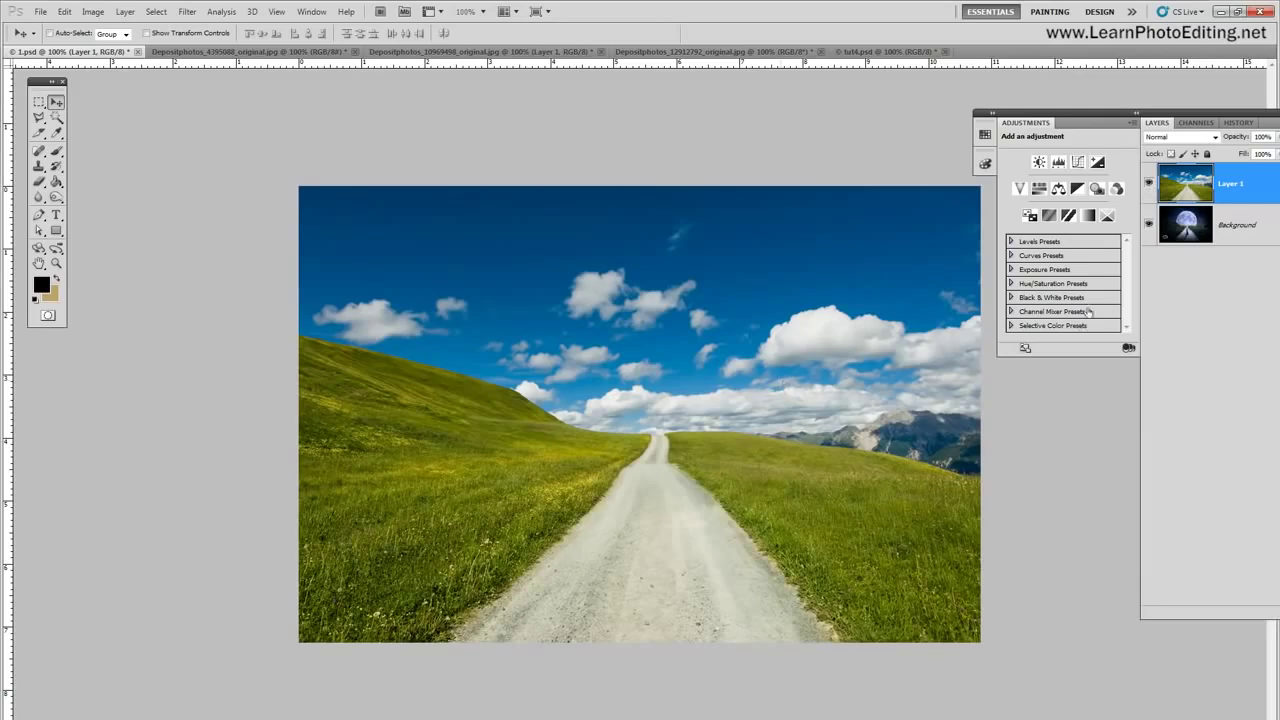
Step: Hide the daytime road photo layer in 1.psd to view the night composite beneath it
click(1149, 185)
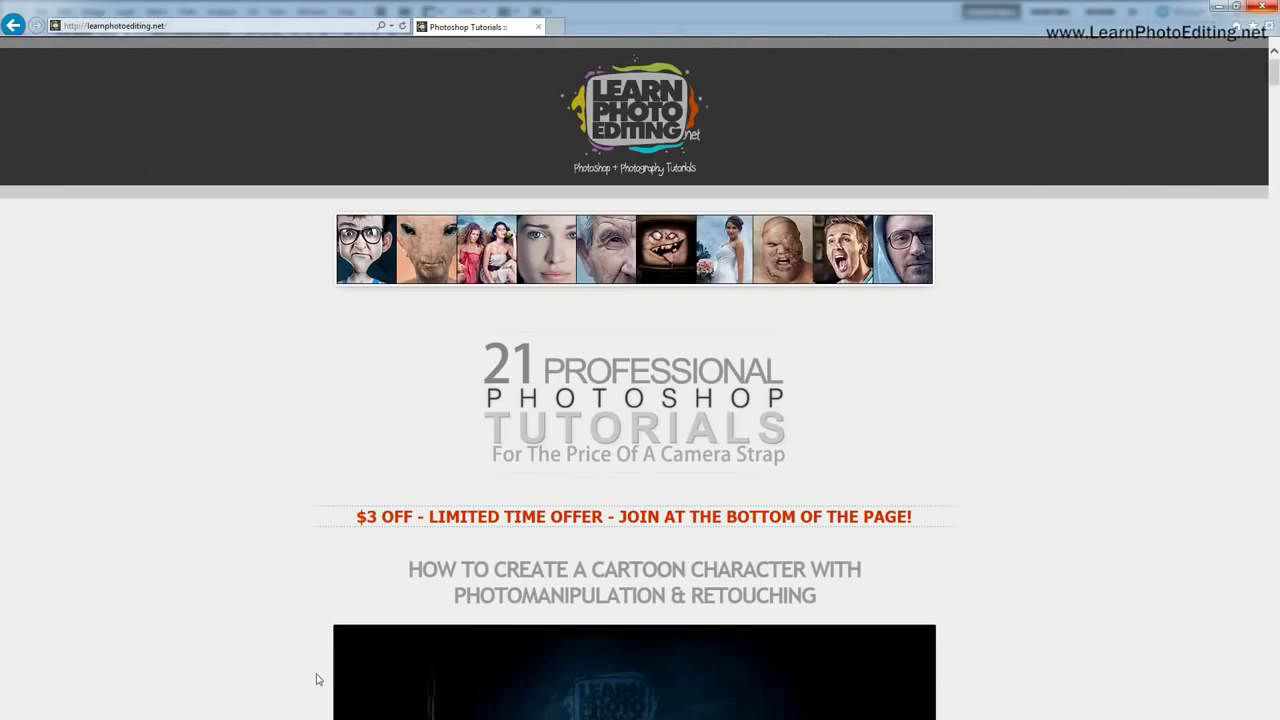
Step: Look through the Photoshop tutorials presented on the learnphotoediting.net page
scroll(316, 679, down, 15)
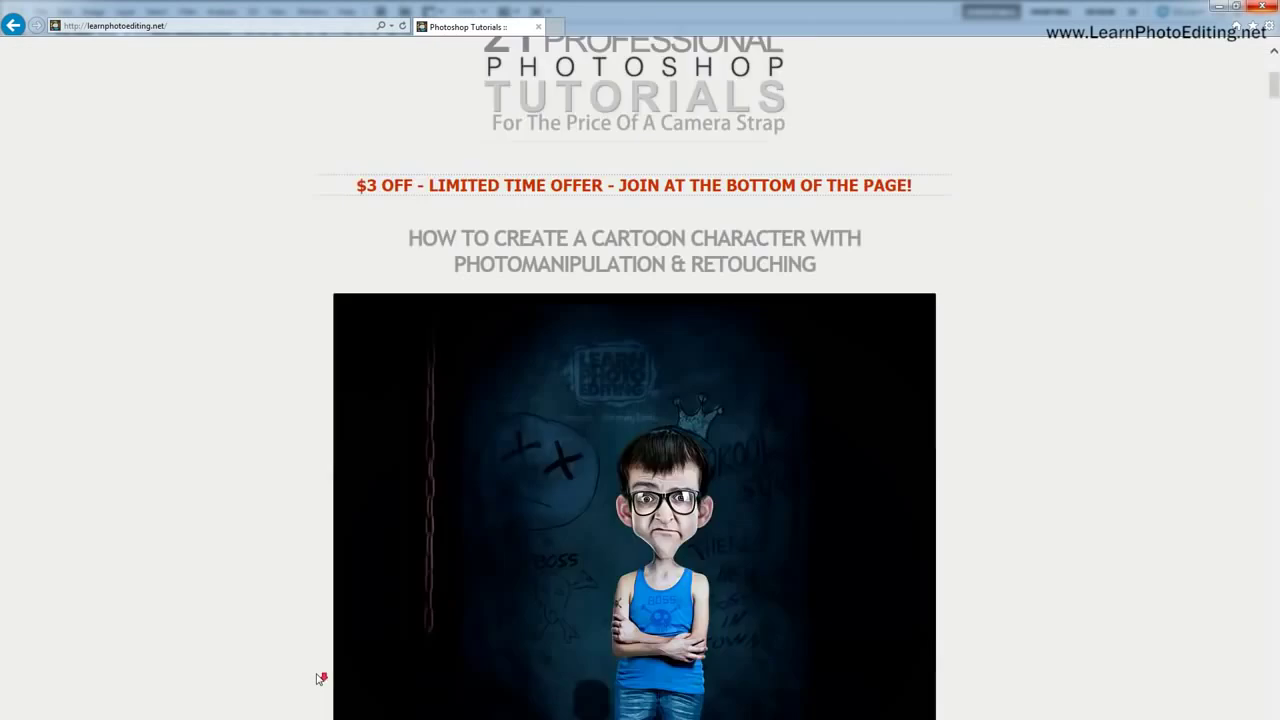
scroll(316, 679, down, 20)
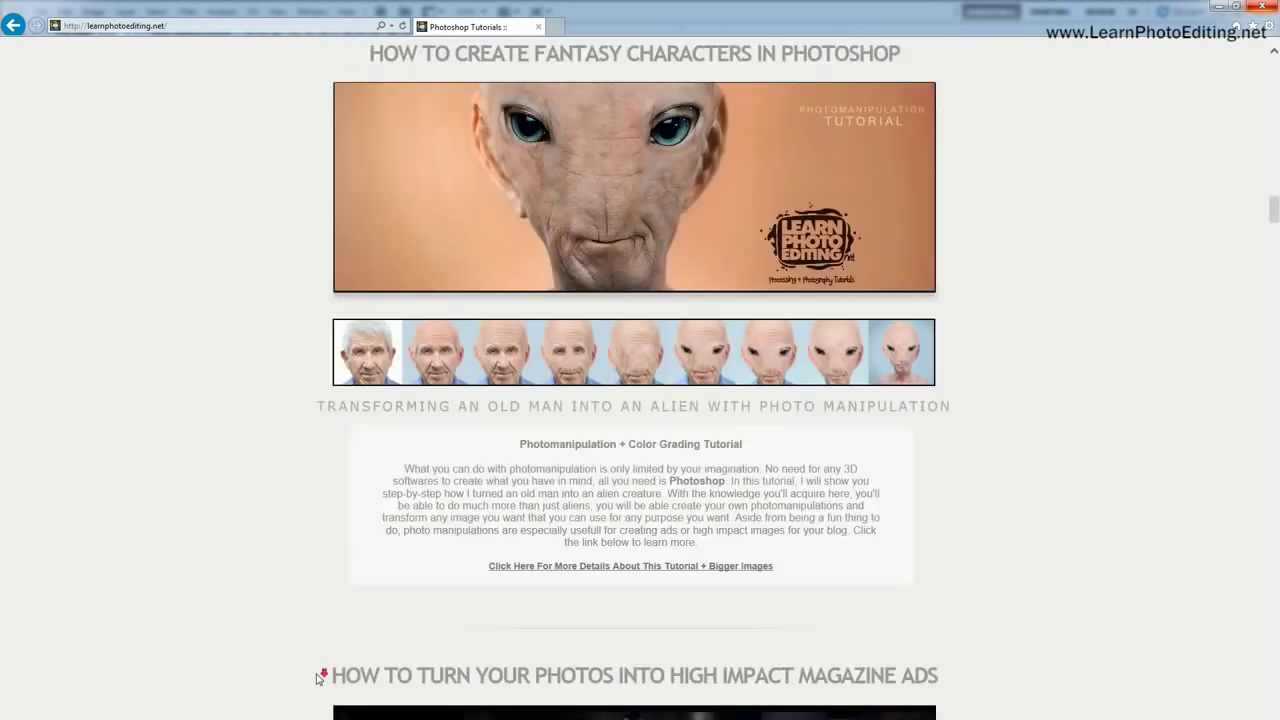
scroll(316, 679, down, 15)
scroll(316, 679, down, 20)
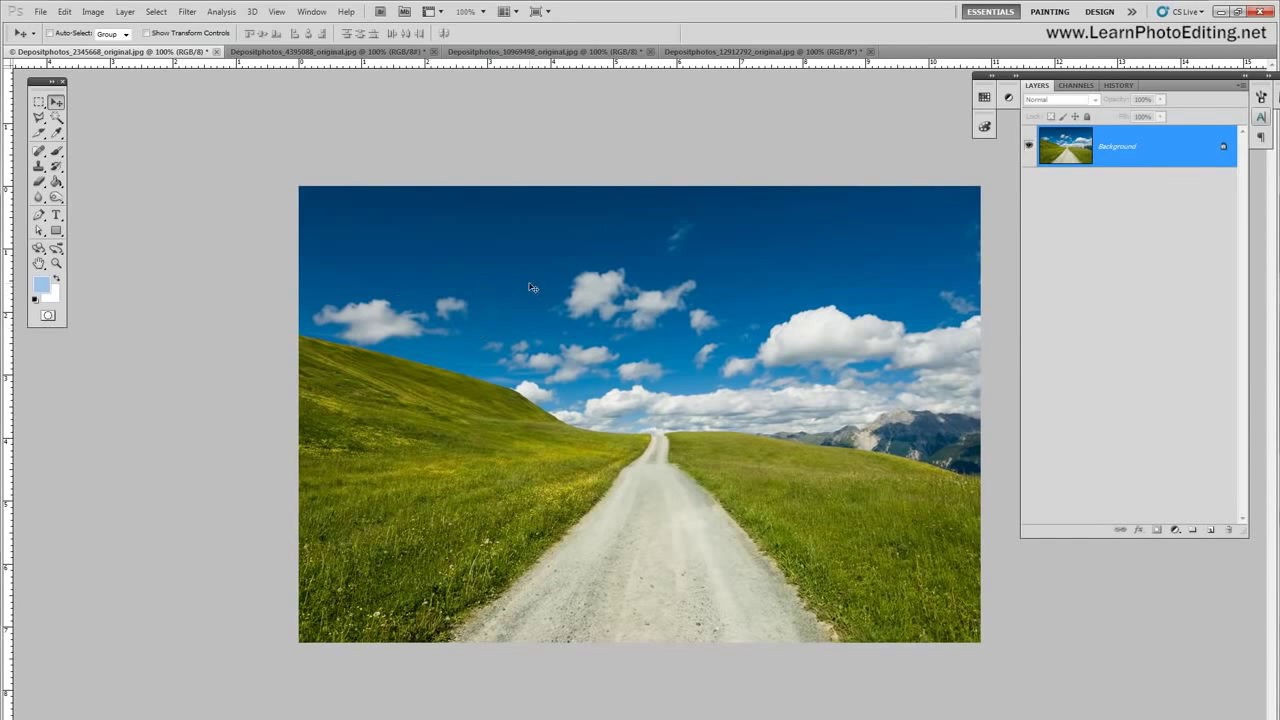
Step: Duplicate the Background layer of the road photo, keeping the suggested name Background copy
click(127, 13)
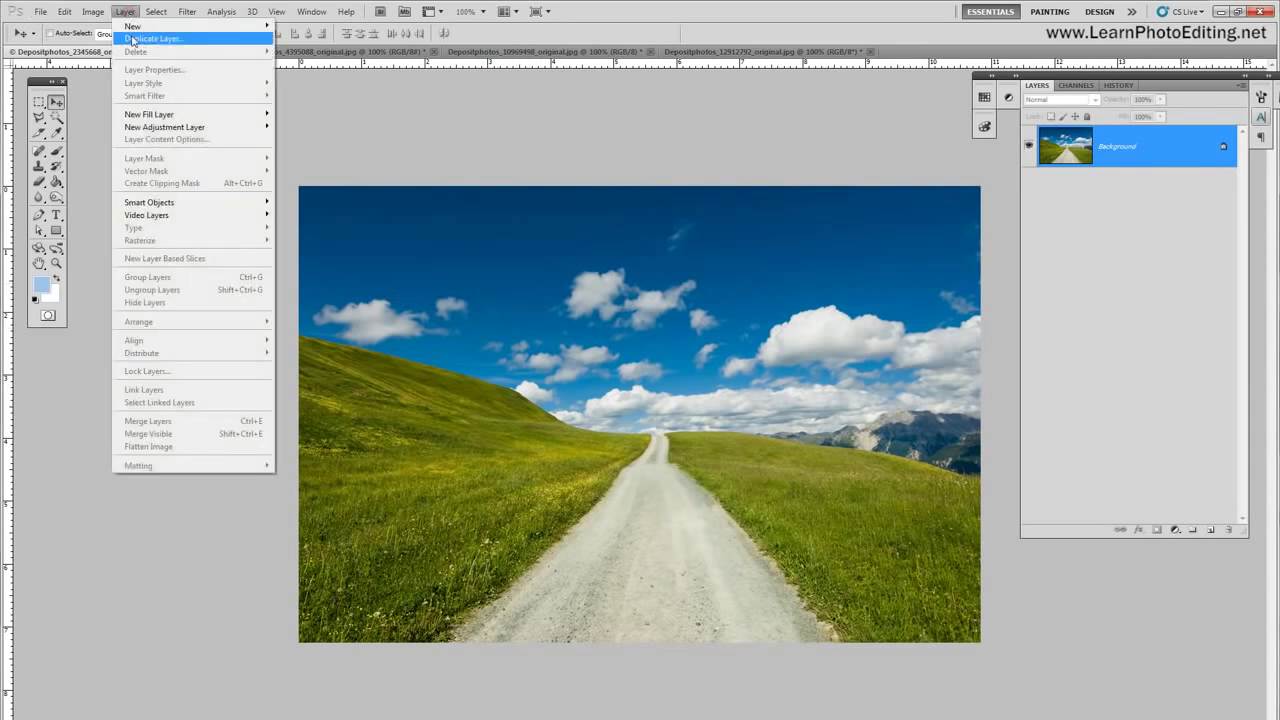
click(132, 38)
click(285, 167)
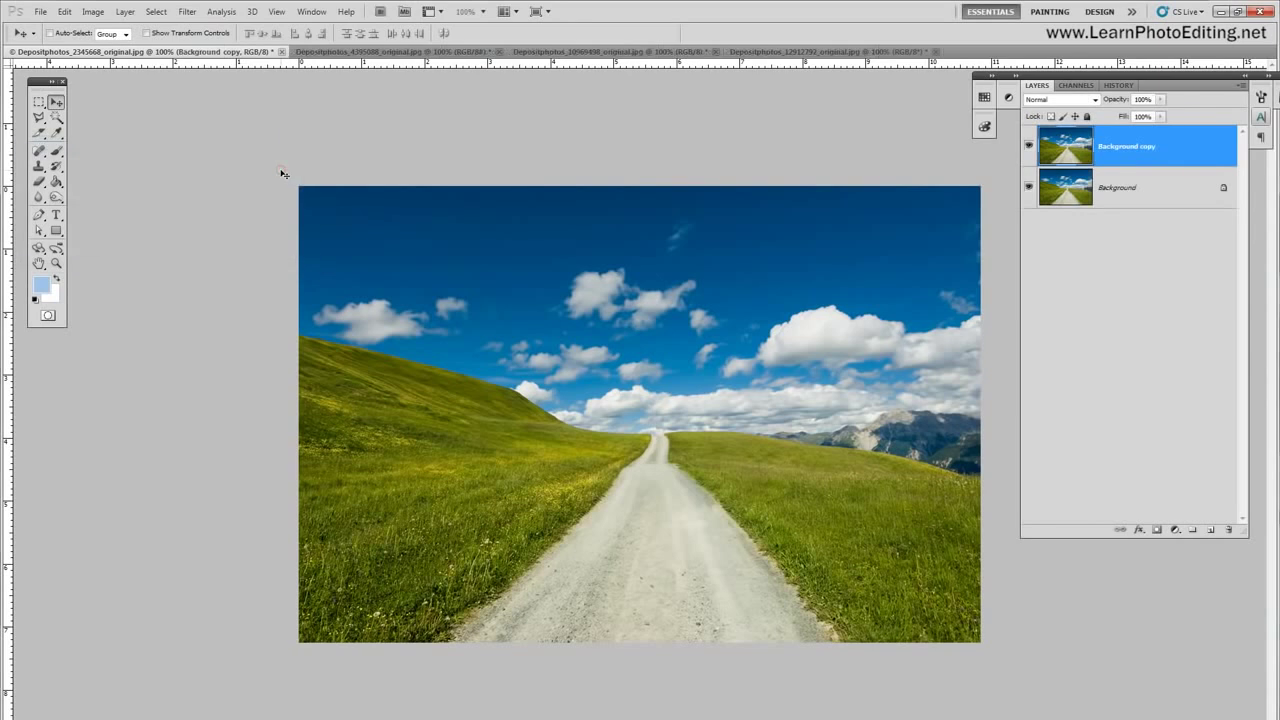
Step: Trace a Pen tool path along the horizon from the left hillside's outer edge down its slope and across the end of the road
click(38, 214)
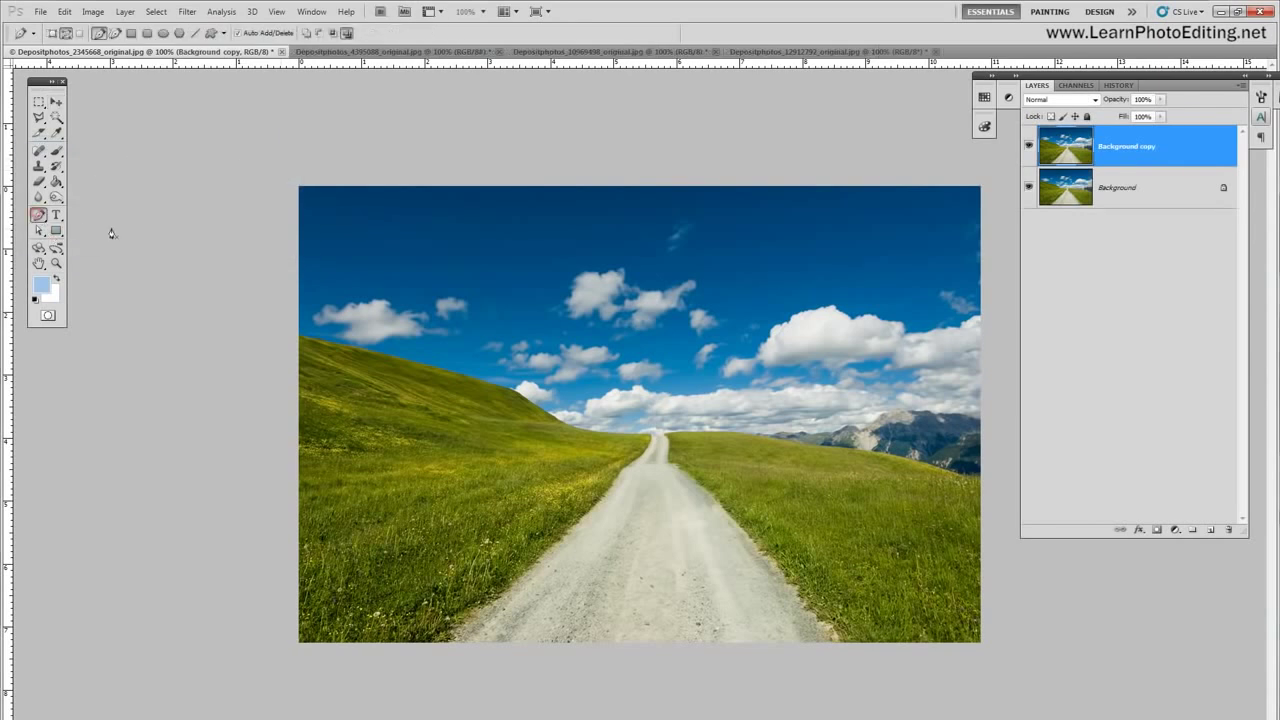
click(276, 12)
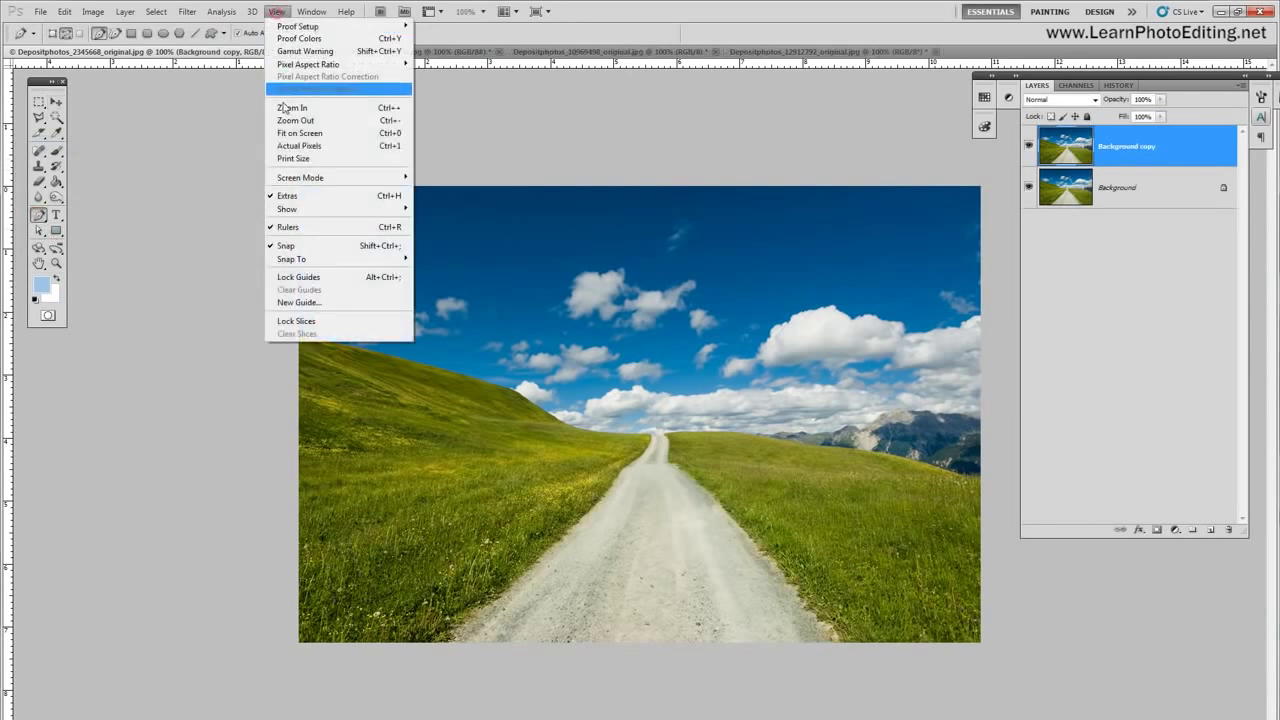
click(292, 107)
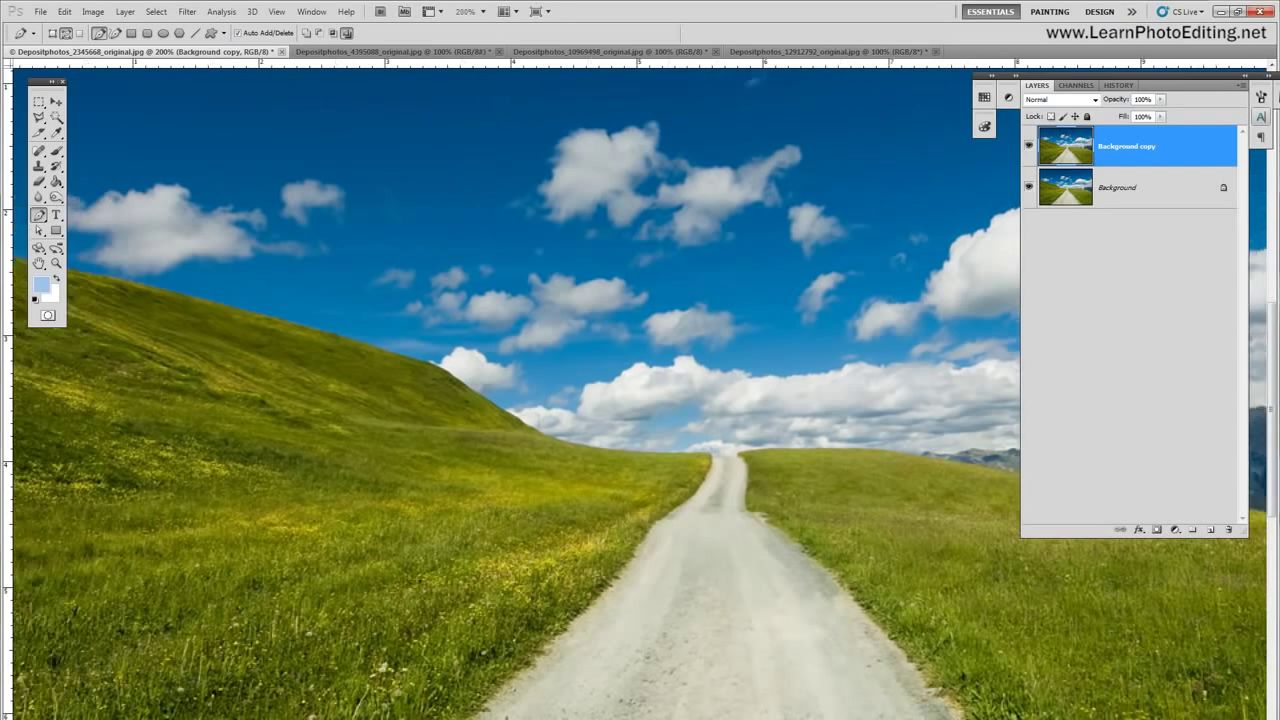
scroll(640, 390, left, 5)
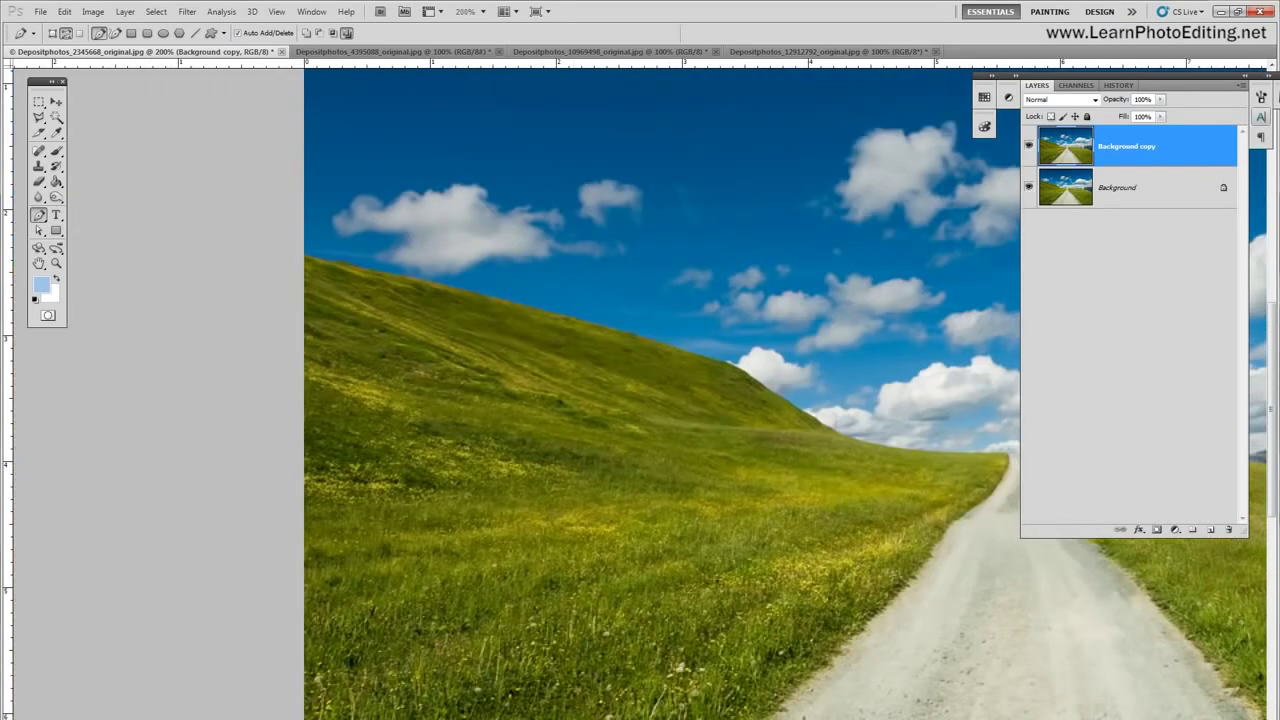
click(297, 257)
drag(829, 424, 447, 424)
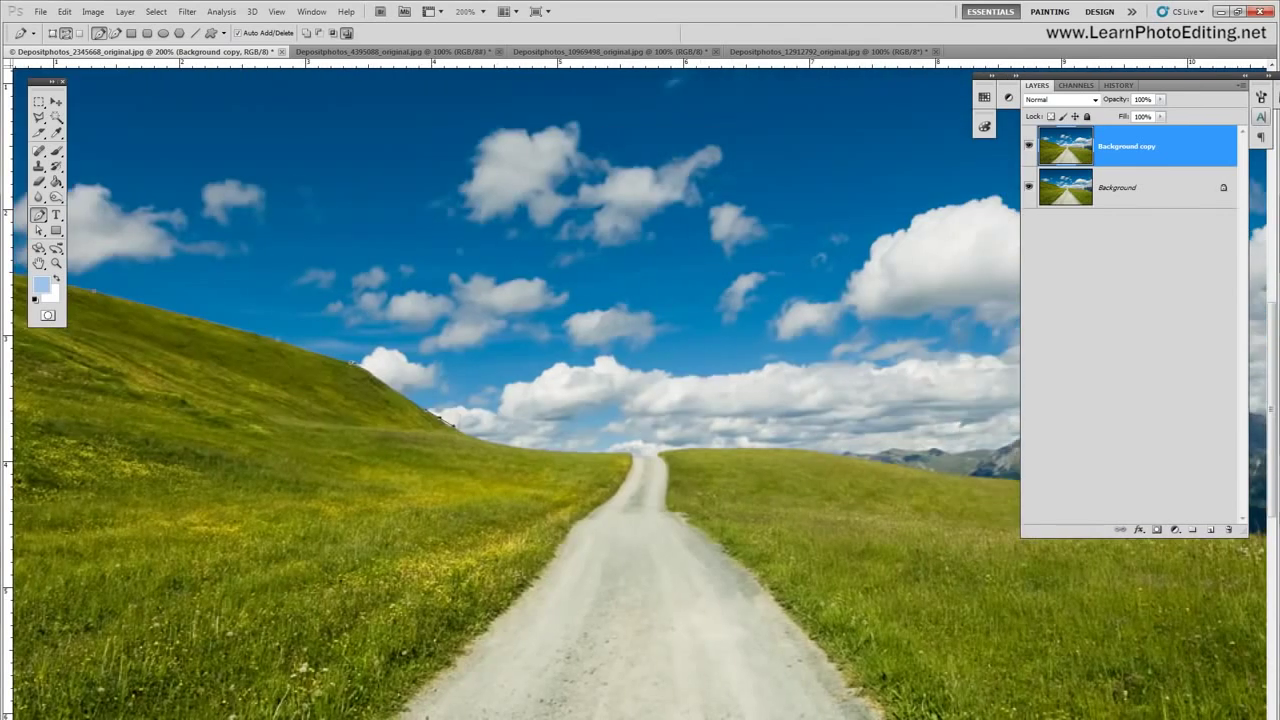
click(563, 450)
click(632, 452)
click(713, 449)
Step: Continue the path through the clouds above the mountains and out past the image's right edge
scroll(660, 440, right, 5)
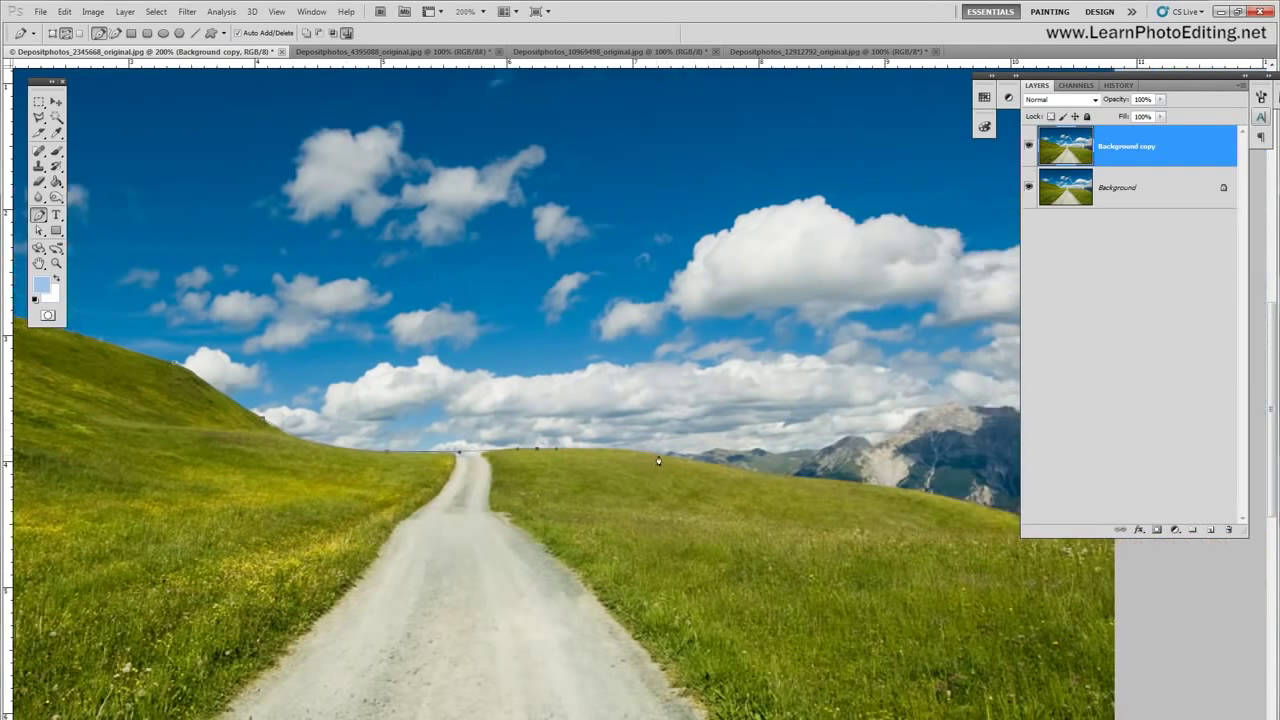
drag(818, 416, 983, 377)
scroll(515, 390, right, 5)
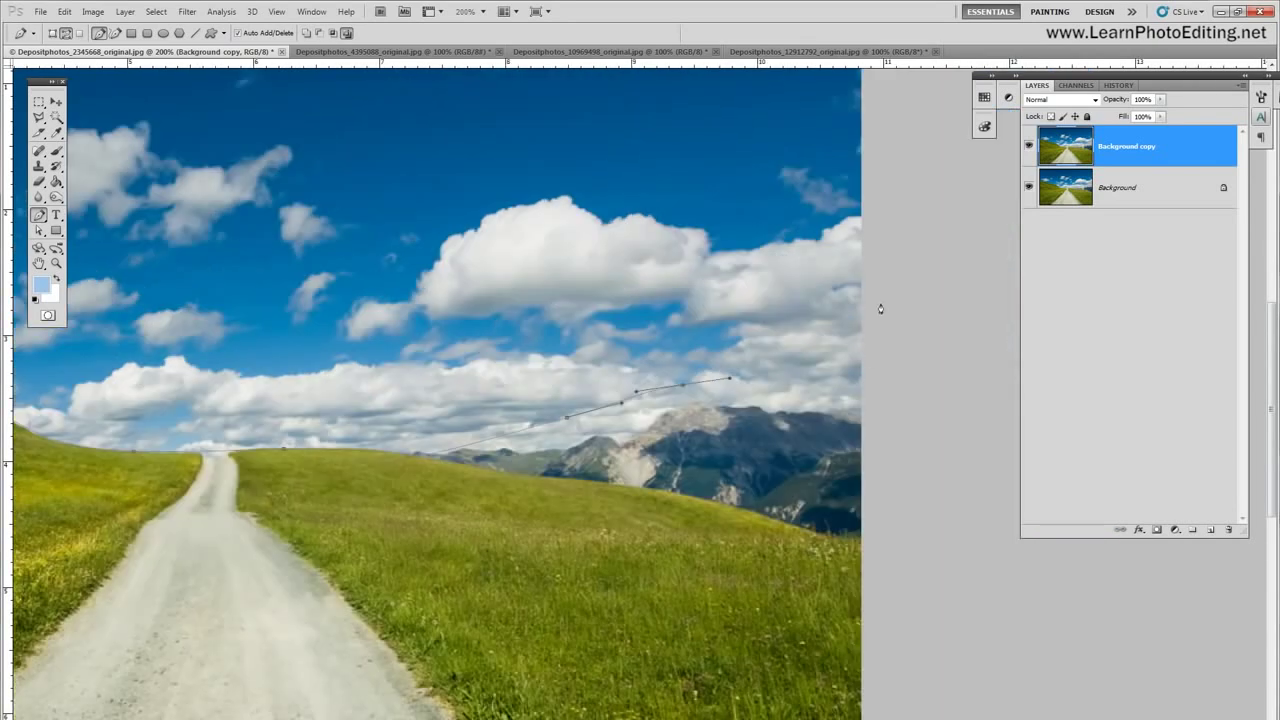
click(895, 349)
drag(937, 341, 944, 216)
Step: Carry the path around the outside of the sky along the top and left edges and close it at its starting point
scroll(918, 225, up, 4)
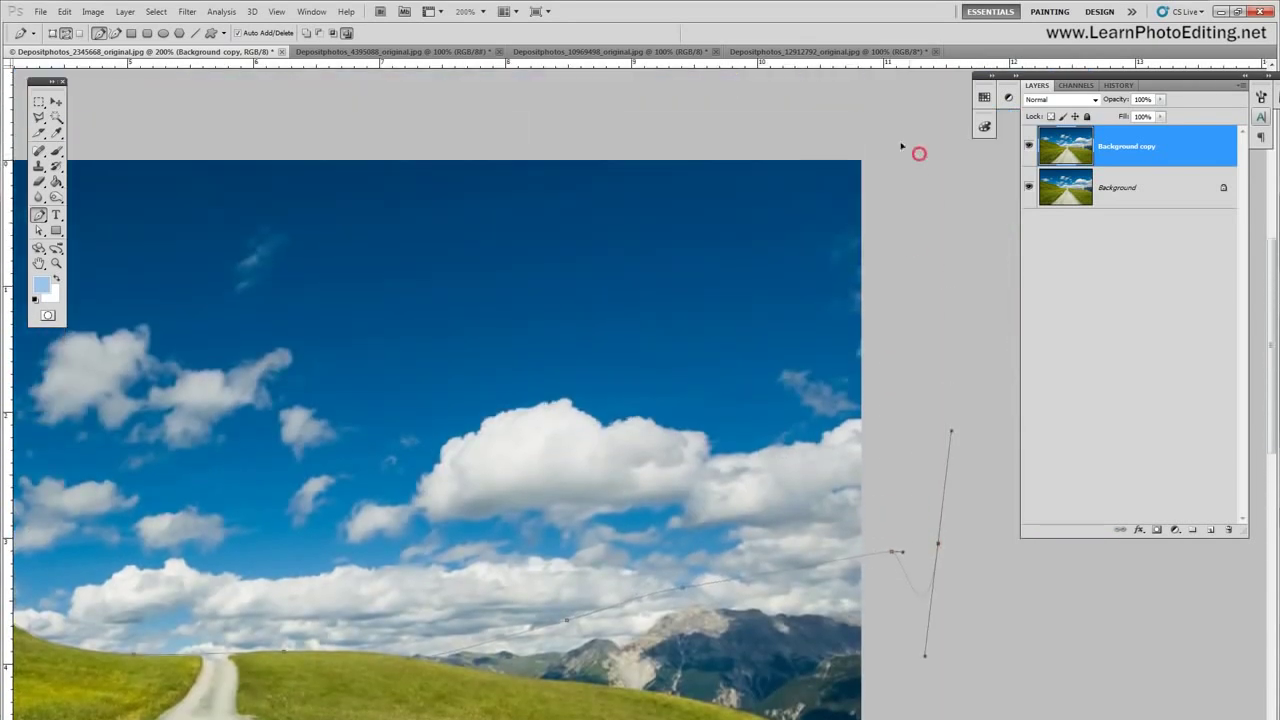
drag(919, 153, 869, 134)
drag(610, 74, 497, 73)
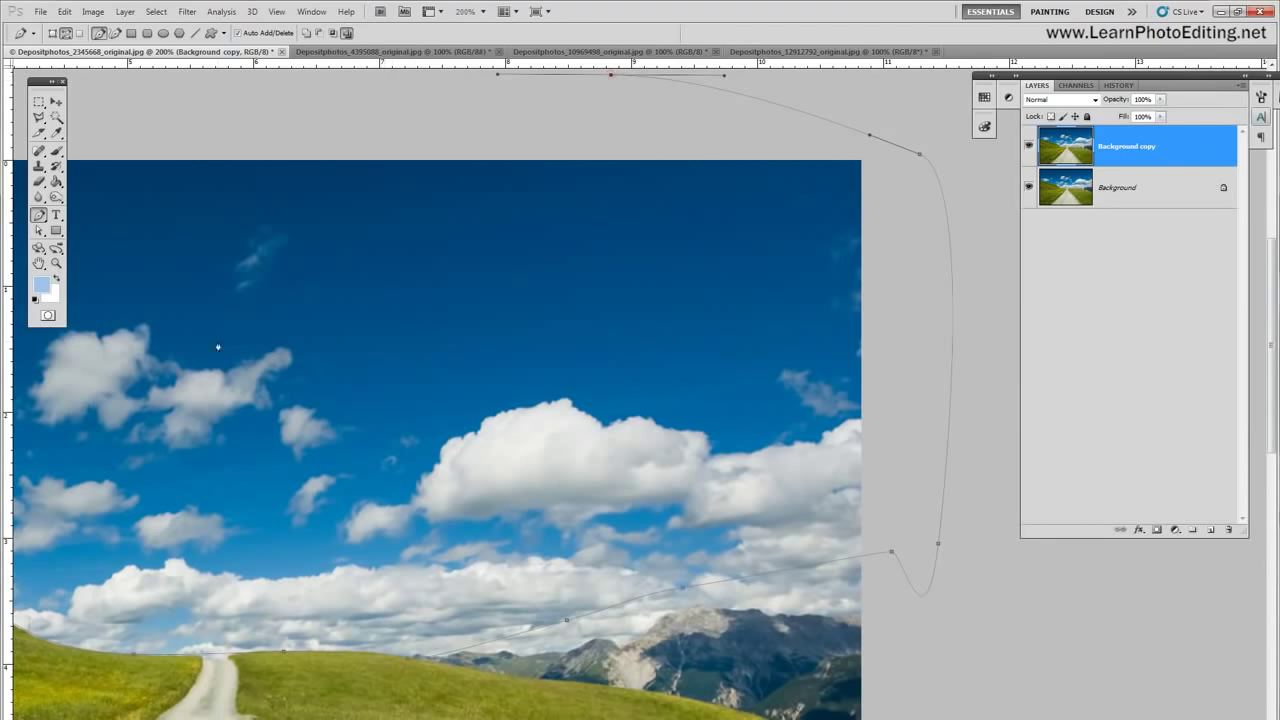
scroll(475, 440, left, 2)
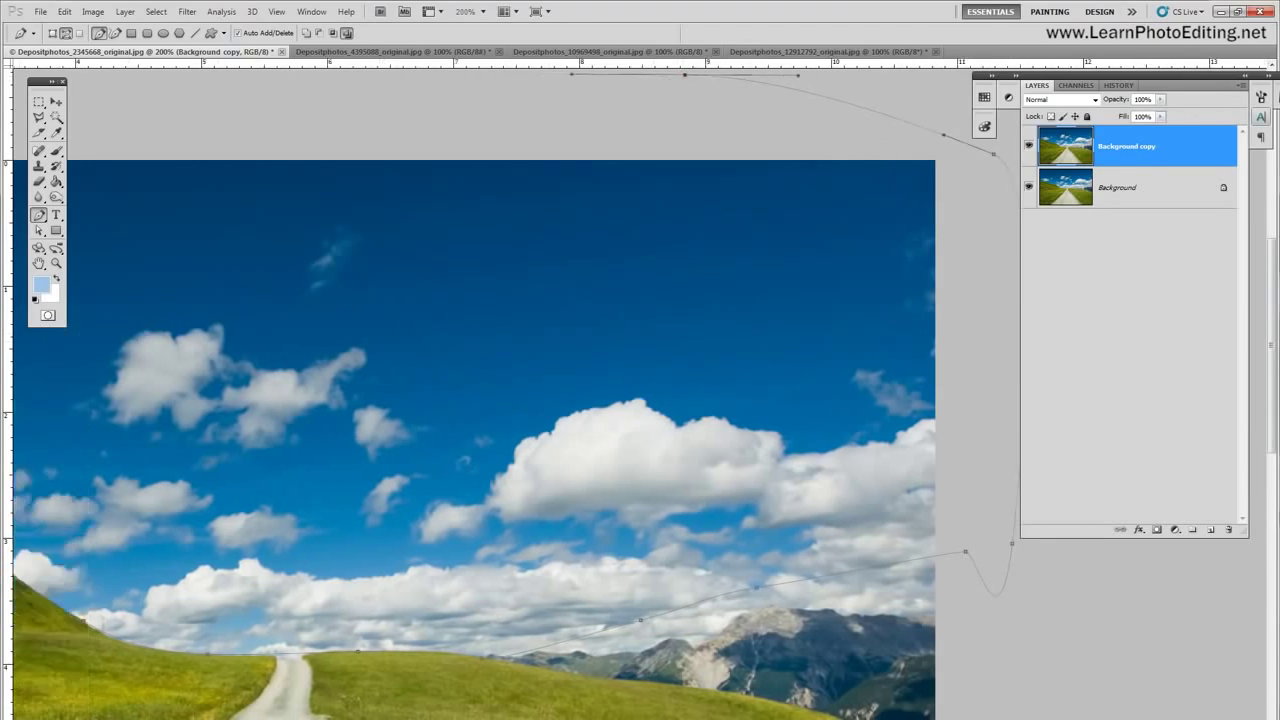
scroll(470, 440, left, 10)
click(130, 136)
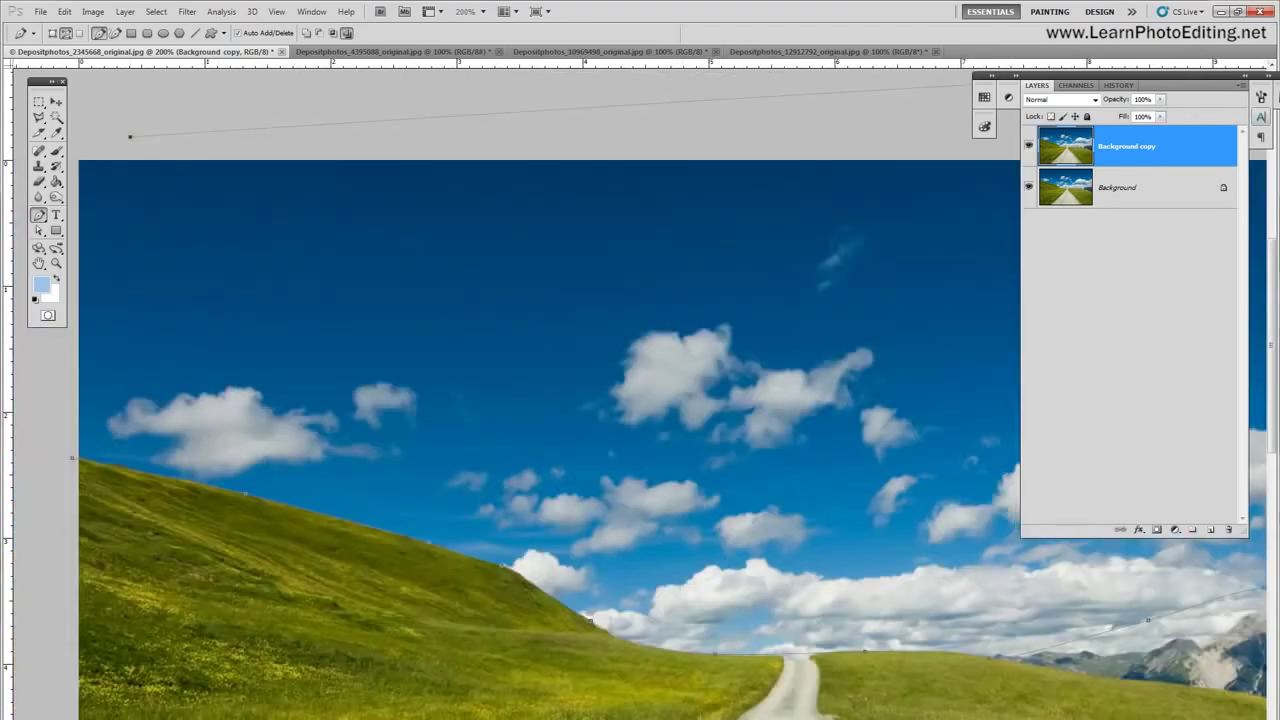
scroll(130, 136, left, 5)
click(265, 367)
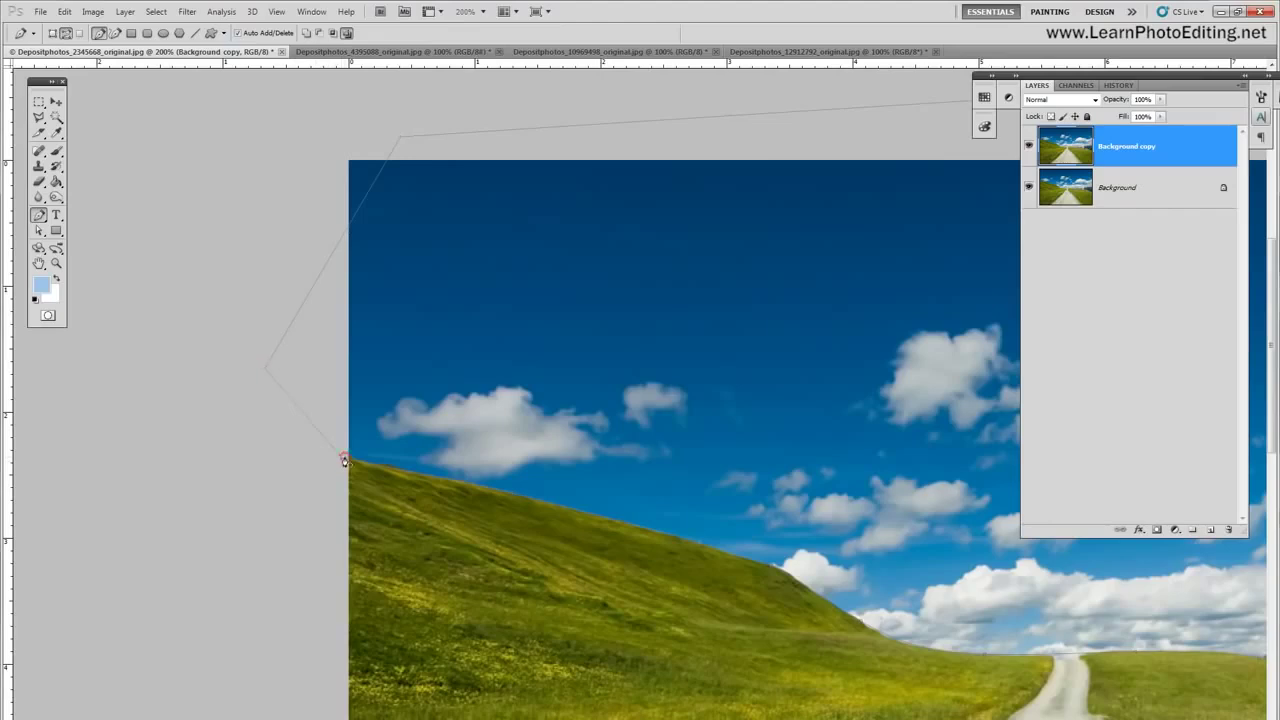
Step: Adjust the path's anchor points along the left hillside with the Direct Selection tool so it follows the grass edge
click(39, 230)
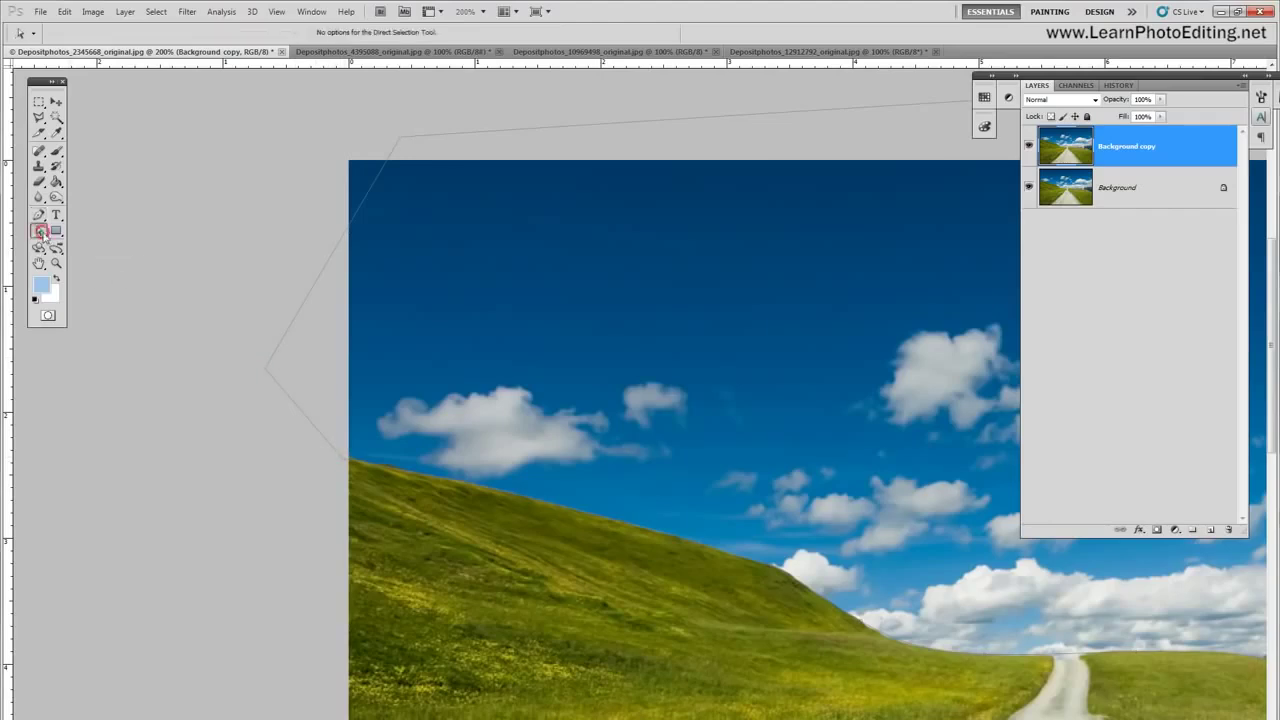
click(42, 233)
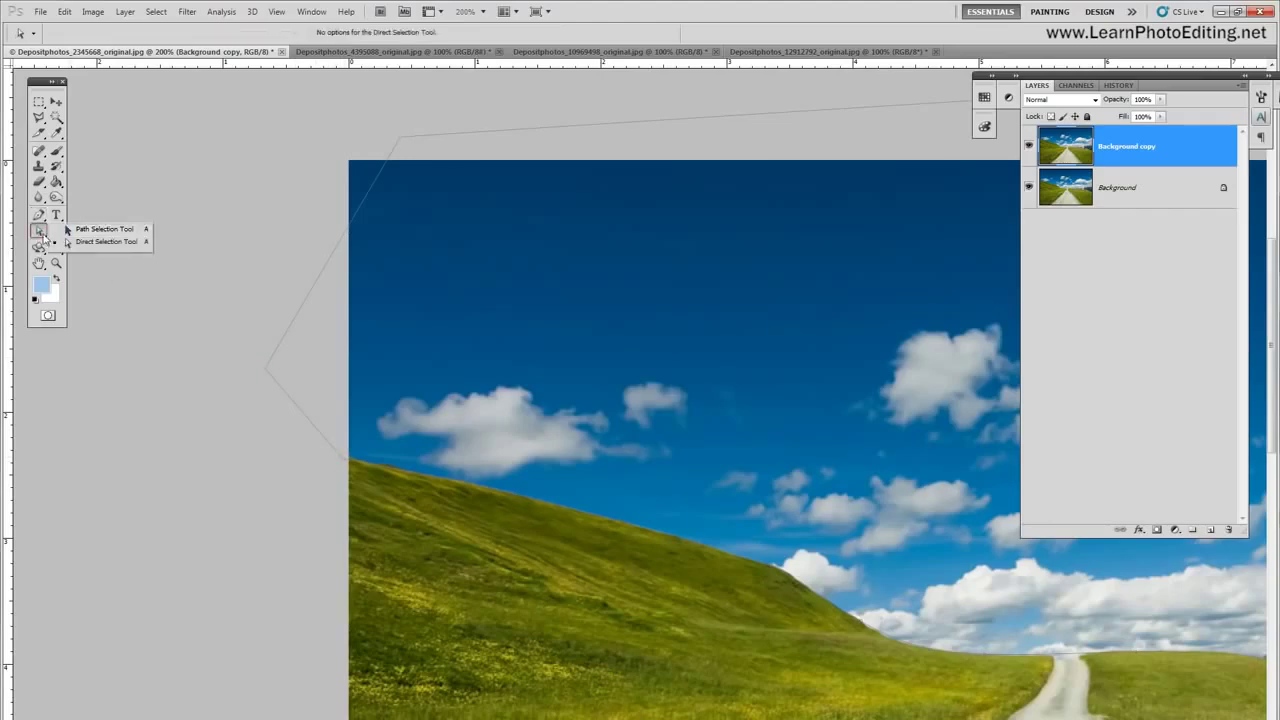
click(40, 234)
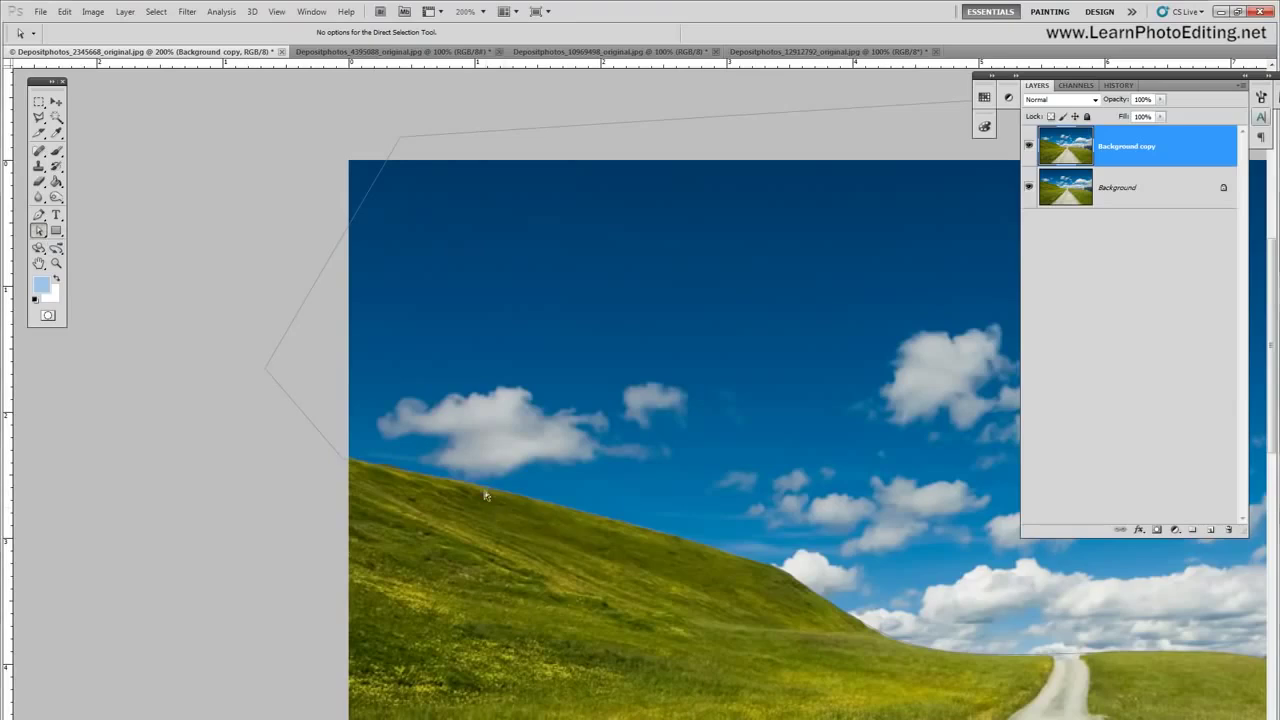
click(486, 495)
click(875, 634)
click(860, 622)
click(770, 565)
click(777, 566)
Step: Adjust the path point beside the road and raise the anchor point above the mountains higher into the clouds
scroll(835, 652, right, 5)
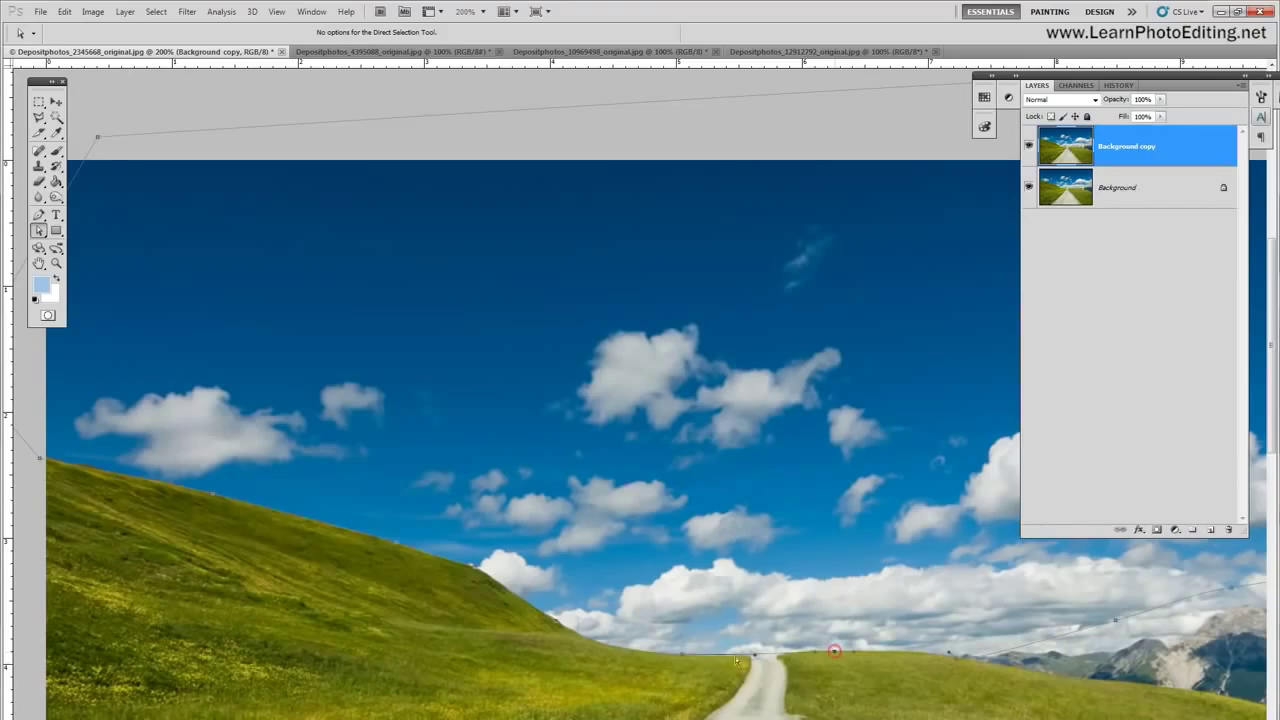
click(687, 656)
drag(1115, 621, 1064, 564)
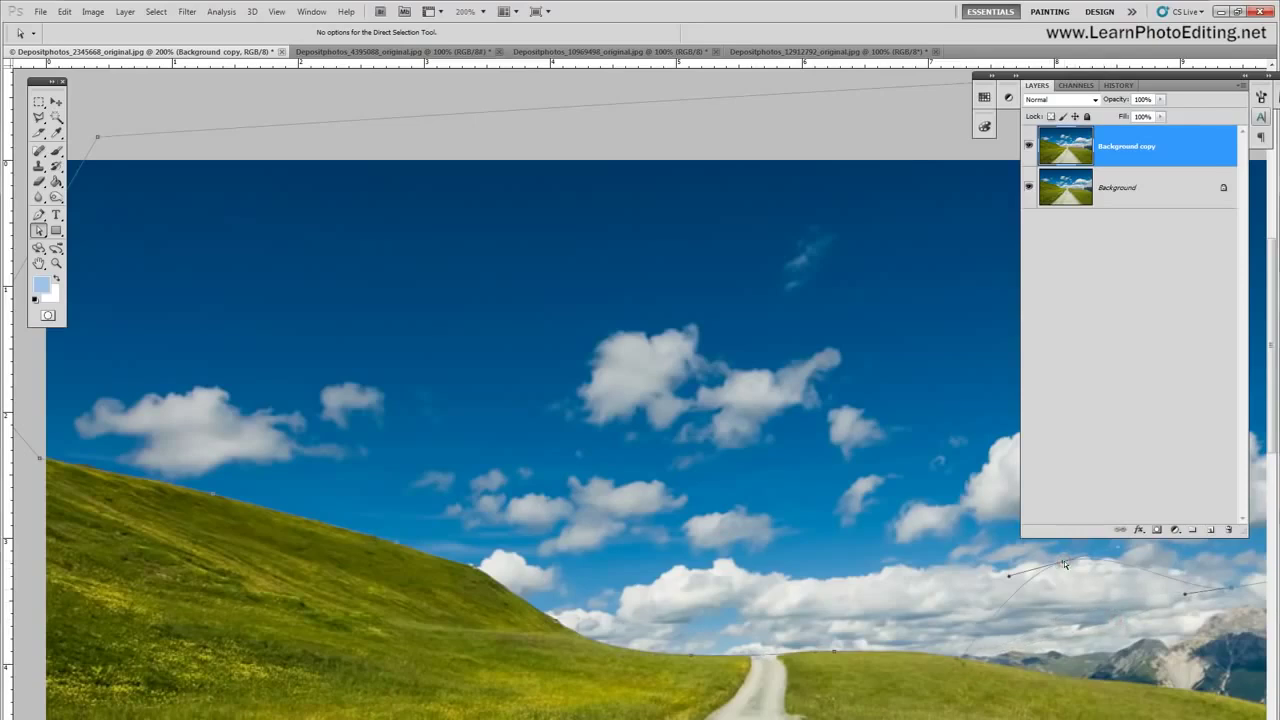
Step: Convert the closed sky path into a selection
click(275, 11)
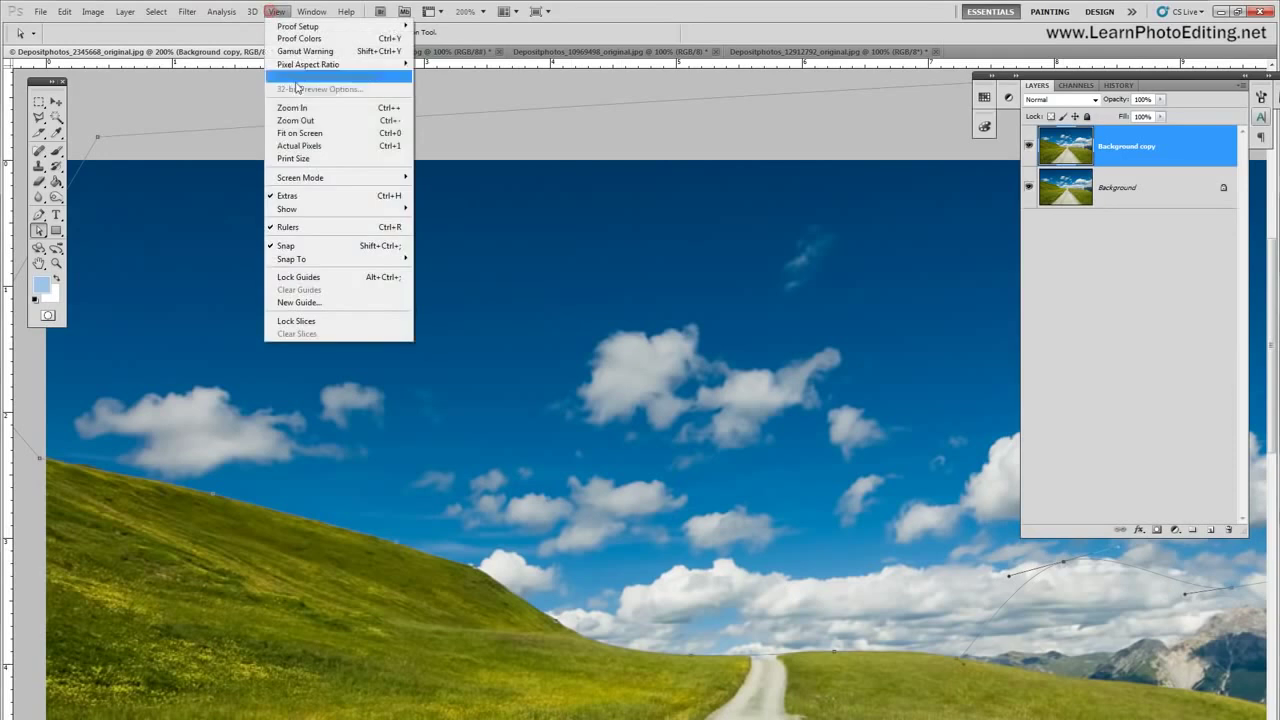
click(309, 124)
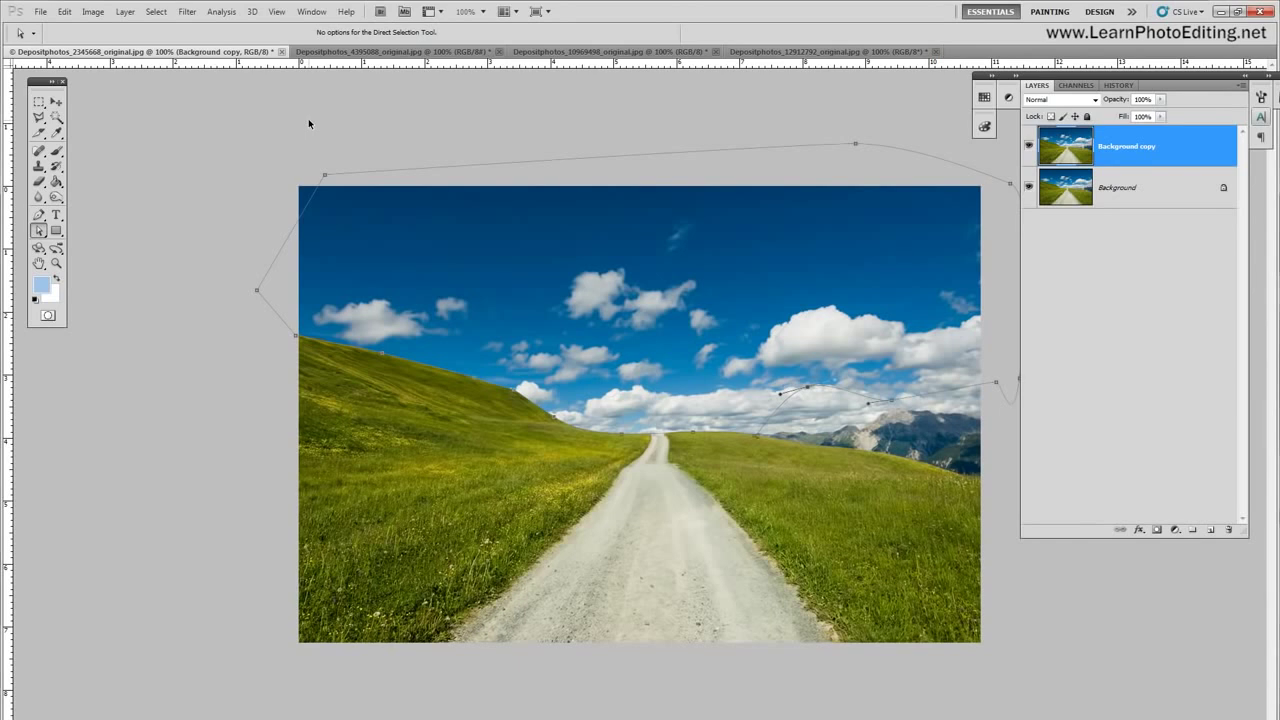
key(ctrl+Return)
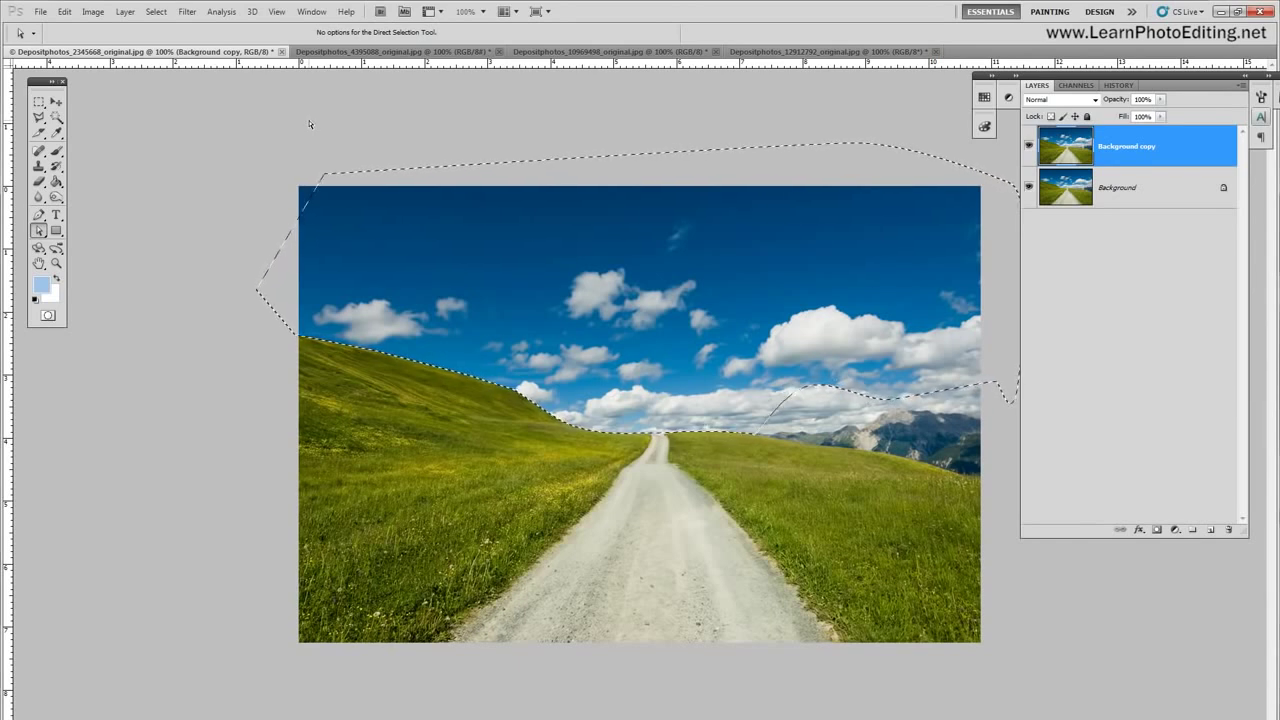
Step: Add the missed upper-left corner of the sky to the selection with the Polygonal Lasso tool
key(l)
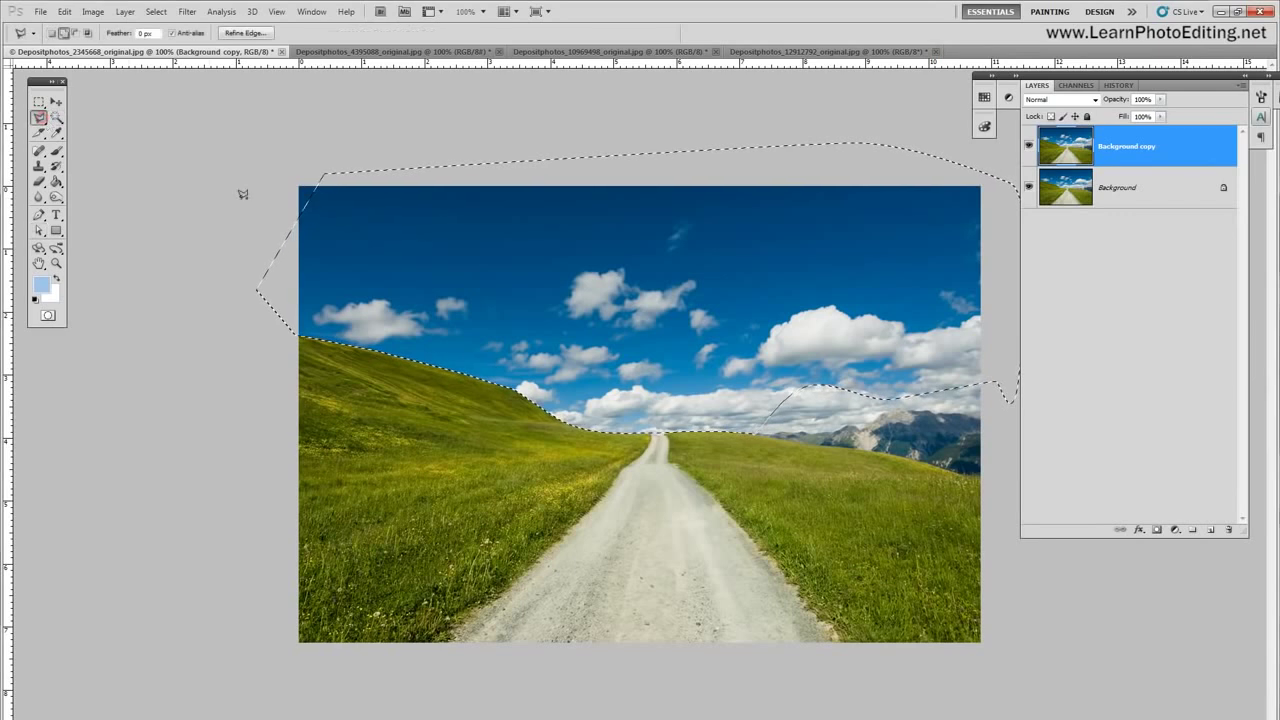
click(310, 223)
click(274, 204)
click(303, 158)
click(340, 165)
click(341, 203)
click(334, 219)
click(333, 219)
Step: Invert the selection and add it as a layer mask on Background copy, masking out the sky
click(156, 12)
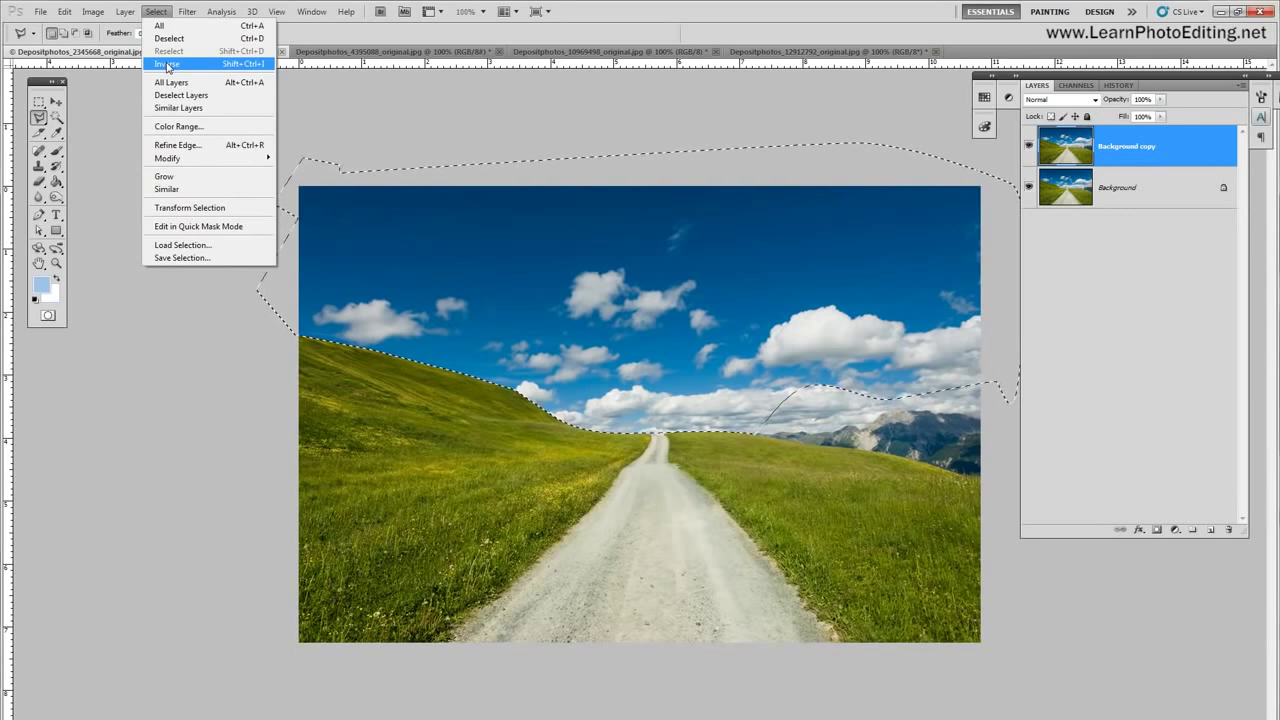
click(167, 64)
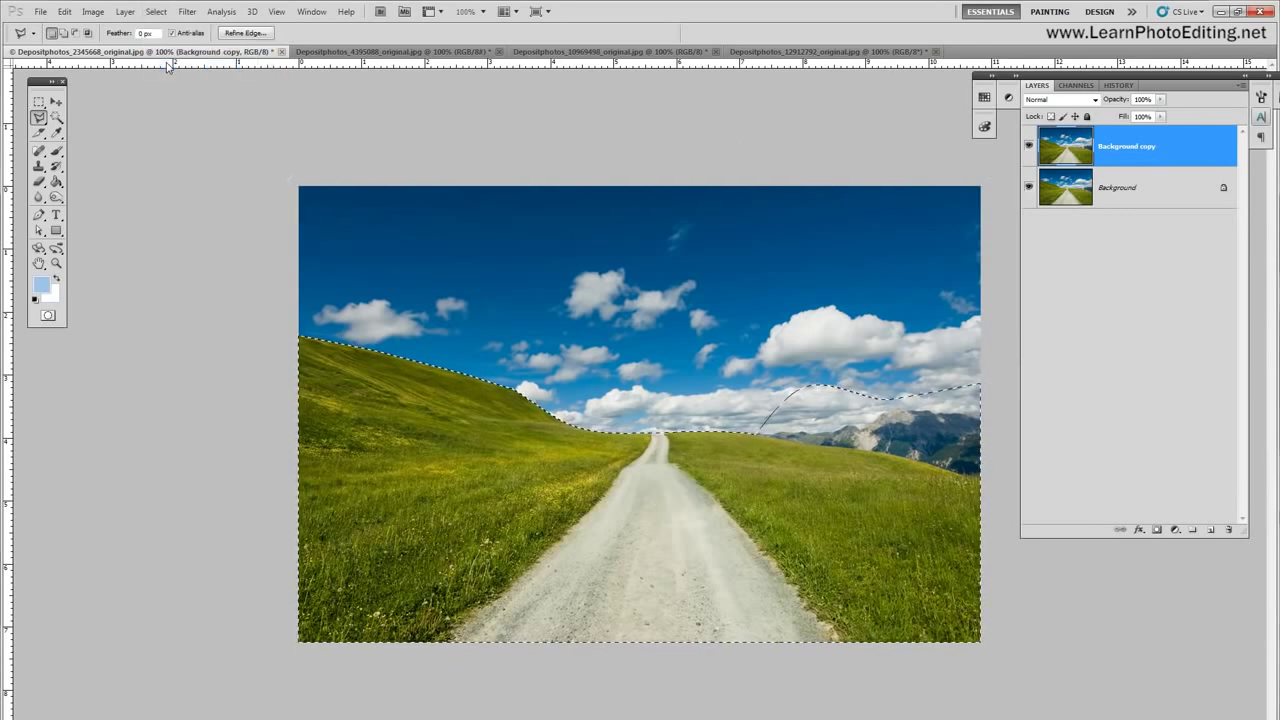
click(1157, 531)
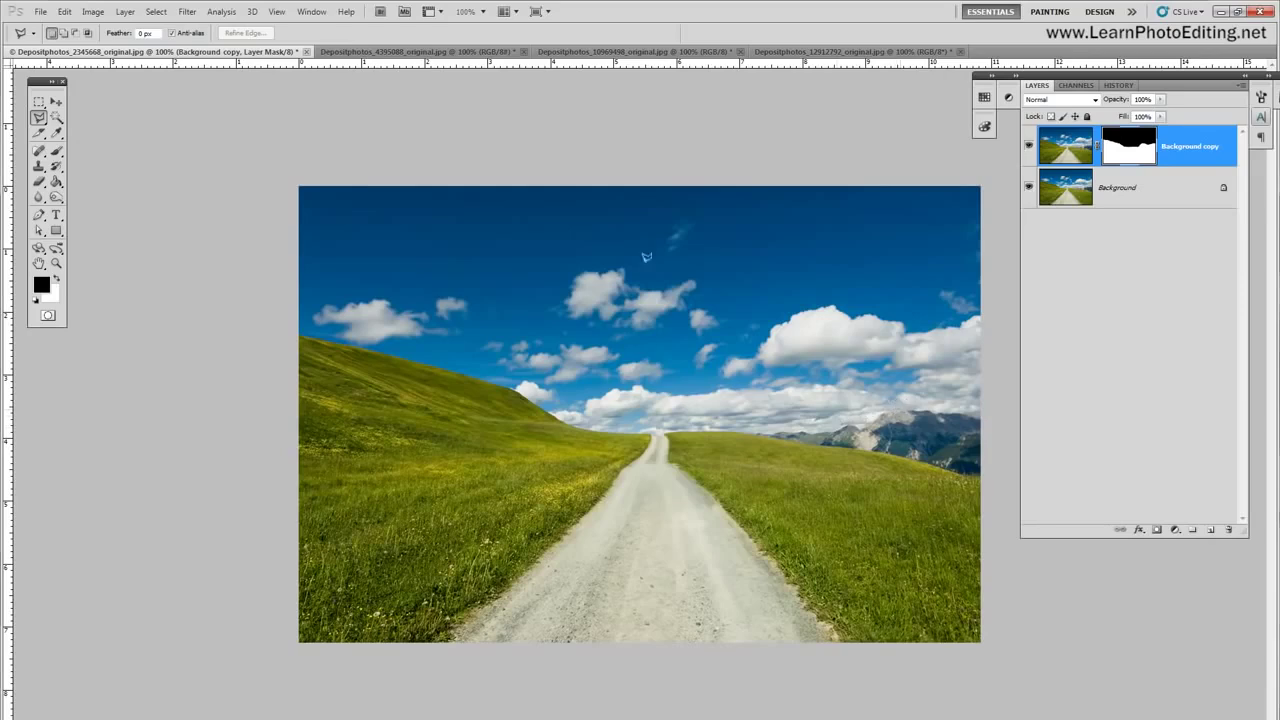
Step: Trace the mountain ridge with the Polygonal Lasso tool from the image's right edge to the grassy hill
click(275, 12)
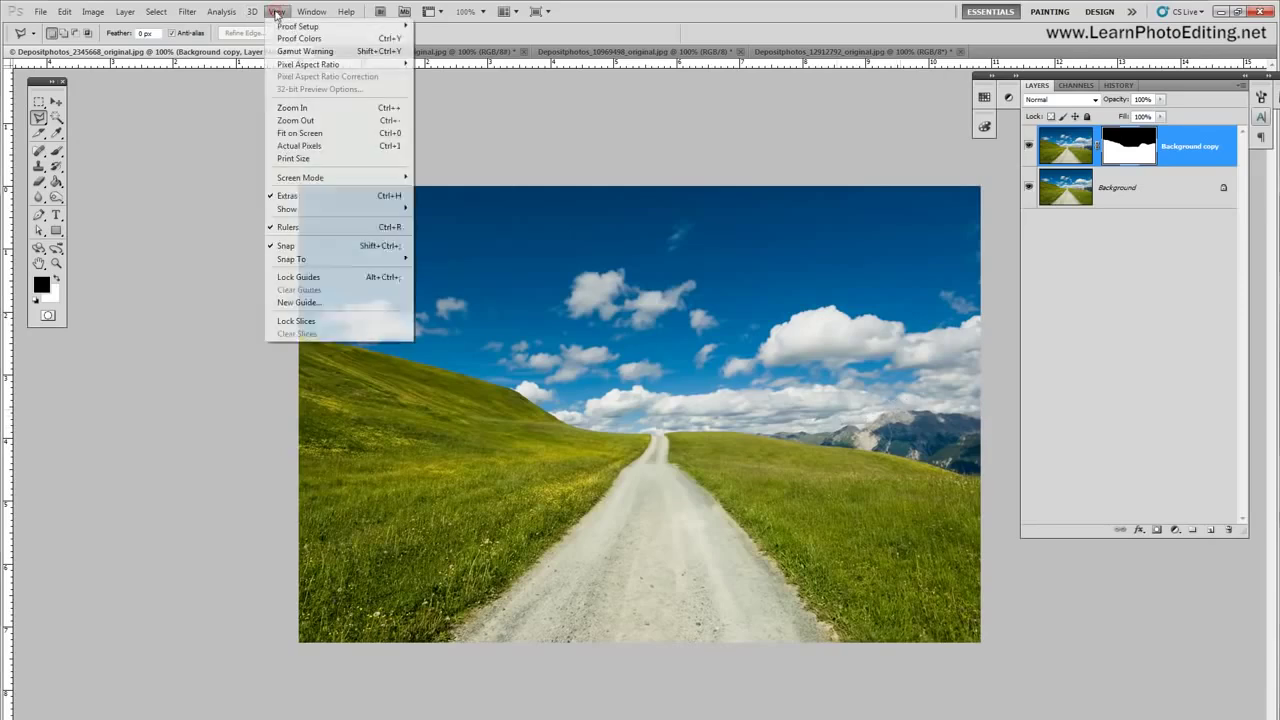
click(333, 108)
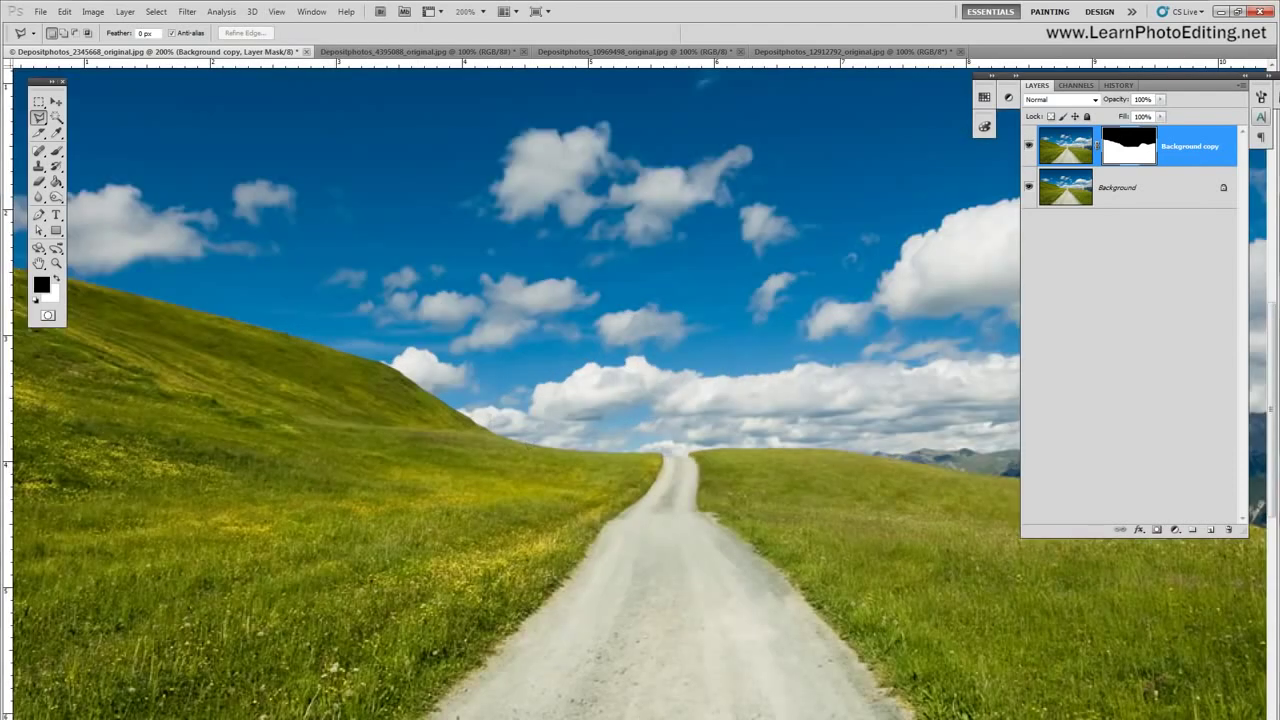
scroll(915, 411, right, 5)
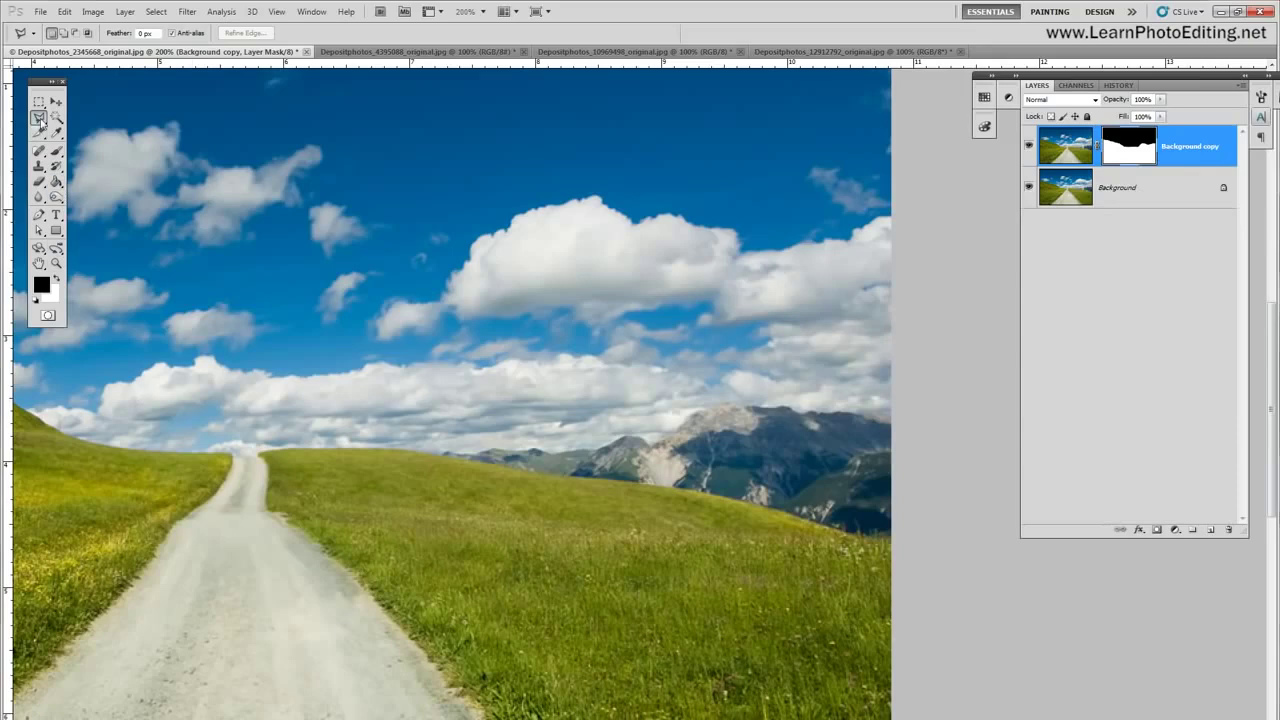
drag(39, 117, 76, 139)
click(277, 11)
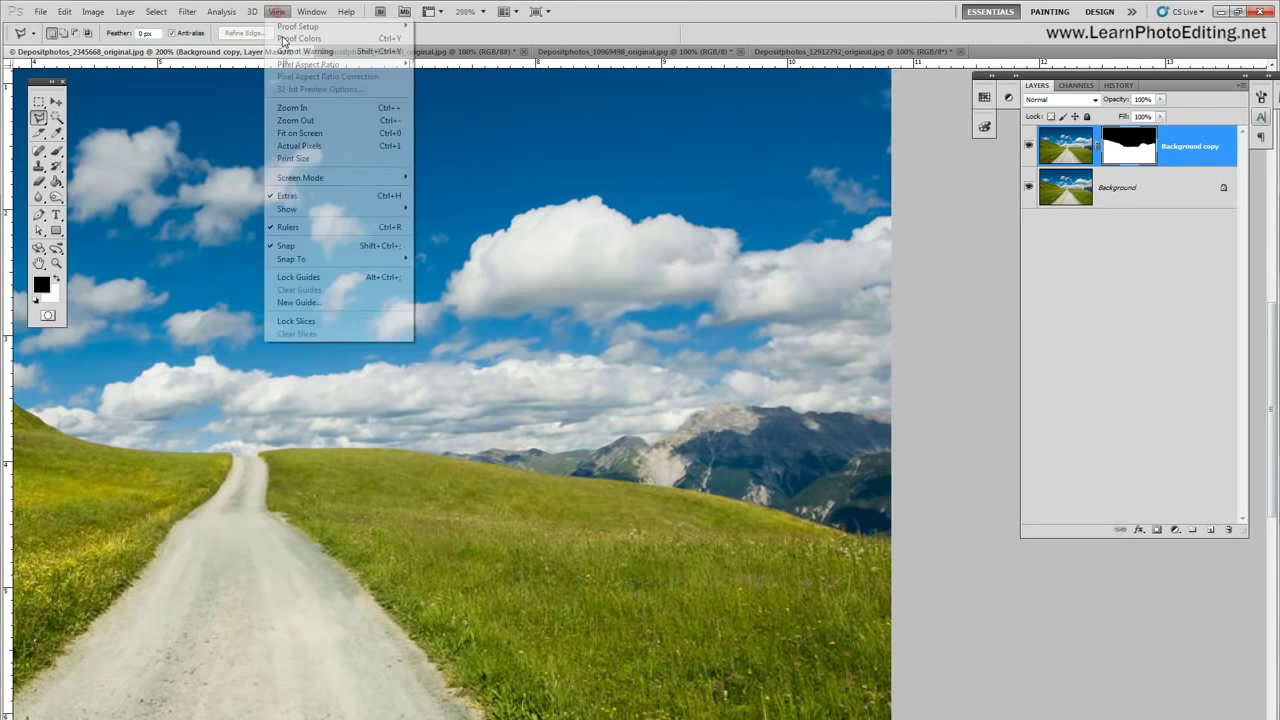
click(290, 100)
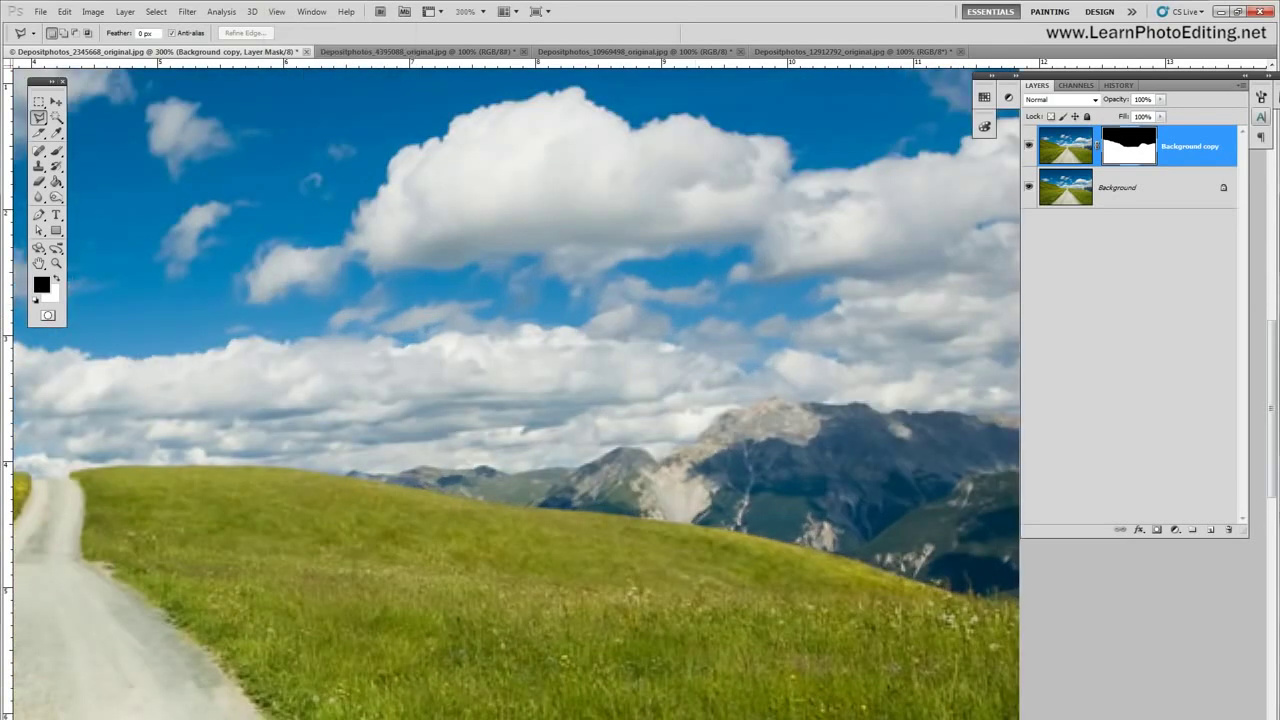
scroll(886, 388, right, 4)
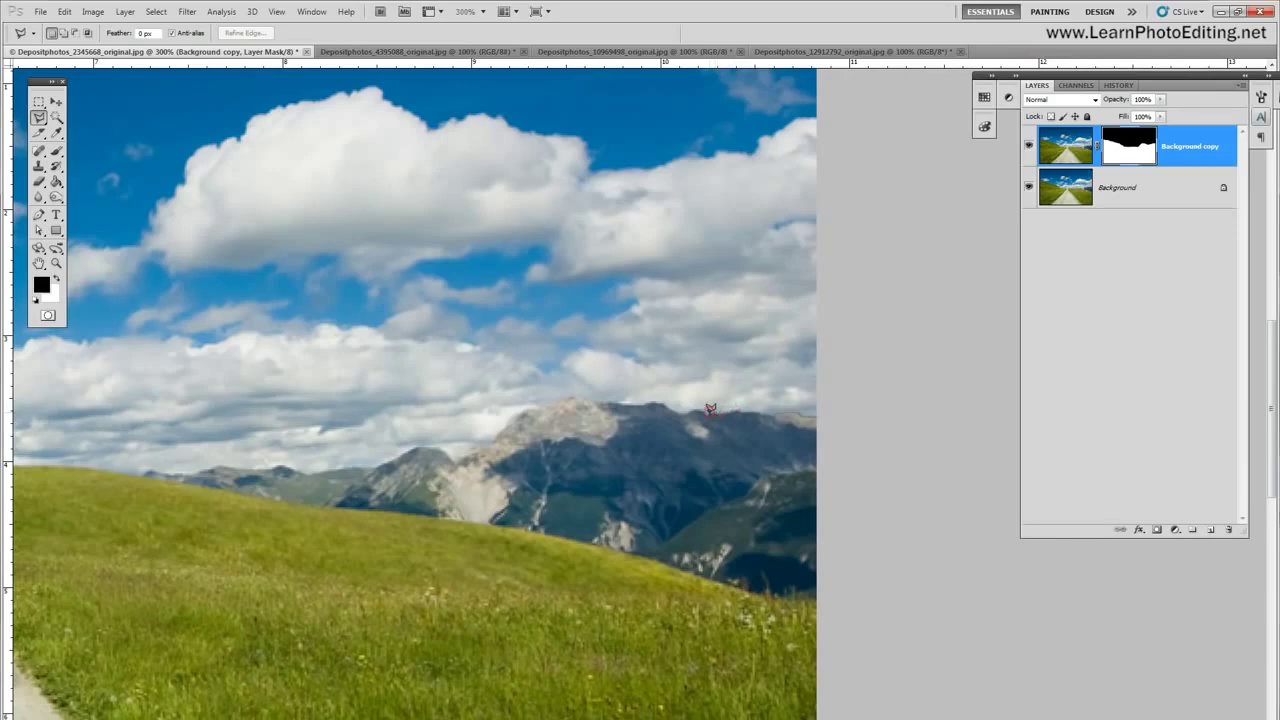
mouse_move(707, 411)
mouse_down()
mouse_move(786, 397)
mouse_move(827, 419)
mouse_up()
key(Escape)
click(797, 412)
click(702, 403)
click(562, 398)
click(479, 446)
click(454, 460)
click(451, 451)
click(424, 446)
click(382, 462)
click(300, 468)
click(277, 466)
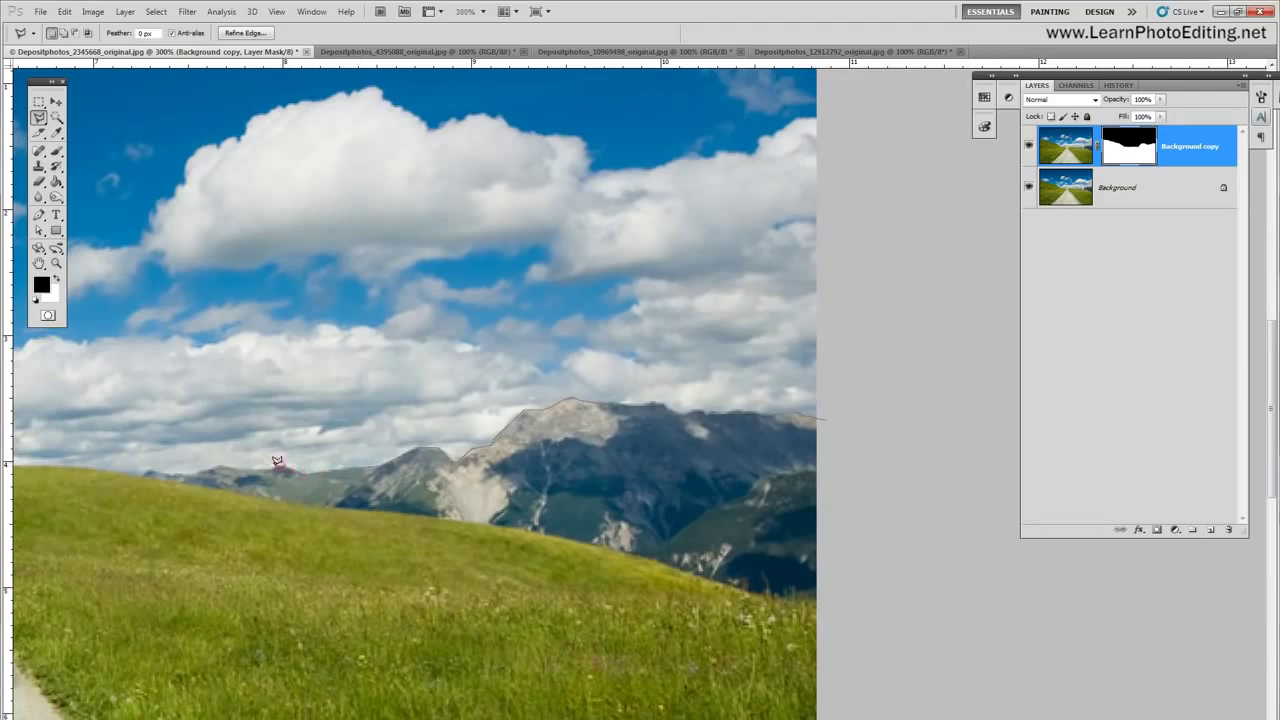
click(214, 464)
click(189, 467)
click(150, 467)
click(92, 464)
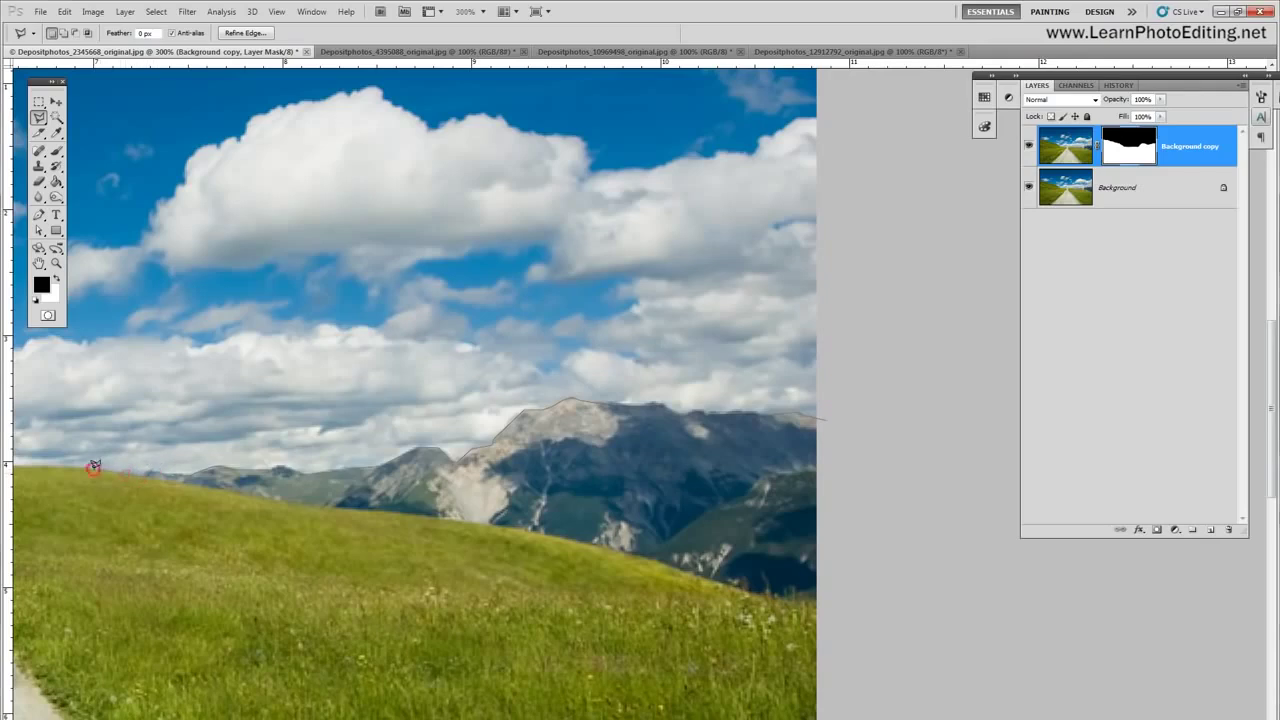
Step: Close the lasso outline around the clouds above the mountains and past the image's right edge
click(36, 458)
click(164, 261)
click(766, 141)
click(903, 224)
double_click(900, 318)
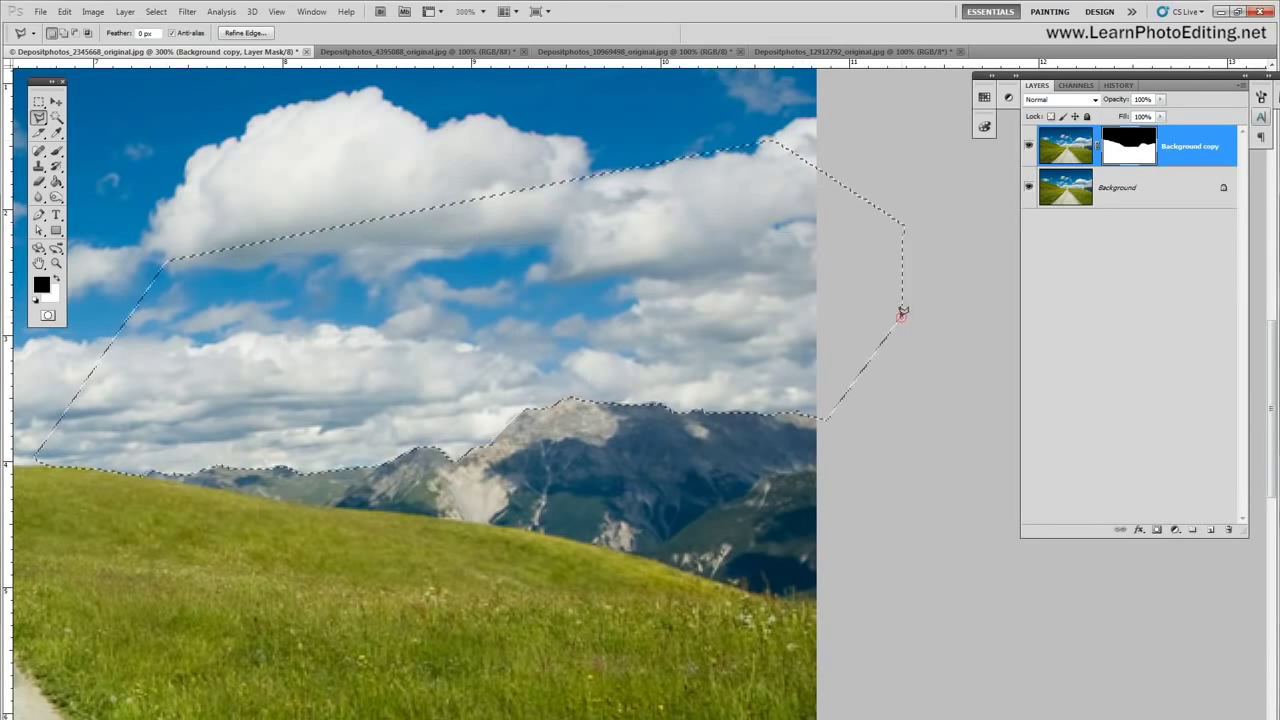
Step: Paint black at 100% brush opacity on Background copy's layer mask inside the selected sky, and deselect
click(277, 11)
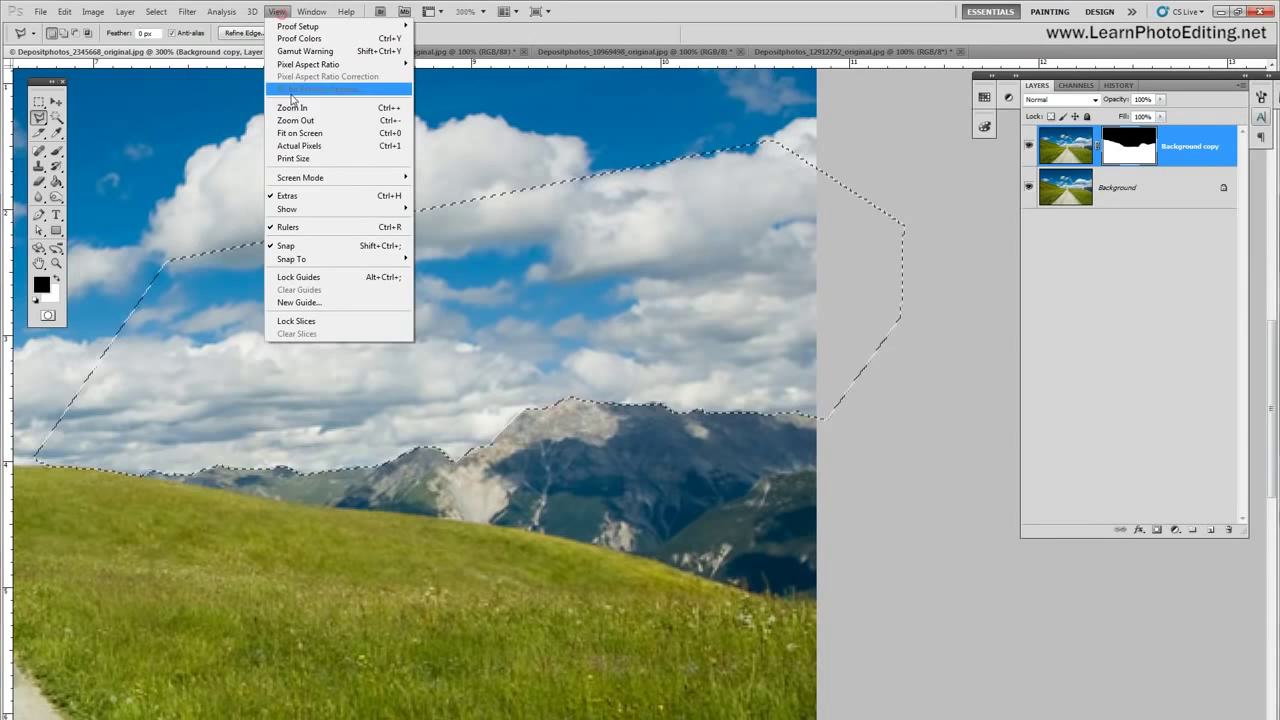
click(300, 124)
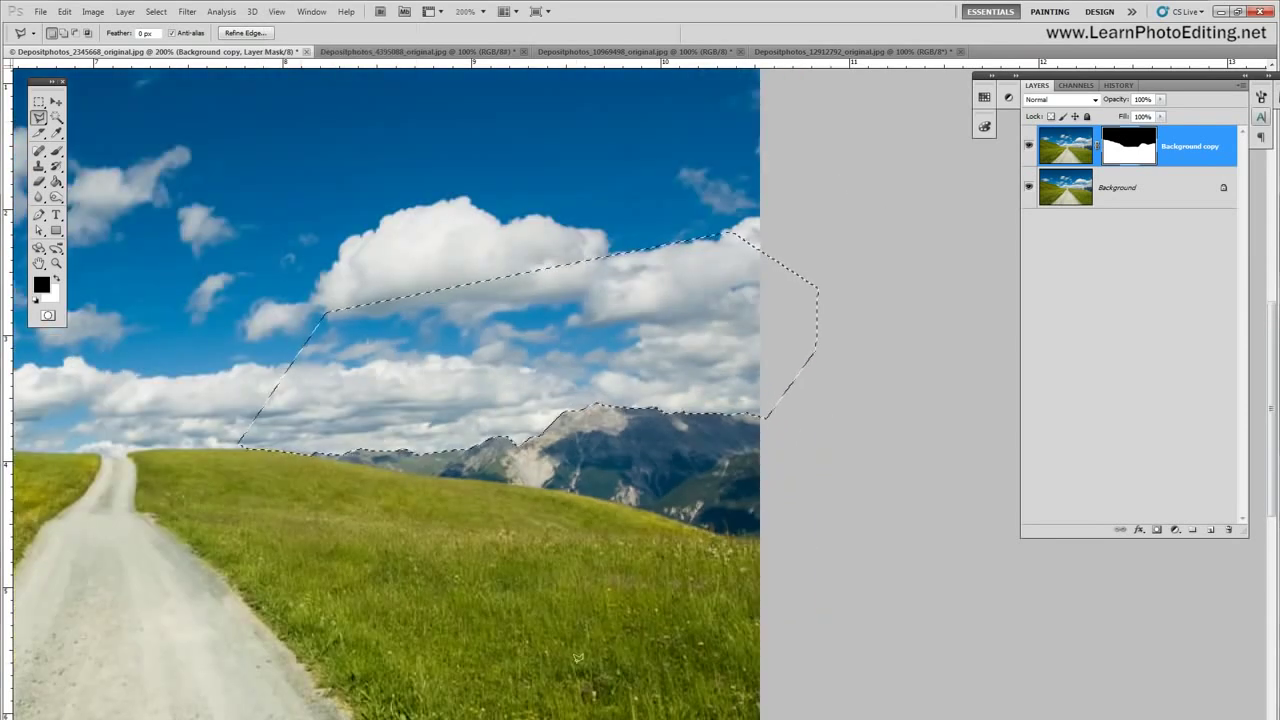
scroll(516, 394, left, 5)
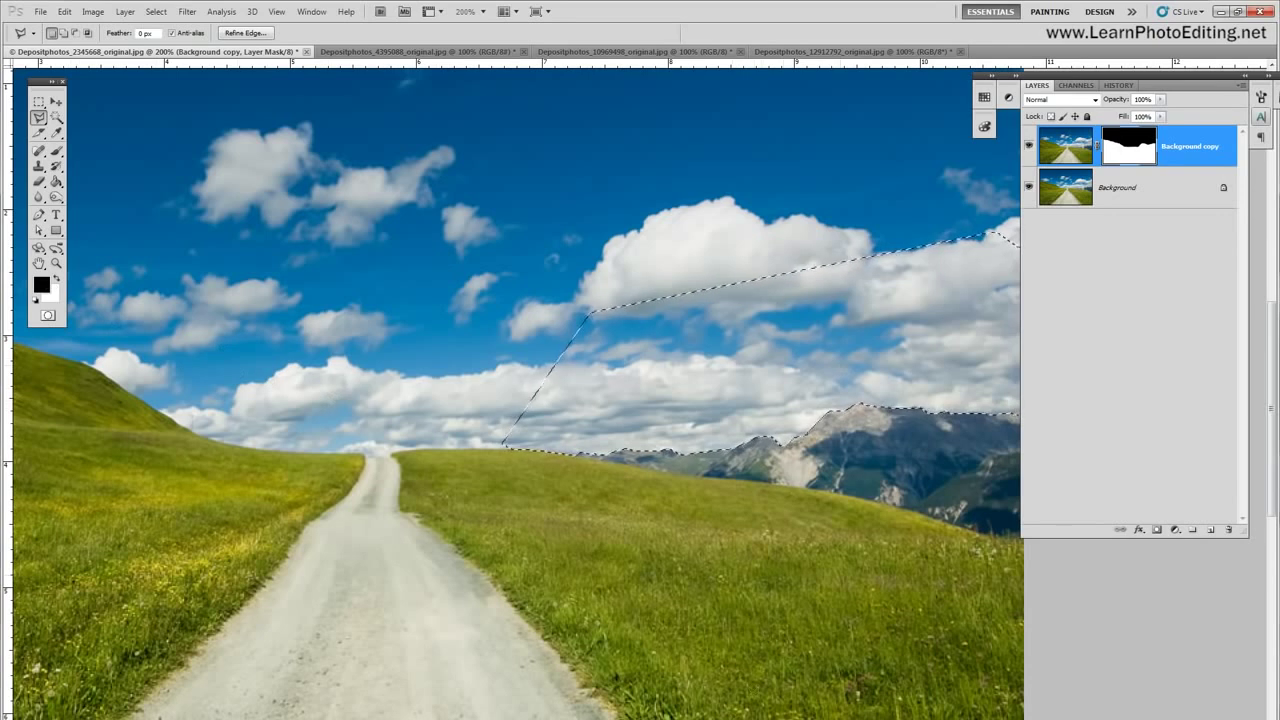
scroll(843, 370, right, 3)
scroll(748, 716, right, 1)
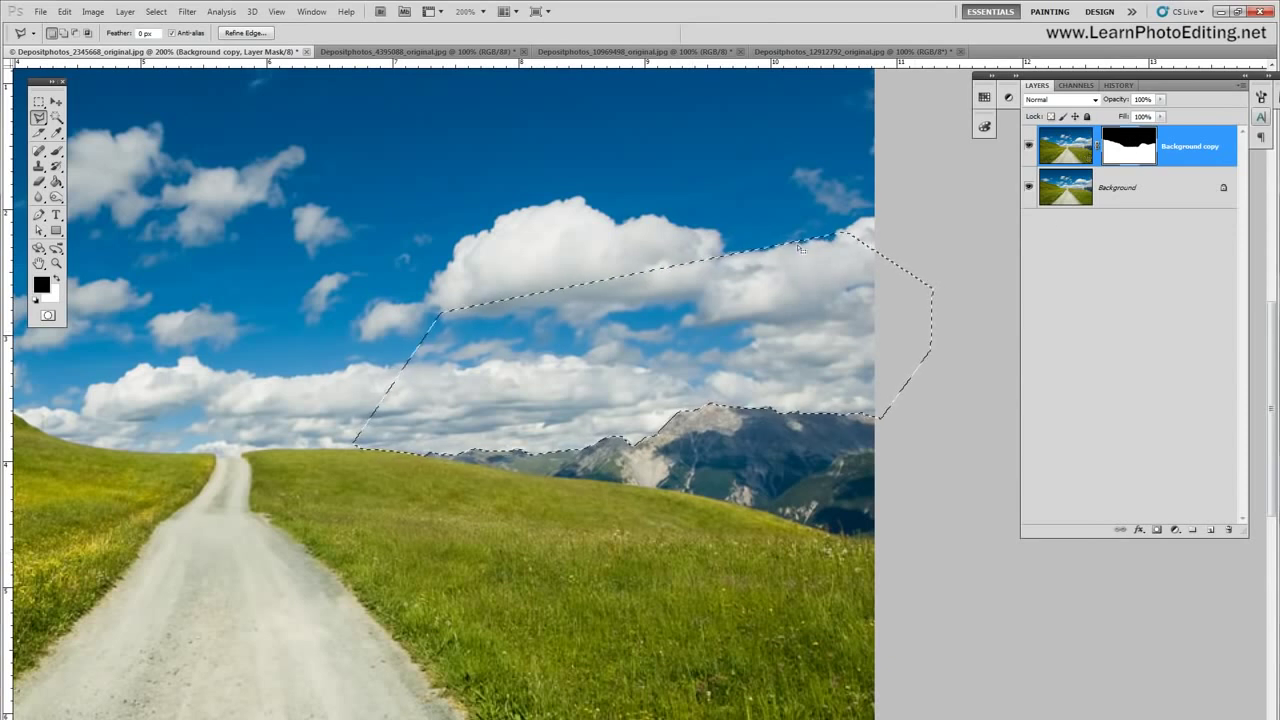
click(57, 152)
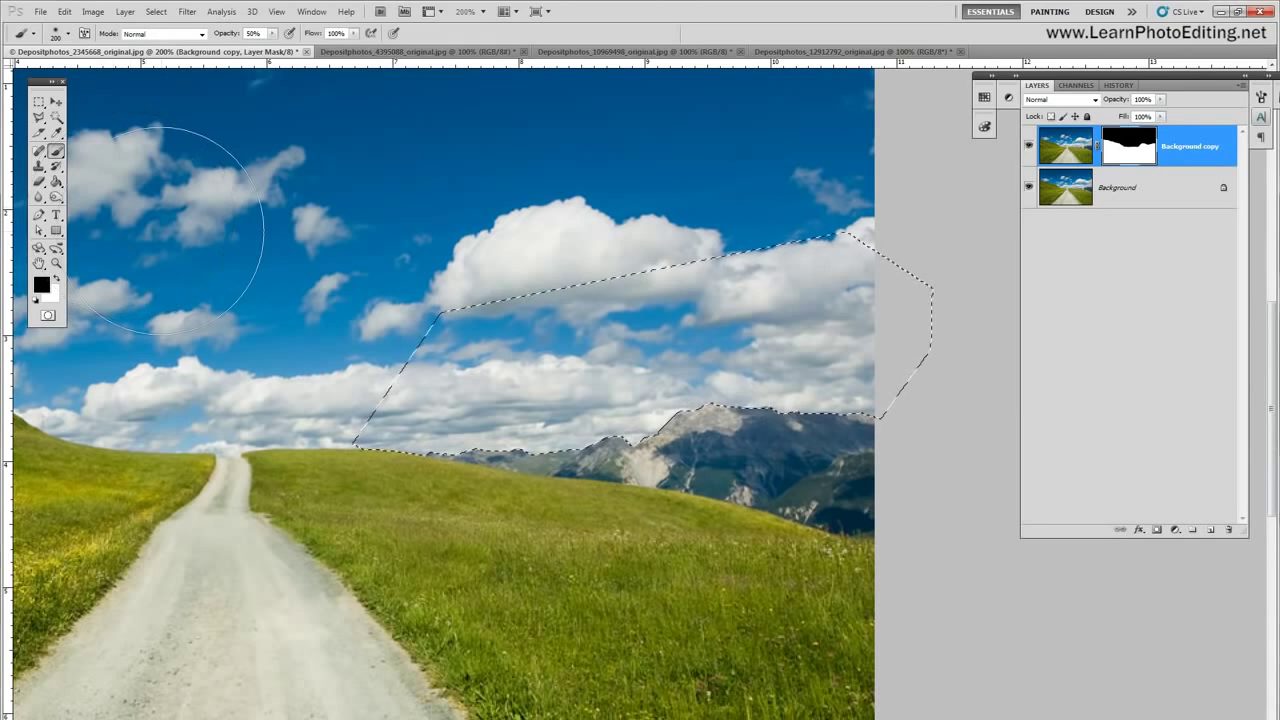
key(0)
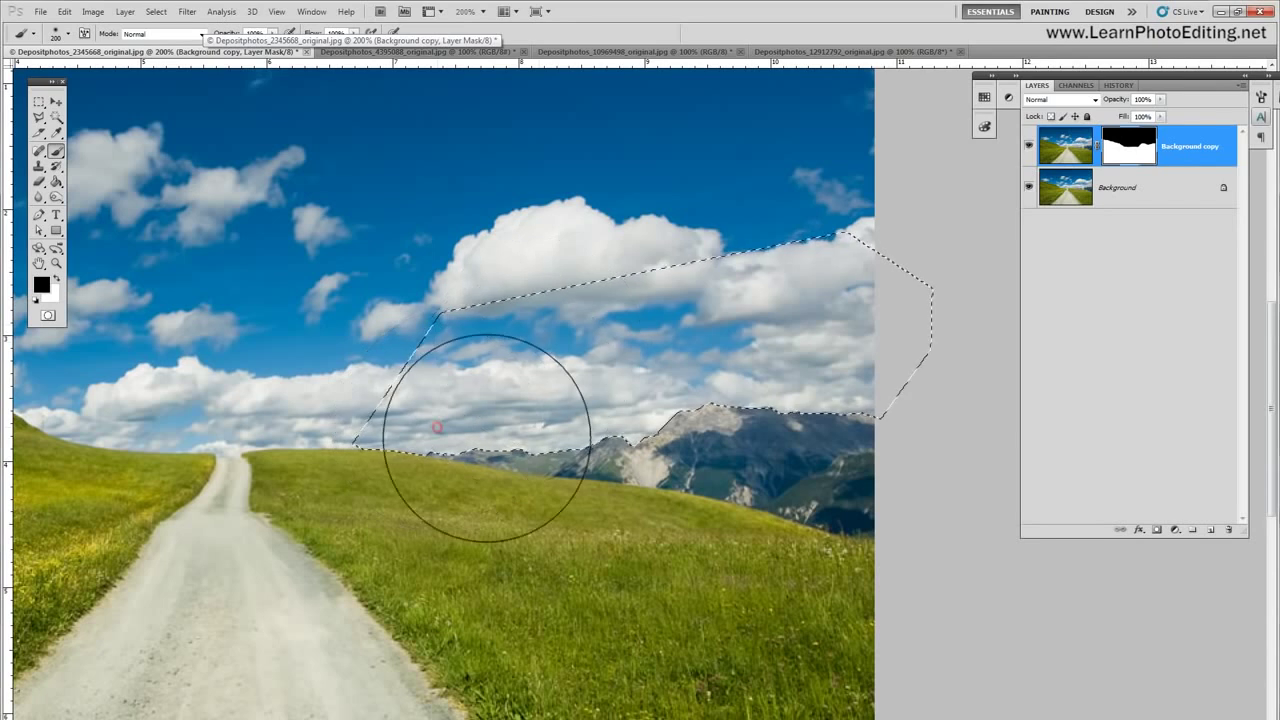
drag(870, 412, 943, 251)
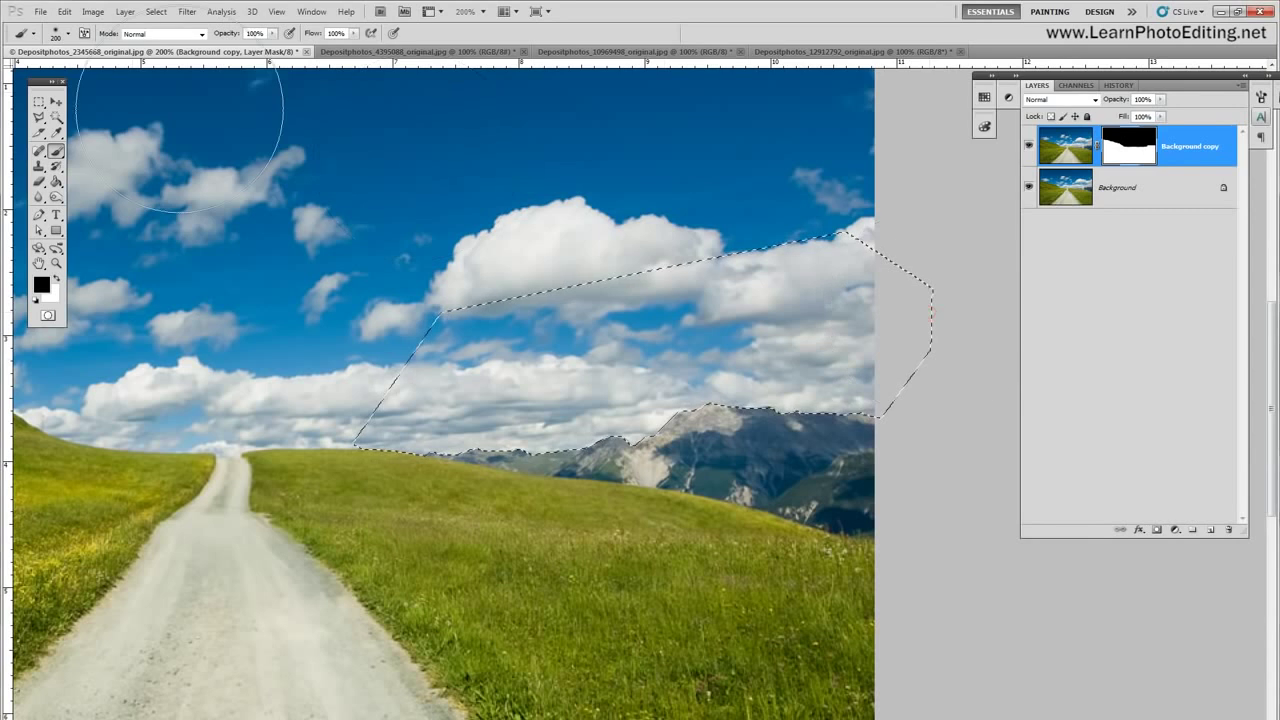
click(158, 11)
click(178, 47)
click(270, 11)
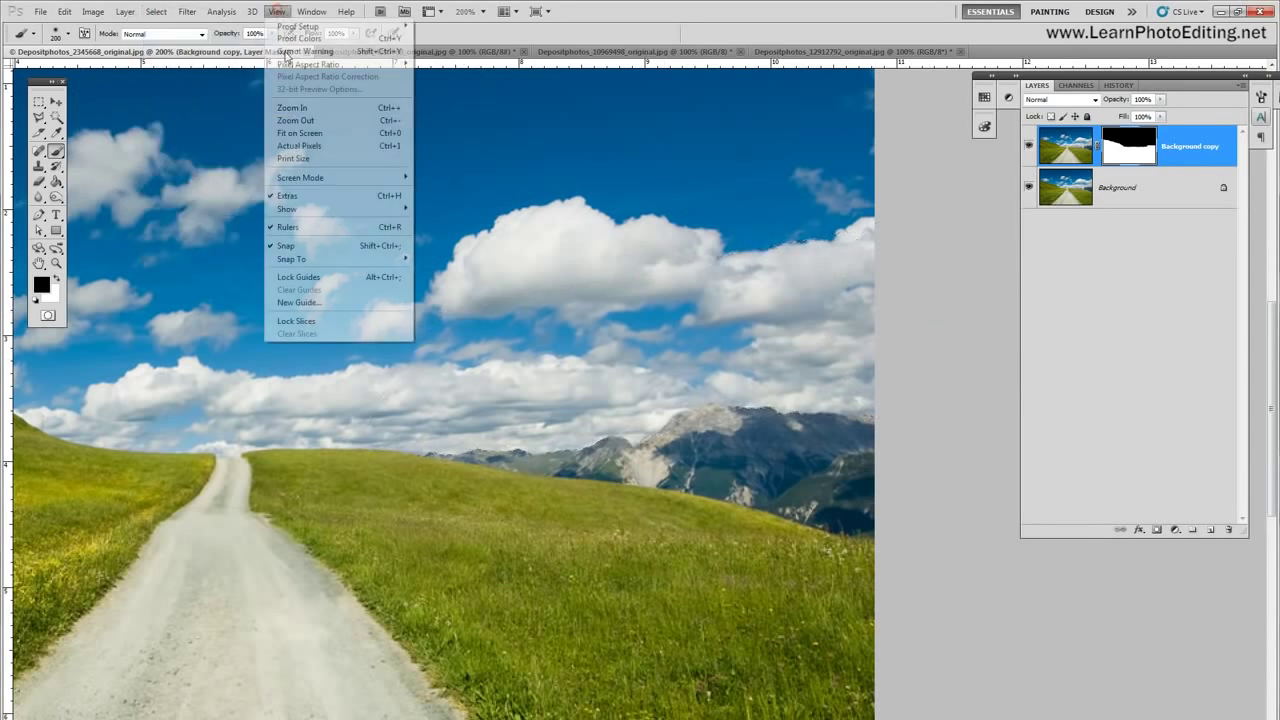
click(300, 114)
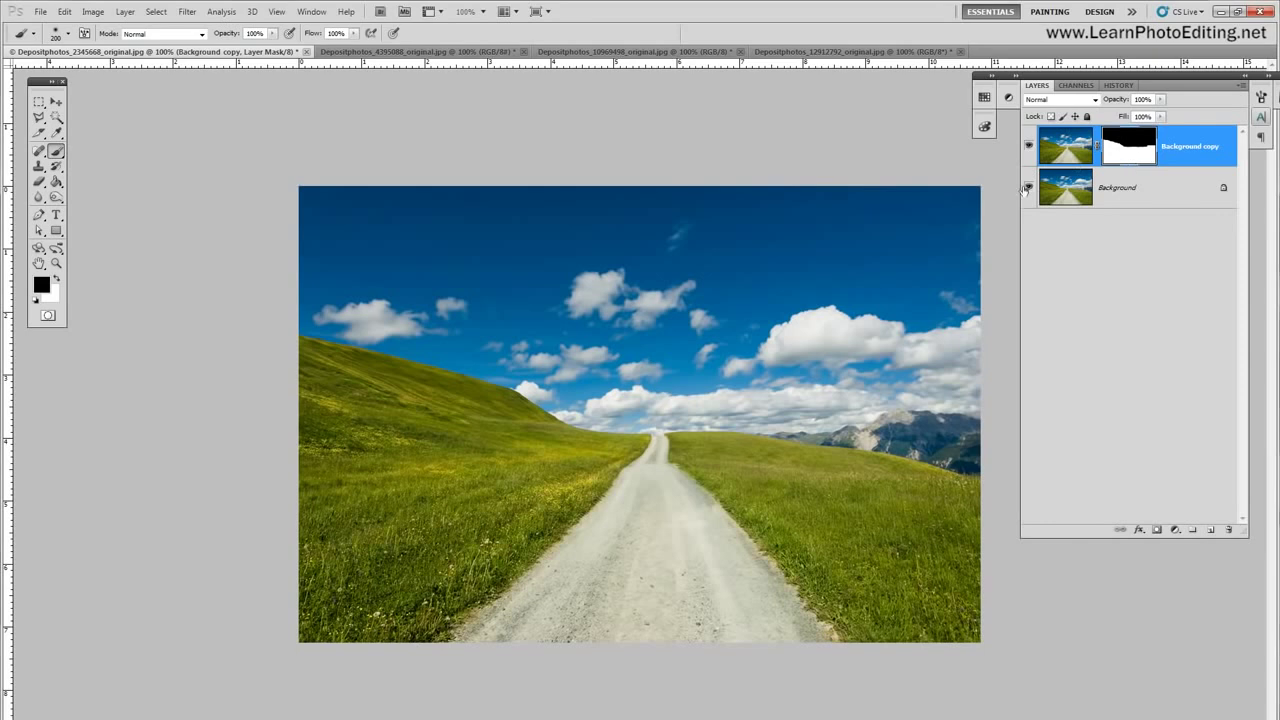
Step: Create a new Normal-mode layer between Background and Background copy
click(1130, 190)
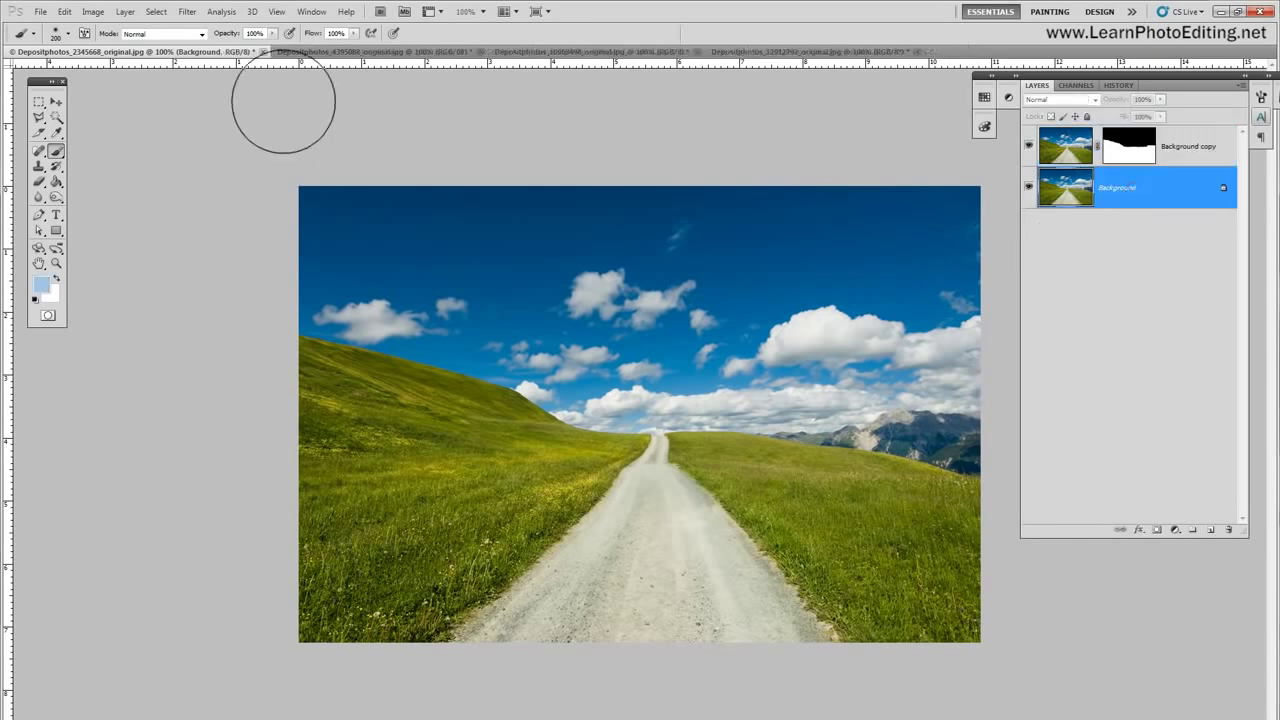
click(125, 11)
mouse_move(122, 28)
click(295, 27)
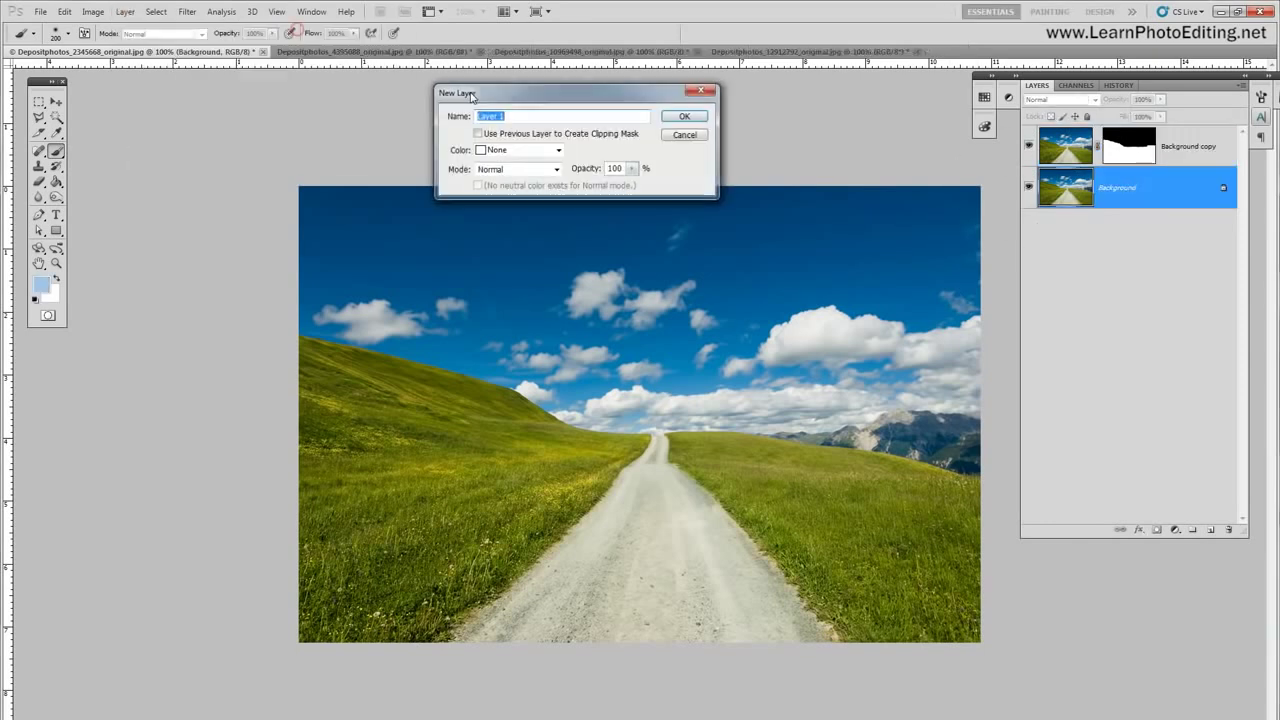
click(684, 116)
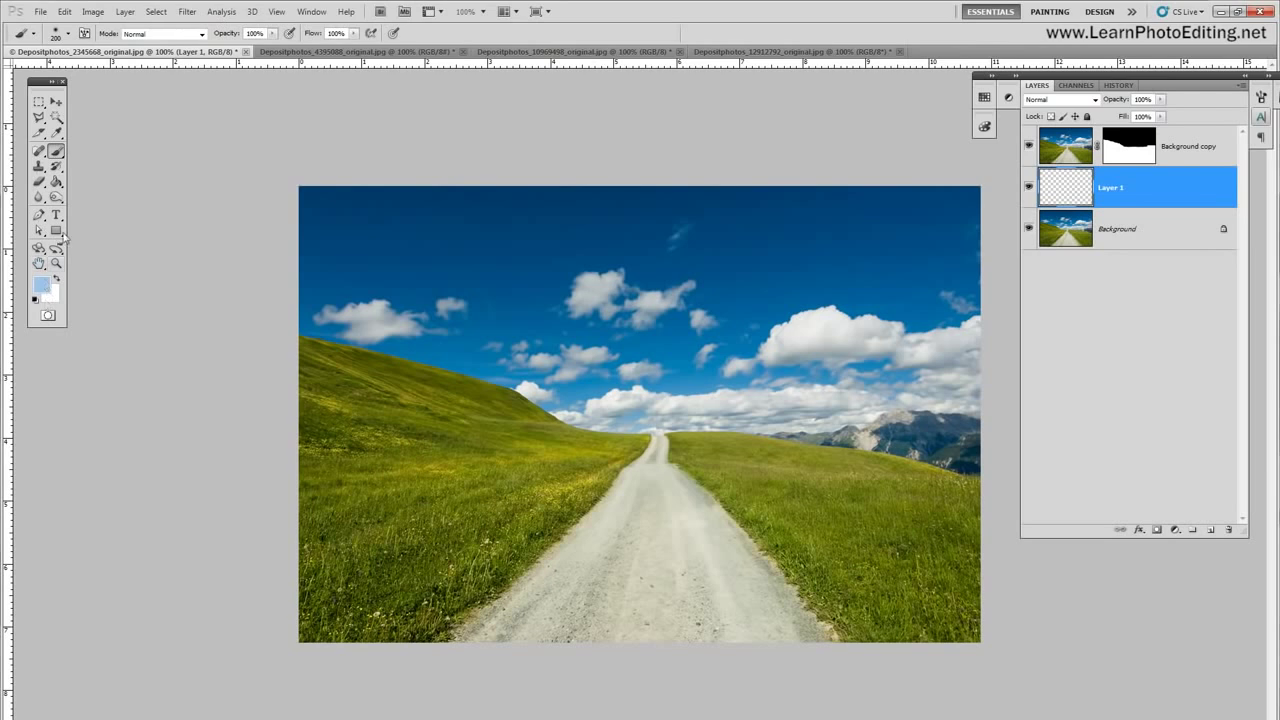
Step: Set the foreground color to hex 643a71
click(56, 133)
click(41, 285)
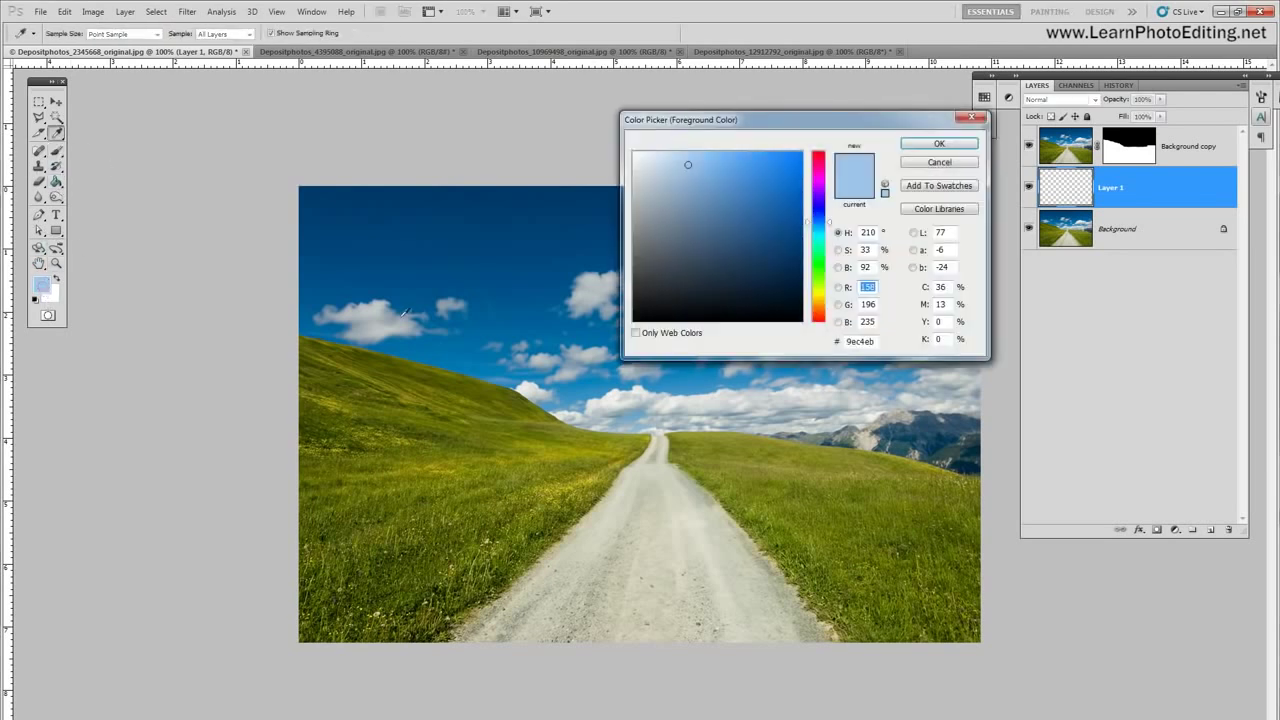
double_click(862, 341)
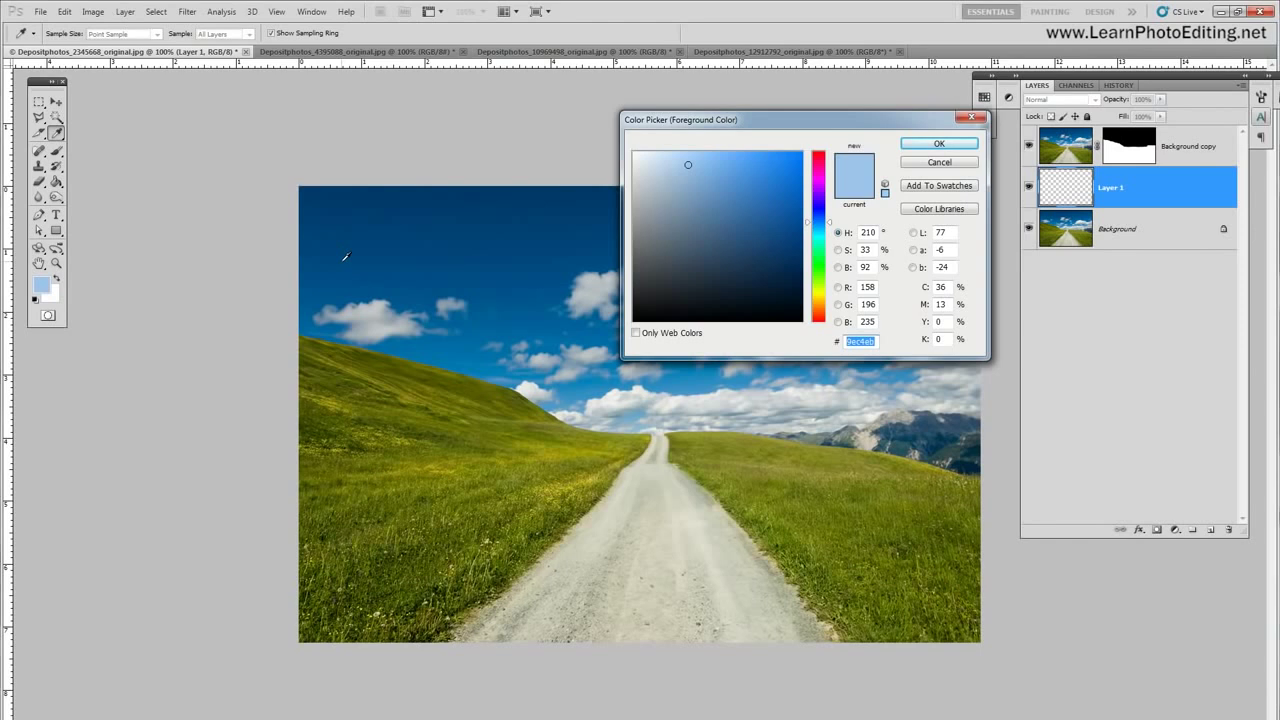
text(6)
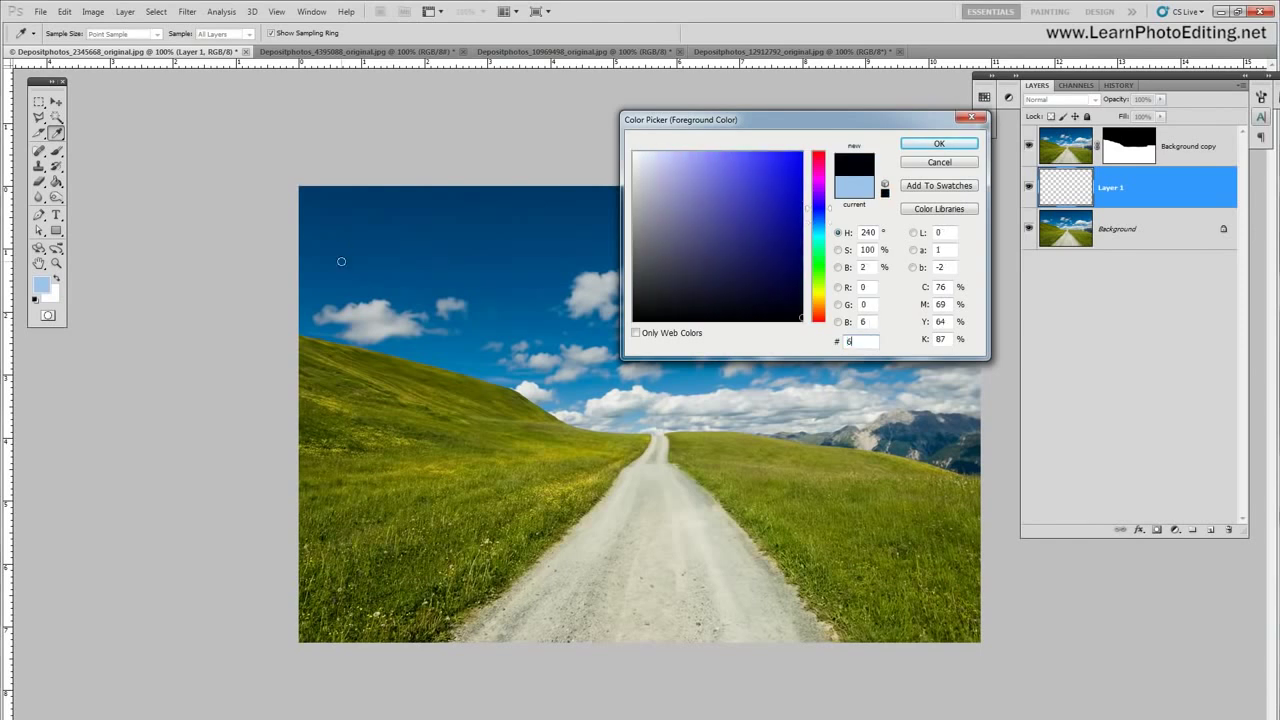
text(43)
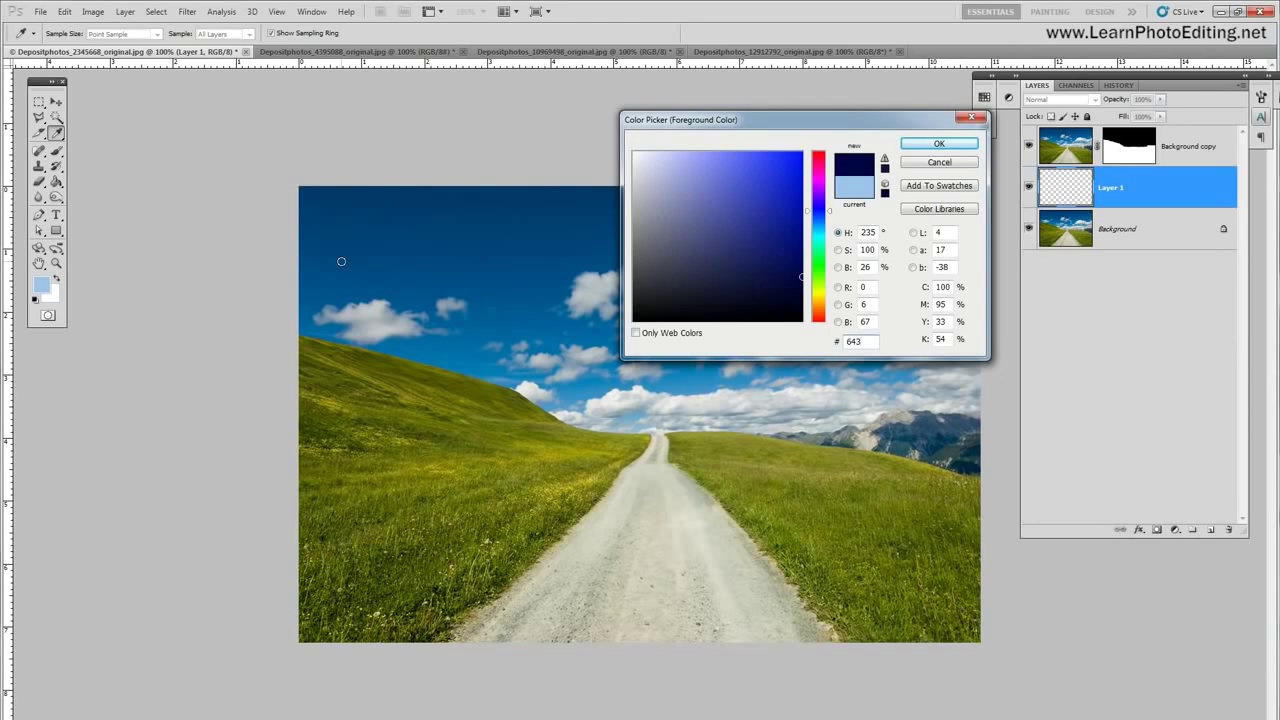
text(a71)
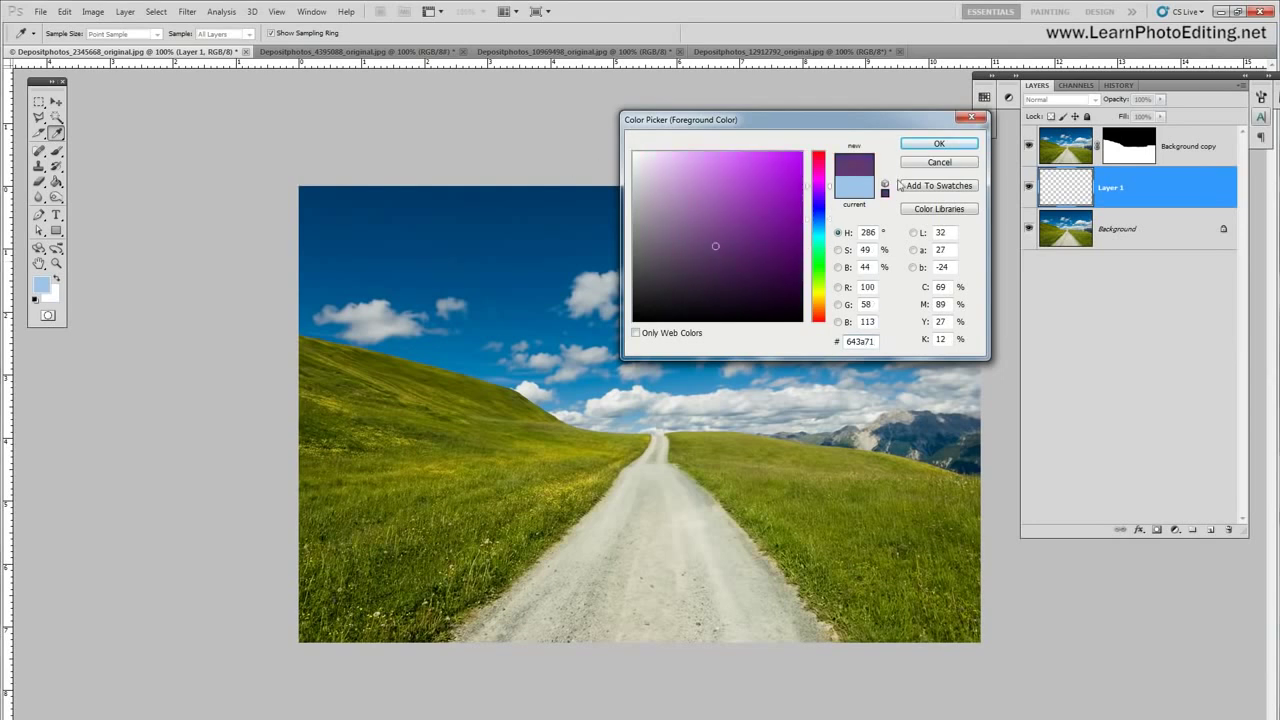
click(936, 143)
Step: Fill Layer 1 with the purple foreground color using the Paint Bucket, and compare it with Background copy hidden and shown
key(b)
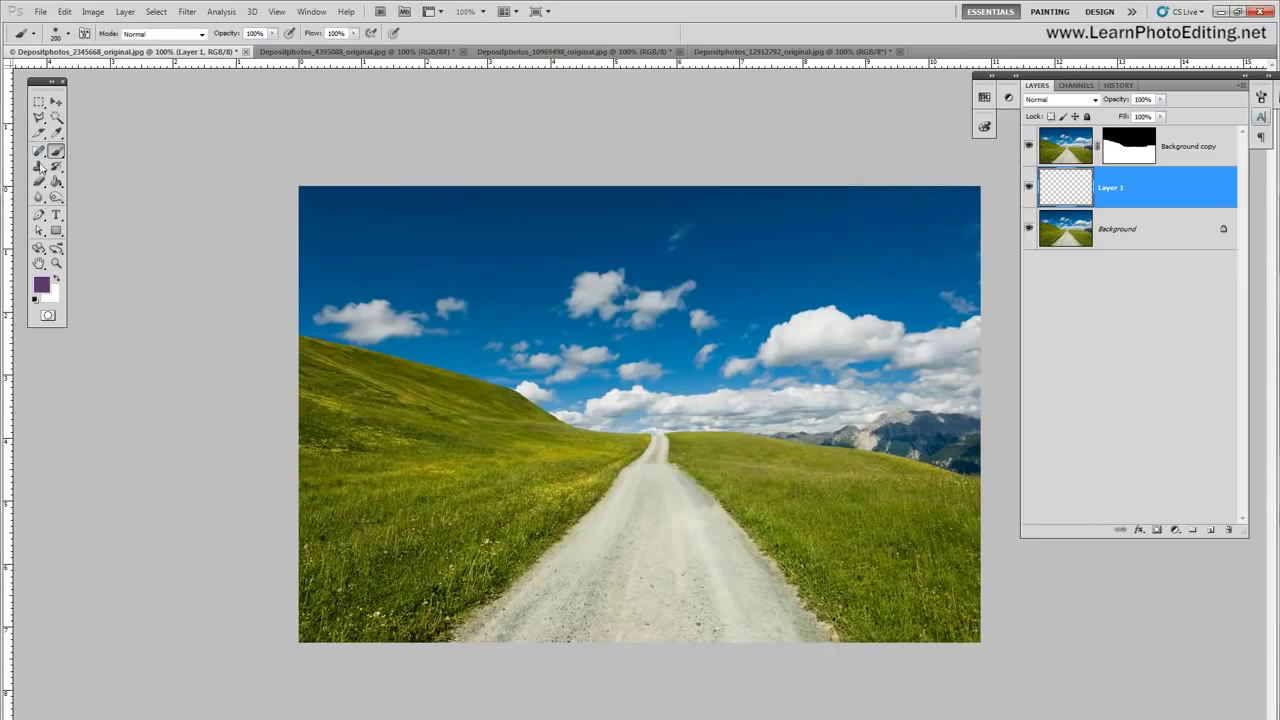
click(56, 181)
click(606, 348)
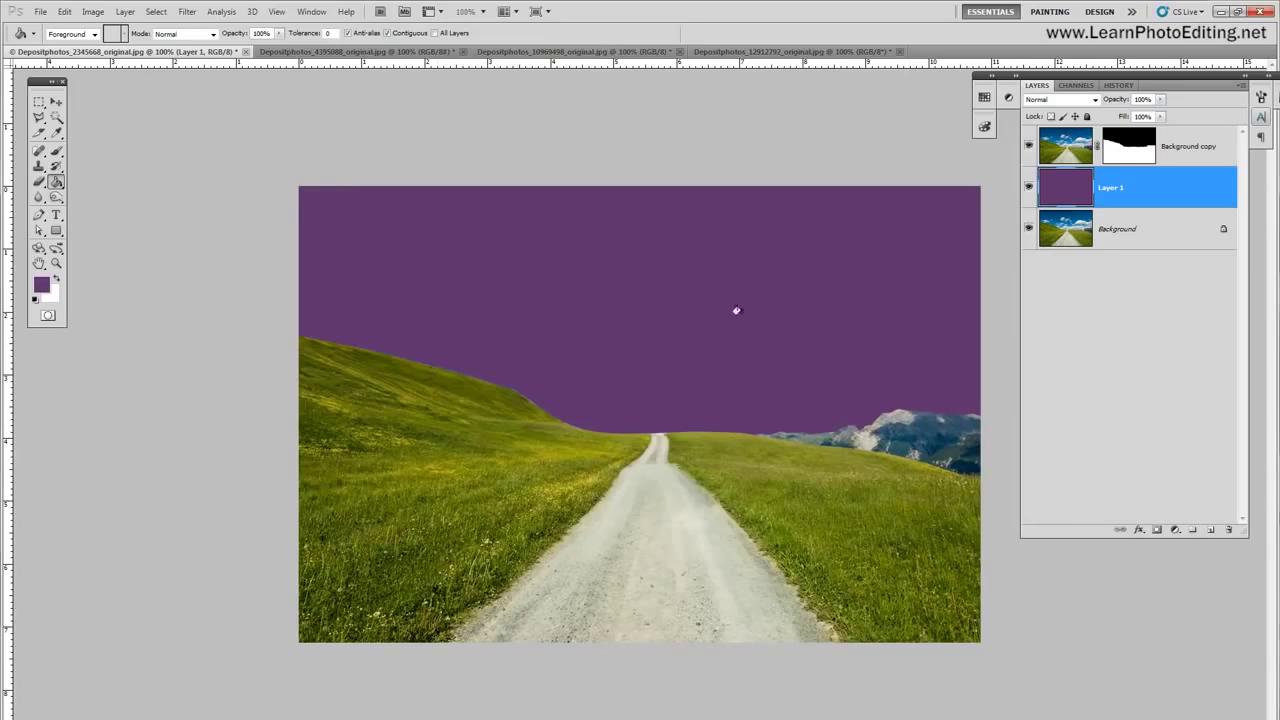
click(1029, 146)
click(1029, 146)
Step: Set the soft brush size to 10 px and target Background copy's layer mask for cleaning up the left hill's edge
click(276, 11)
click(297, 105)
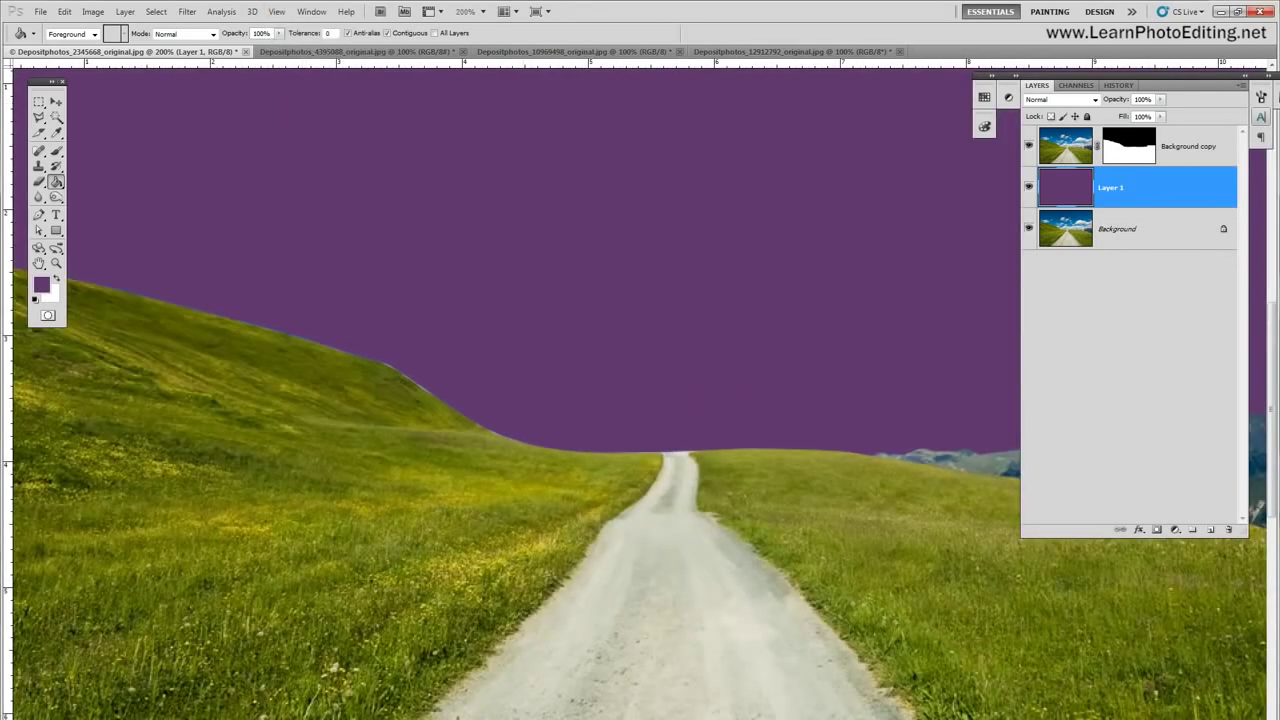
scroll(640, 390, left, 5)
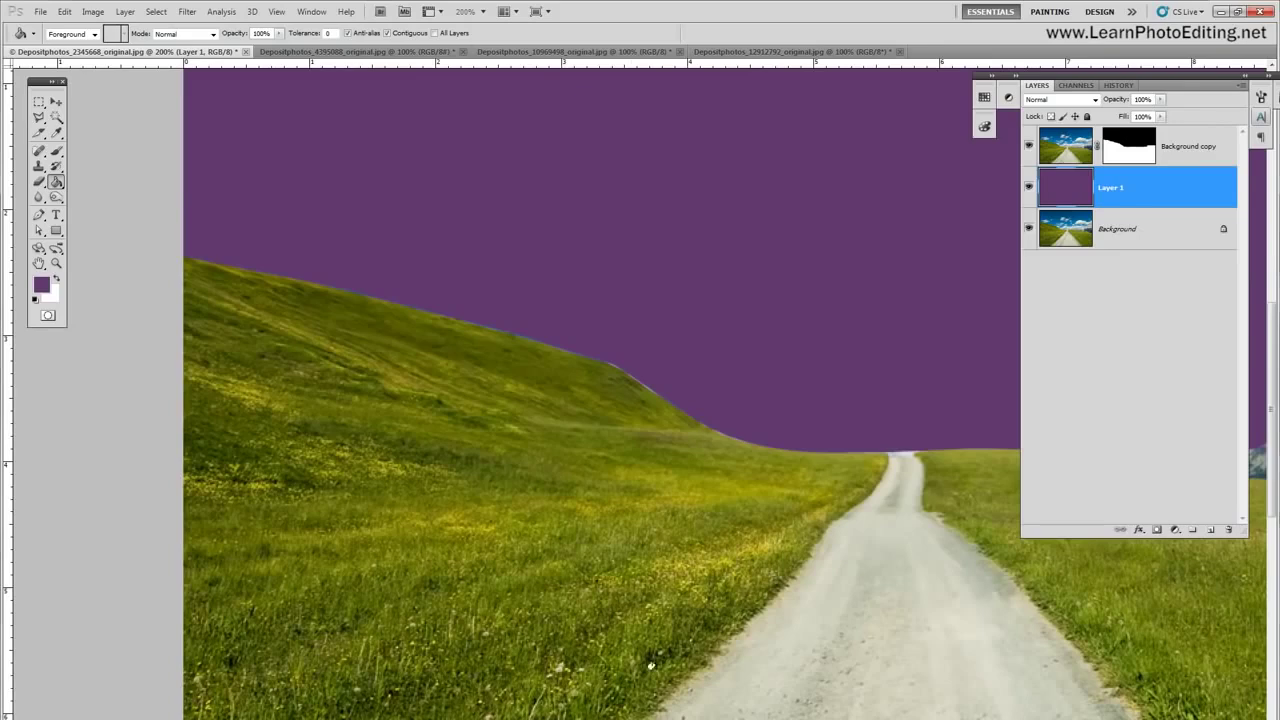
click(56, 151)
click(70, 33)
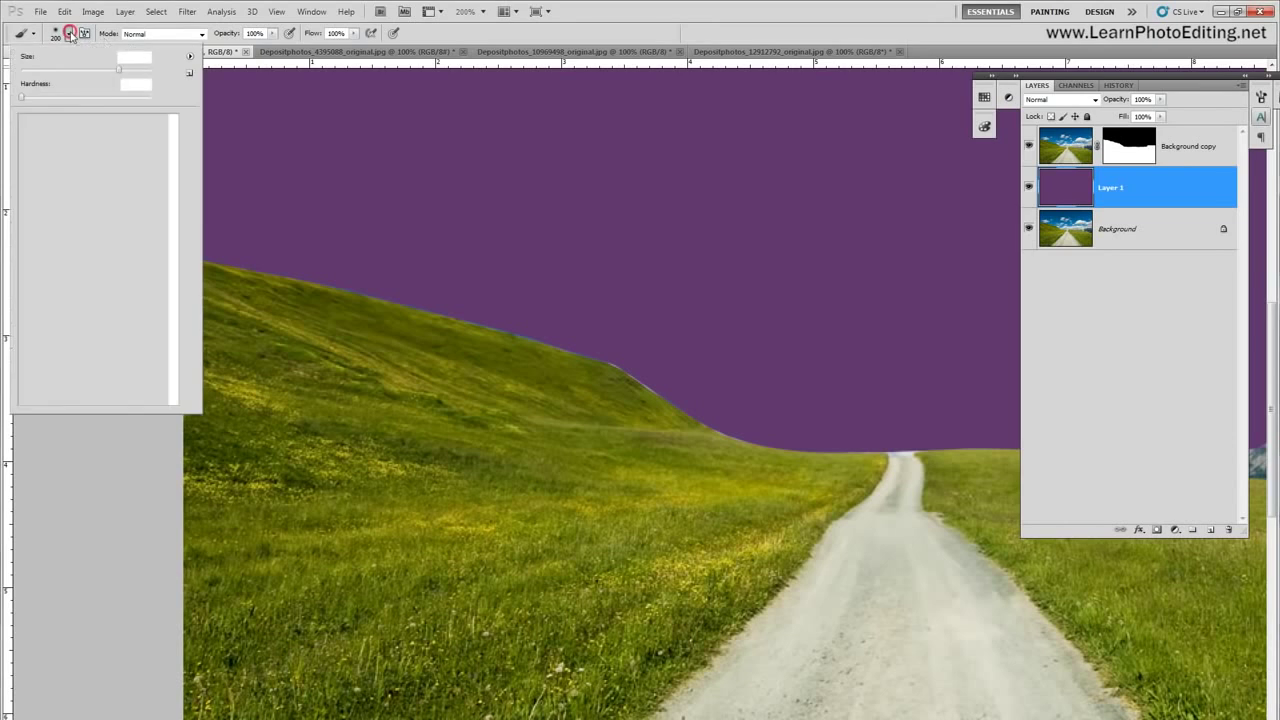
double_click(130, 58)
text(50)
key(Return)
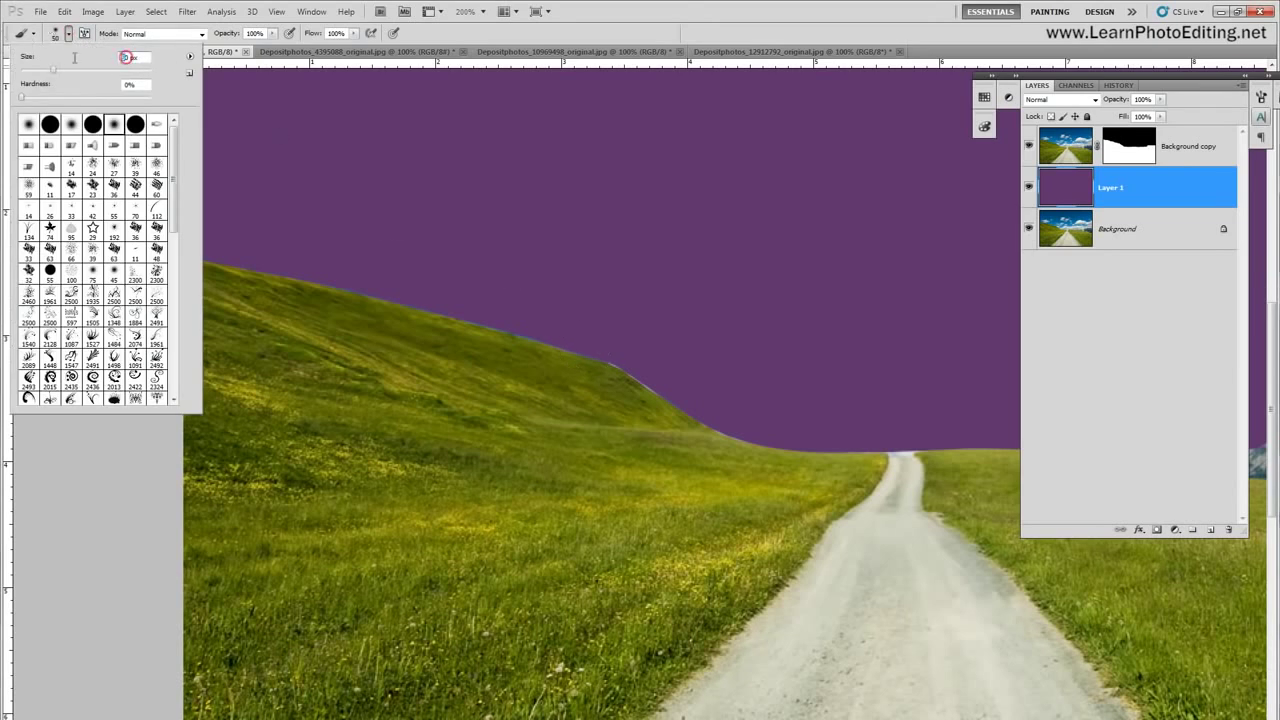
double_click(130, 58)
text(100)
key(Return)
text(10)
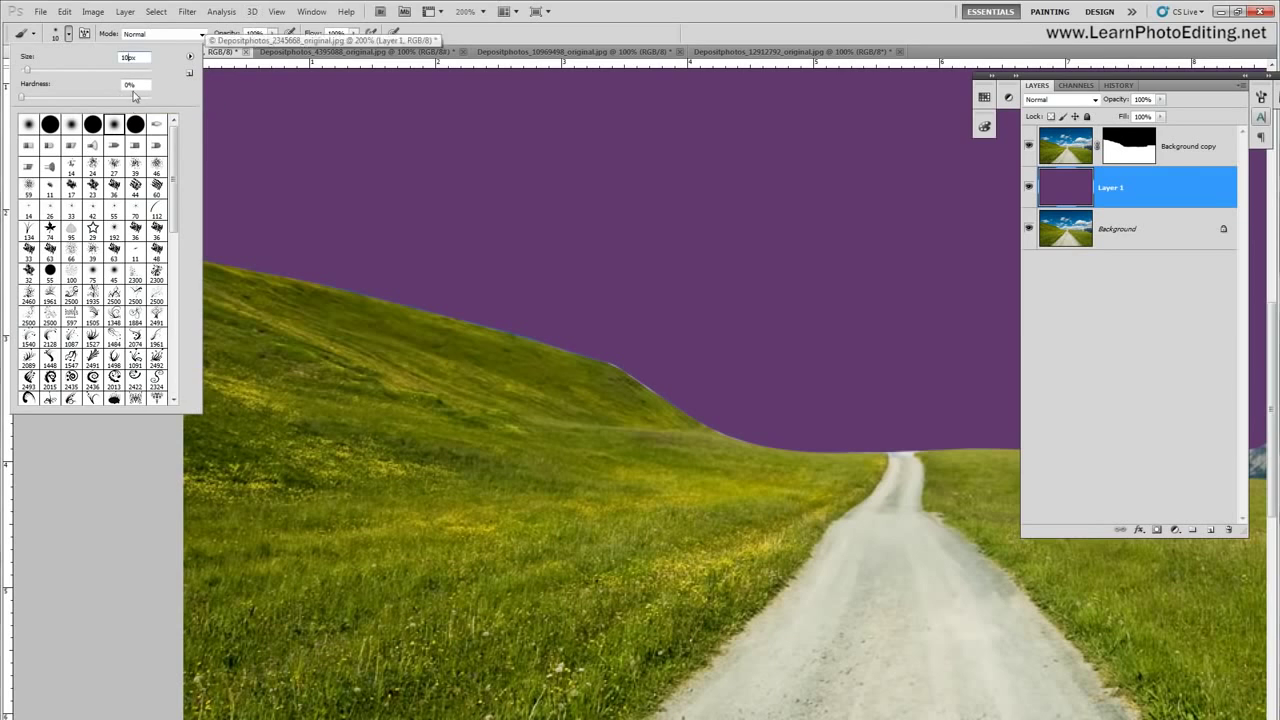
click(637, 7)
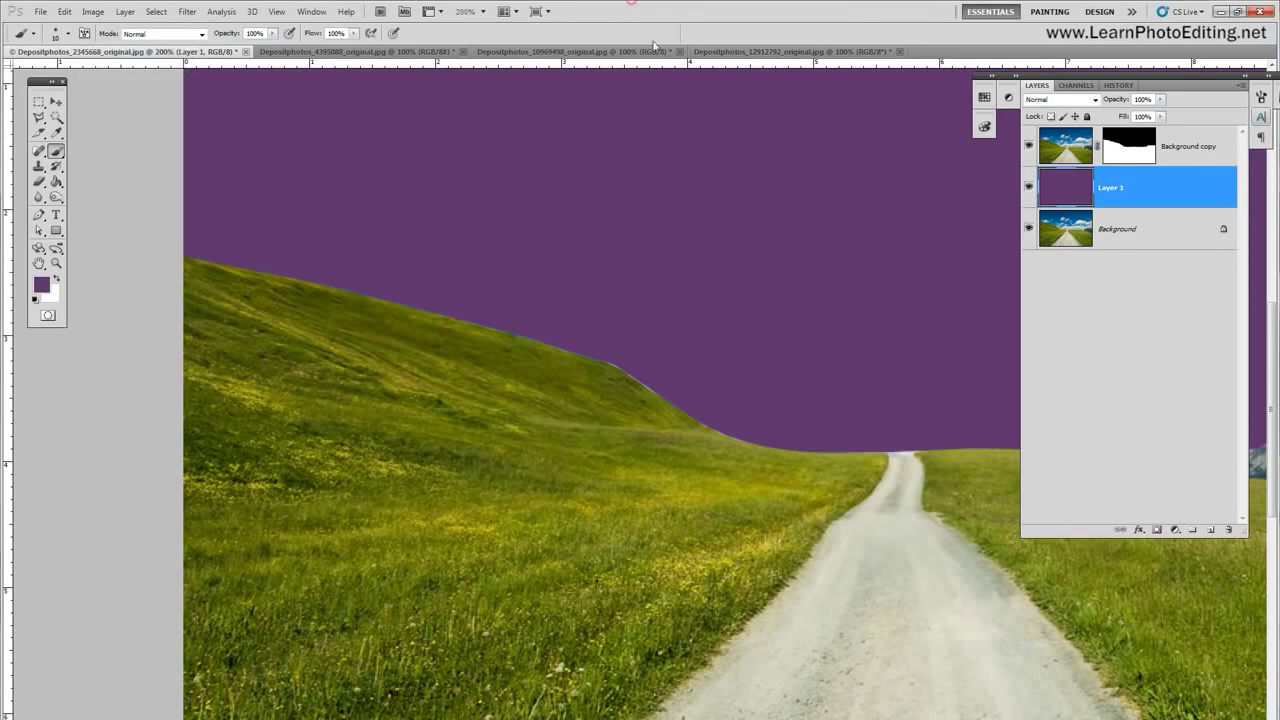
click(1119, 145)
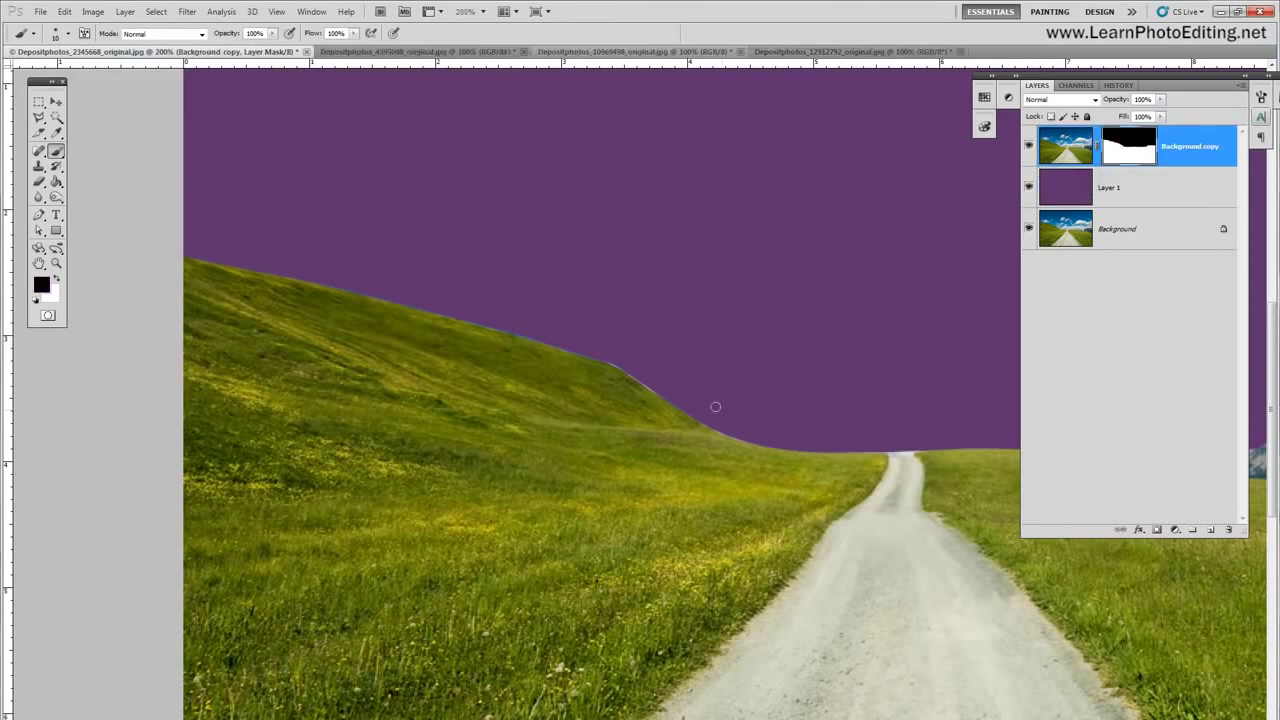
Step: Undo the stray dab on Background copy's mask and set the brush hardness to 40%
click(276, 11)
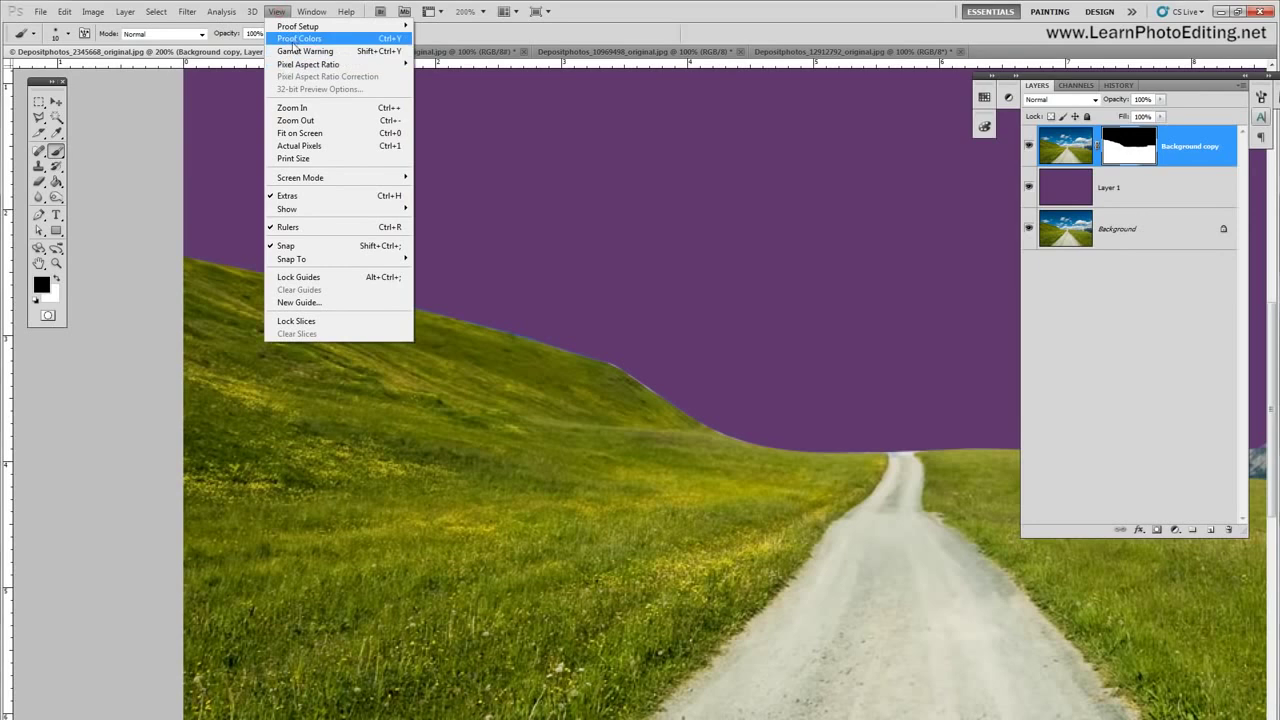
click(292, 107)
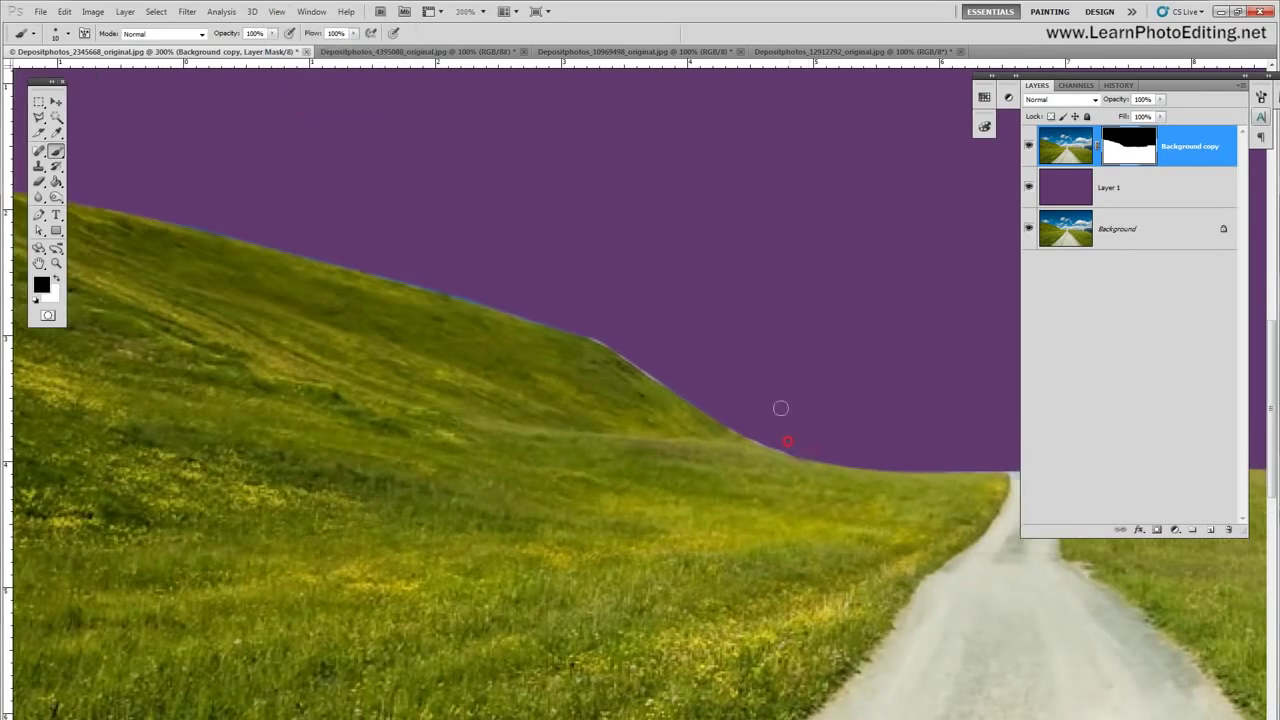
click(63, 12)
click(62, 25)
click(67, 33)
text(40)
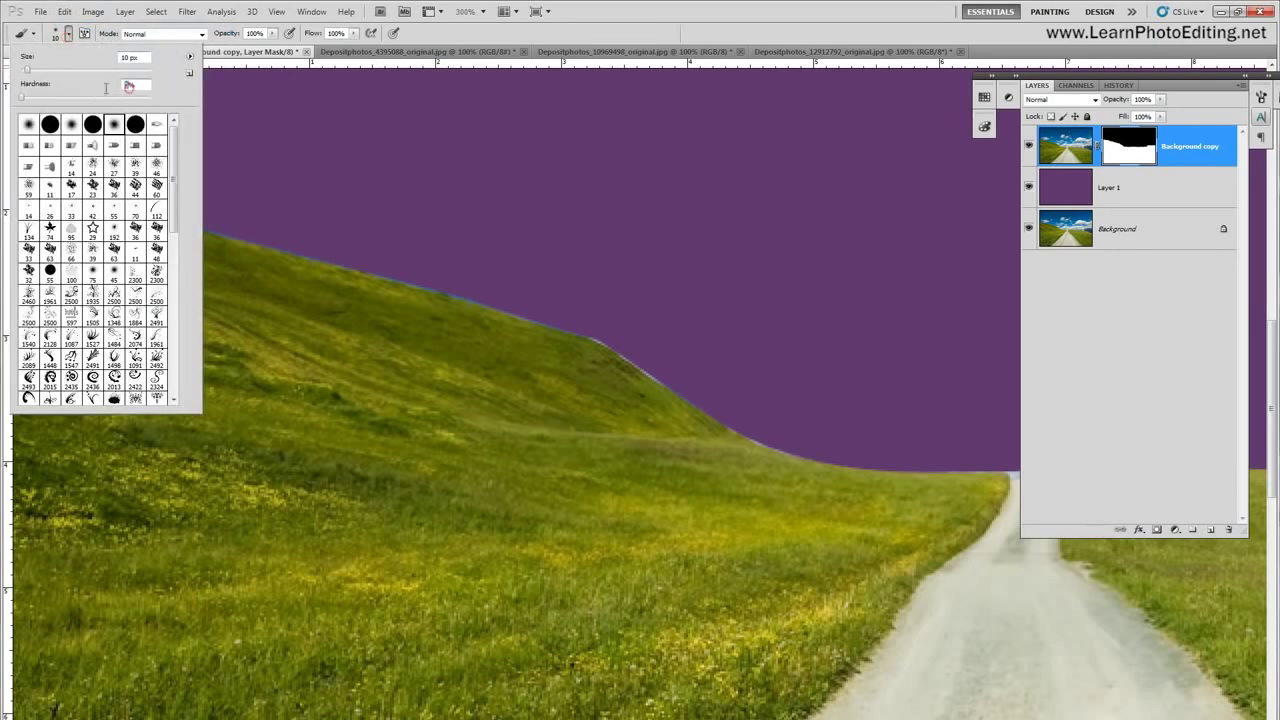
key(Return)
key(Return)
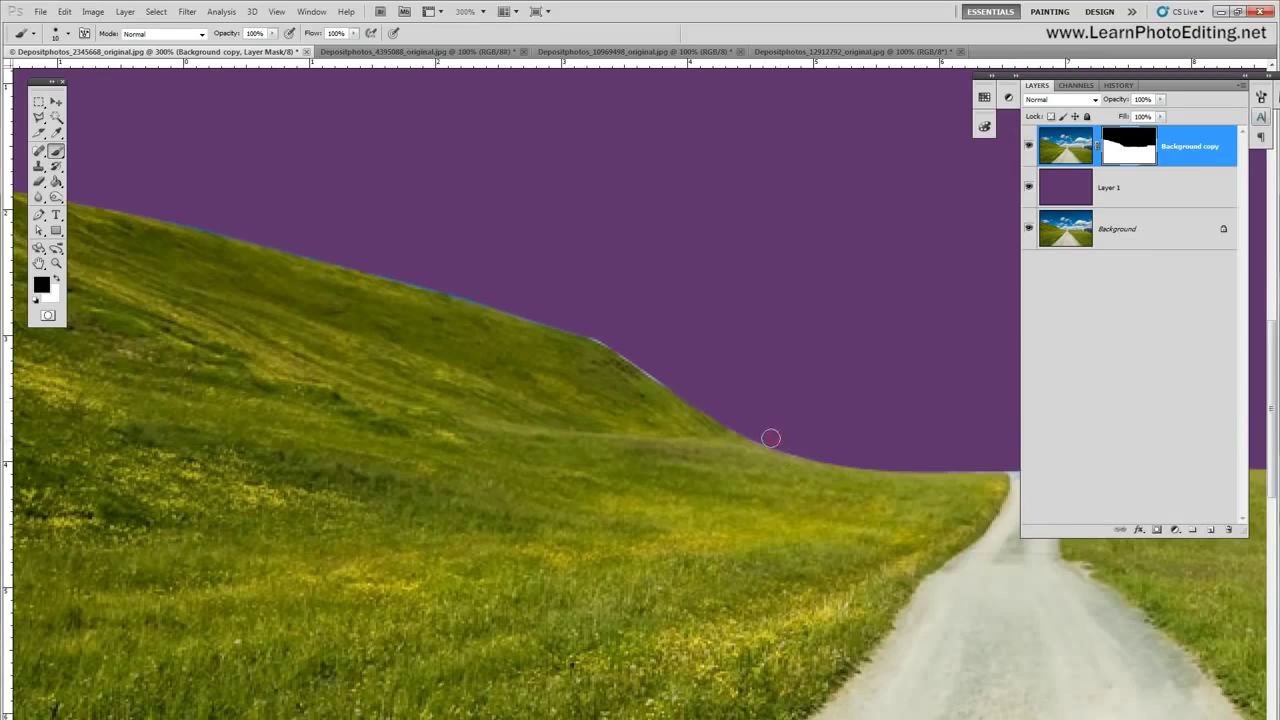
click(658, 368)
click(64, 11)
click(90, 29)
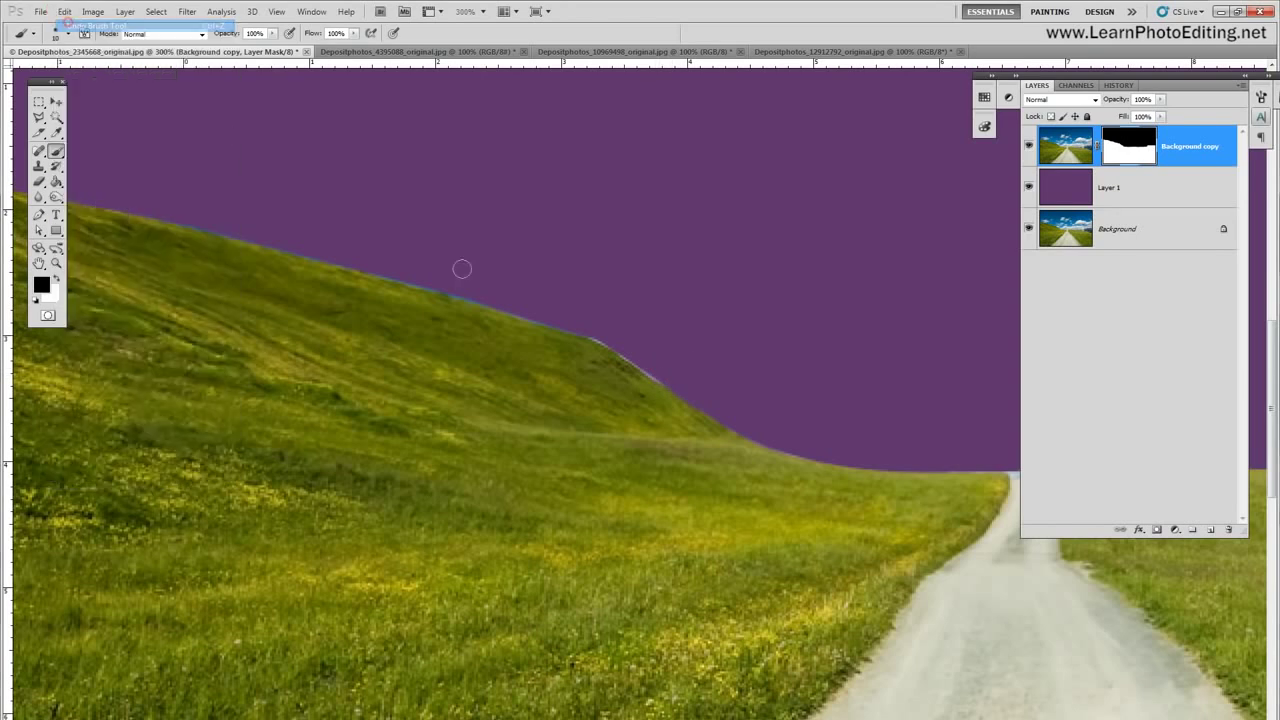
Step: Paint black on Background copy's mask along the whole left hill edge, from crest to outer end, to remove the pale blue fringe
click(665, 373)
click(637, 354)
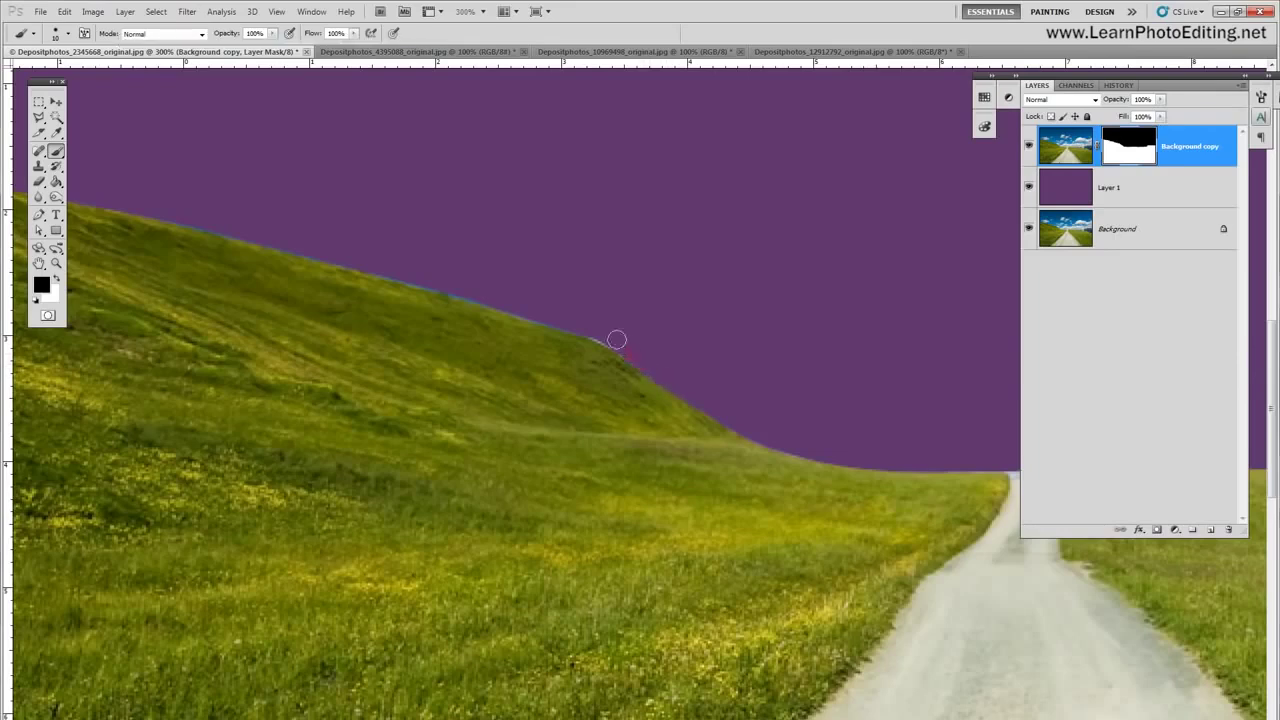
click(615, 342)
click(518, 289)
mouse_move(533, 313)
mouse_down()
mouse_move(449, 275)
mouse_move(492, 300)
mouse_move(473, 292)
mouse_up()
click(337, 253)
drag(337, 253, 123, 203)
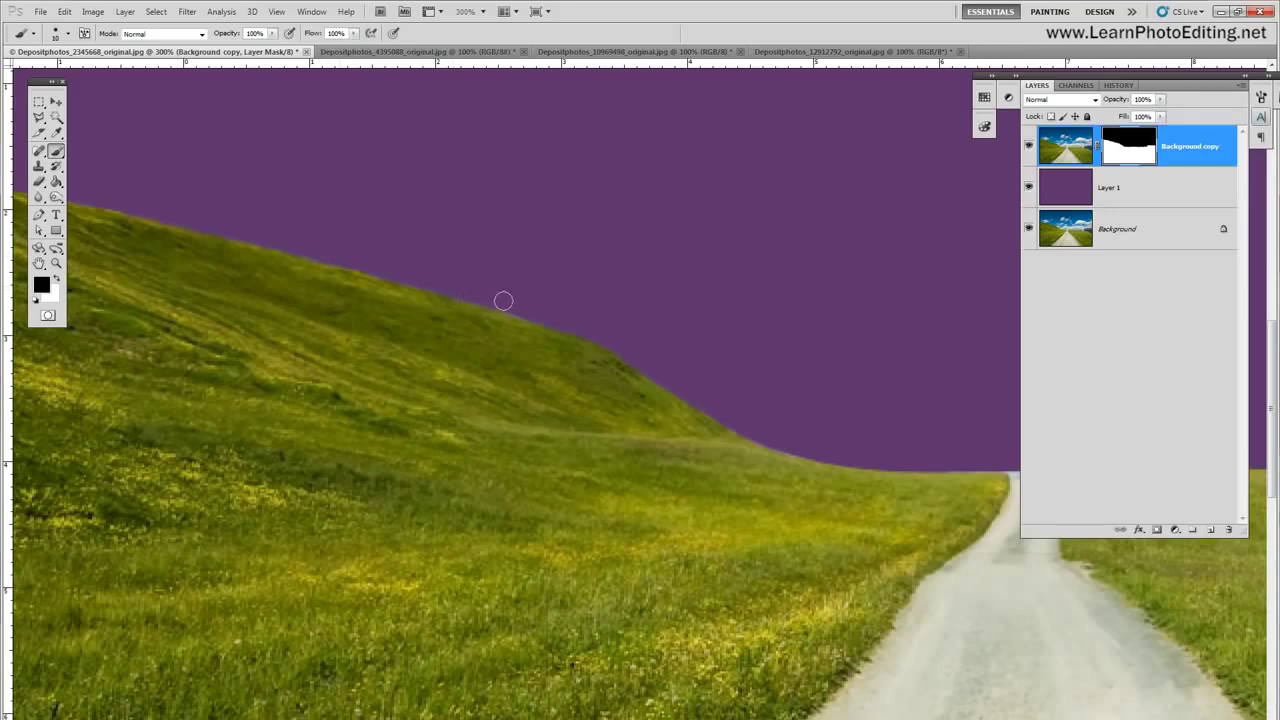
mouse_move(534, 320)
mouse_down()
mouse_move(600, 330)
mouse_move(530, 307)
mouse_up()
drag(271, 310, 661, 290)
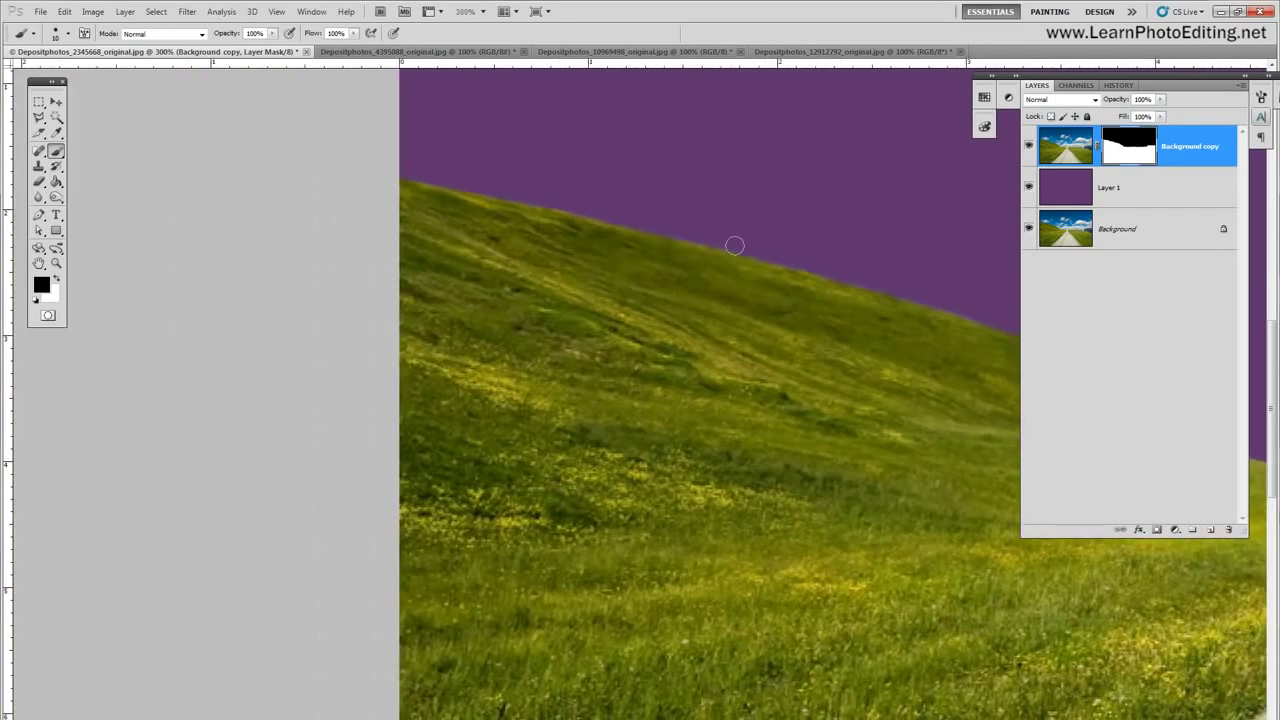
drag(769, 251, 703, 232)
click(535, 194)
click(276, 11)
click(299, 145)
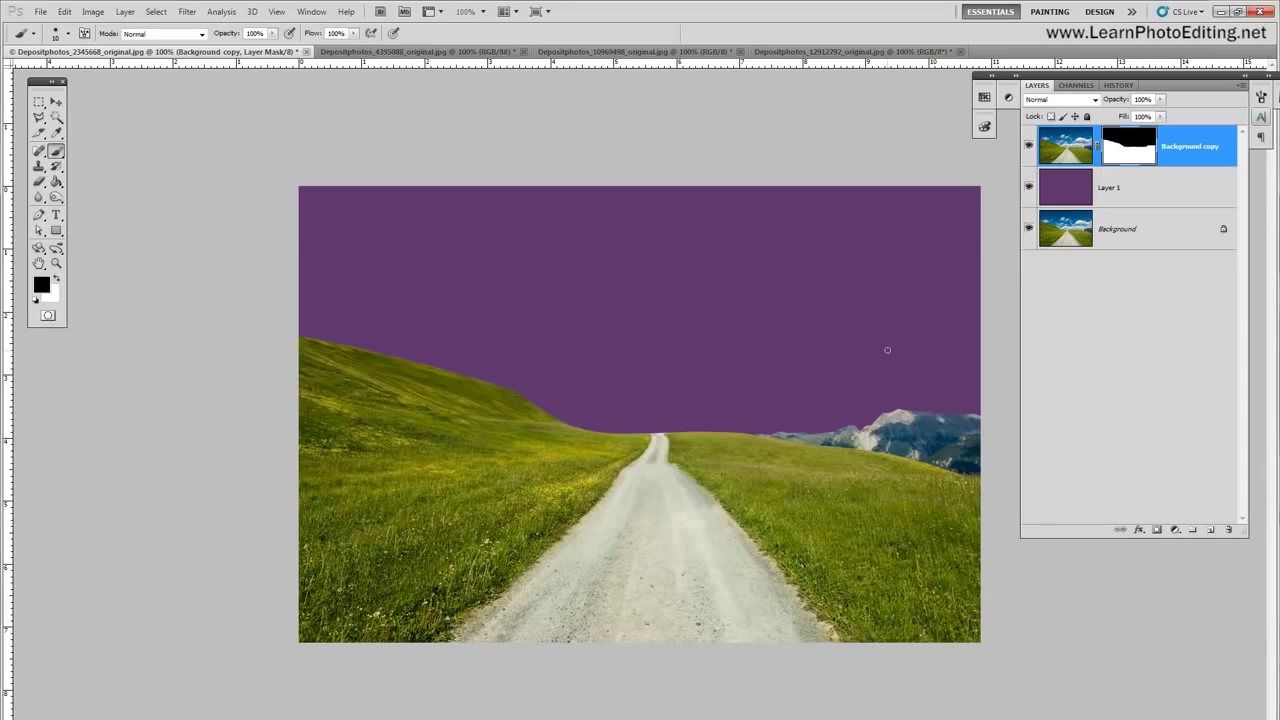
Step: Copy the entire starry-sky image from Depositphotos_12912792_original.jpg and paste it into the road photo directly above Layer 1
click(1114, 192)
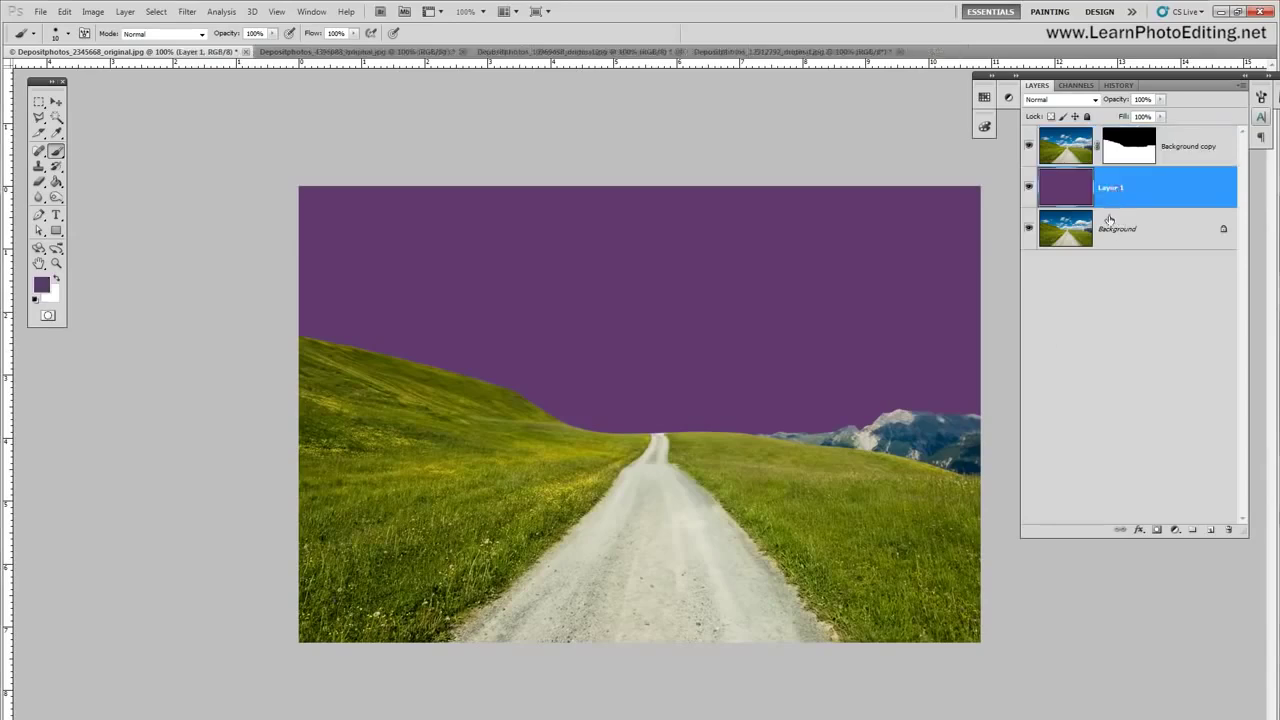
click(1178, 147)
click(1163, 183)
click(737, 52)
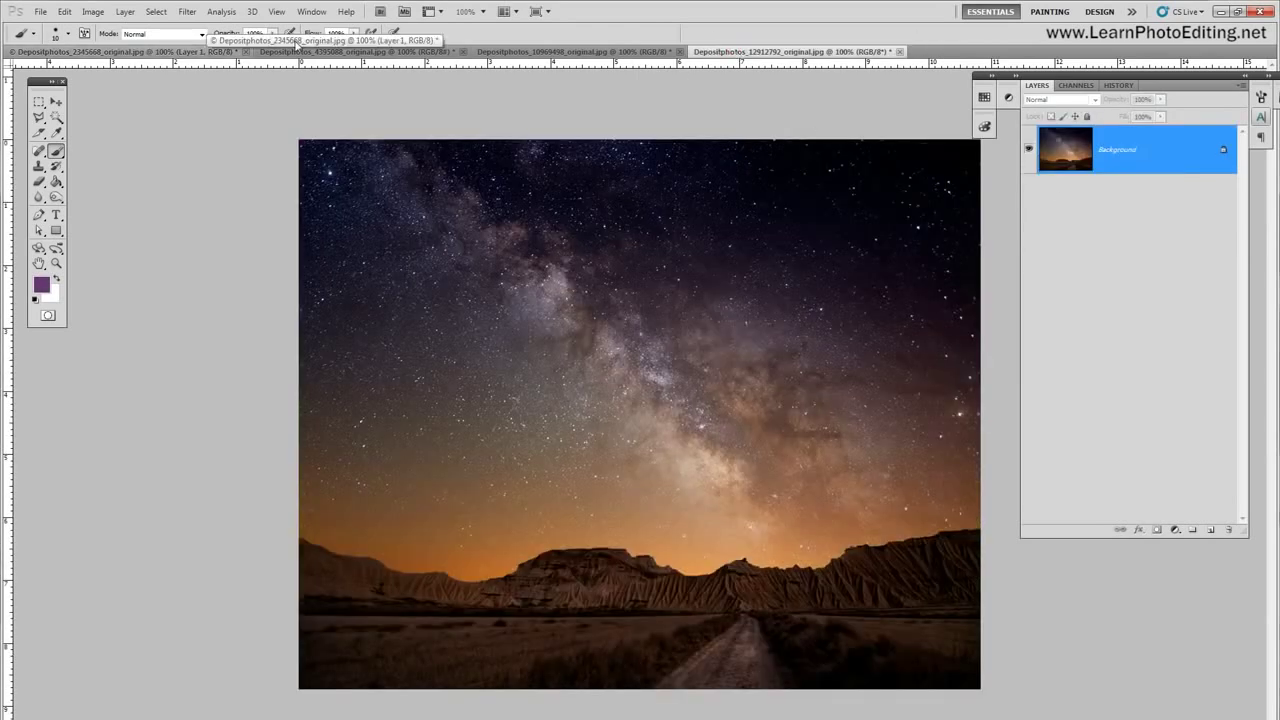
click(156, 11)
click(170, 26)
click(63, 11)
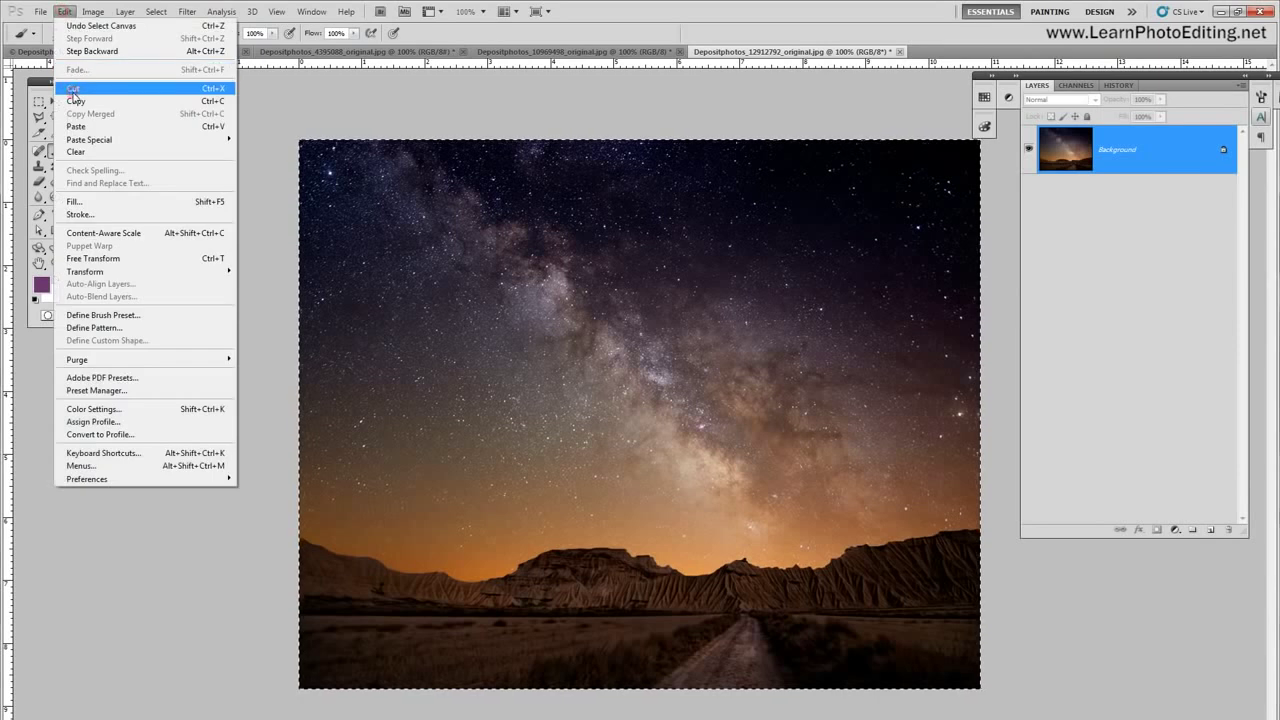
click(76, 101)
click(65, 51)
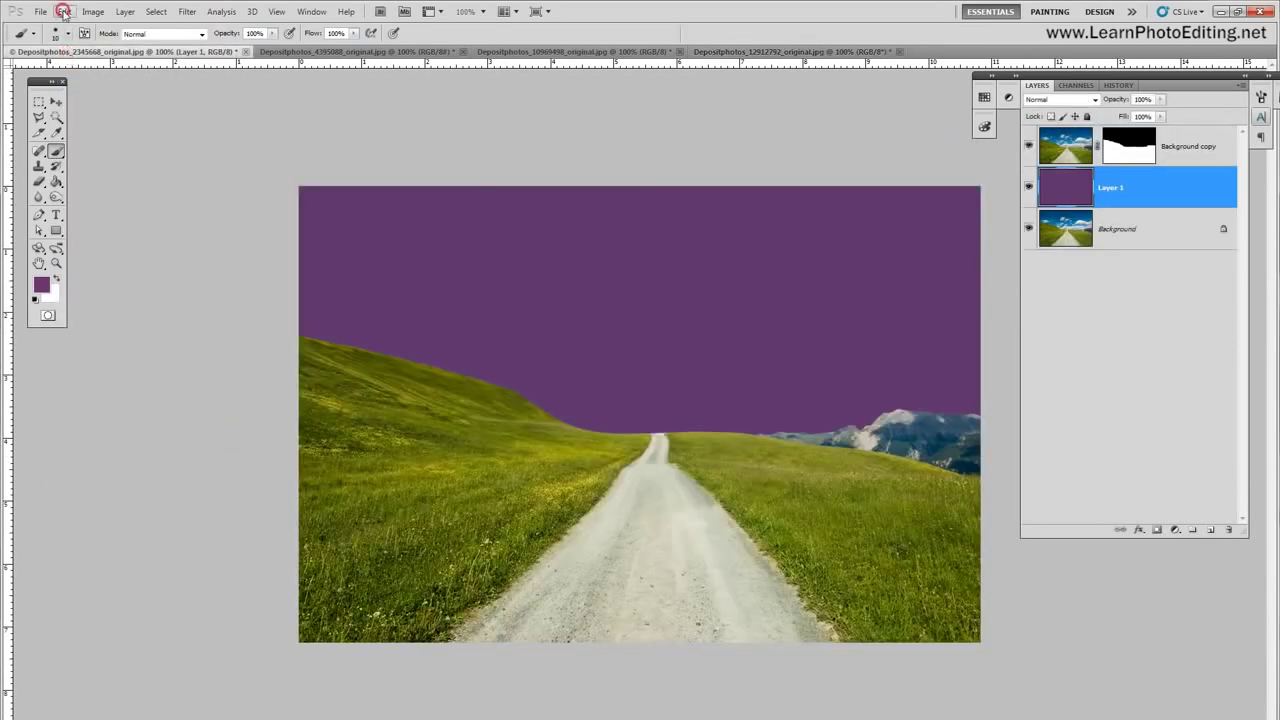
click(63, 11)
click(76, 123)
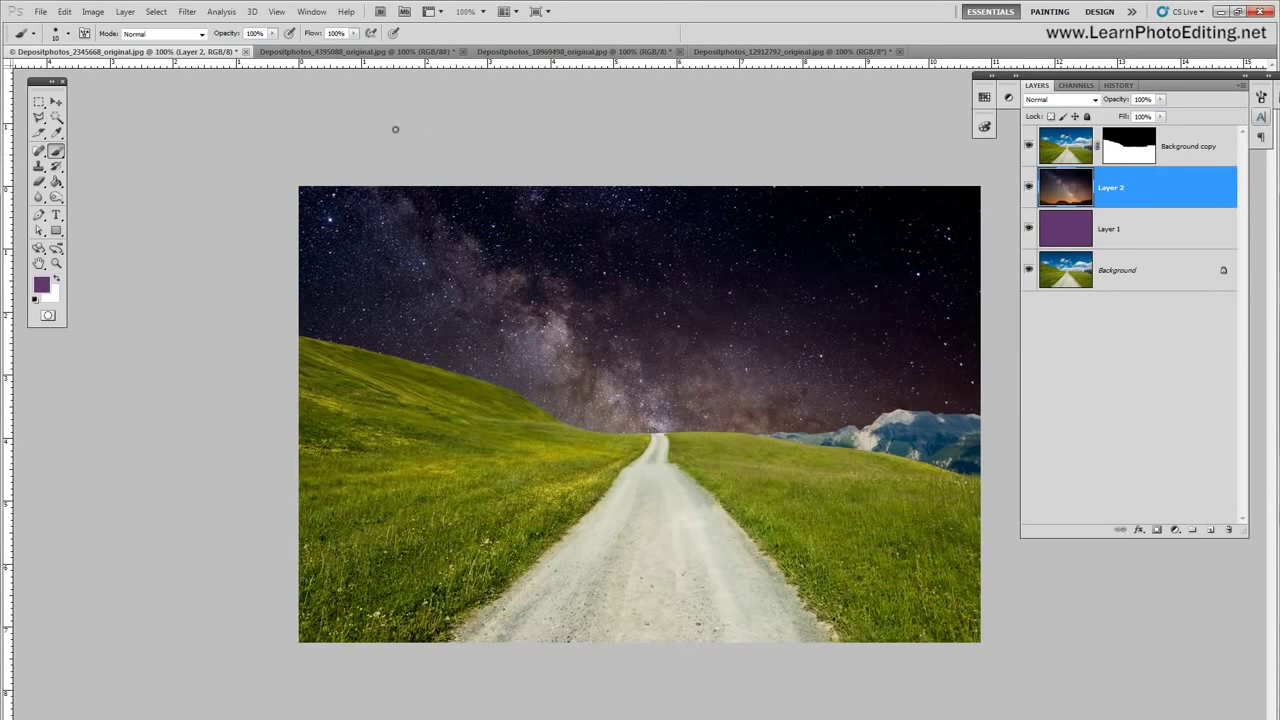
Step: Move the pasted night sky up until its desert horizon is hidden behind the hills, and compare the image with it hidden and shown
click(56, 101)
drag(646, 264, 672, 110)
drag(672, 243, 673, 268)
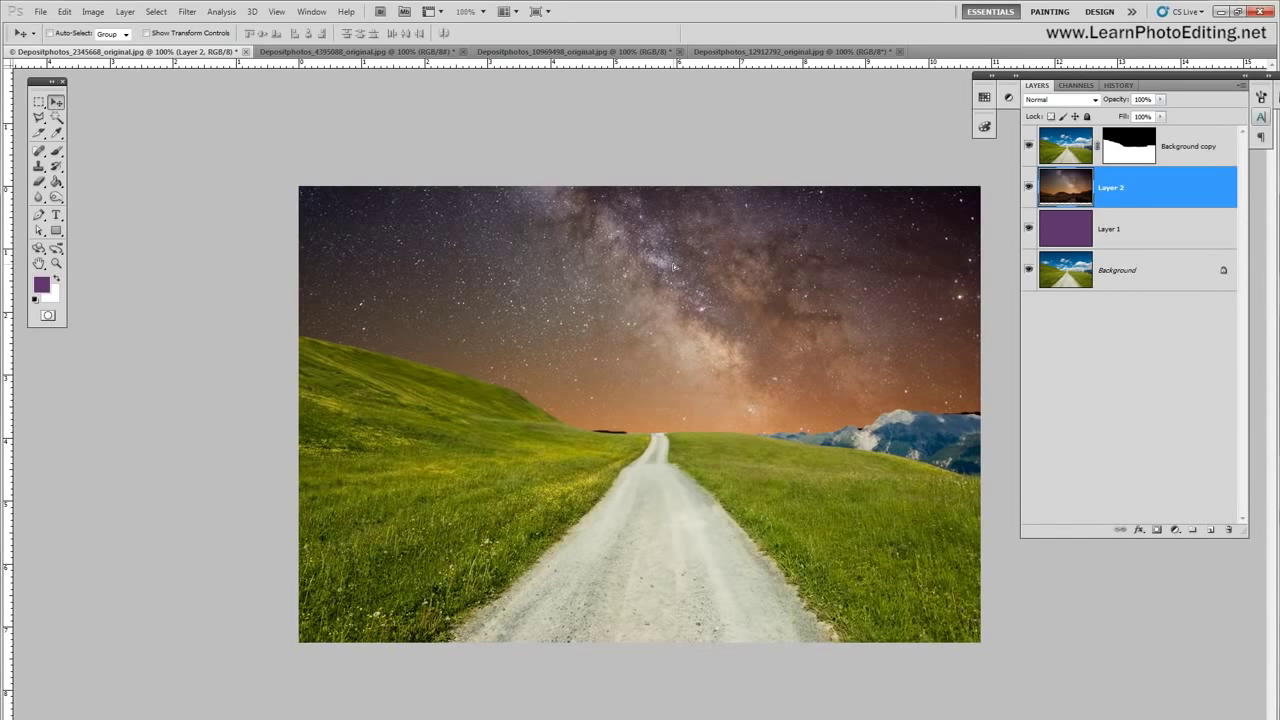
drag(673, 267, 673, 270)
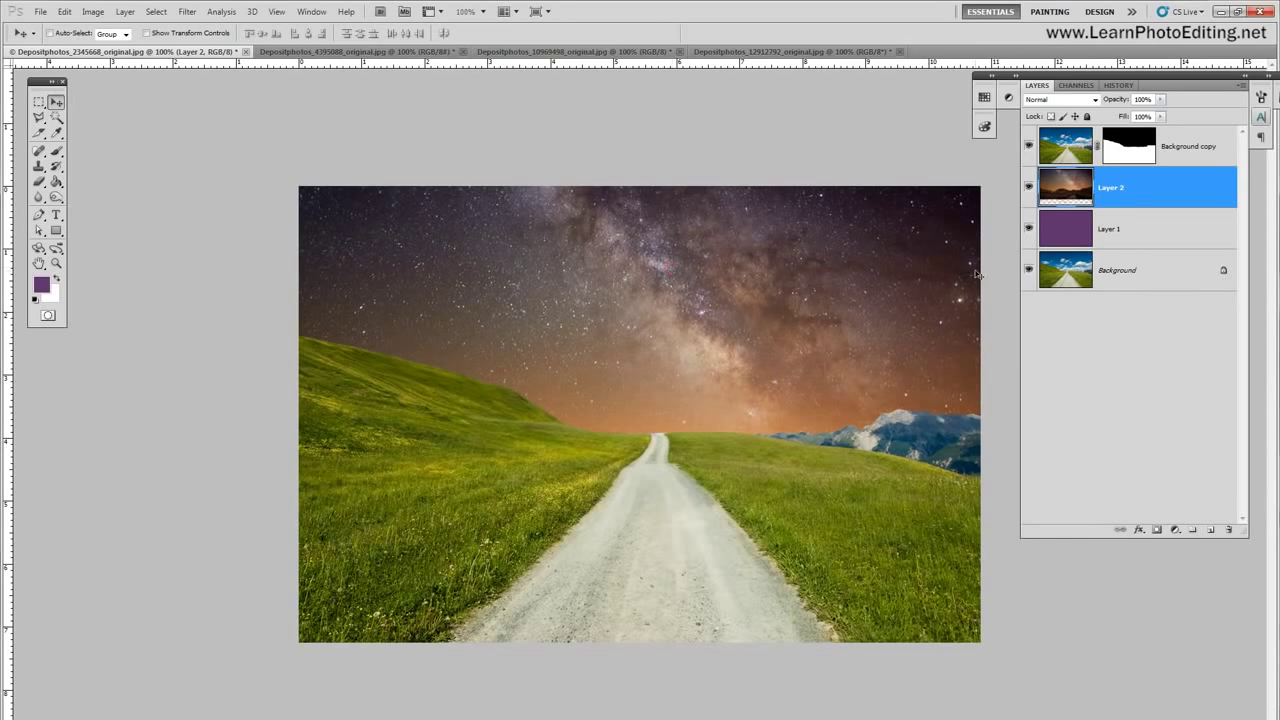
click(1029, 190)
click(1029, 190)
Step: Add a Color Balance adjustment layer above Layer 2 with midtones at -5 cyan-red, -20 magenta-green and +38 yellow-blue
click(126, 12)
mouse_move(150, 128)
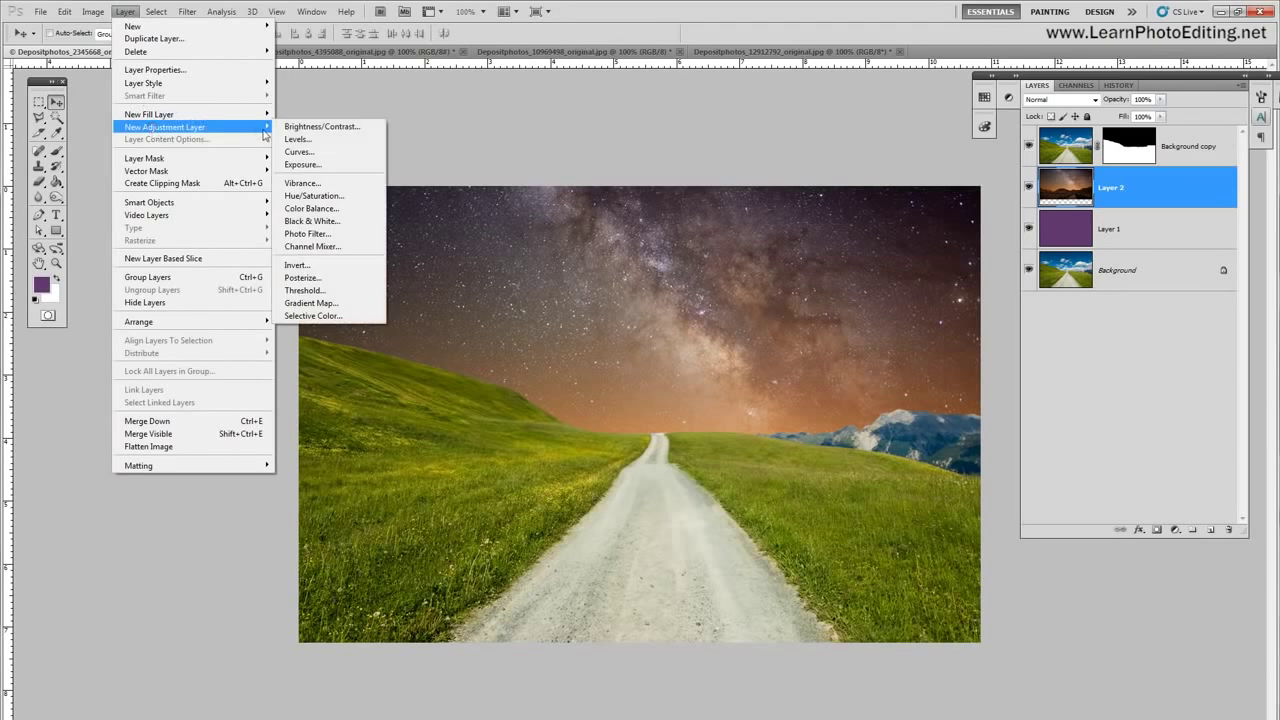
click(325, 208)
click(688, 120)
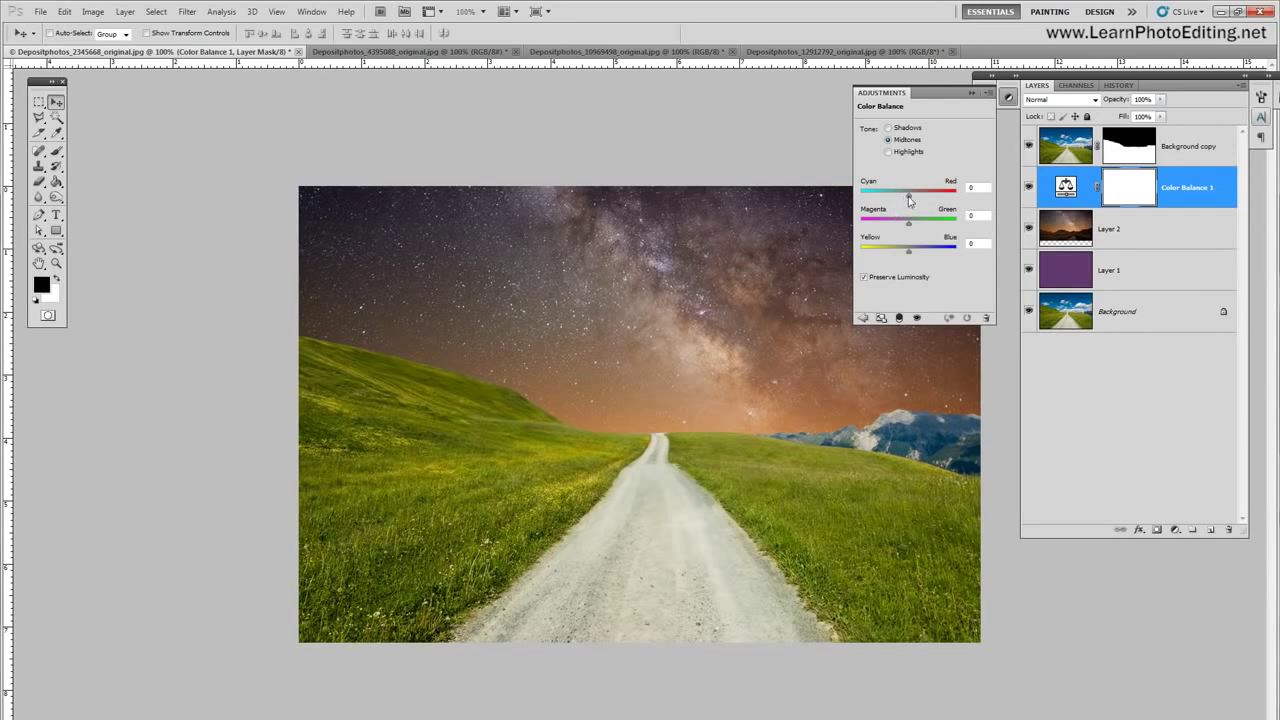
drag(908, 199, 926, 256)
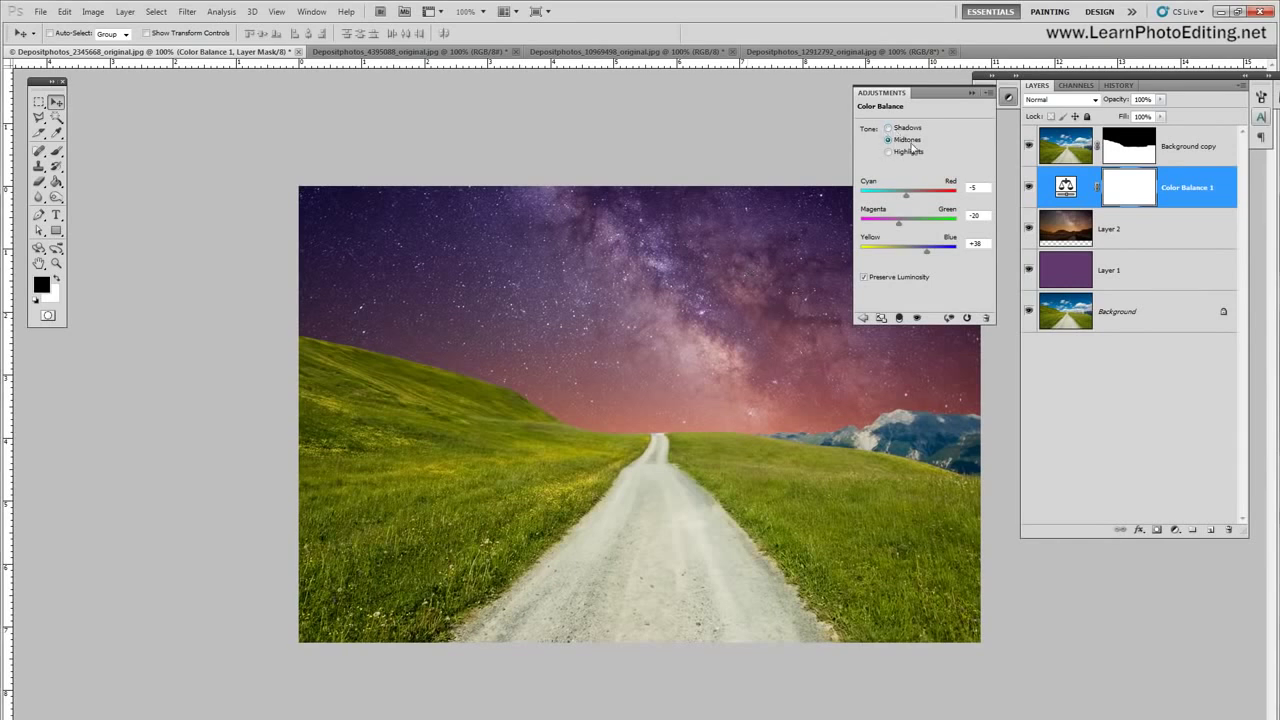
Step: Set the Color Balance shadows to -27, +12, +19 and the highlights to -19, -2, +12
click(888, 128)
drag(909, 197, 917, 255)
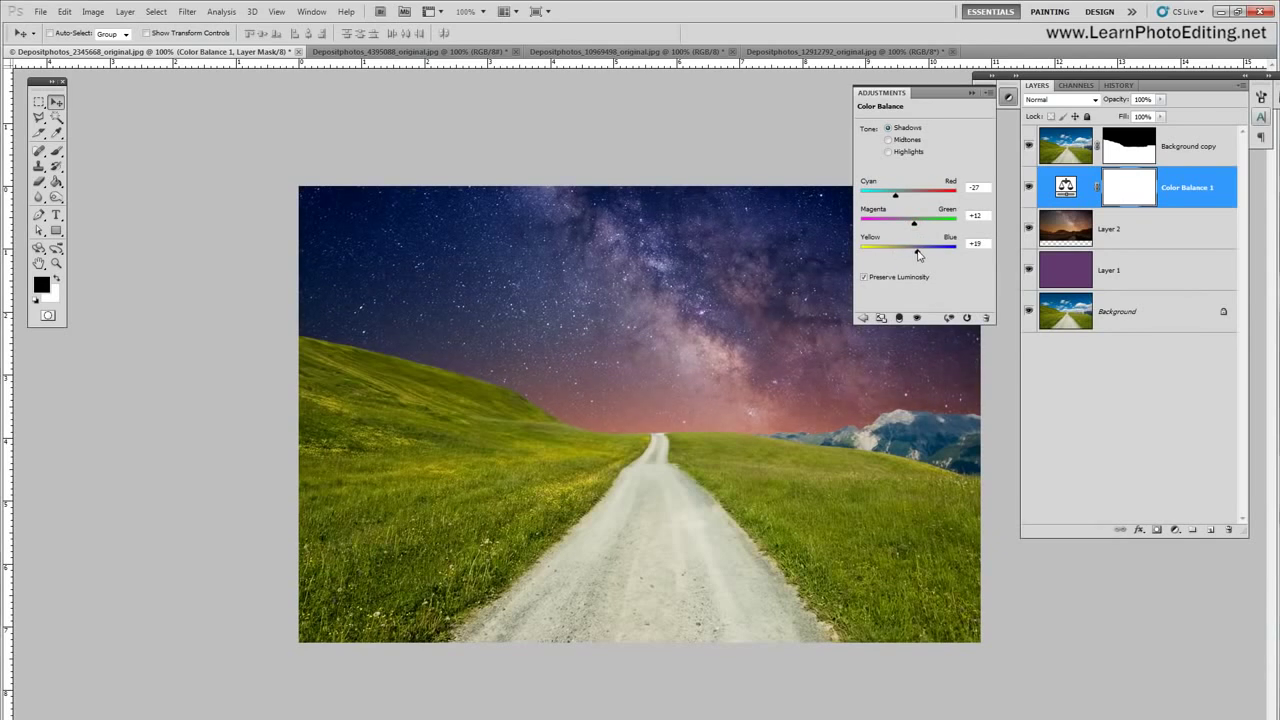
click(889, 152)
drag(910, 201, 914, 229)
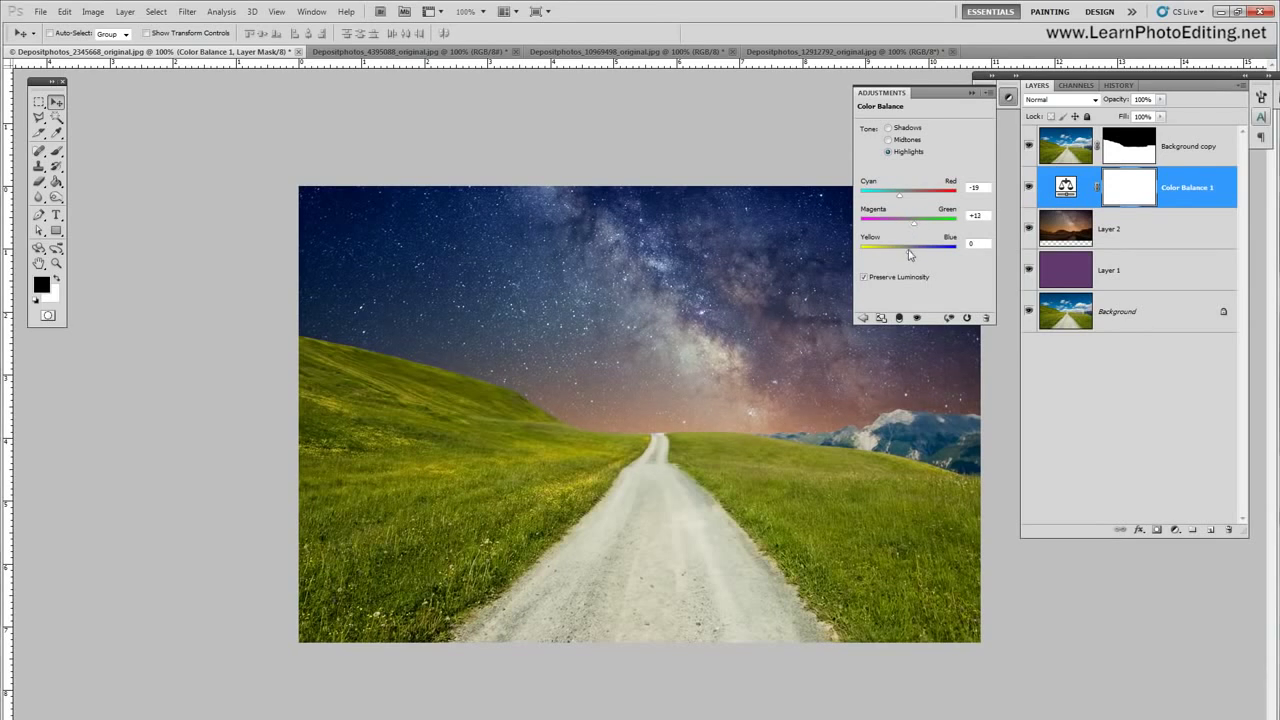
drag(908, 251, 917, 255)
drag(913, 225, 917, 248)
Step: Compare the sky with the Color Balance layer hidden and shown, and clip that adjustment to Layer 2
click(1028, 188)
click(1028, 188)
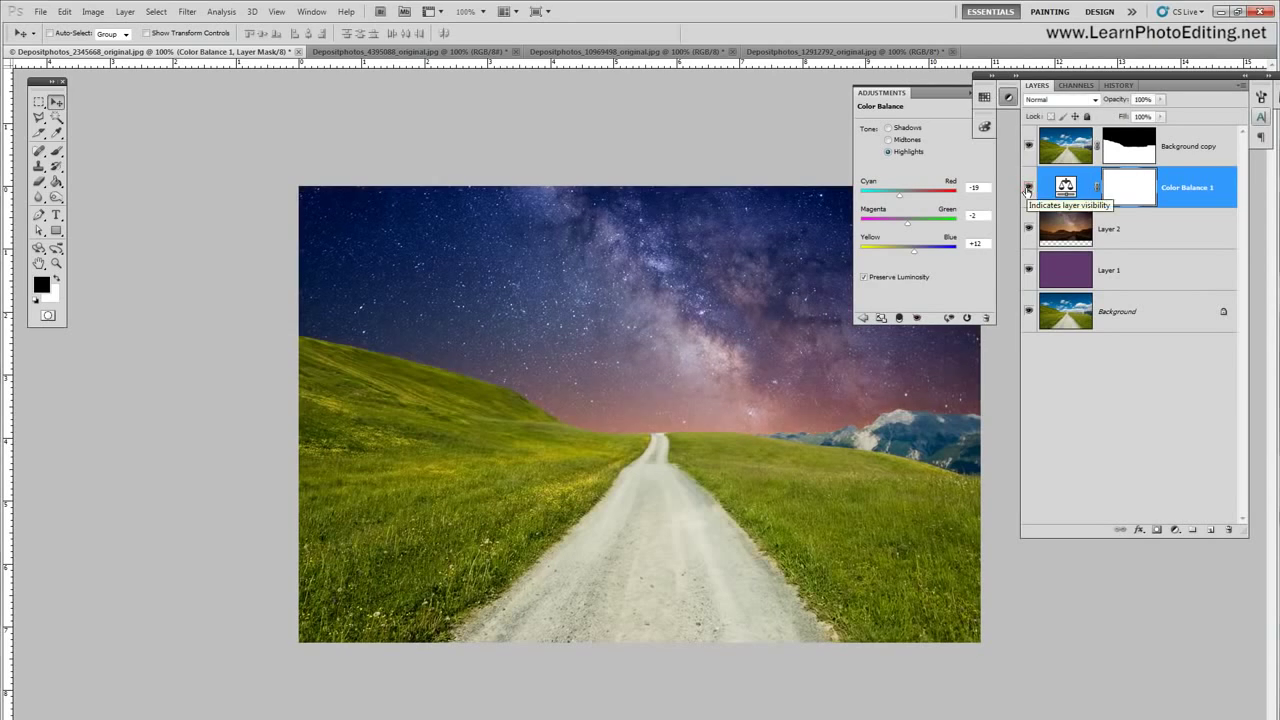
click(1028, 188)
click(1028, 188)
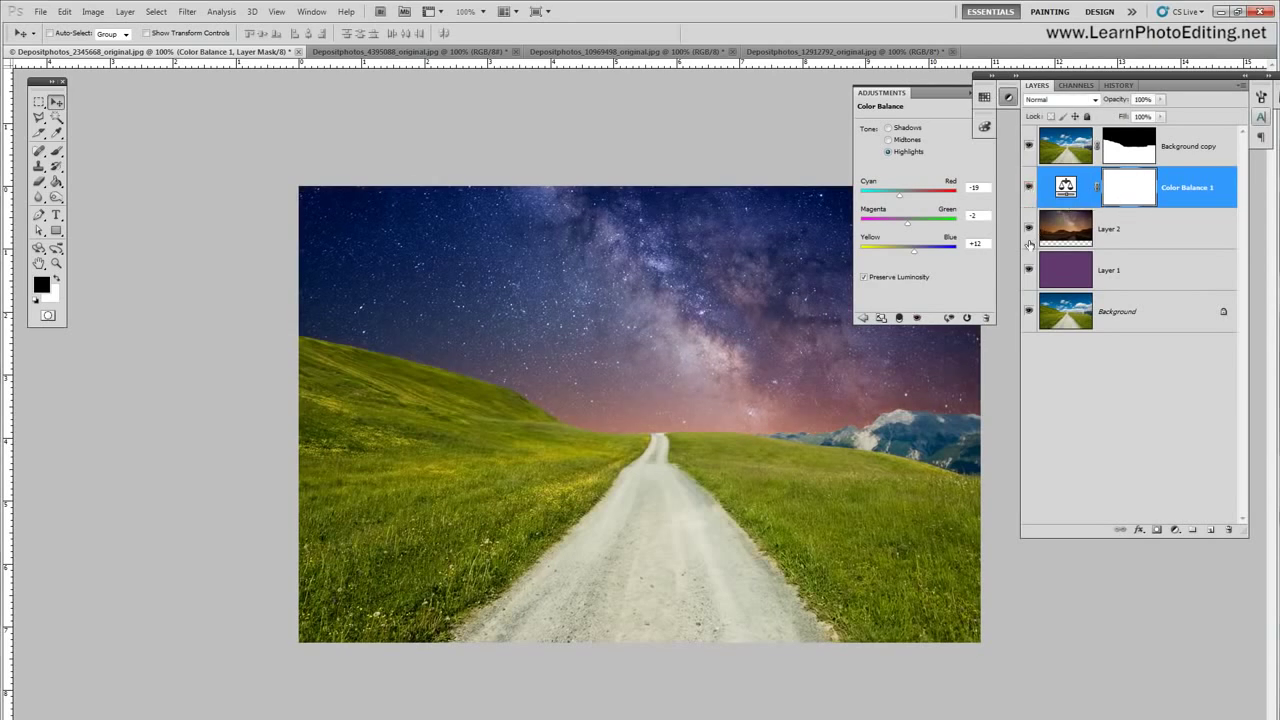
click(1029, 189)
click(1029, 189)
right_click(1181, 188)
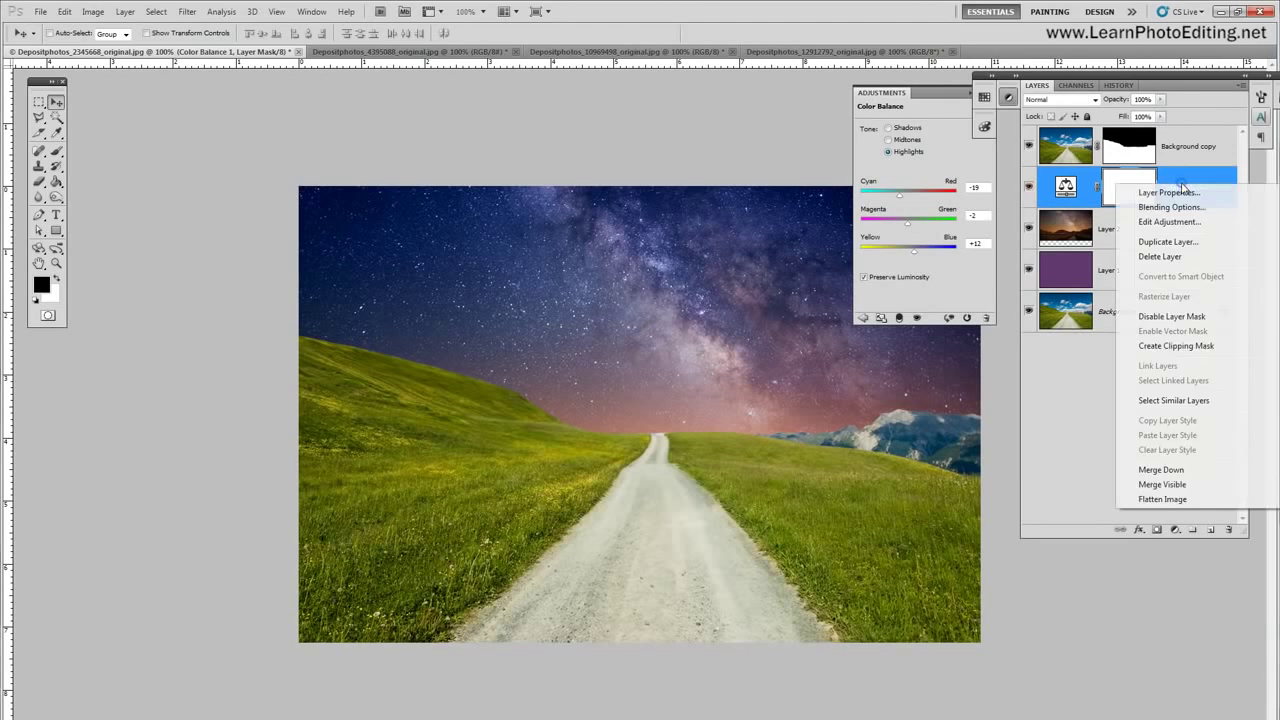
click(1176, 345)
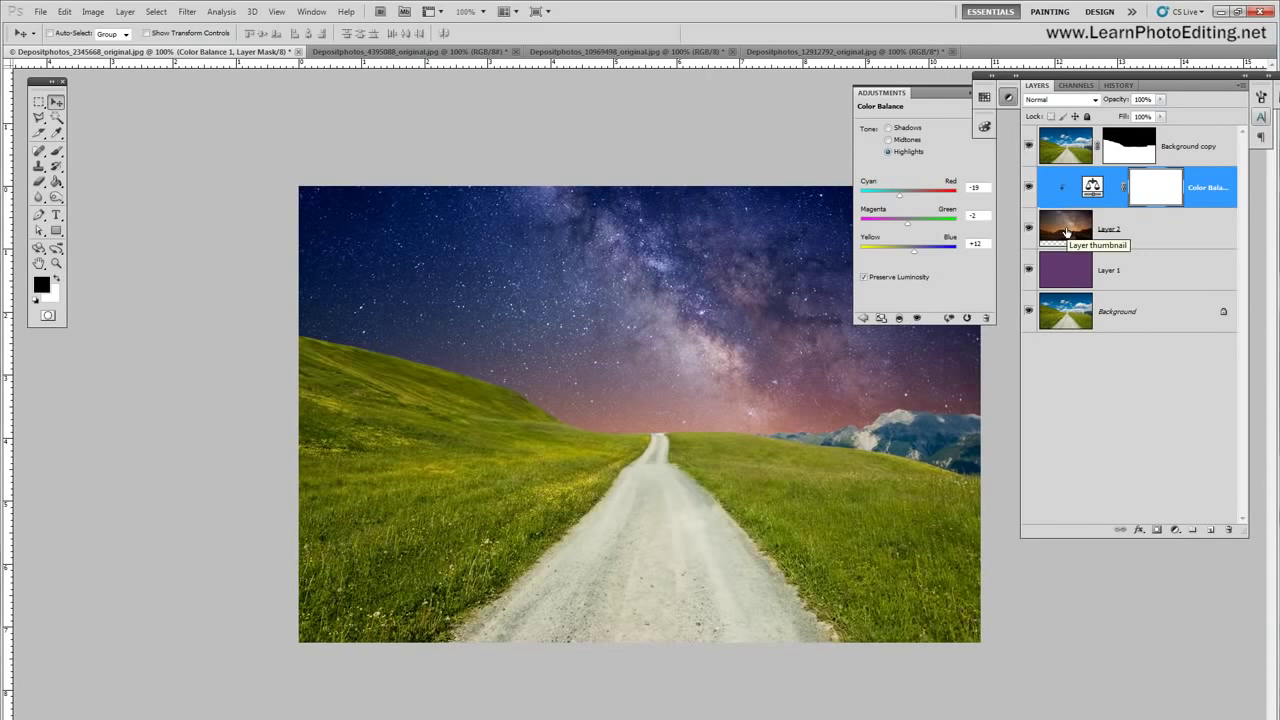
right_click(1196, 188)
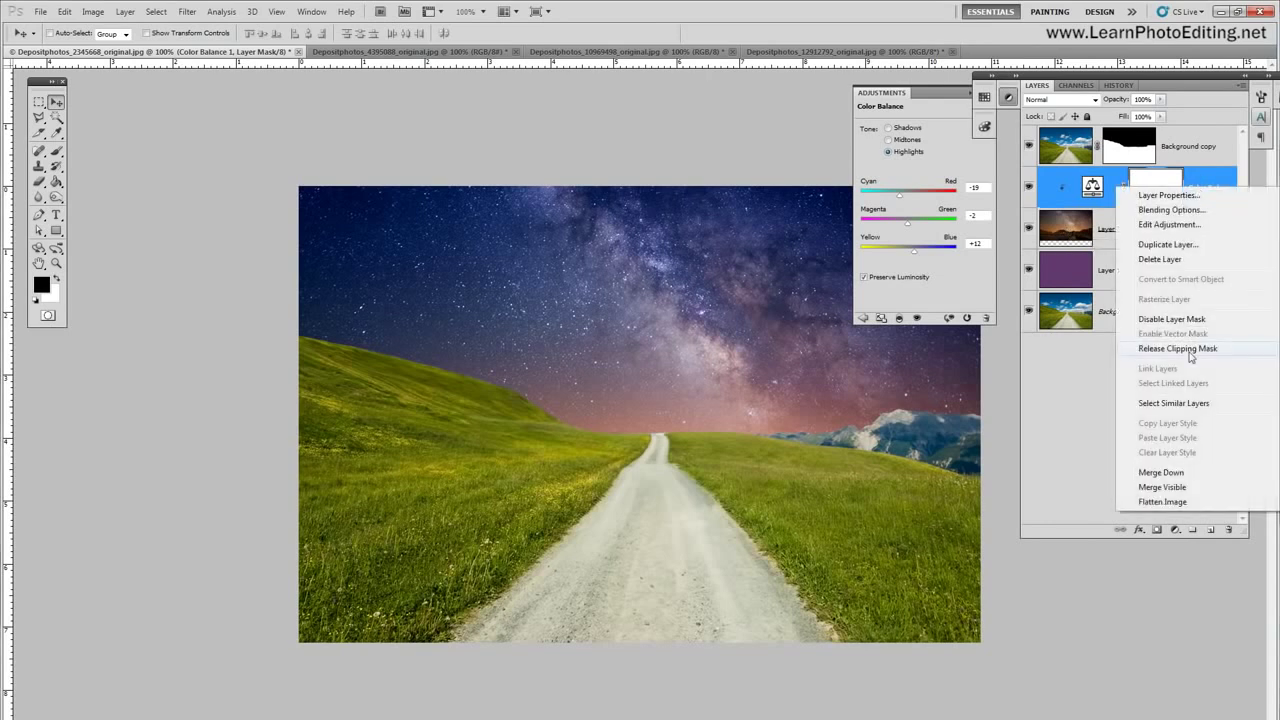
click(1182, 84)
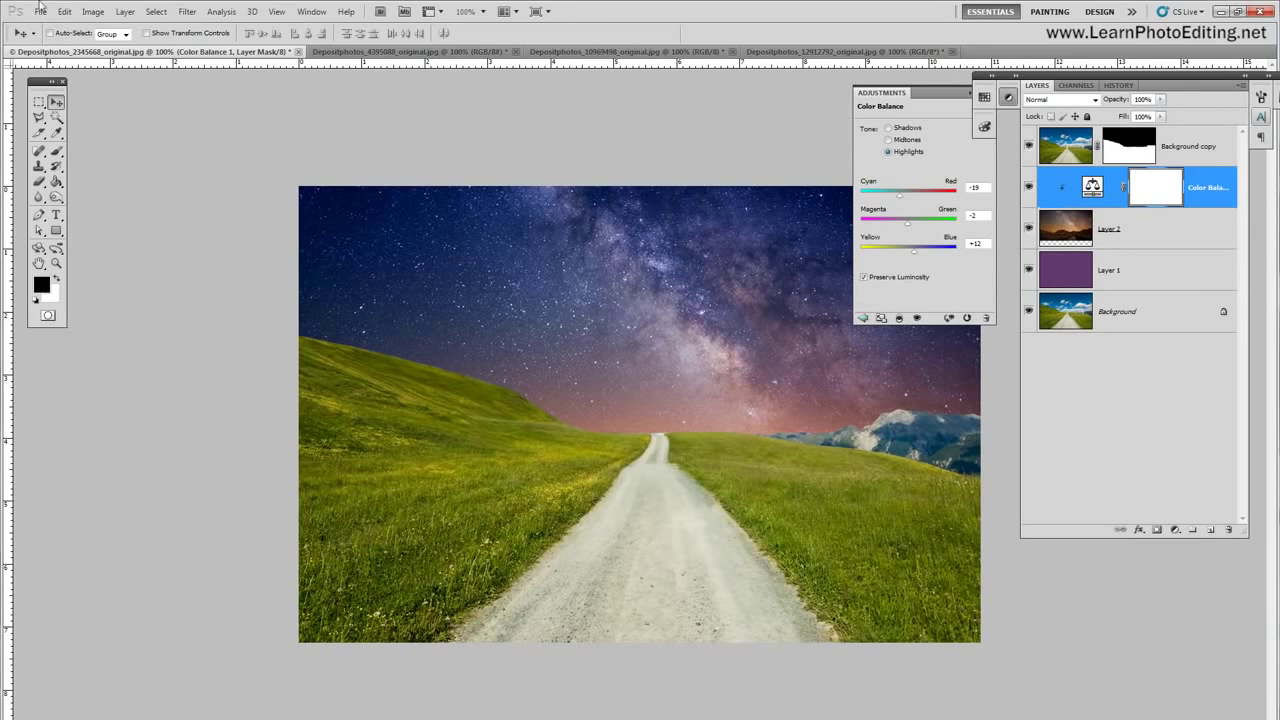
Step: Add a Hue/Saturation adjustment layer above the Color Balance layer and clip it to Layer 2
click(124, 11)
mouse_move(171, 126)
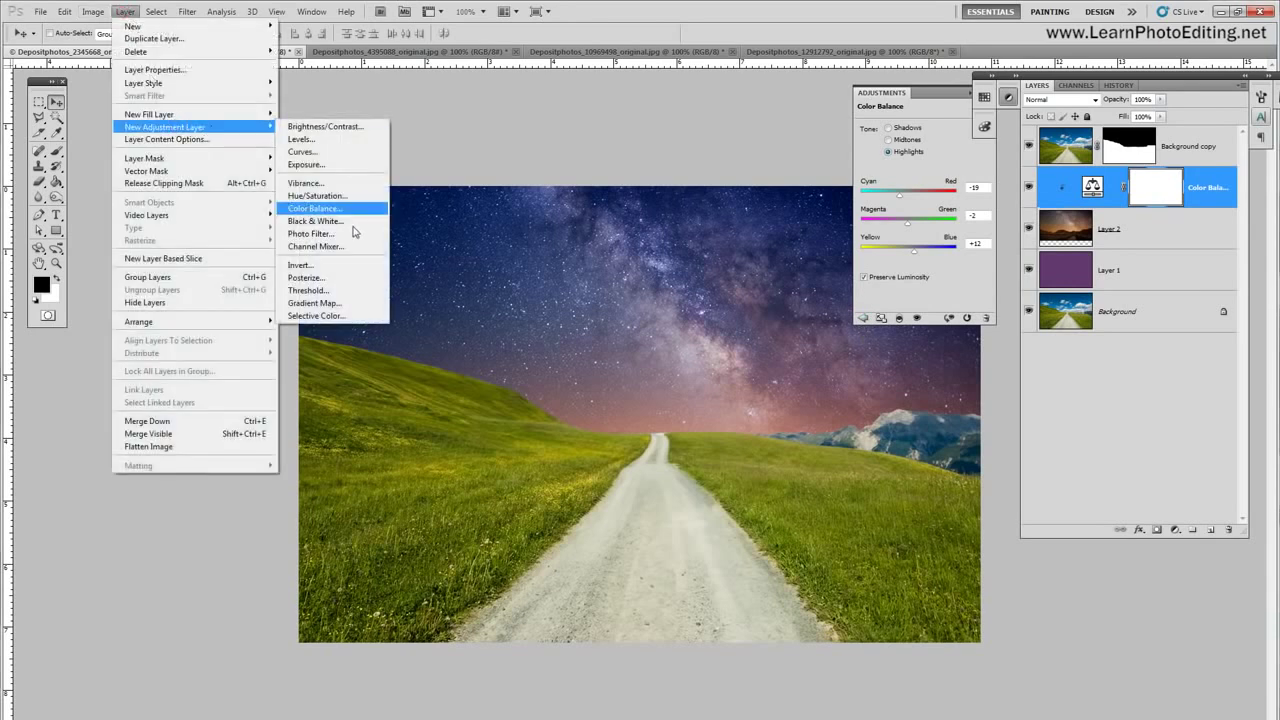
click(375, 196)
click(688, 117)
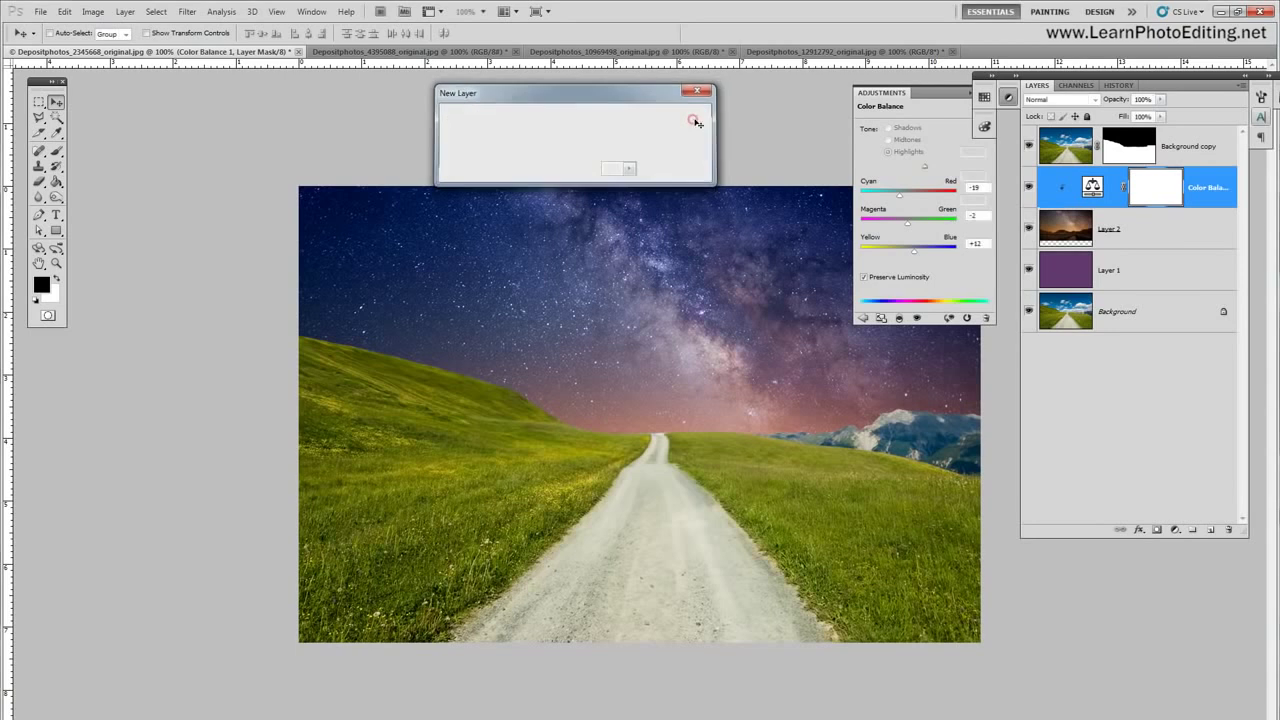
right_click(1223, 192)
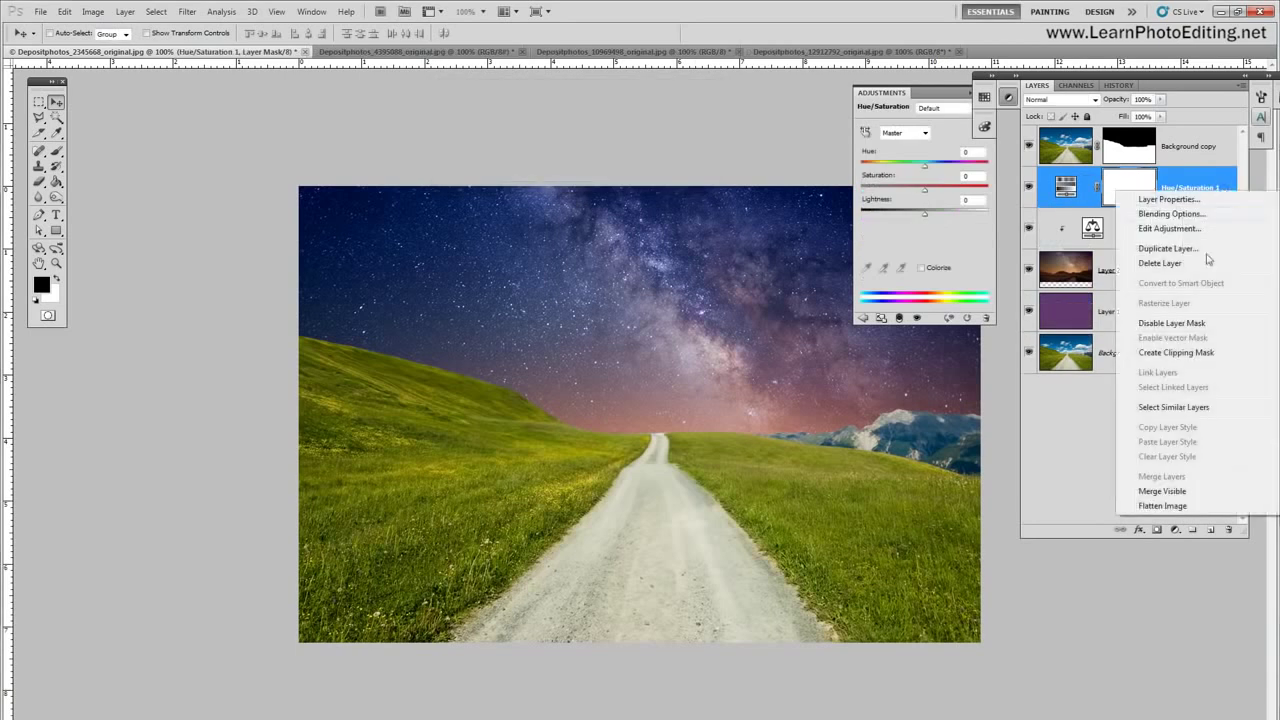
click(1178, 354)
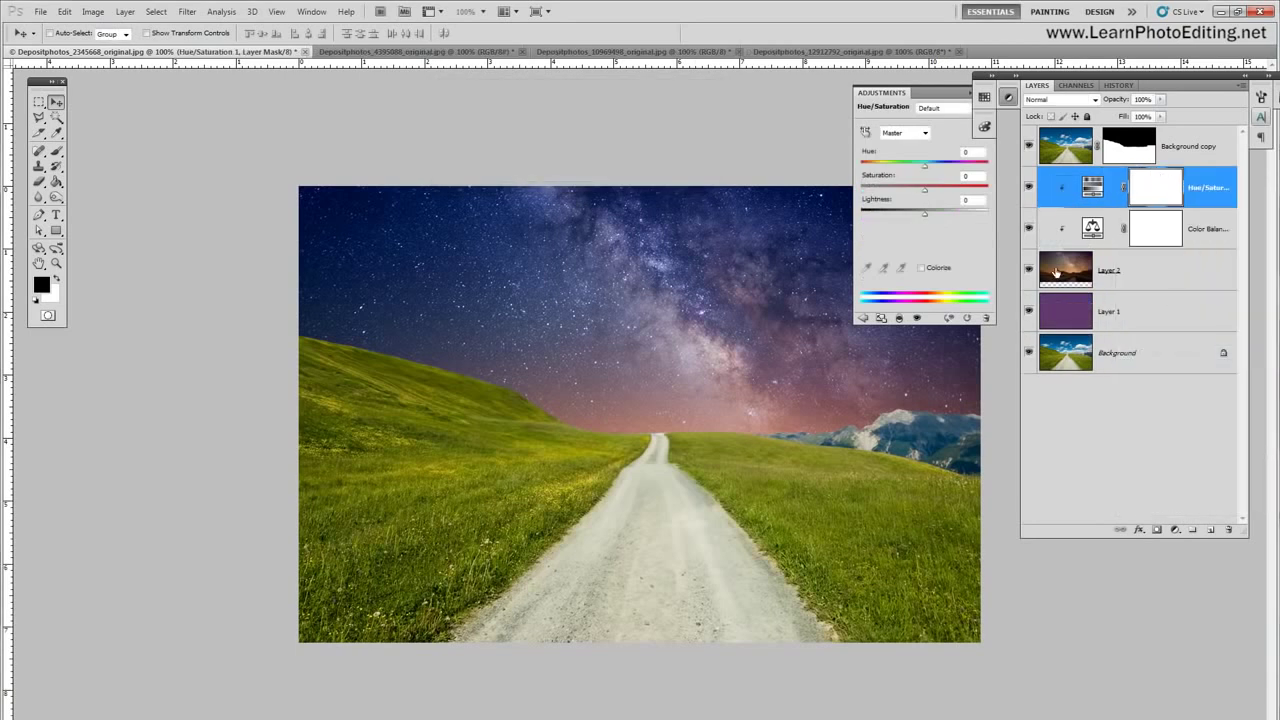
Step: Rename Layer 2 as sky and convert the locked Background into a regular layer named foreground
double_click(1108, 270)
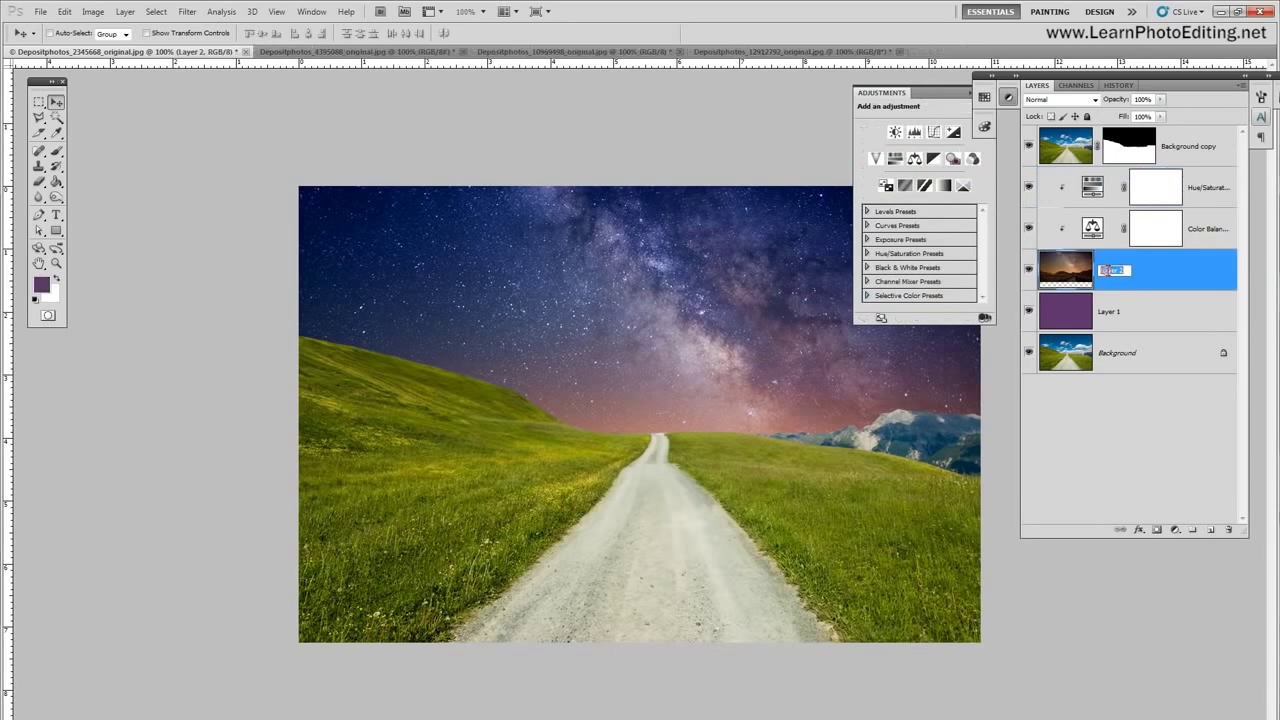
text(sky)
key(Return)
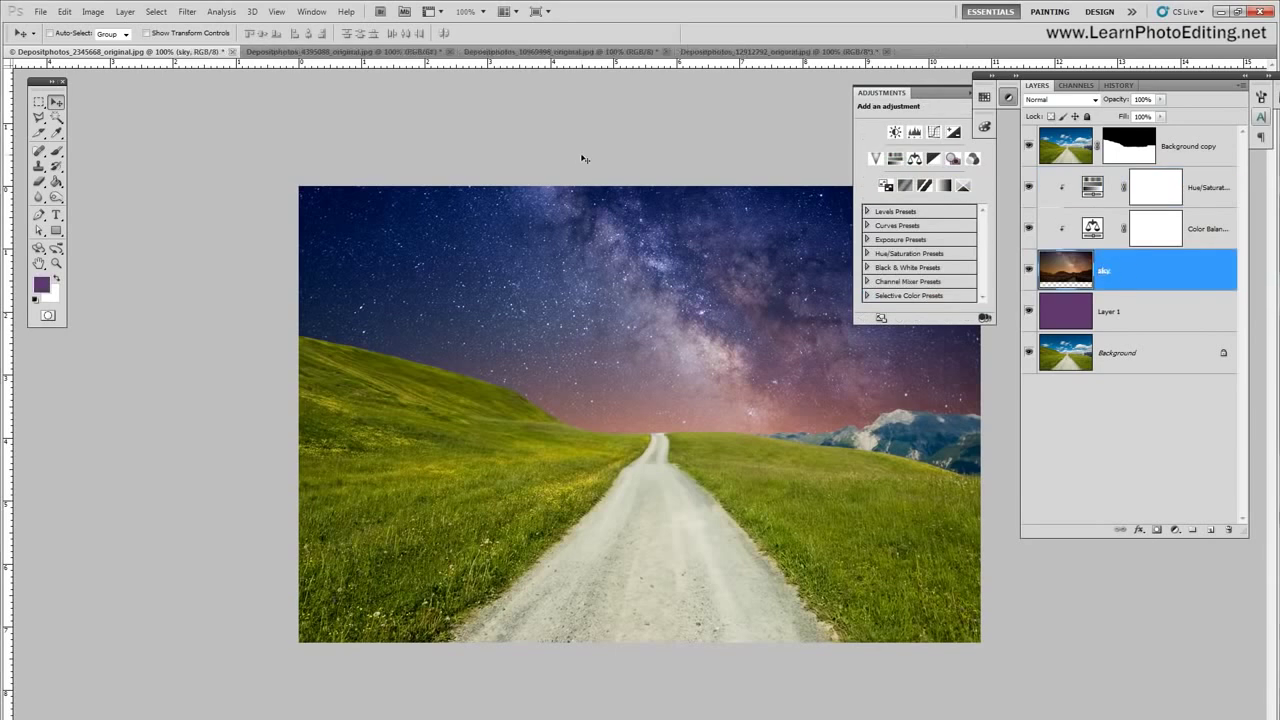
double_click(1114, 353)
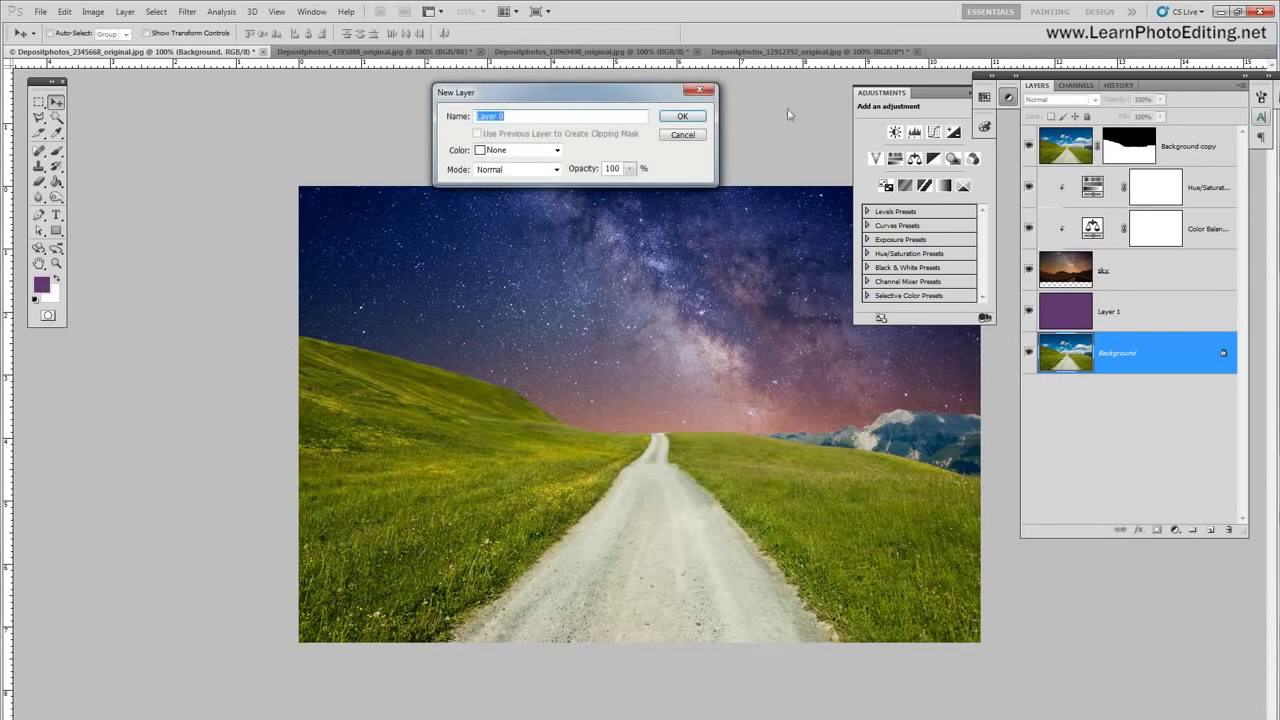
text(foreground)
key(Return)
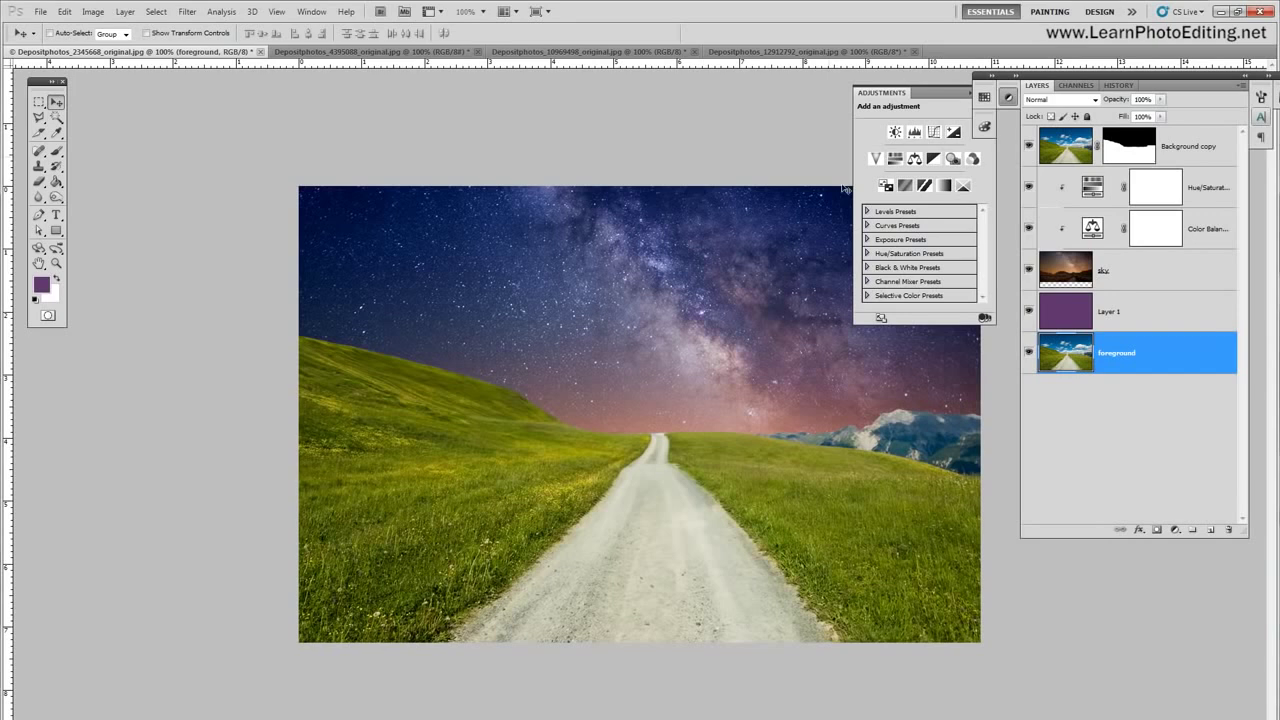
Step: Rename the purple fill layer, Layer 1, as background
double_click(1108, 311)
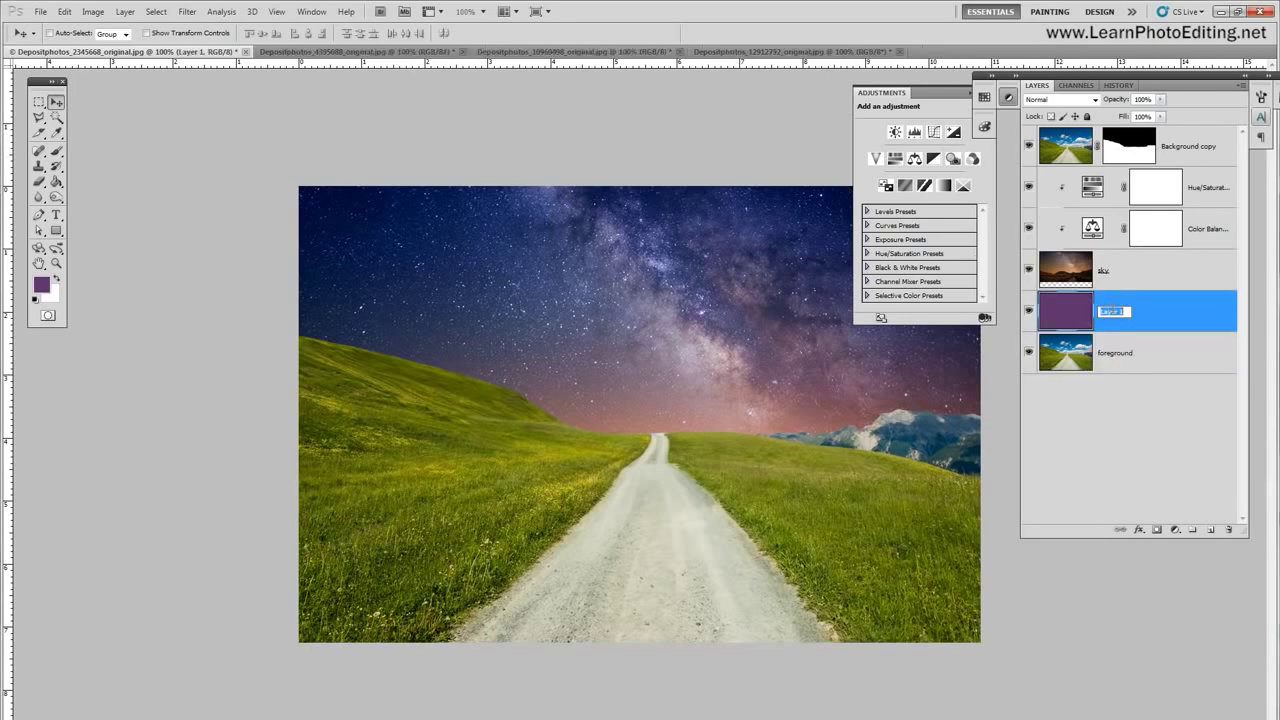
text(background)
key(Return)
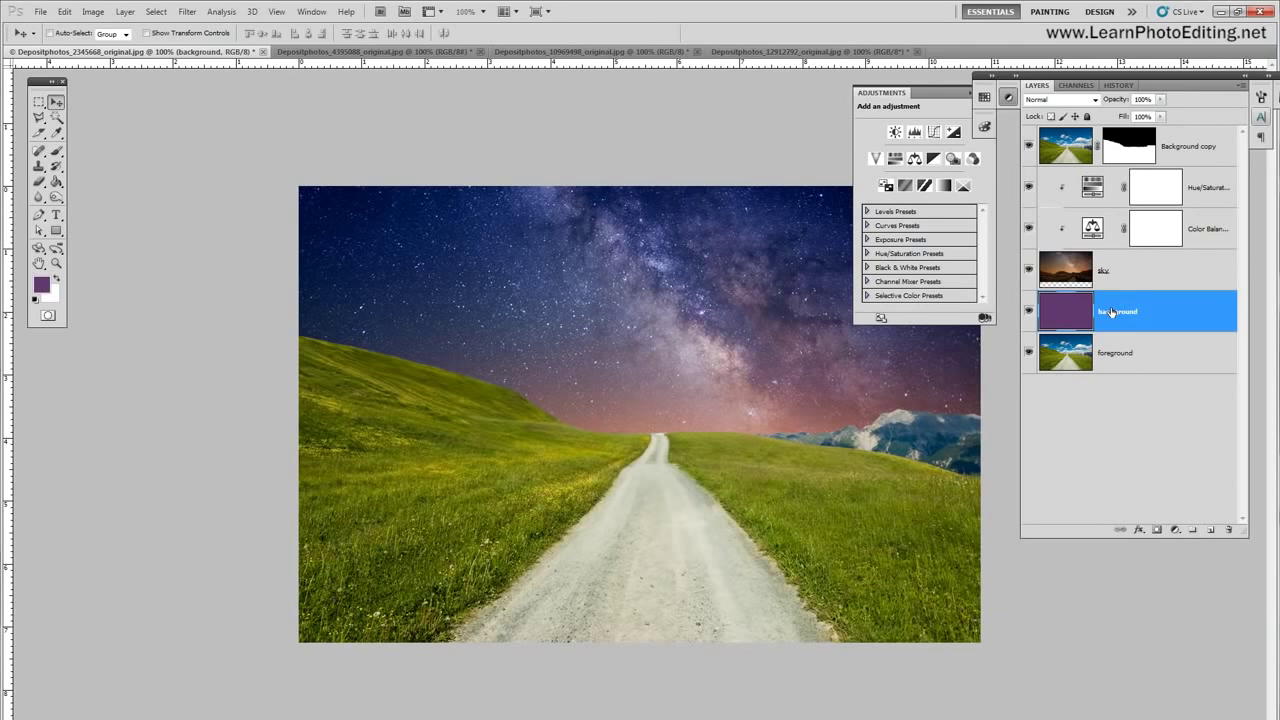
Step: In the Hue/Saturation adjustment above the sky, set the Reds to hue -40 and saturation -50, and compare the sky with it hidden
click(1206, 190)
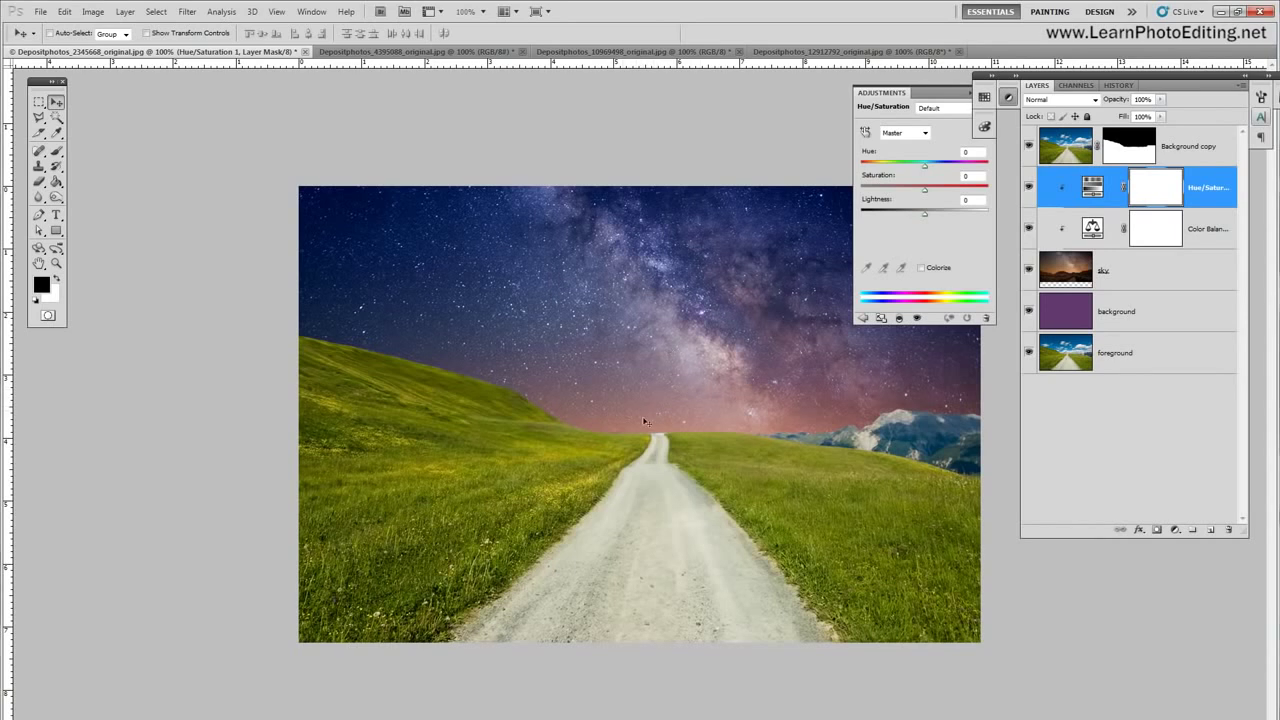
click(925, 133)
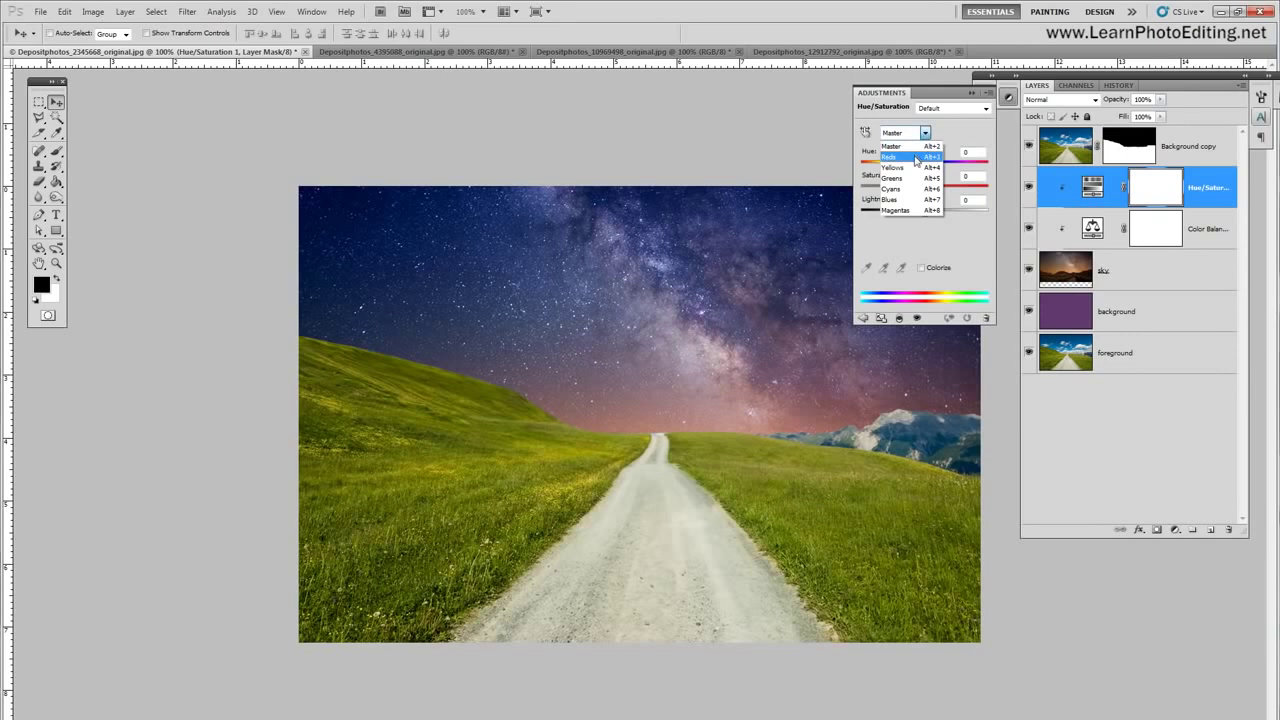
click(913, 157)
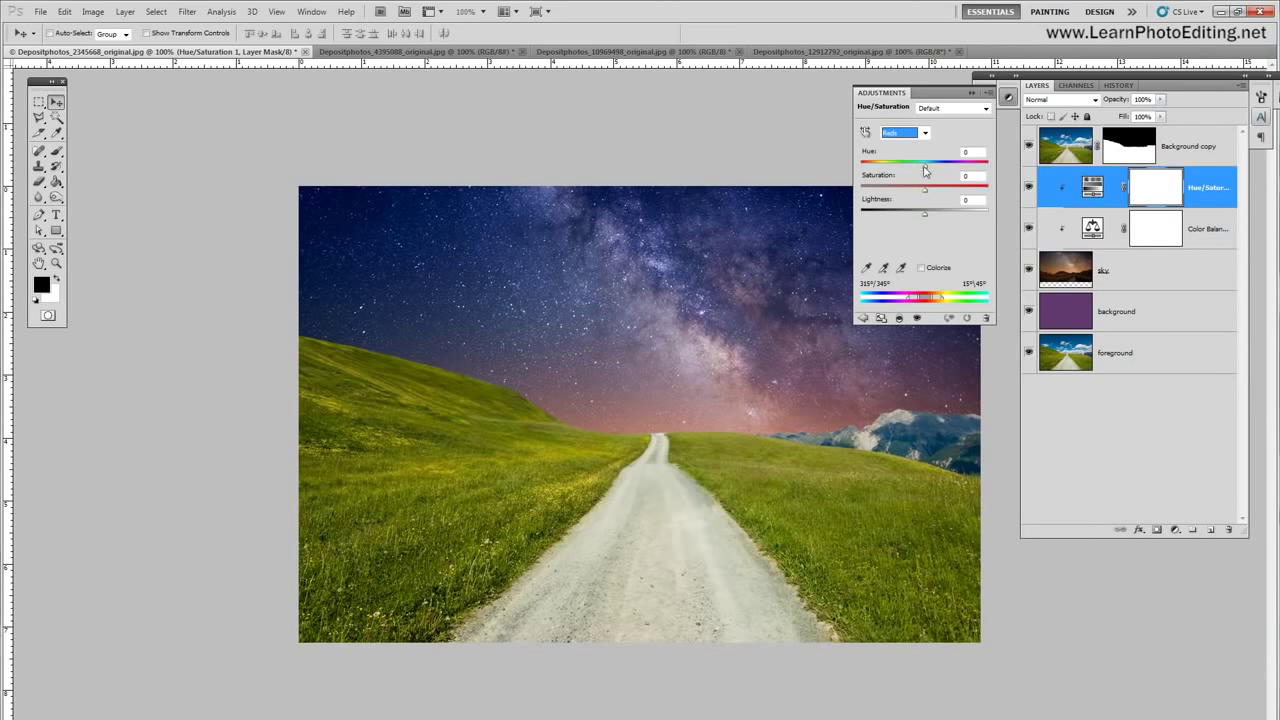
drag(925, 167, 900, 173)
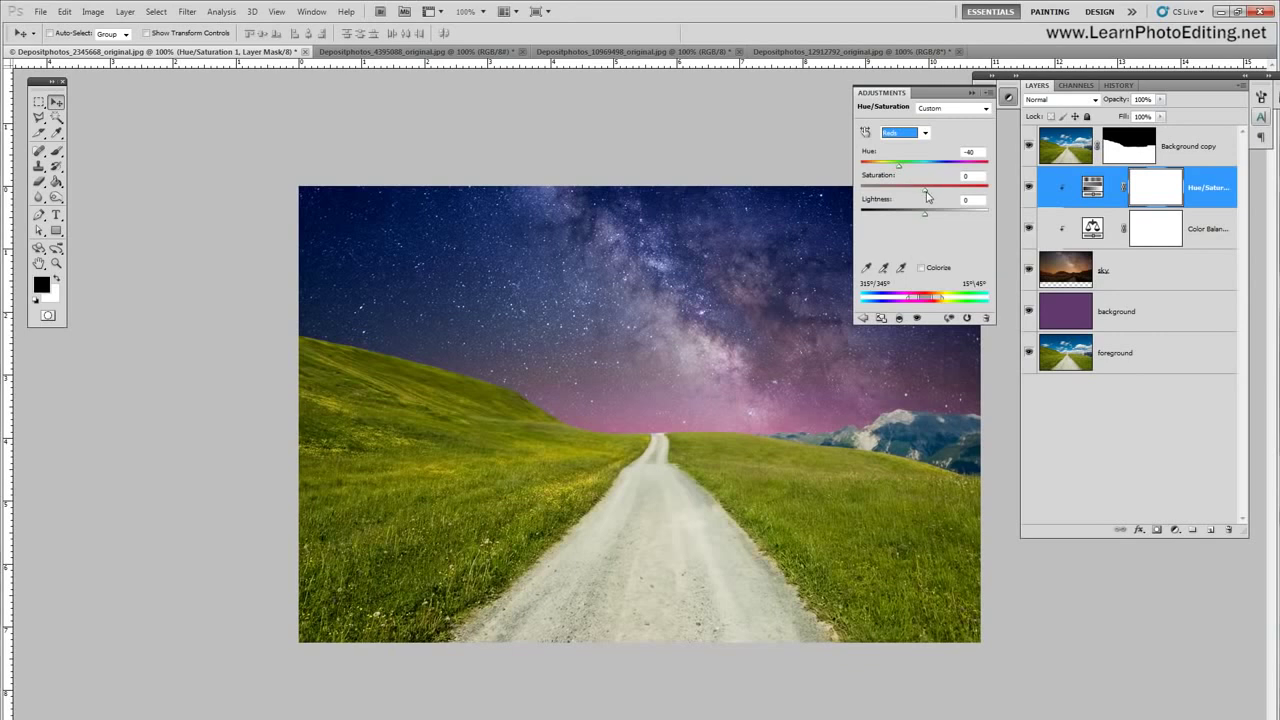
drag(926, 196, 896, 197)
click(1030, 187)
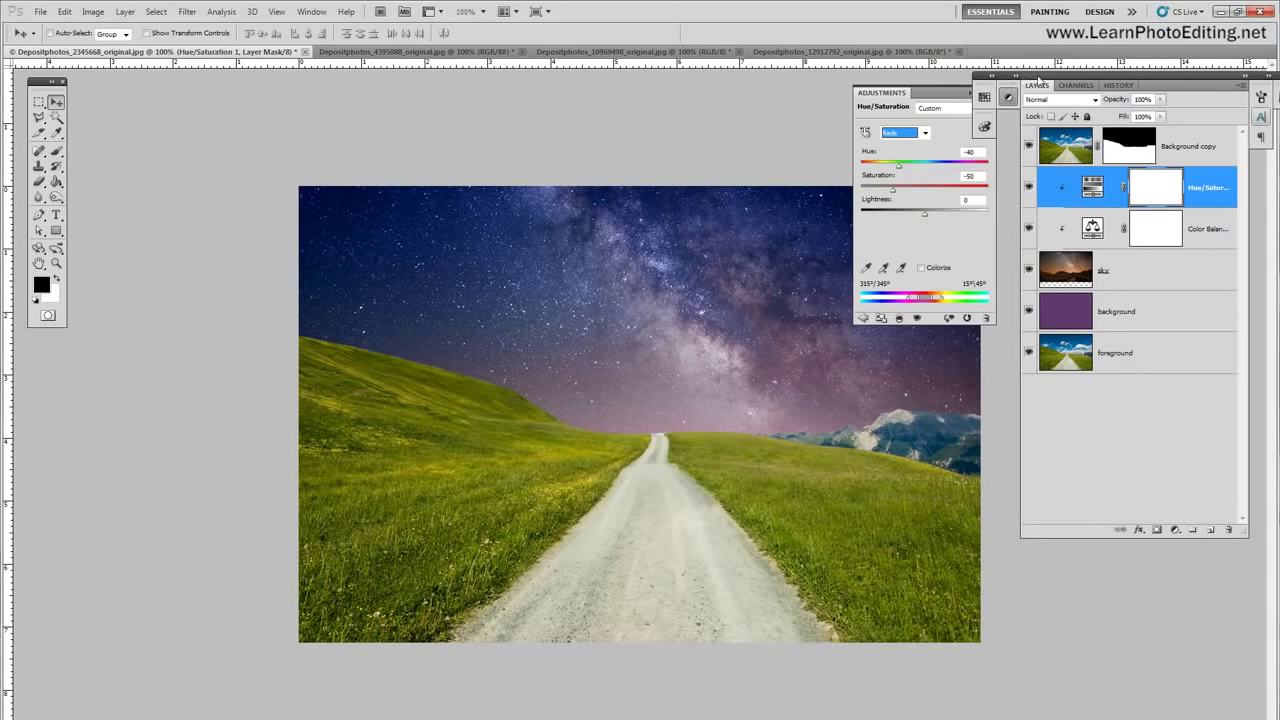
drag(1044, 82, 1060, 97)
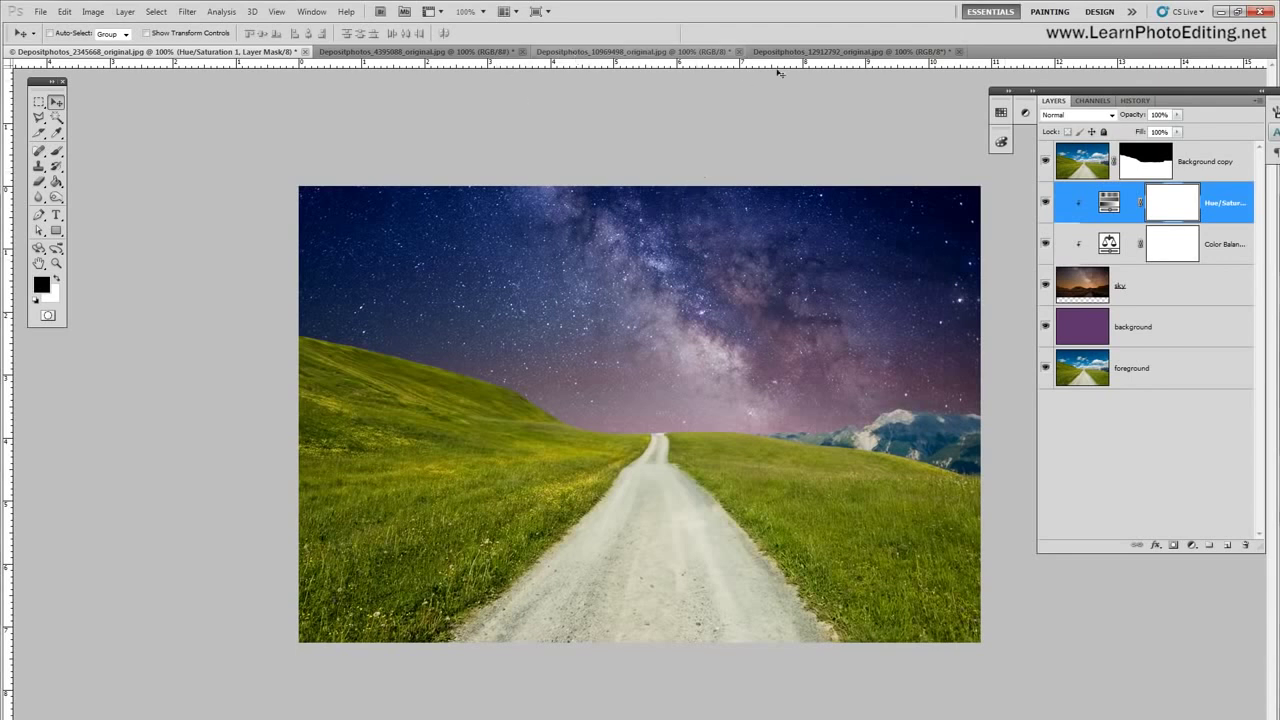
Step: In the Depositphotos_4395088 moon image, select the black backdrop with the Magic Wand, invert the selection and copy the moon
click(683, 51)
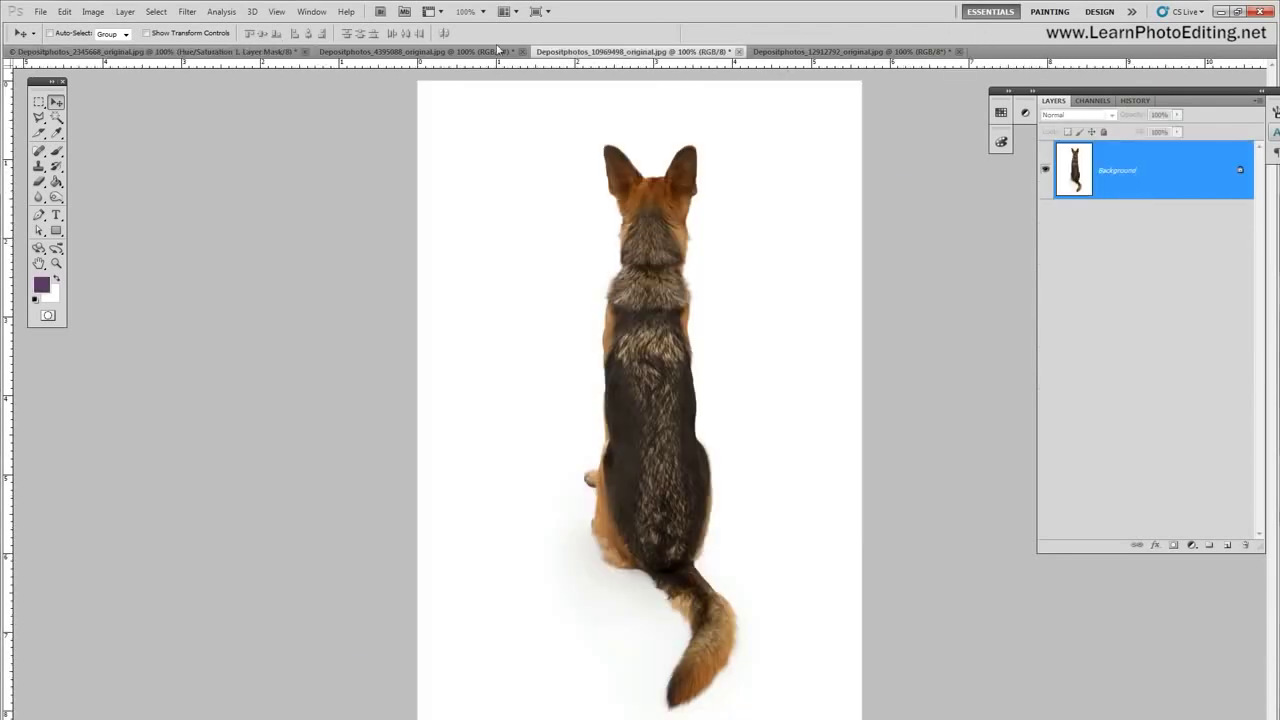
click(480, 51)
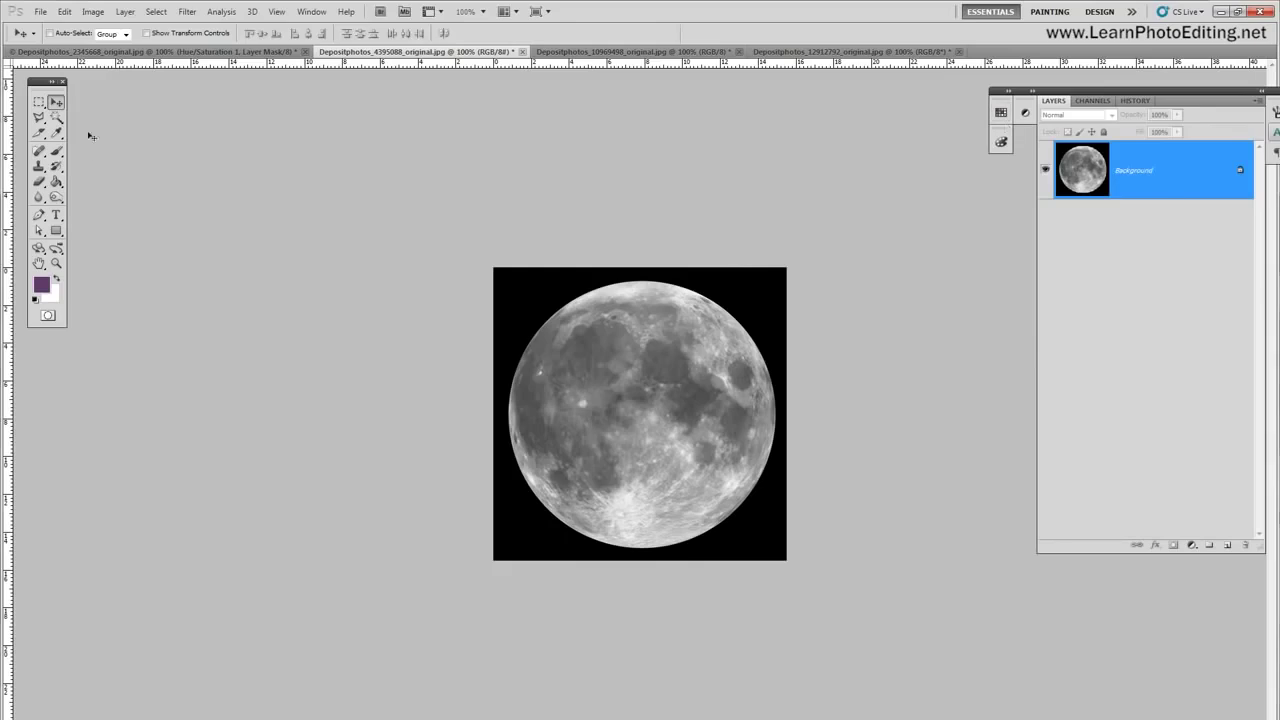
click(56, 117)
click(532, 285)
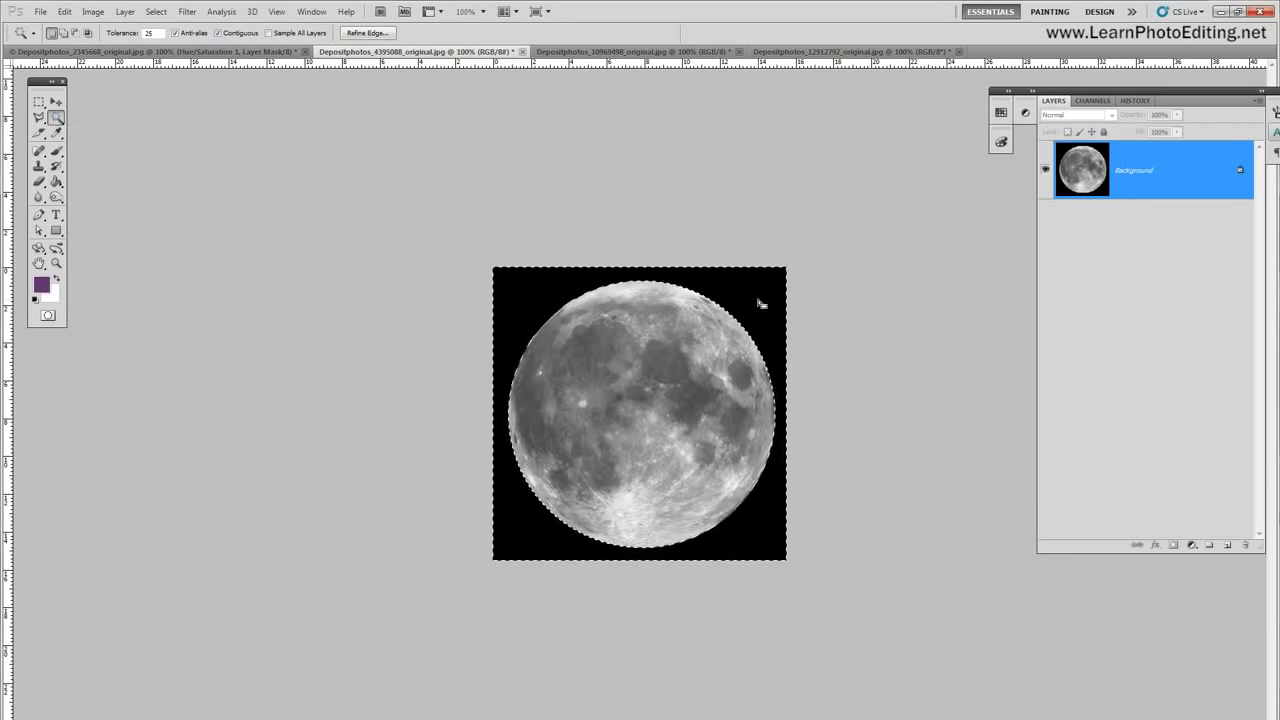
click(156, 11)
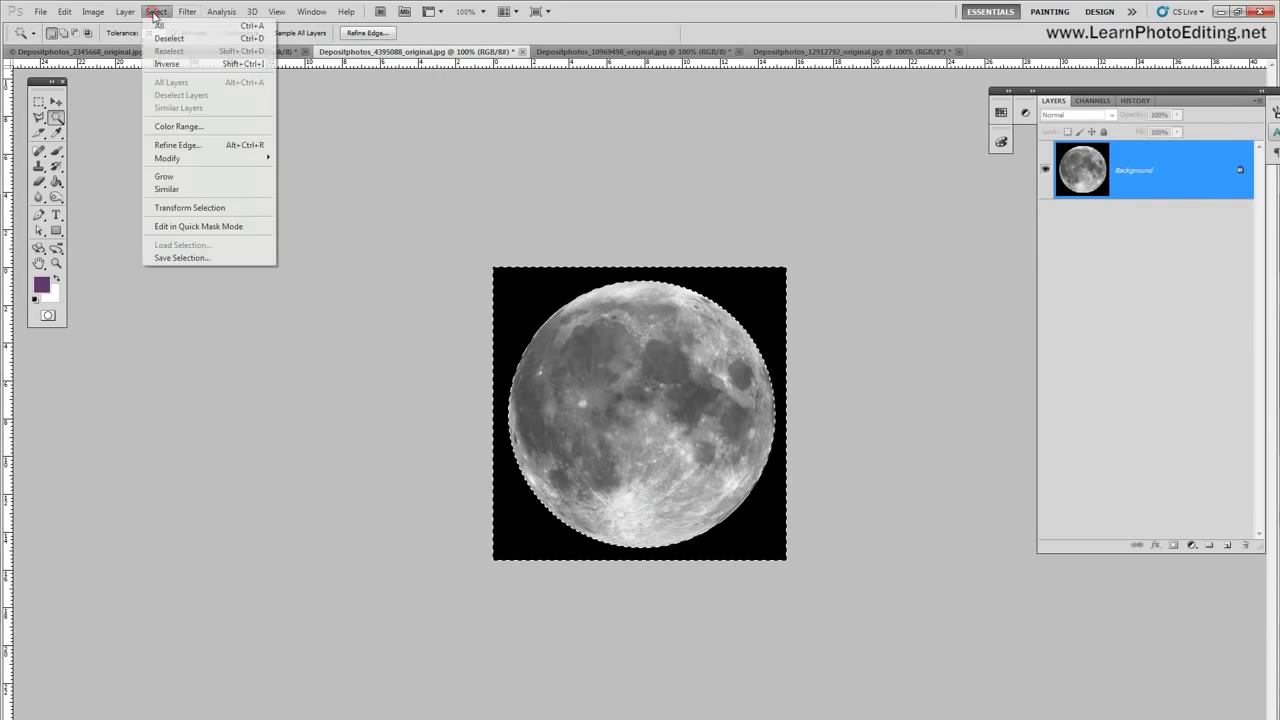
click(170, 57)
click(68, 13)
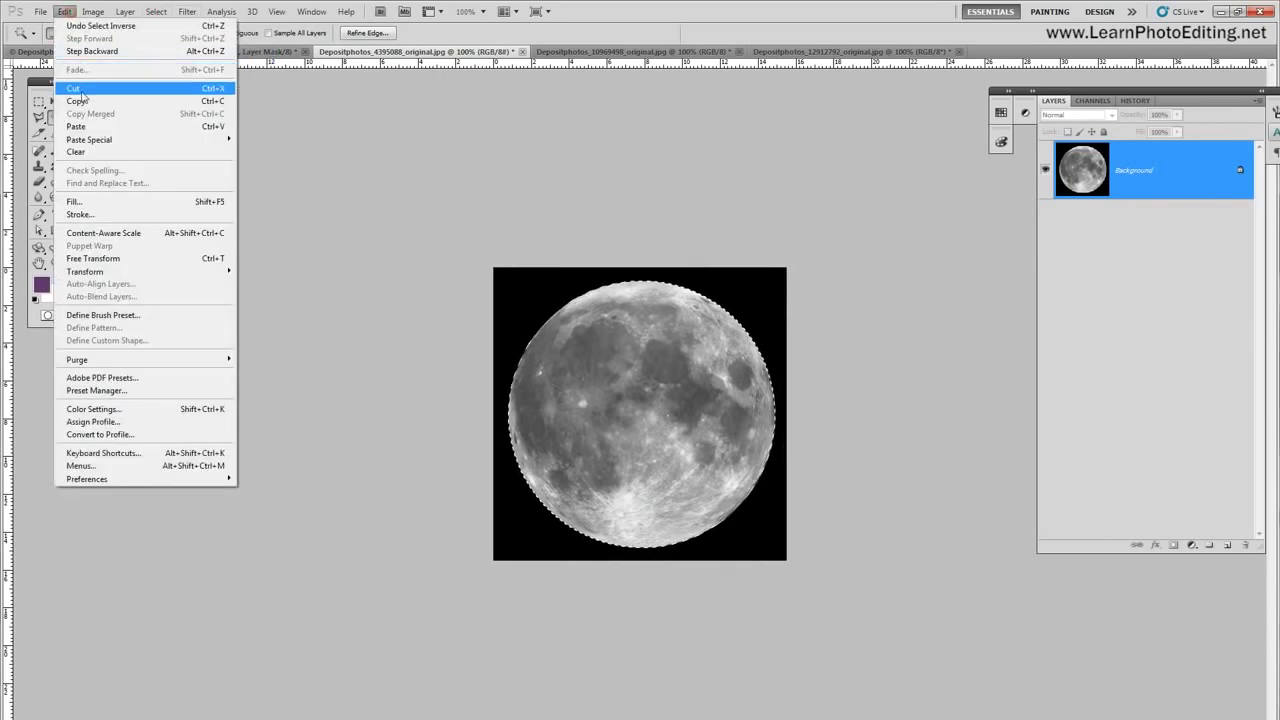
click(78, 89)
Step: Return to the road composite and rename the masked Background copy layer as foreground
click(70, 51)
click(60, 13)
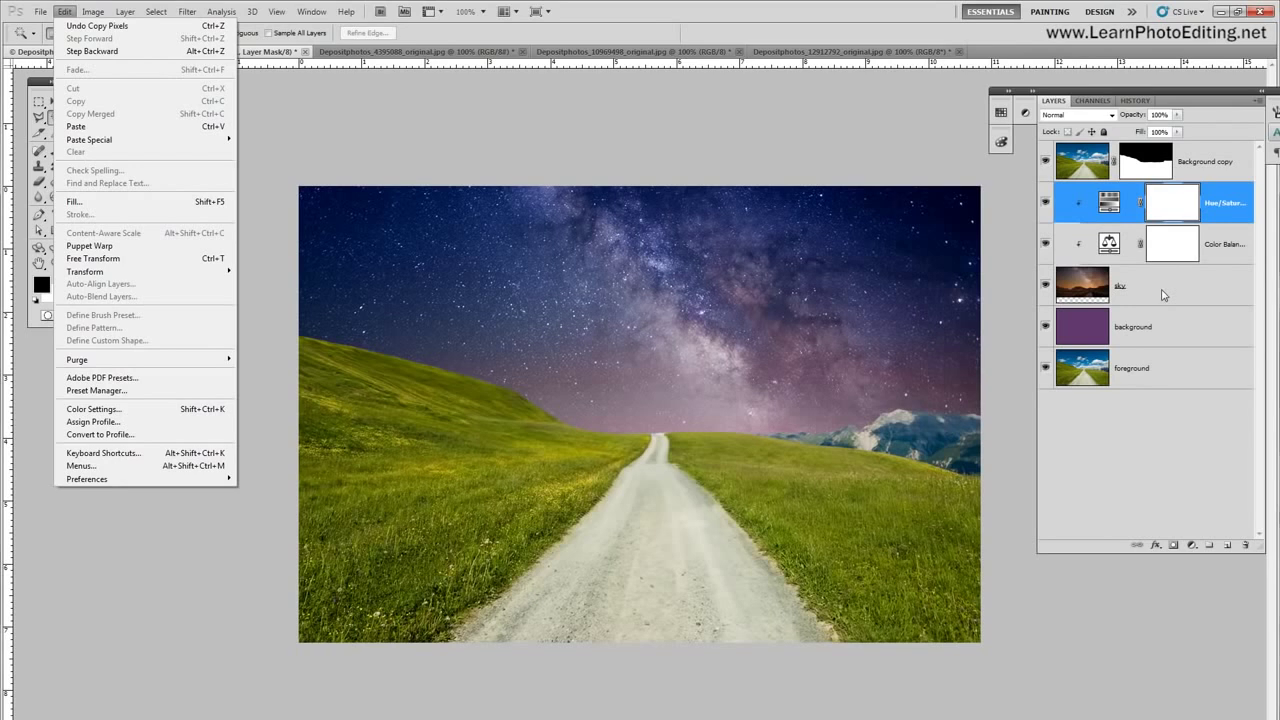
click(1196, 170)
double_click(1194, 169)
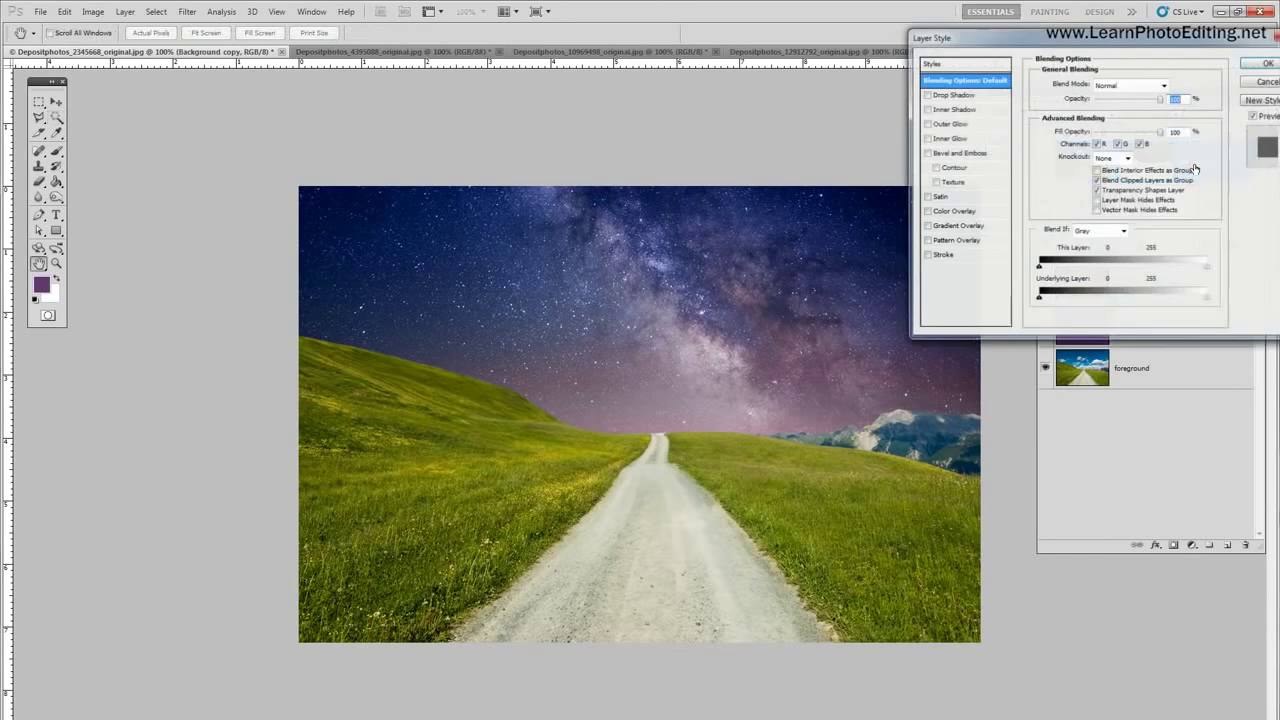
click(1264, 81)
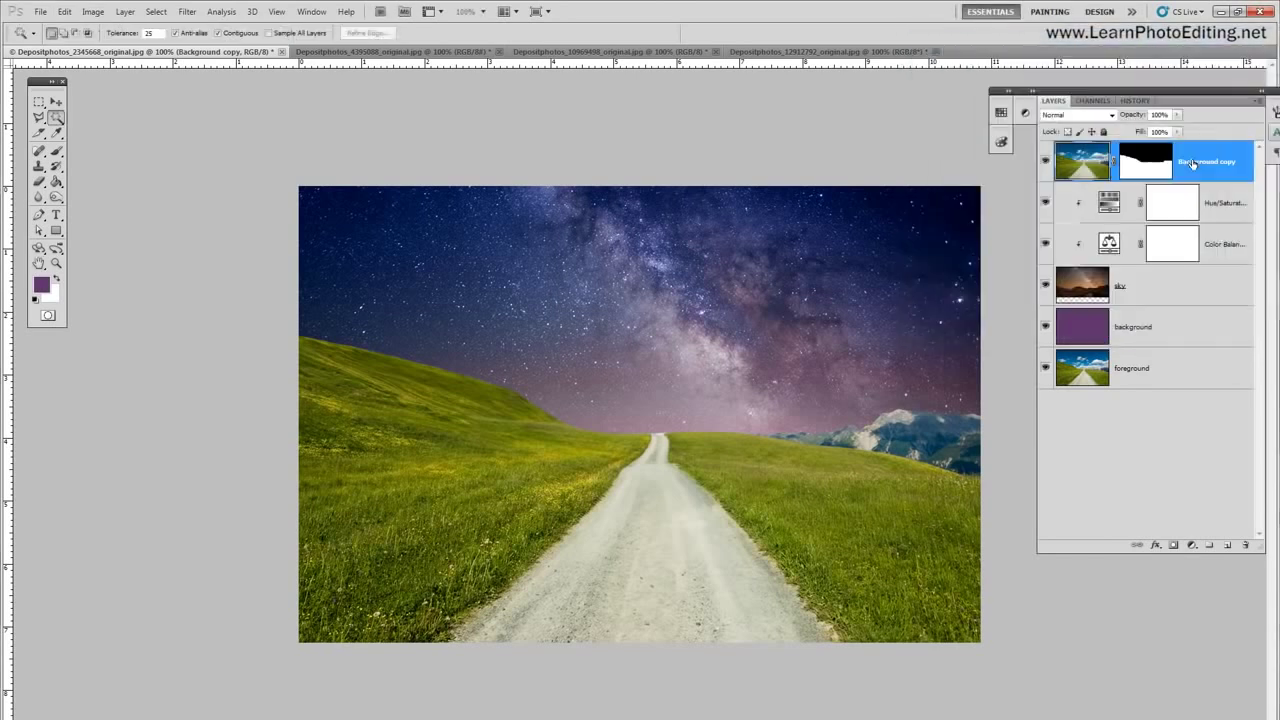
double_click(1192, 162)
text(s)
key(Return)
click(1135, 378)
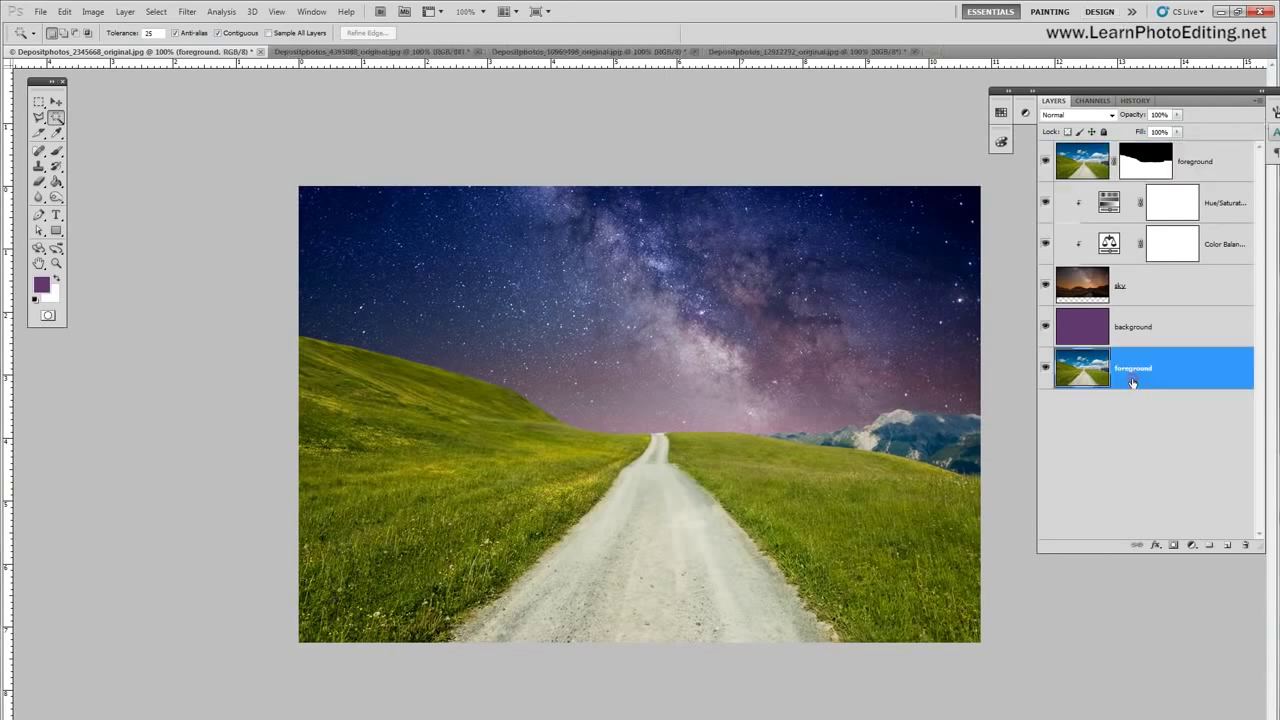
click(1205, 156)
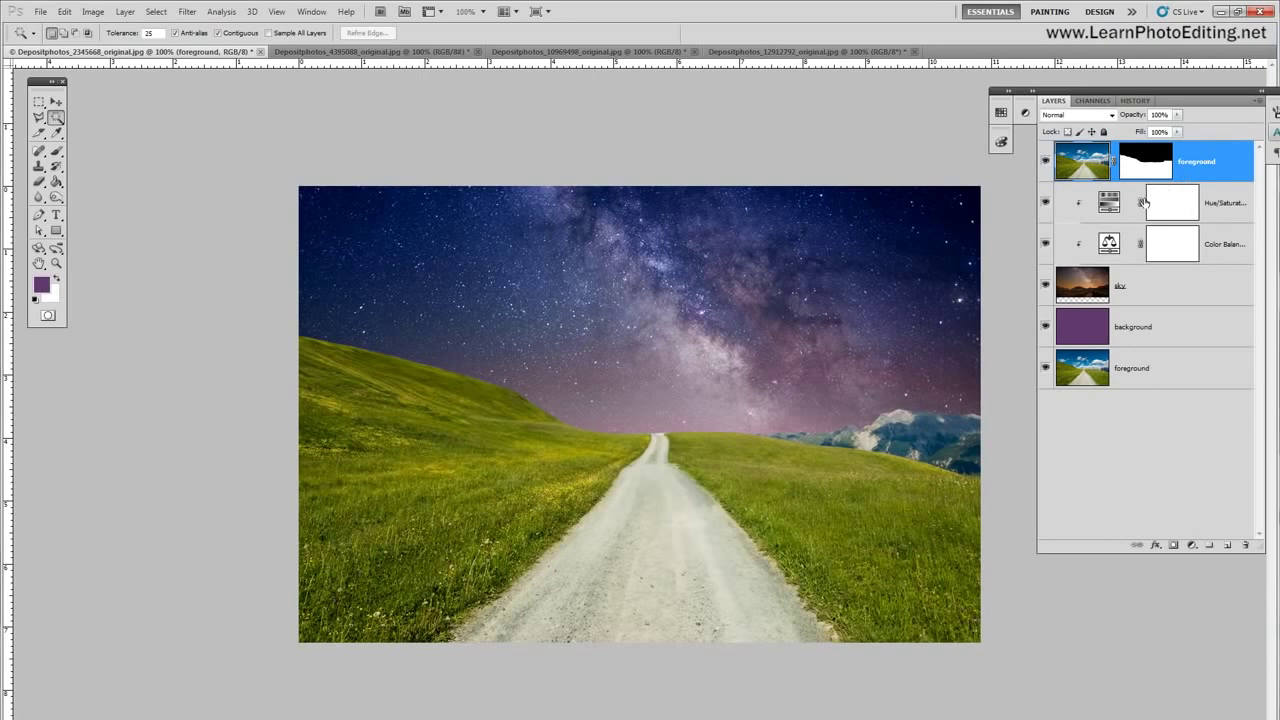
Step: Paste the moon as a layer above the Hue/Saturation adjustment and move it up so more of it rises above the horizon
click(1226, 203)
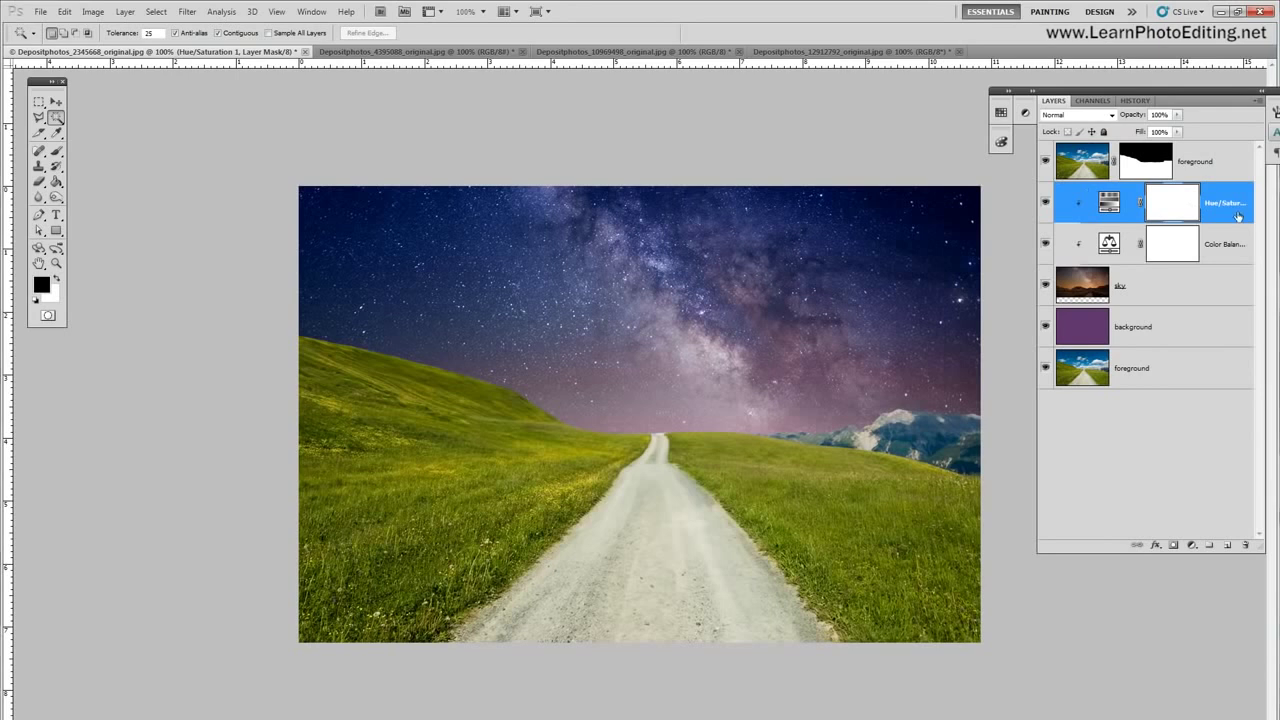
click(64, 11)
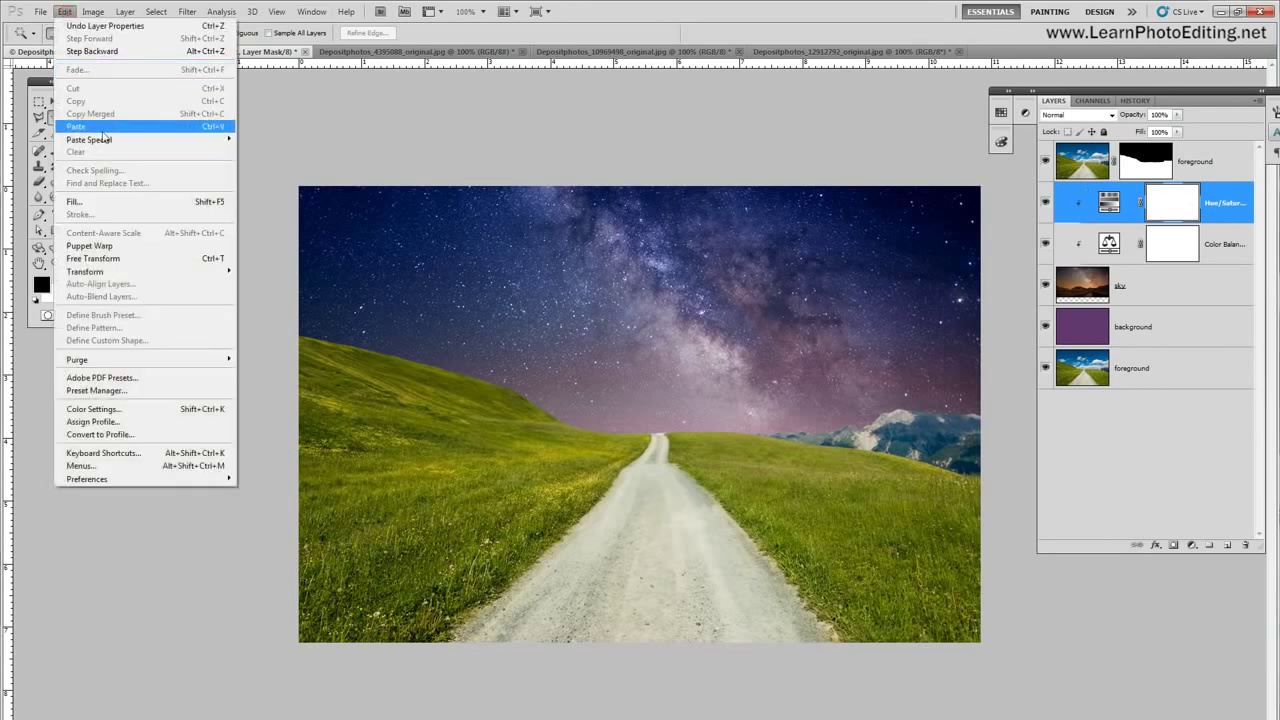
click(100, 124)
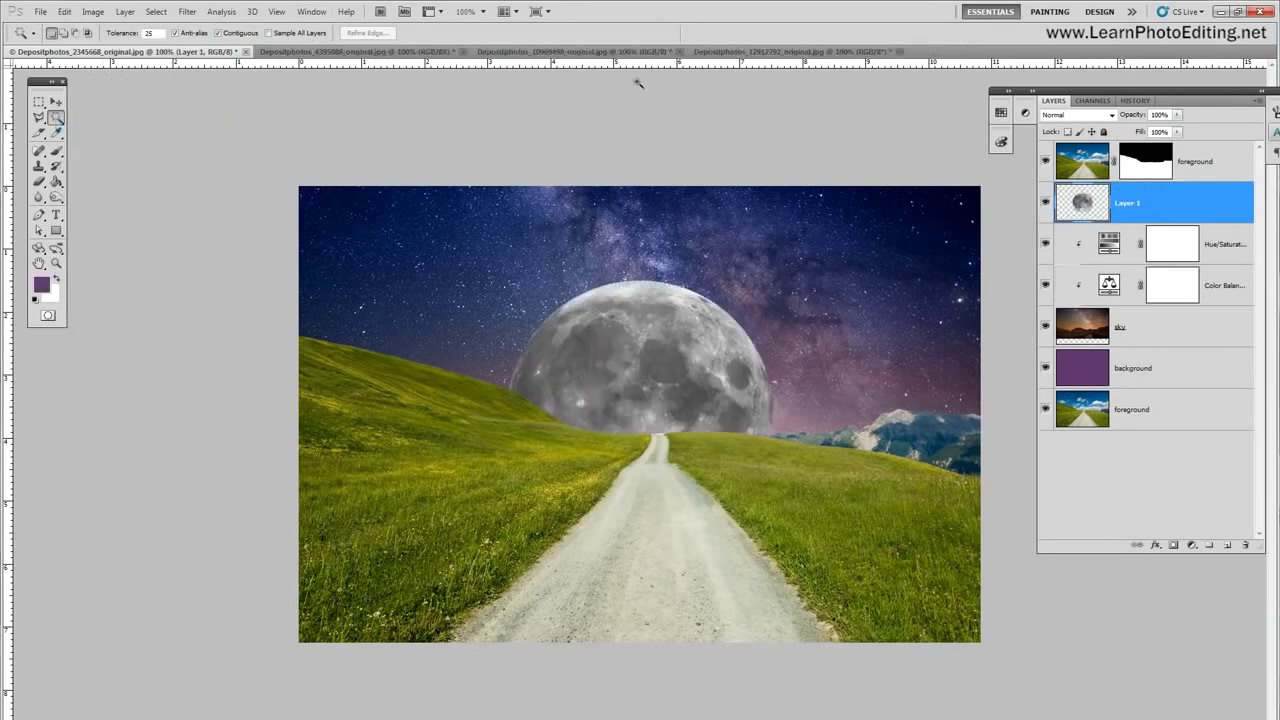
click(56, 101)
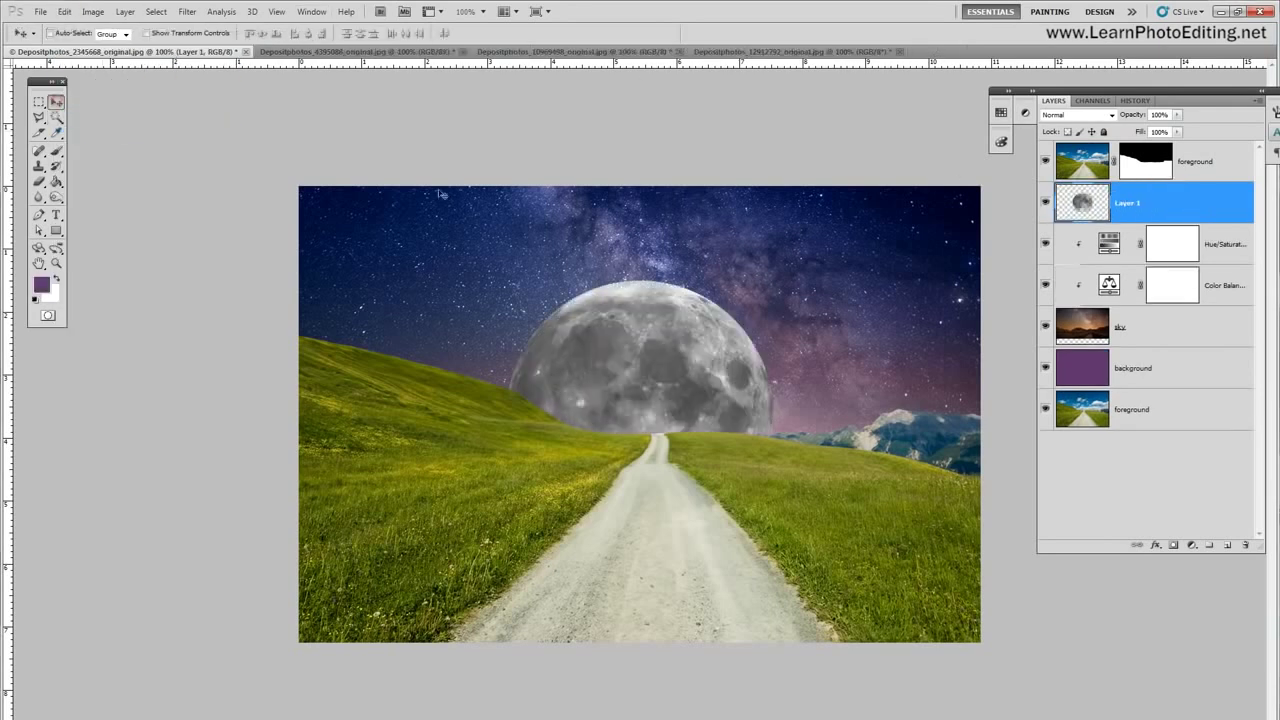
drag(806, 322, 806, 258)
drag(790, 336, 790, 296)
click(793, 296)
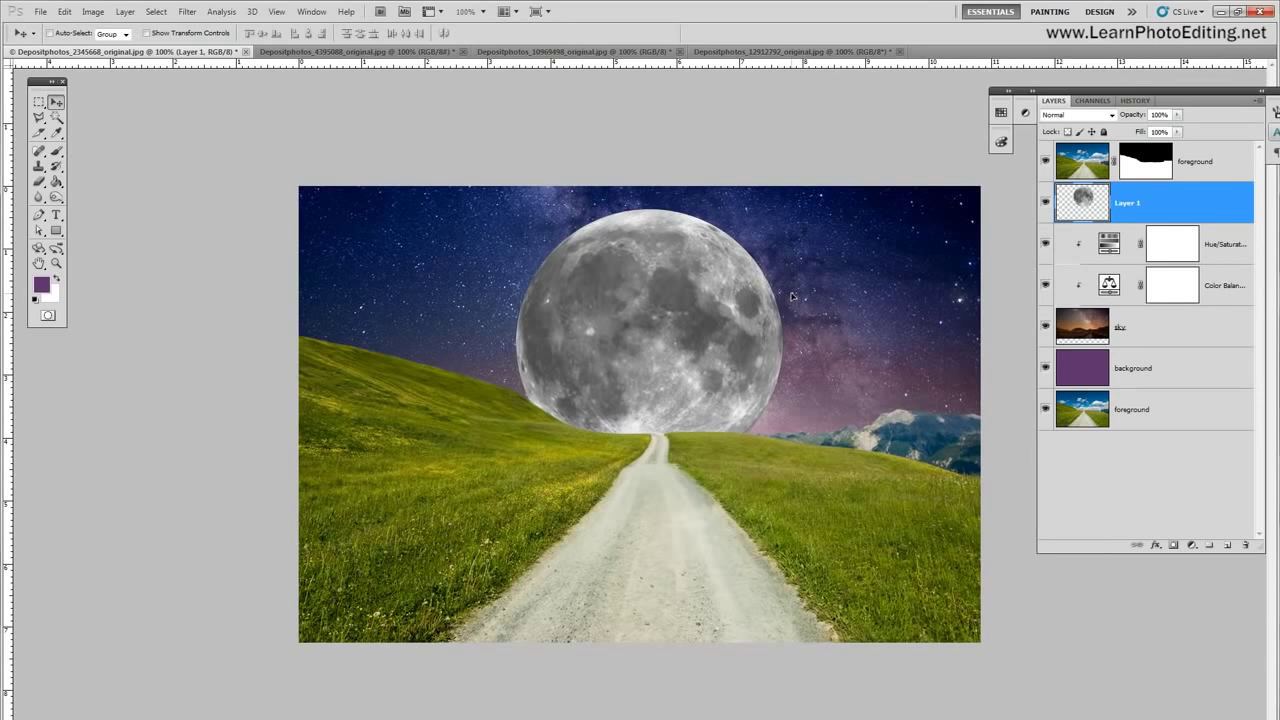
Step: Set the moon layer's blend mode to Screen and lower the moon slightly behind the hills
click(1082, 116)
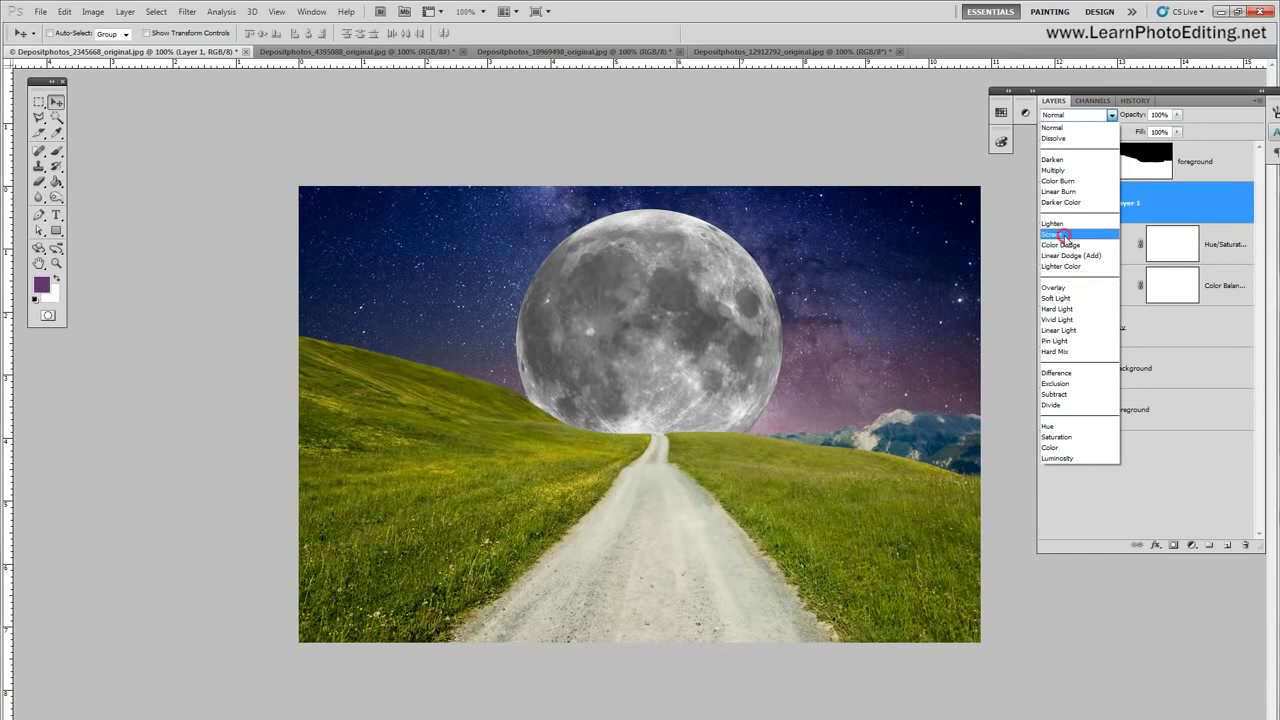
click(1062, 234)
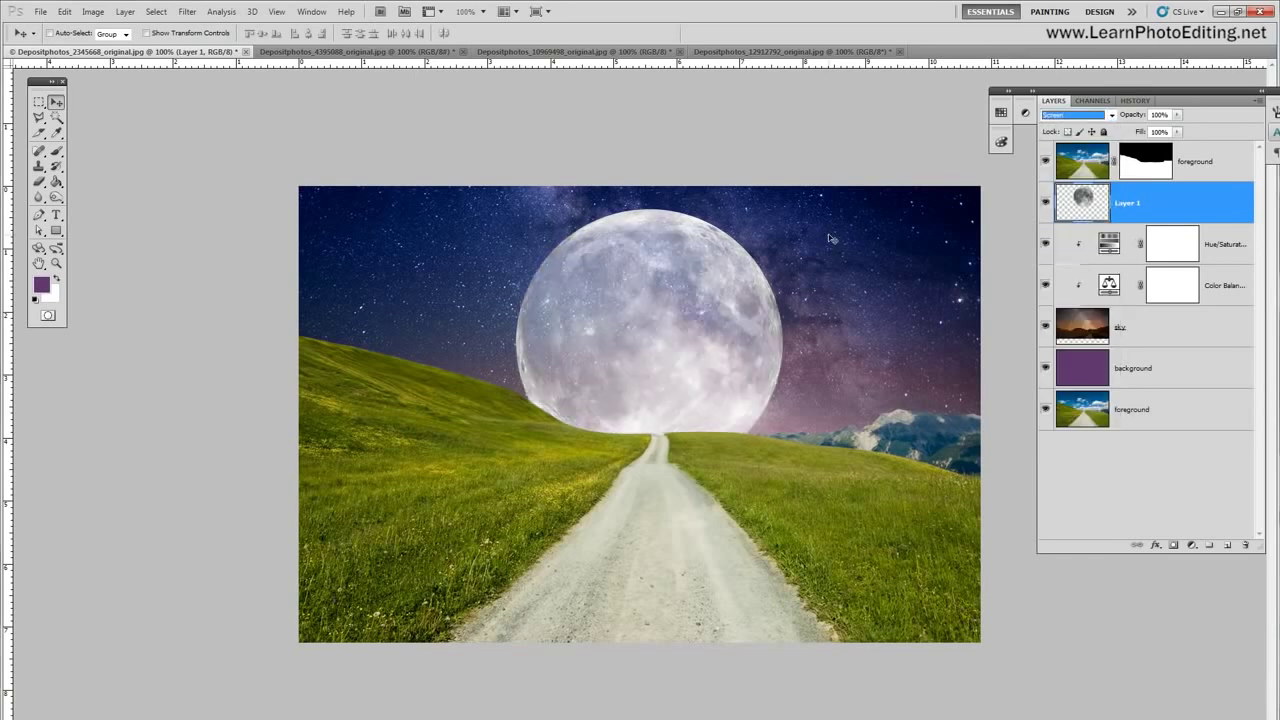
drag(829, 238, 826, 269)
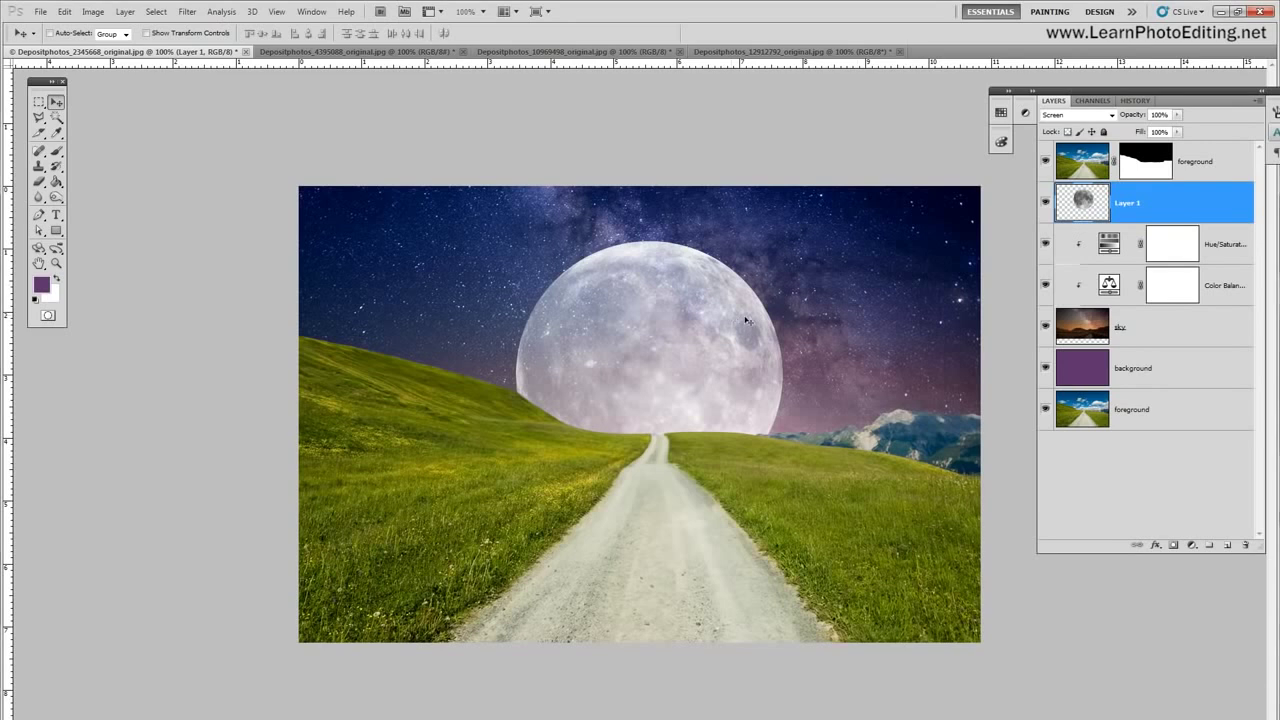
Step: Duplicate the moon layer and set the copy's blend mode to Soft Light
click(125, 11)
click(138, 40)
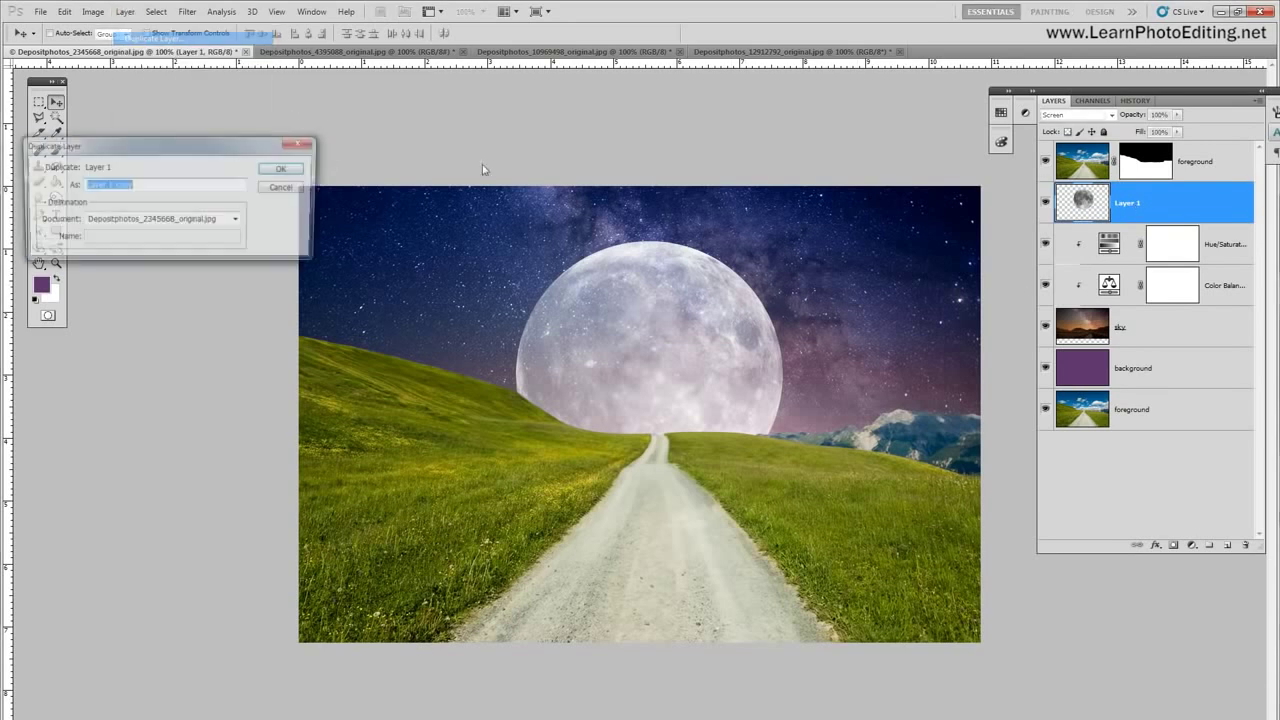
click(282, 169)
click(1100, 116)
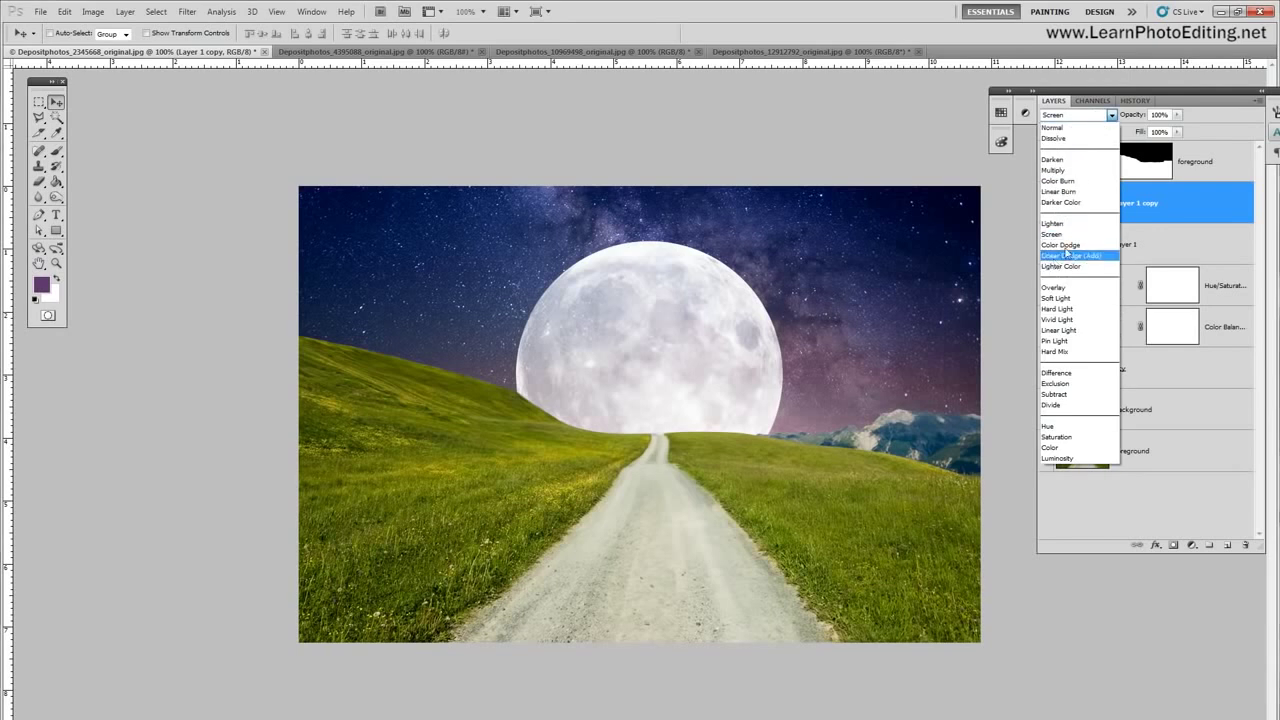
click(1063, 299)
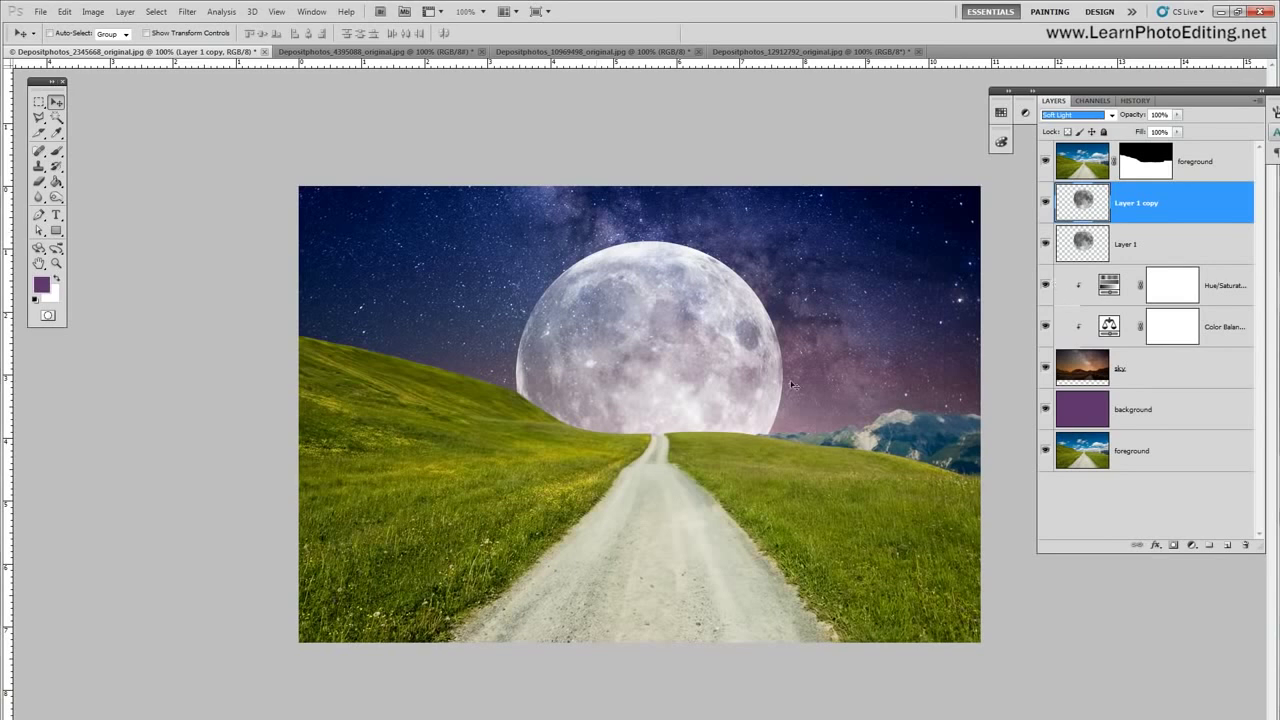
Step: Load the moon's outline as a selection and hide both moon layers
ctrl+click(1085, 200)
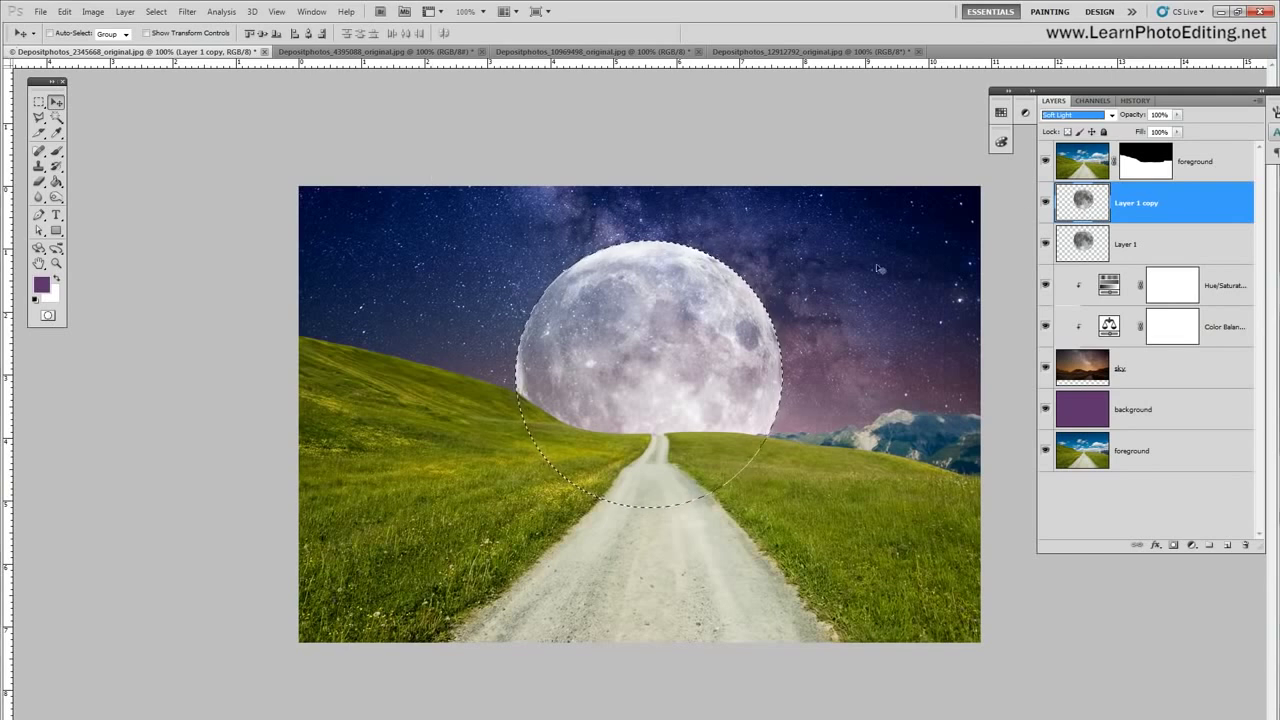
click(1045, 203)
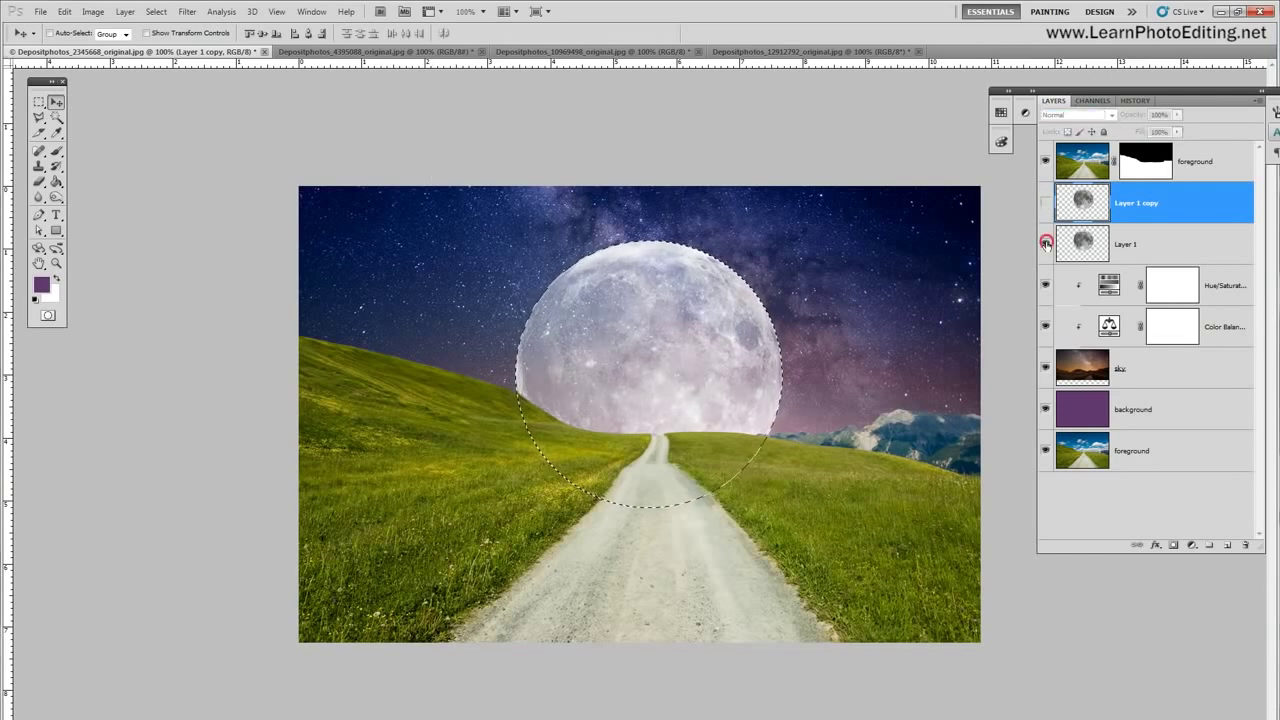
click(1045, 243)
Step: Add a new empty layer named Layer 2 directly above the Hue/Saturation adjustment layer, in Normal mode at 100% opacity
click(1209, 286)
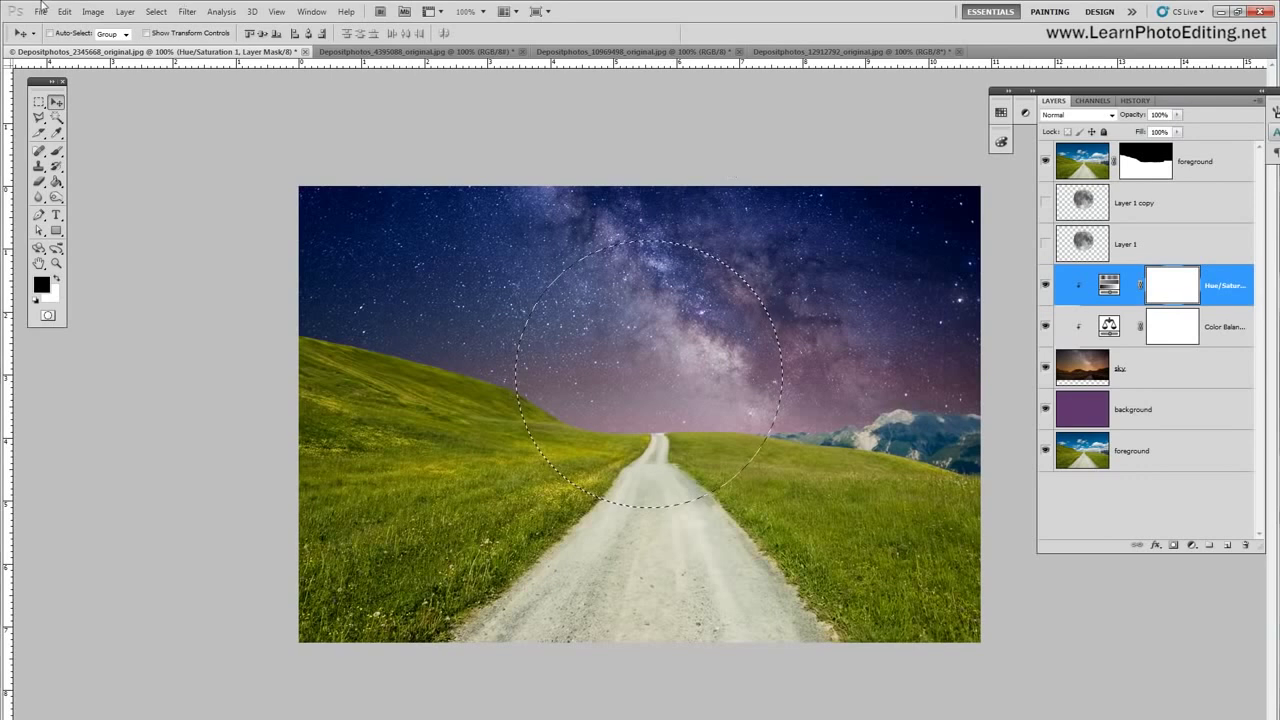
click(125, 11)
mouse_move(140, 31)
click(312, 32)
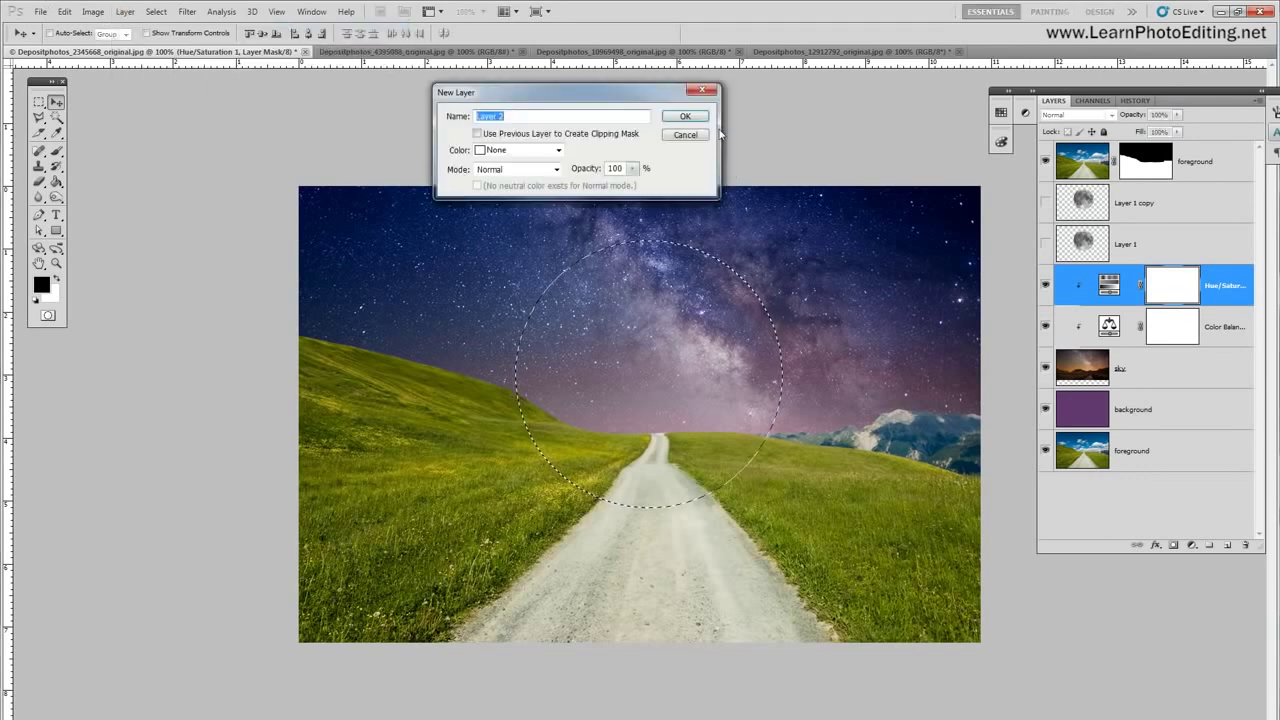
click(690, 113)
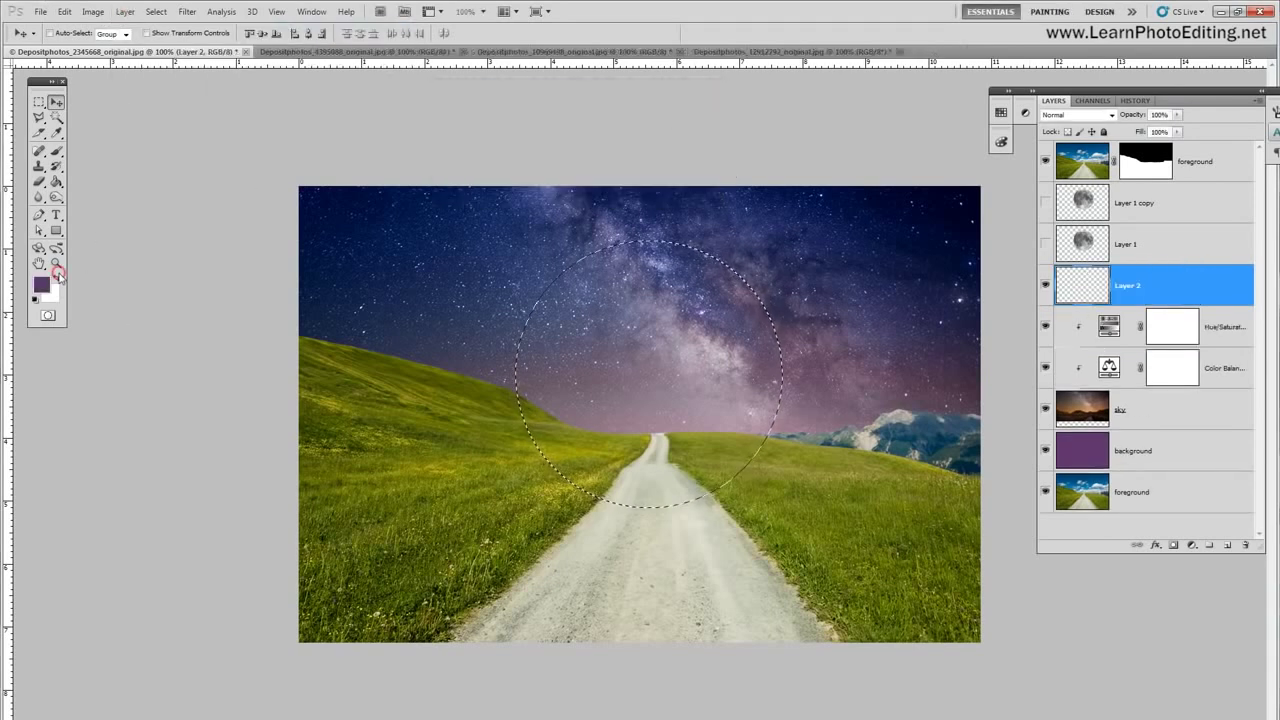
Step: Fill the moon-shaped selection on Layer 2 with white using the Paint Bucket
click(58, 274)
click(56, 181)
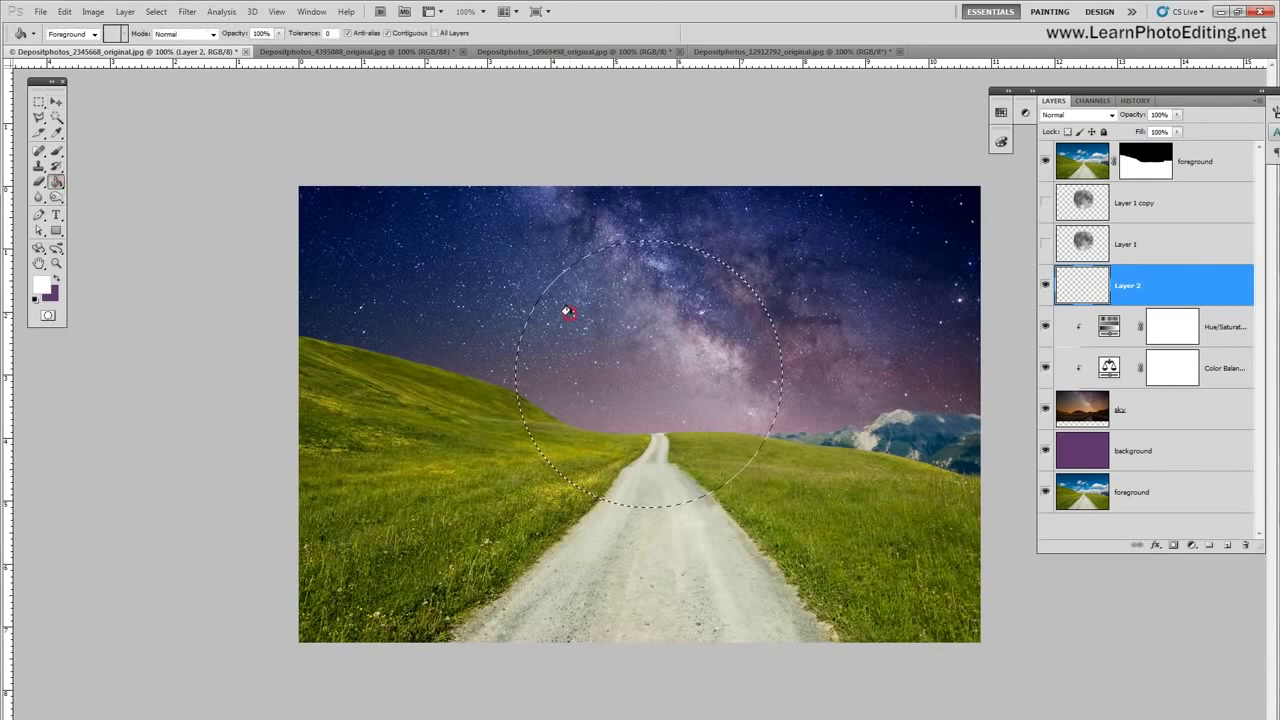
click(567, 312)
click(156, 11)
click(163, 39)
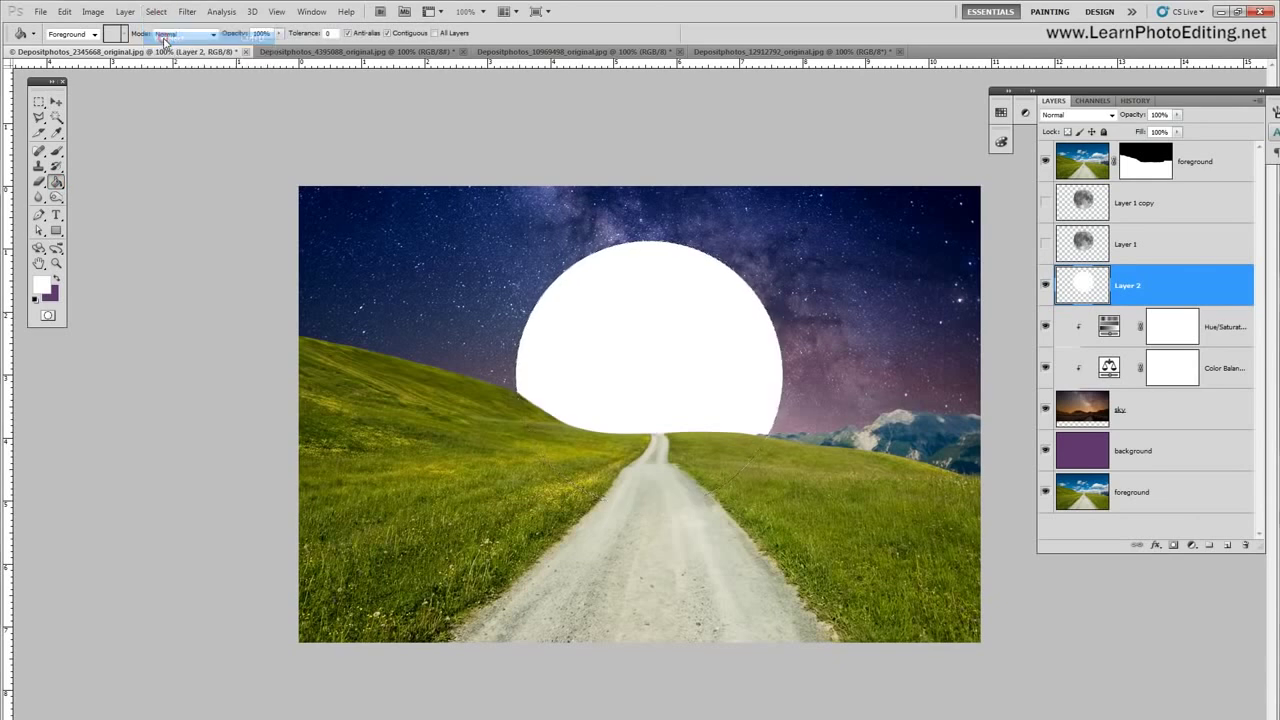
click(64, 11)
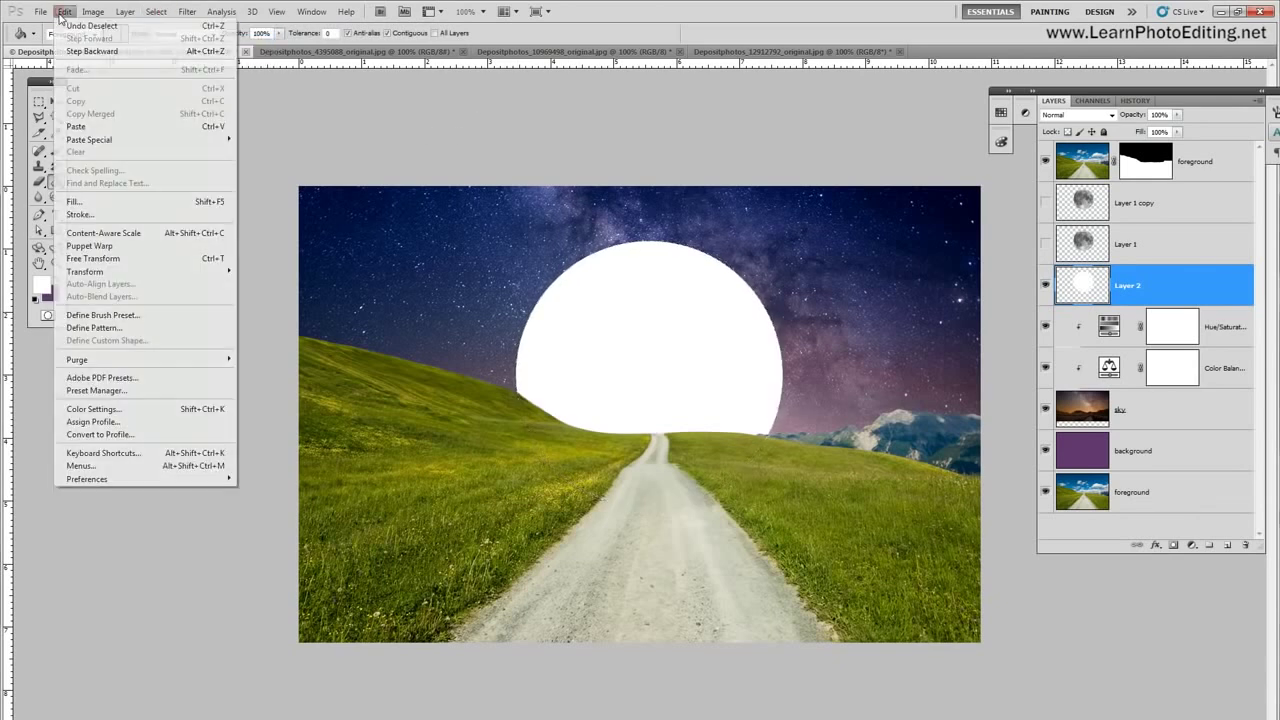
click(67, 29)
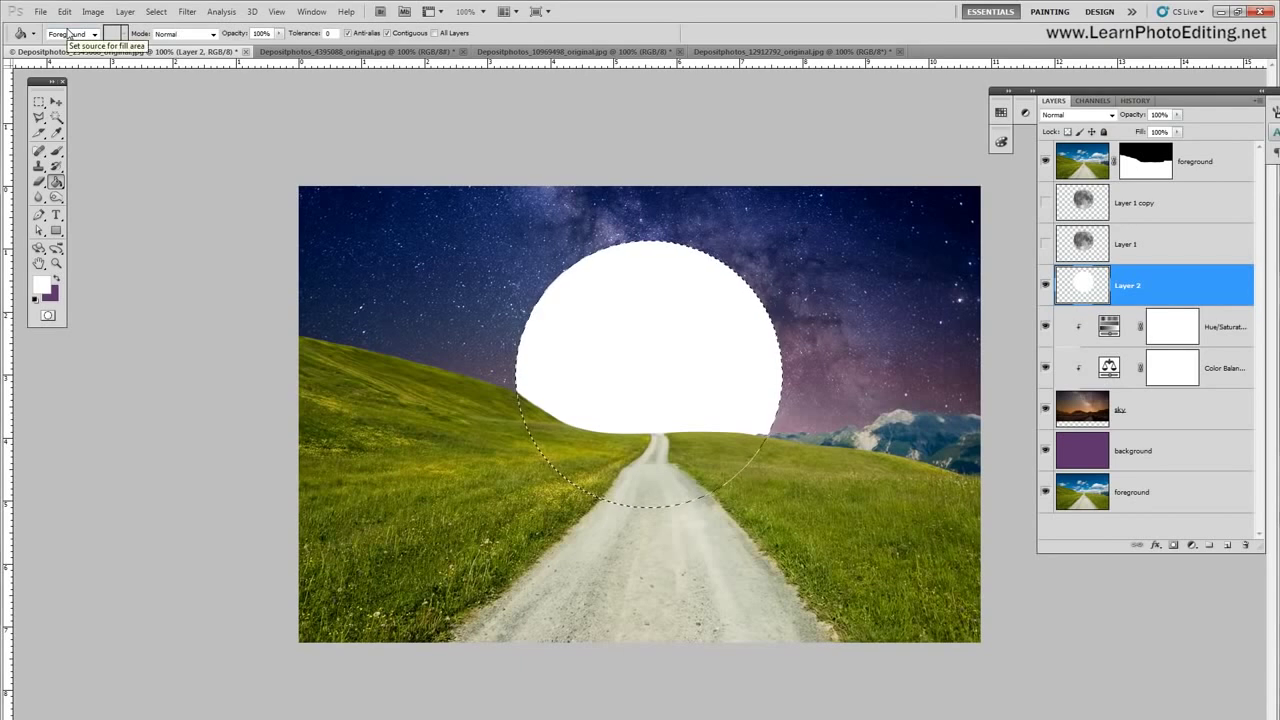
Step: Contract the circular selection by 6 pixels and clear the white inside it, leaving a thin ring on Layer 2 with nothing selected
click(156, 11)
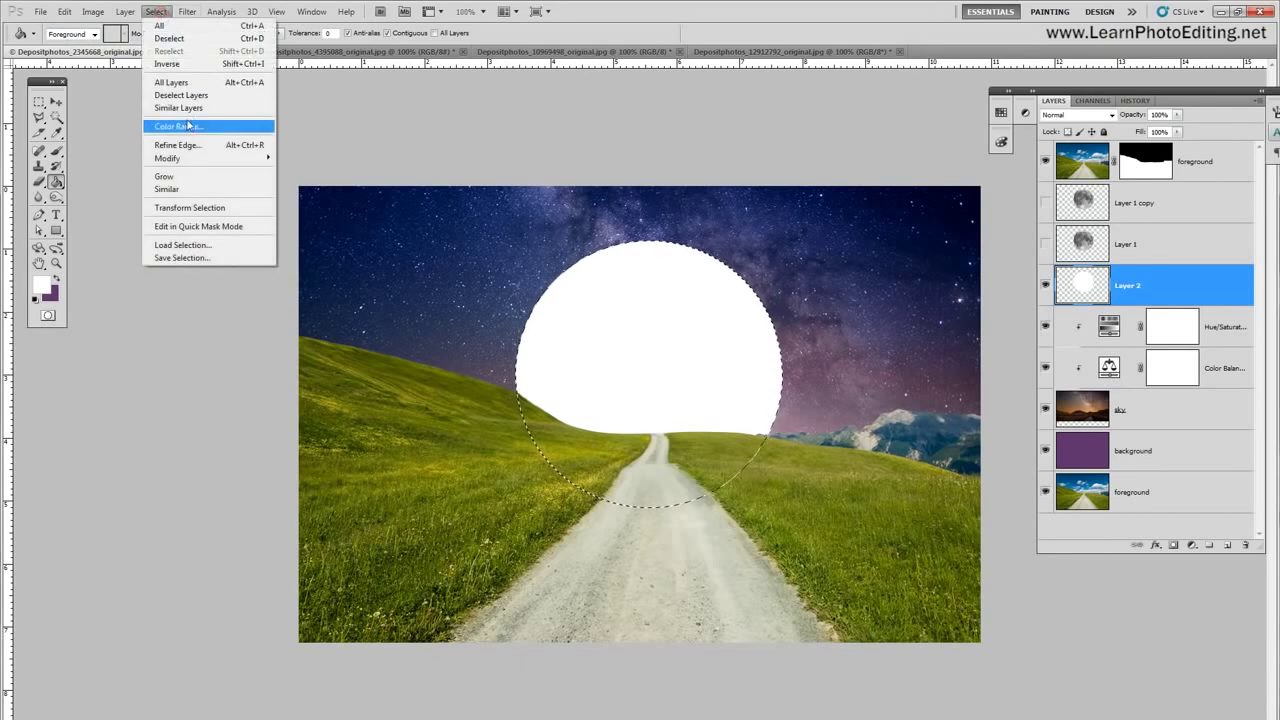
mouse_move(186, 158)
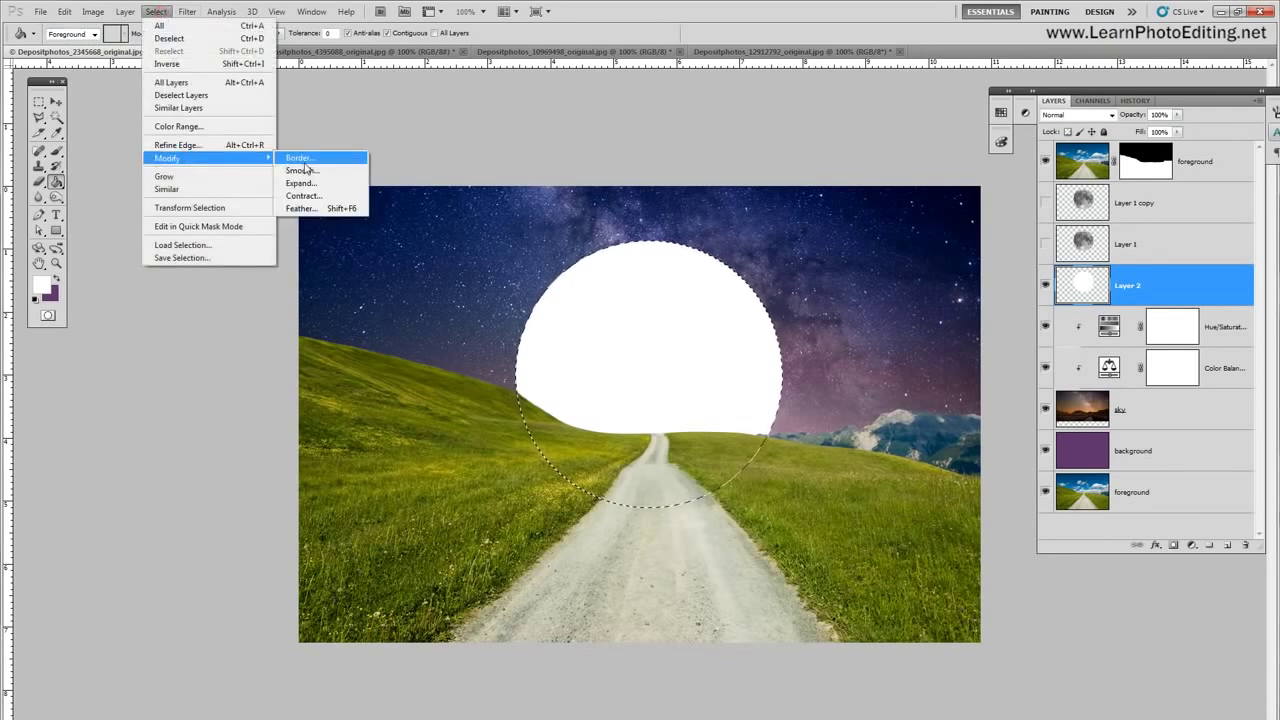
click(303, 196)
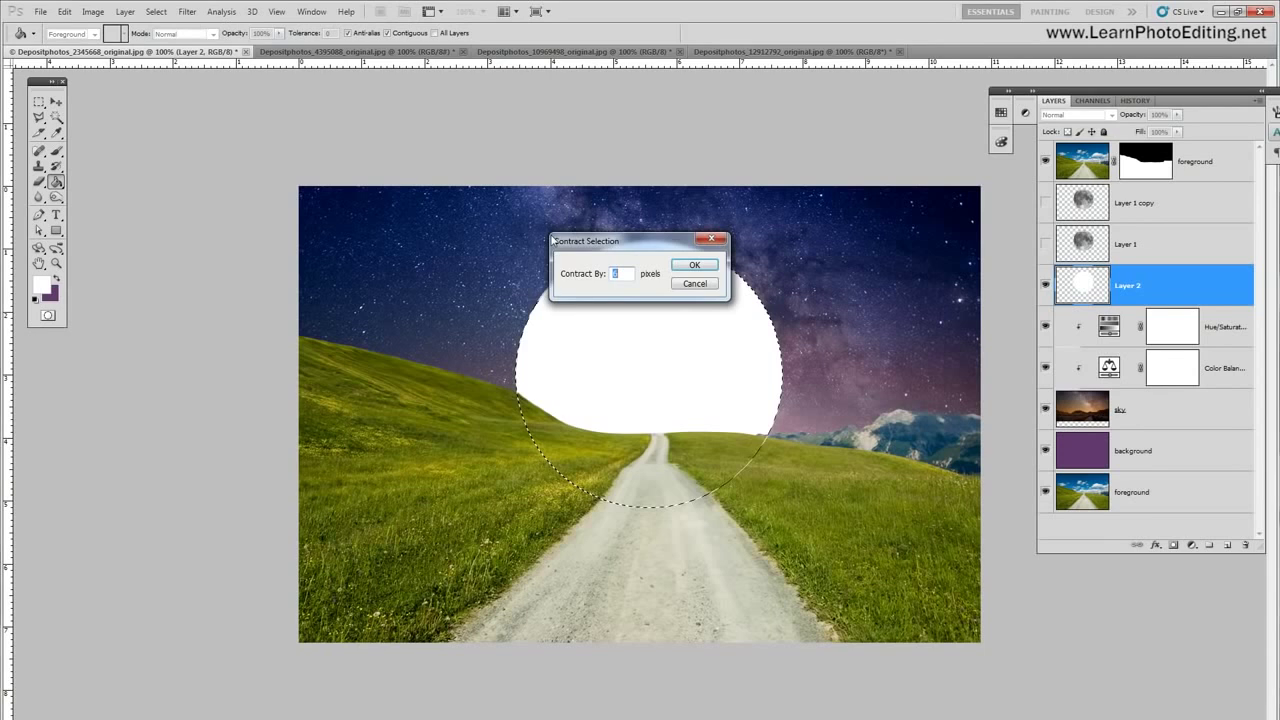
click(697, 266)
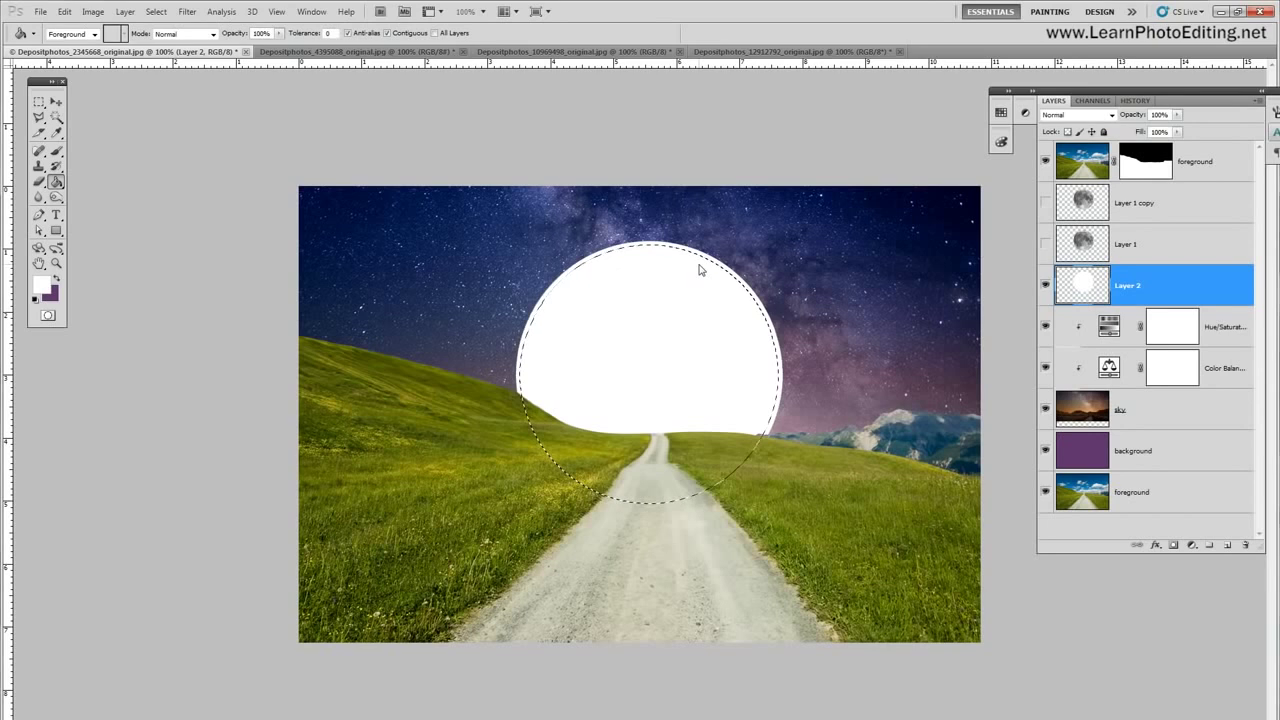
key(Delete)
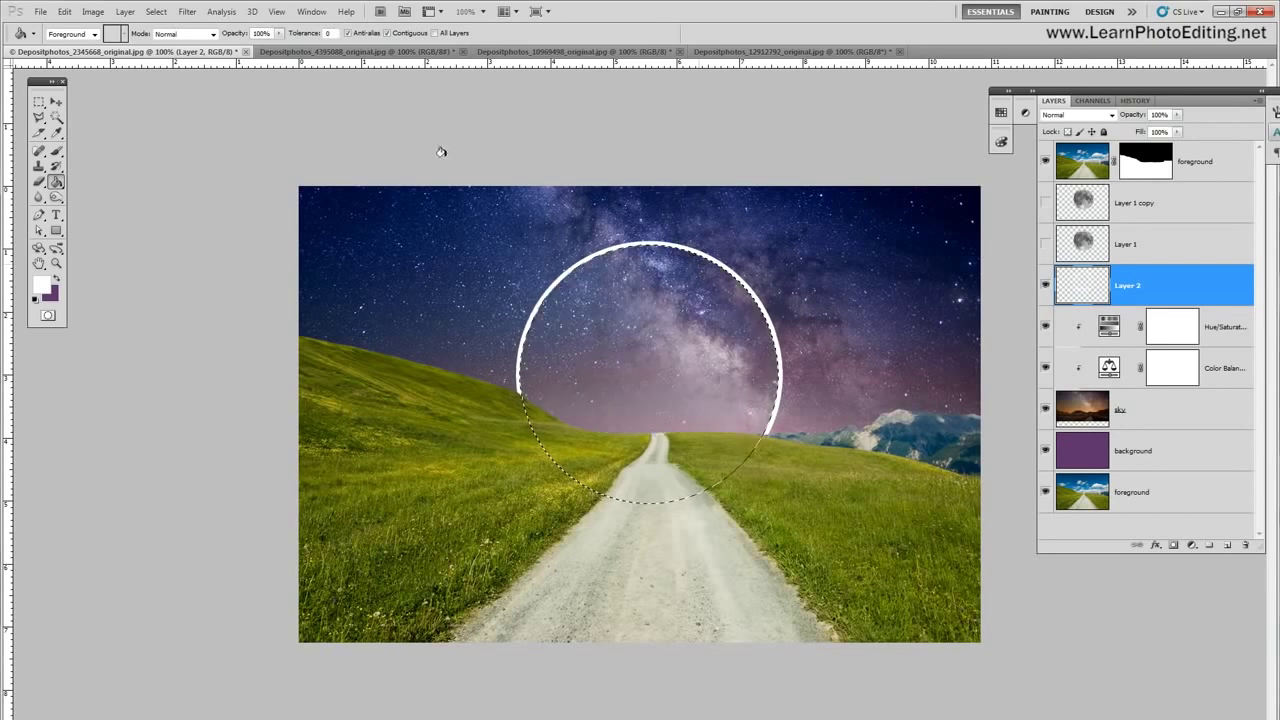
click(63, 12)
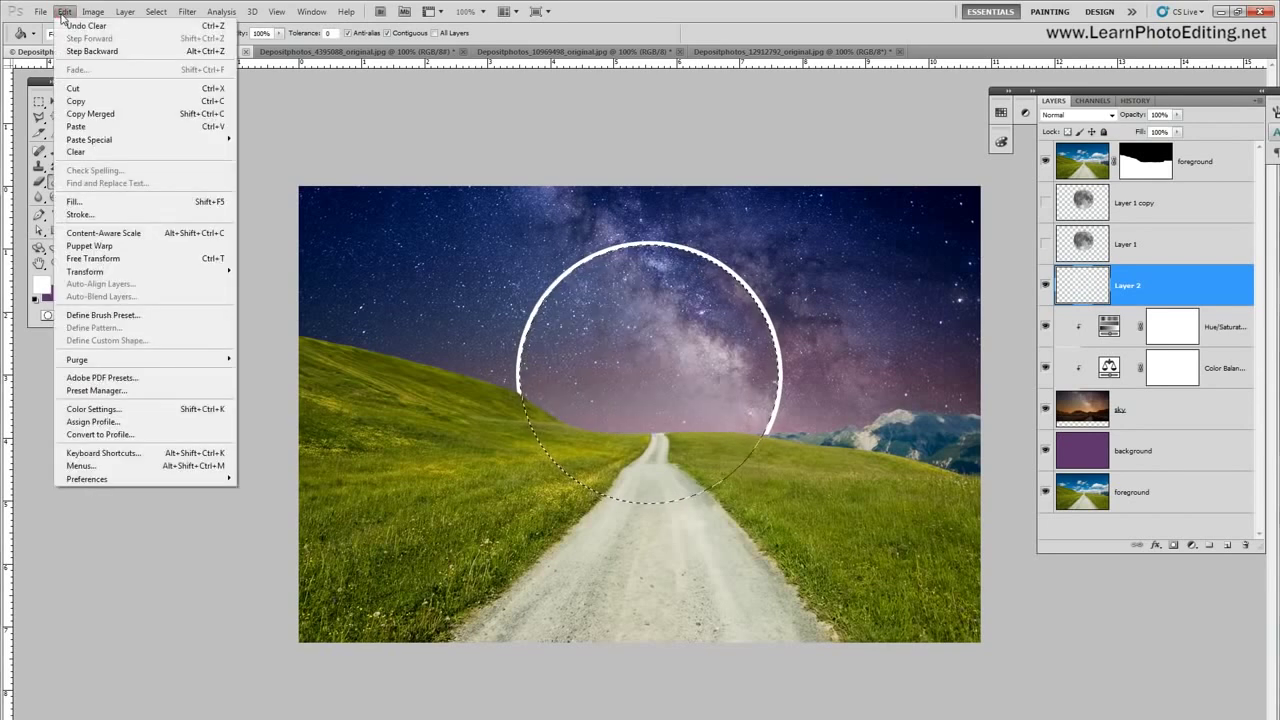
click(674, 4)
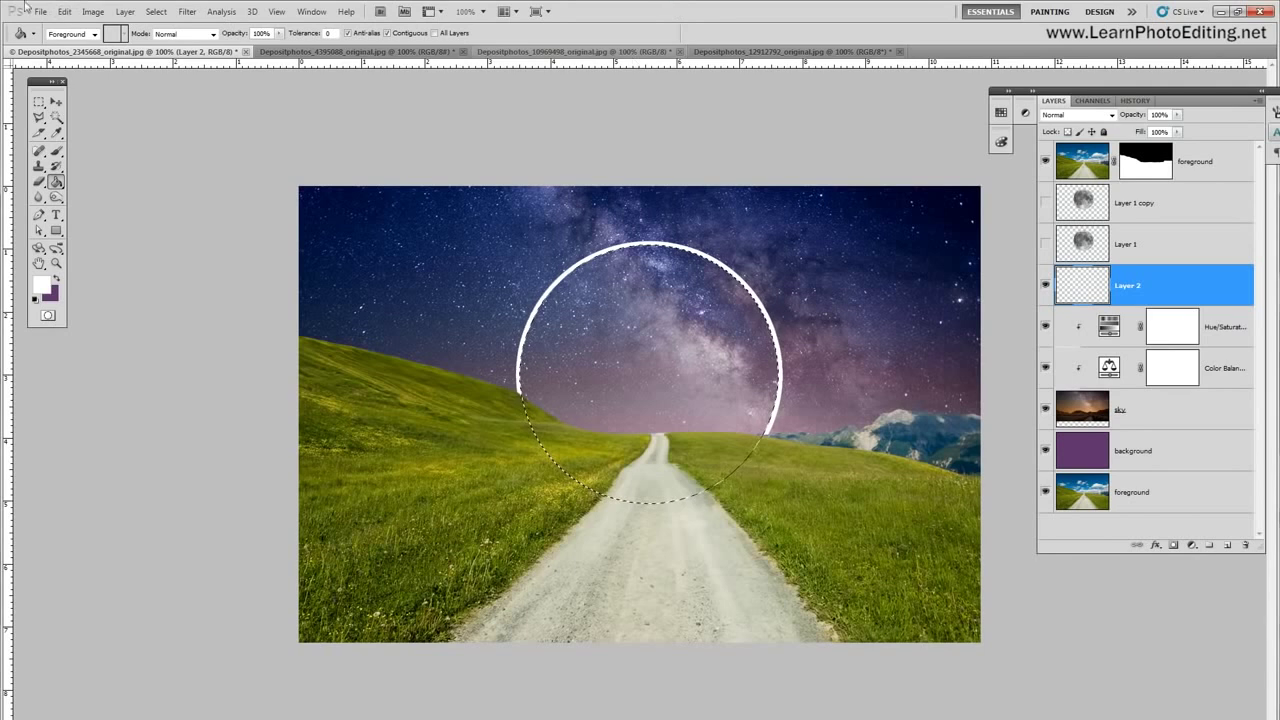
click(156, 12)
click(172, 38)
Step: Set Layer 2's blend mode to Overlay and soften the ring with a Gaussian Blur of 5.0 pixels radius
click(187, 12)
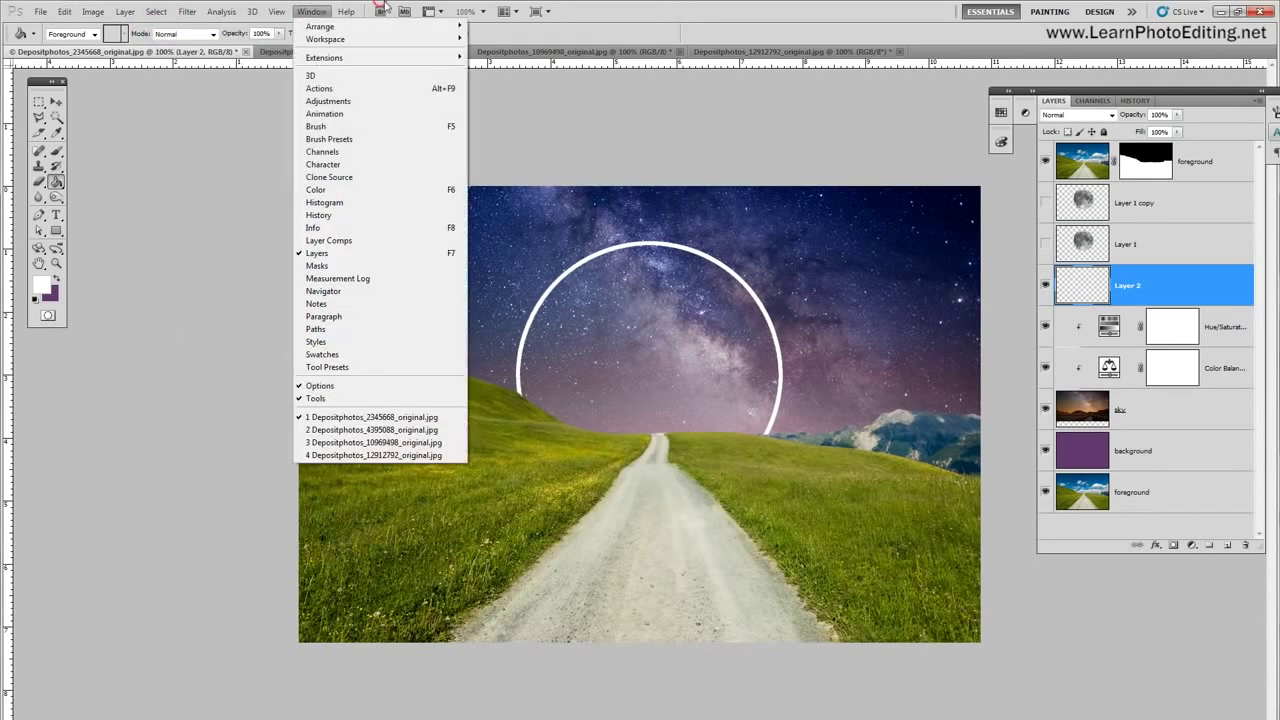
click(384, 6)
click(1105, 114)
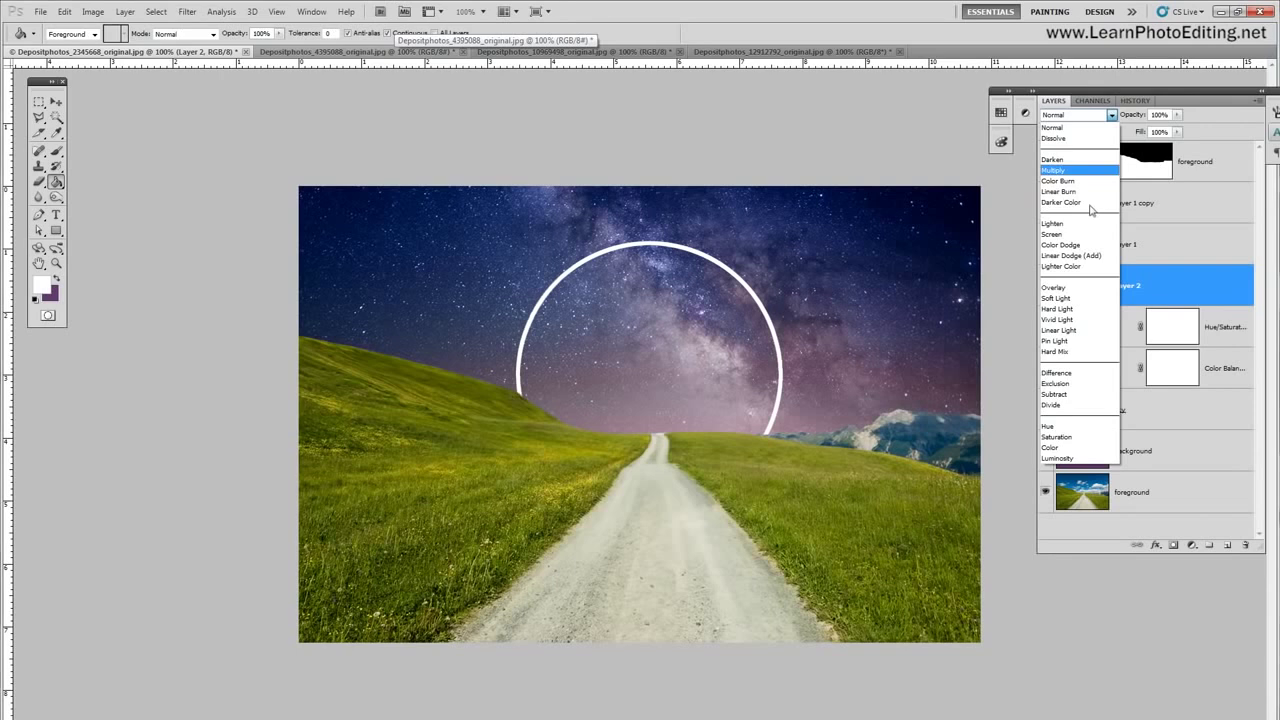
click(1066, 287)
click(187, 12)
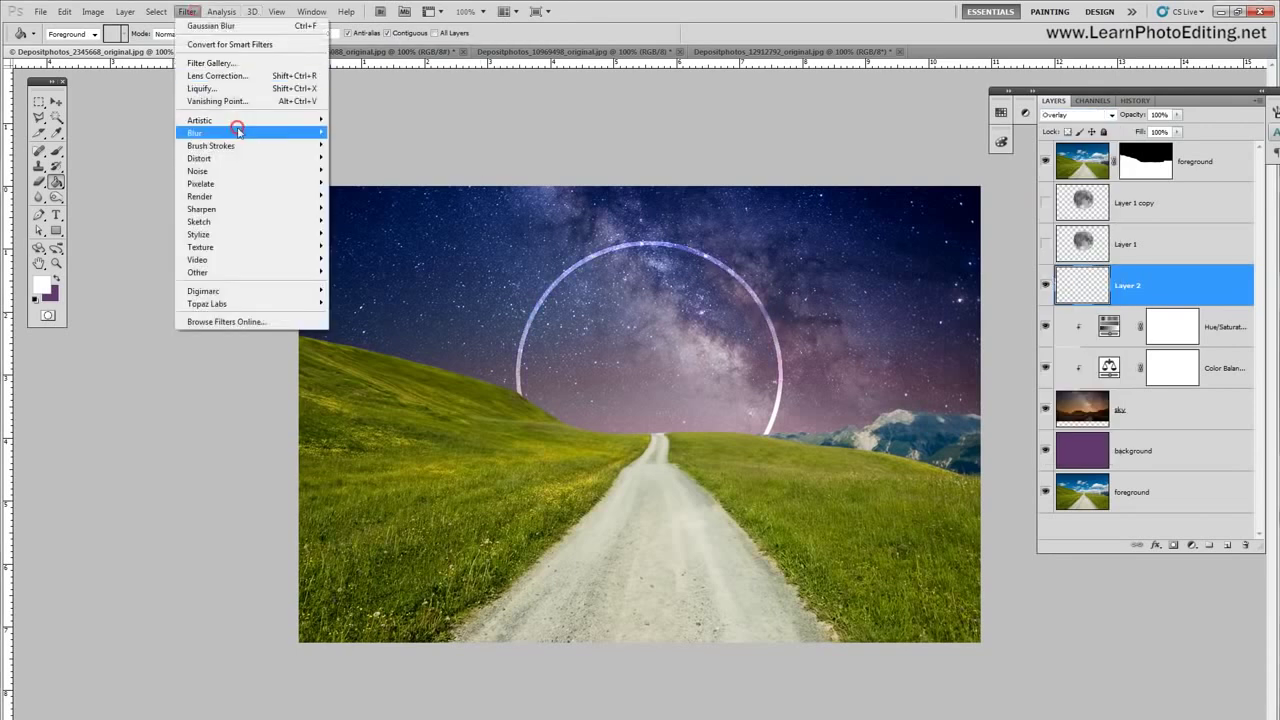
mouse_move(239, 132)
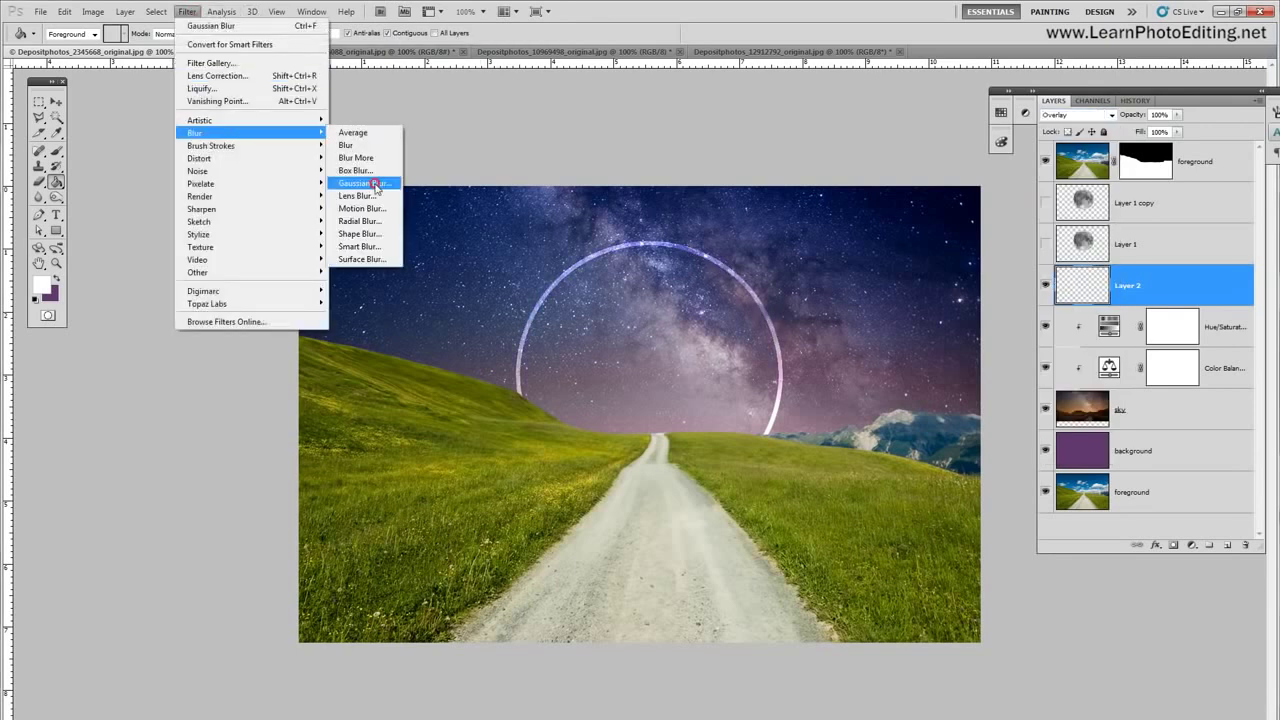
click(376, 187)
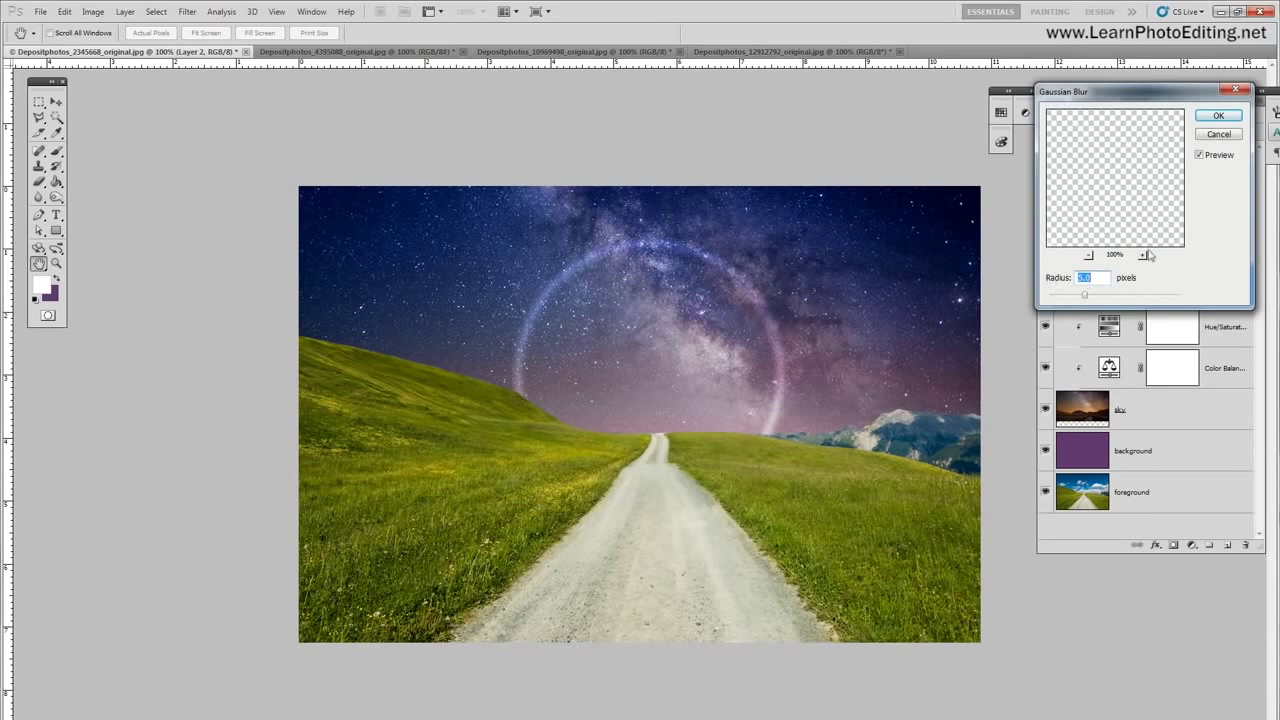
click(1218, 115)
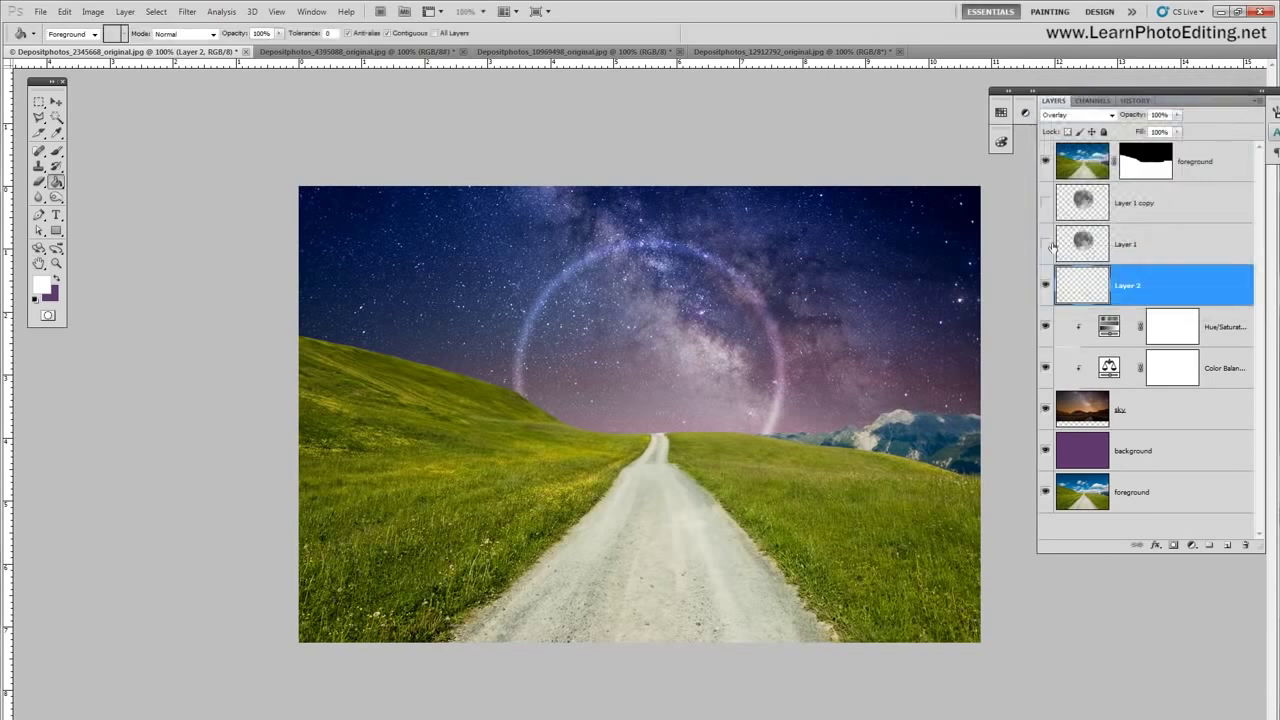
Step: Show both moon layers again and toggle Layer 2's visibility to compare the moon with and without the glowing ring
click(1045, 244)
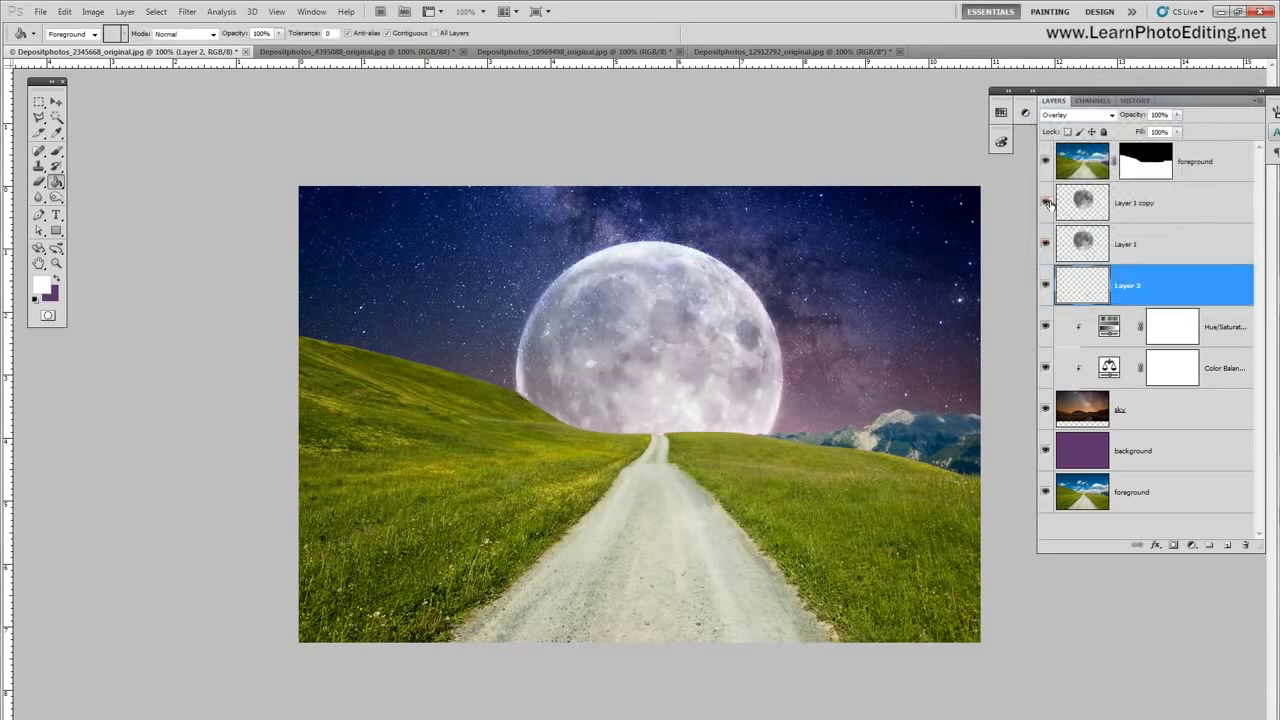
click(1046, 287)
click(1046, 287)
click(1046, 287)
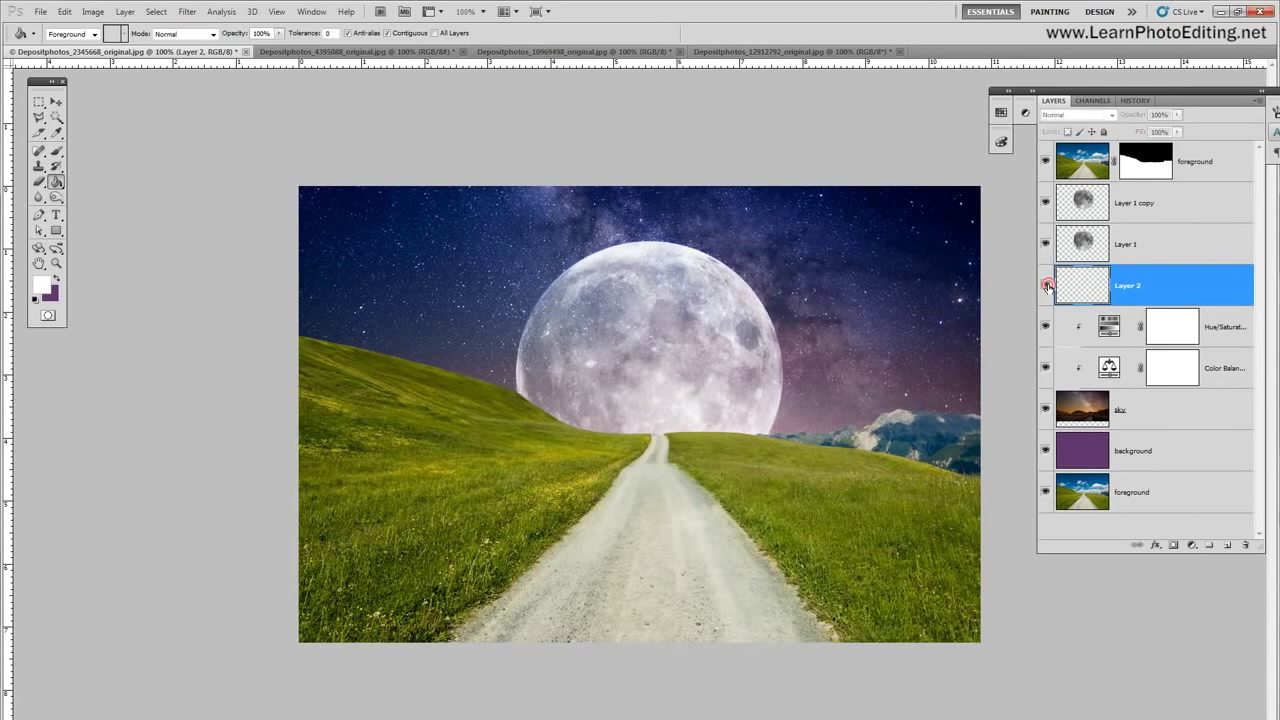
click(1046, 287)
click(1046, 287)
click(1046, 287)
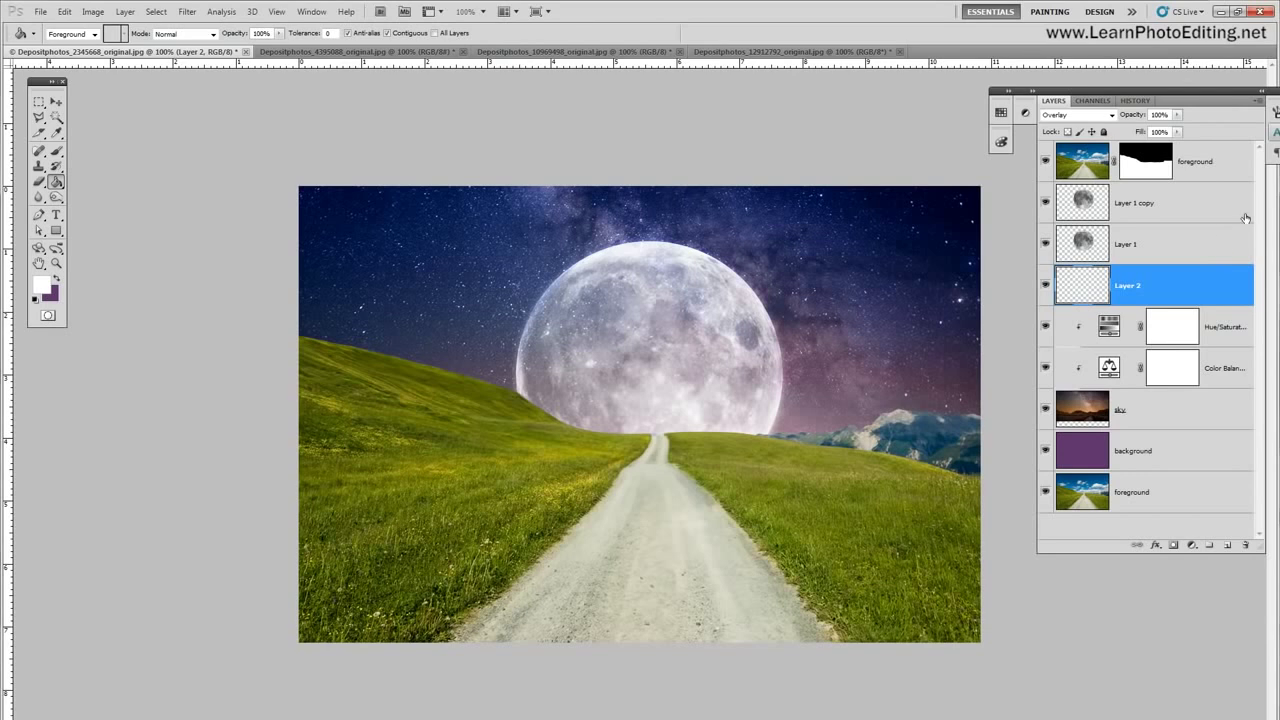
Step: Add a Levels adjustment layer above the masked foreground layer and clip it to that layer
click(1203, 163)
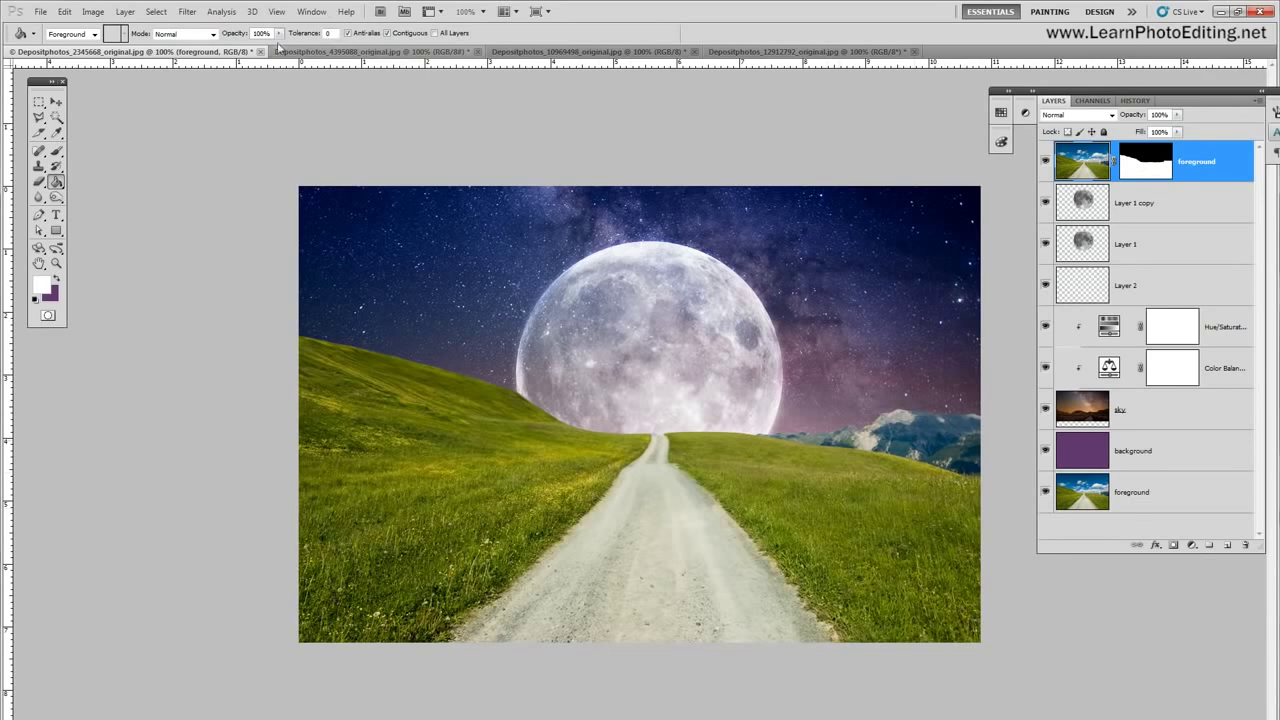
click(121, 11)
mouse_move(175, 130)
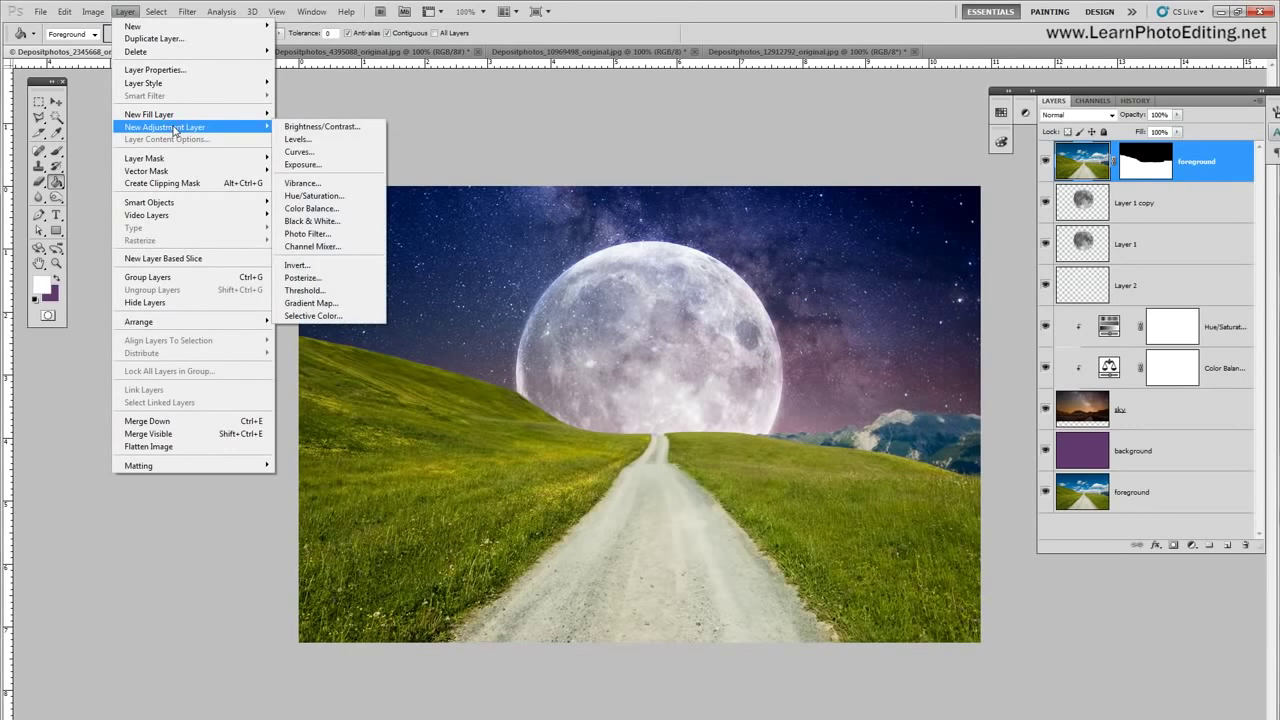
click(320, 146)
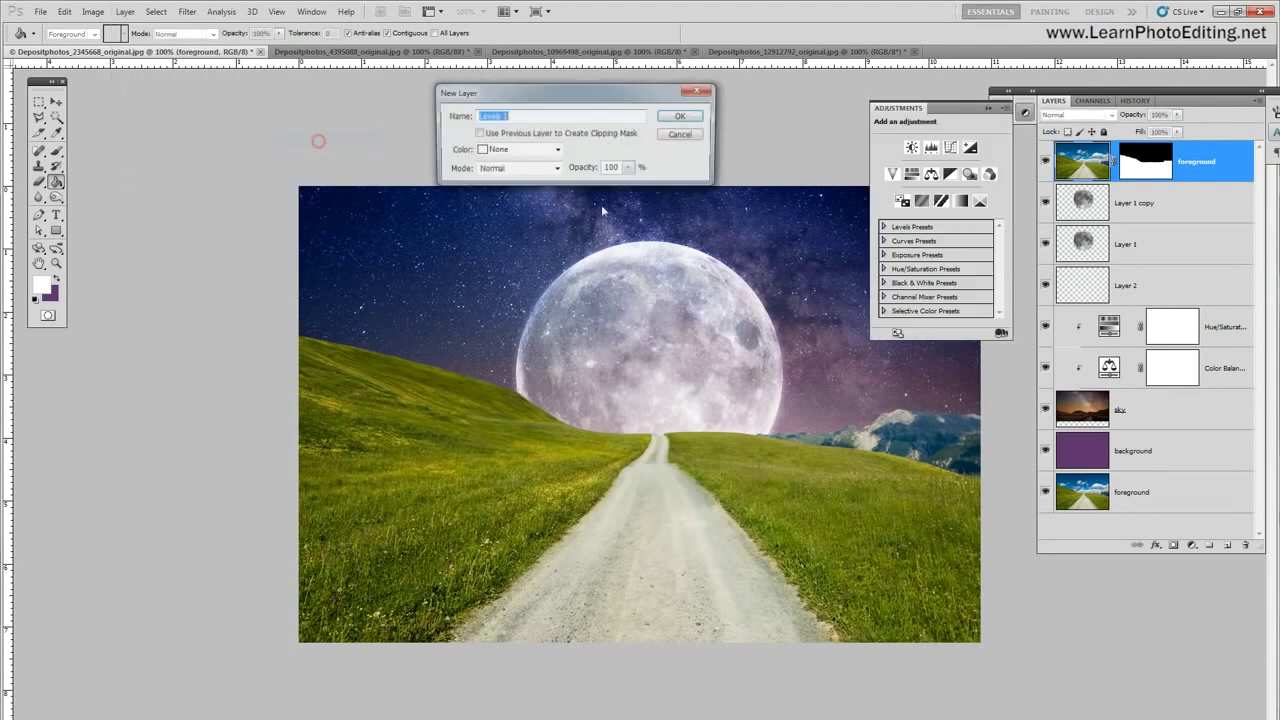
click(686, 116)
right_click(1210, 165)
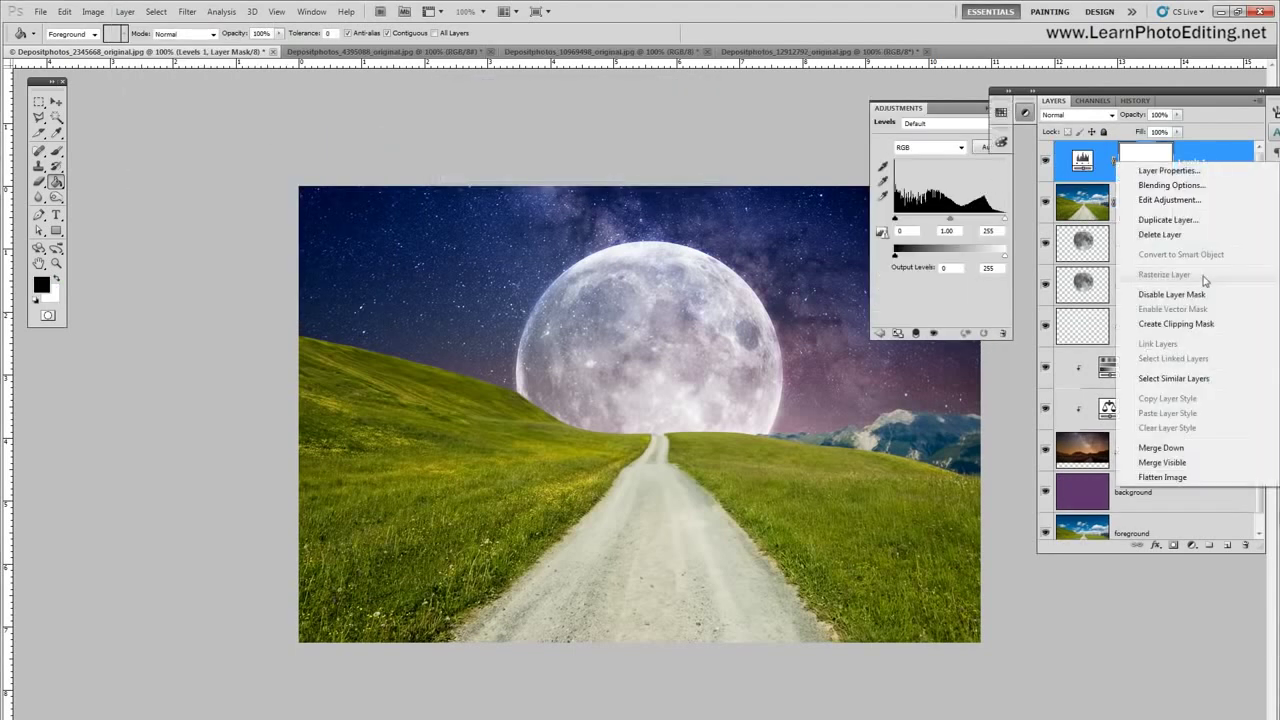
click(1182, 325)
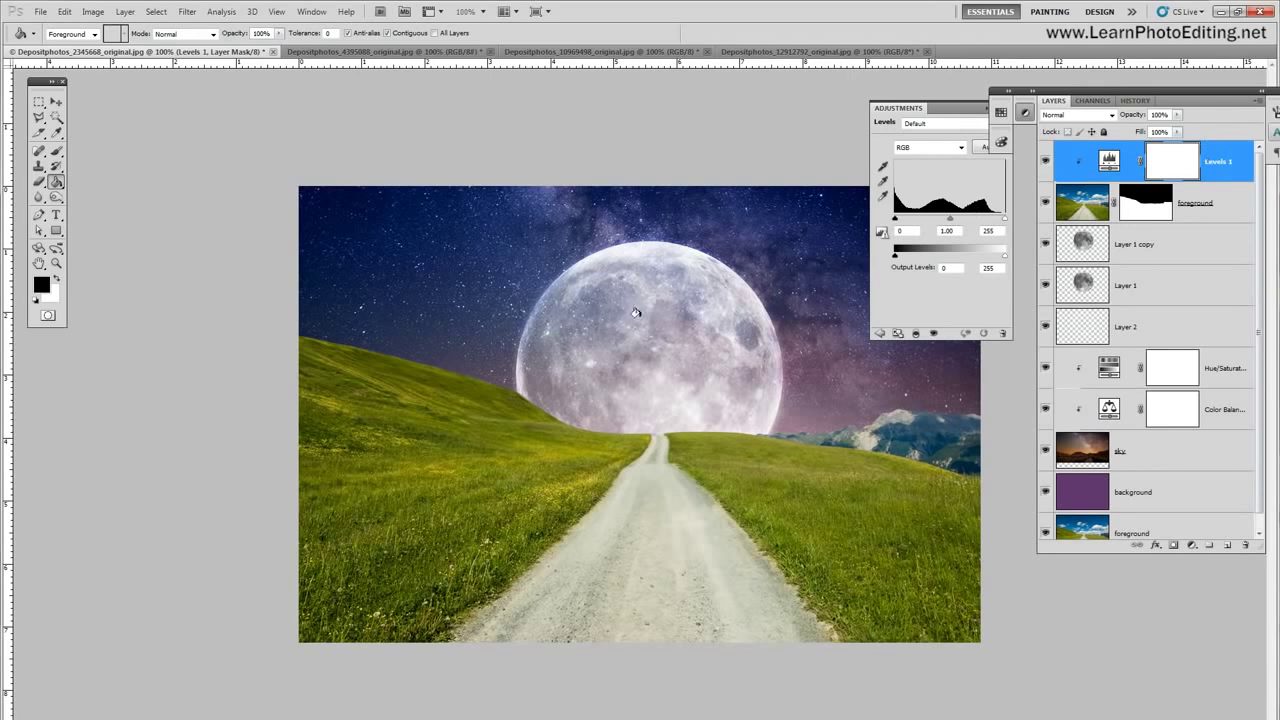
Step: Fill the Levels layer mask with black and brush white over part of the distant mountains
click(486, 318)
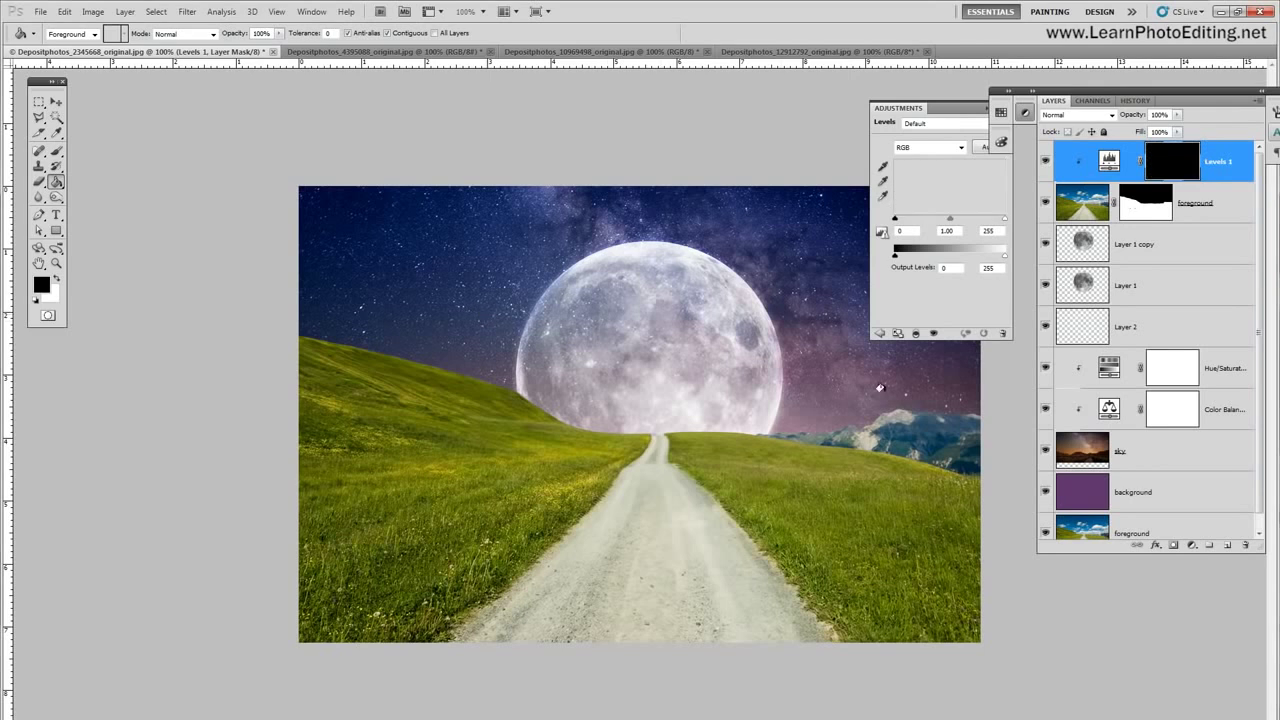
click(56, 151)
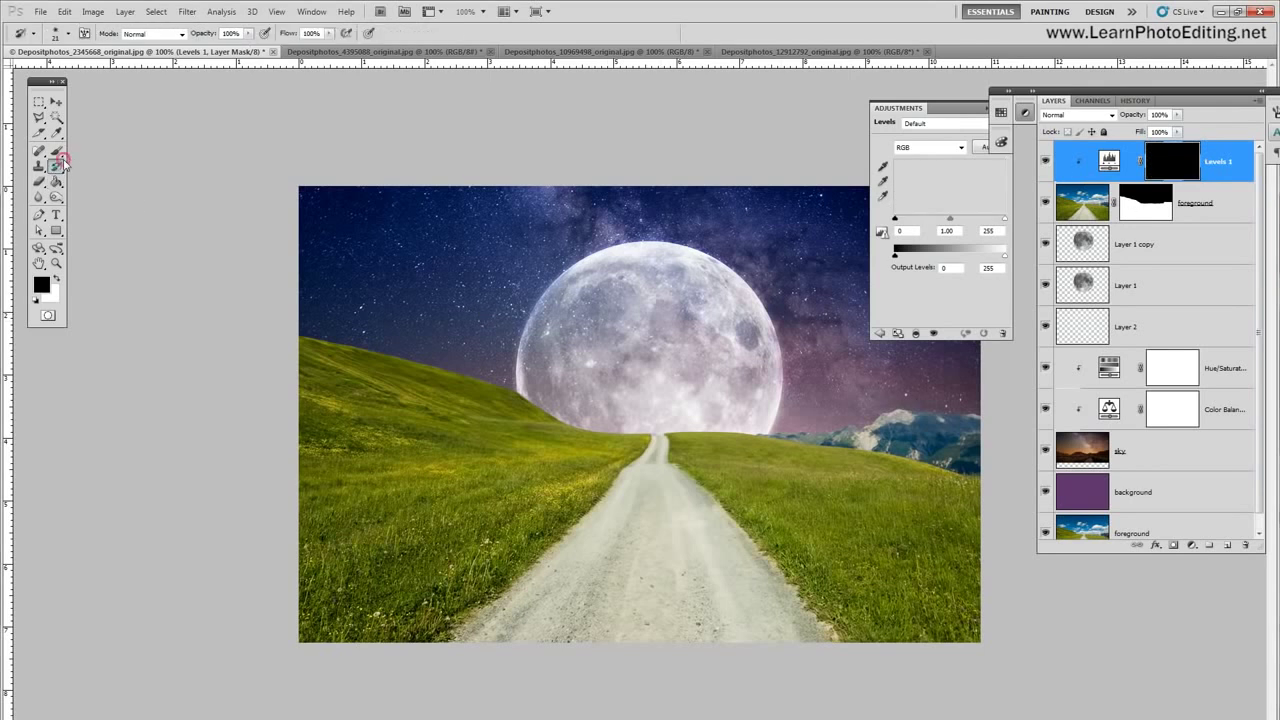
click(56, 278)
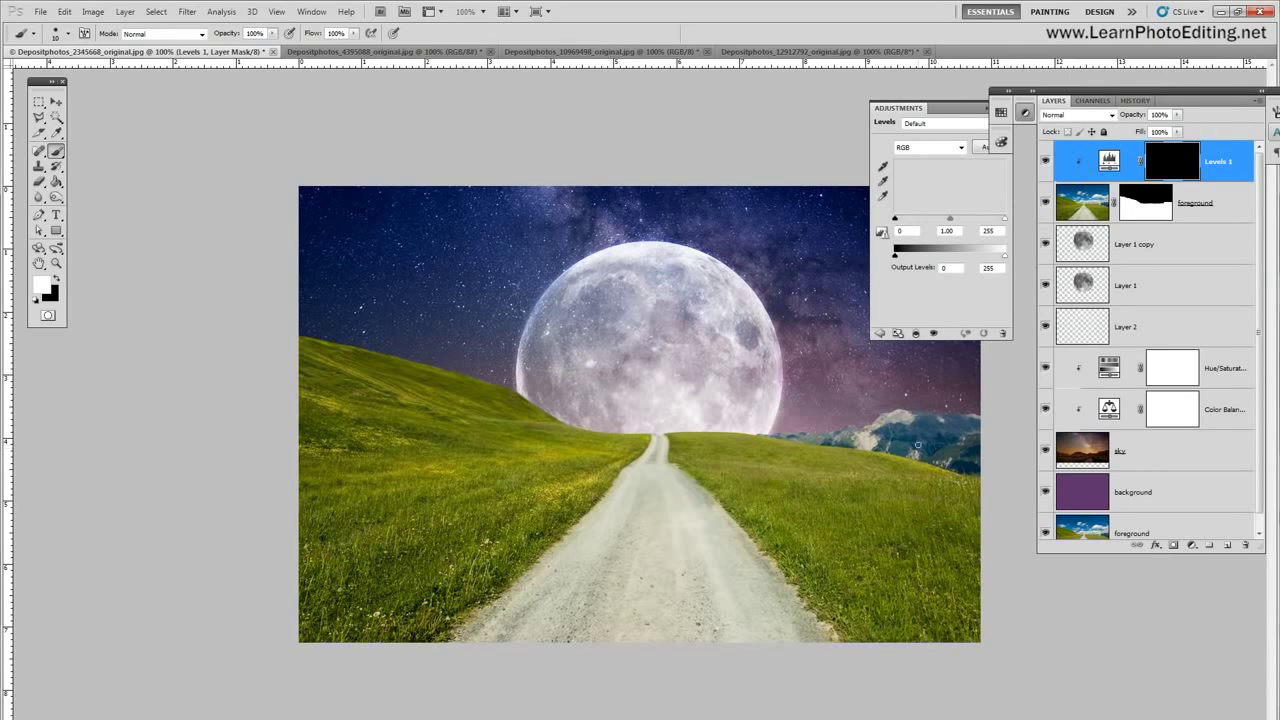
click(276, 11)
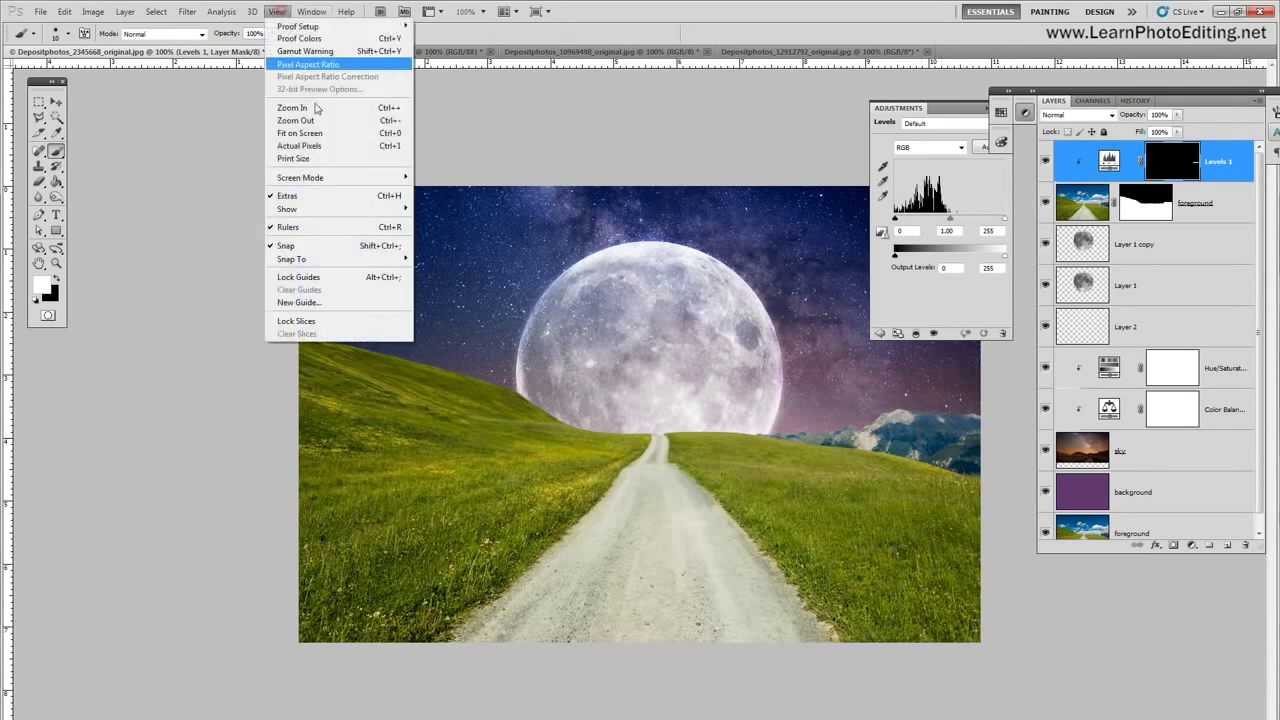
click(311, 11)
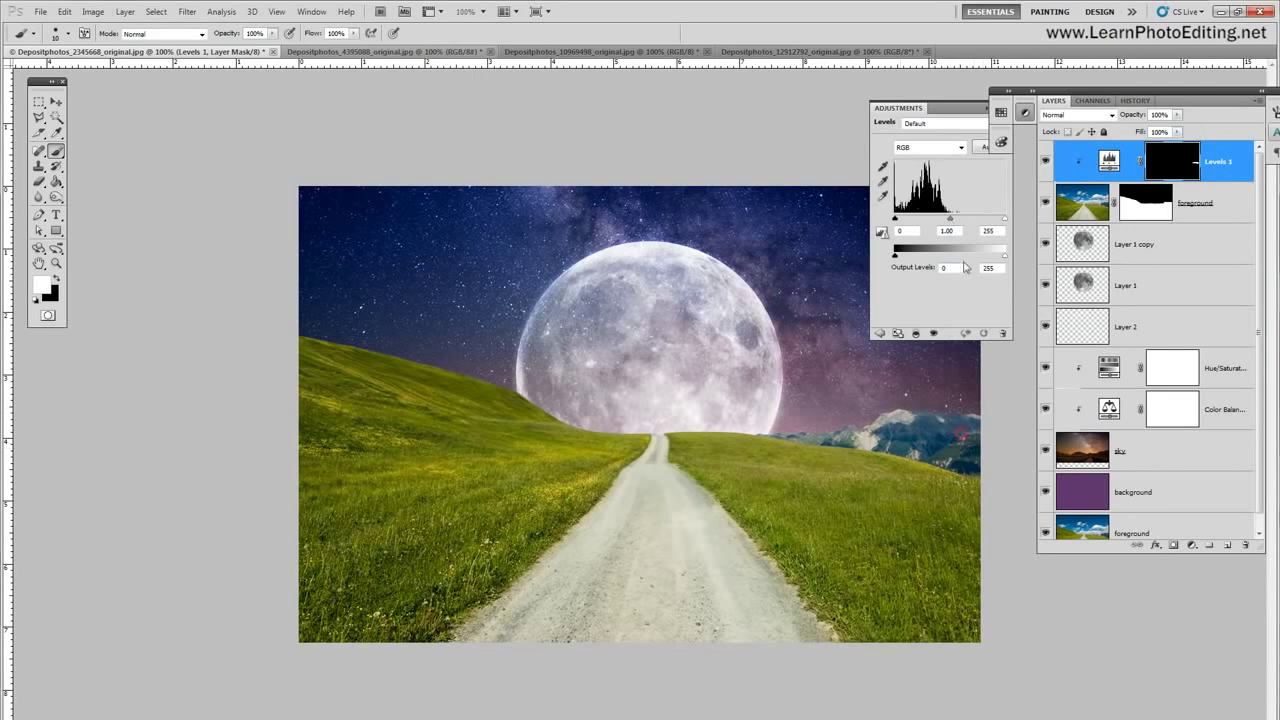
Step: Set the Levels midtone input to 0.50 and brush white on its mask over the rest of the distant mountains
drag(950, 219, 968, 220)
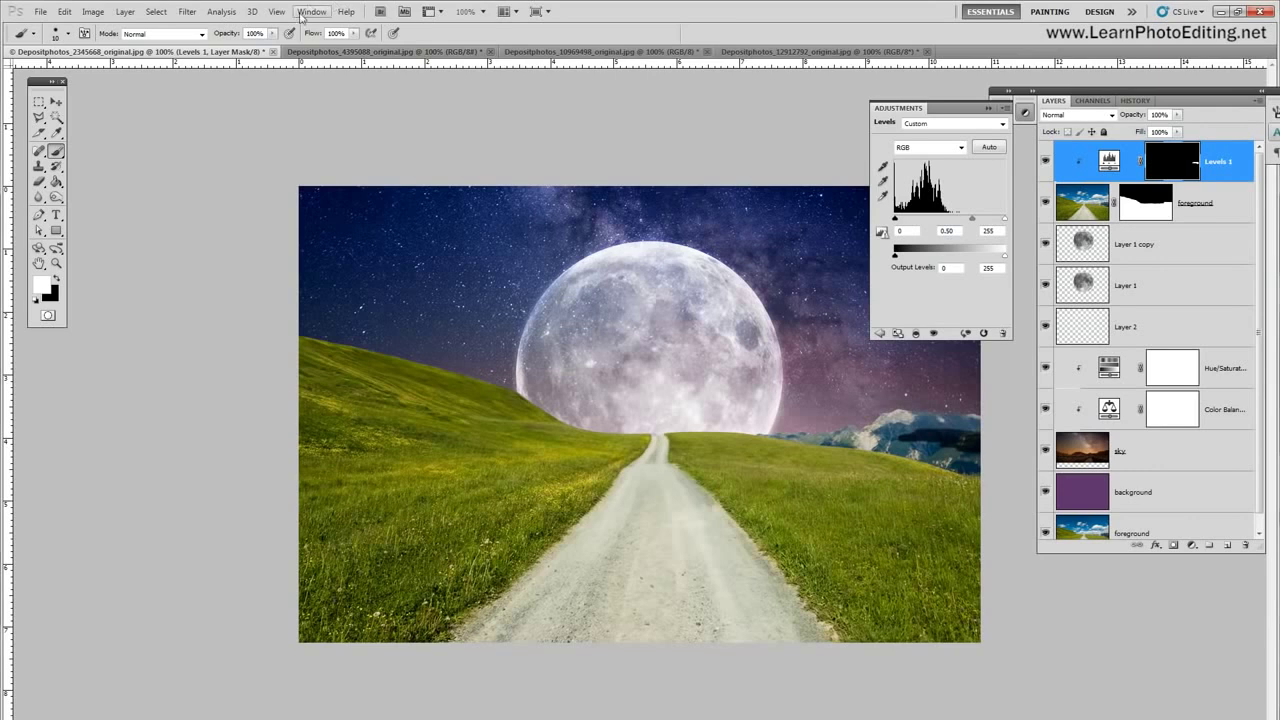
click(276, 11)
click(295, 107)
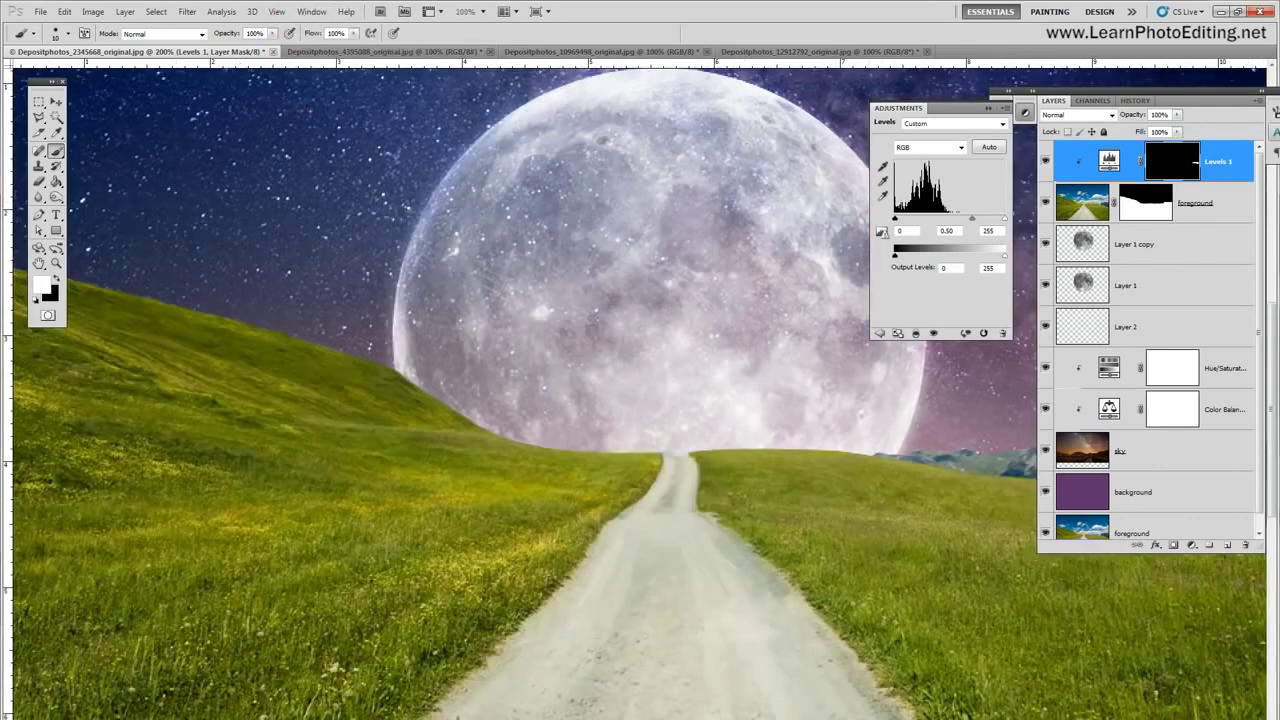
scroll(957, 677, right, 10)
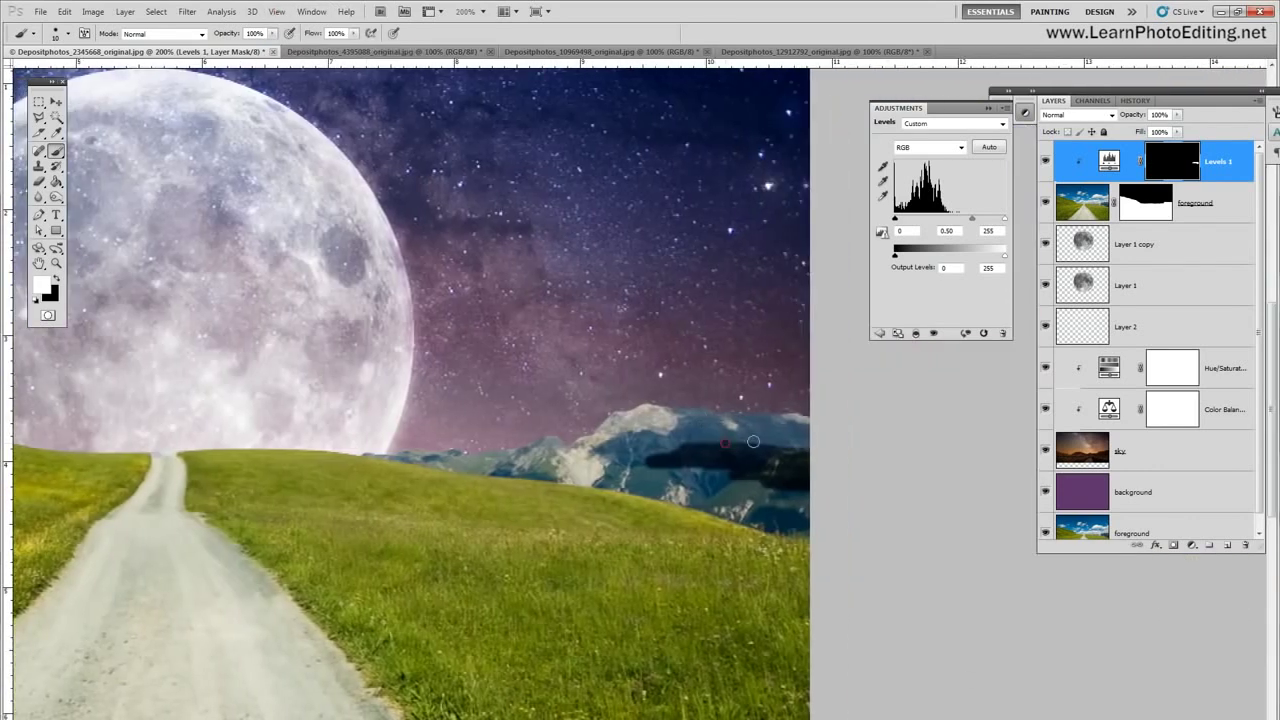
mouse_move(753, 441)
mouse_down()
mouse_move(805, 452)
mouse_move(705, 431)
mouse_move(728, 438)
mouse_move(703, 445)
mouse_move(783, 444)
mouse_move(641, 465)
mouse_move(639, 443)
mouse_move(617, 441)
mouse_move(702, 416)
mouse_move(741, 430)
mouse_move(727, 418)
mouse_move(808, 426)
mouse_move(785, 430)
mouse_move(808, 437)
mouse_move(775, 510)
mouse_move(793, 511)
mouse_move(752, 506)
mouse_move(768, 490)
mouse_move(714, 484)
mouse_up()
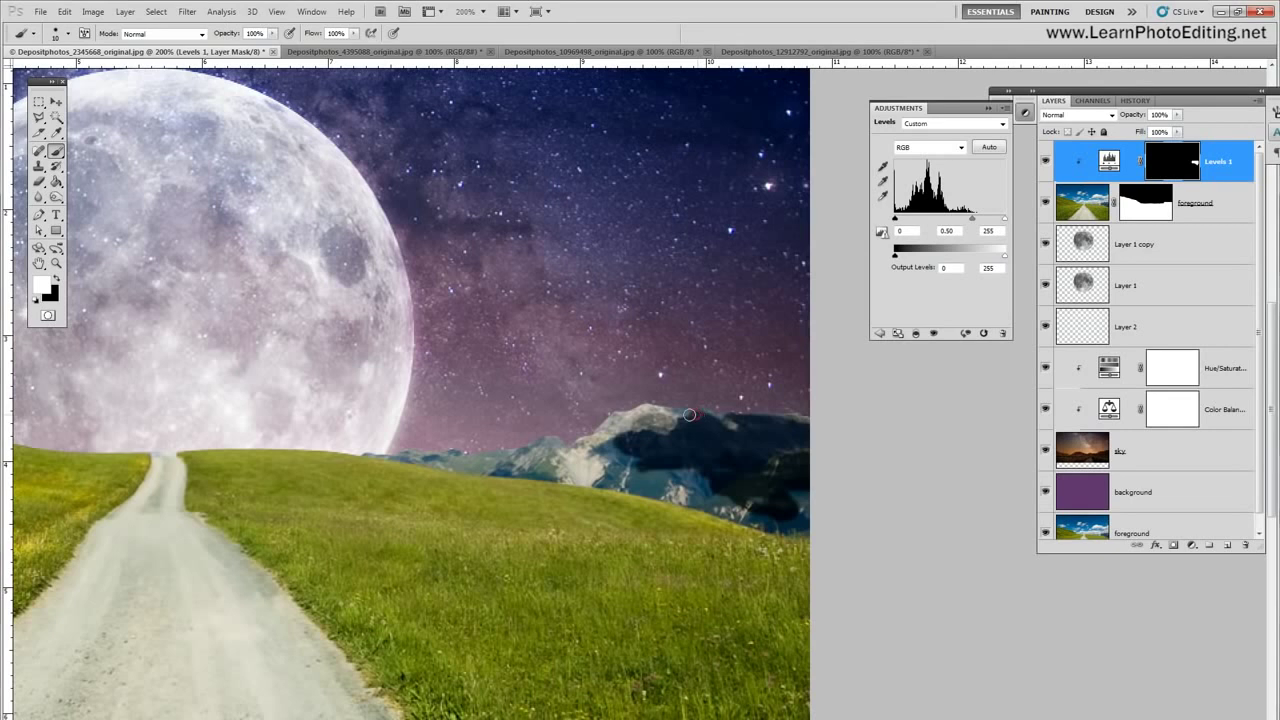
drag(673, 415, 662, 414)
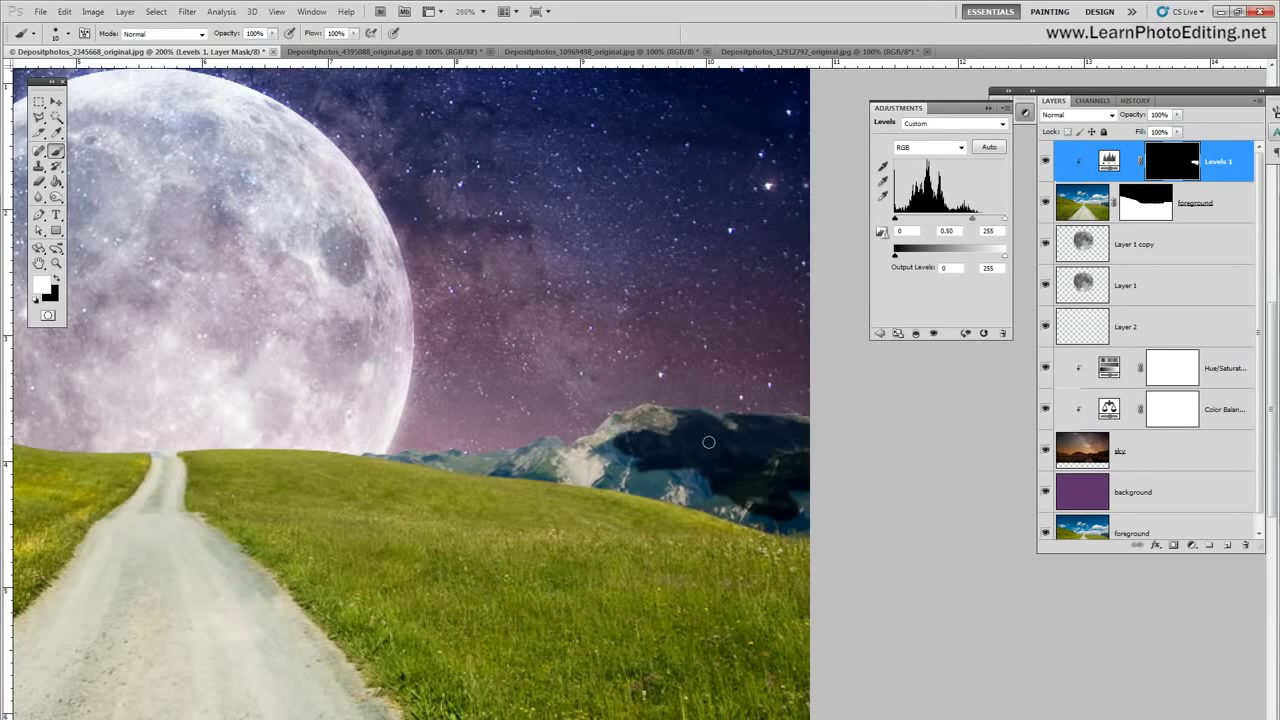
mouse_move(675, 417)
mouse_down()
mouse_move(765, 418)
mouse_move(678, 397)
mouse_move(686, 413)
mouse_move(581, 423)
mouse_move(623, 425)
mouse_move(601, 415)
mouse_move(552, 445)
mouse_move(591, 431)
mouse_move(364, 449)
mouse_move(661, 491)
mouse_move(779, 527)
mouse_move(809, 492)
mouse_up()
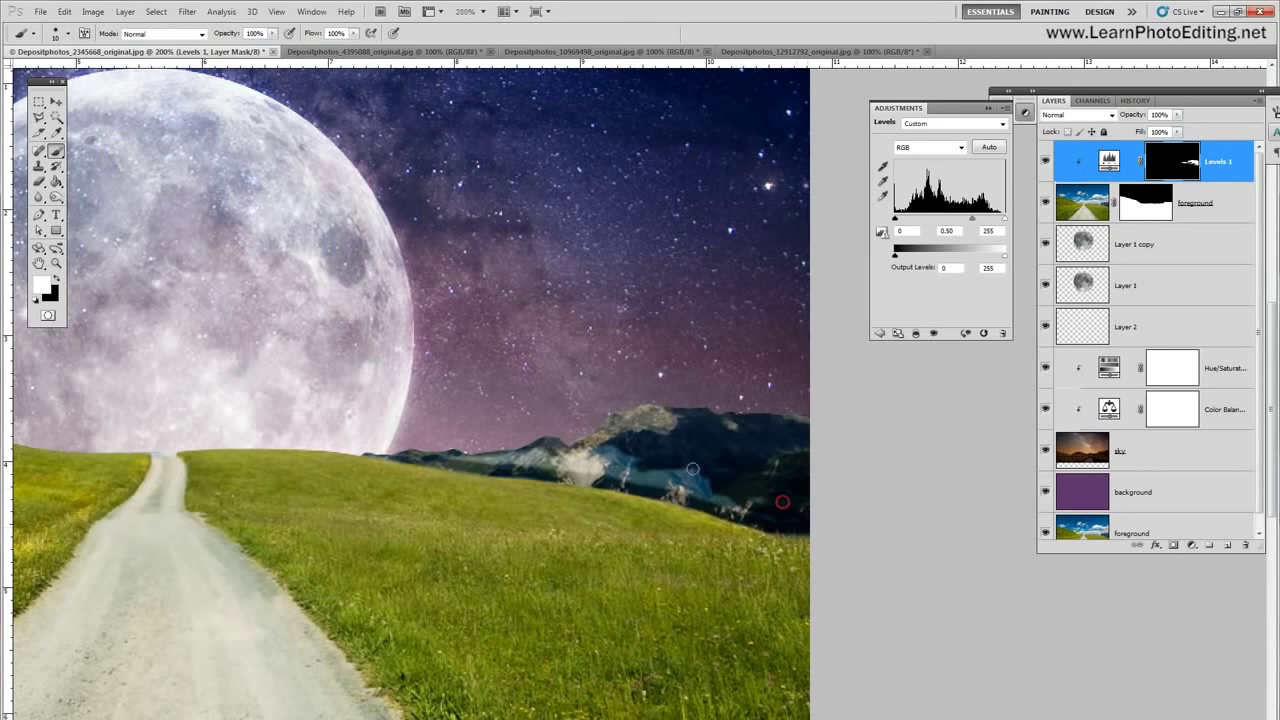
drag(552, 456, 408, 449)
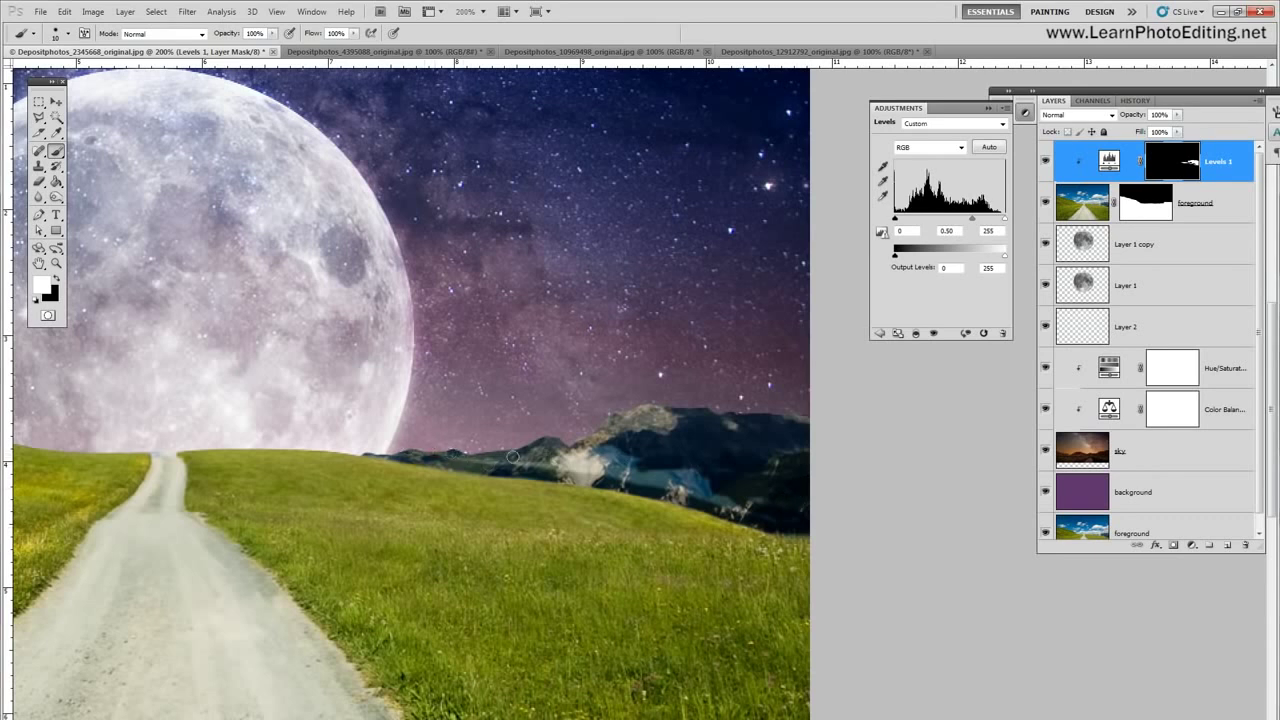
mouse_move(512, 456)
mouse_down()
mouse_move(611, 463)
mouse_move(540, 453)
mouse_move(600, 452)
mouse_move(543, 467)
mouse_move(629, 479)
mouse_move(610, 450)
mouse_up()
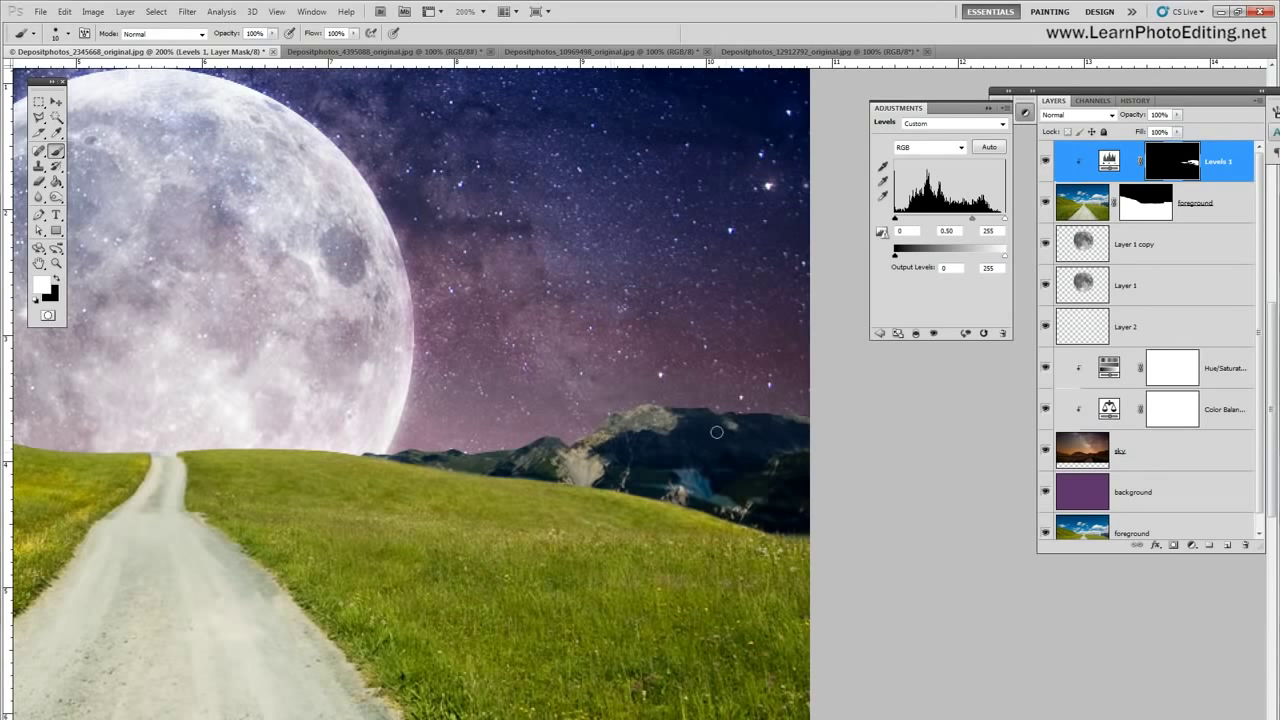
mouse_move(670, 481)
mouse_down()
mouse_move(753, 508)
mouse_move(682, 471)
mouse_up()
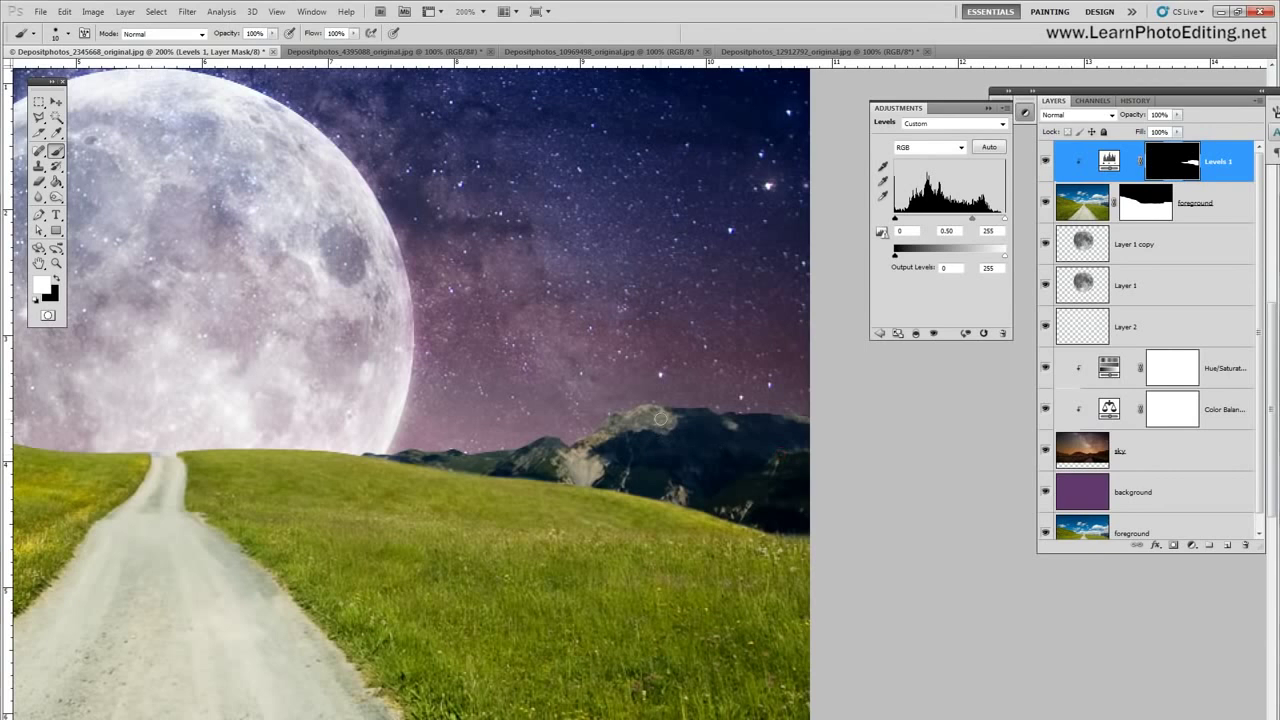
click(277, 11)
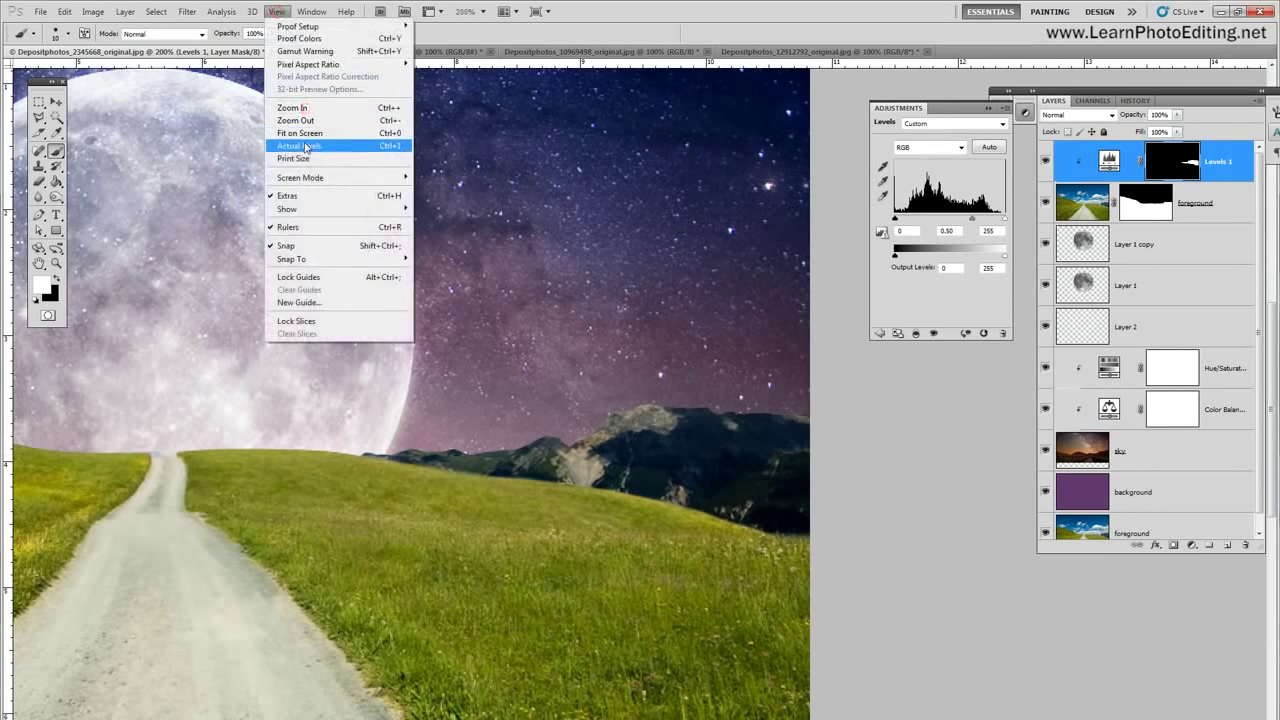
click(302, 145)
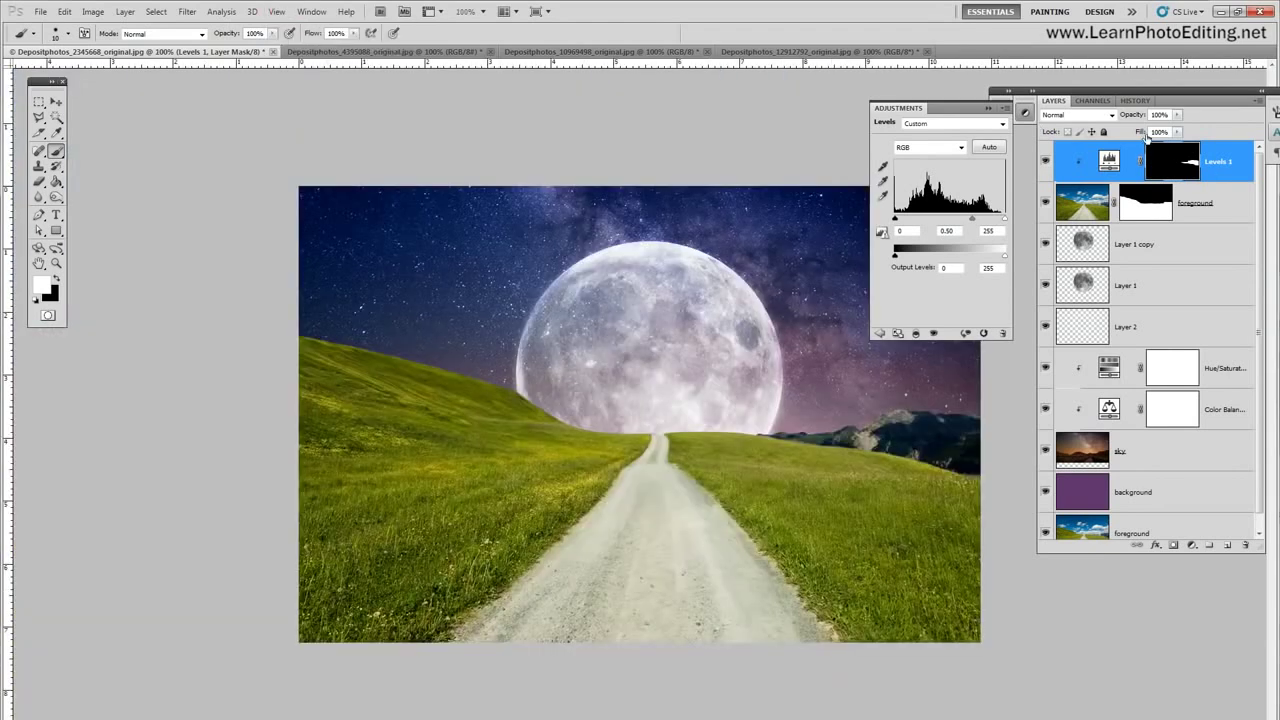
Step: Set the Levels layer's midtone input to 0.76 and white input to 244, and toggle its visibility to compare
drag(1115, 93, 1126, 81)
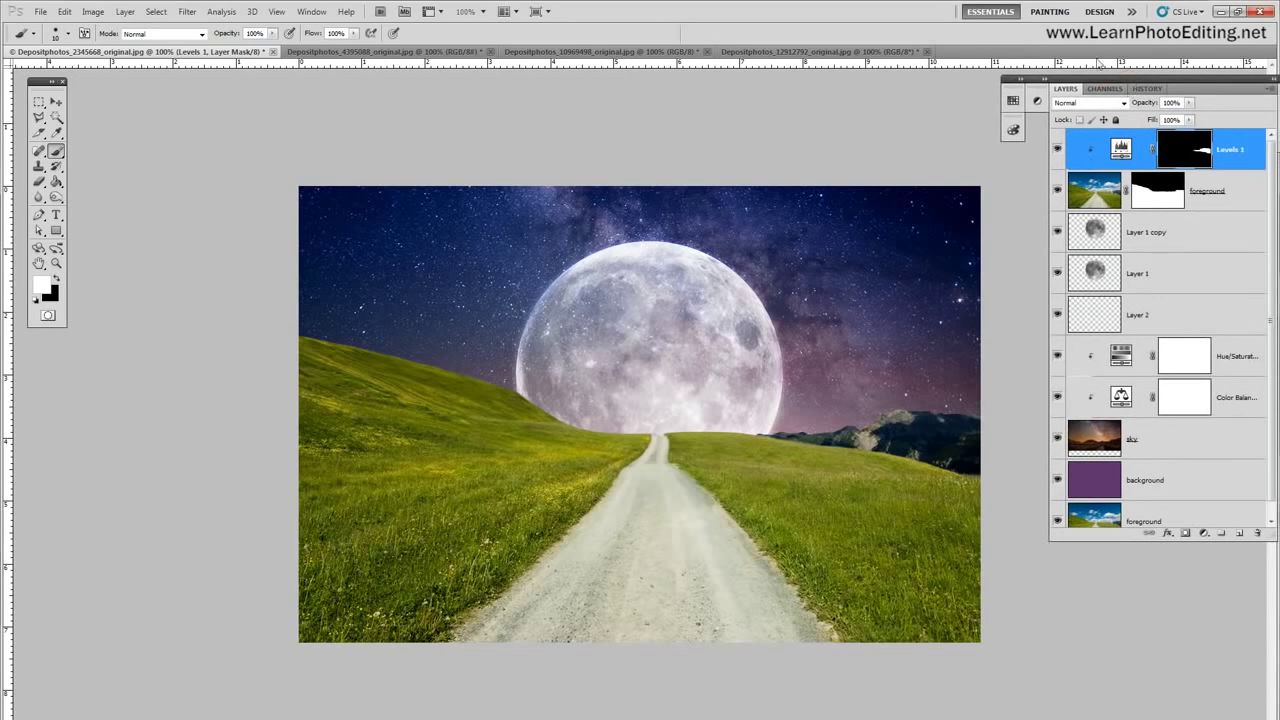
drag(1096, 86, 1010, 124)
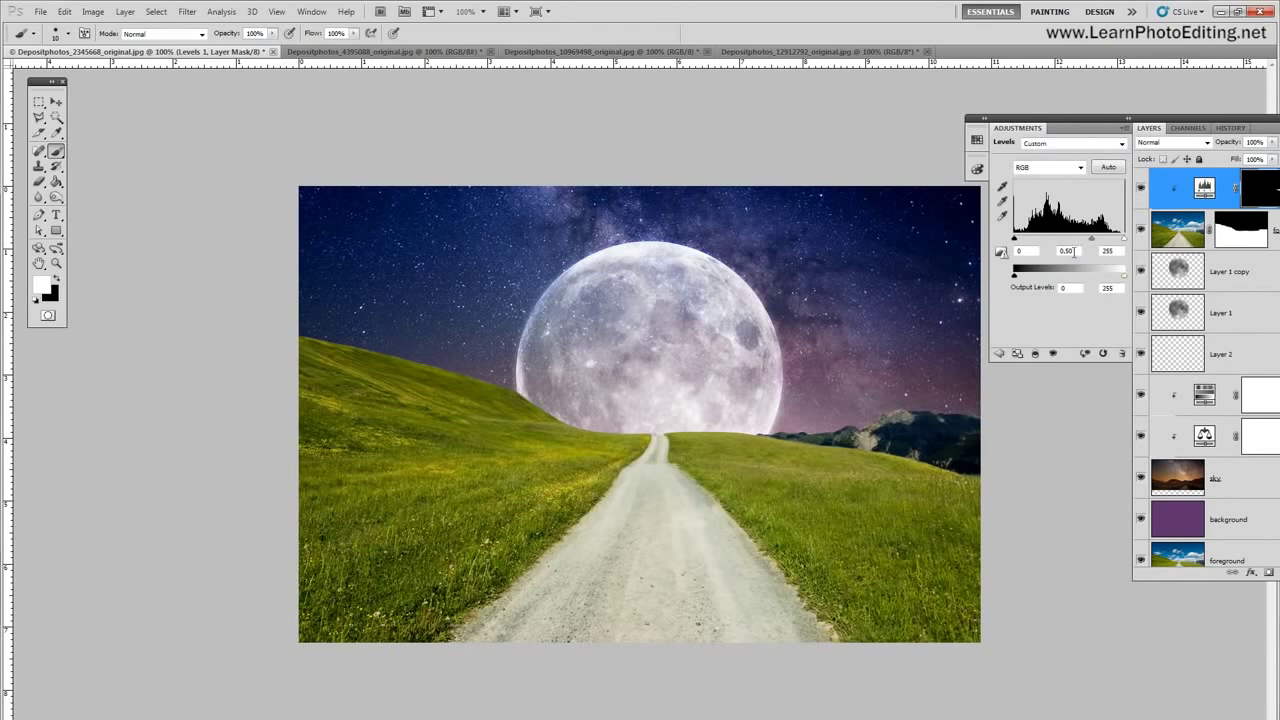
drag(1092, 241, 1080, 243)
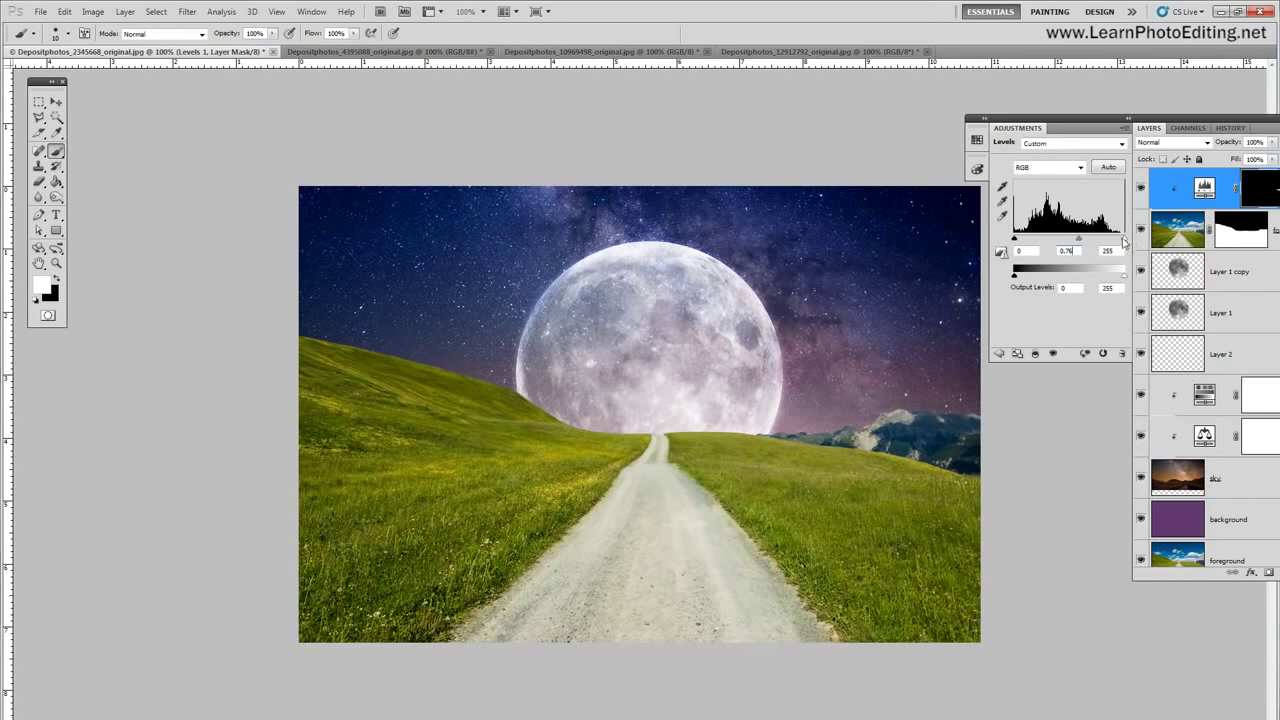
mouse_move(1124, 240)
mouse_down()
mouse_move(1108, 243)
mouse_move(1125, 243)
mouse_up()
click(1119, 240)
drag(1015, 243, 969, 243)
click(1141, 189)
click(1141, 189)
drag(1186, 121, 1156, 95)
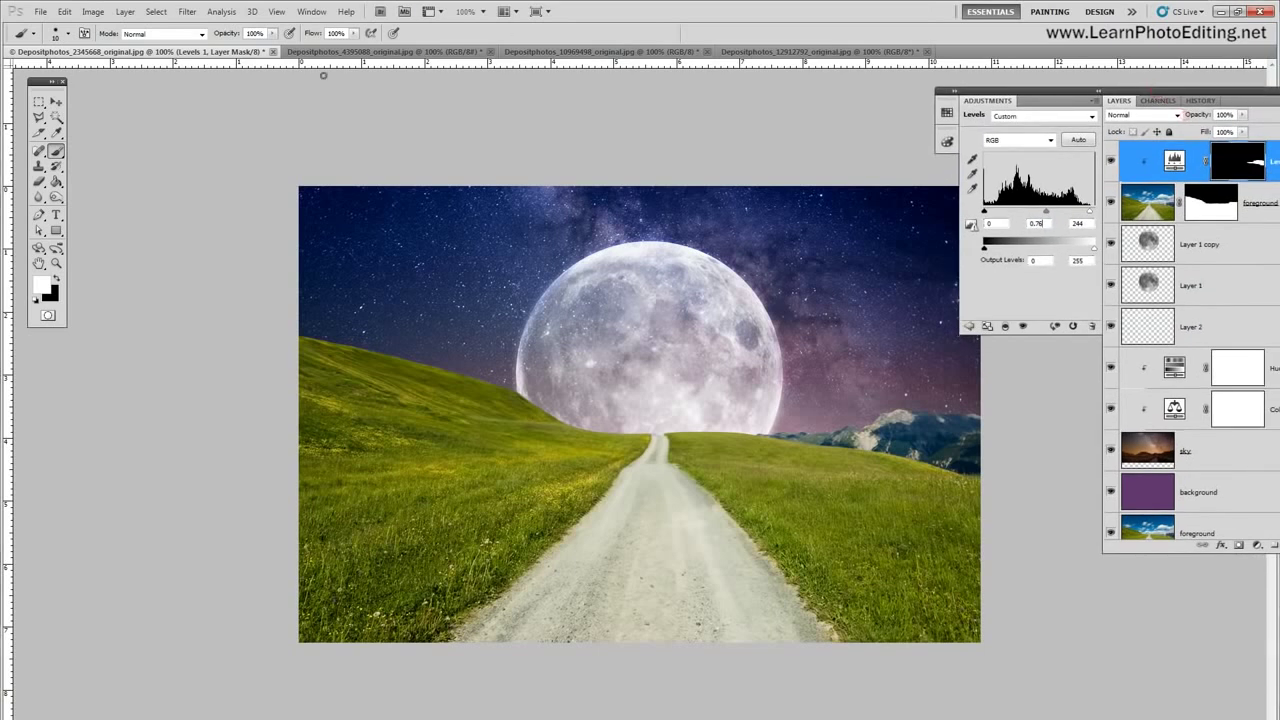
Step: Add a Hue/Saturation adjustment layer above the Levels layer and clip it to the masked foreground layer
click(124, 11)
mouse_move(173, 128)
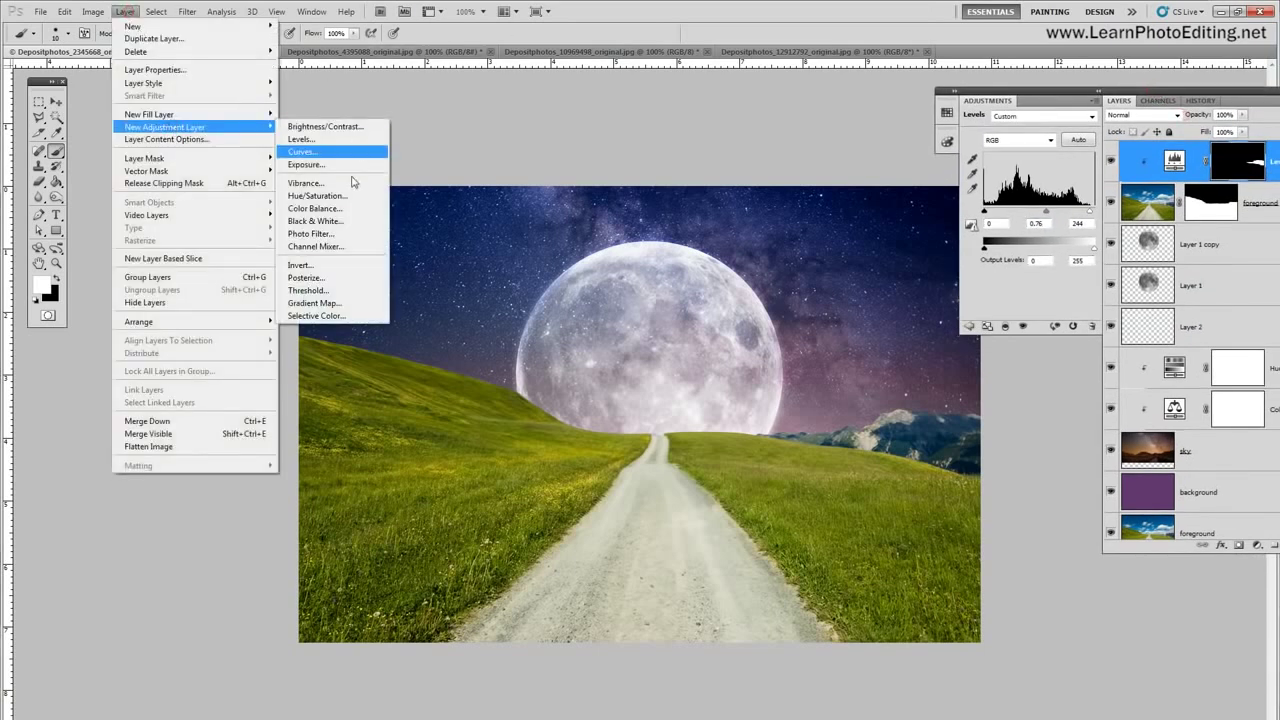
click(346, 199)
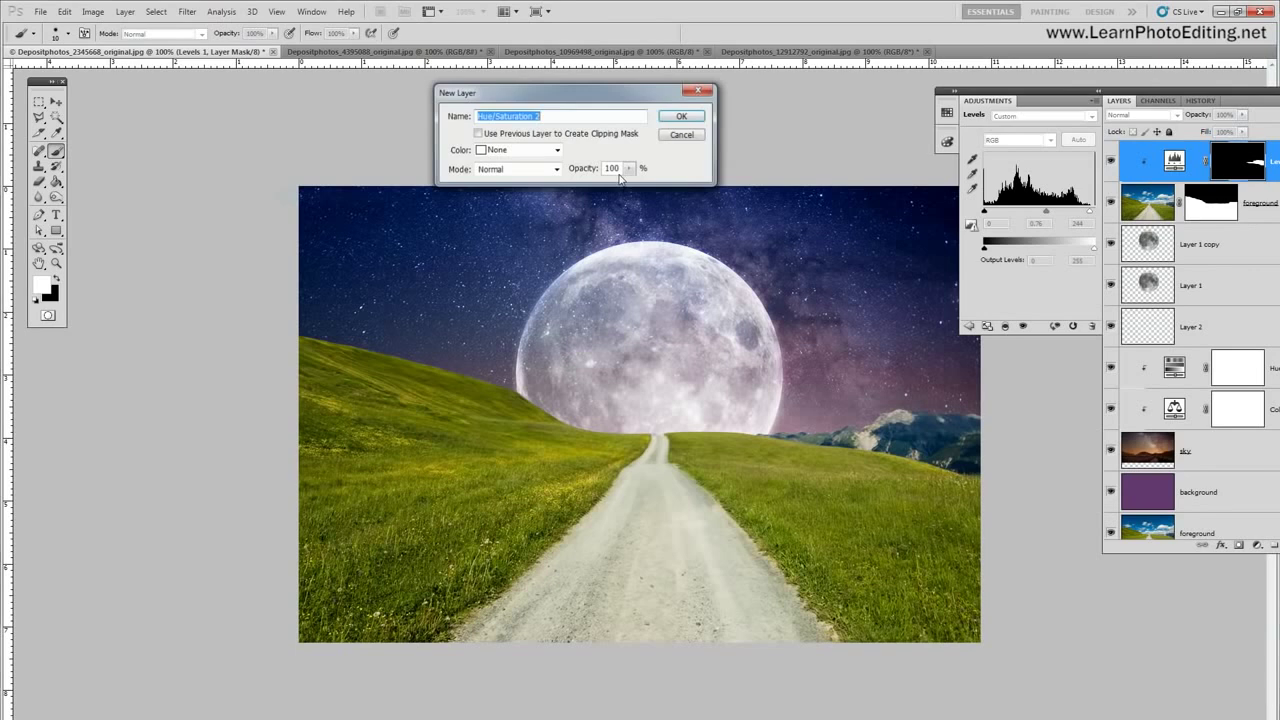
click(673, 116)
right_click(1256, 160)
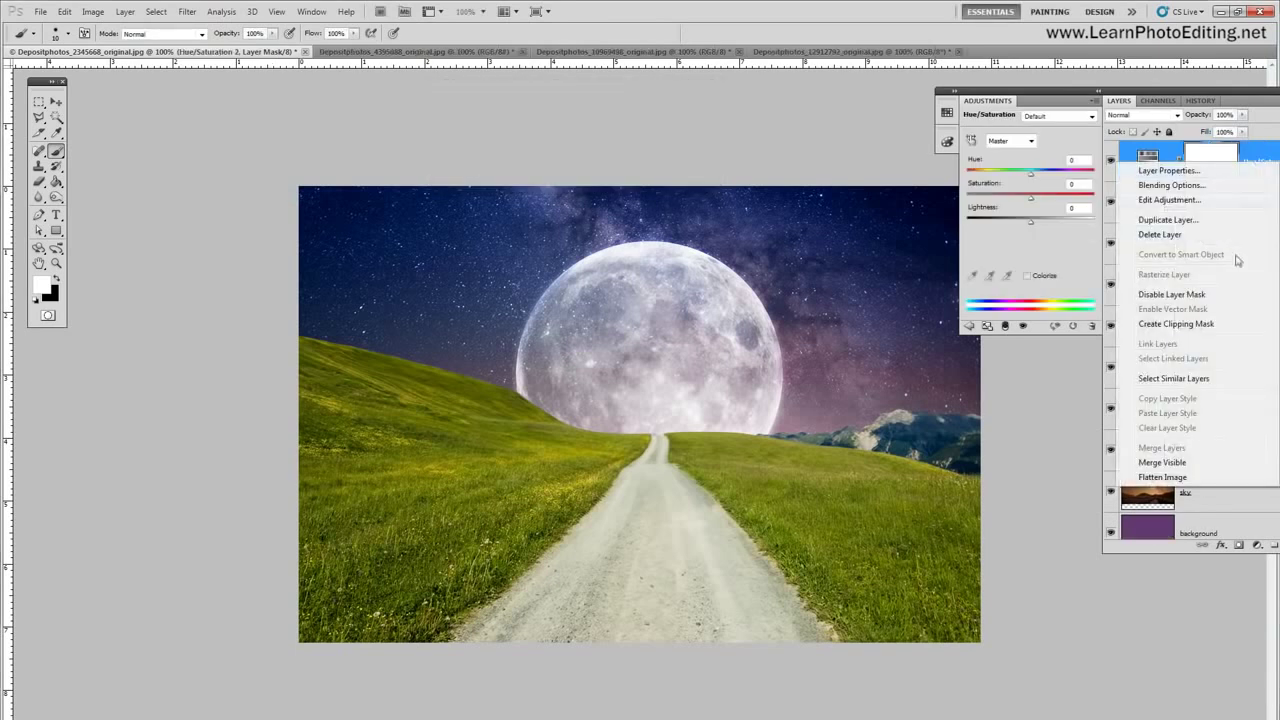
click(1178, 324)
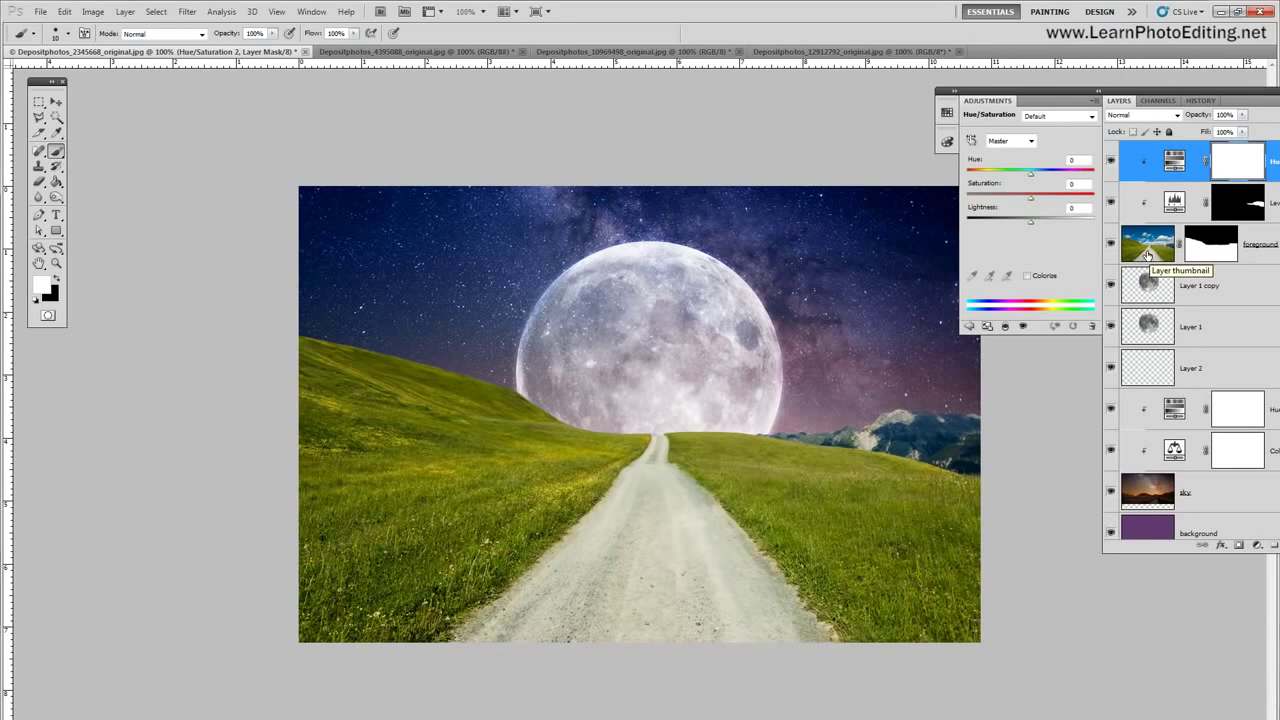
Step: Set the Saturation of the clipped Hue/Saturation layer to -40
drag(1163, 100, 1092, 80)
click(1008, 165)
text(-)
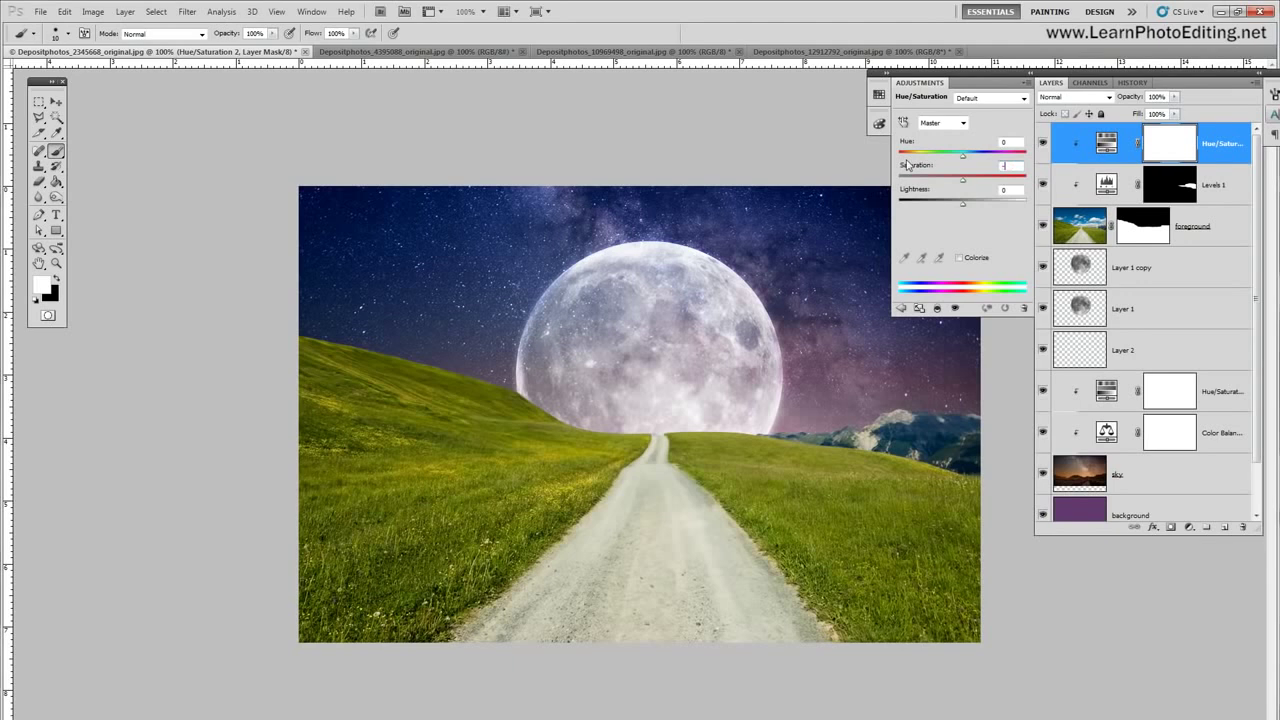
text(40)
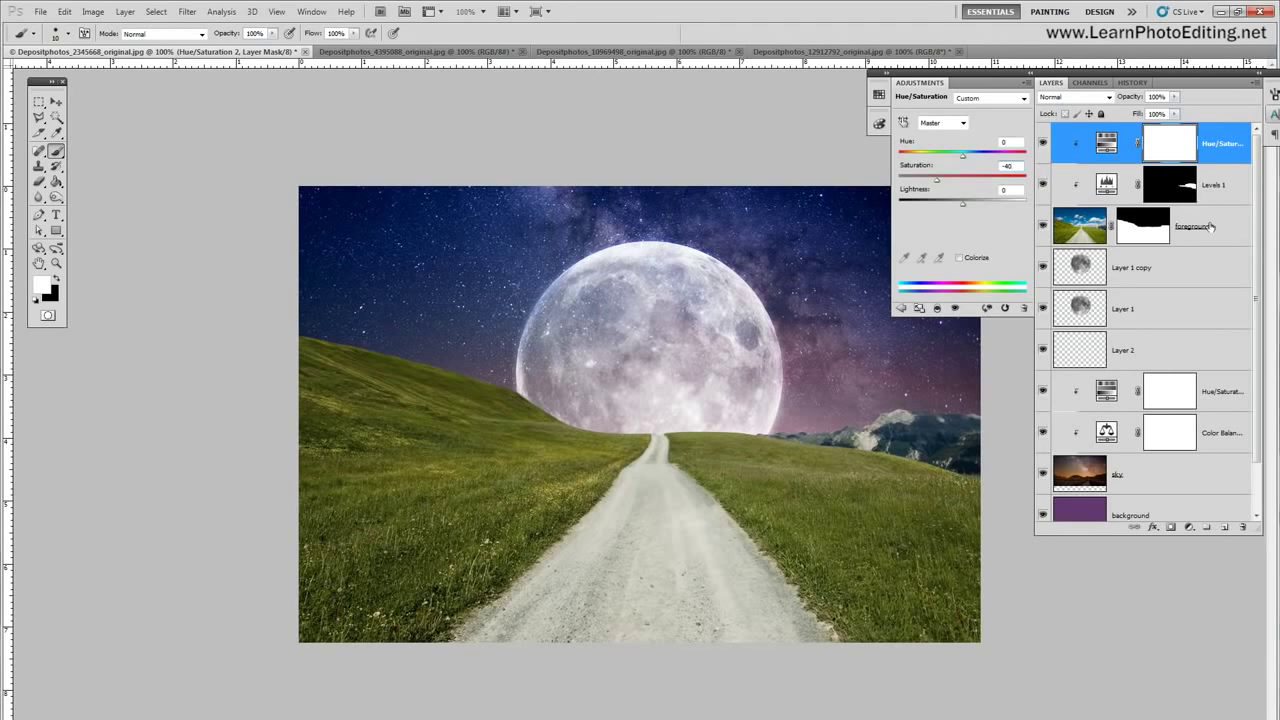
Step: Load the Levels layer's mask as a selection and add another clipped Hue/Saturation layer masked to those mountains above the existing one
click(1182, 188)
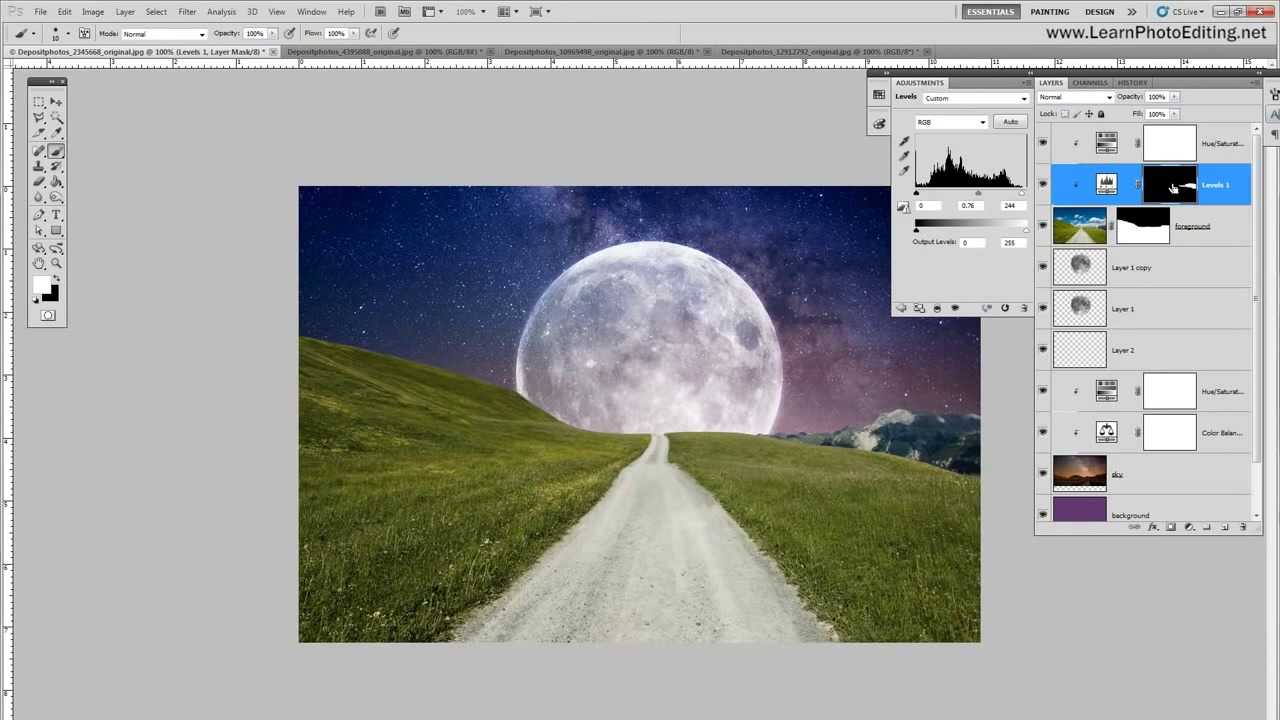
ctrl+click(1174, 188)
click(1224, 146)
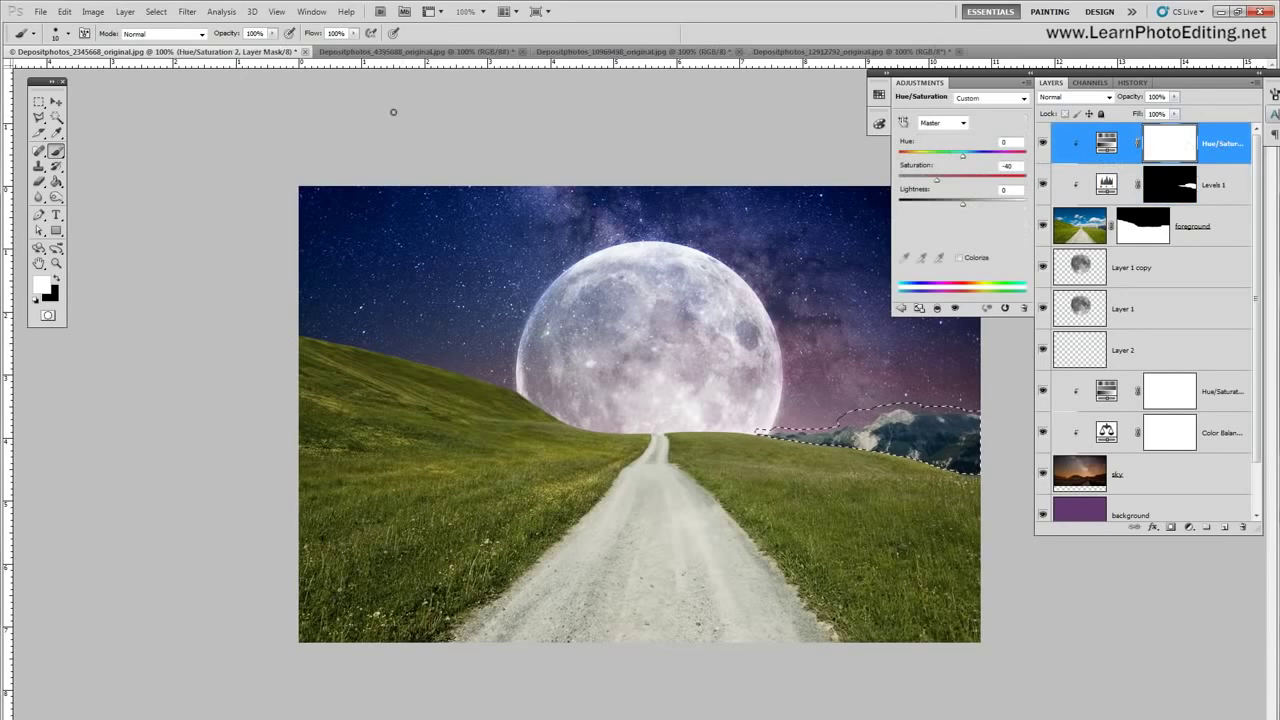
click(125, 12)
mouse_move(200, 127)
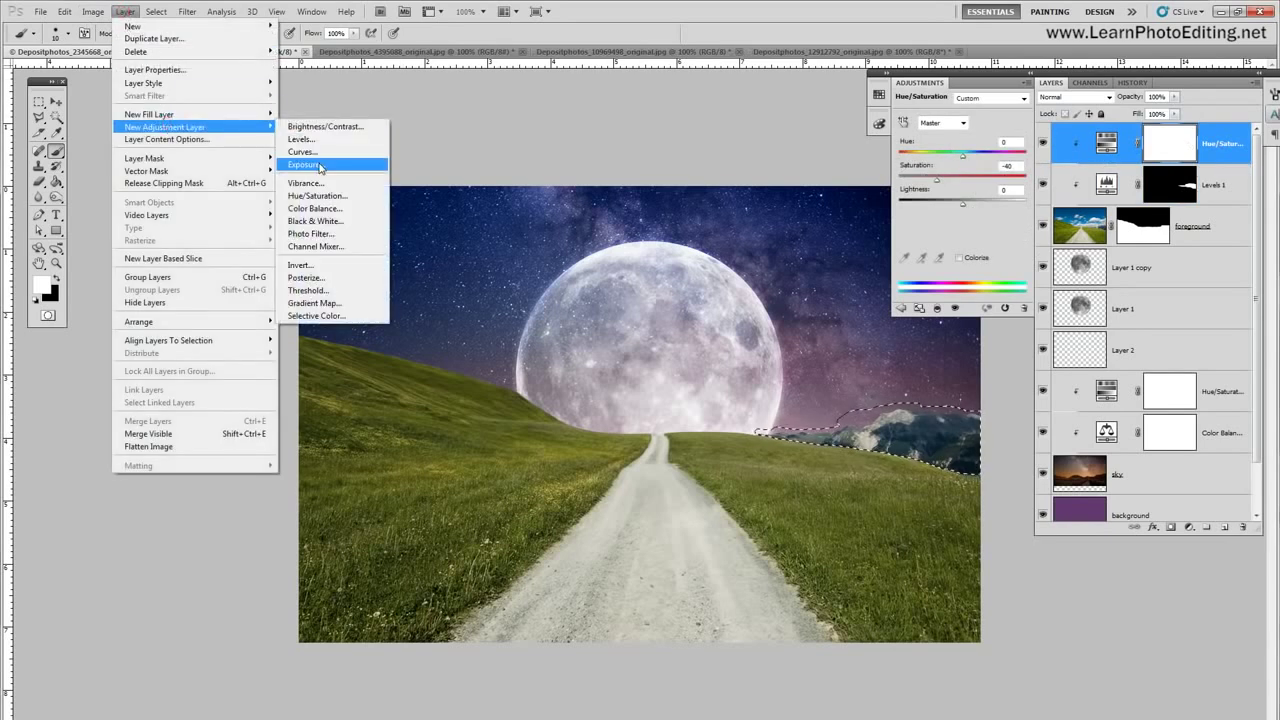
click(318, 195)
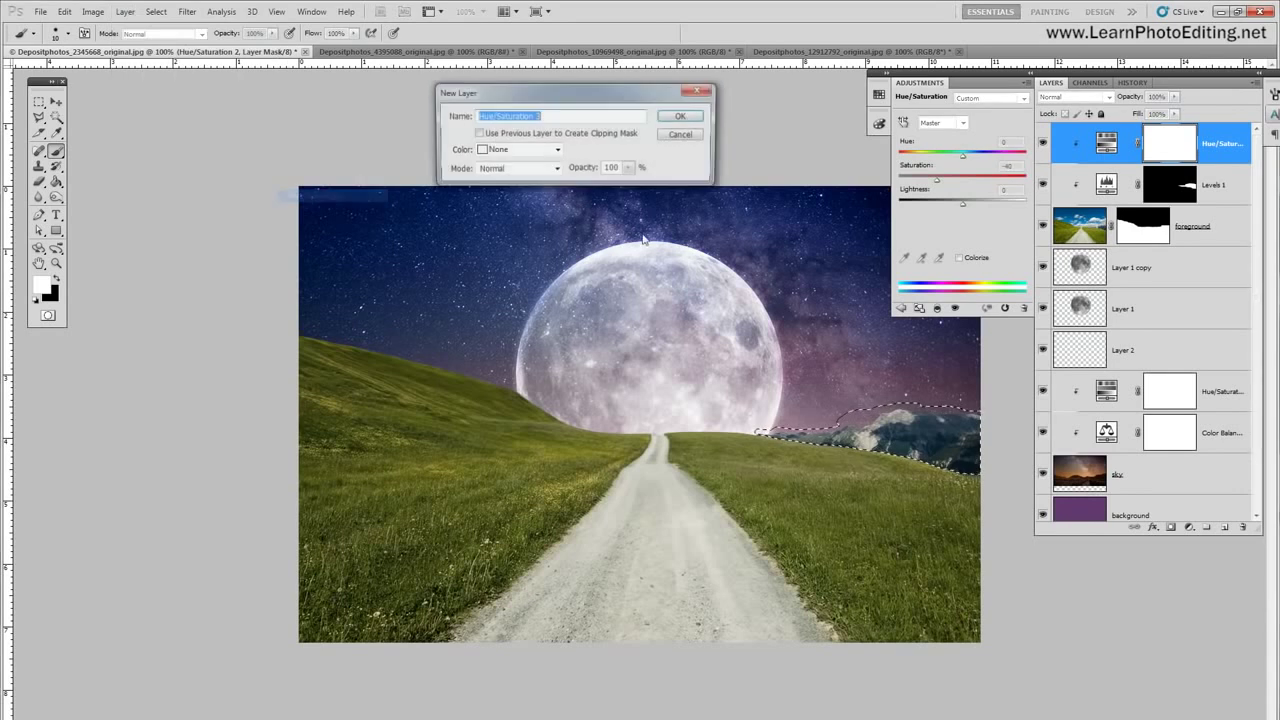
click(682, 119)
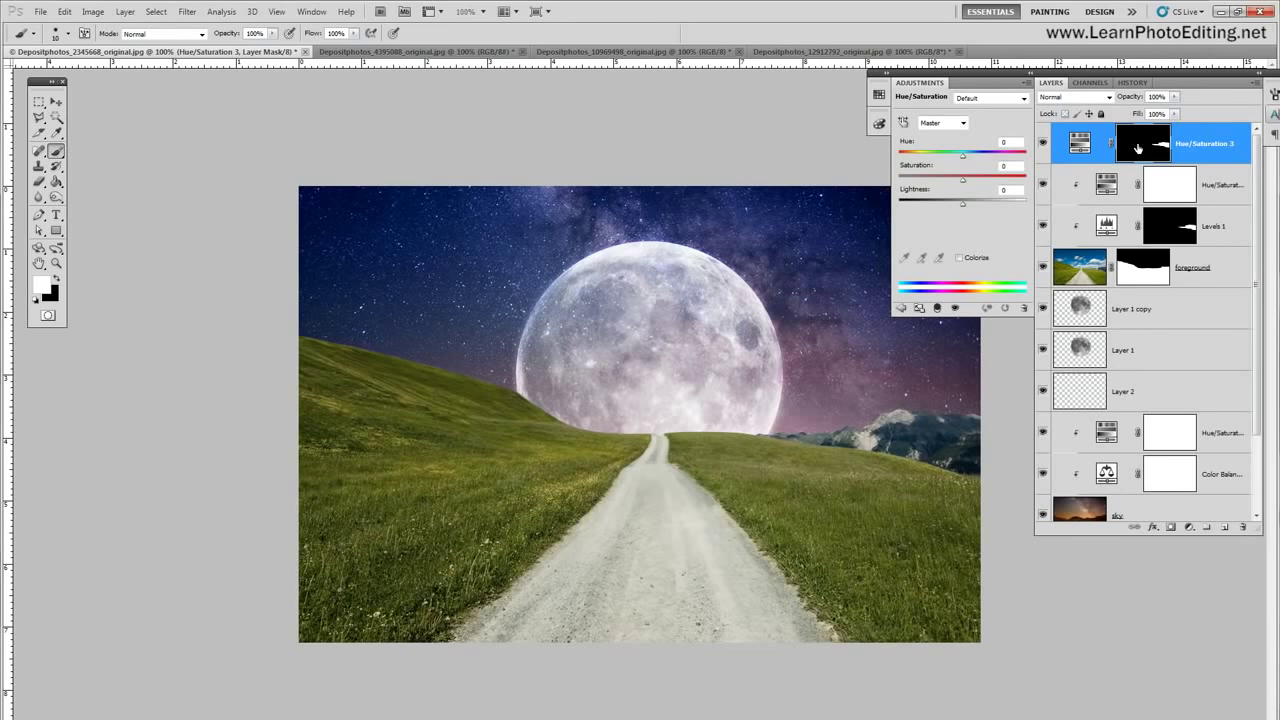
right_click(1220, 150)
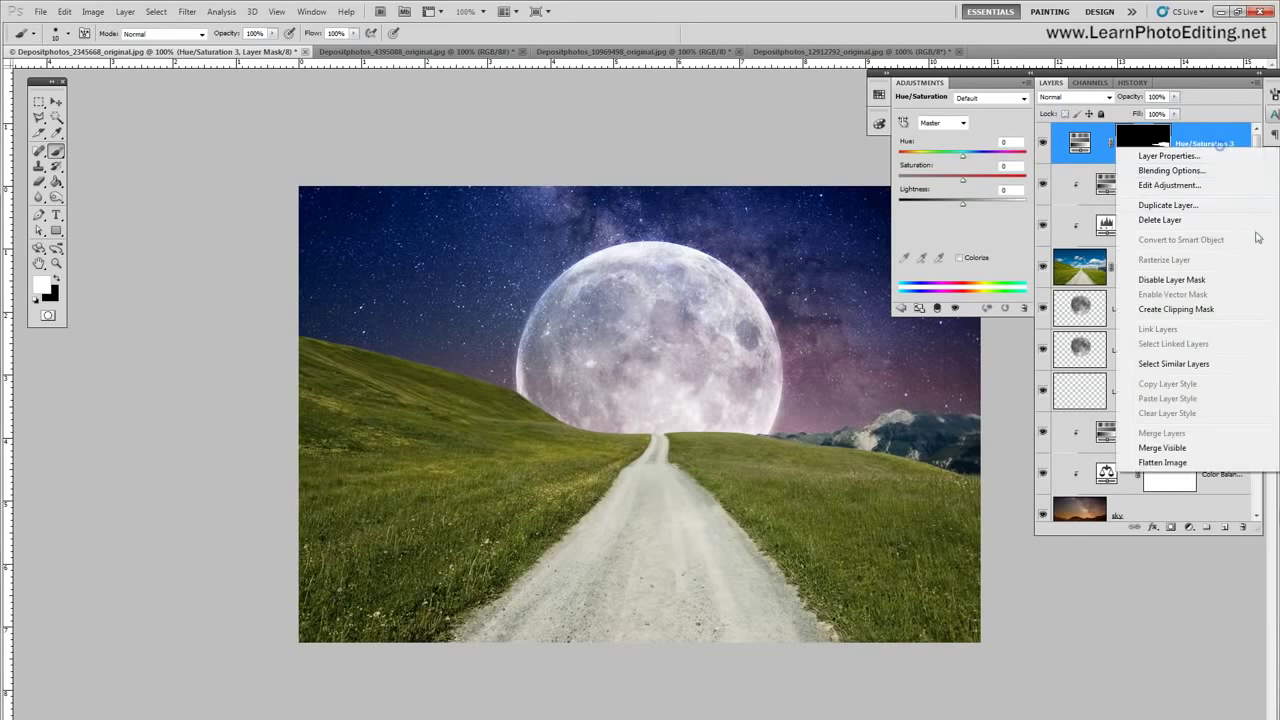
click(1175, 310)
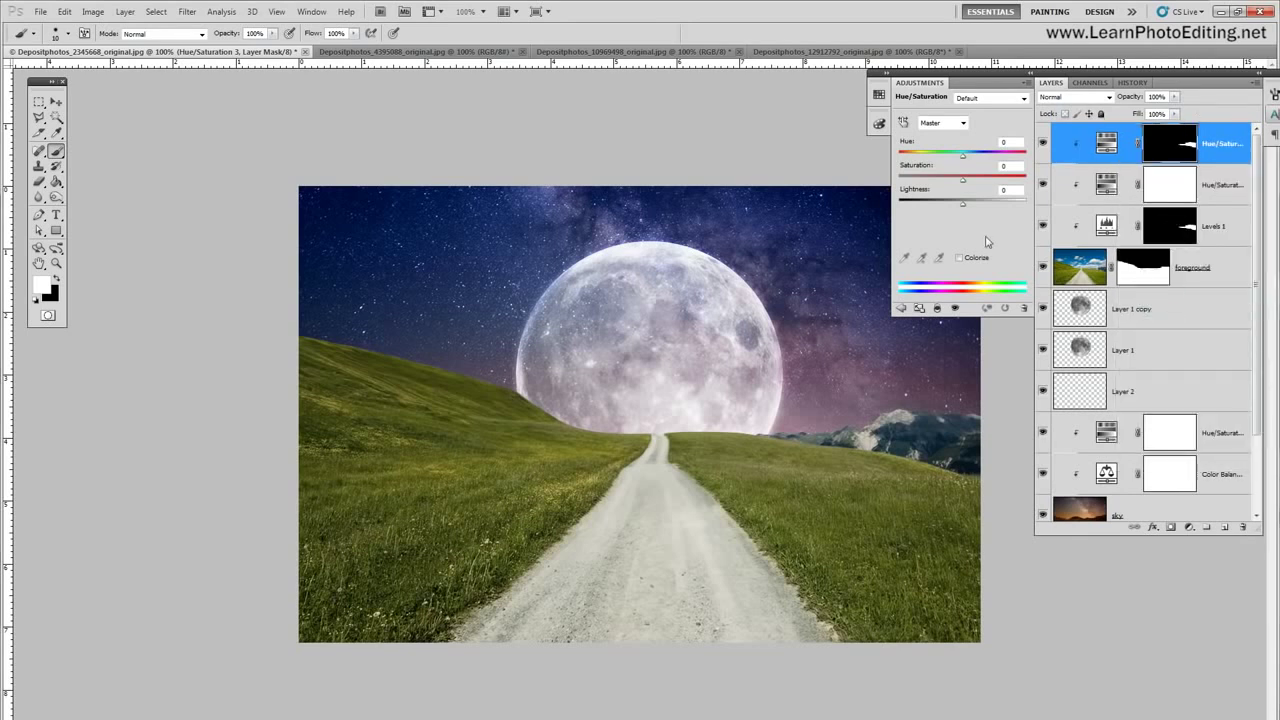
Step: Set the mountain Hue/Saturation layer's Lightness to -15 and toggle its visibility to compare the effect
click(1008, 190)
text(-15)
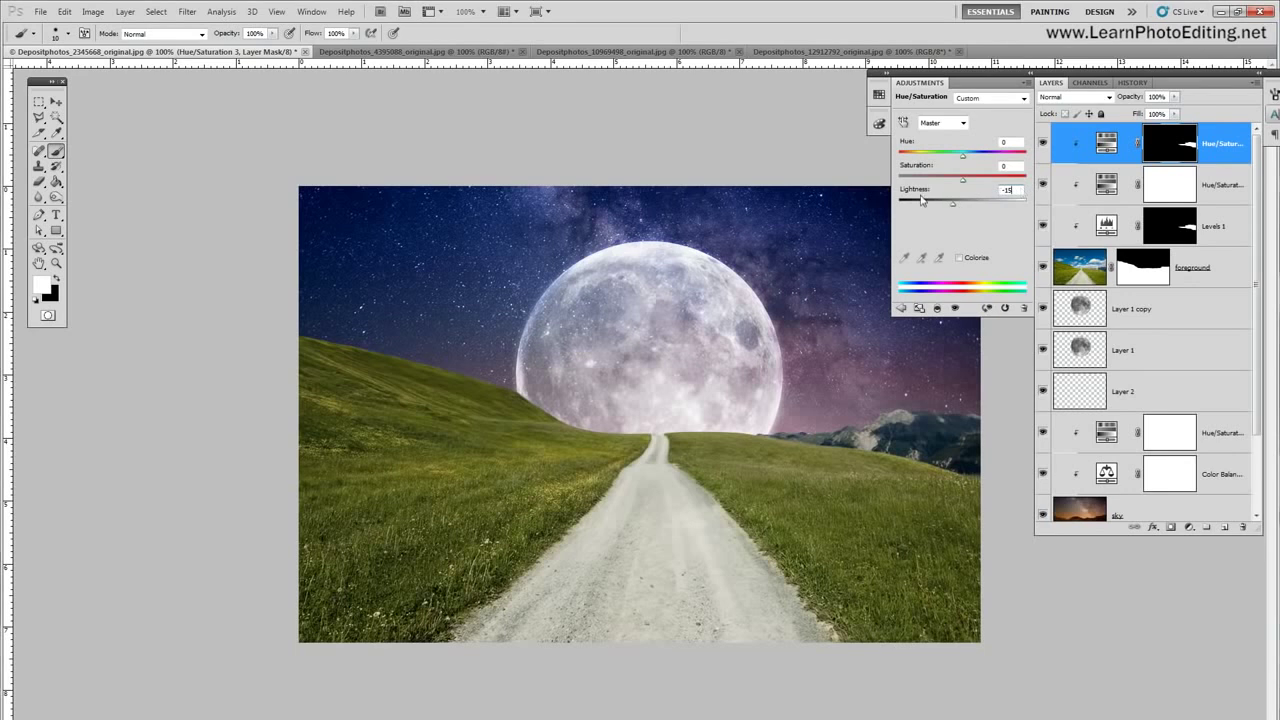
click(1043, 145)
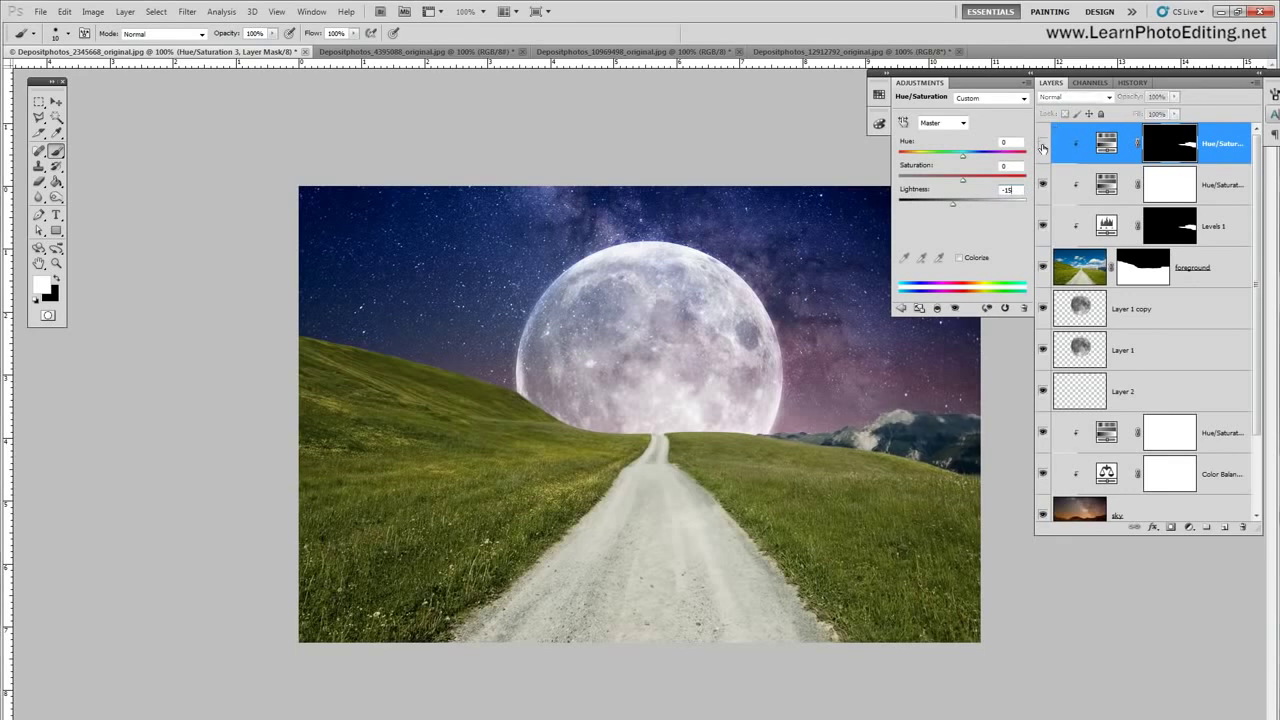
click(1043, 146)
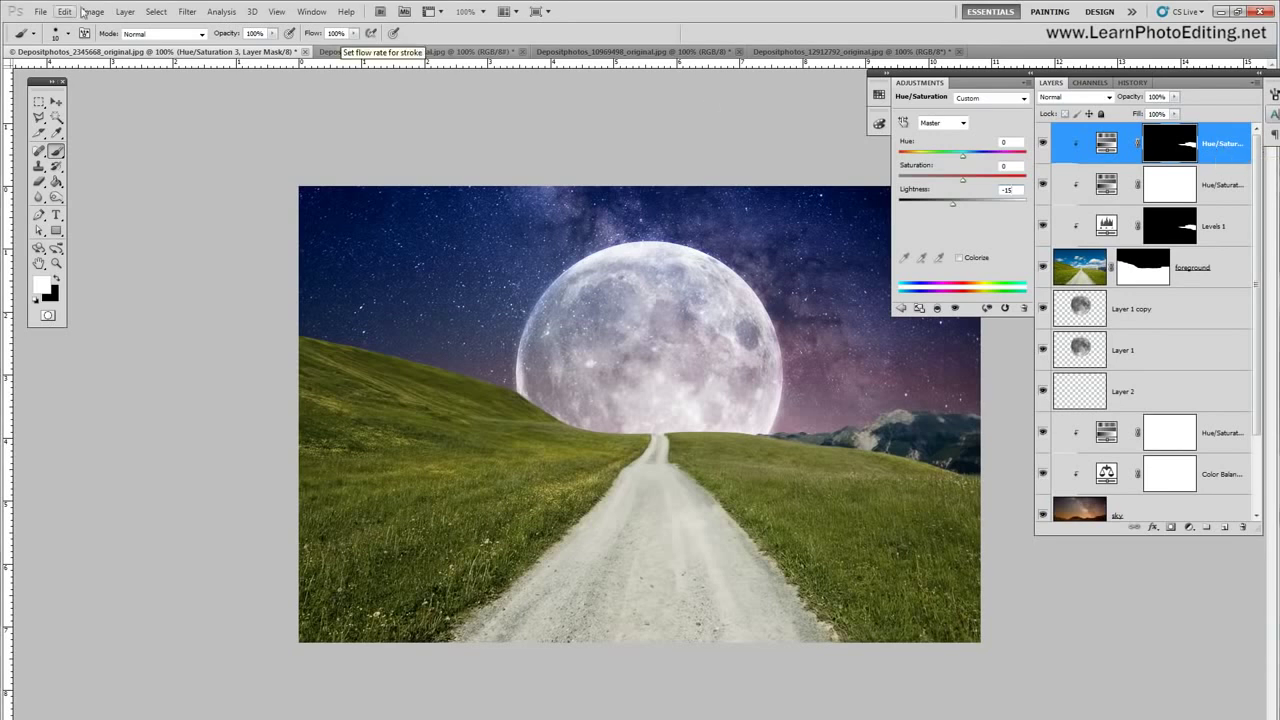
Step: Add a Hue/Saturation adjustment layer named Hue/Saturation 4 at the top of the layer stack
click(124, 11)
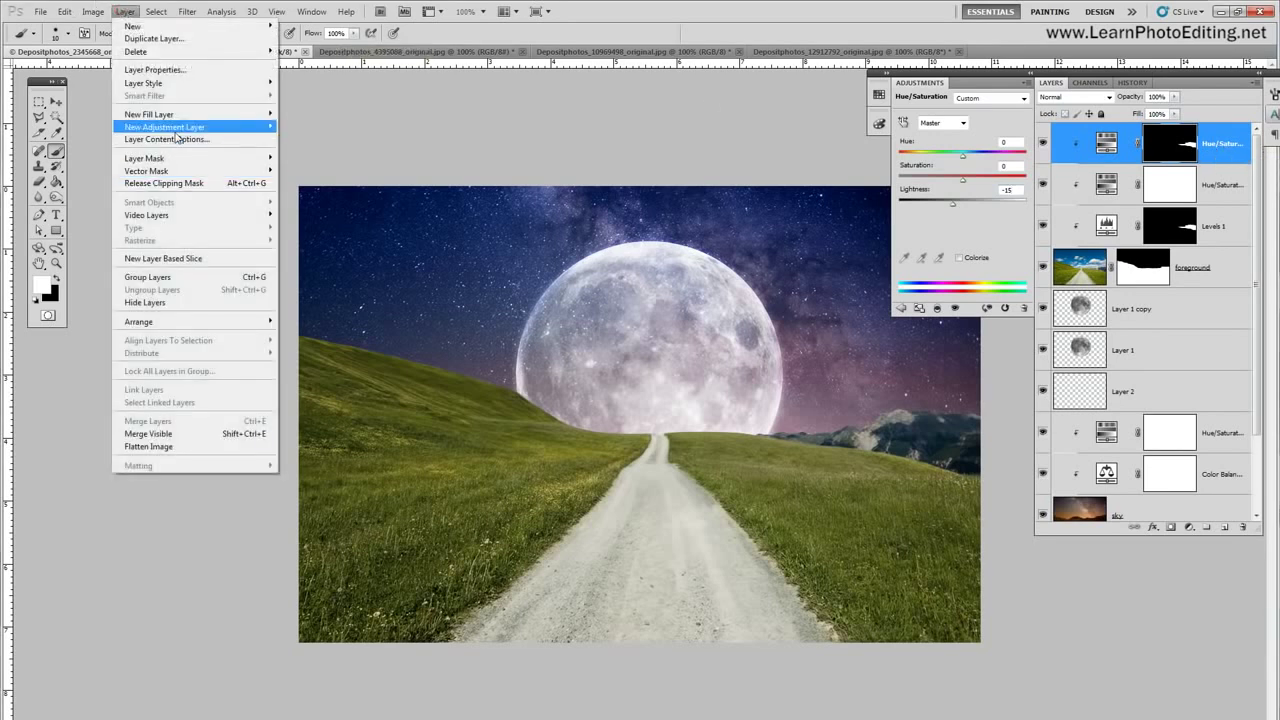
mouse_move(176, 128)
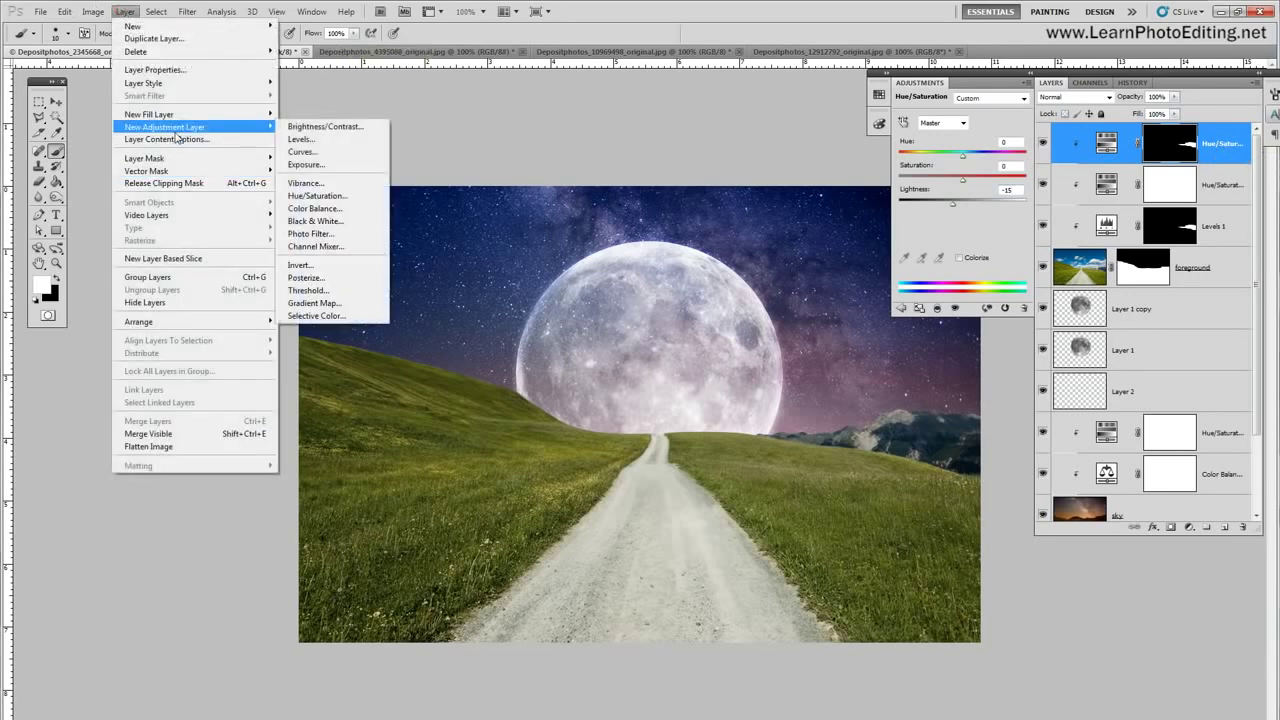
click(341, 195)
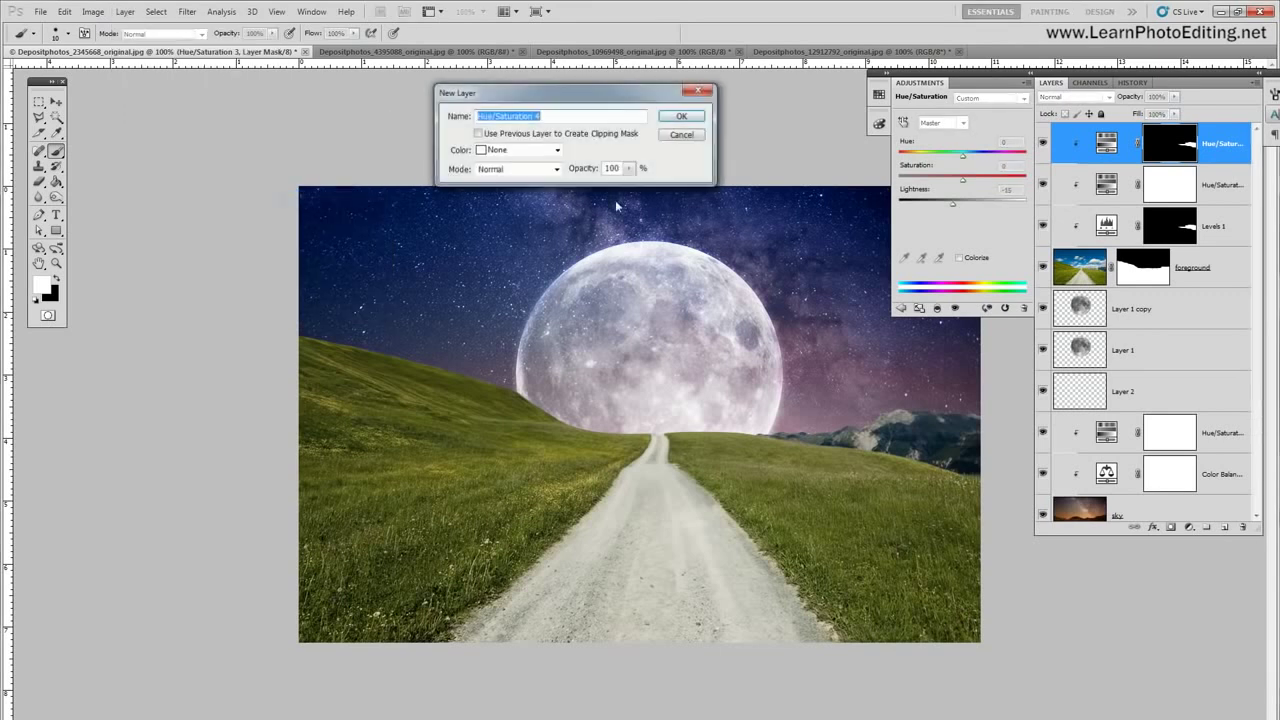
click(671, 114)
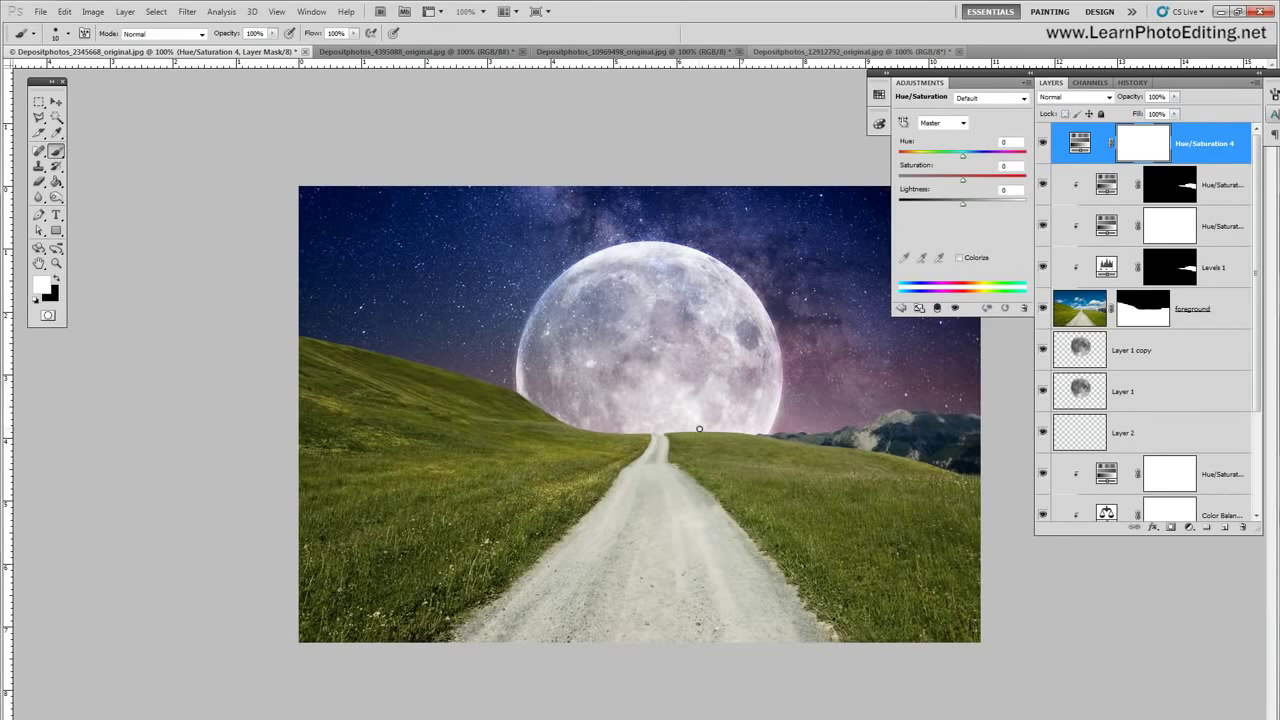
Step: Set the Lightness of Hue/Saturation 4 to -25 and toggle the layer's visibility to compare the darkening
click(1010, 190)
text(-25)
key(Return)
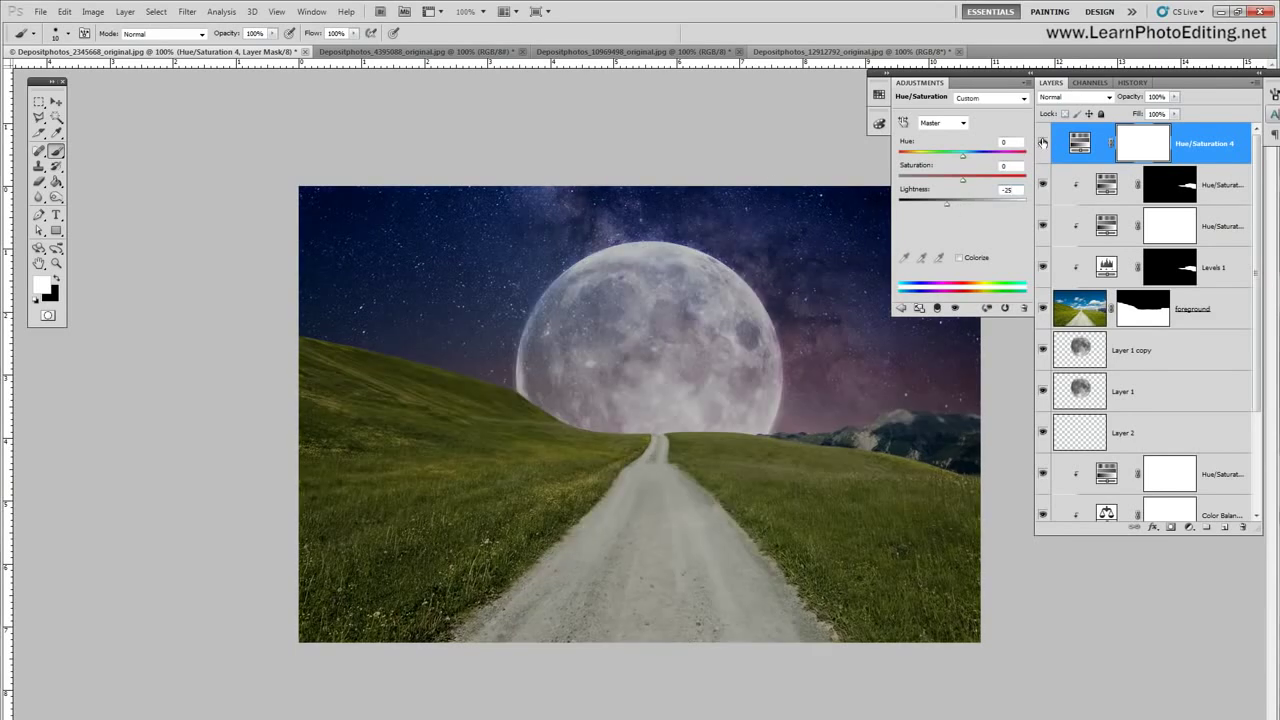
click(1042, 143)
click(1042, 143)
click(1042, 143)
click(1042, 143)
click(1043, 143)
click(1043, 143)
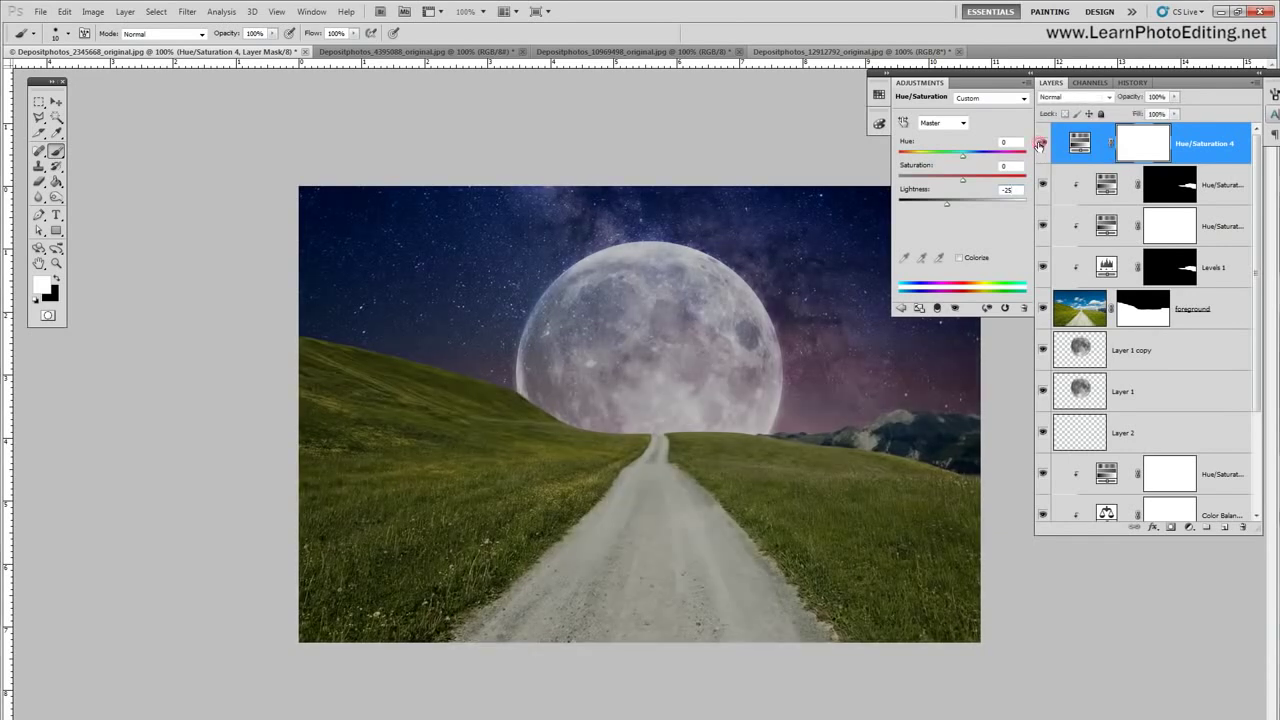
Step: Duplicate the Hue/Saturation 4 layer under the name Hue/Saturation 4 copy
click(125, 11)
click(145, 37)
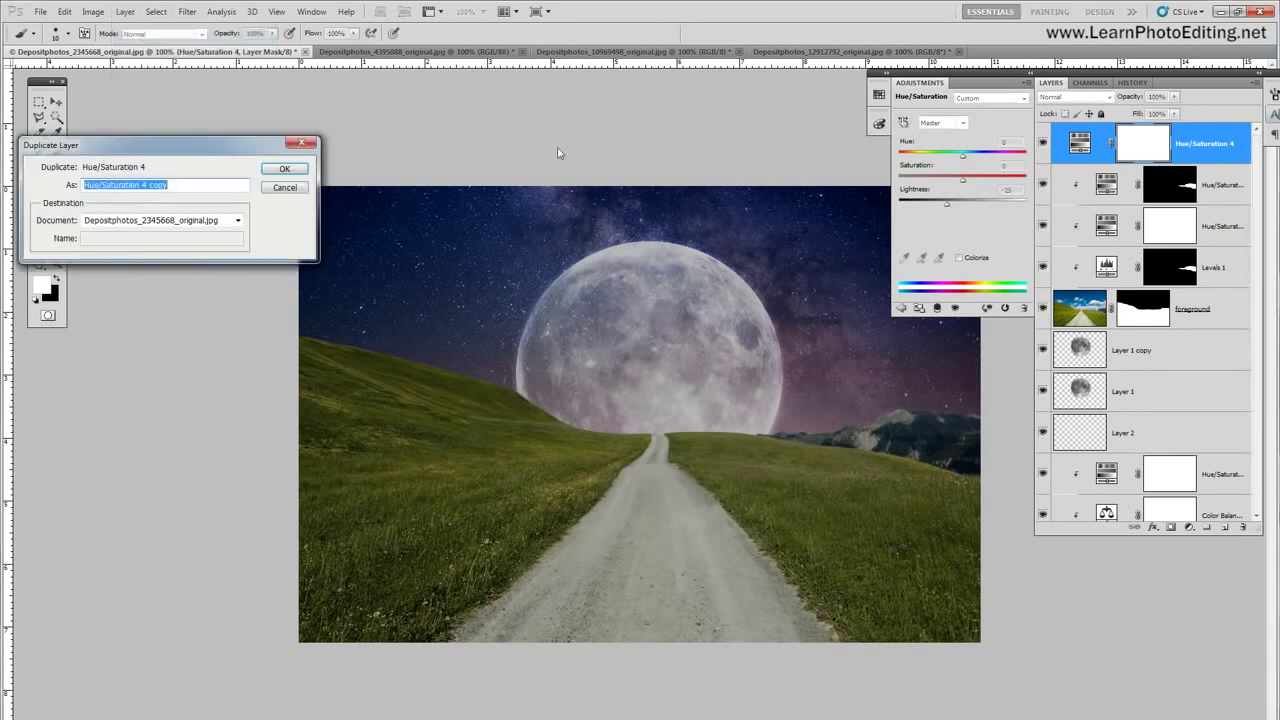
click(284, 168)
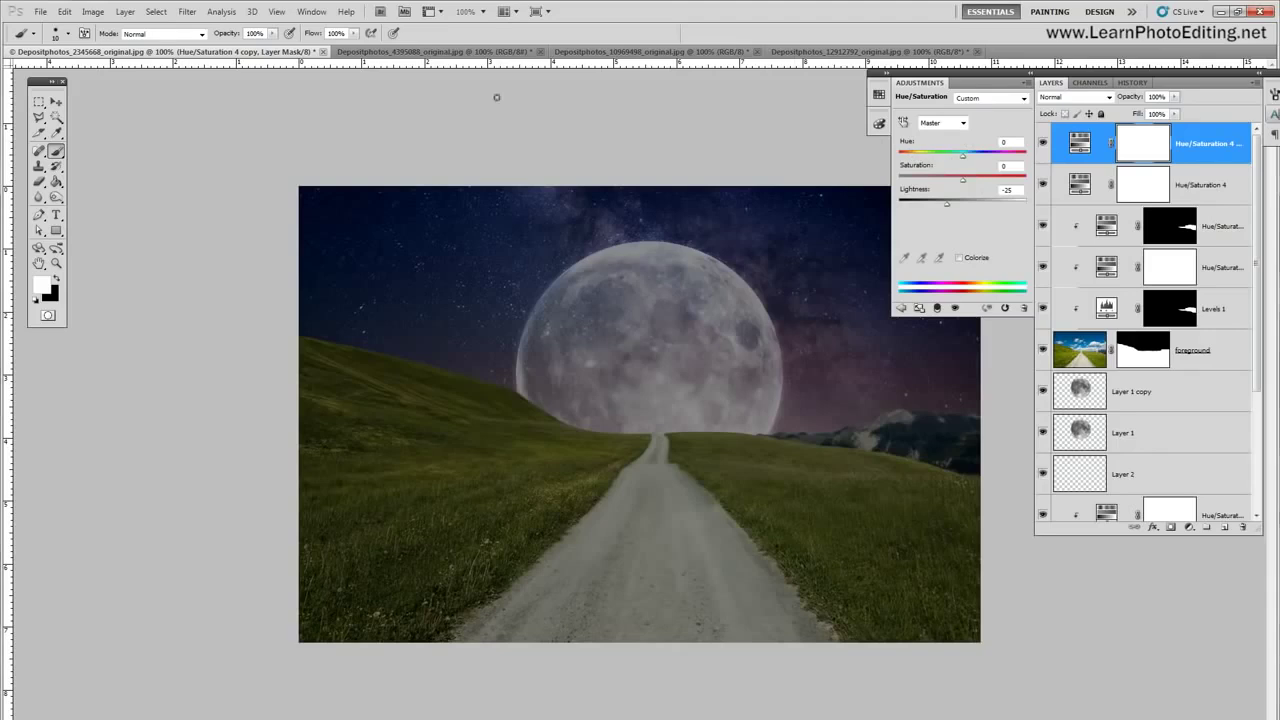
Step: Set up the Brush tool with a size of 300 px and a hardness of 0%
click(56, 167)
click(56, 150)
click(68, 33)
double_click(125, 57)
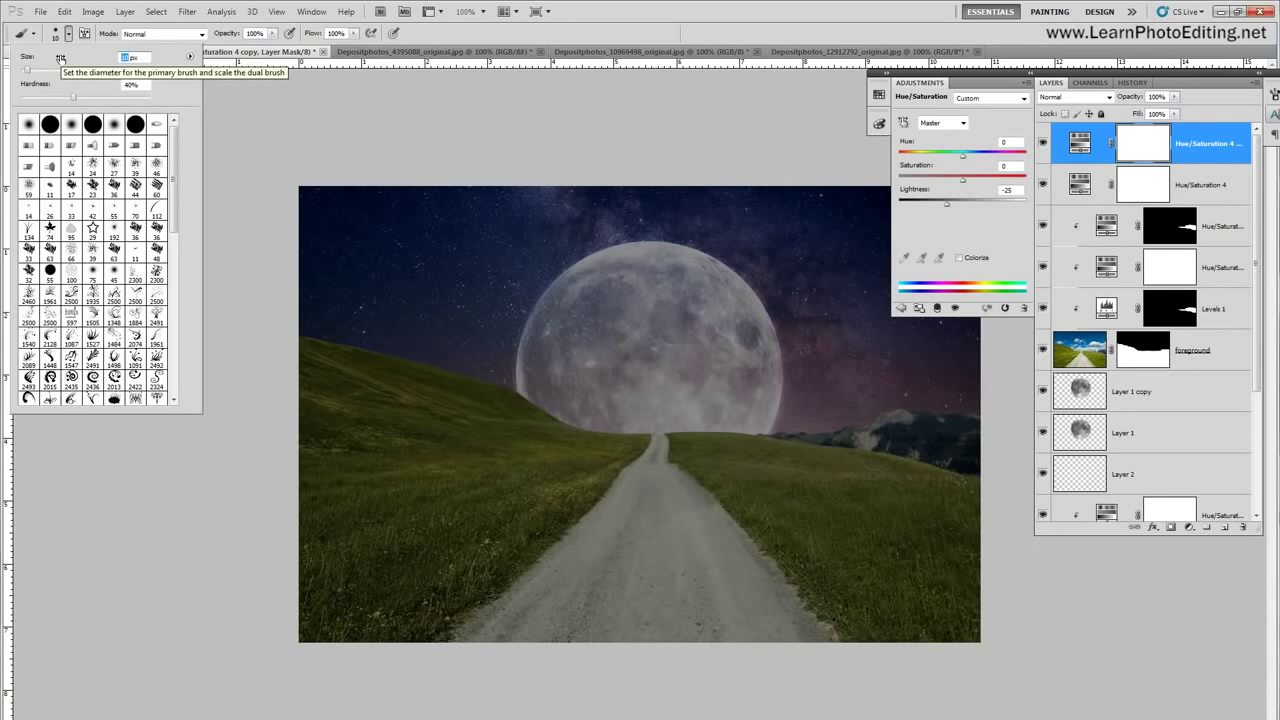
text(400)
text(300)
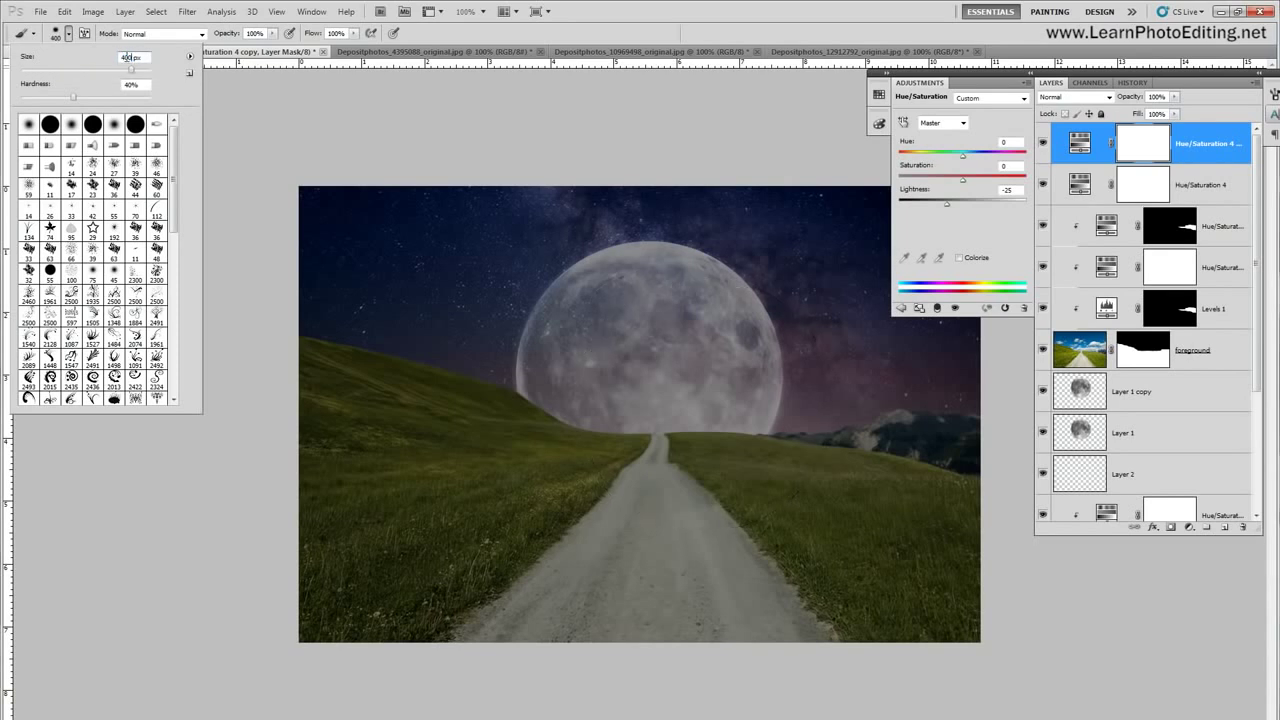
double_click(131, 85)
text(0)
key(Return)
key(Return)
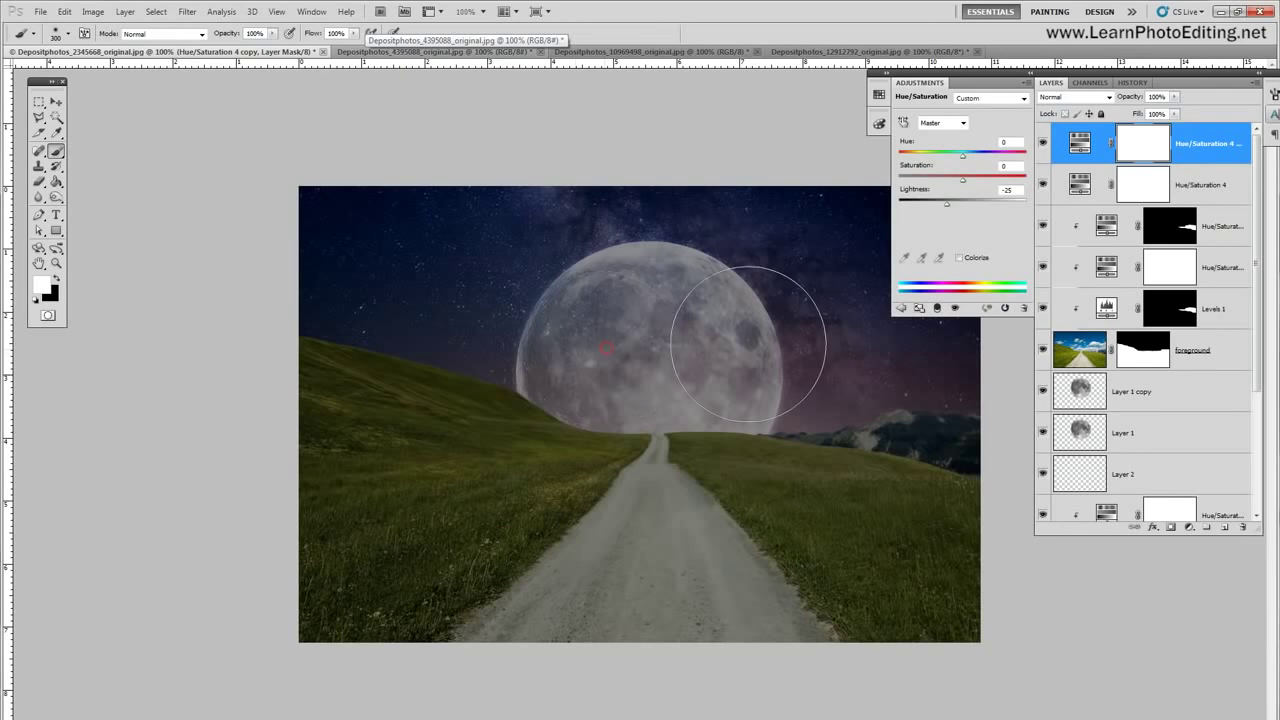
Step: Paint black over the moon area on the Hue/Saturation 4 copy mask and toggle the layer's visibility to compare
click(56, 273)
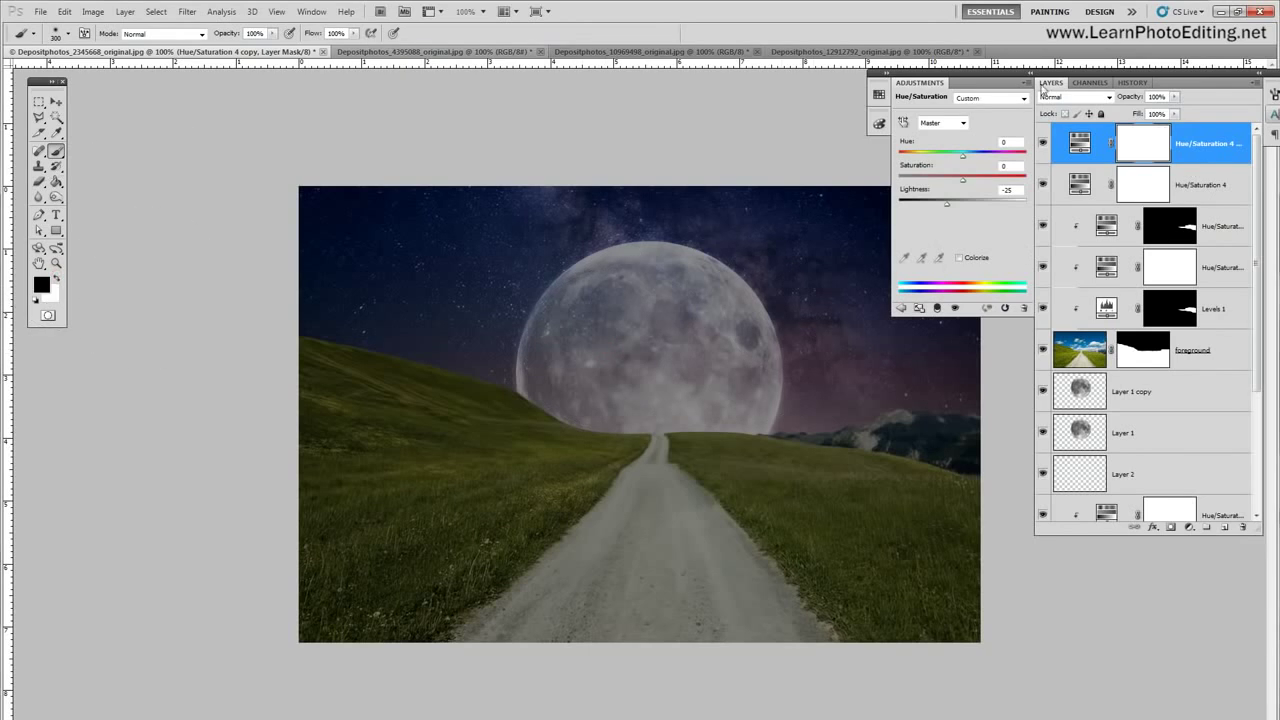
mouse_move(660, 300)
mouse_down()
mouse_move(603, 384)
mouse_move(546, 331)
mouse_move(545, 359)
mouse_move(542, 315)
mouse_move(602, 340)
mouse_move(644, 311)
mouse_move(687, 333)
mouse_move(682, 301)
mouse_move(718, 365)
mouse_move(687, 414)
mouse_move(751, 385)
mouse_move(753, 397)
mouse_move(741, 323)
mouse_move(685, 294)
mouse_move(598, 282)
mouse_move(556, 301)
mouse_move(535, 360)
mouse_move(650, 399)
mouse_move(718, 359)
mouse_move(590, 303)
mouse_move(545, 329)
mouse_move(528, 364)
mouse_move(532, 388)
mouse_move(568, 414)
mouse_up()
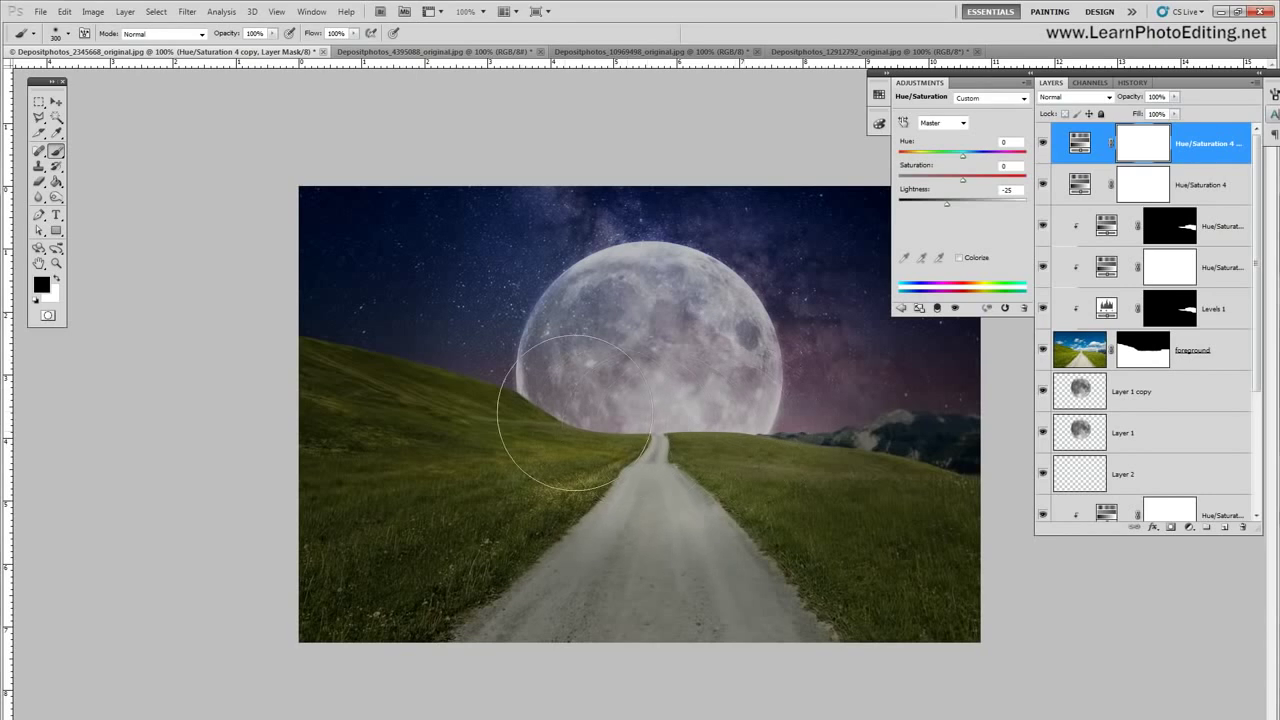
drag(543, 406, 491, 357)
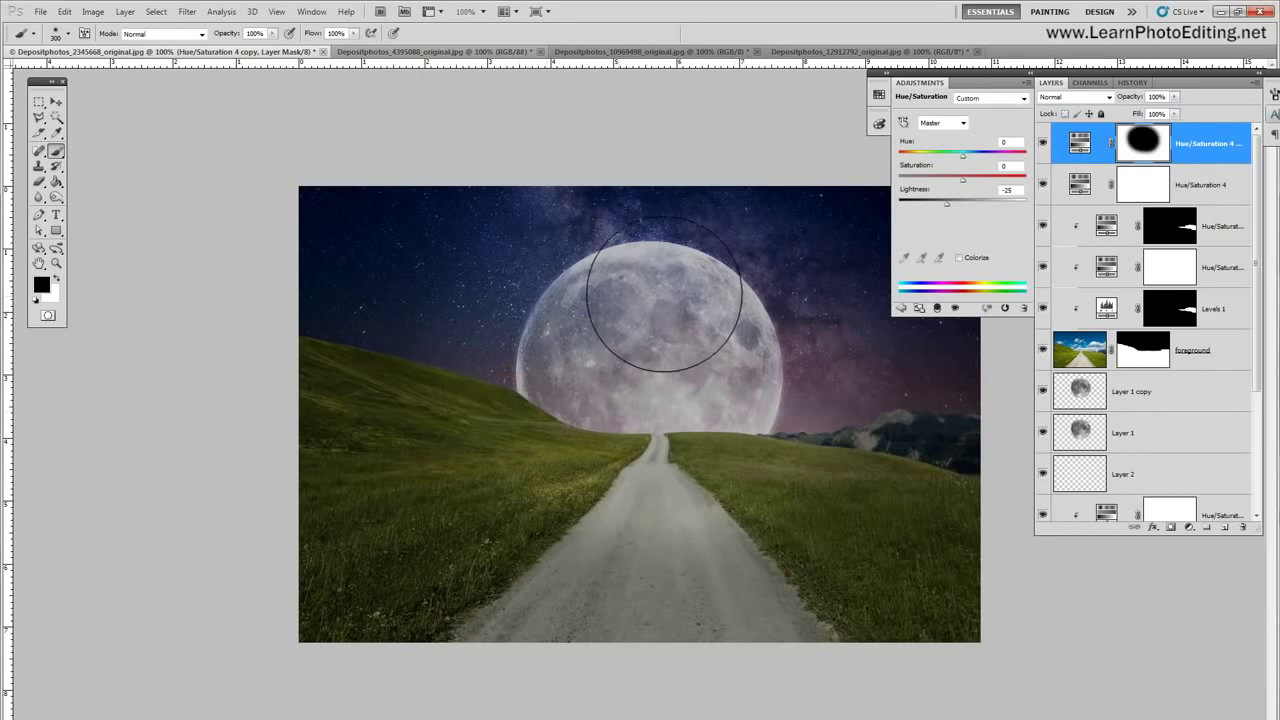
click(1040, 144)
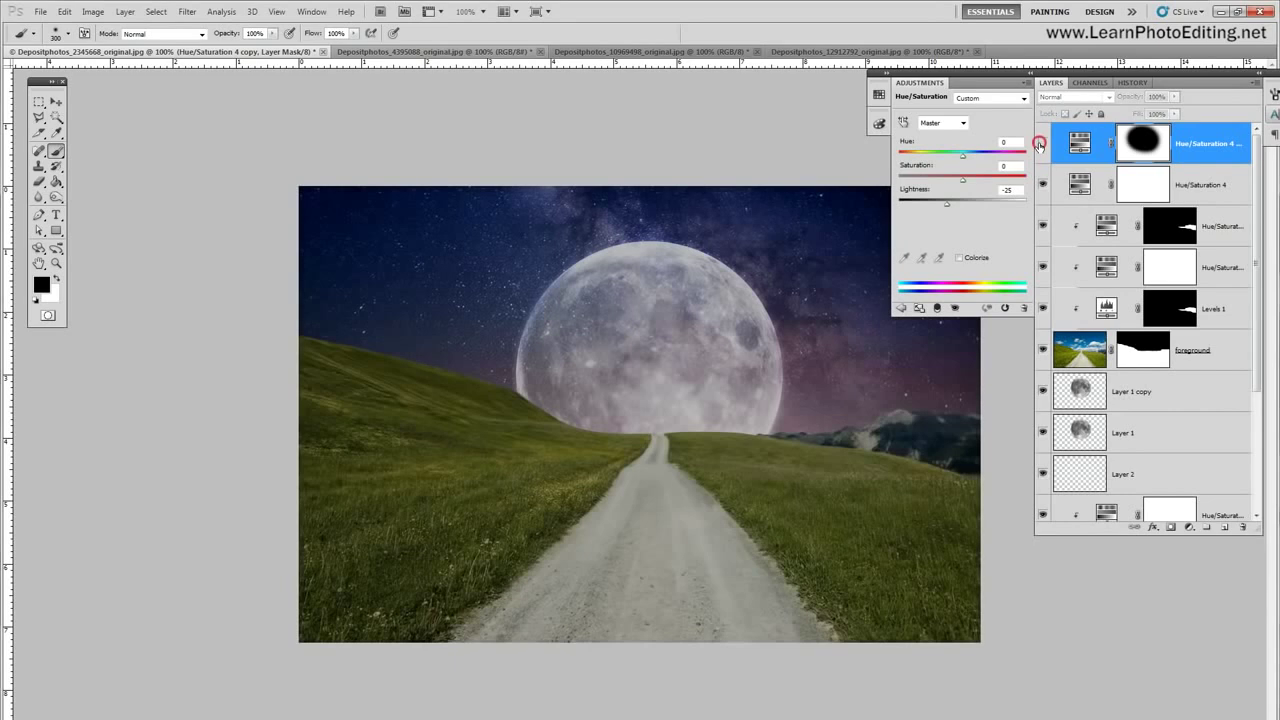
click(1040, 144)
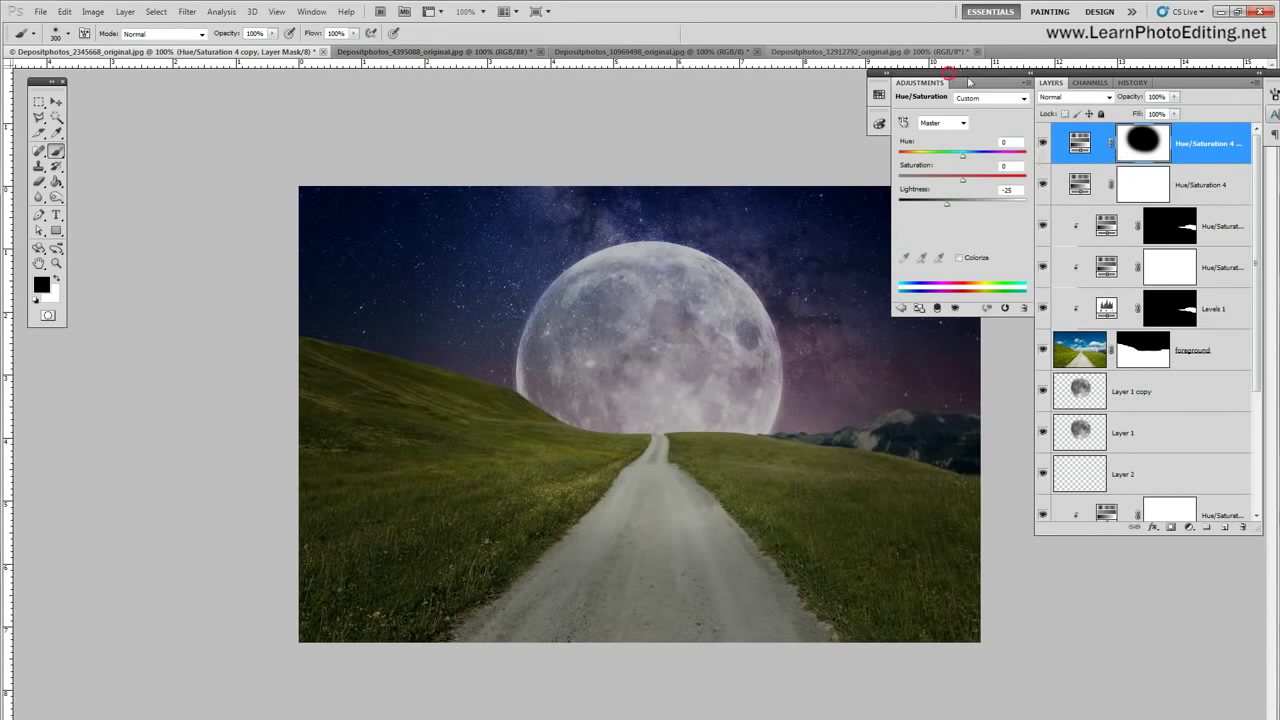
Step: Add a Black & White adjustment layer named Black & White 1 at the top of the layer stack
drag(950, 77, 1036, 75)
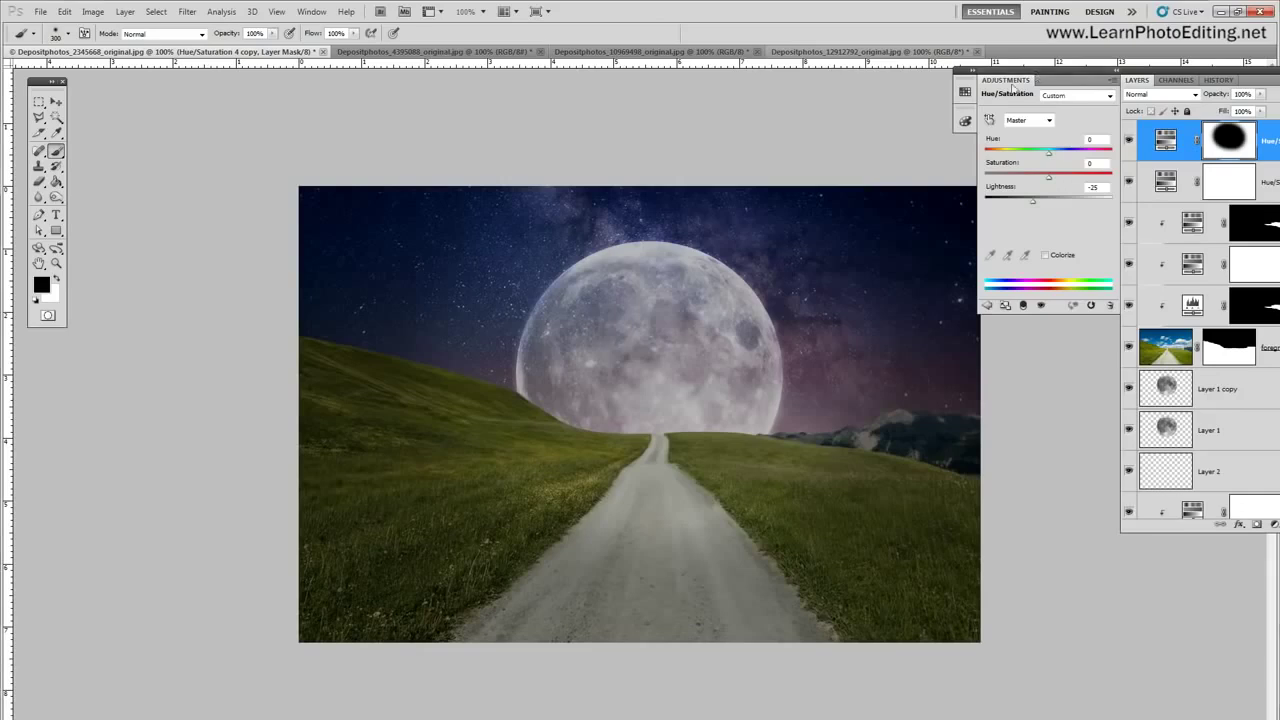
click(125, 11)
mouse_move(147, 131)
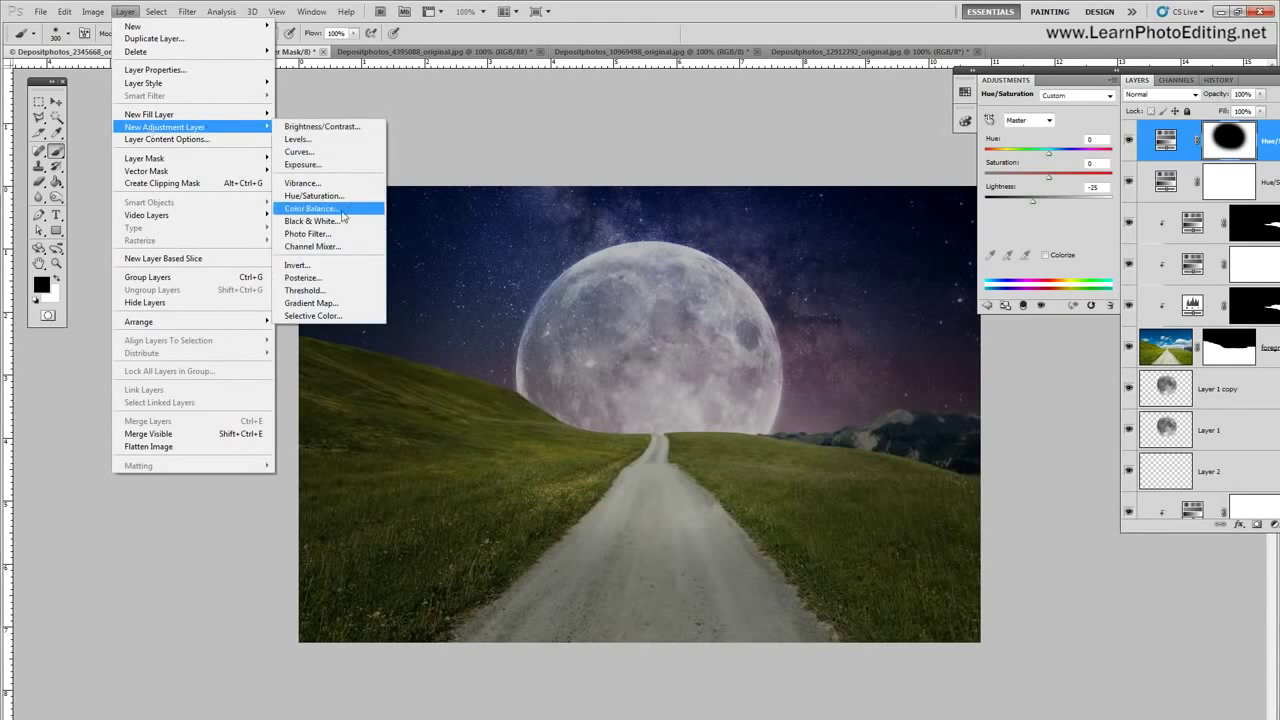
click(310, 221)
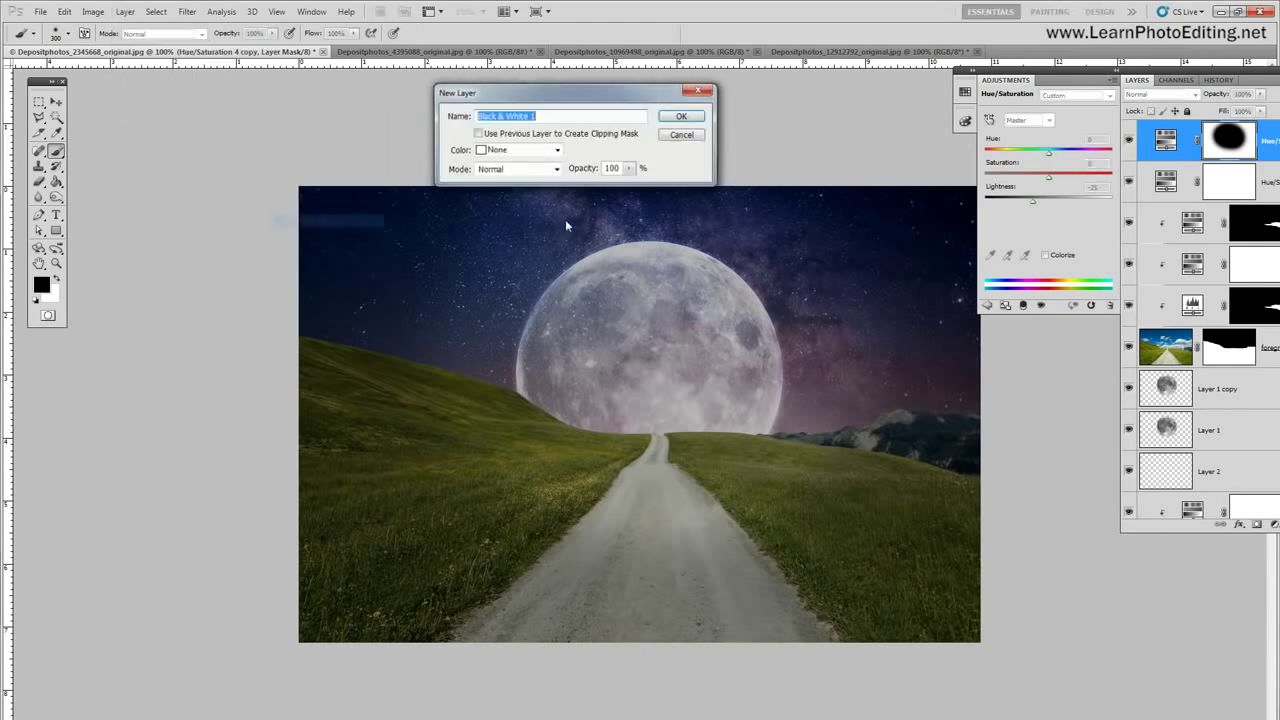
click(676, 116)
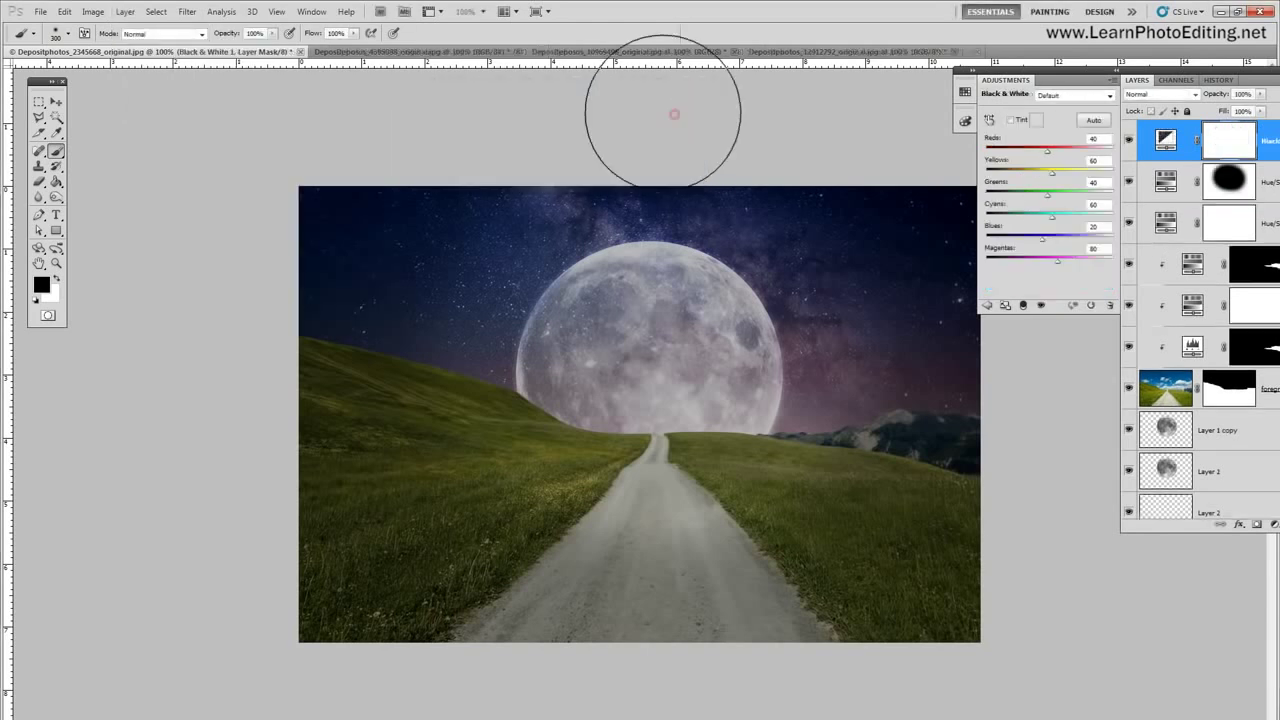
Step: Enable Tint on the Black & White layer and set its color to the dark blue 1a244f
click(1011, 119)
click(1036, 119)
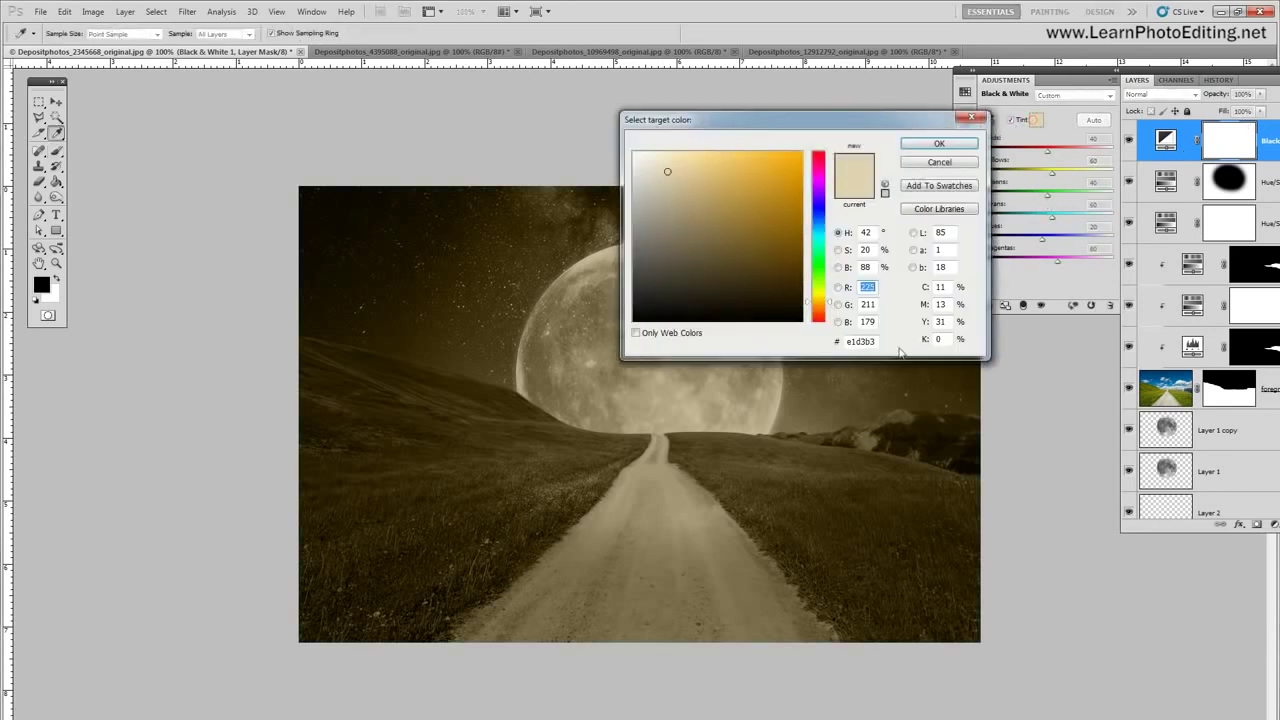
drag(904, 120, 832, 82)
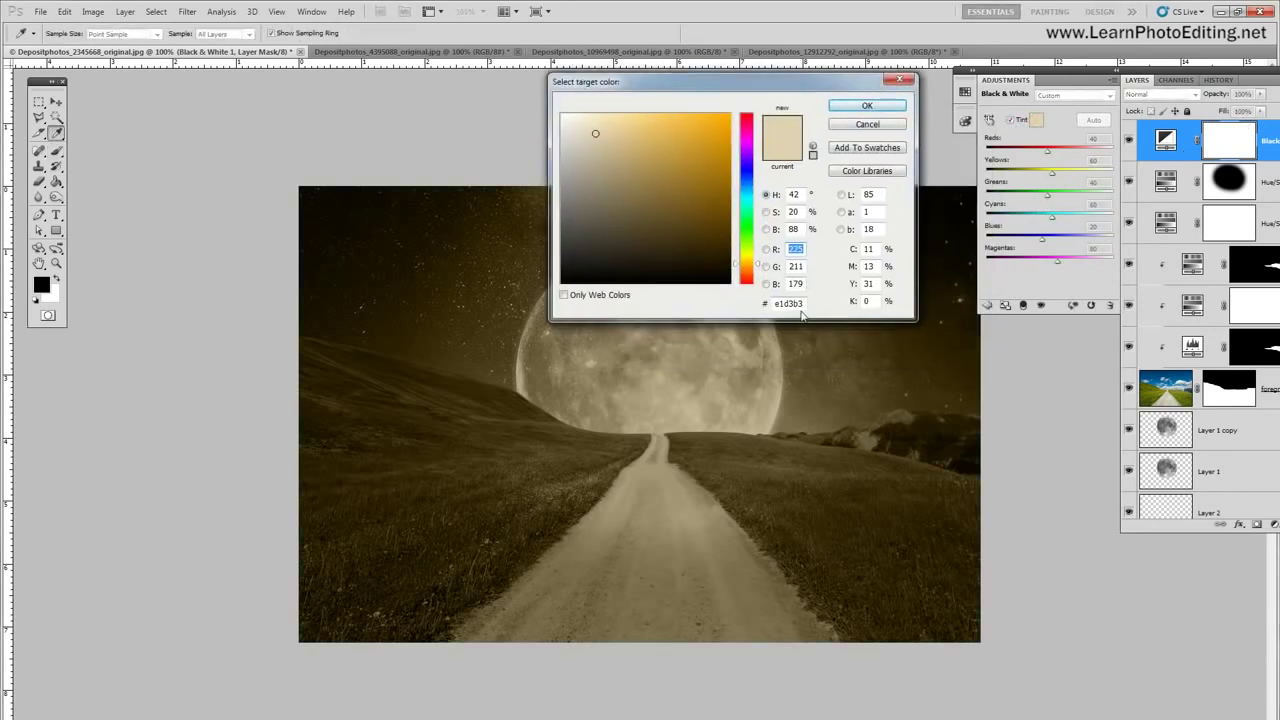
double_click(805, 304)
text(1)
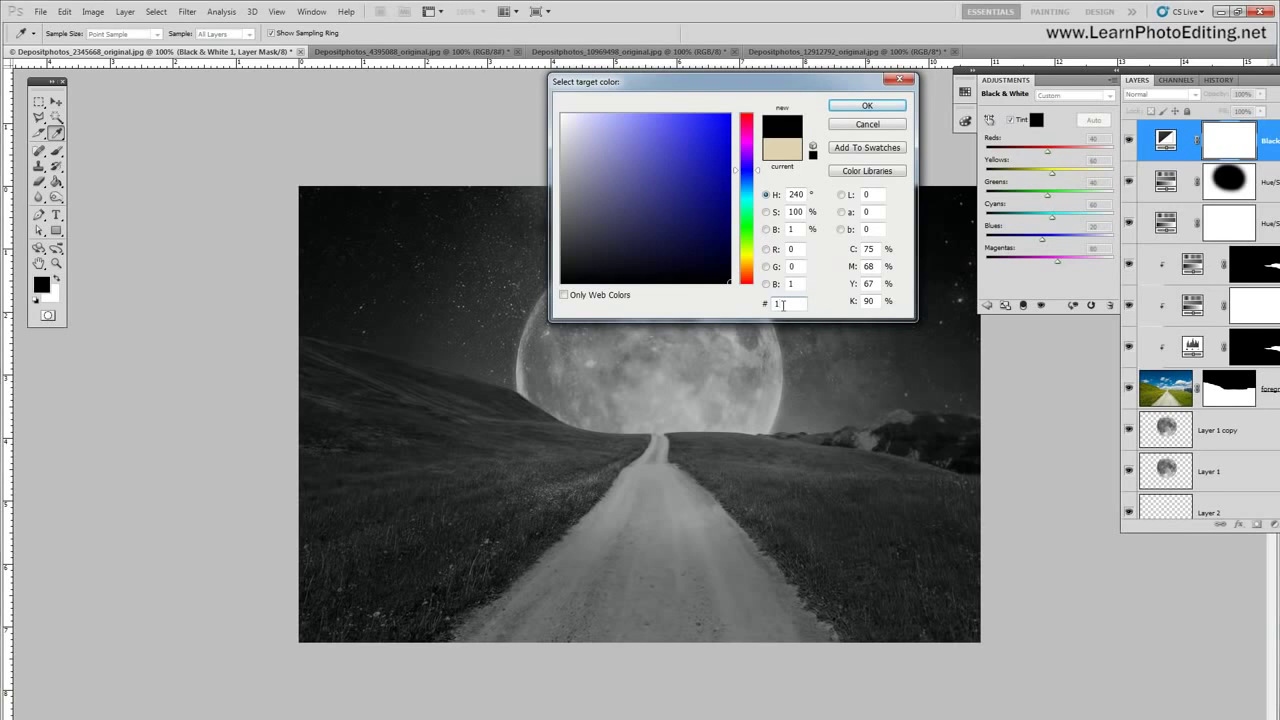
text(a244f)
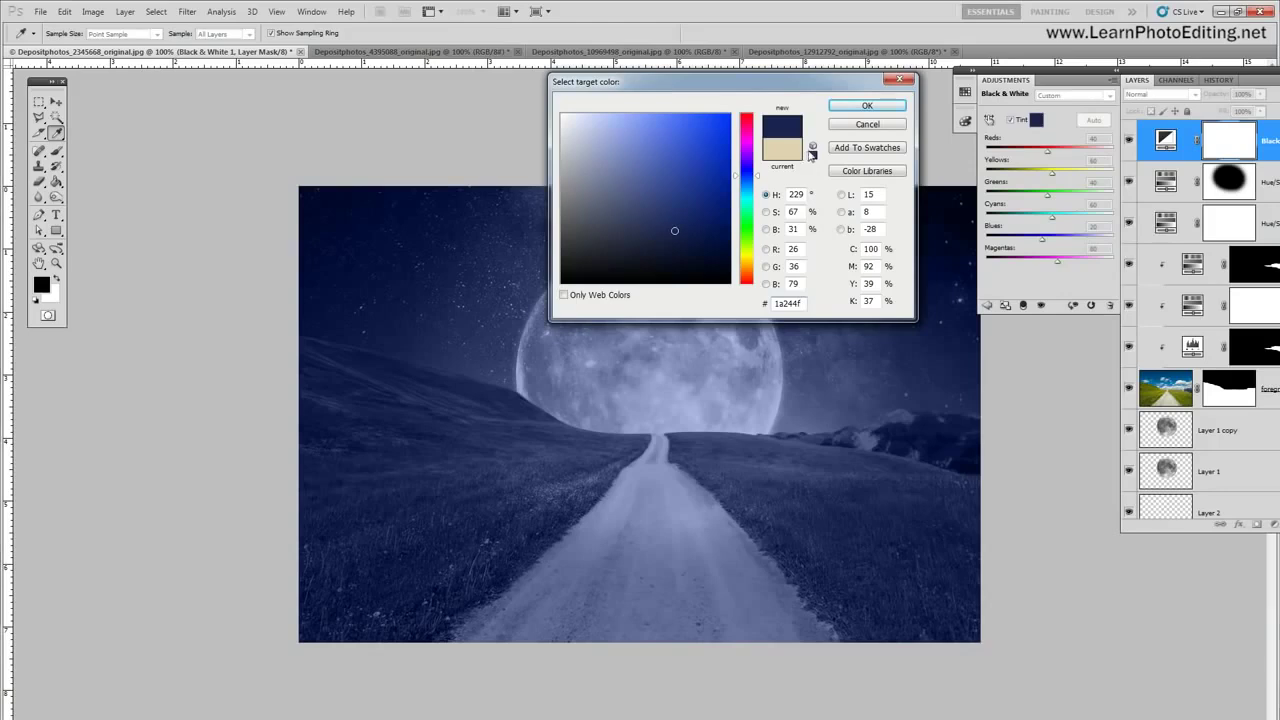
click(862, 106)
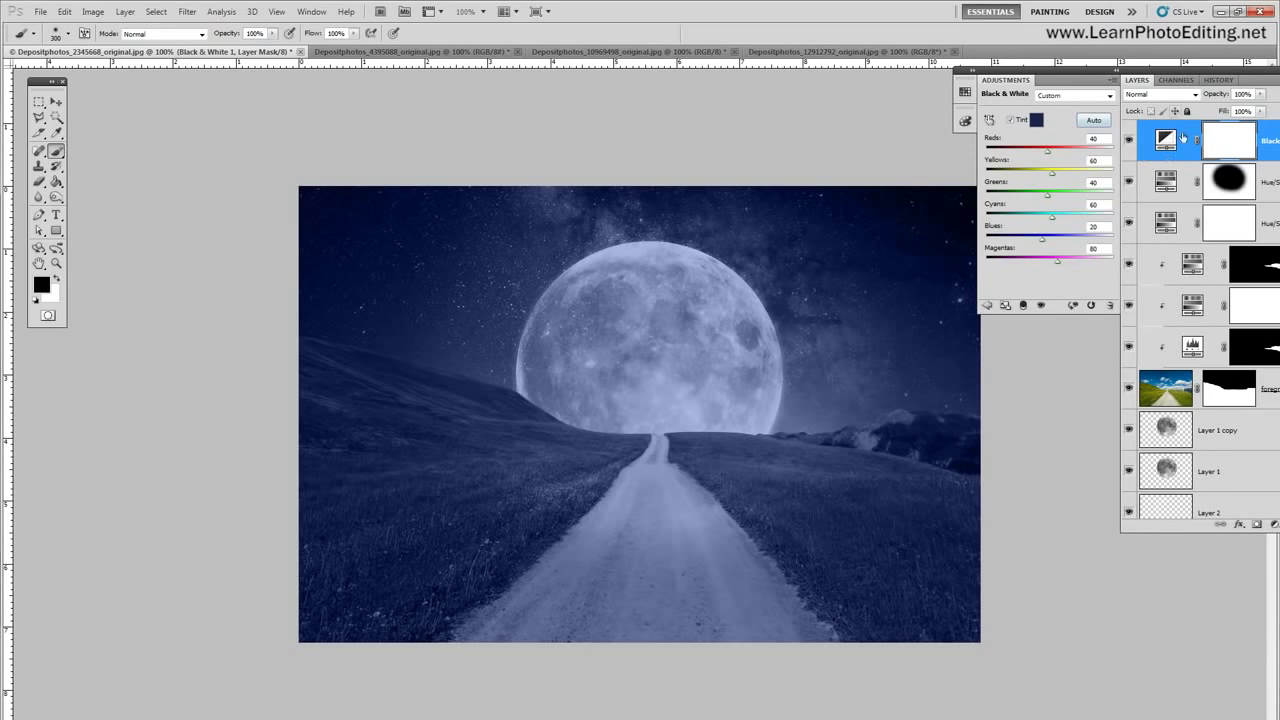
Step: Set the Black & White layer's blend mode to Soft Light and toggle its visibility to compare
click(1174, 97)
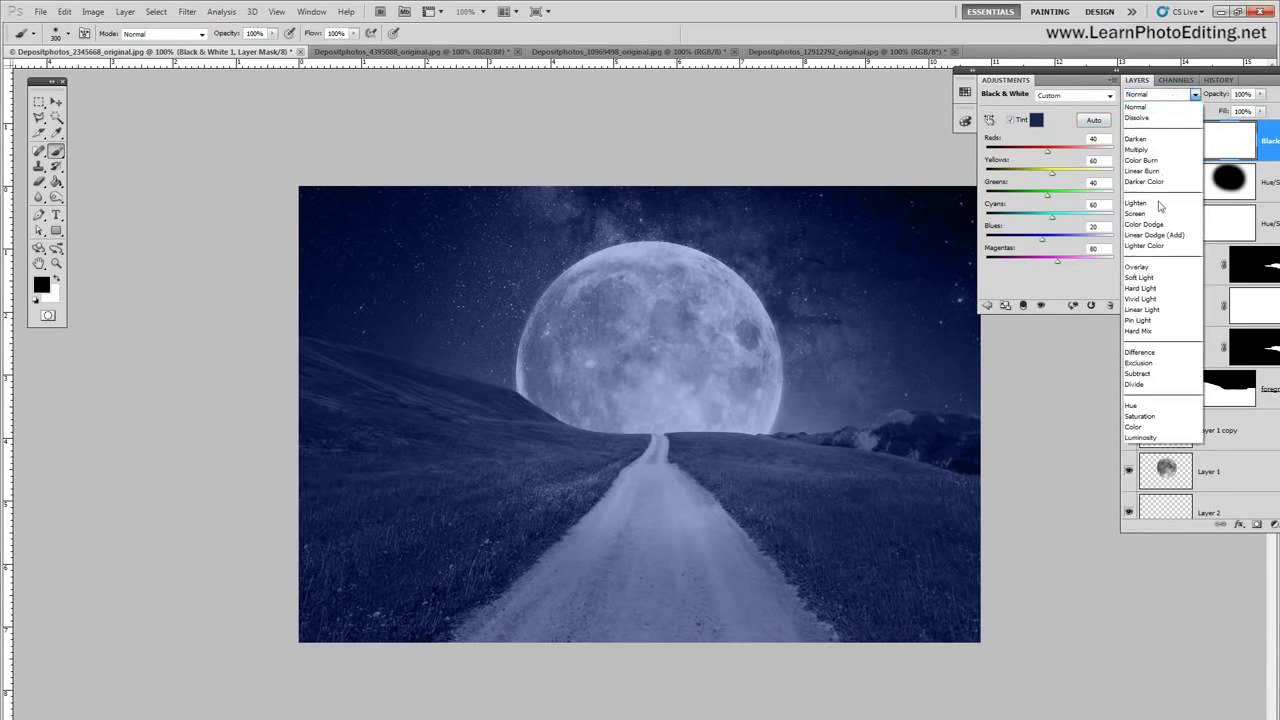
click(1150, 277)
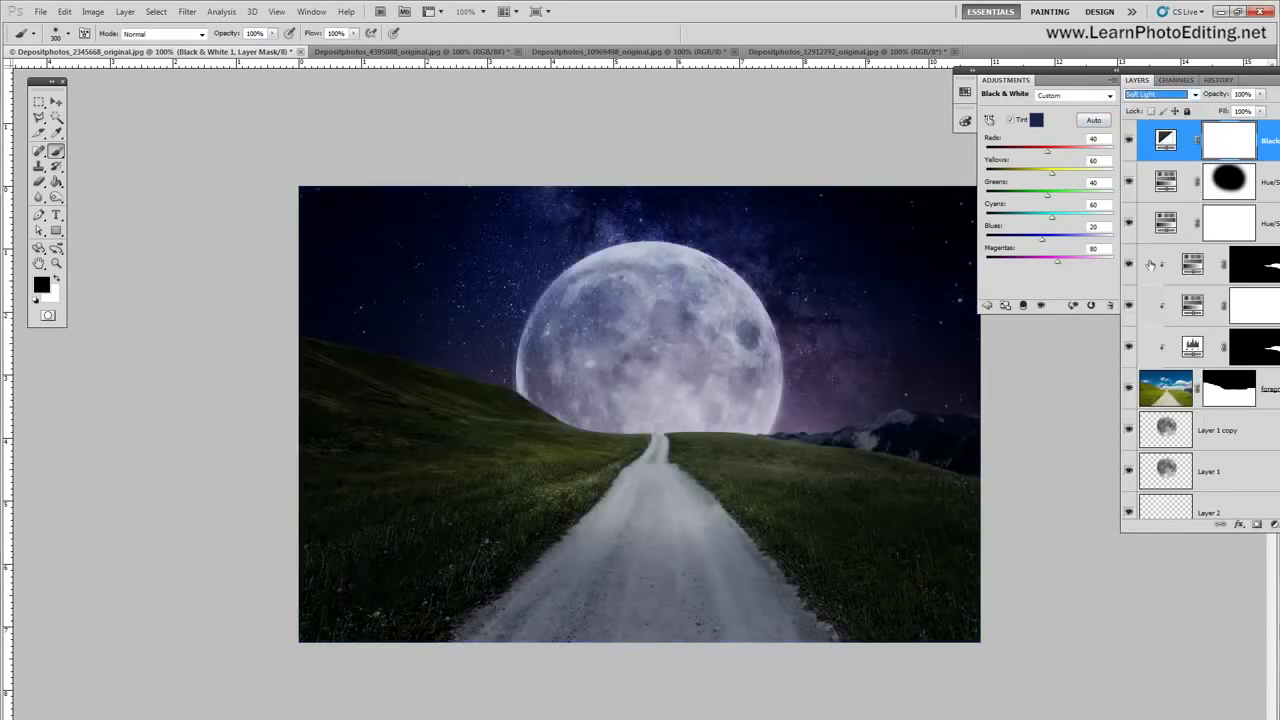
click(1127, 141)
click(1127, 141)
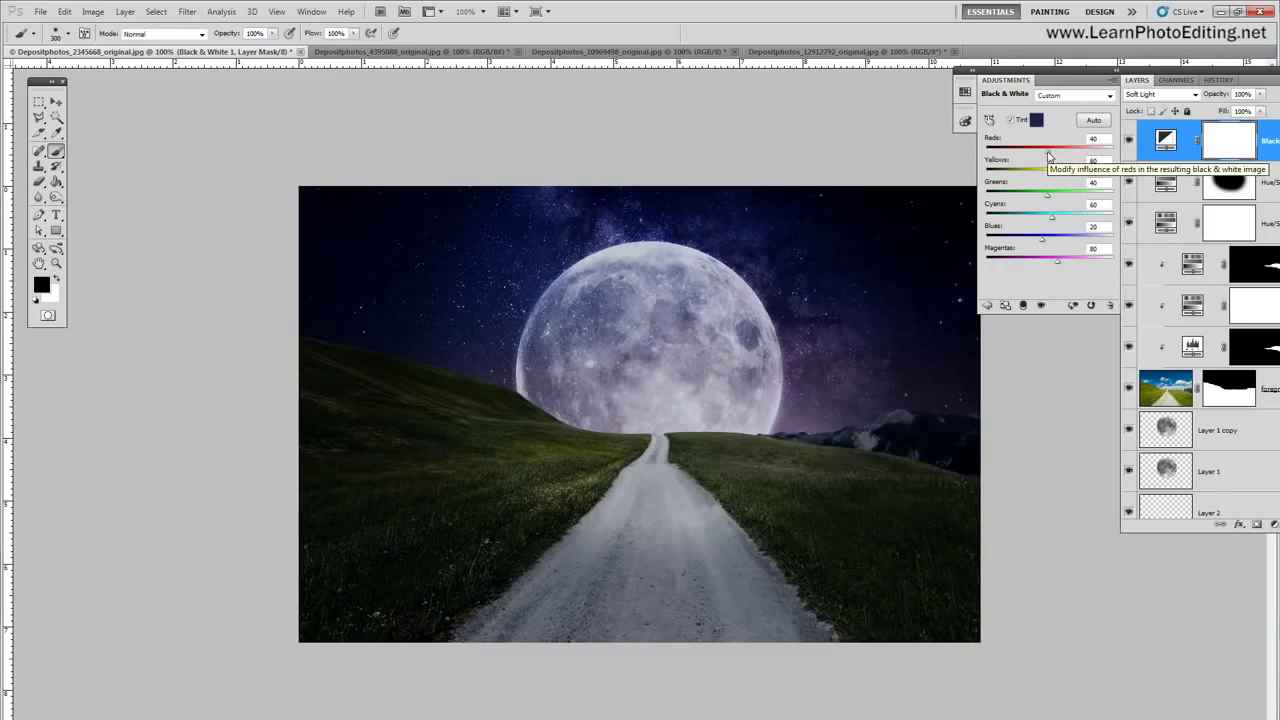
Step: In the Black & White adjustment, set Reds to -184, Yellows to 23 and Greens to -12
drag(1049, 155, 996, 158)
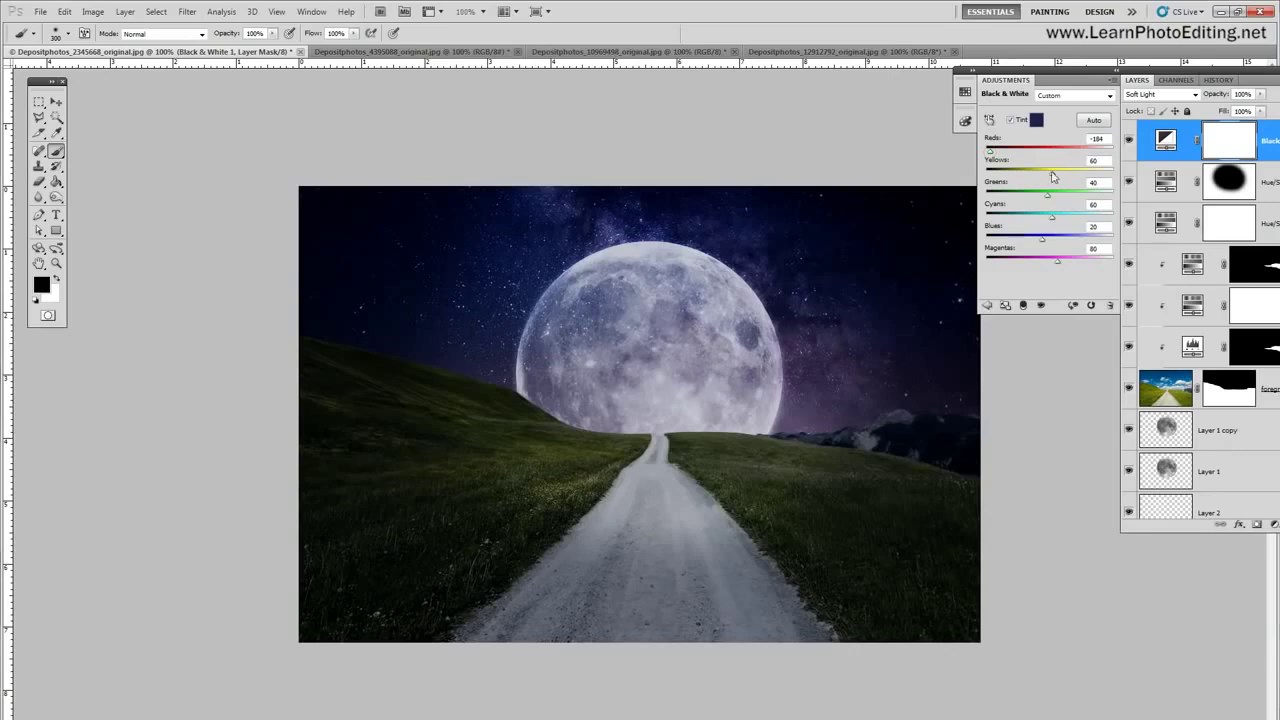
drag(1050, 175, 1054, 176)
drag(1052, 173, 1049, 177)
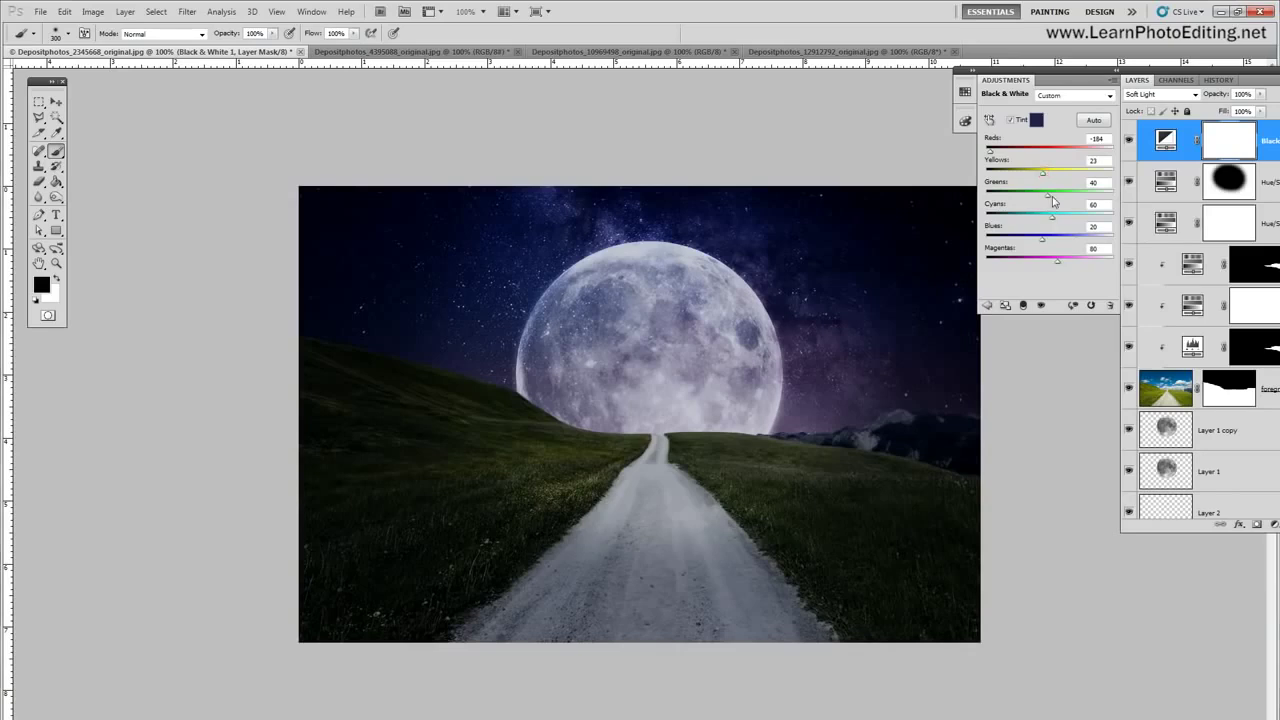
mouse_move(1052, 202)
mouse_down()
mouse_move(1040, 202)
mouse_move(1073, 202)
mouse_move(1034, 204)
mouse_up()
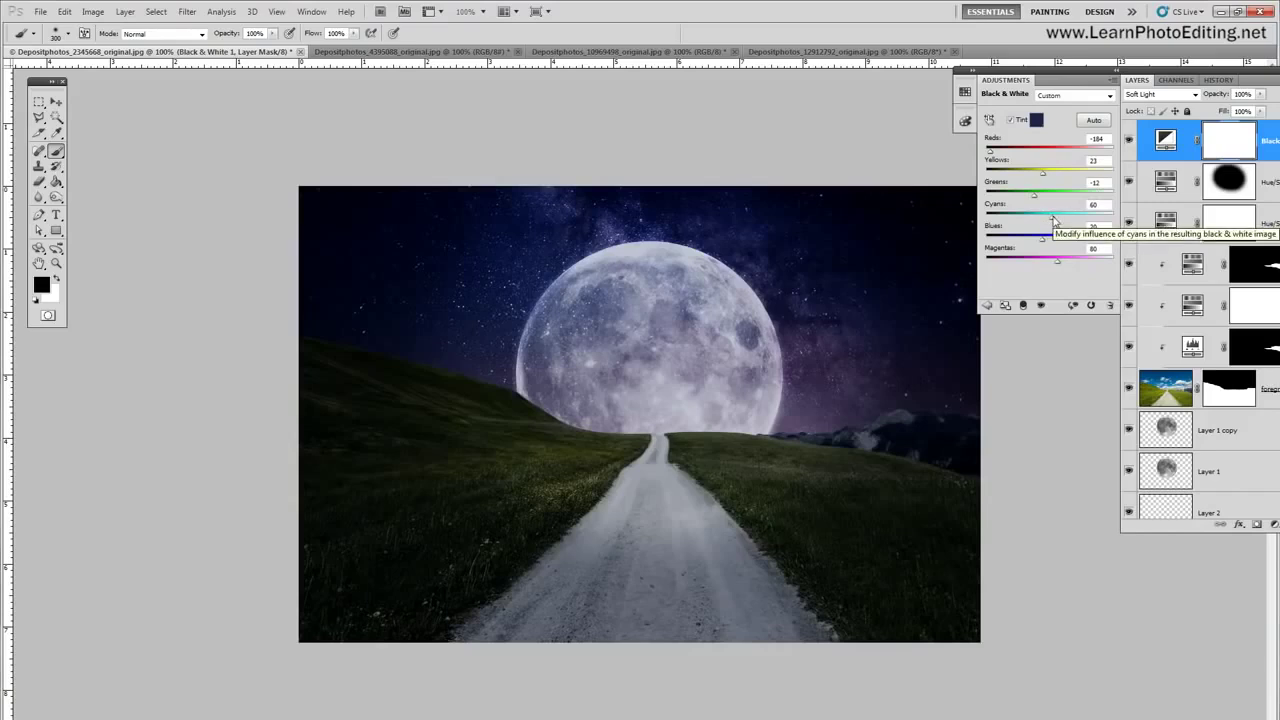
Step: Set Blues to -27 and Magentas to 36 in the Black & White adjustment, and toggle the layer to compare
drag(1048, 238, 1032, 243)
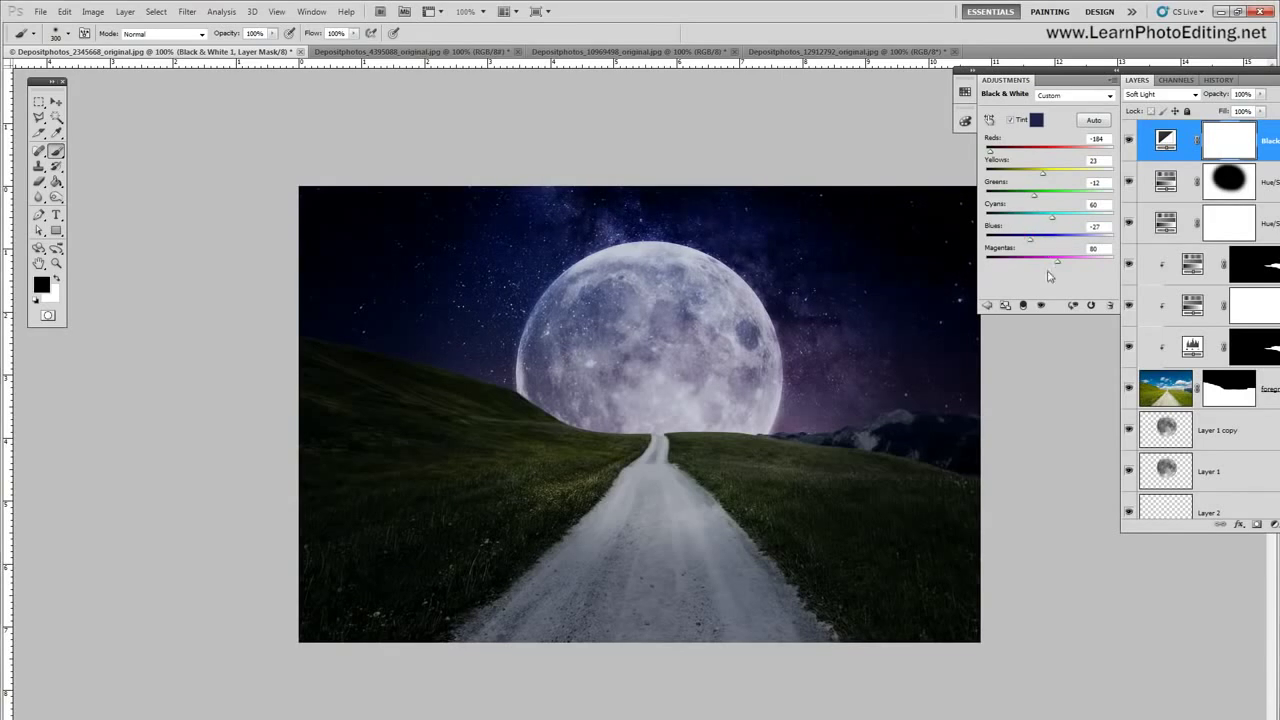
mouse_move(1059, 266)
mouse_down()
mouse_move(1070, 266)
mouse_move(1045, 266)
mouse_up()
click(1130, 141)
click(1130, 141)
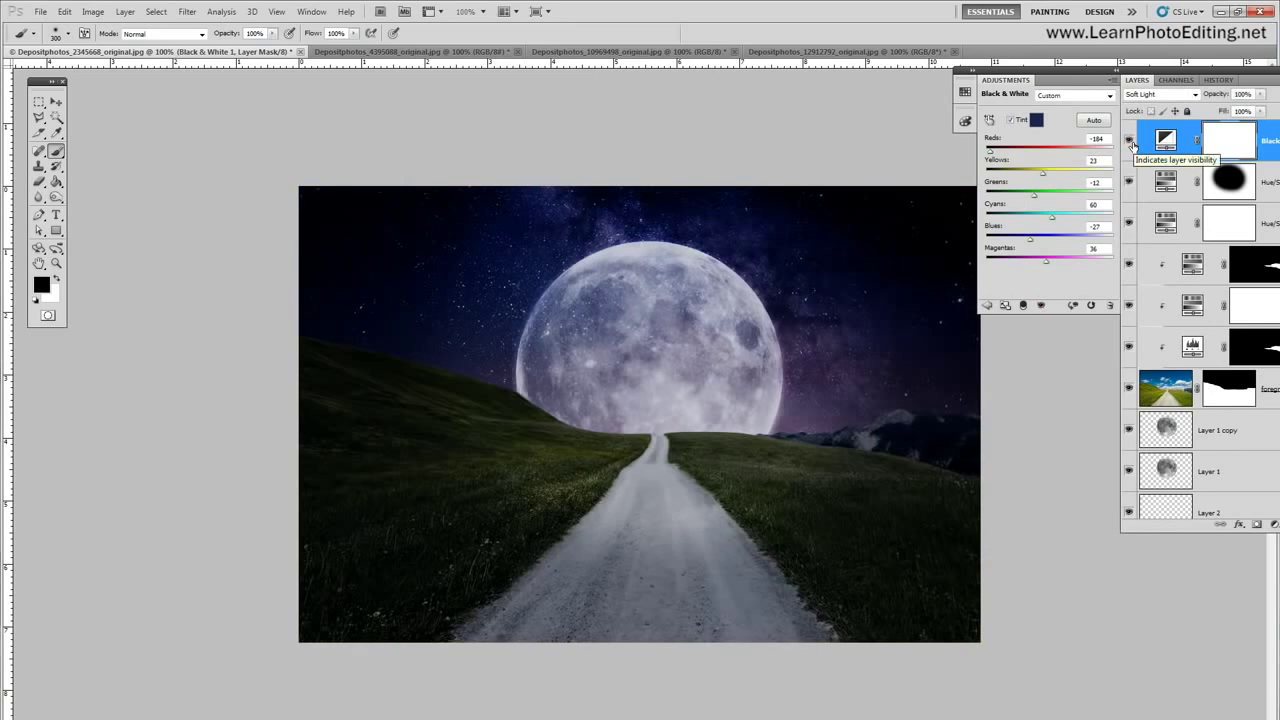
click(1130, 141)
click(1130, 141)
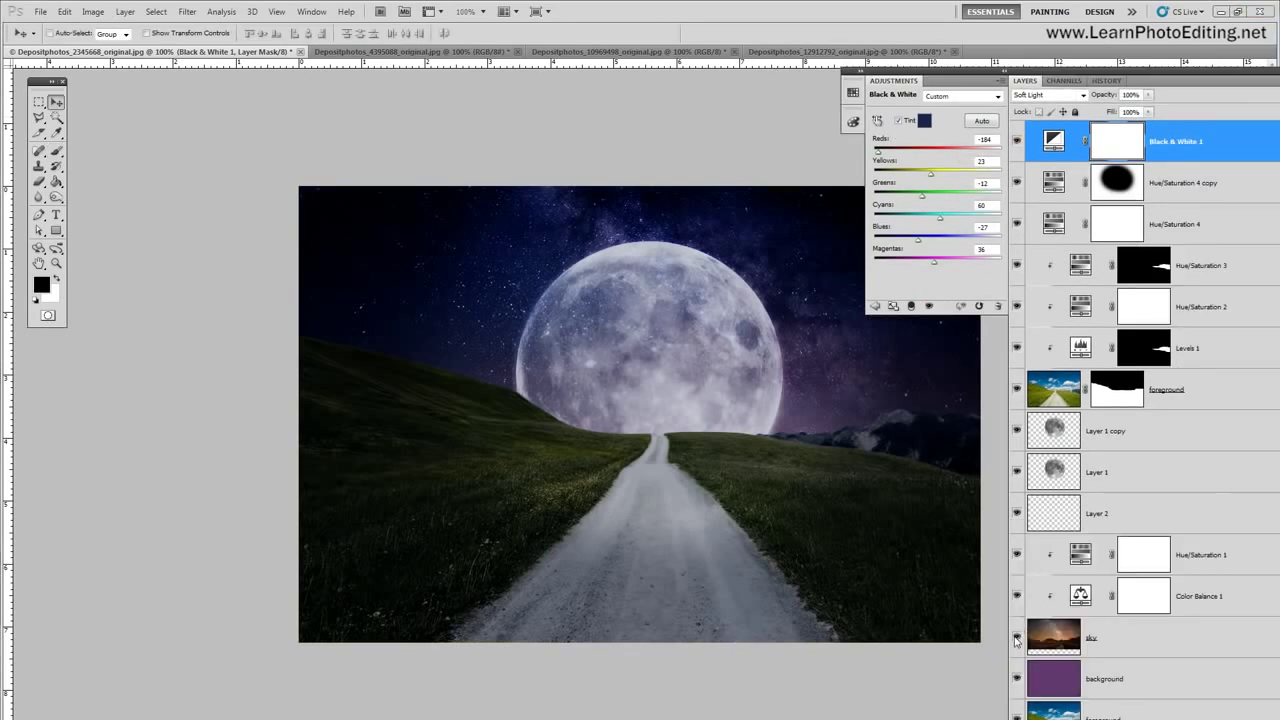
Step: Lower the sky layer's opacity to blend in the purple background, trying 70% and 40% before settling on a value
click(1115, 638)
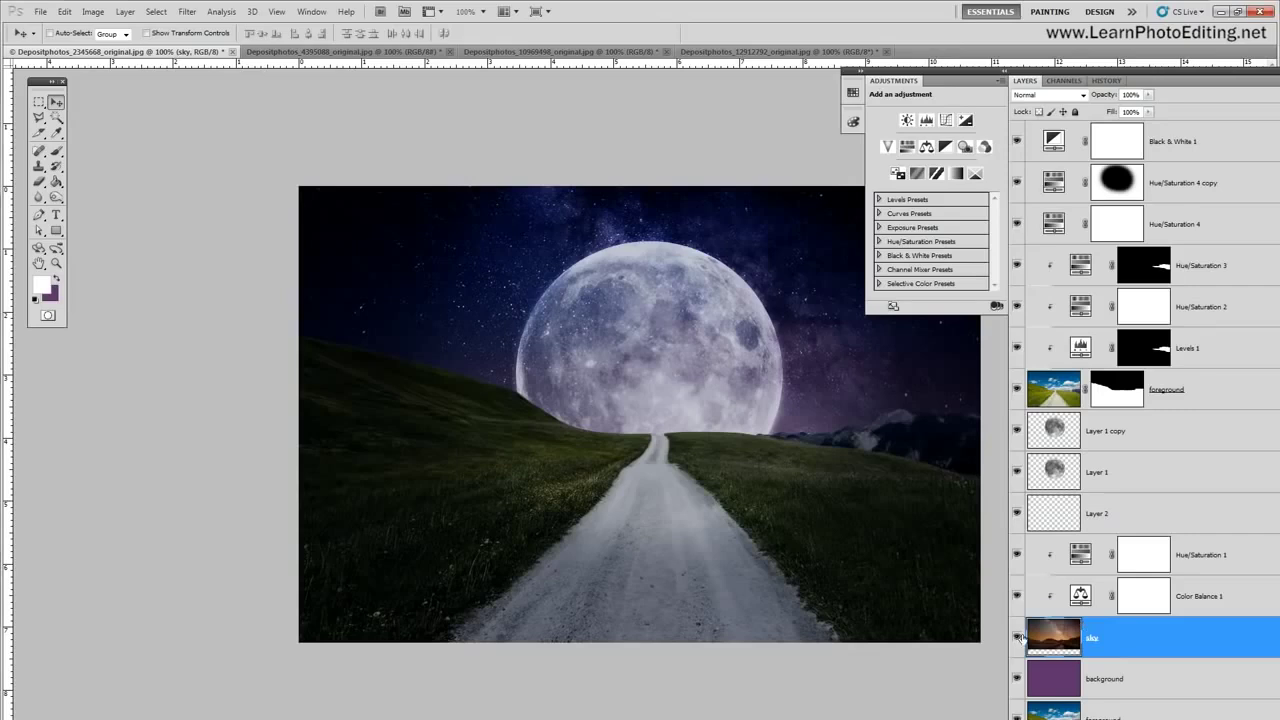
click(1130, 94)
text(70)
key(Return)
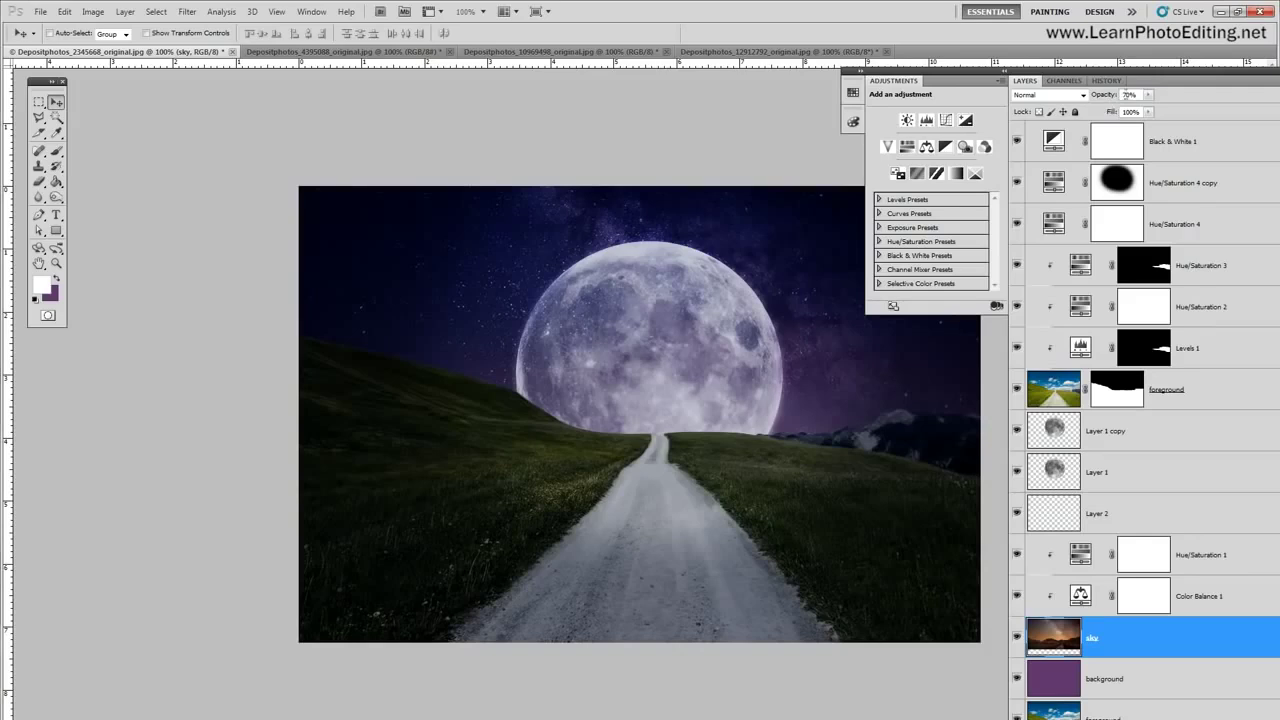
text(40)
key(Return)
text(5)
key(Return)
Step: Load the moon's outline from Layer 1 as a selection and add a new empty layer directly above Layer 2
click(1055, 471)
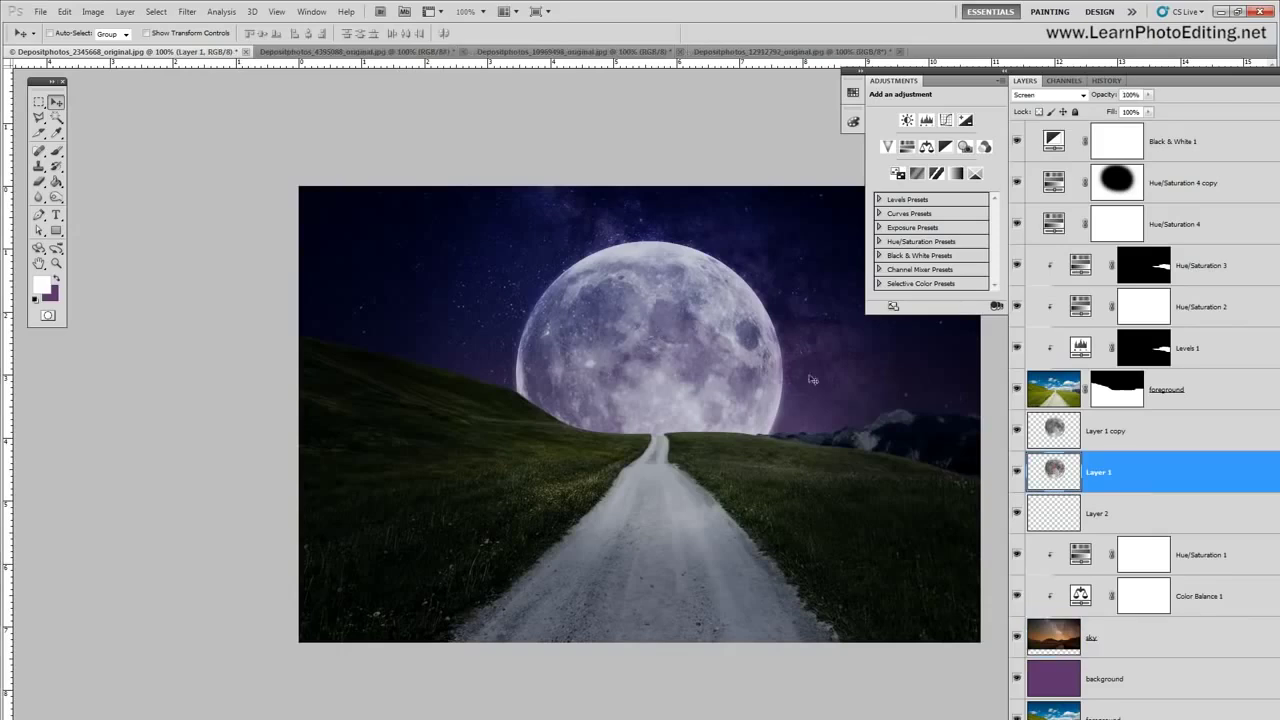
ctrl+click(1057, 472)
click(1123, 514)
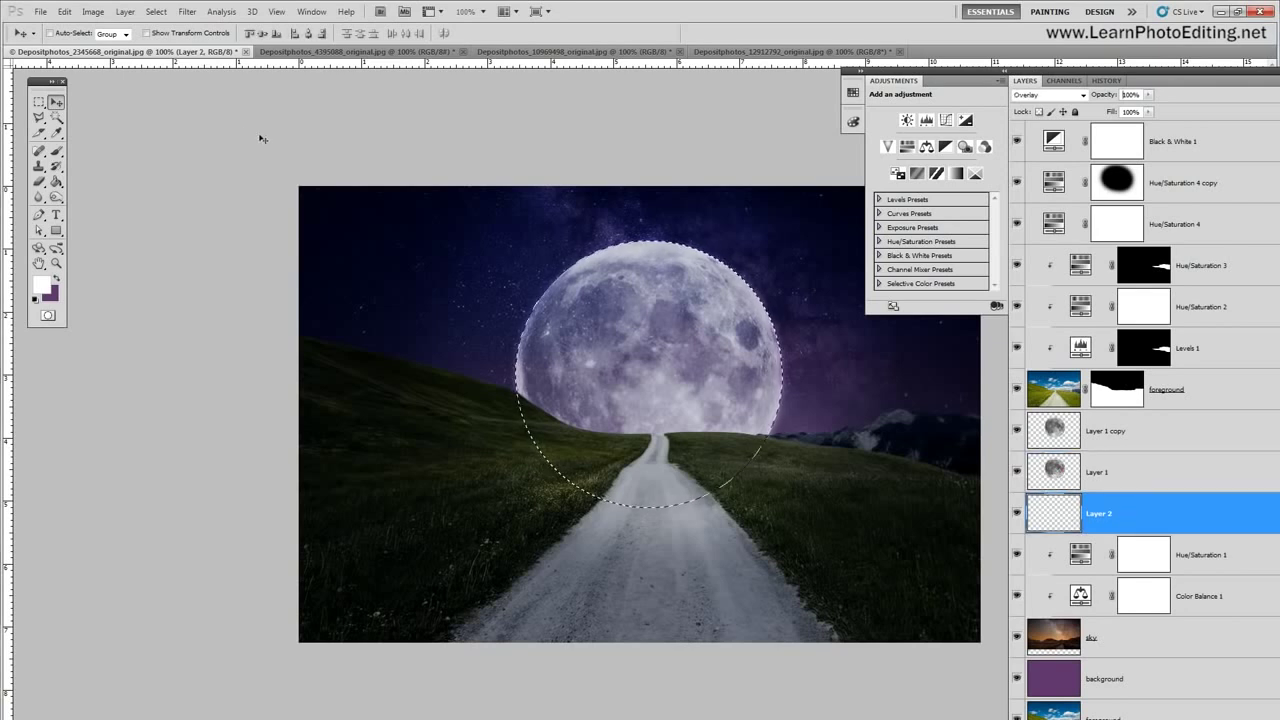
click(125, 11)
mouse_move(240, 20)
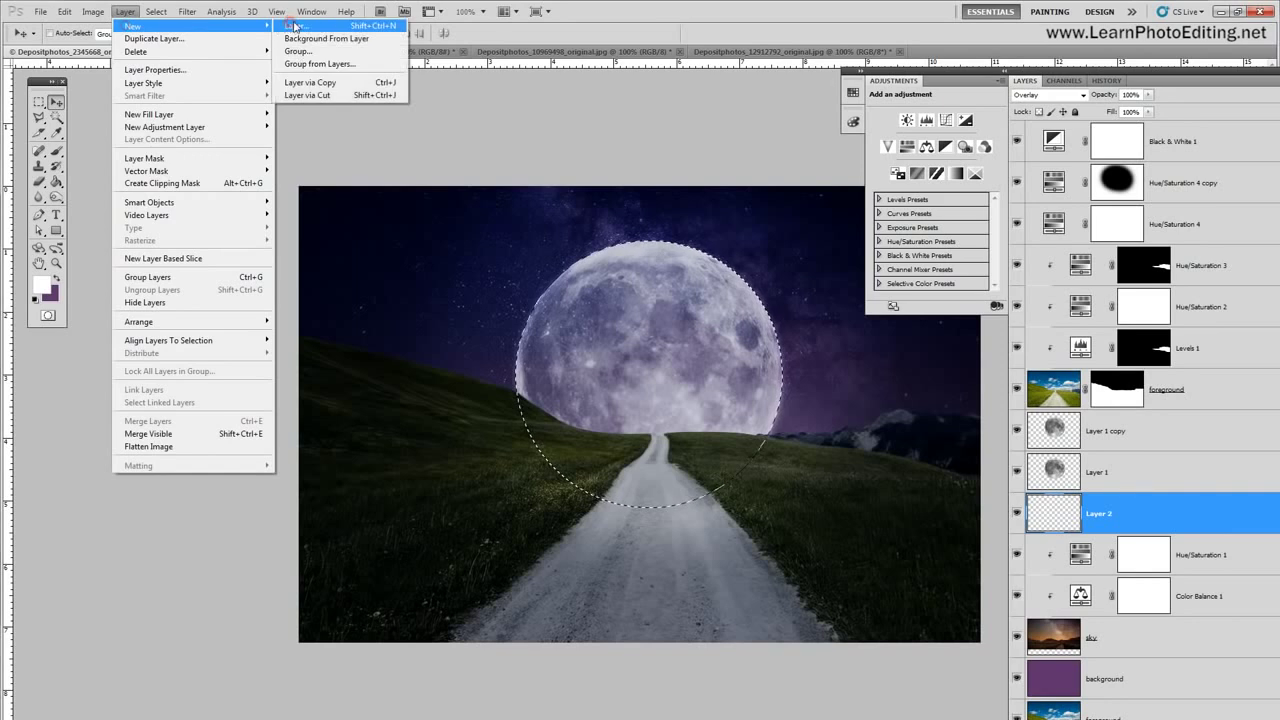
click(300, 24)
click(685, 116)
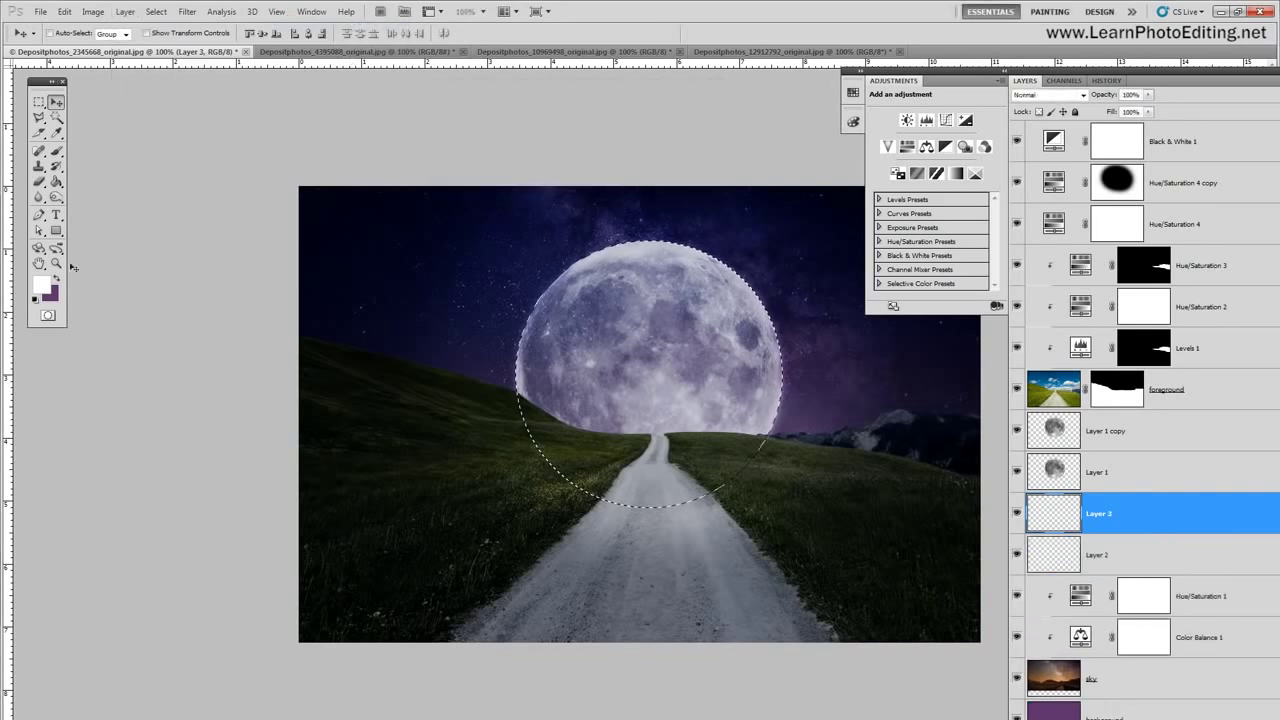
Step: Fill the moon selection on the new layer with white using the Paint Bucket, then deselect
click(56, 183)
click(662, 282)
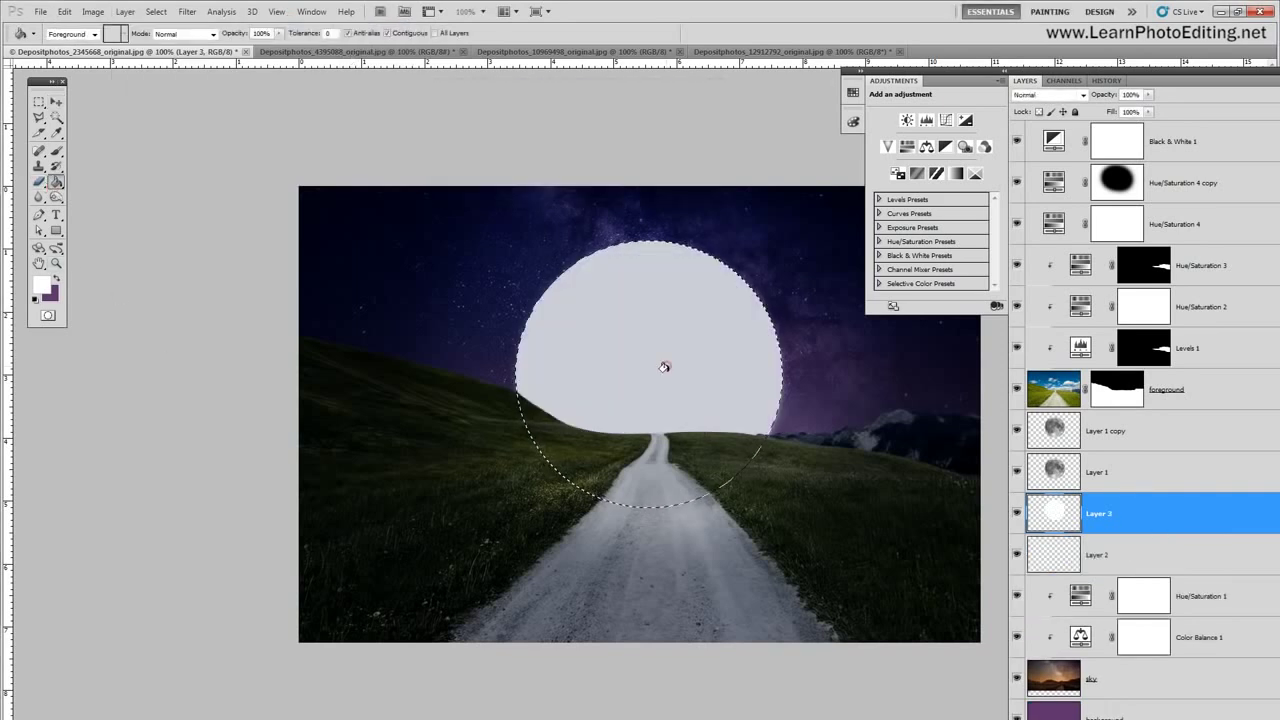
click(156, 11)
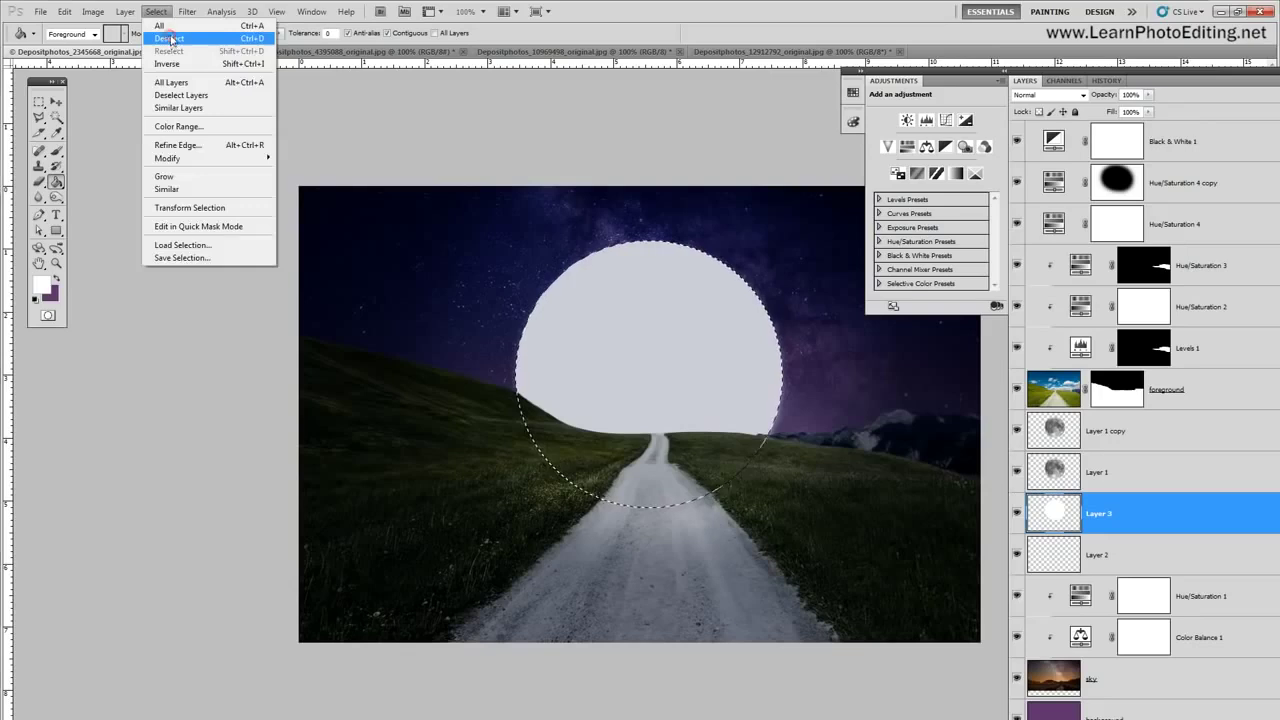
click(172, 40)
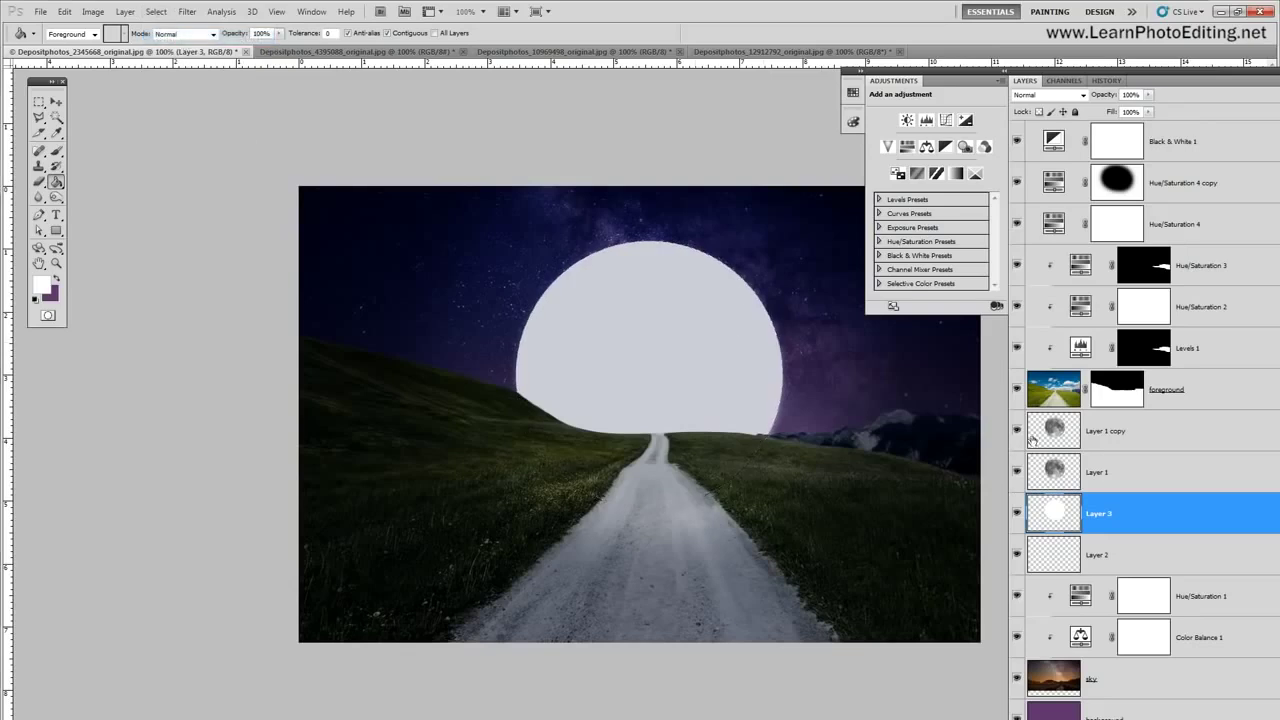
Step: Set the white moon layer's opacity to 20% and toggle its visibility to compare
click(1128, 94)
text(20)
key(Return)
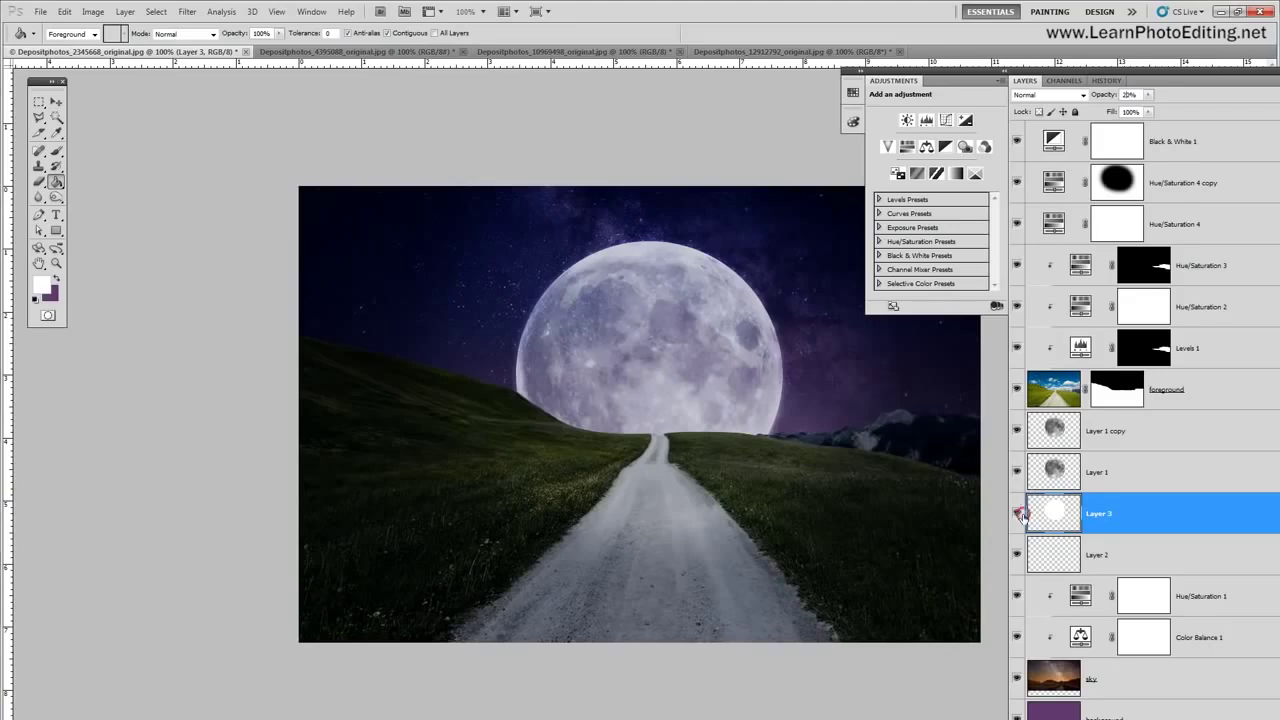
click(1017, 513)
click(1018, 514)
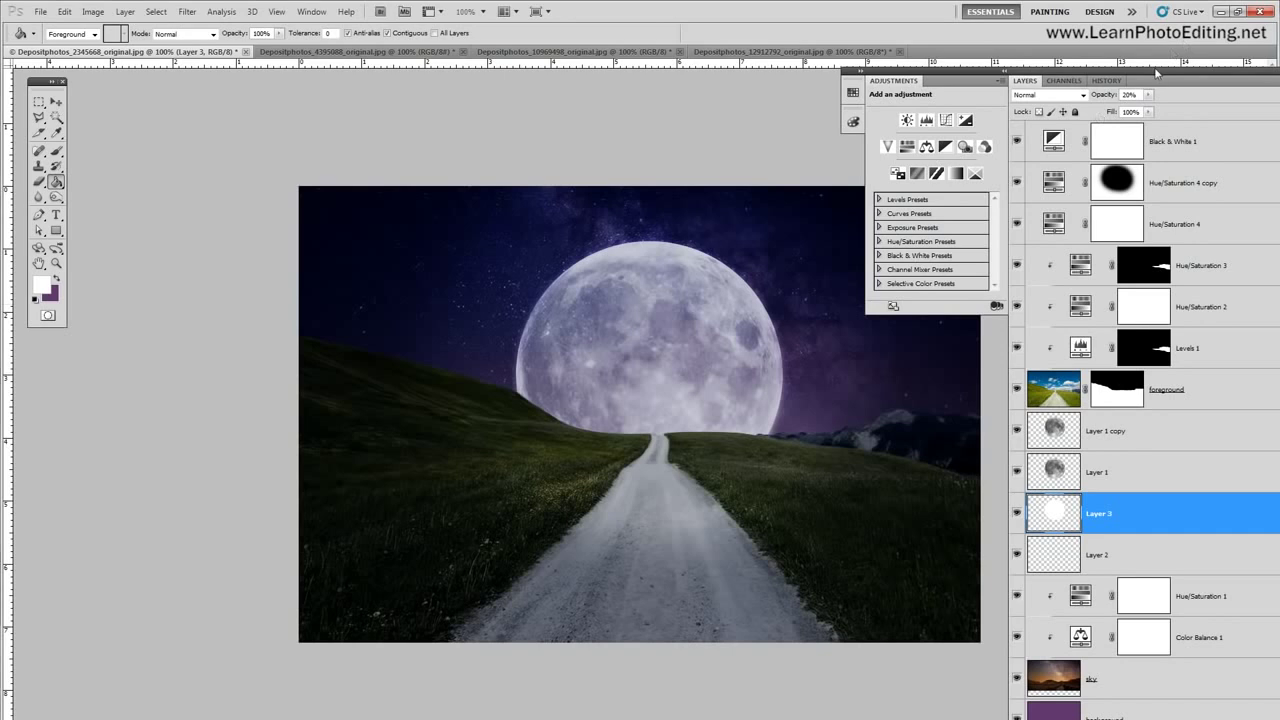
Step: Select the Black & White 1 adjustment layer and toggle its visibility to compare the image with and without it
drag(1156, 72, 1104, 70)
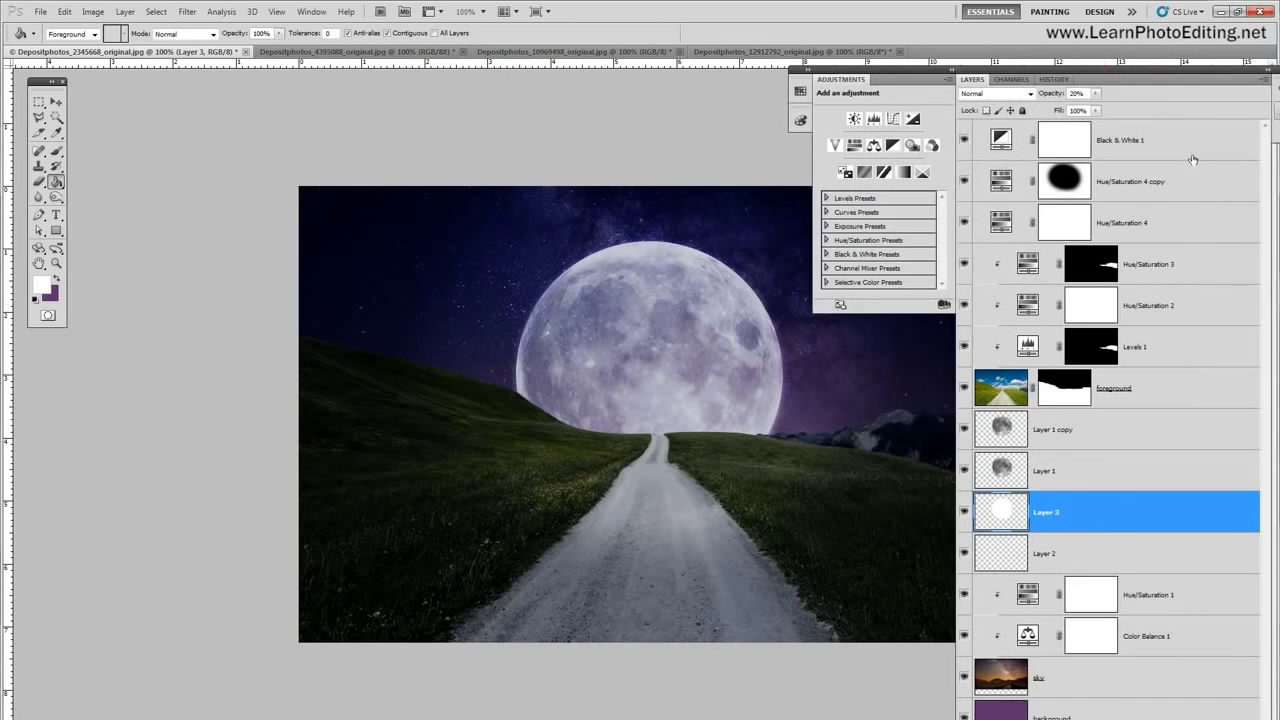
click(1116, 123)
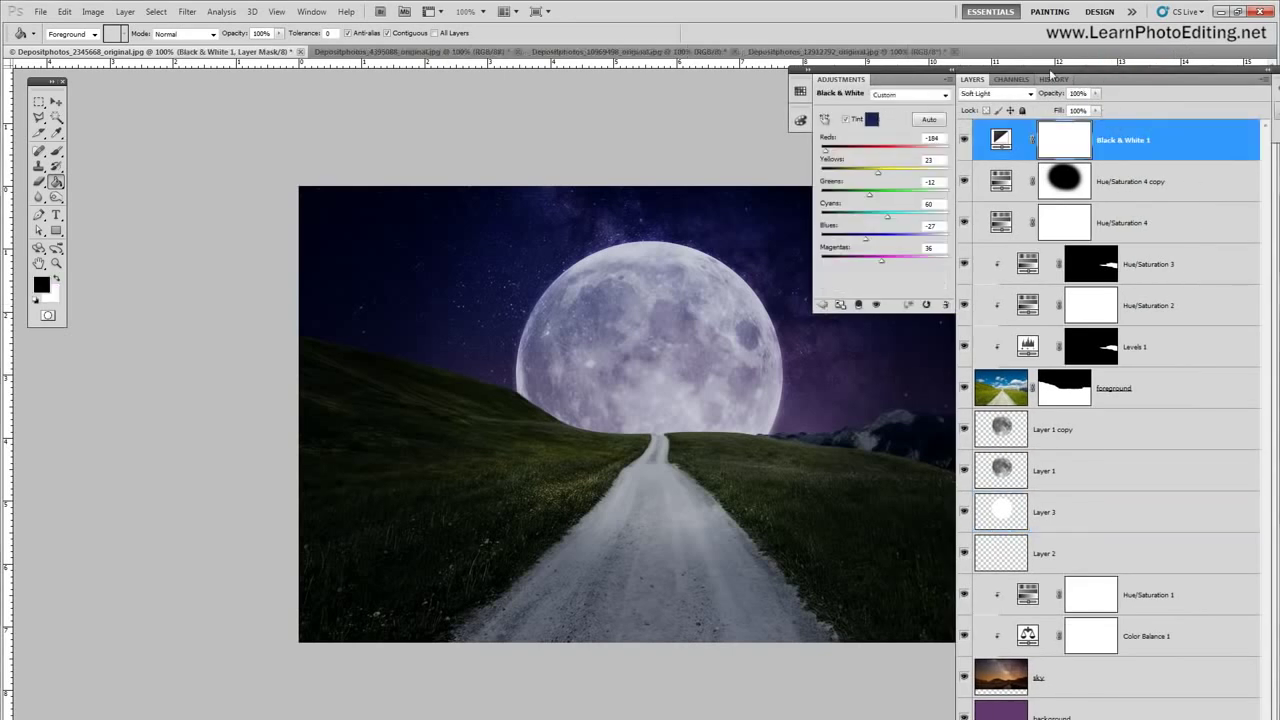
drag(1089, 77, 1094, 103)
click(1005, 167)
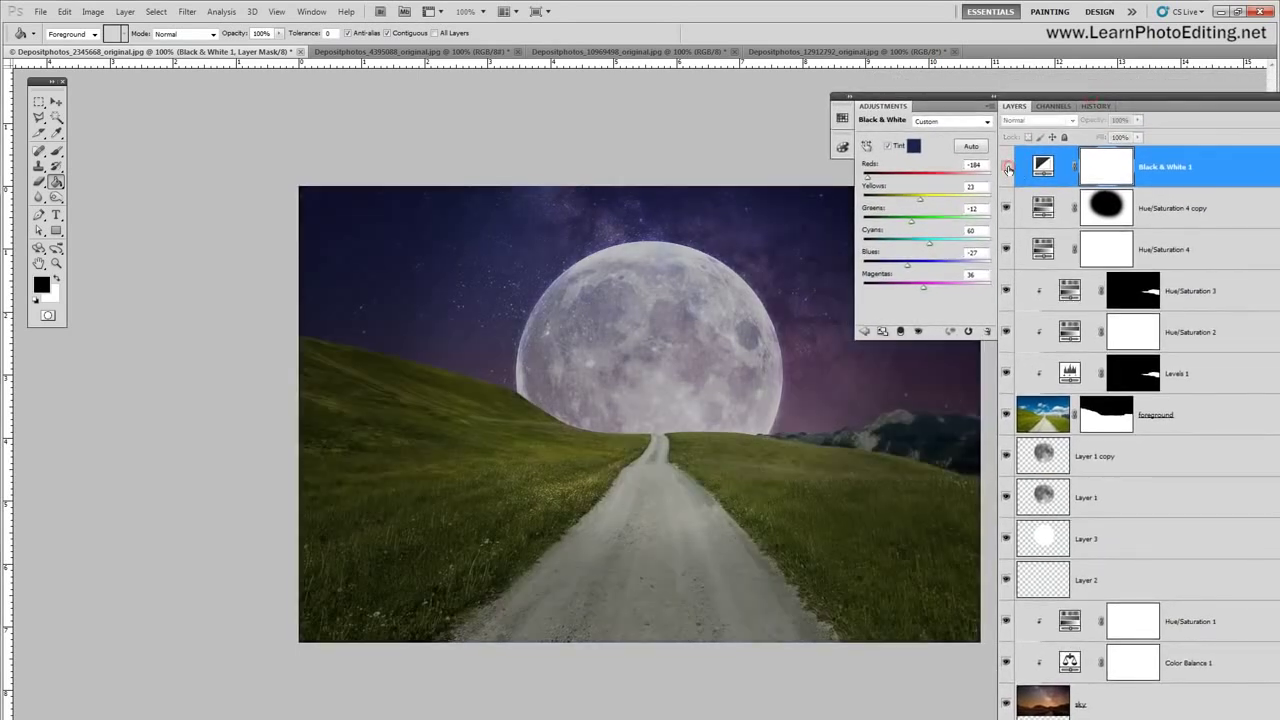
click(1005, 167)
Step: Duplicate the Black & White 1 layer and set the copy to Overlay blending at 60% opacity
click(125, 11)
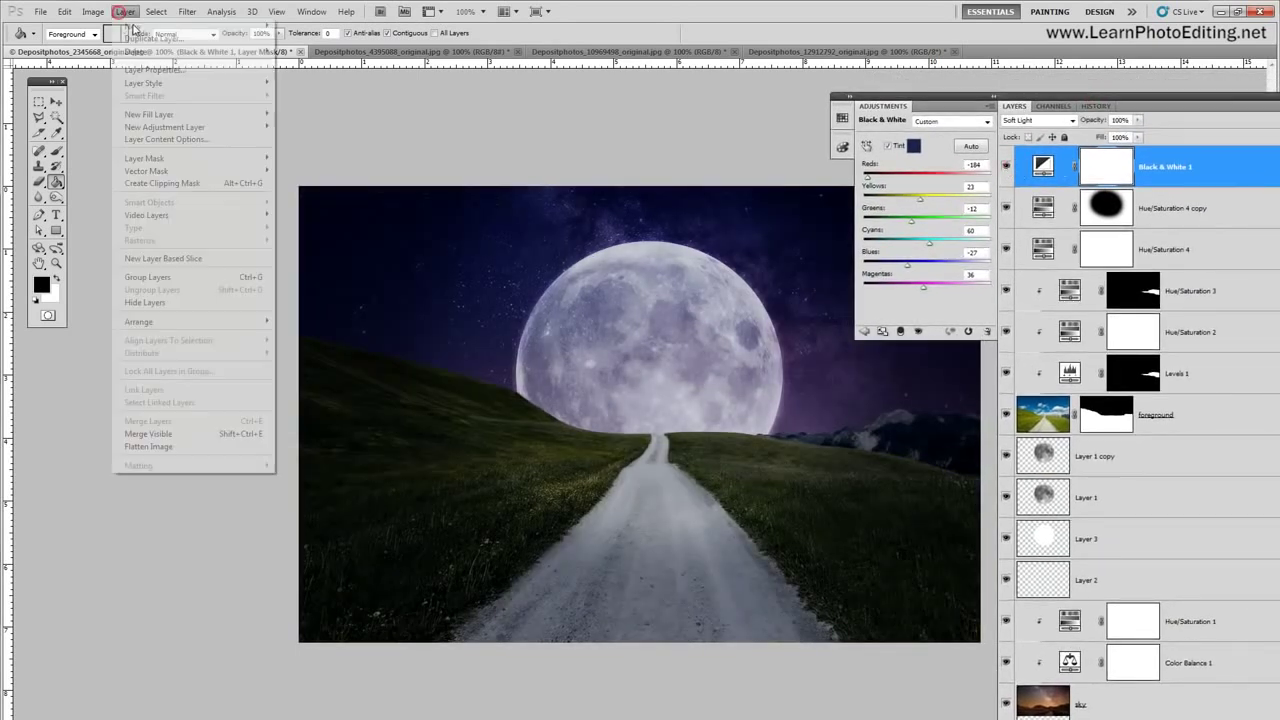
click(142, 39)
click(285, 169)
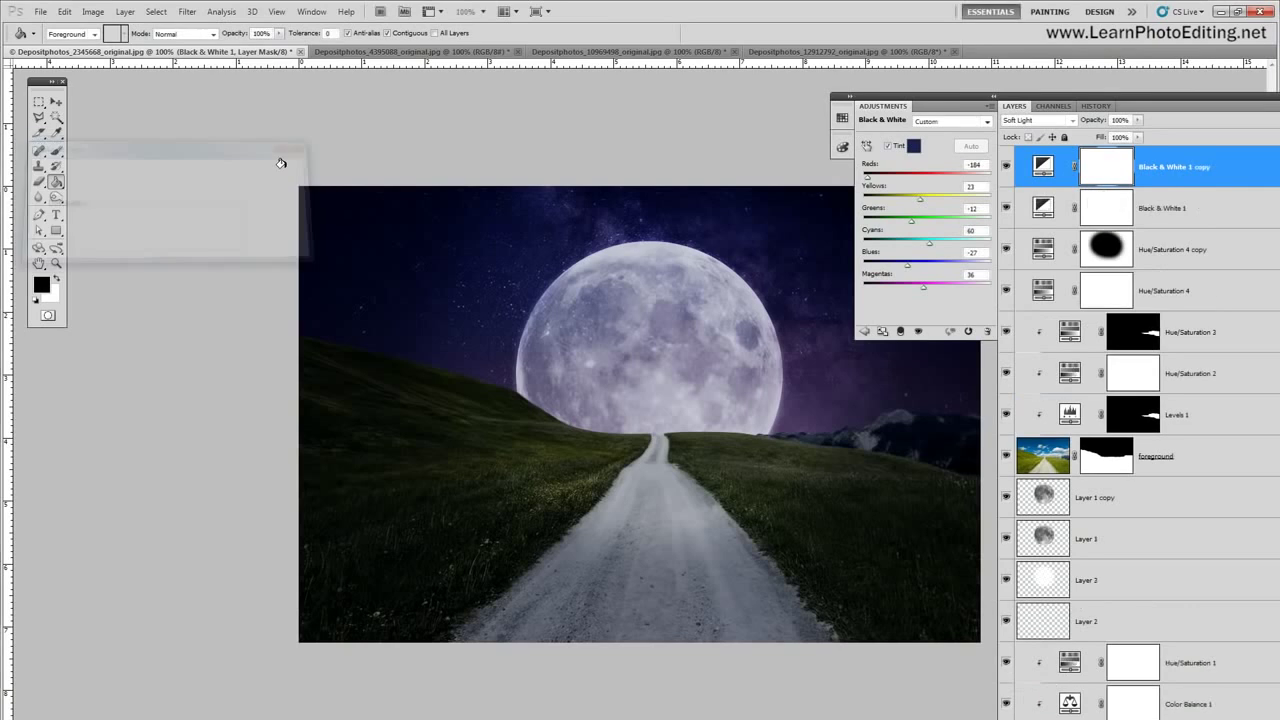
click(1024, 121)
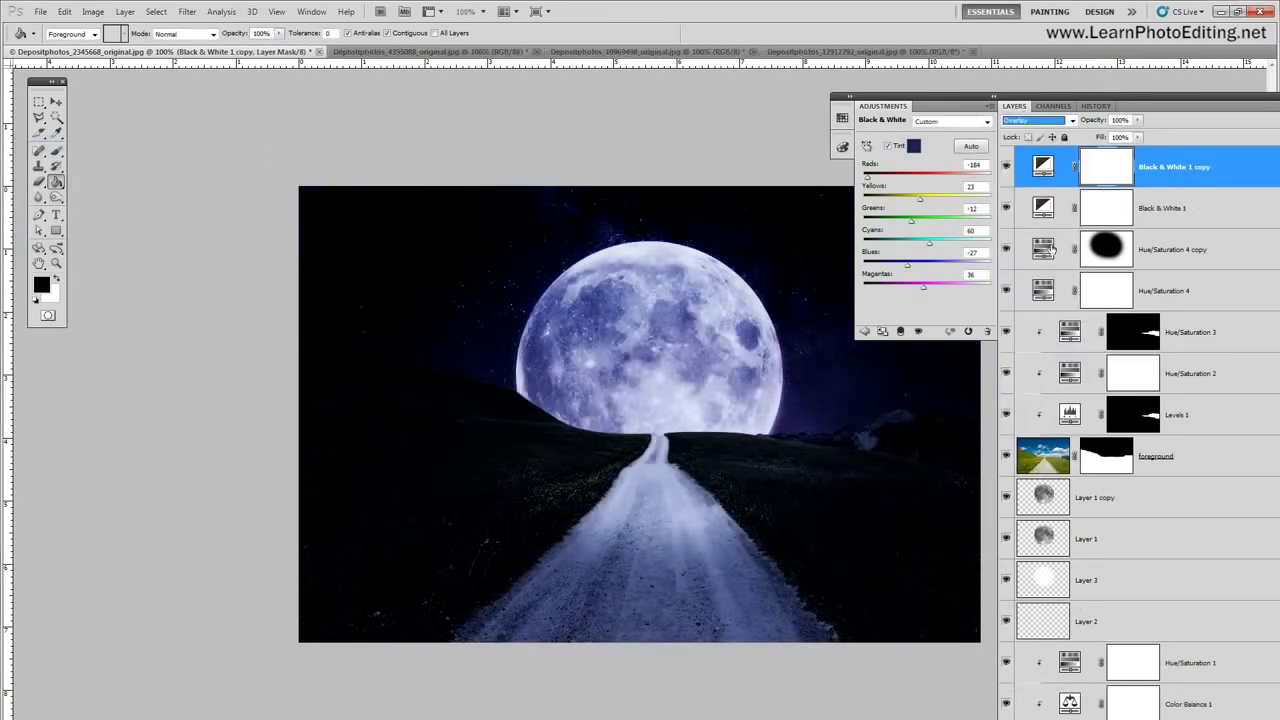
text(37)
key(Return)
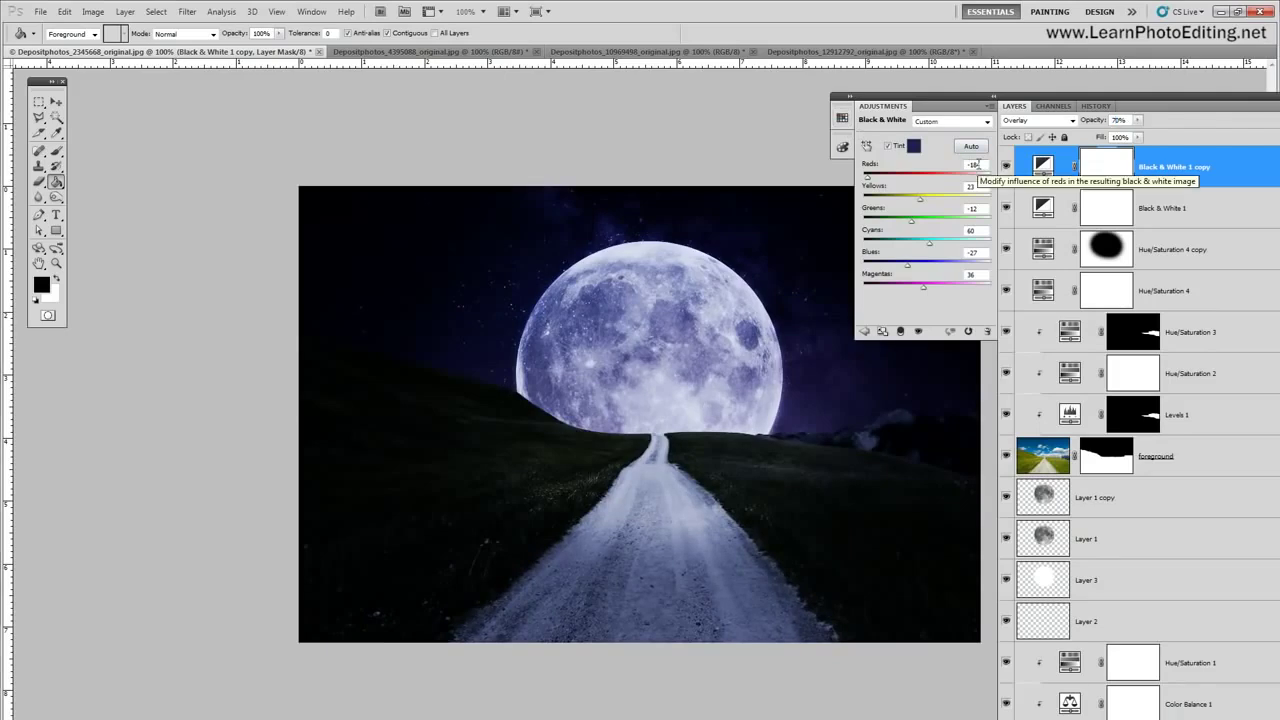
click(1090, 121)
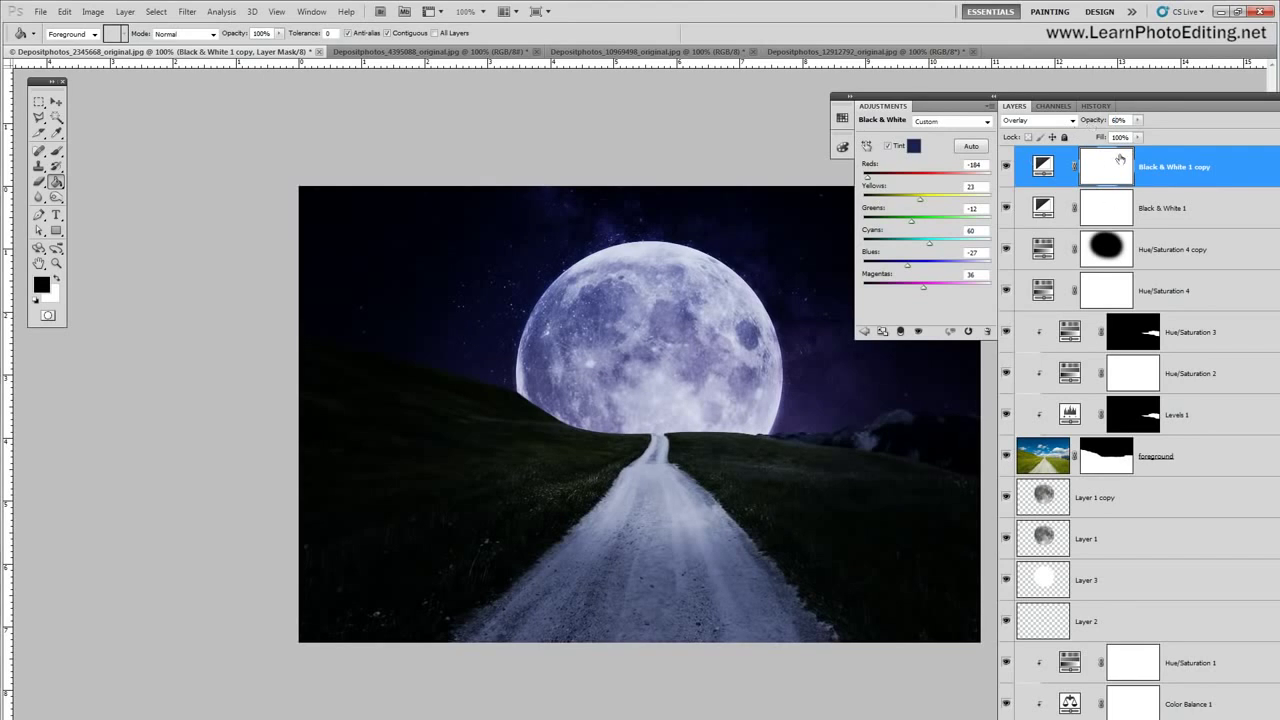
Step: On the Black & White 1 copy's mask, paint over the moon, central sky and road with a soft 300 px black brush at 50% opacity
click(1114, 167)
click(57, 151)
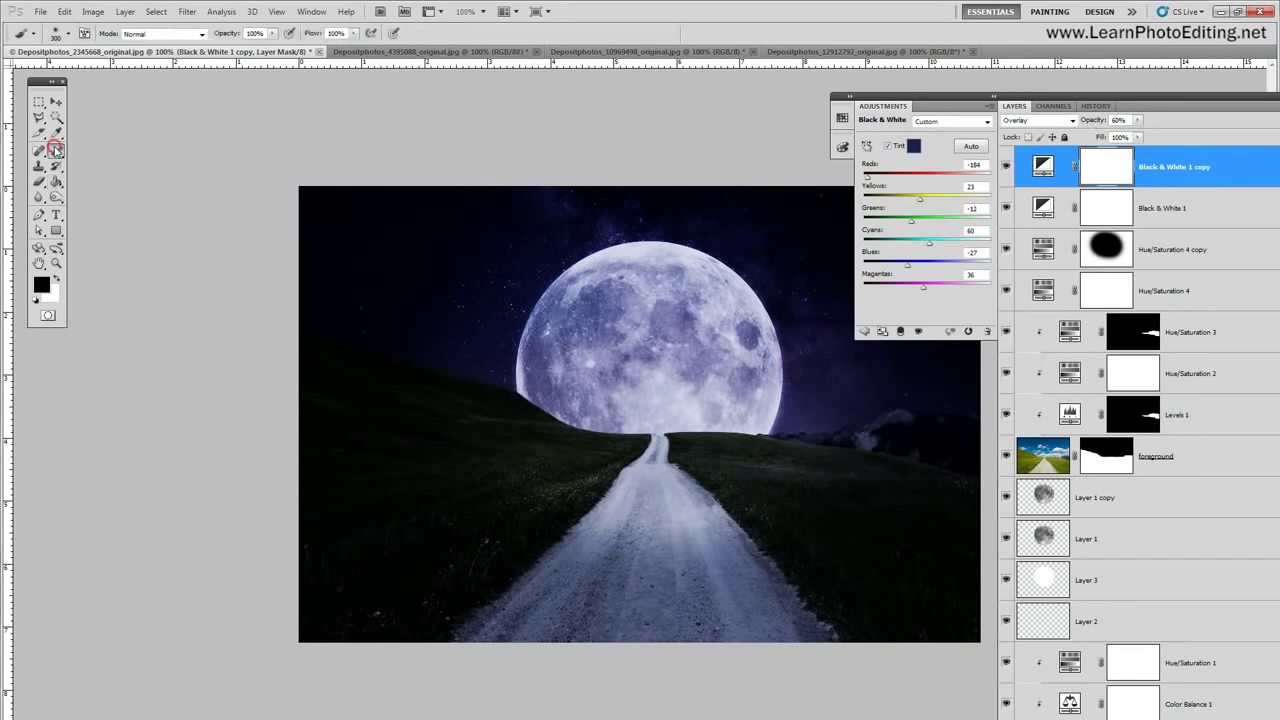
click(68, 36)
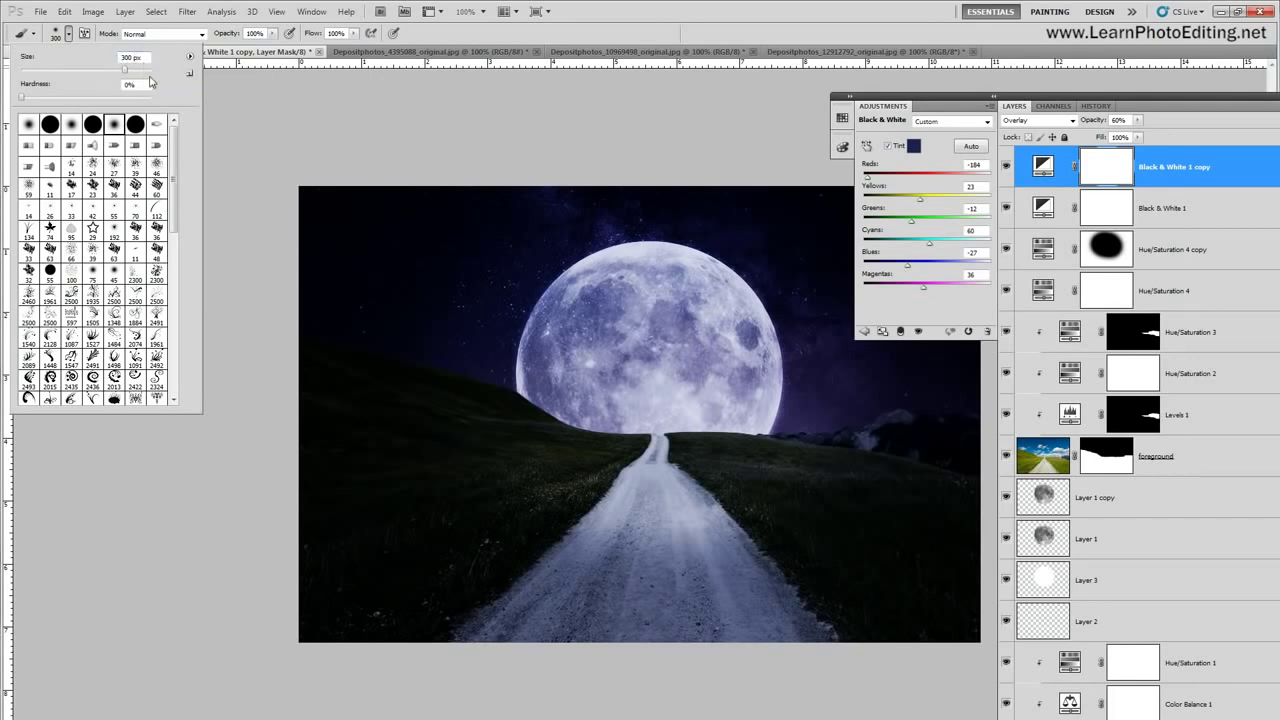
key(5)
key(Return)
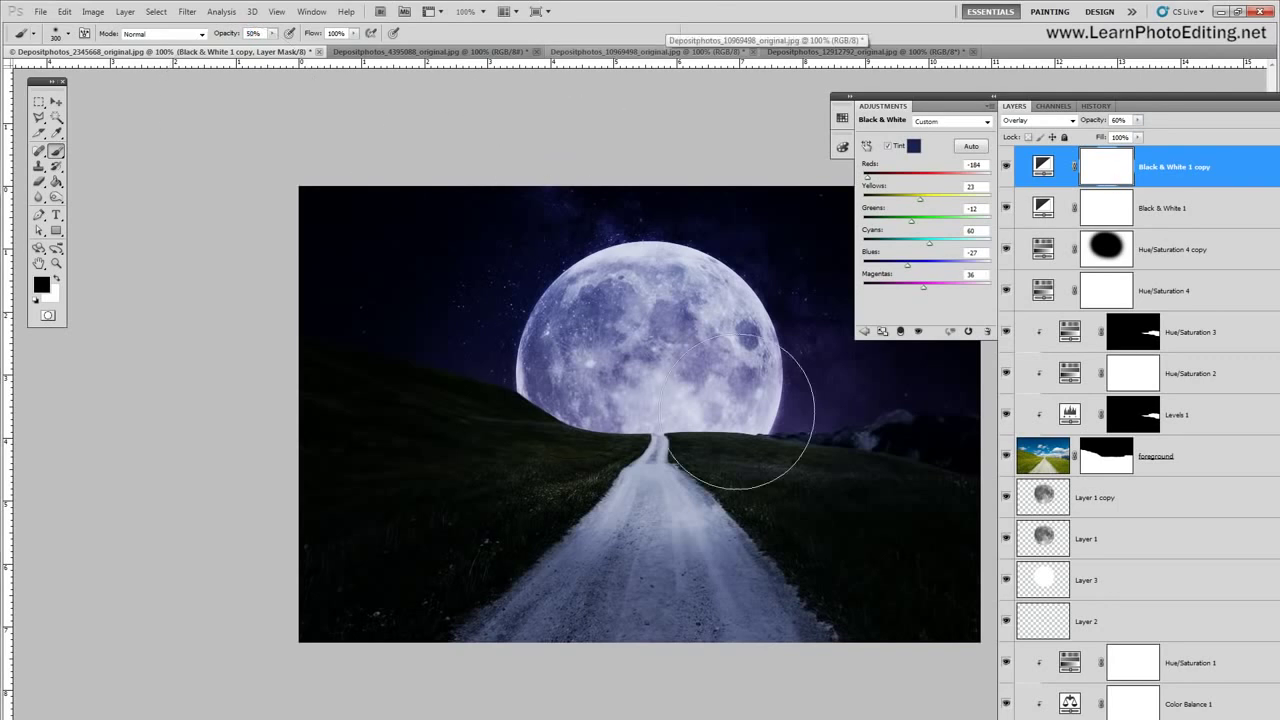
mouse_move(548, 397)
mouse_down()
mouse_move(519, 348)
mouse_move(561, 391)
mouse_move(619, 355)
mouse_move(641, 362)
mouse_move(622, 380)
mouse_move(684, 418)
mouse_move(706, 380)
mouse_up()
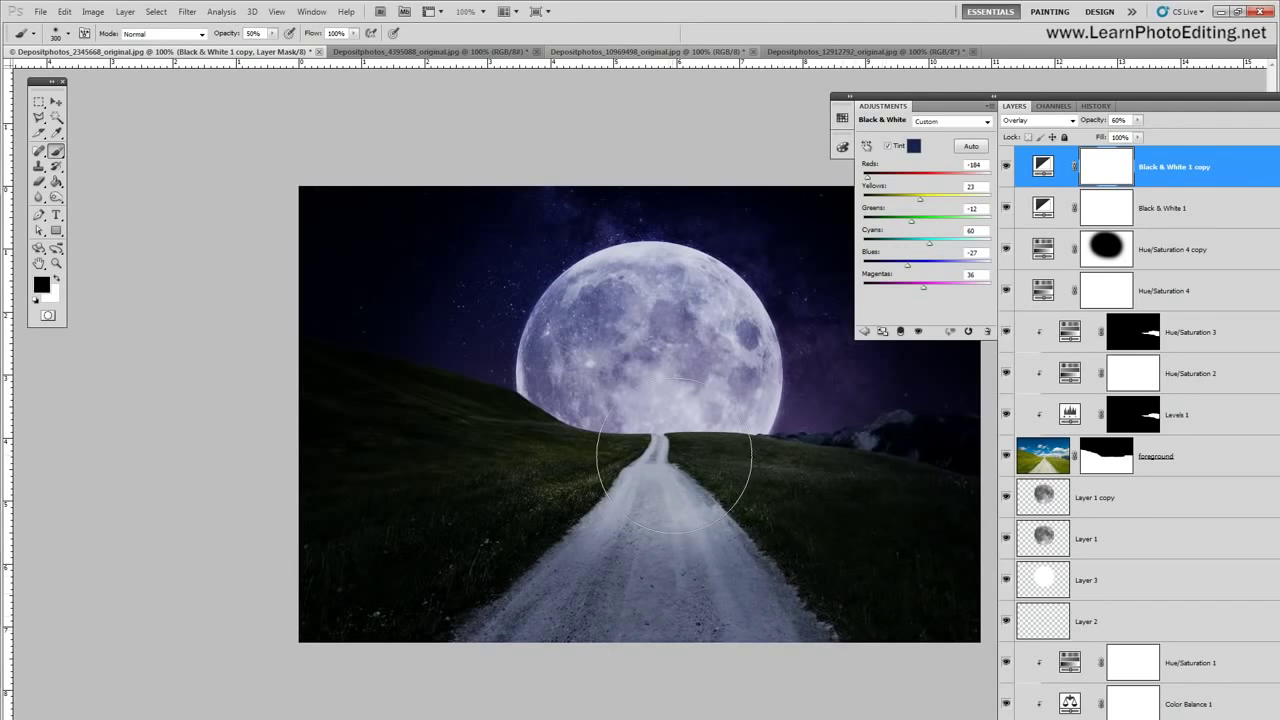
mouse_move(766, 271)
mouse_down()
mouse_move(514, 271)
mouse_move(529, 314)
mouse_up()
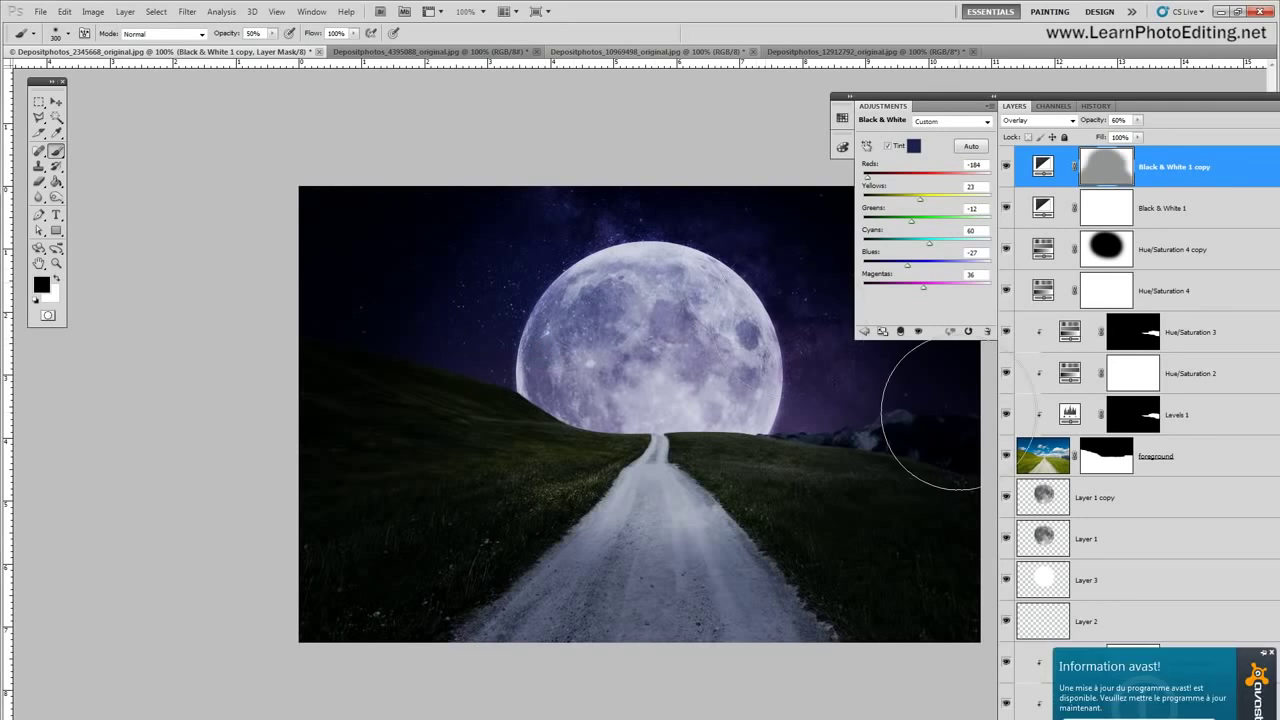
Step: Toggle the Black & White 1 copy layer's visibility to compare the effect of the painted mask
drag(924, 100, 1004, 92)
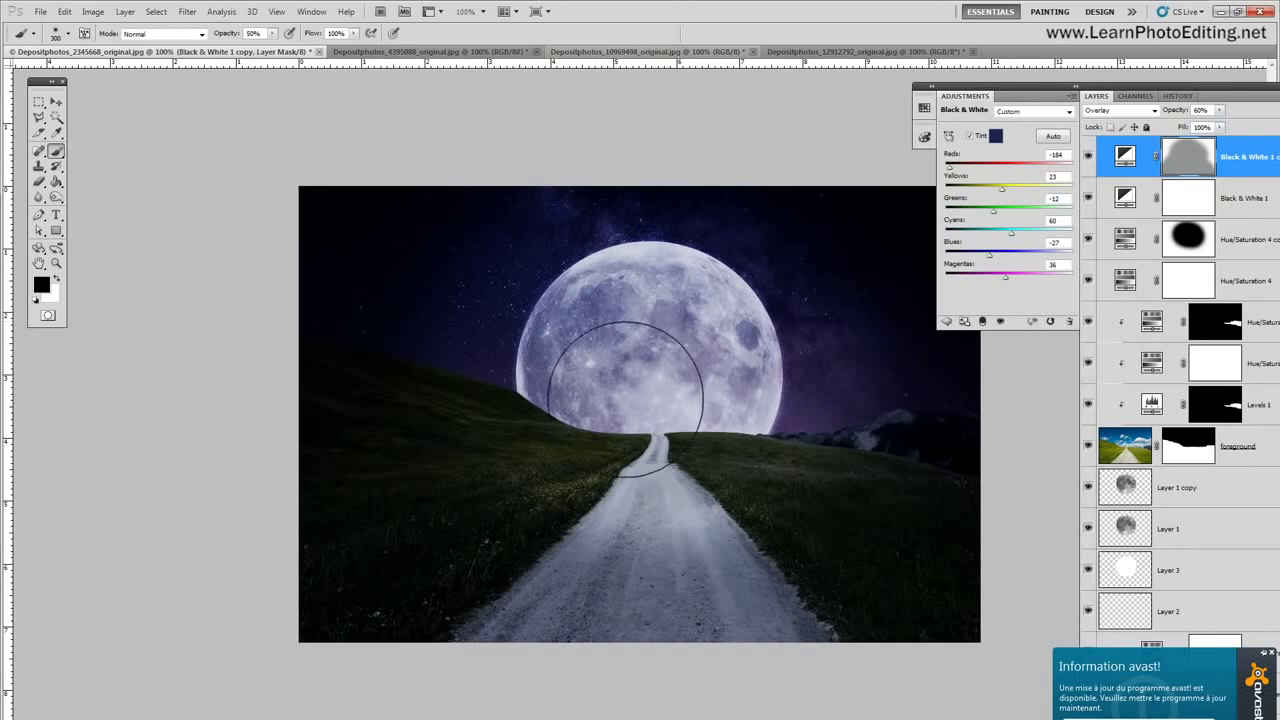
click(1089, 157)
click(1089, 157)
click(1089, 157)
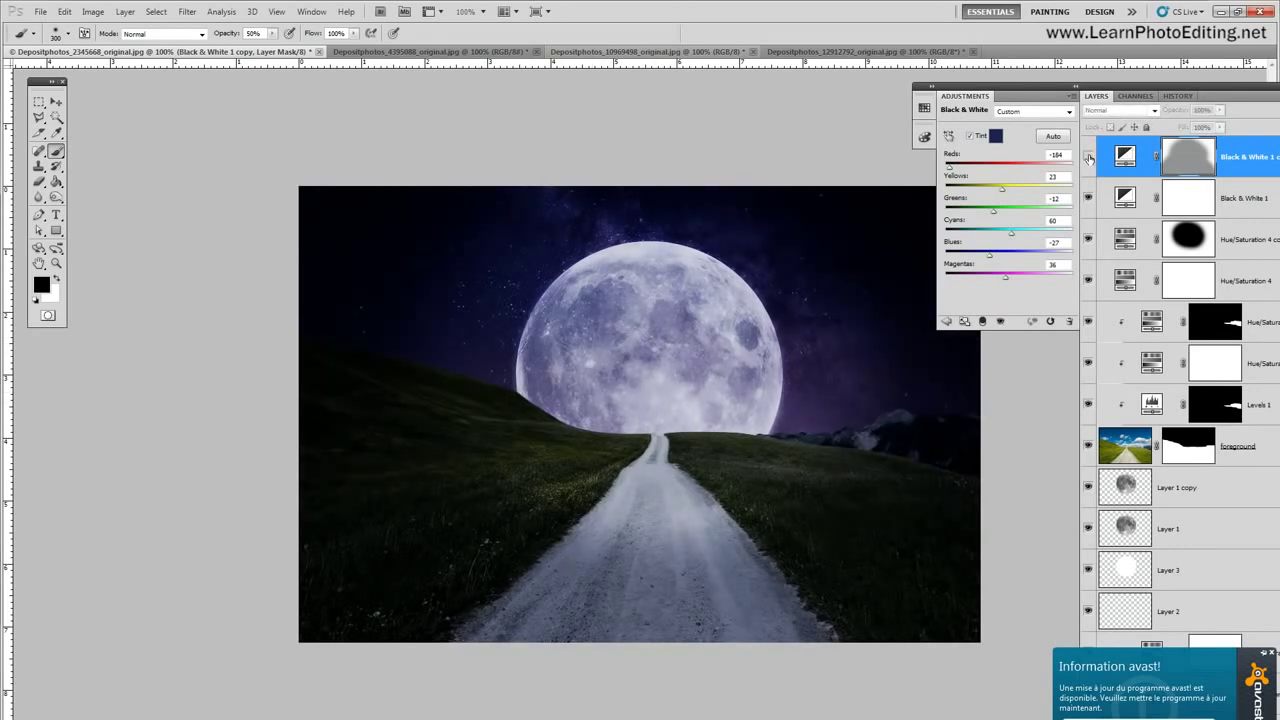
click(1089, 157)
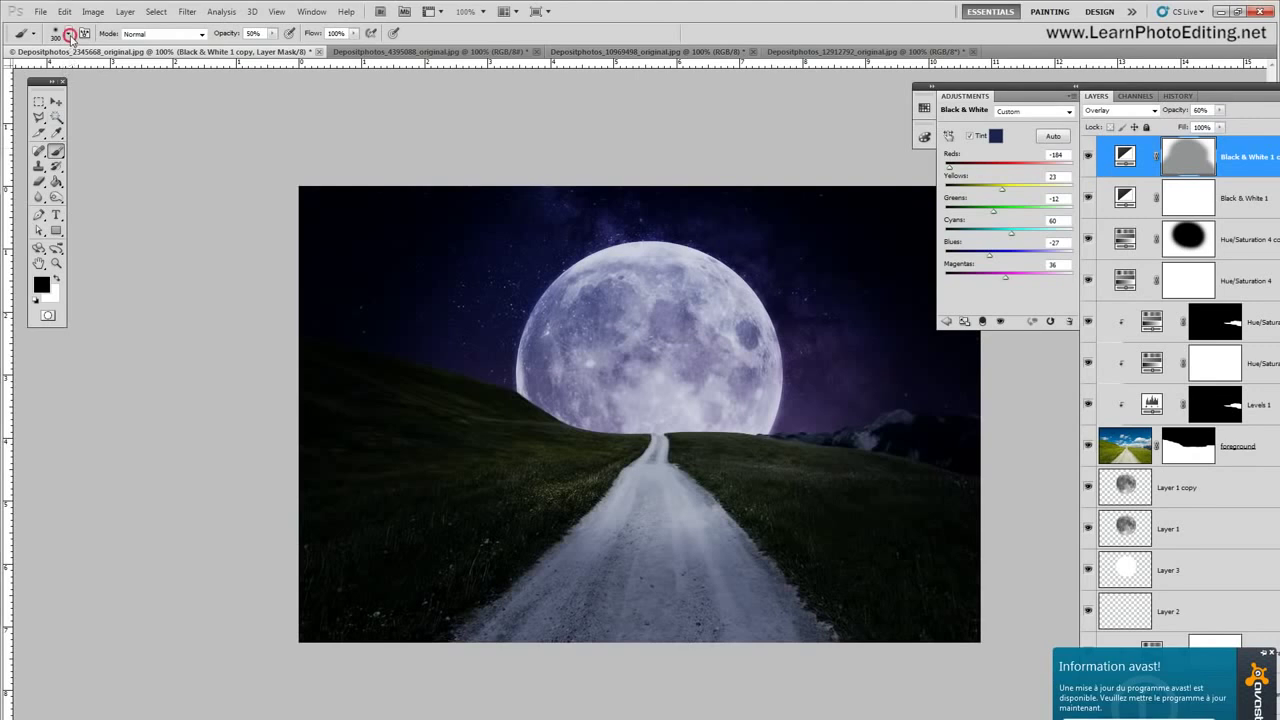
Step: Reduce the brush size to 50 px and paint black on the mask along the horizon at the moon's base
click(69, 35)
double_click(130, 58)
text(100)
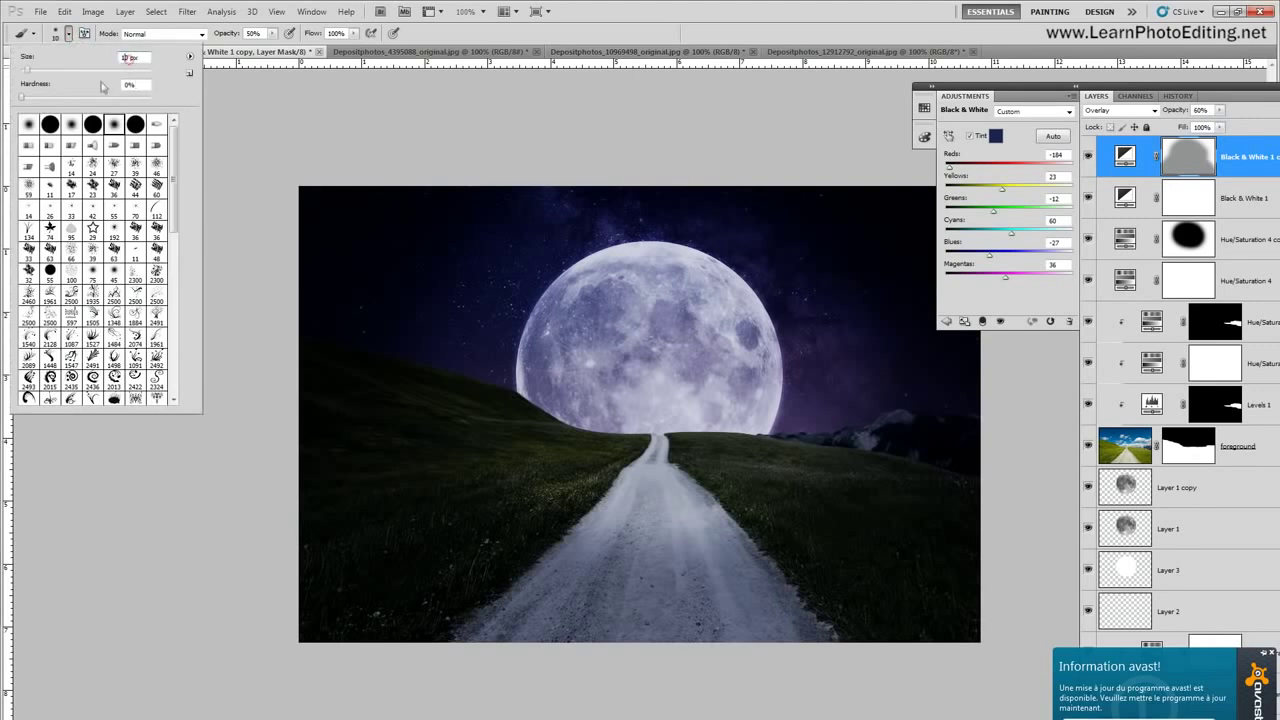
double_click(130, 58)
text(50)
click(657, 432)
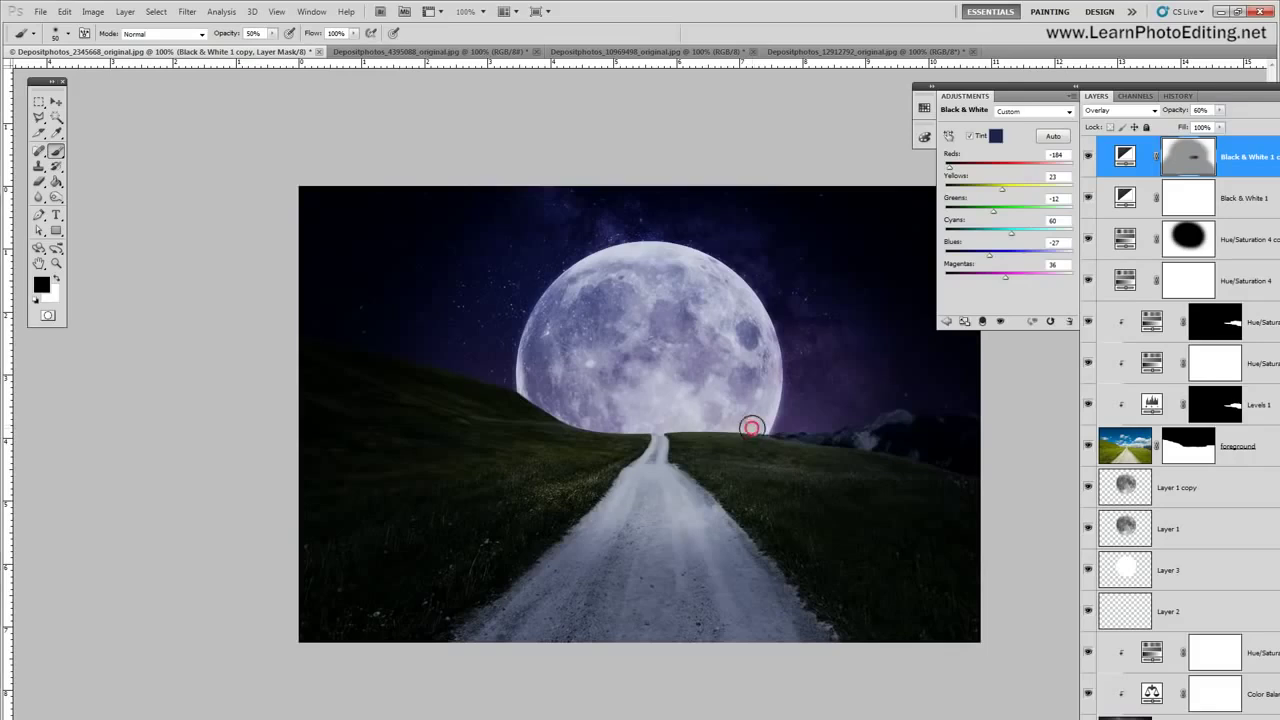
click(727, 434)
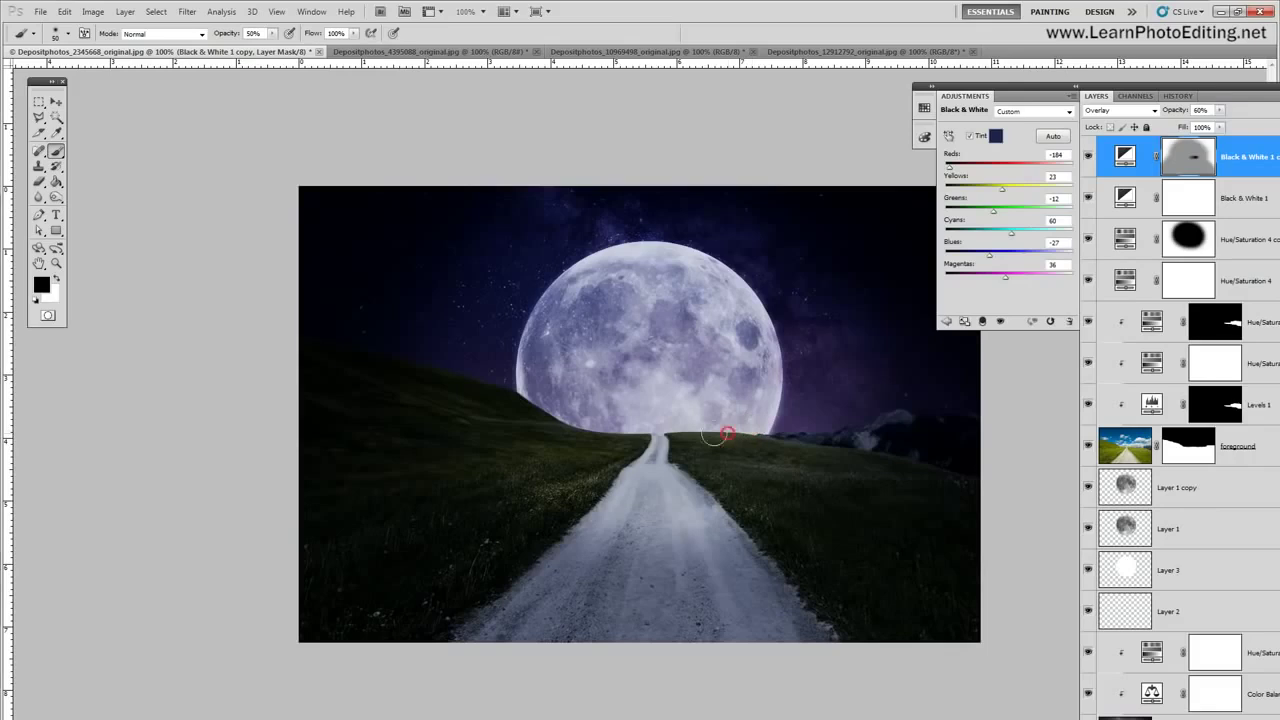
click(613, 437)
click(522, 397)
click(591, 424)
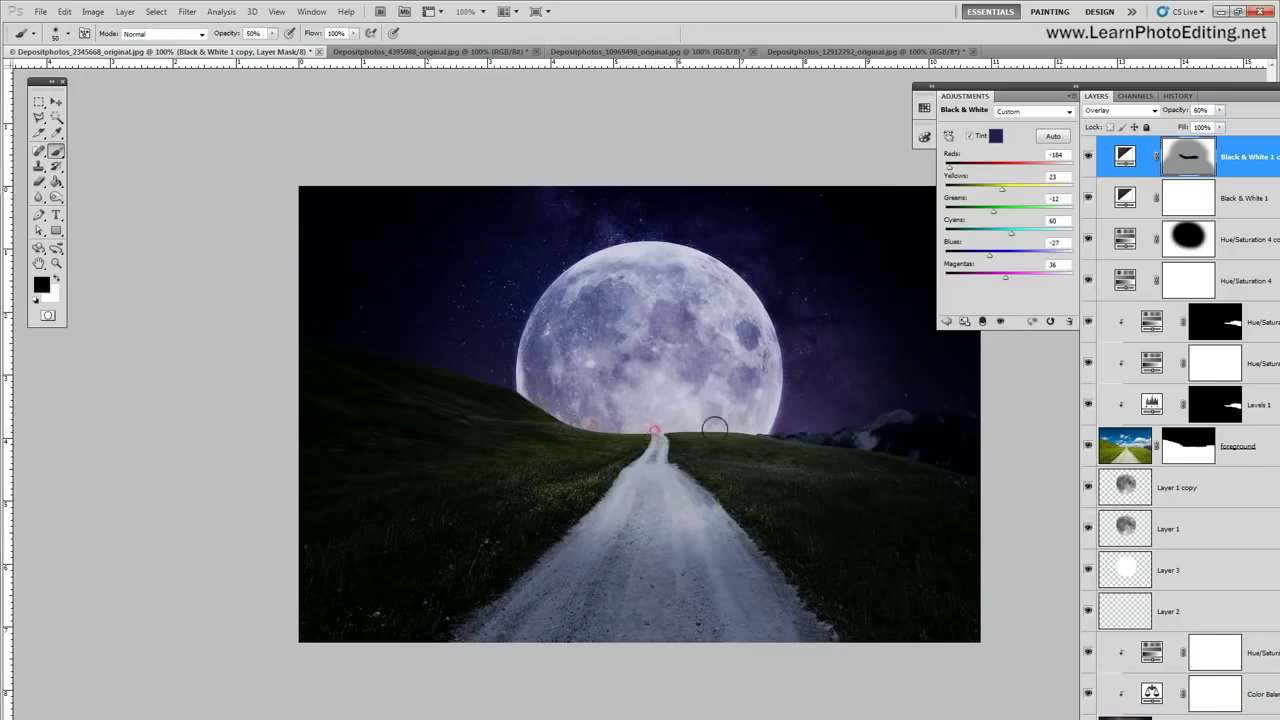
click(720, 433)
click(530, 402)
click(695, 425)
click(765, 425)
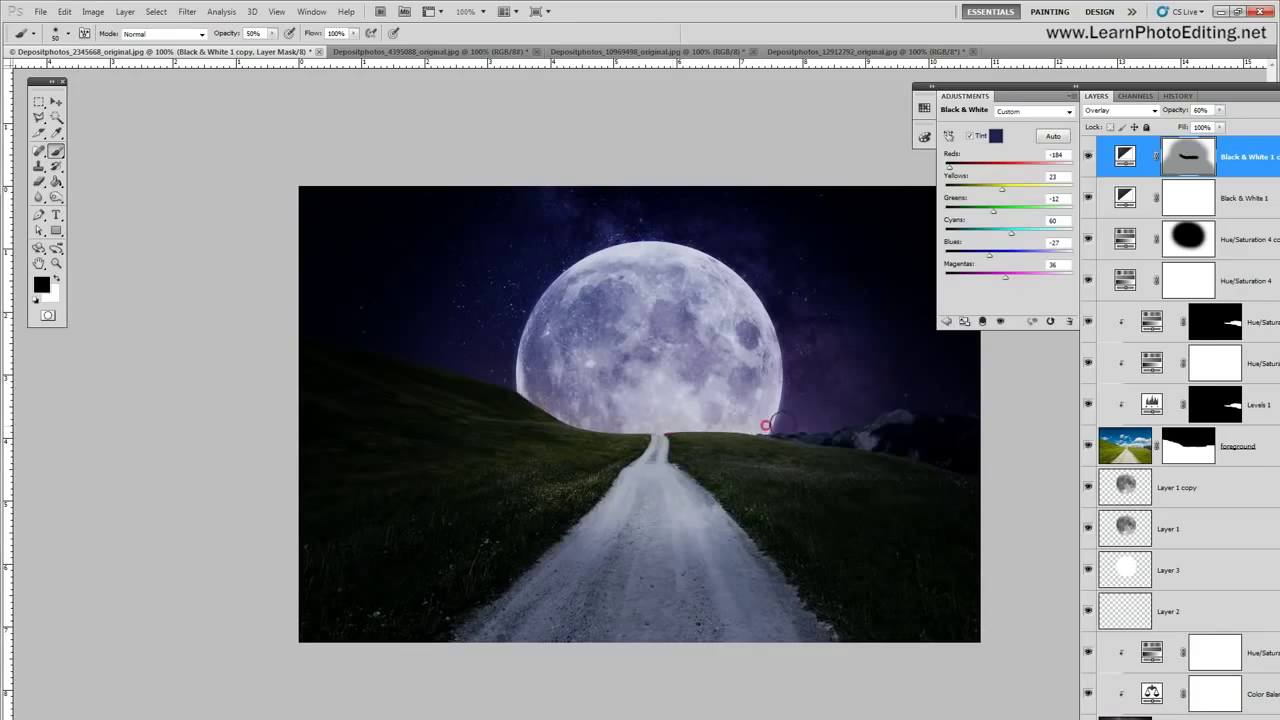
Step: Turn the Black & White 1 copy layer off and on to check the masking along the horizon
click(1088, 157)
click(1088, 157)
click(1088, 157)
click(1088, 157)
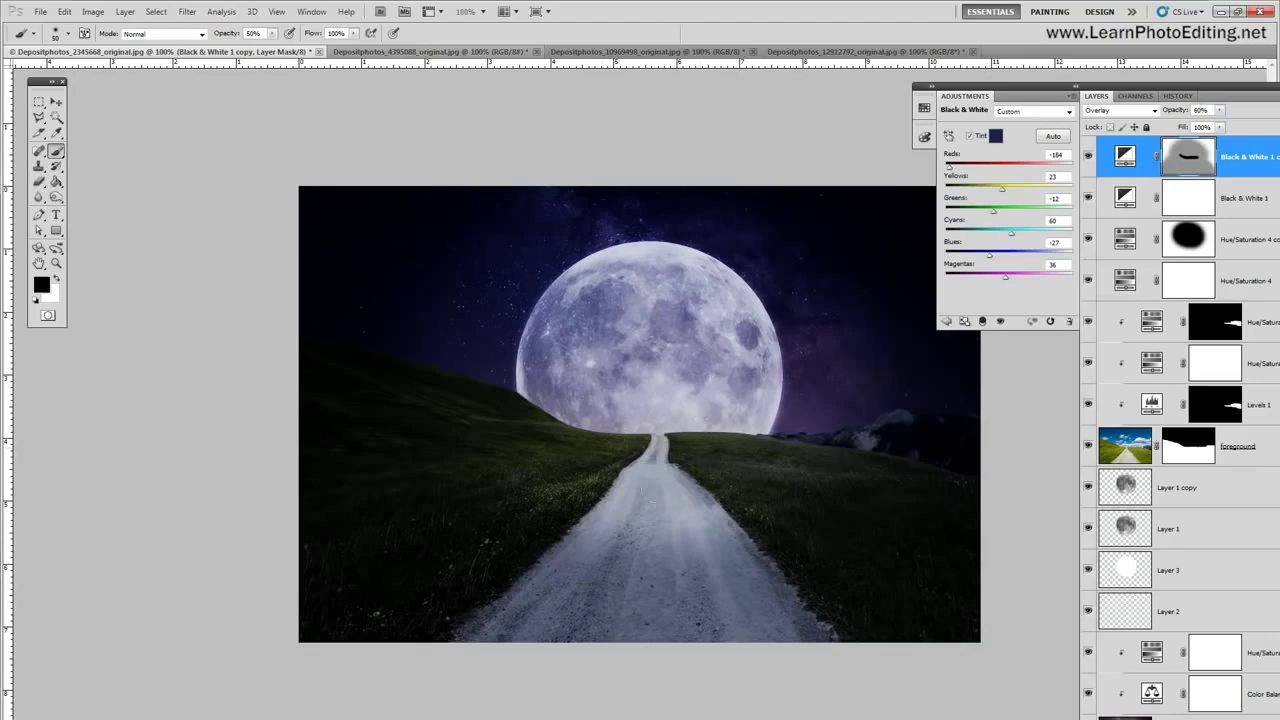
Step: Add a new empty layer above the Black & White 1 copy layer
click(92, 11)
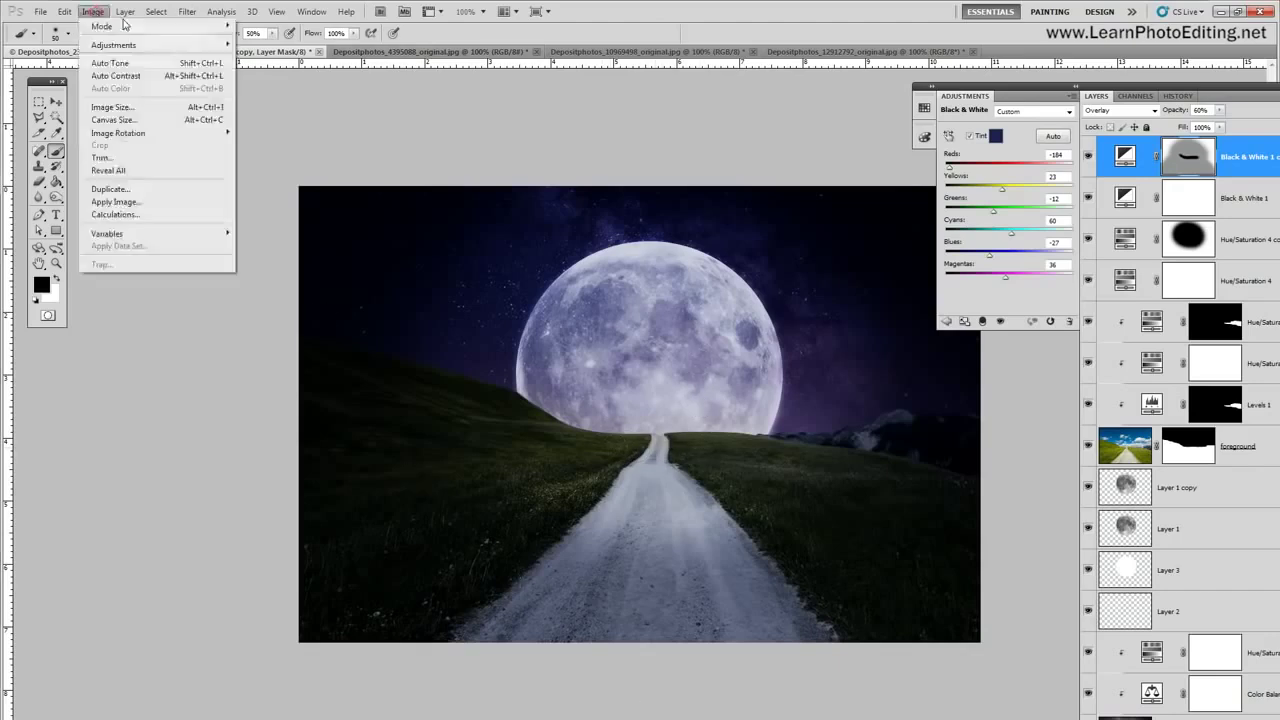
mouse_move(125, 12)
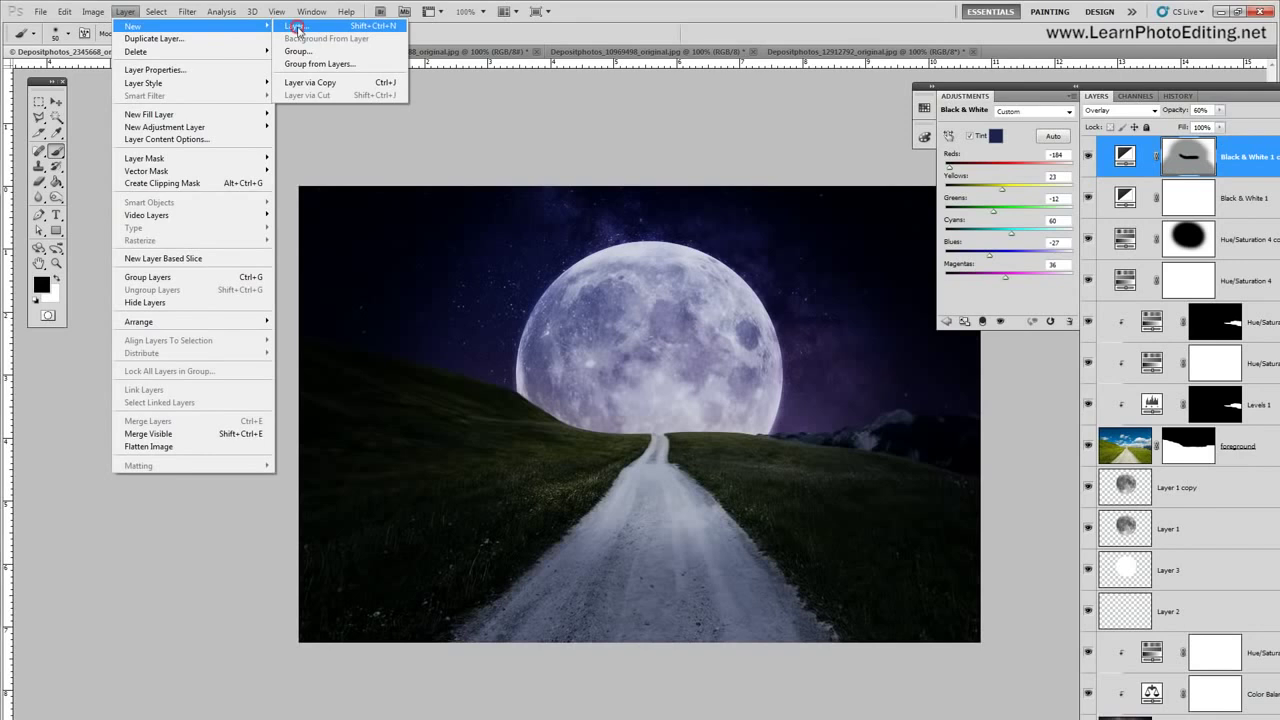
click(297, 27)
click(689, 116)
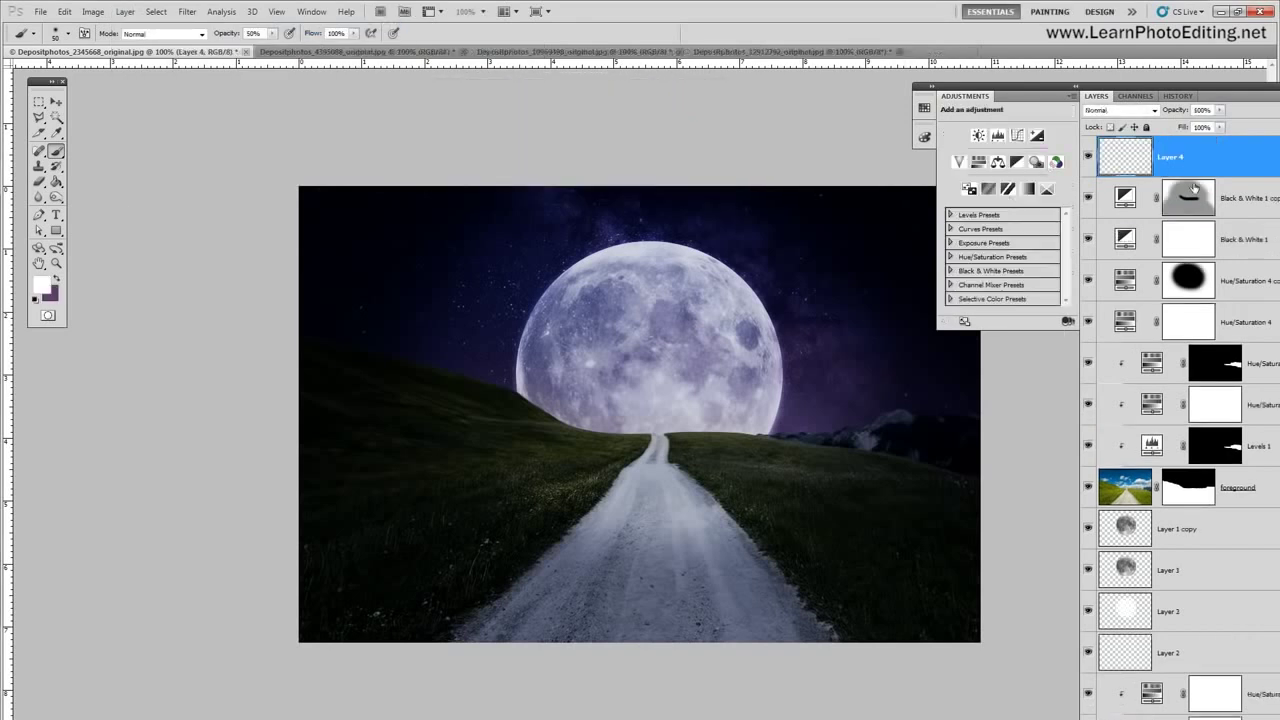
Step: Make a rectangular selection of a thin strip across the full width of the image's bottom edge
click(38, 102)
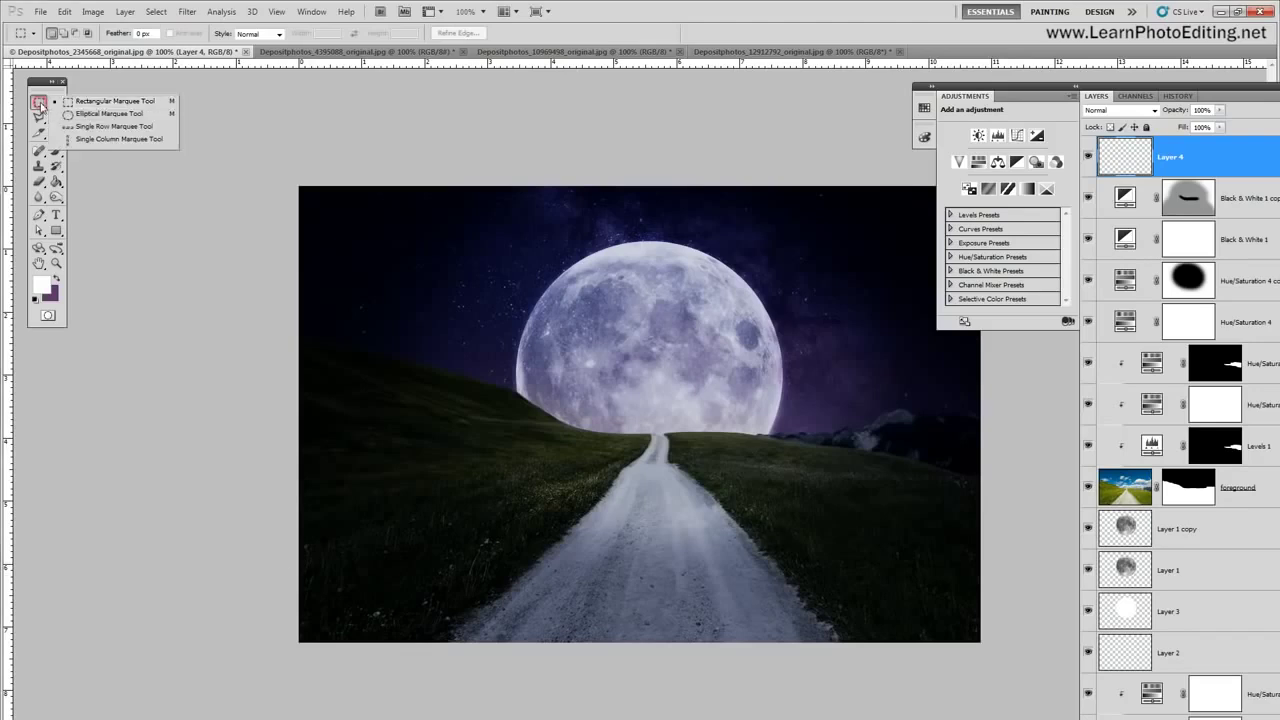
click(110, 101)
click(290, 586)
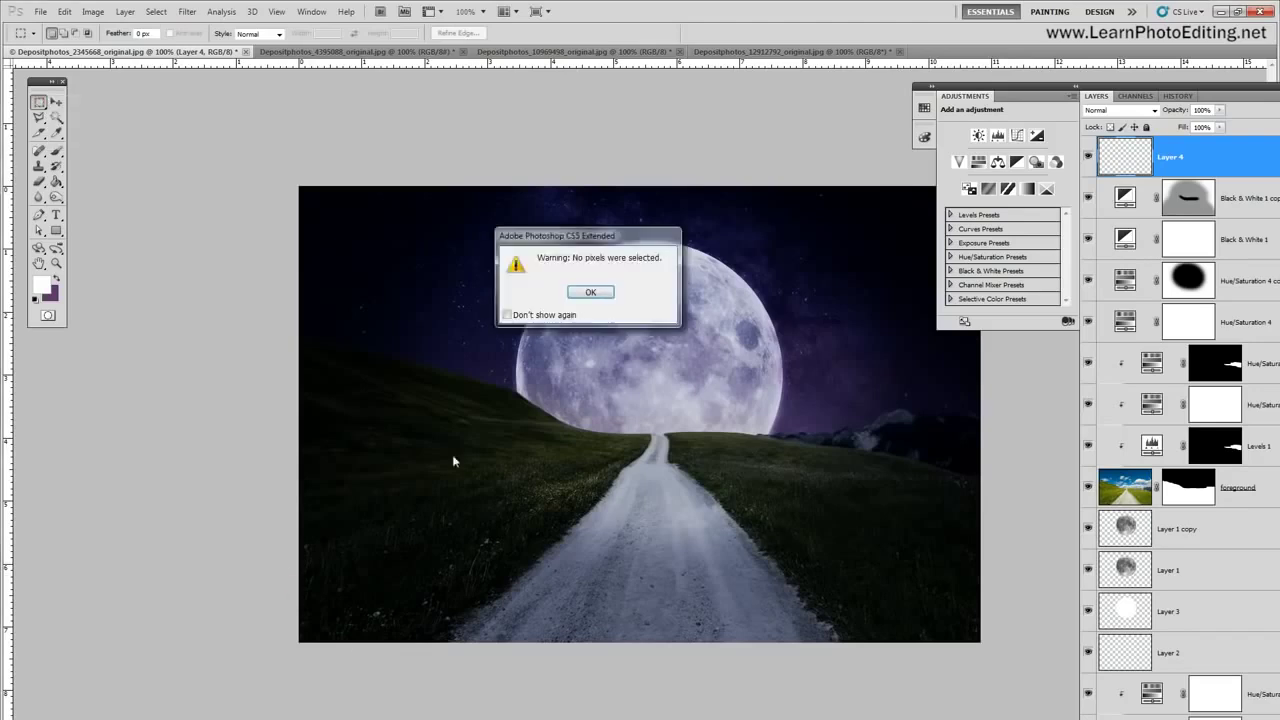
click(598, 291)
drag(462, 642, 985, 645)
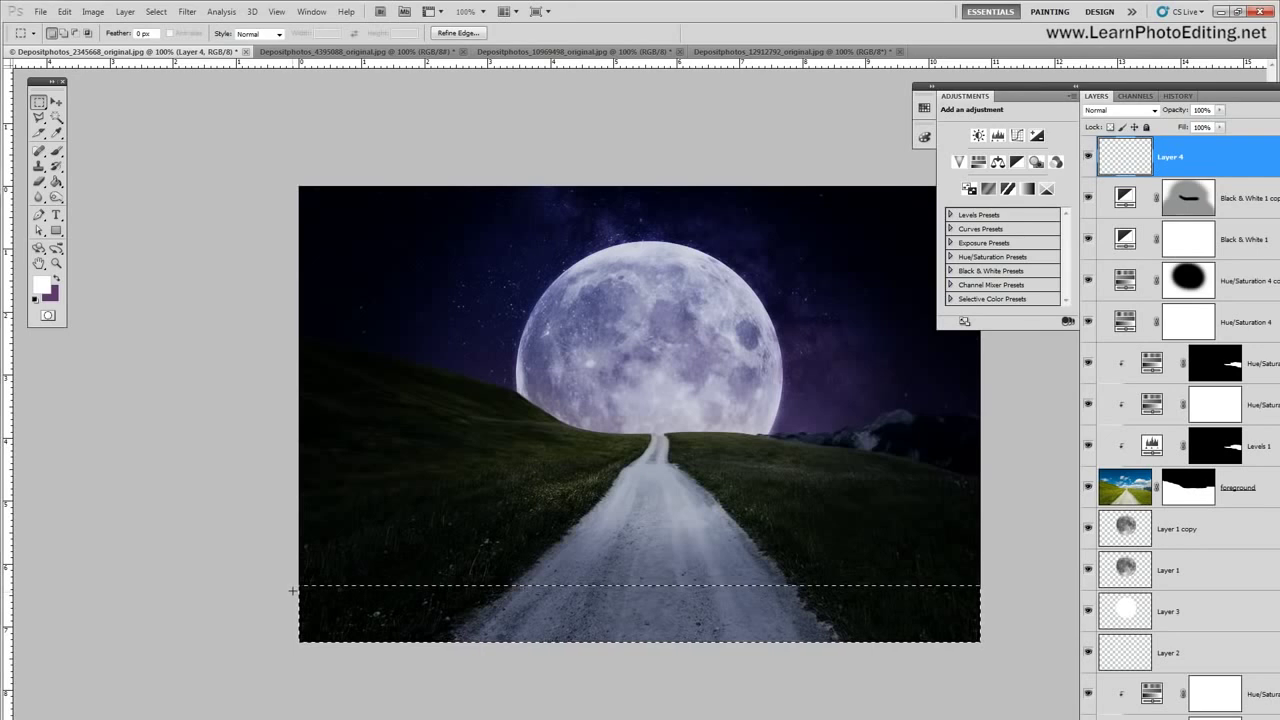
drag(289, 590, 985, 648)
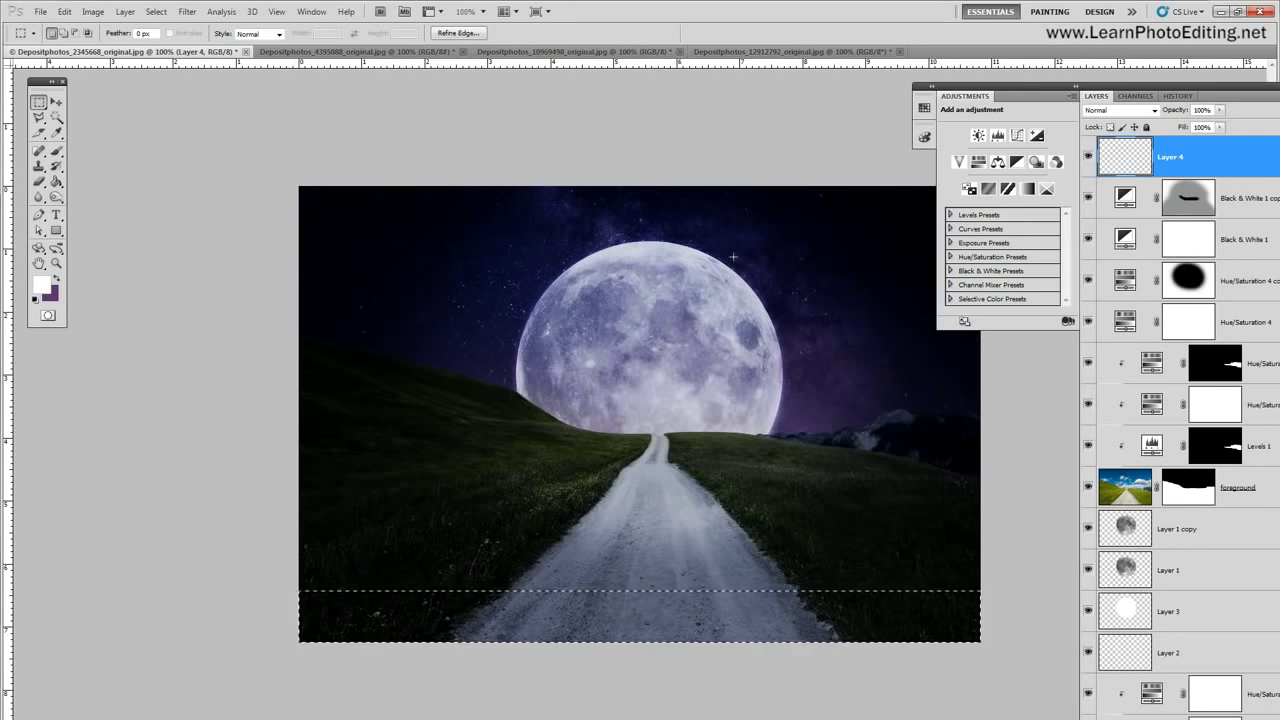
Step: Fill the selected strip on Layer 4 with black and deselect it
click(37, 299)
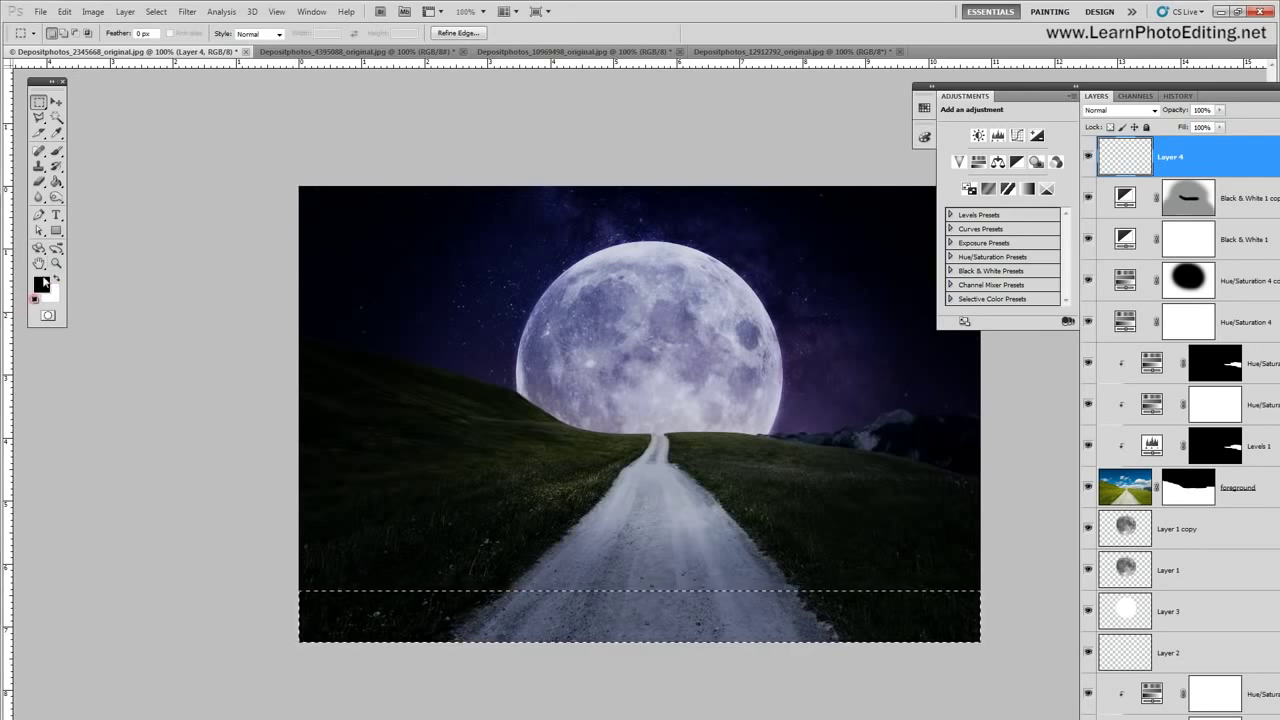
click(56, 182)
click(497, 612)
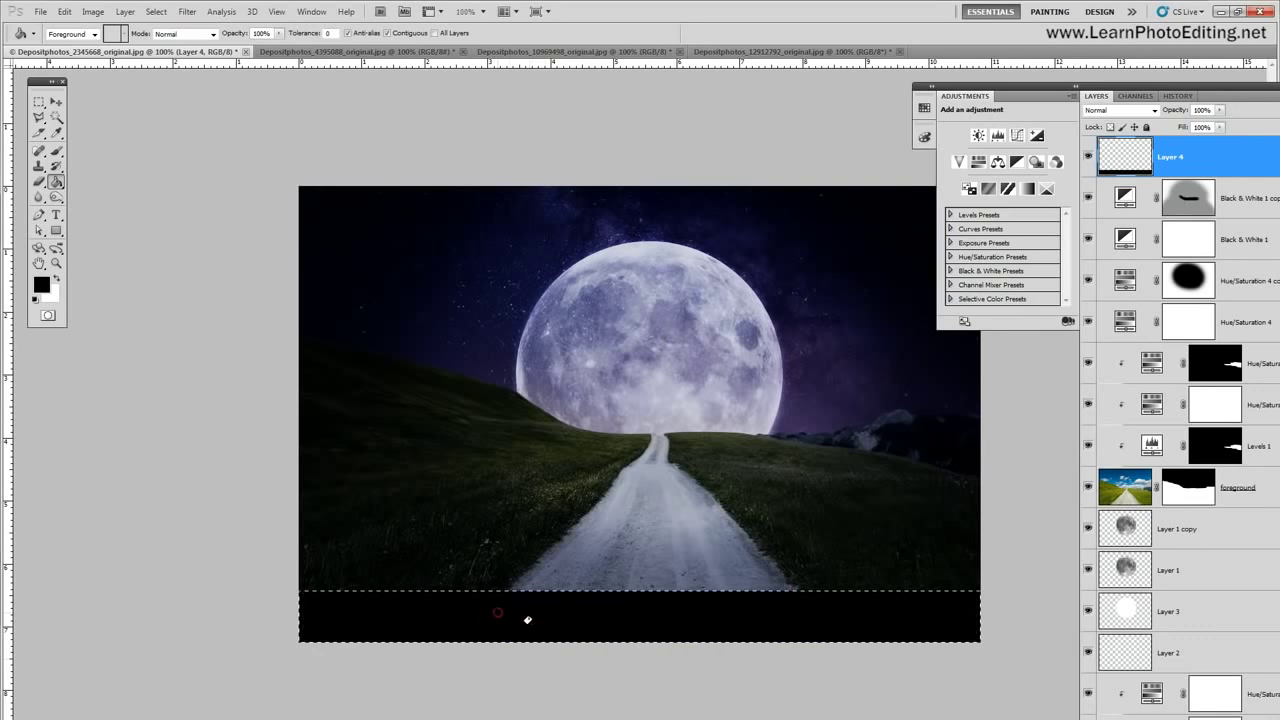
click(156, 11)
click(190, 38)
click(187, 11)
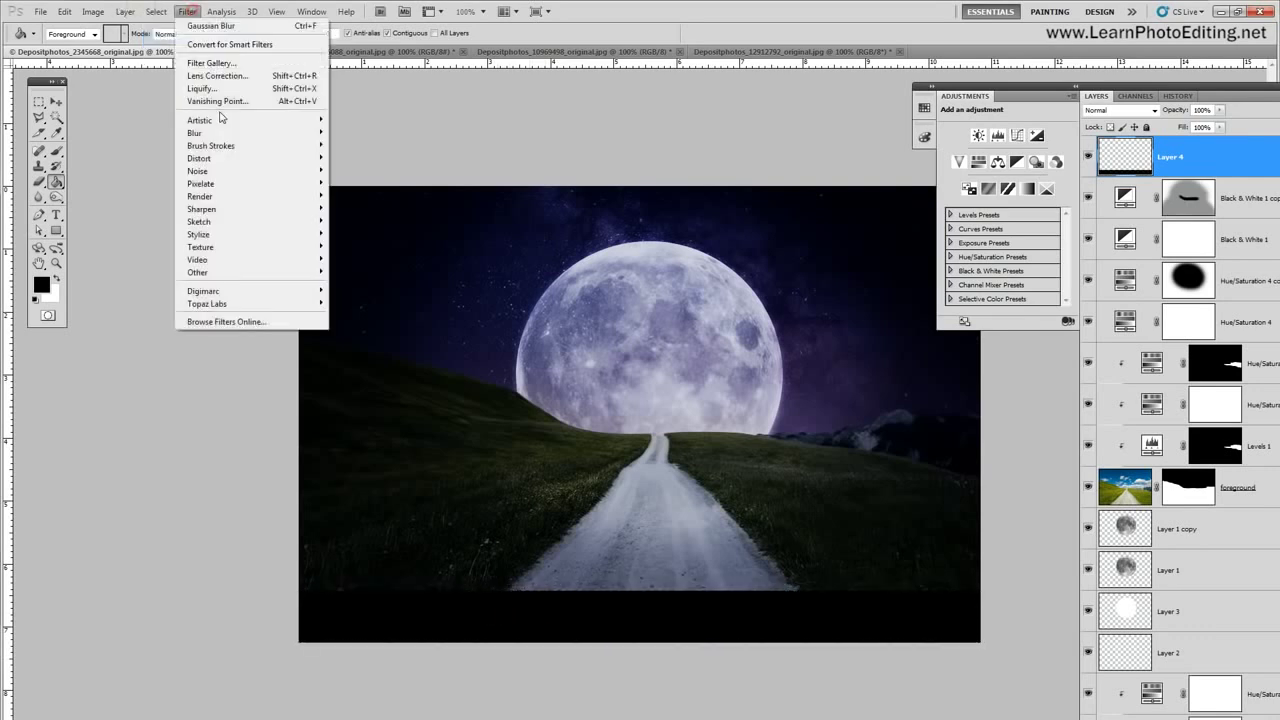
mouse_move(232, 132)
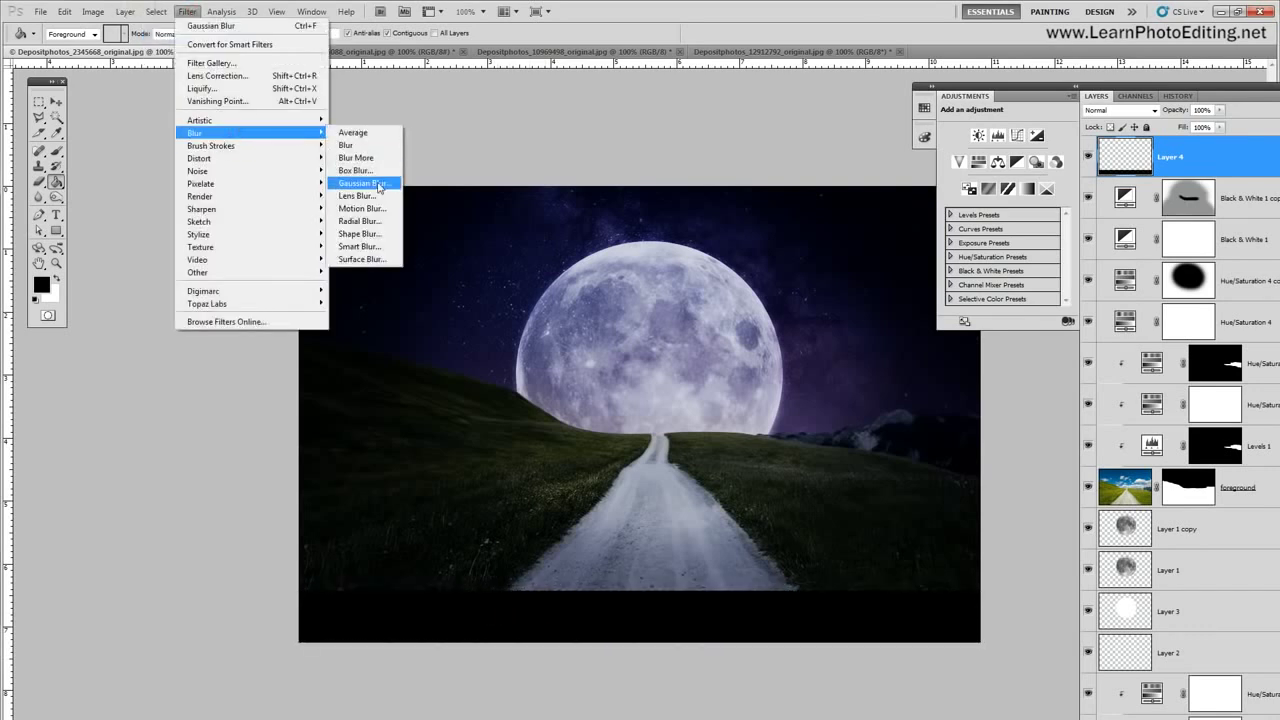
click(379, 187)
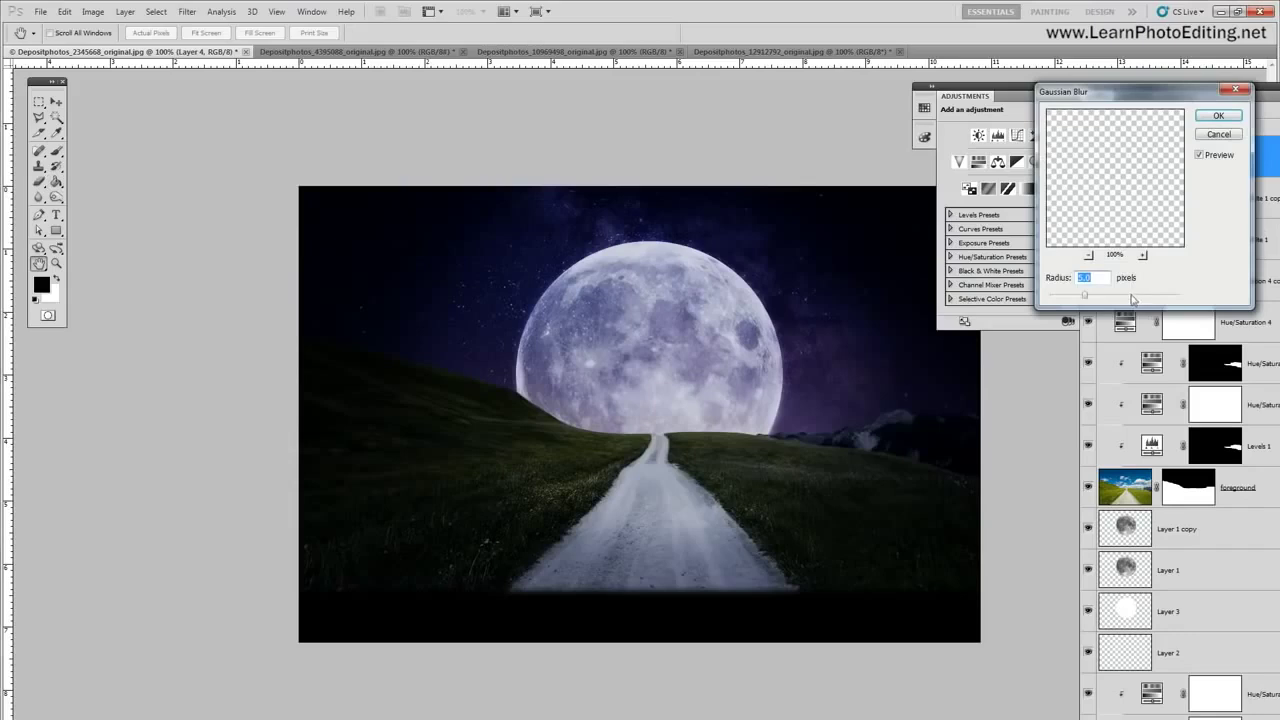
text(70)
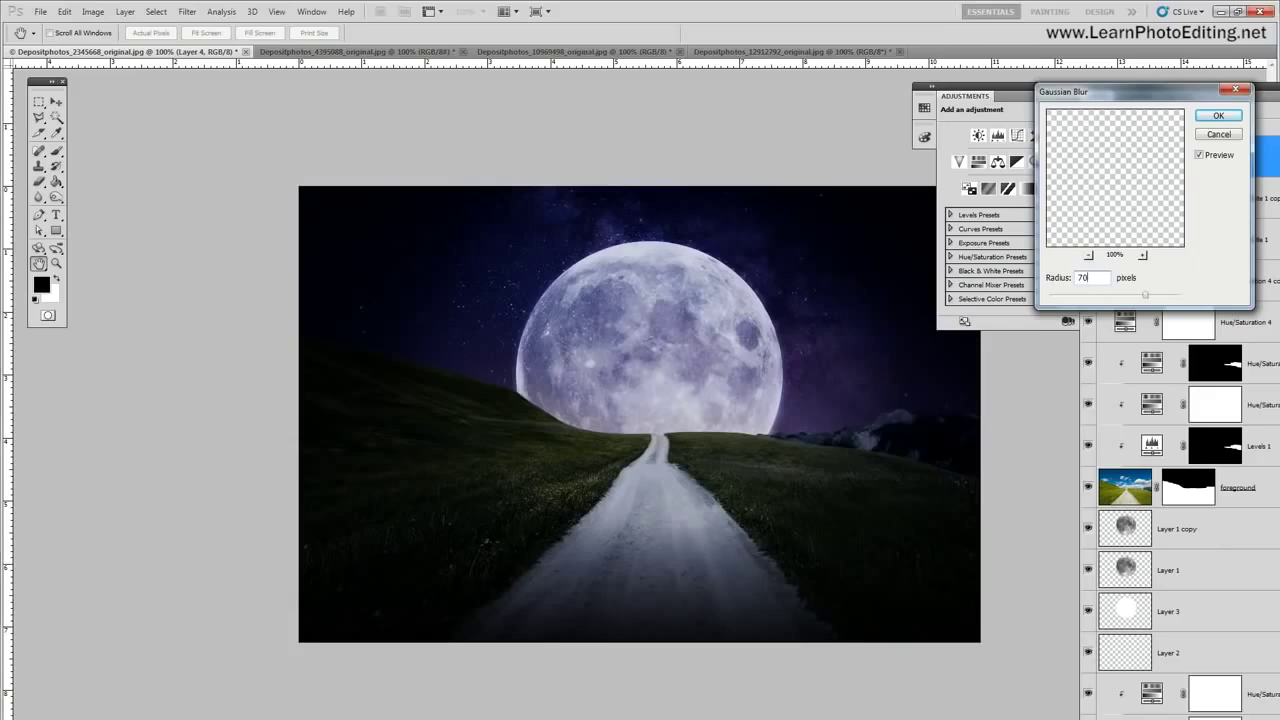
click(1215, 134)
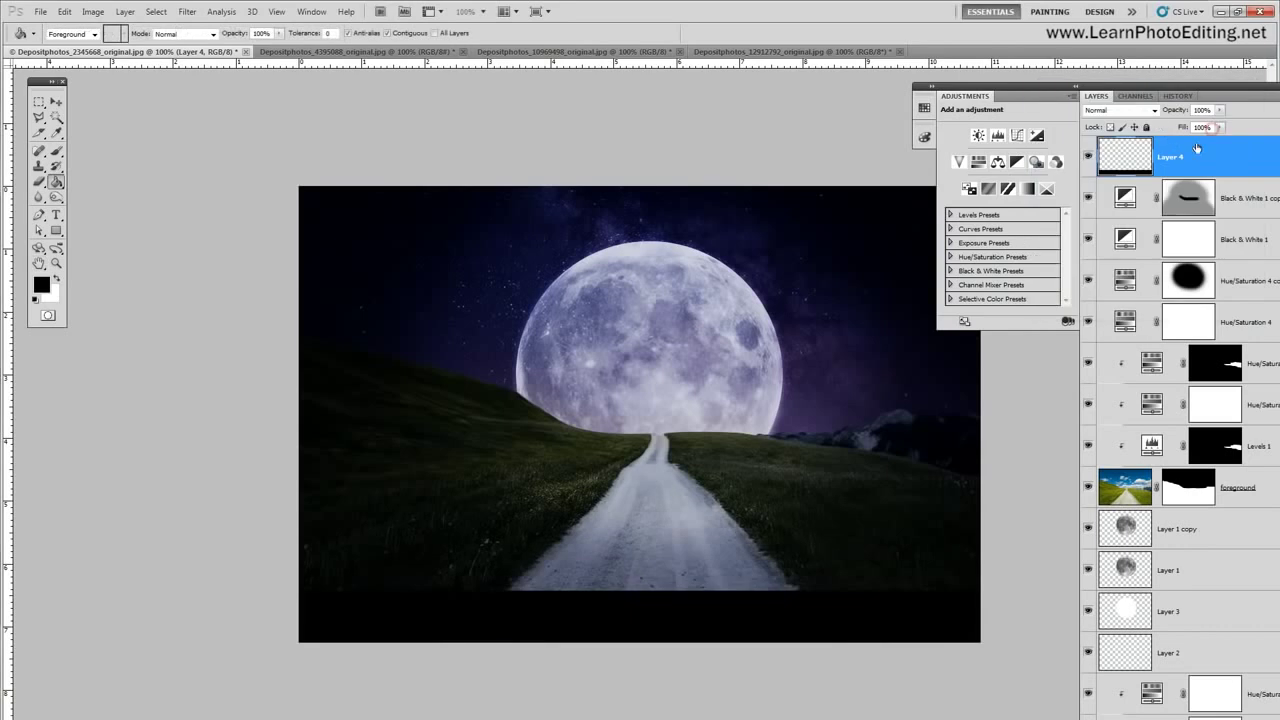
Step: Set Layer 4's blend mode to Soft Light and apply a Gaussian Blur with a 50-pixel radius to its black strip
click(1150, 110)
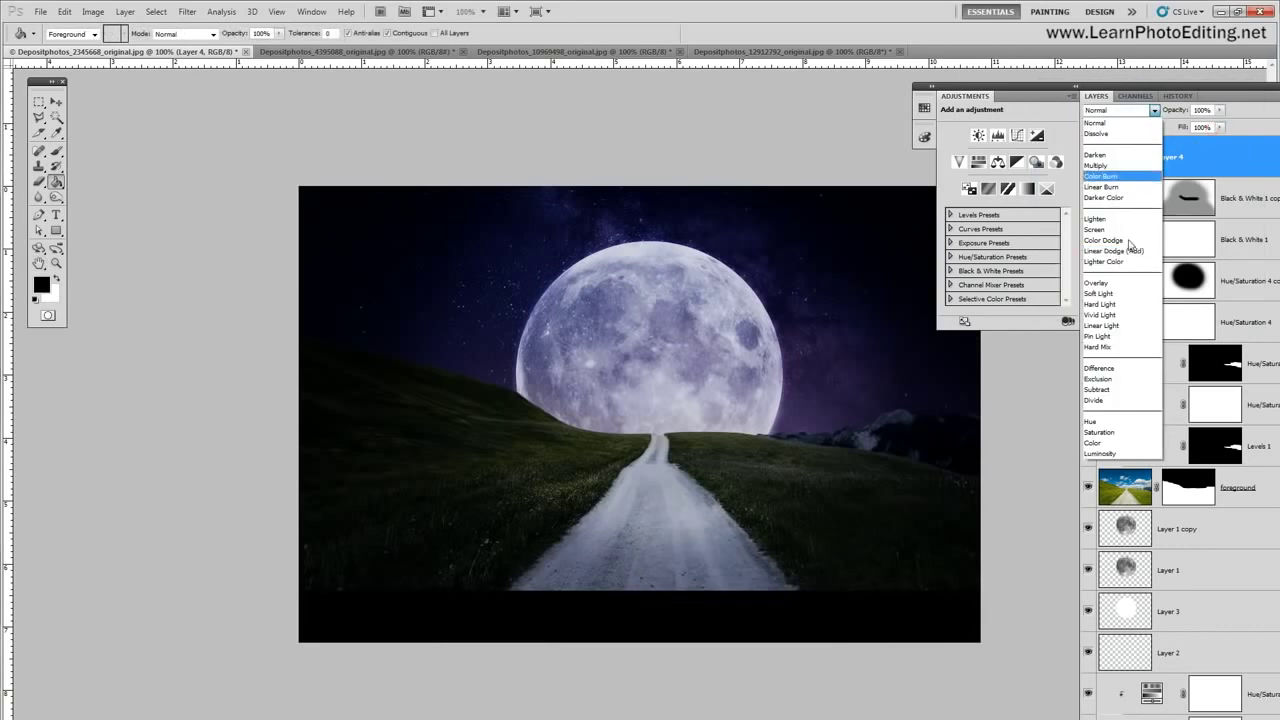
click(1120, 292)
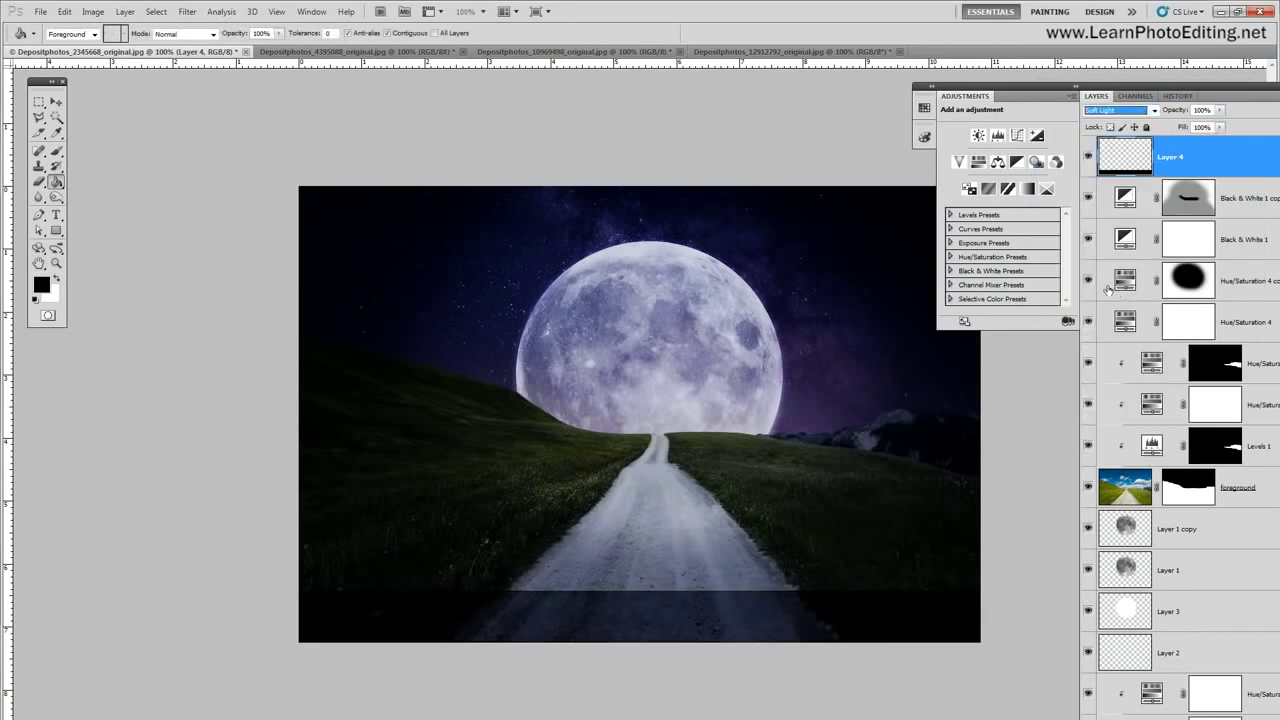
click(187, 11)
mouse_move(214, 132)
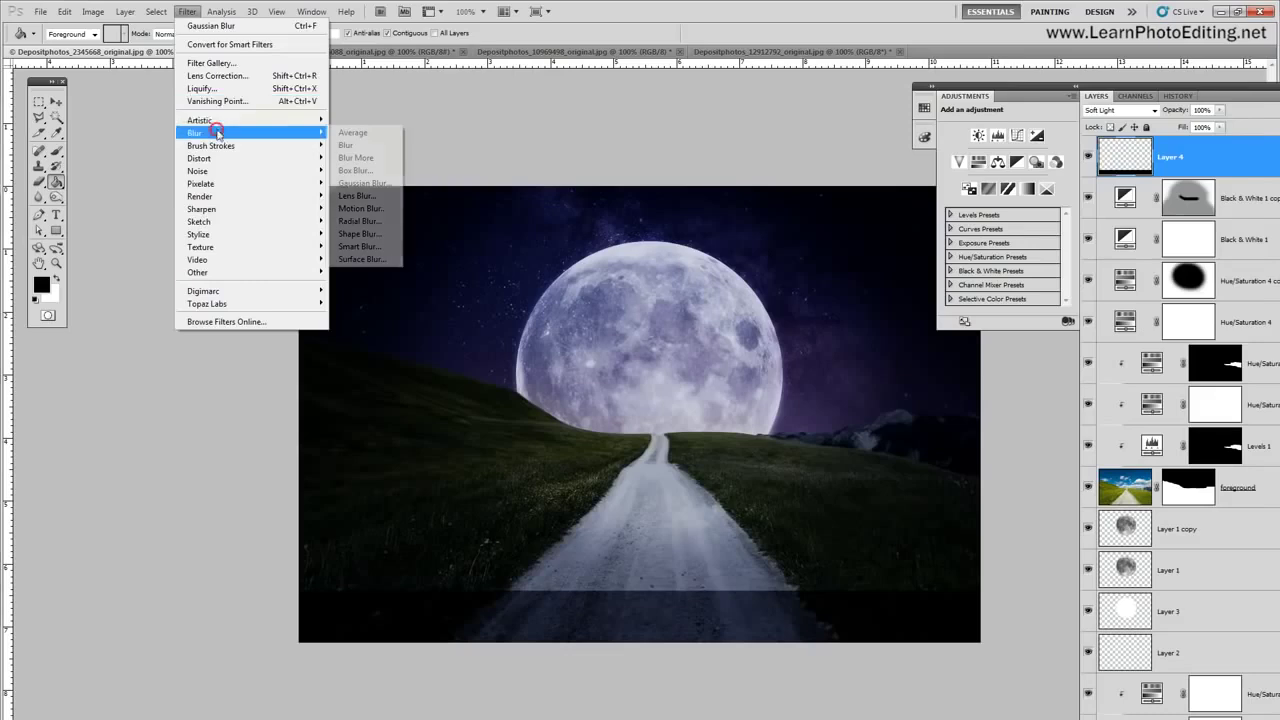
click(362, 183)
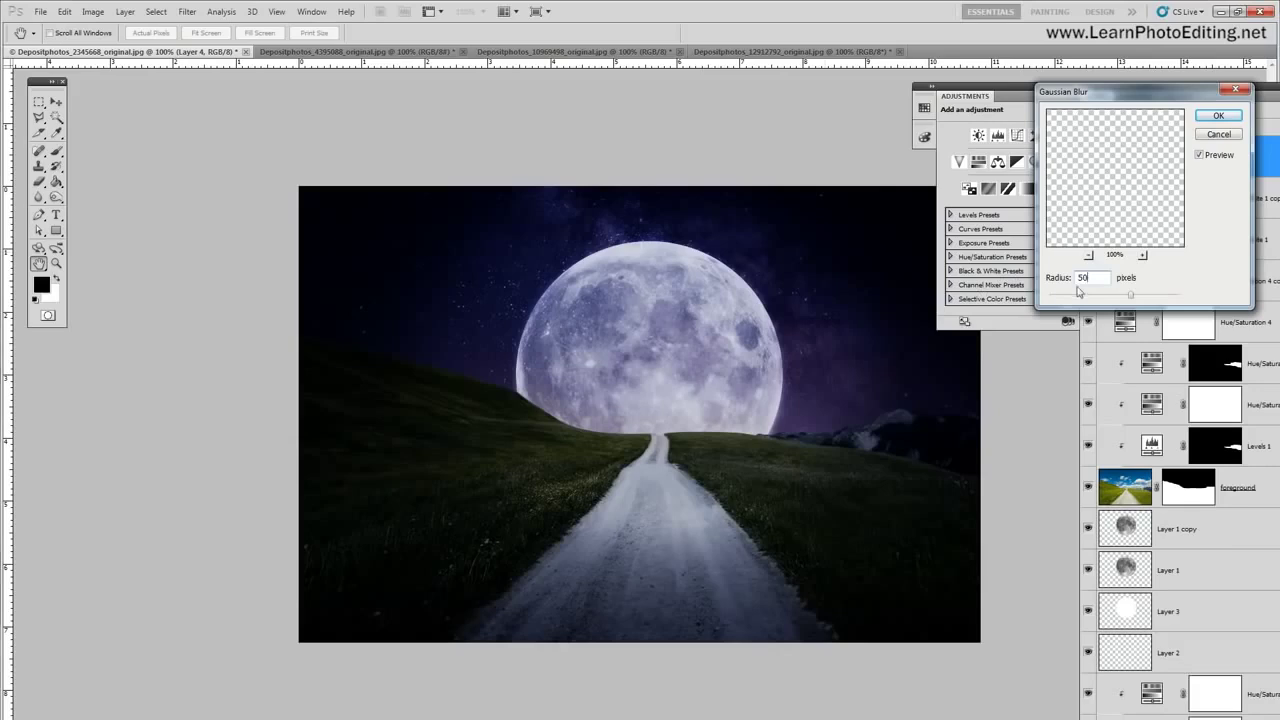
double_click(1093, 277)
text(30)
text(50)
double_click(1102, 277)
text(40)
double_click(1086, 278)
text(50)
click(1216, 116)
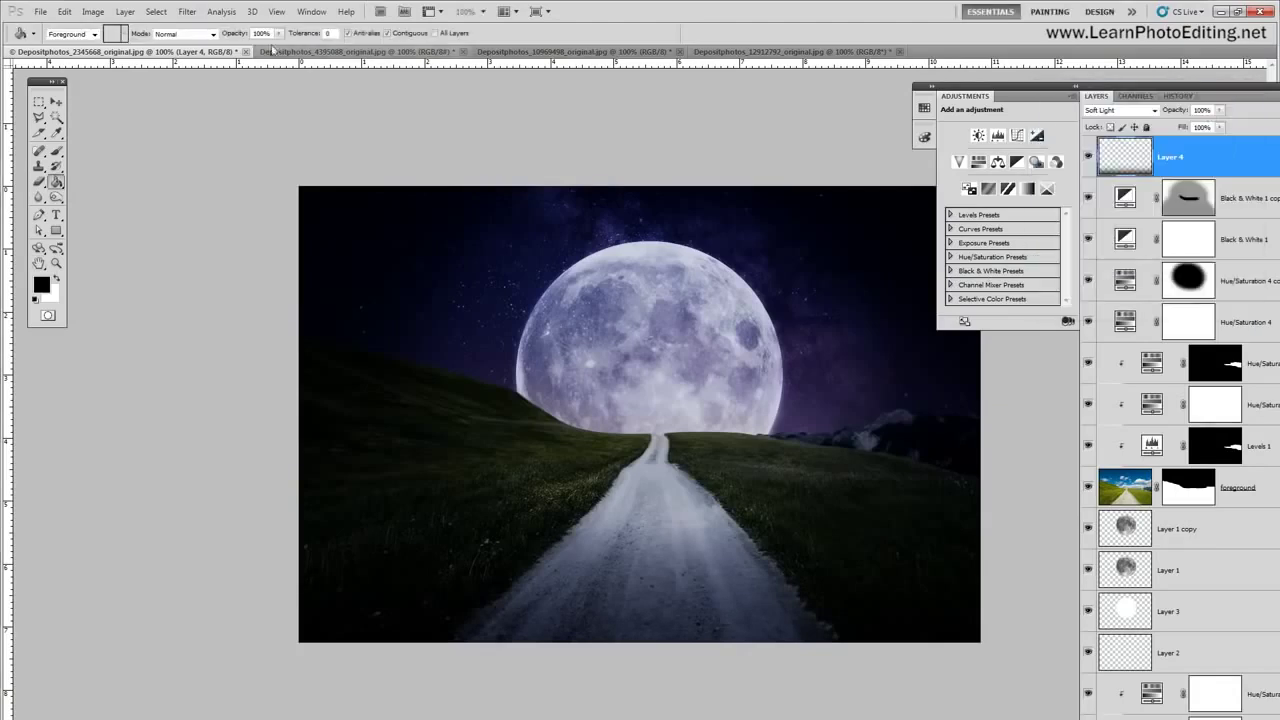
Step: Duplicate Layer 4 and set the duplicate's opacity to 50%
click(125, 12)
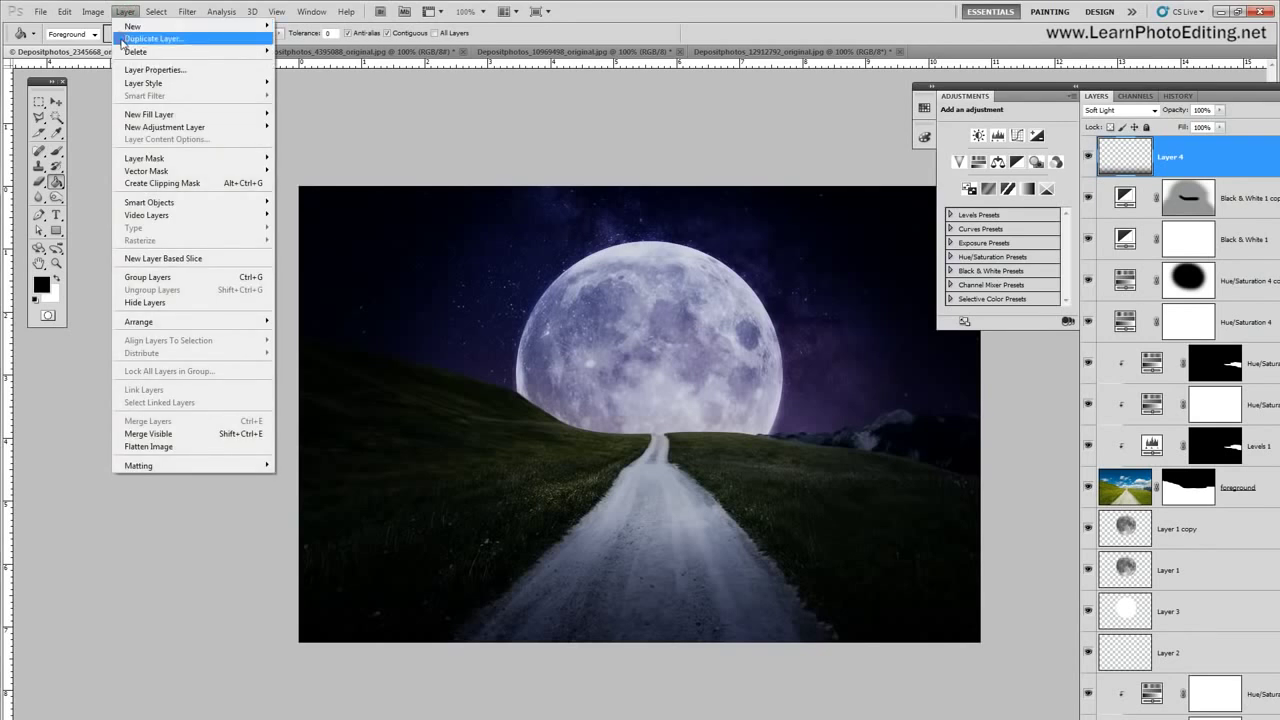
click(121, 40)
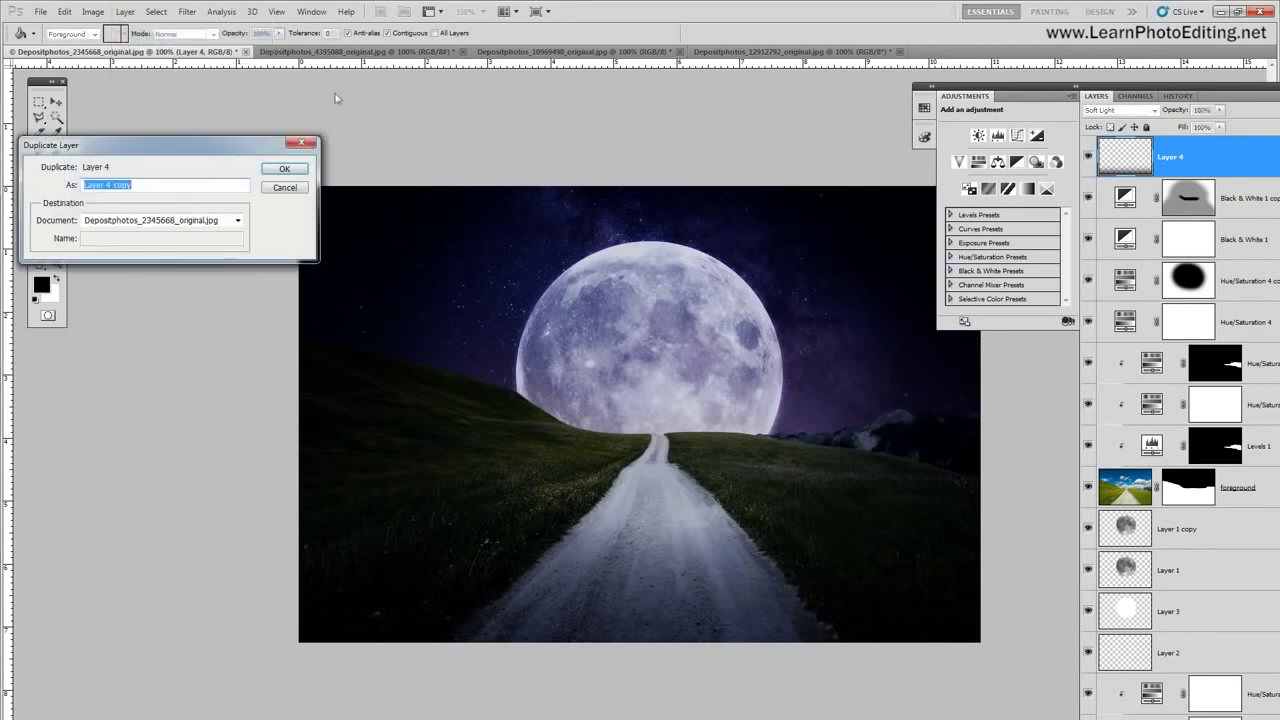
click(285, 170)
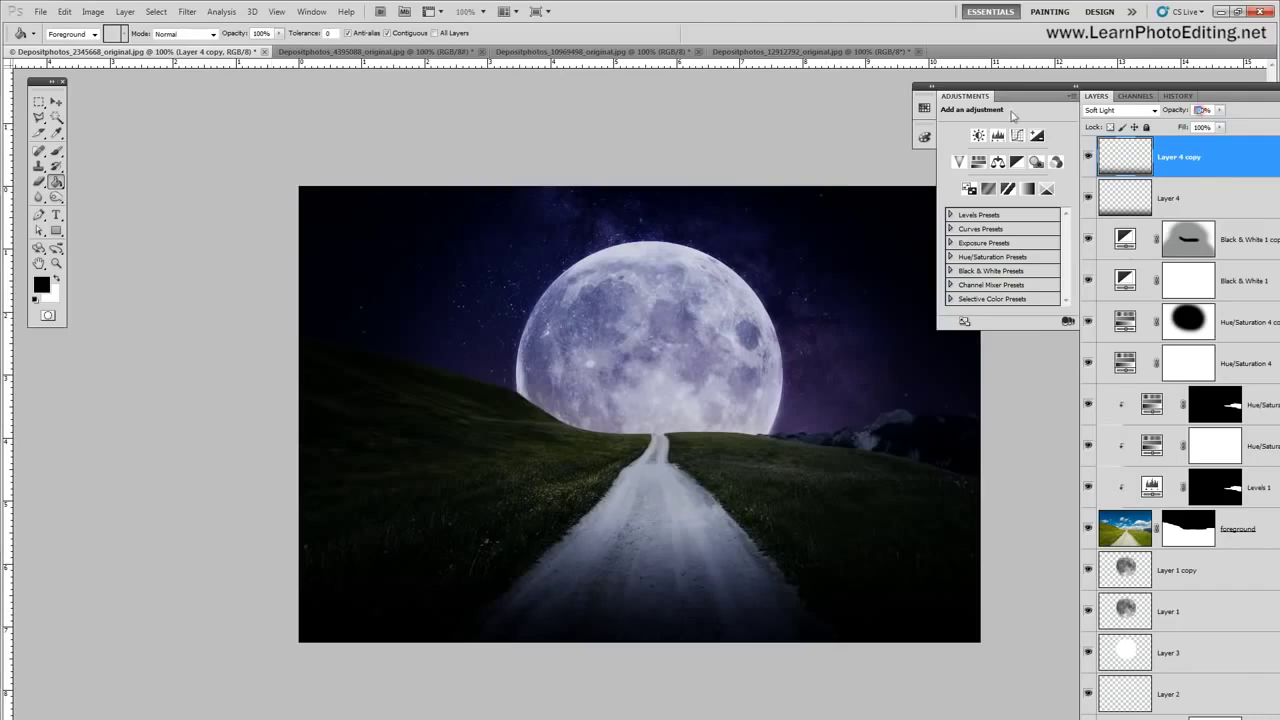
key(Return)
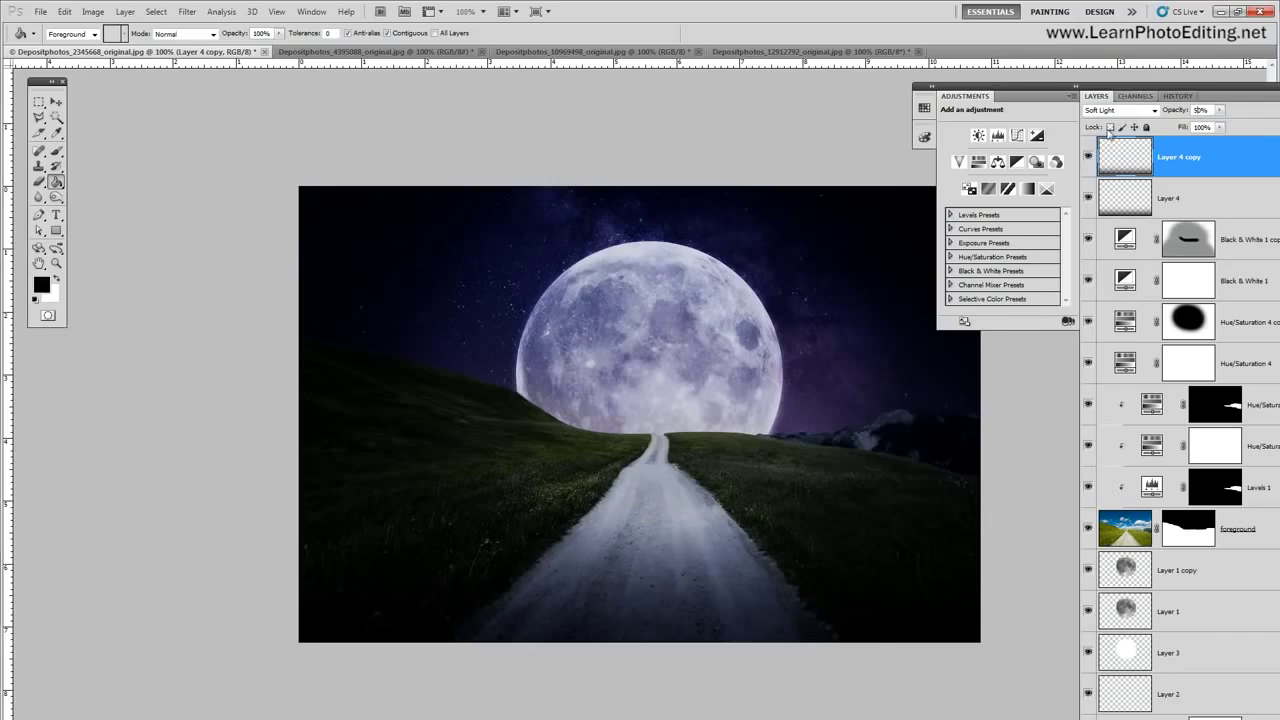
Step: Toggle the Layer 4 copy's visibility to compare the darkening along the bottom of the image
click(1088, 160)
click(1088, 160)
click(1088, 160)
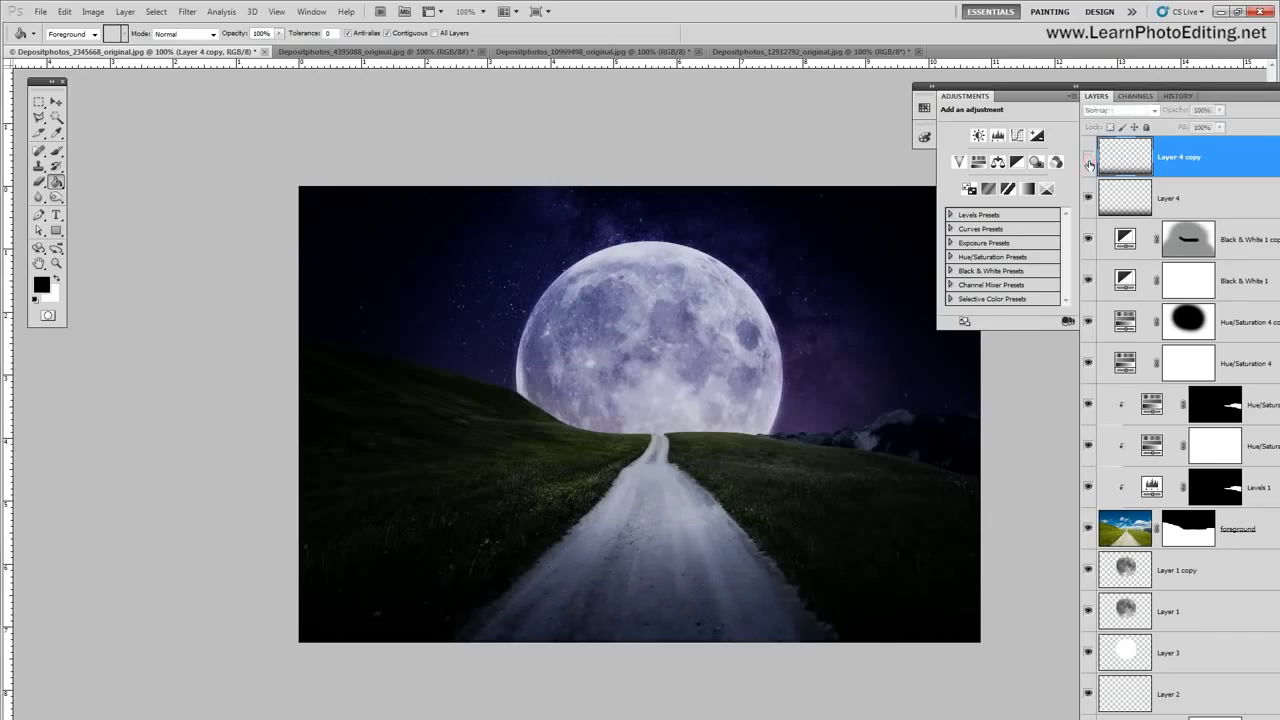
click(1088, 160)
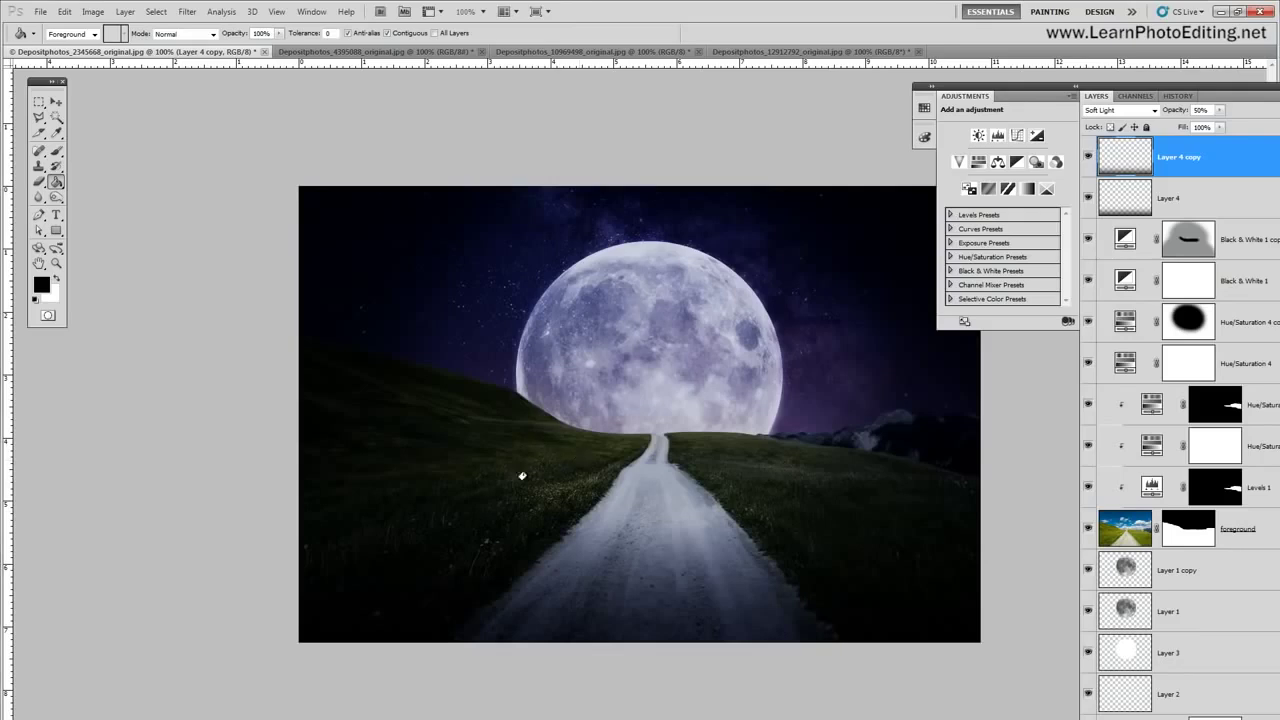
Step: Start a new layer above Layer 4 copy in Normal mode at 100% opacity
click(124, 11)
mouse_move(135, 27)
click(305, 29)
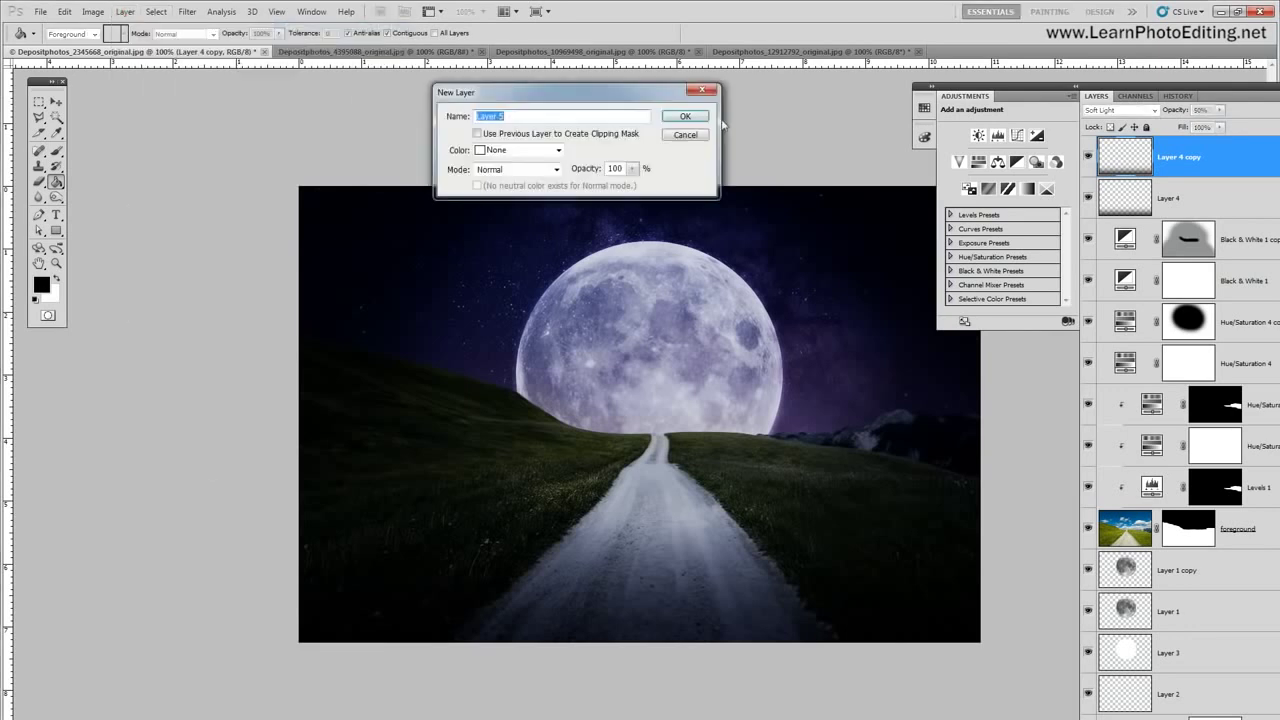
Step: Create a new layer with default settings and outline the grass field left of the road with the Polygonal Lasso tool
click(700, 117)
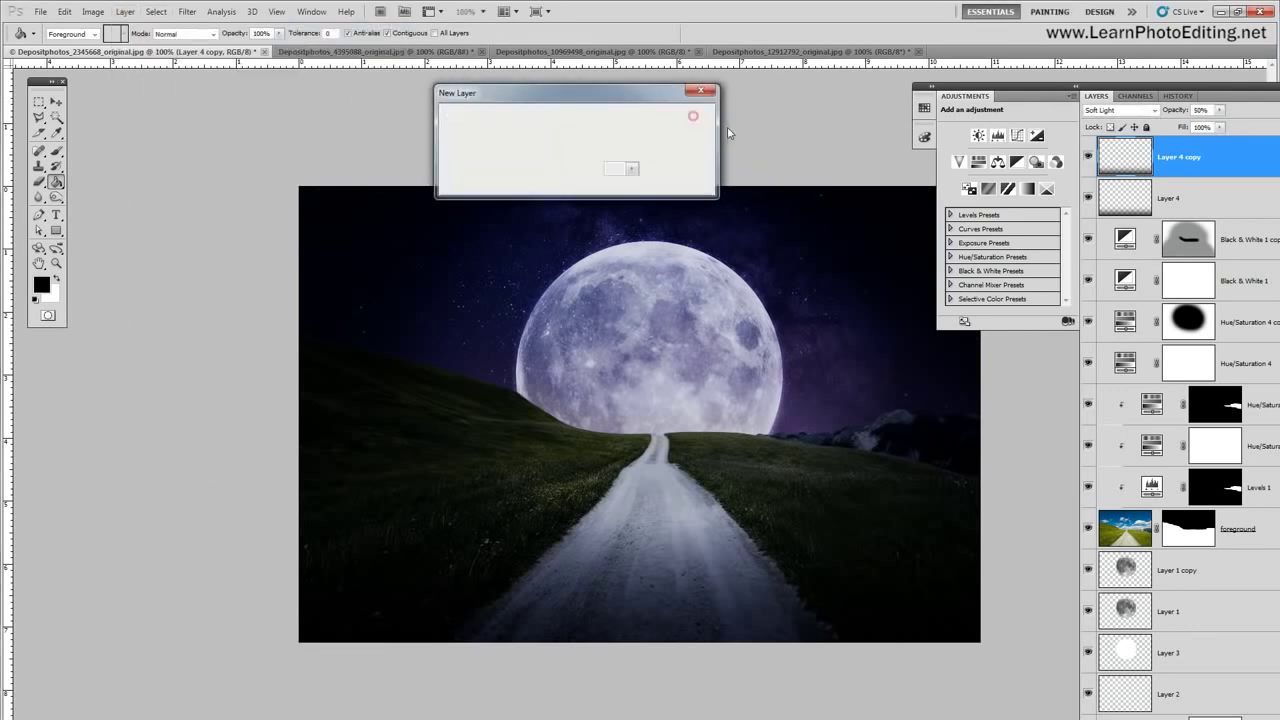
click(36, 118)
click(420, 660)
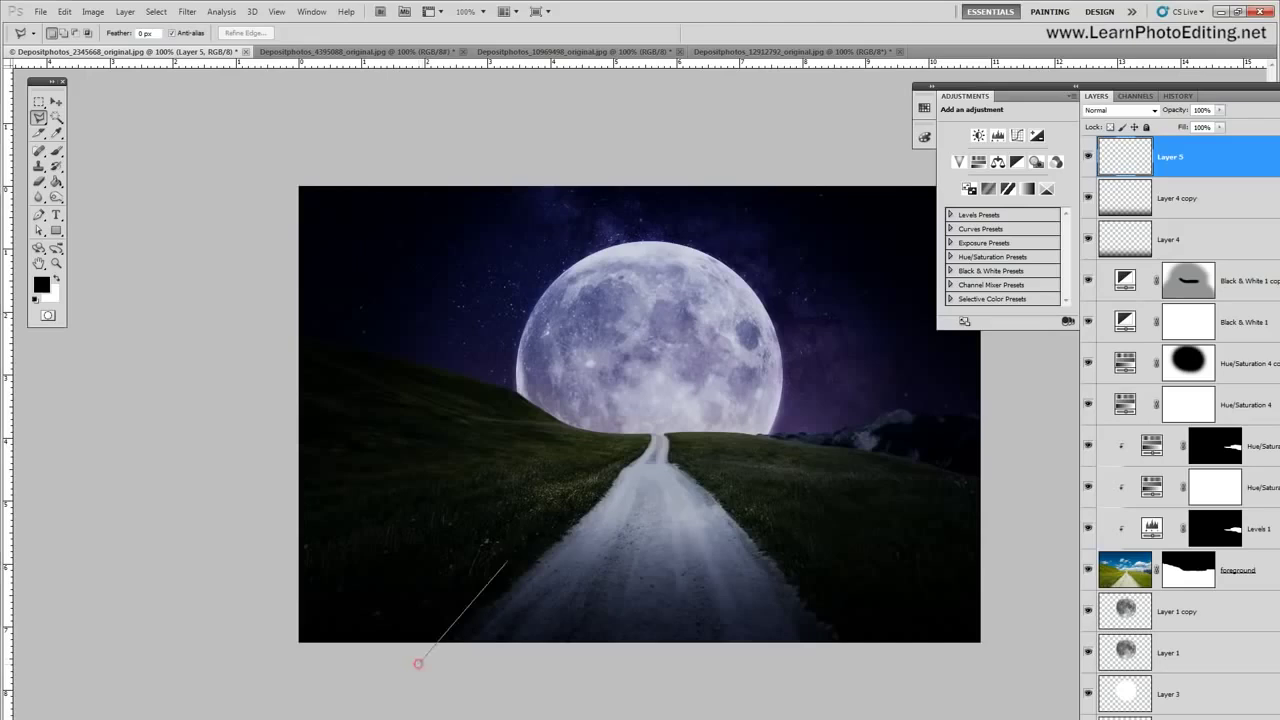
click(551, 540)
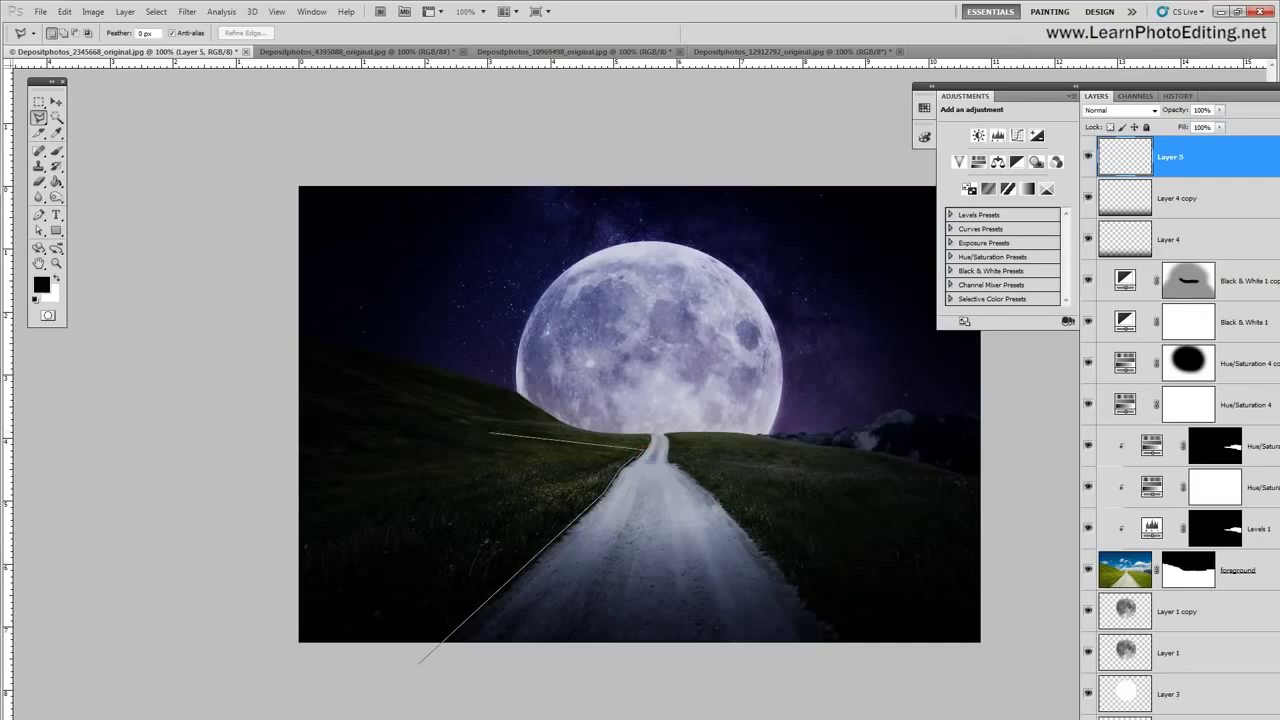
click(487, 433)
click(410, 436)
click(283, 493)
click(248, 560)
click(251, 645)
click(294, 669)
click(374, 674)
click(420, 662)
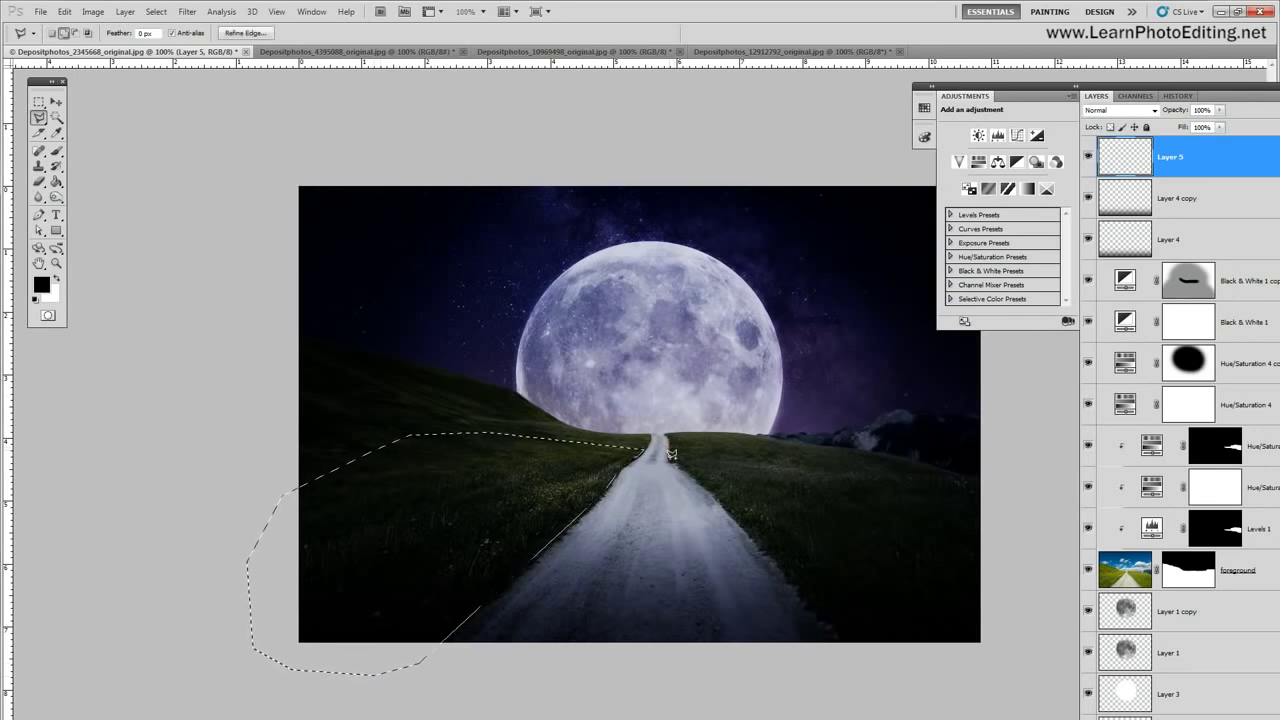
Step: Add the grass field right of the road to the selection with a second polygonal outline
click(719, 500)
click(809, 597)
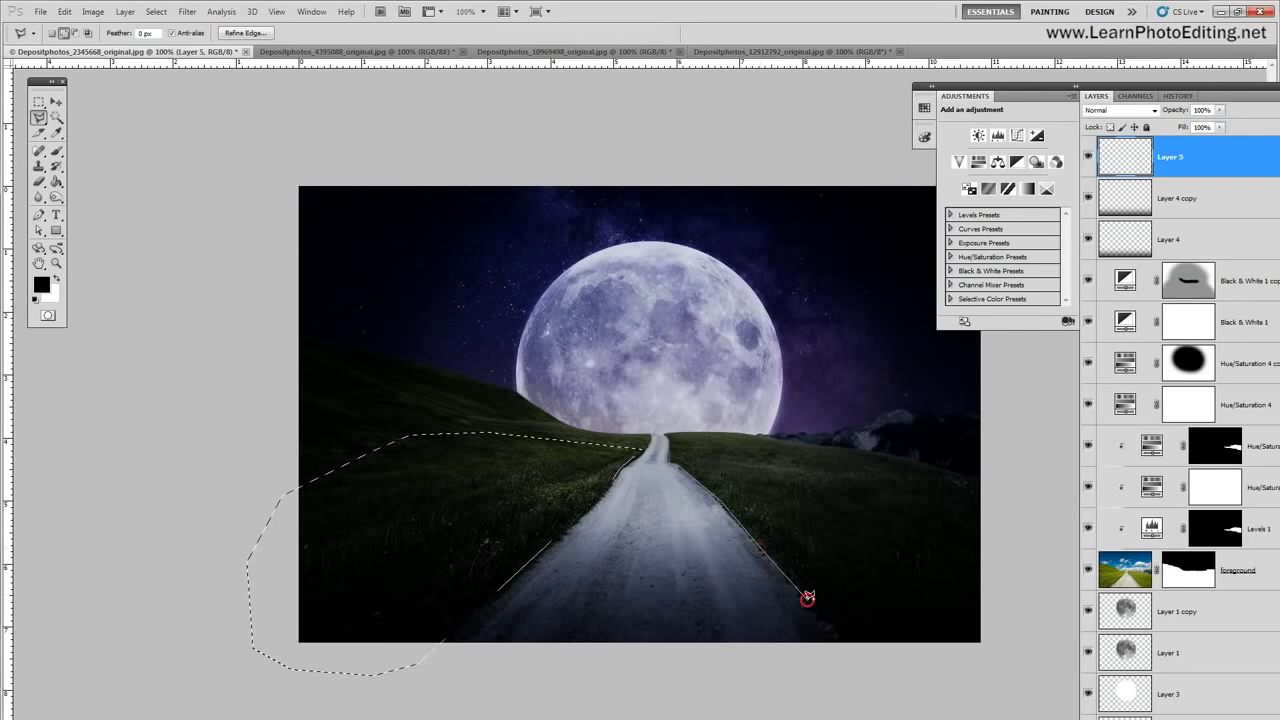
click(845, 648)
click(983, 654)
click(1028, 534)
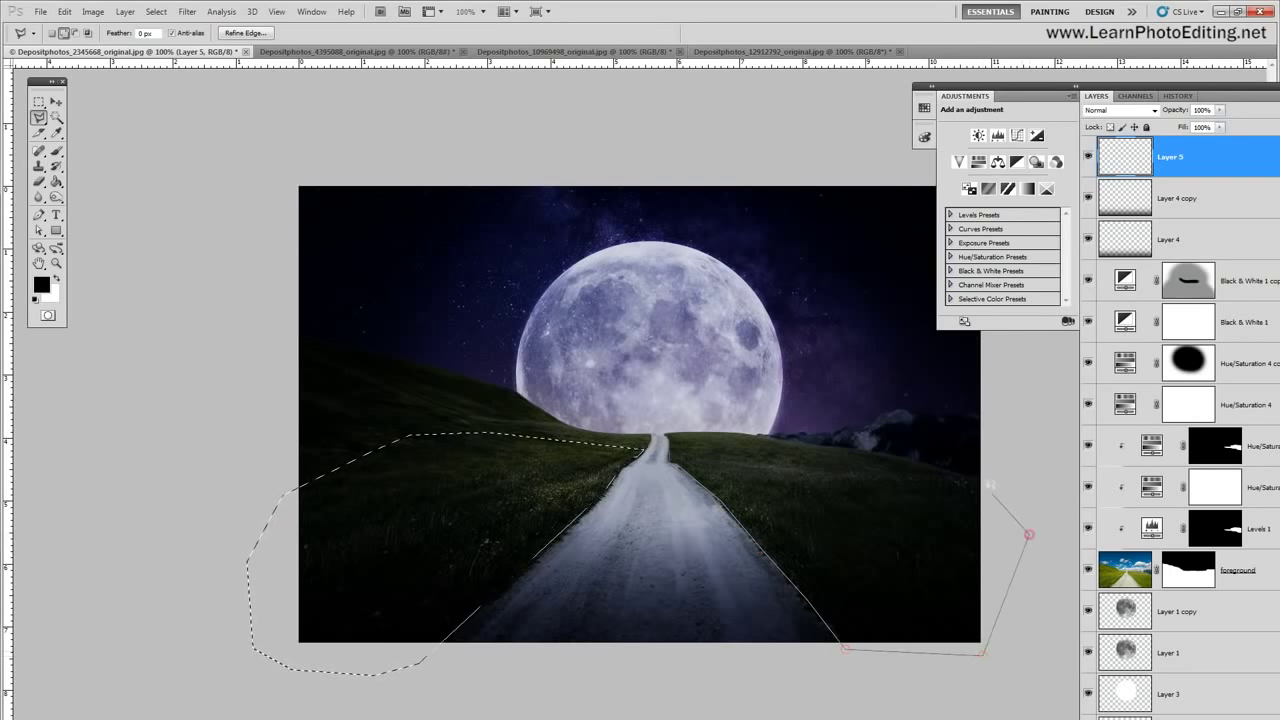
click(972, 481)
click(932, 473)
click(722, 446)
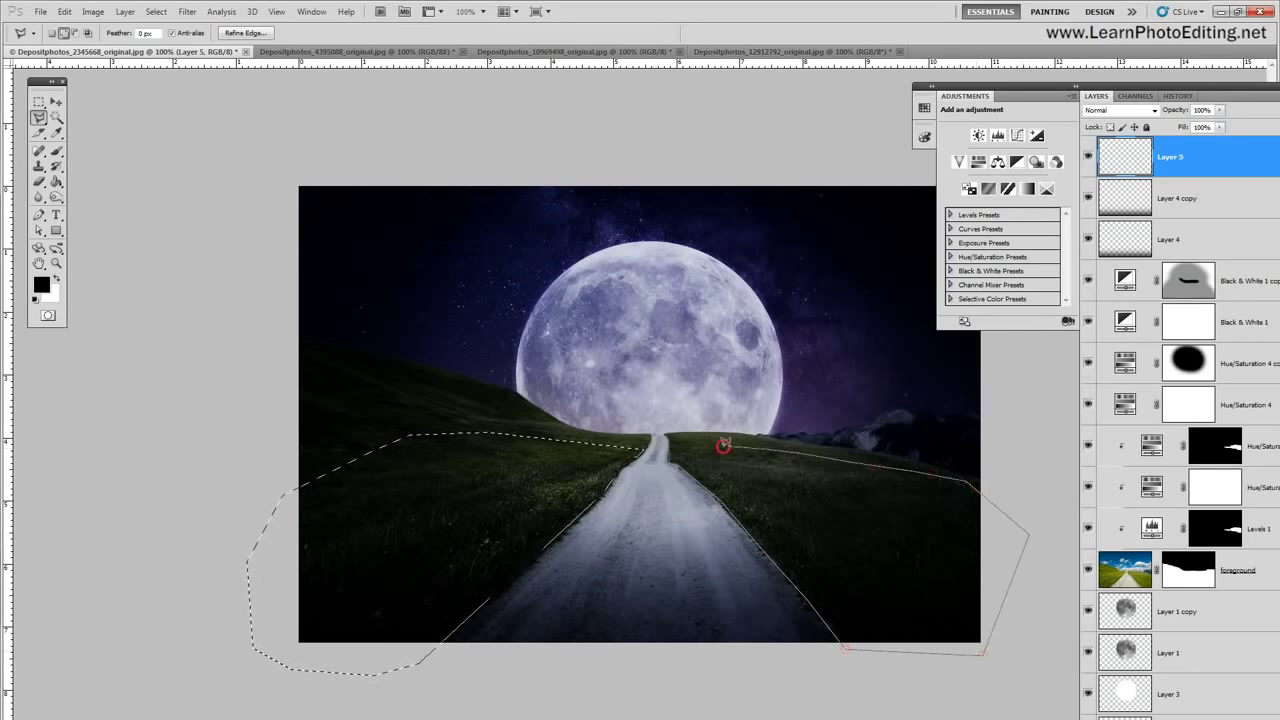
click(674, 440)
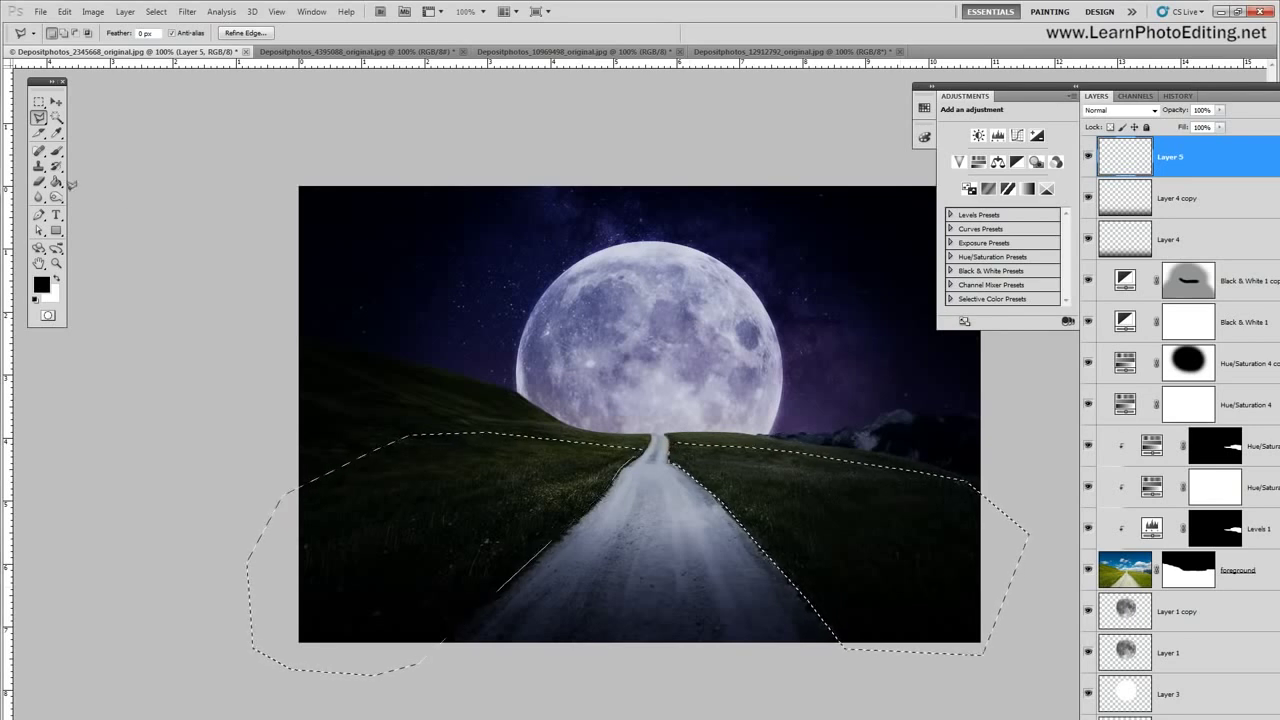
Step: Fill both selected grass fields with light blue #9ec4eb using the Paint Bucket tool, and deselect
click(57, 182)
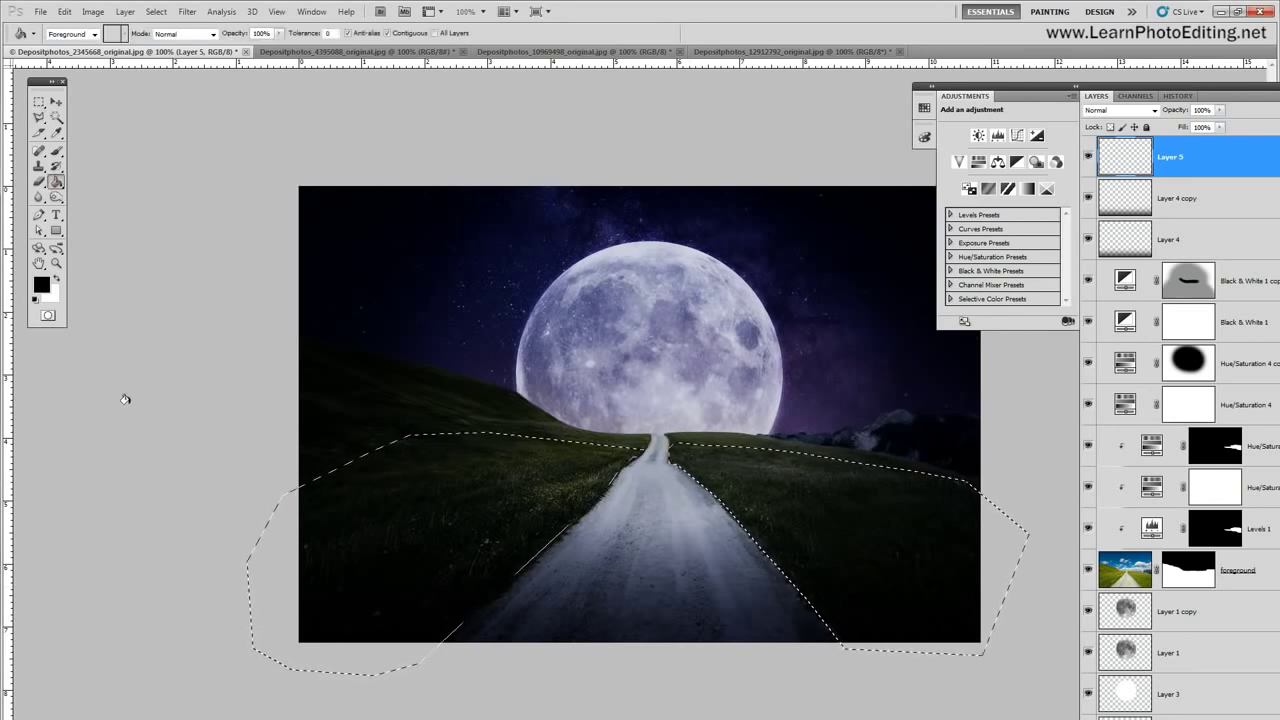
click(41, 285)
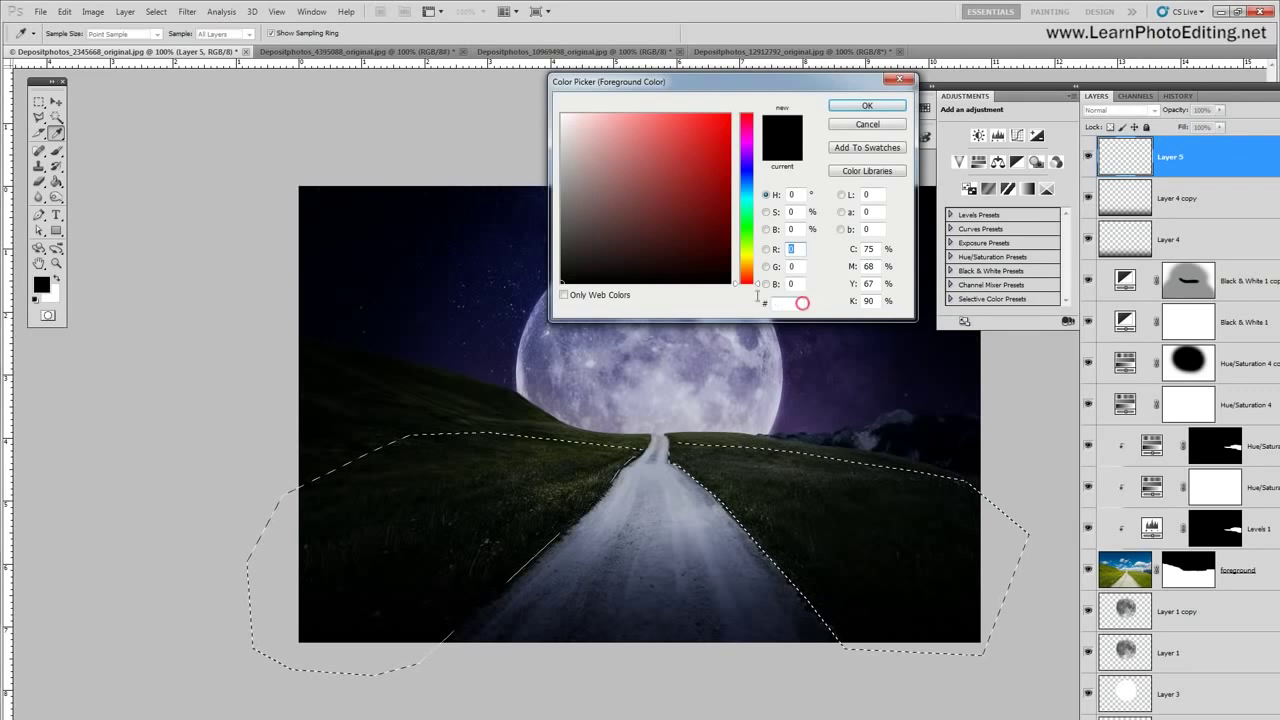
double_click(796, 304)
text(9)
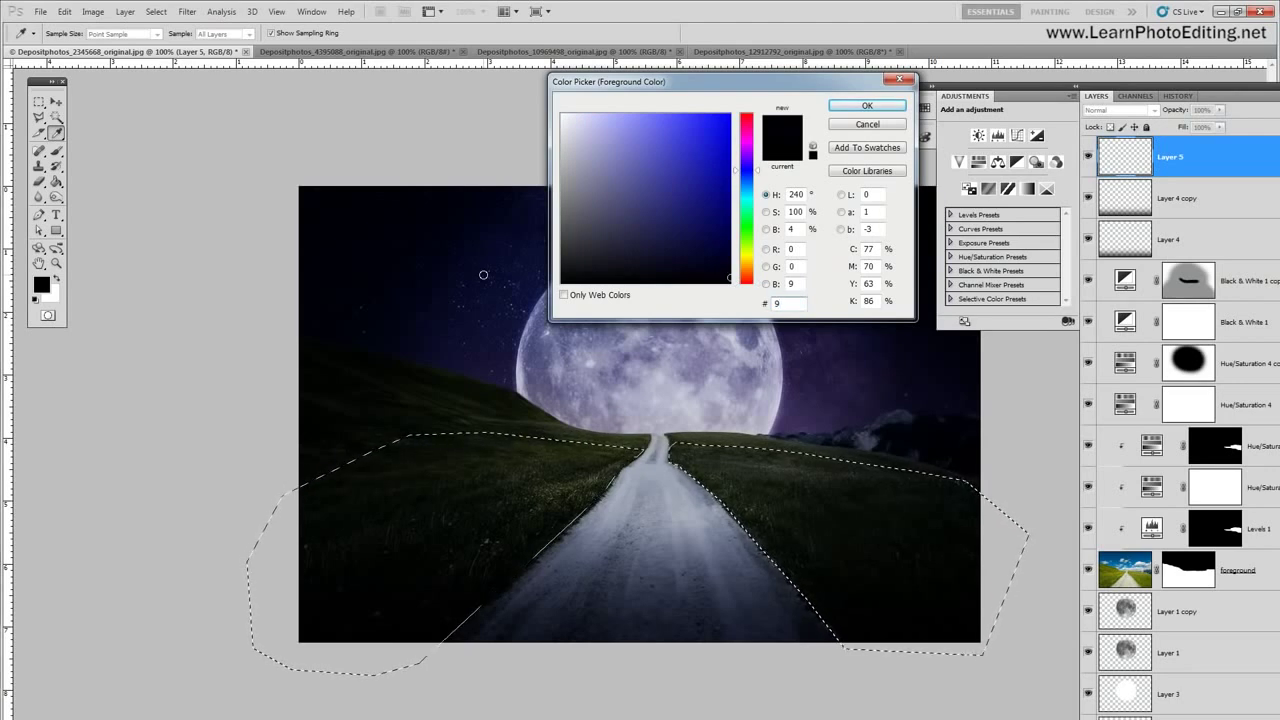
text(ec)
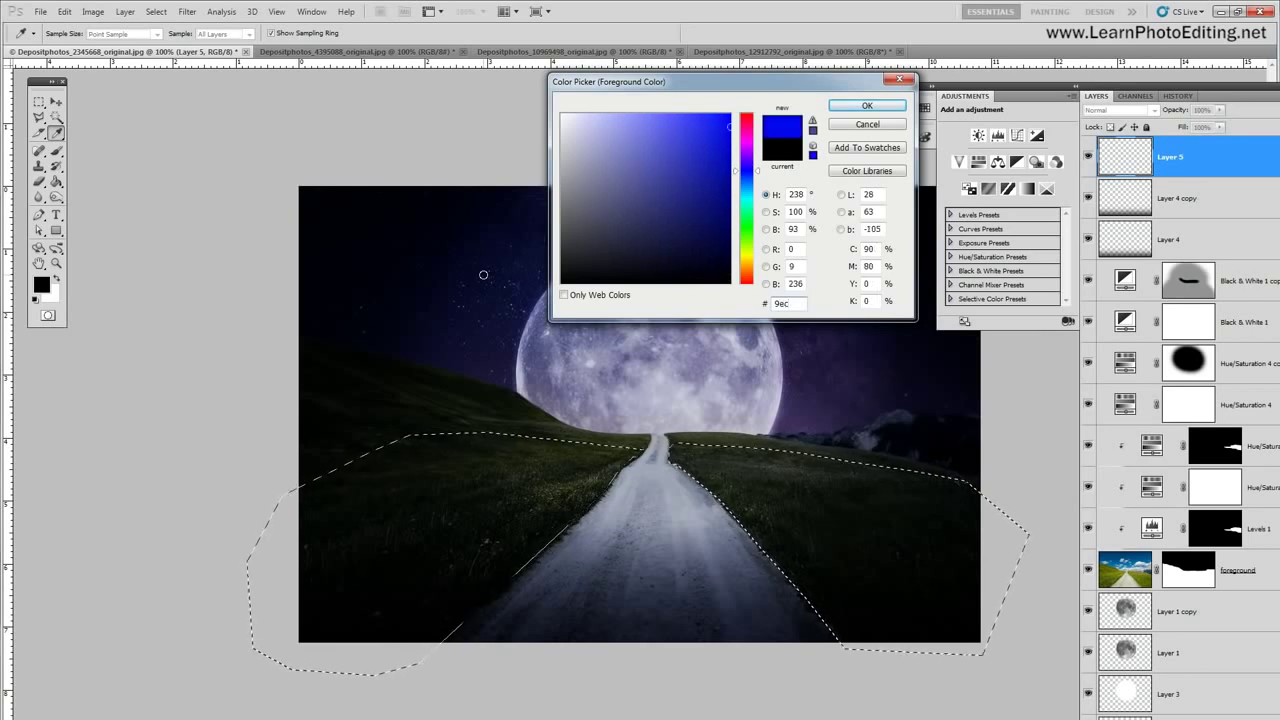
text(4)
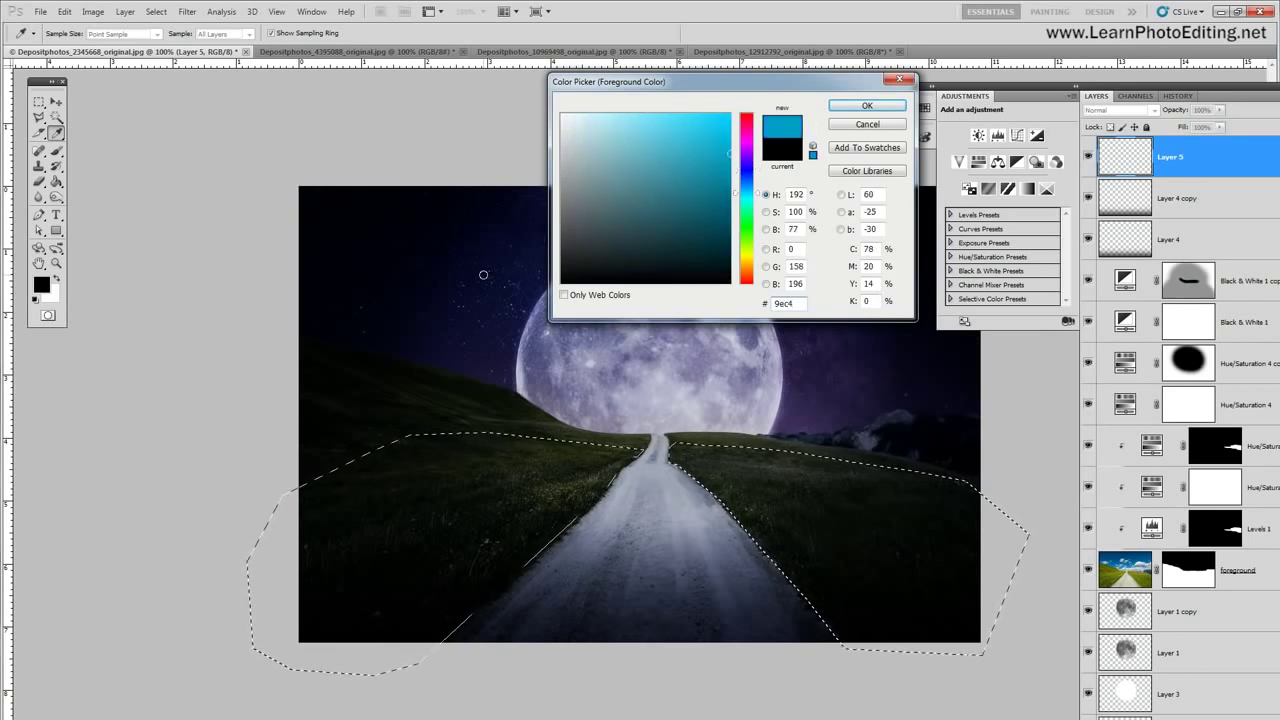
text(eb)
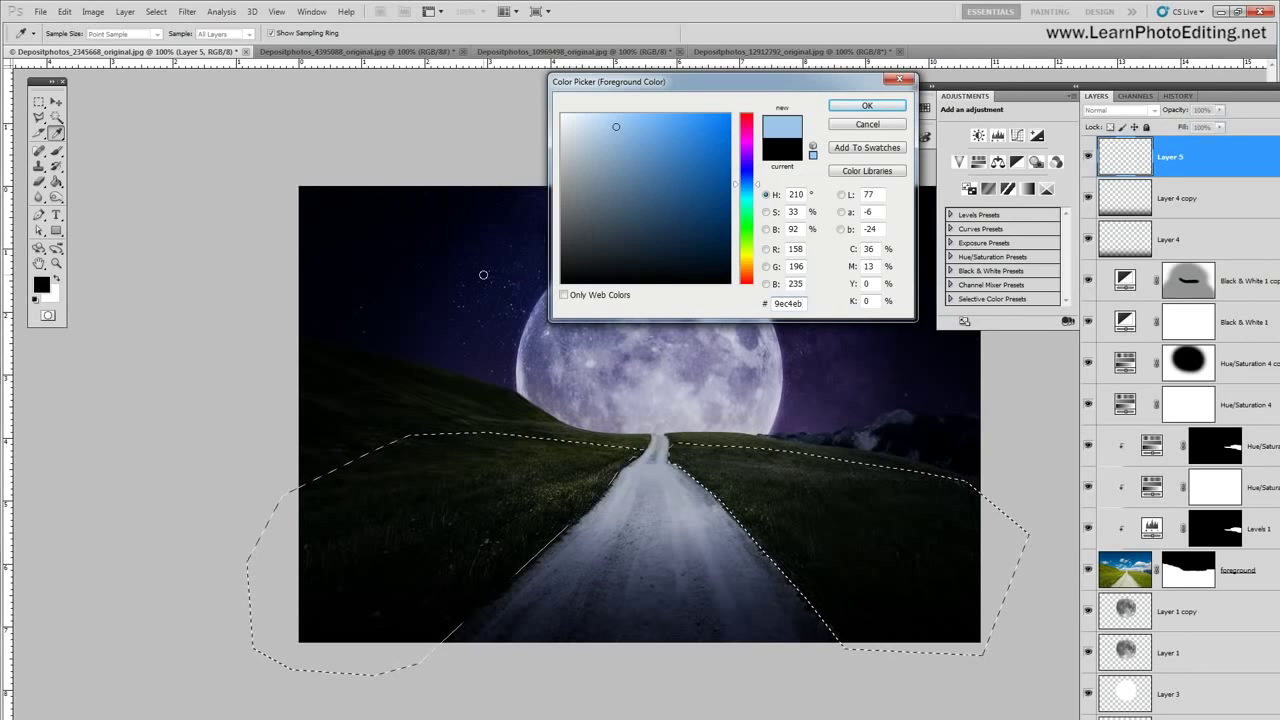
click(866, 105)
click(415, 472)
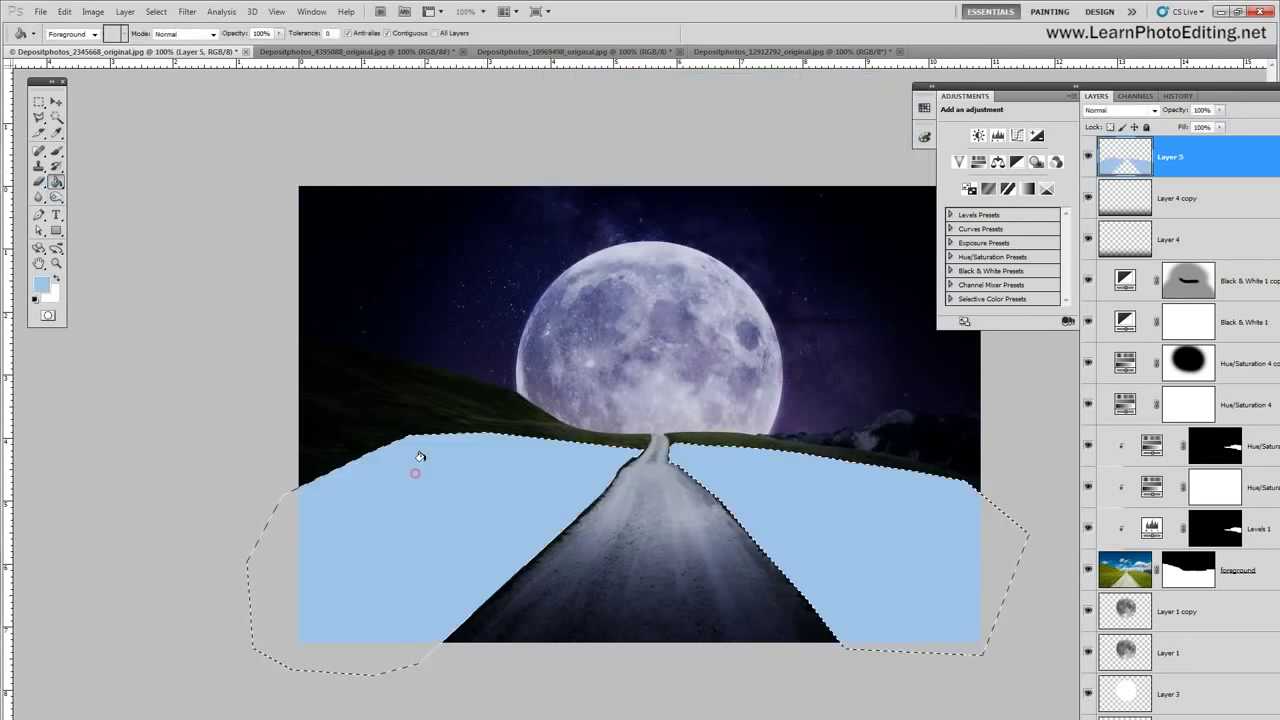
click(155, 11)
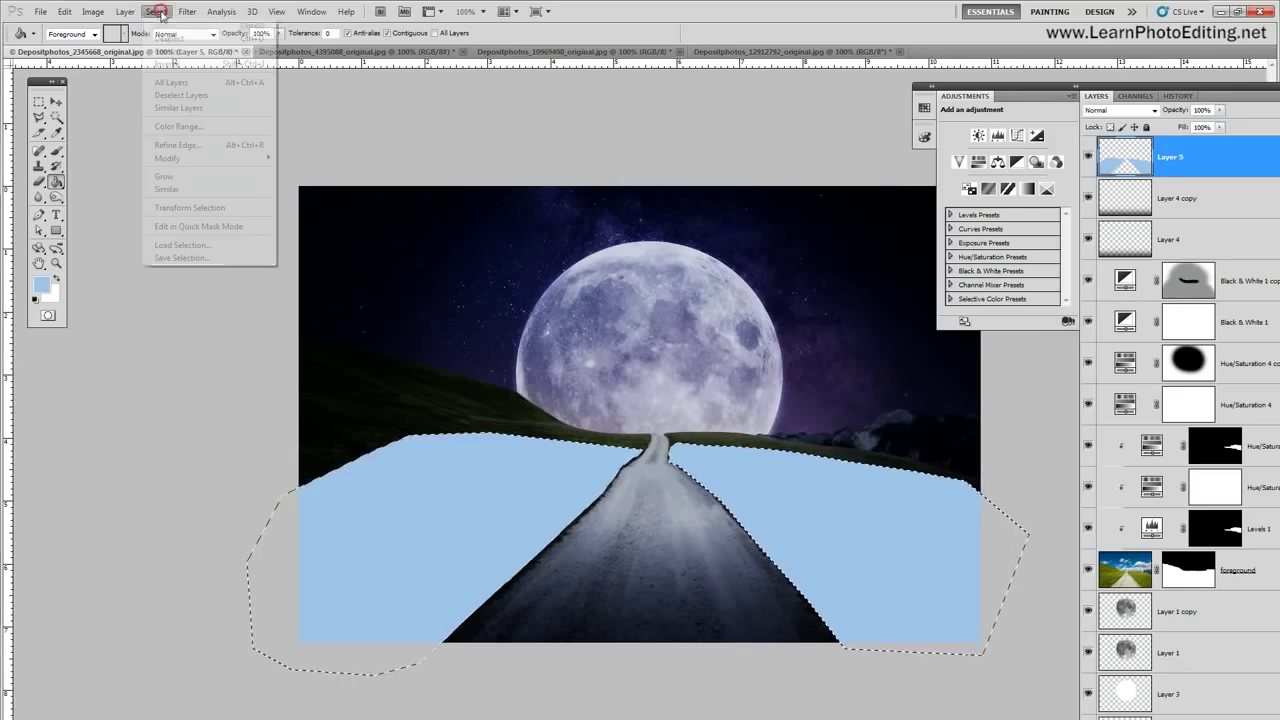
click(175, 40)
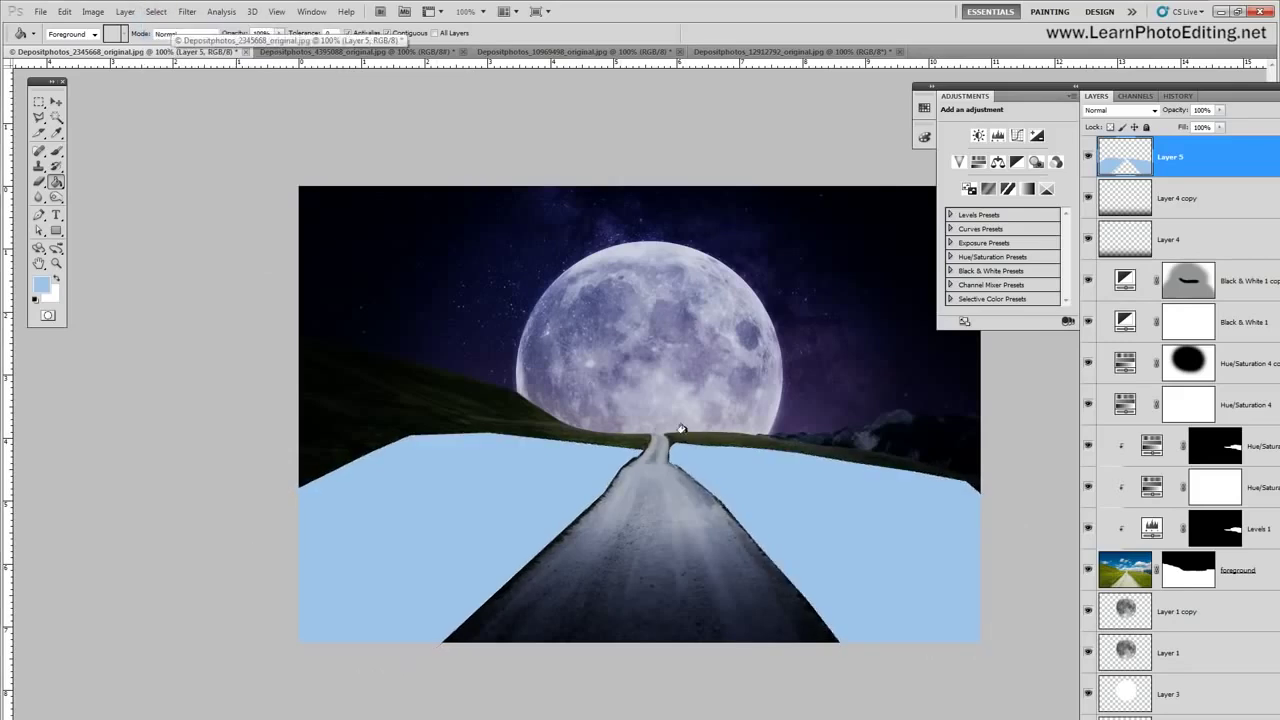
Step: Soften the upper-left edge of the left blue area with a 200 px Eraser
click(56, 151)
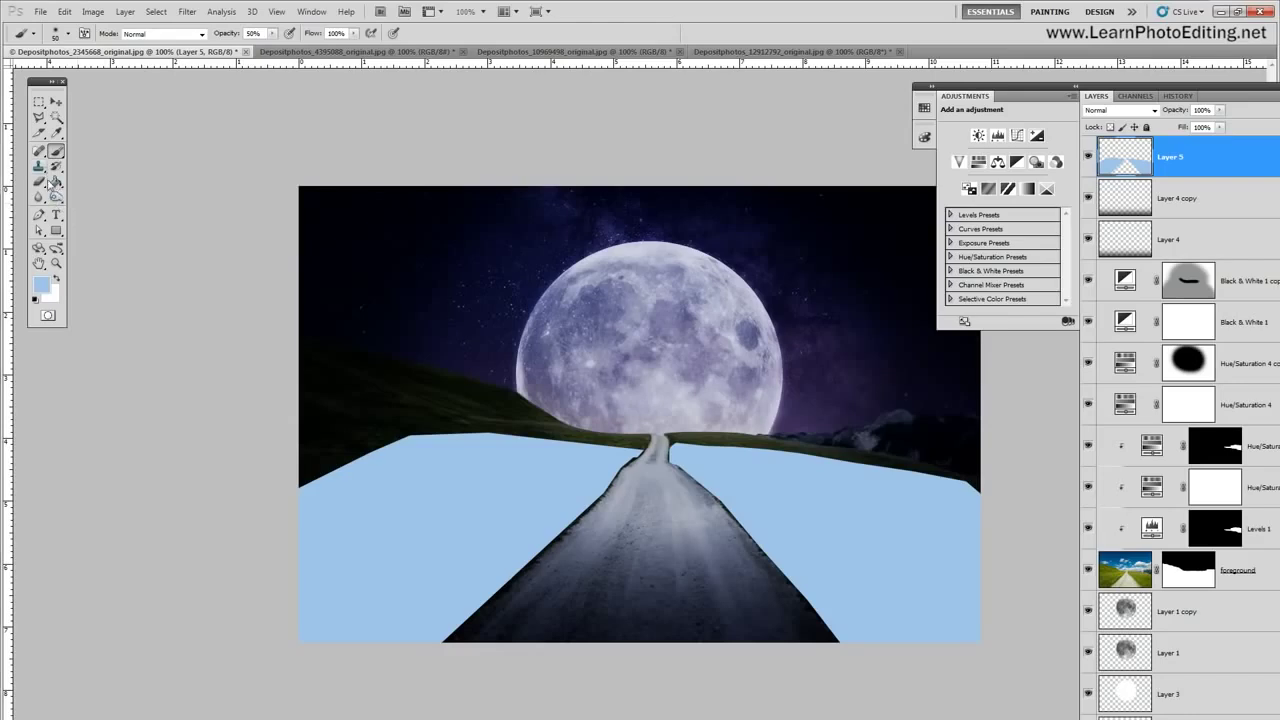
click(38, 181)
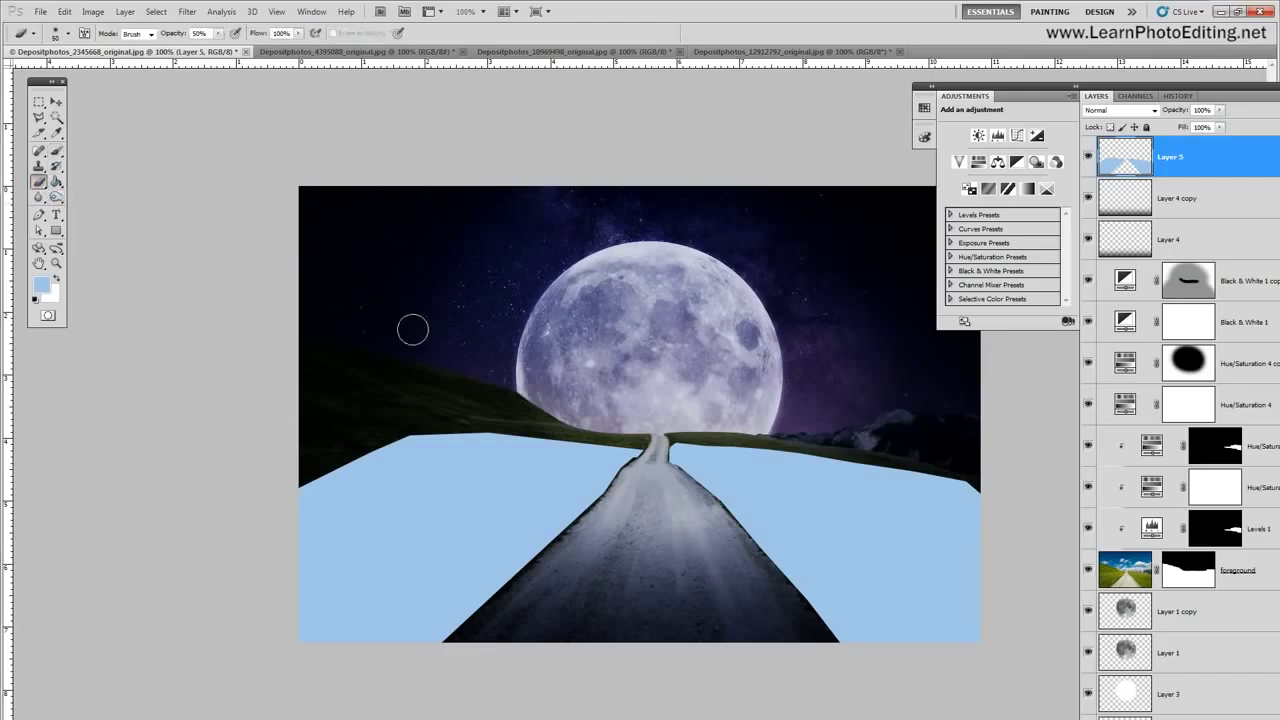
click(70, 36)
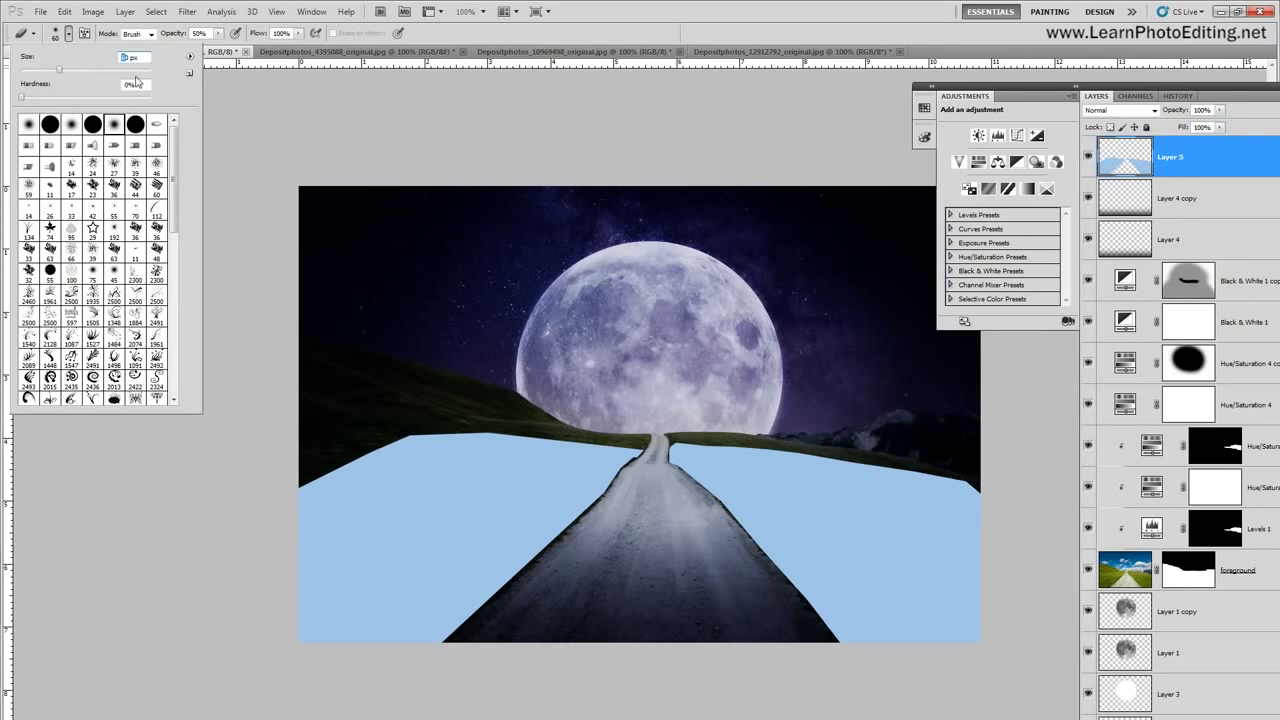
text(2000)
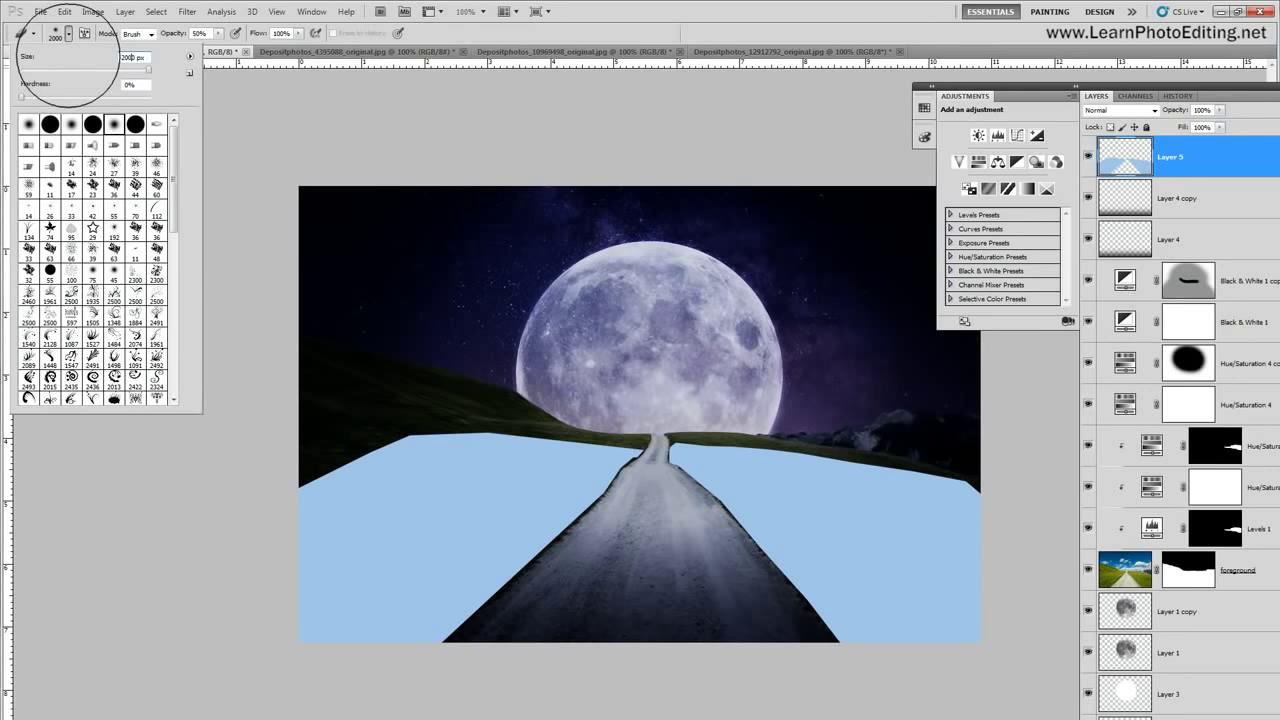
key(BackSpace)
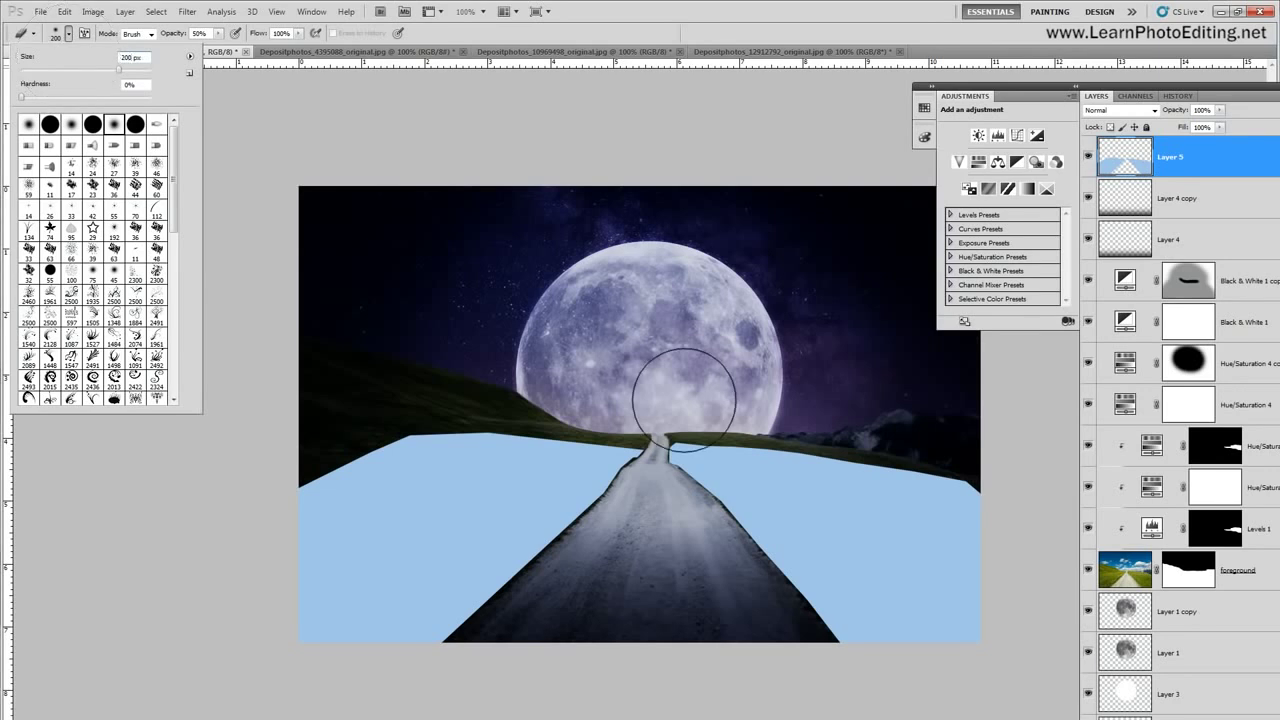
click(300, 8)
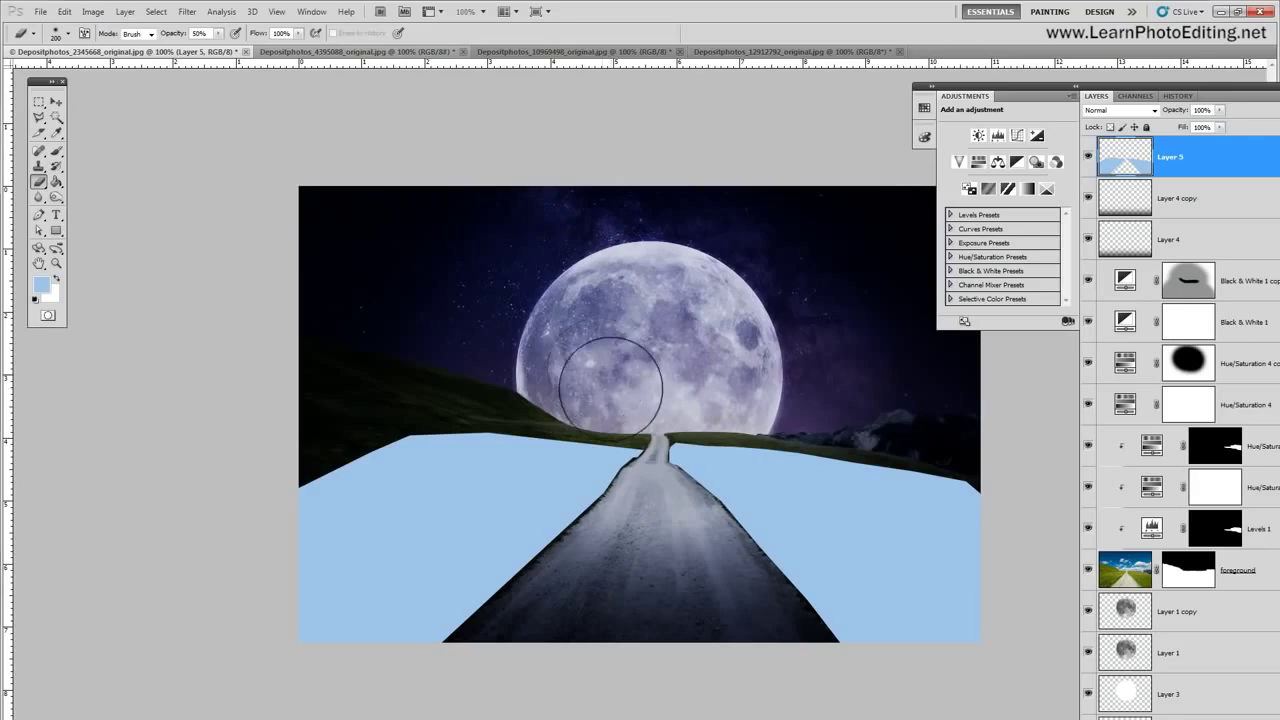
click(277, 455)
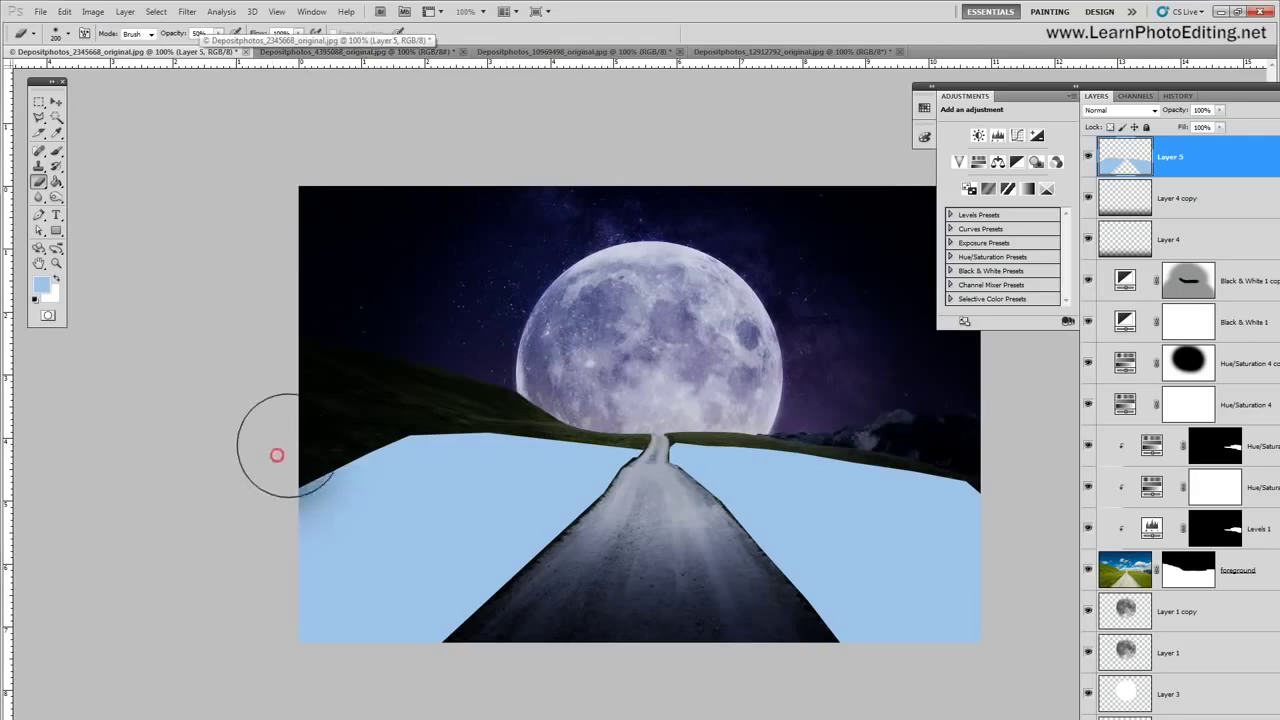
mouse_move(277, 455)
mouse_down()
mouse_move(329, 409)
mouse_move(372, 404)
mouse_up()
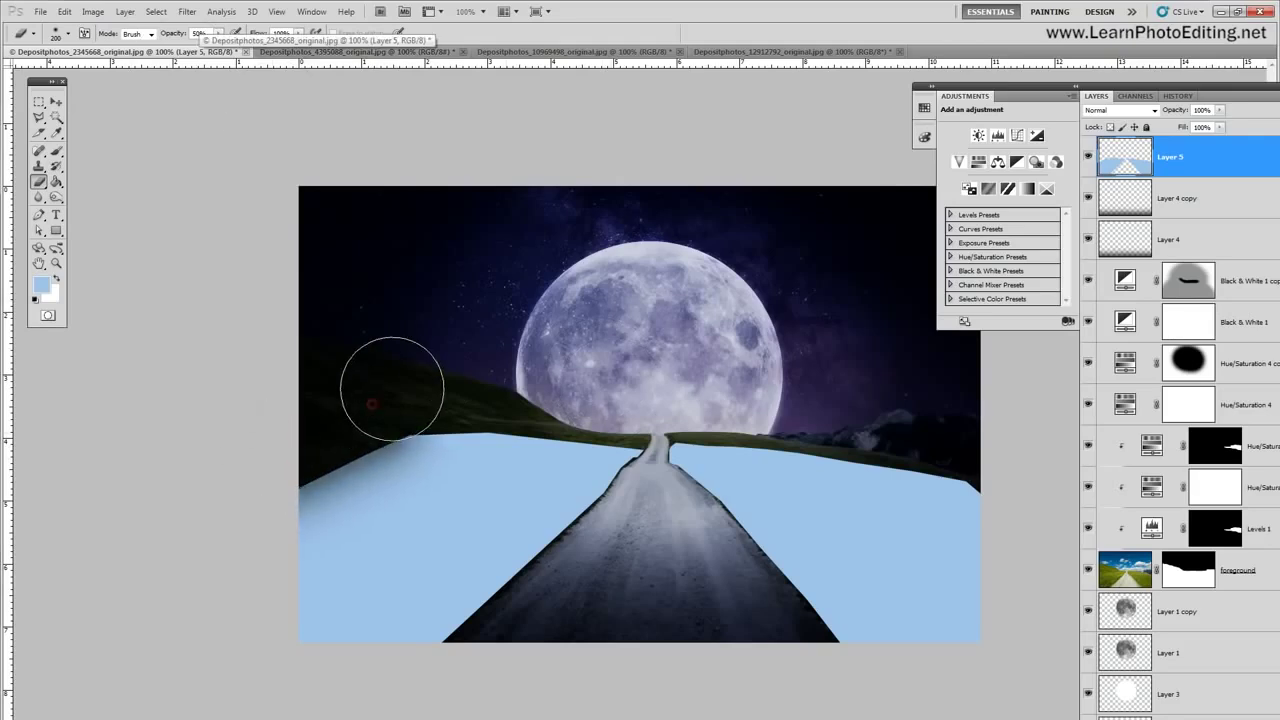
Step: Reduce the Eraser size to 100 px and soften the upper edges of both blue areas along the hills
click(68, 33)
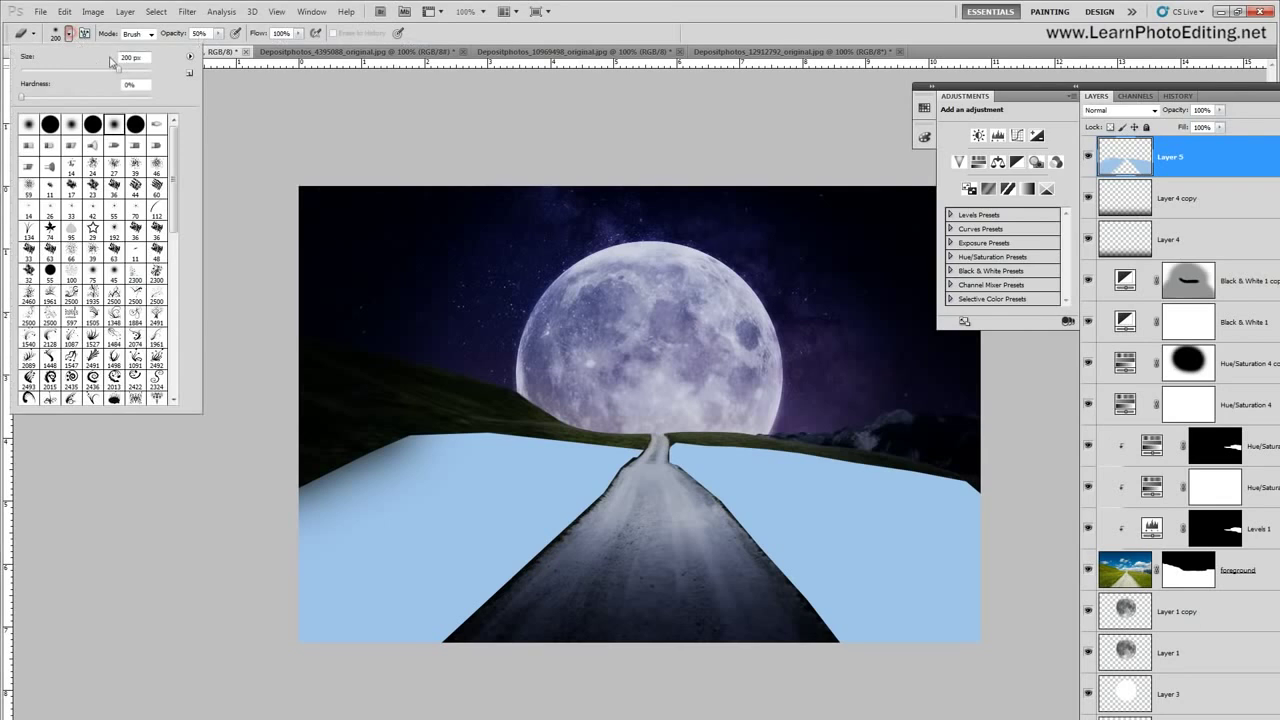
drag(113, 68, 85, 68)
mouse_move(374, 417)
mouse_down()
mouse_move(543, 418)
mouse_move(478, 412)
mouse_move(529, 411)
mouse_move(517, 413)
mouse_move(639, 425)
mouse_move(636, 413)
mouse_move(664, 449)
mouse_move(669, 420)
mouse_move(748, 420)
mouse_move(723, 415)
mouse_move(852, 436)
mouse_move(800, 431)
mouse_move(1014, 495)
mouse_move(942, 457)
mouse_up()
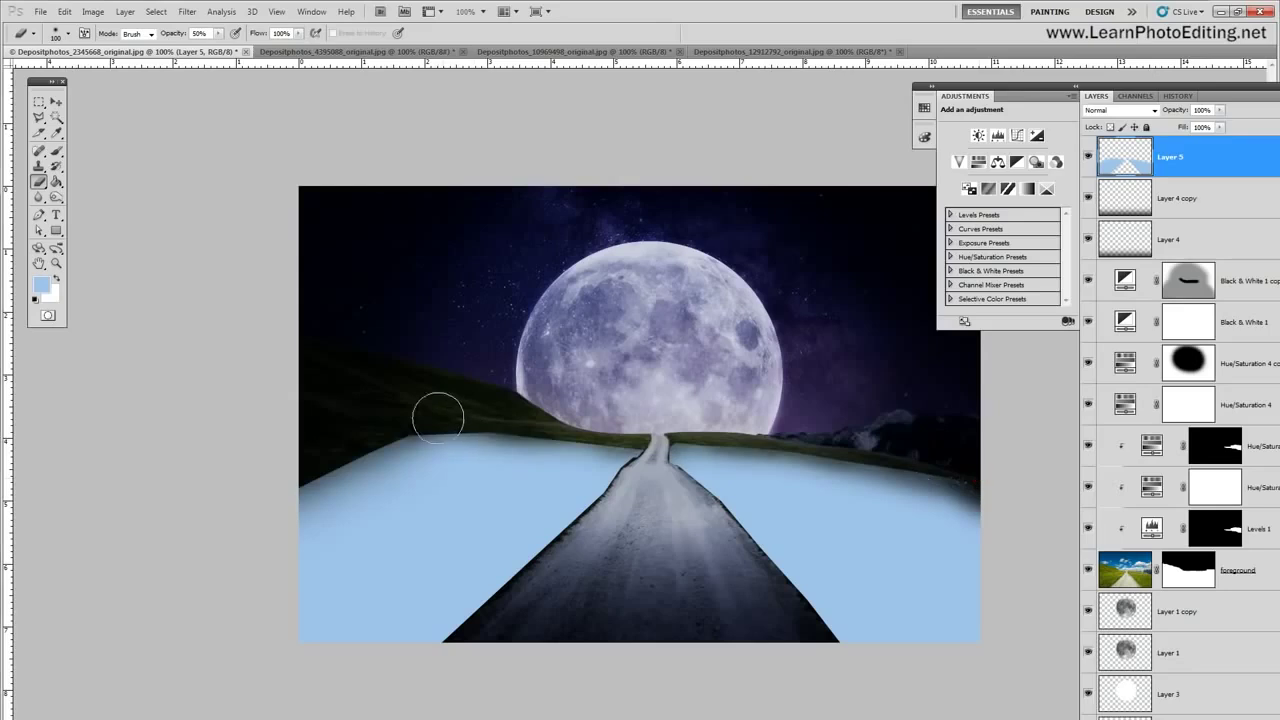
mouse_move(462, 414)
mouse_down()
mouse_move(320, 451)
mouse_move(240, 517)
mouse_up()
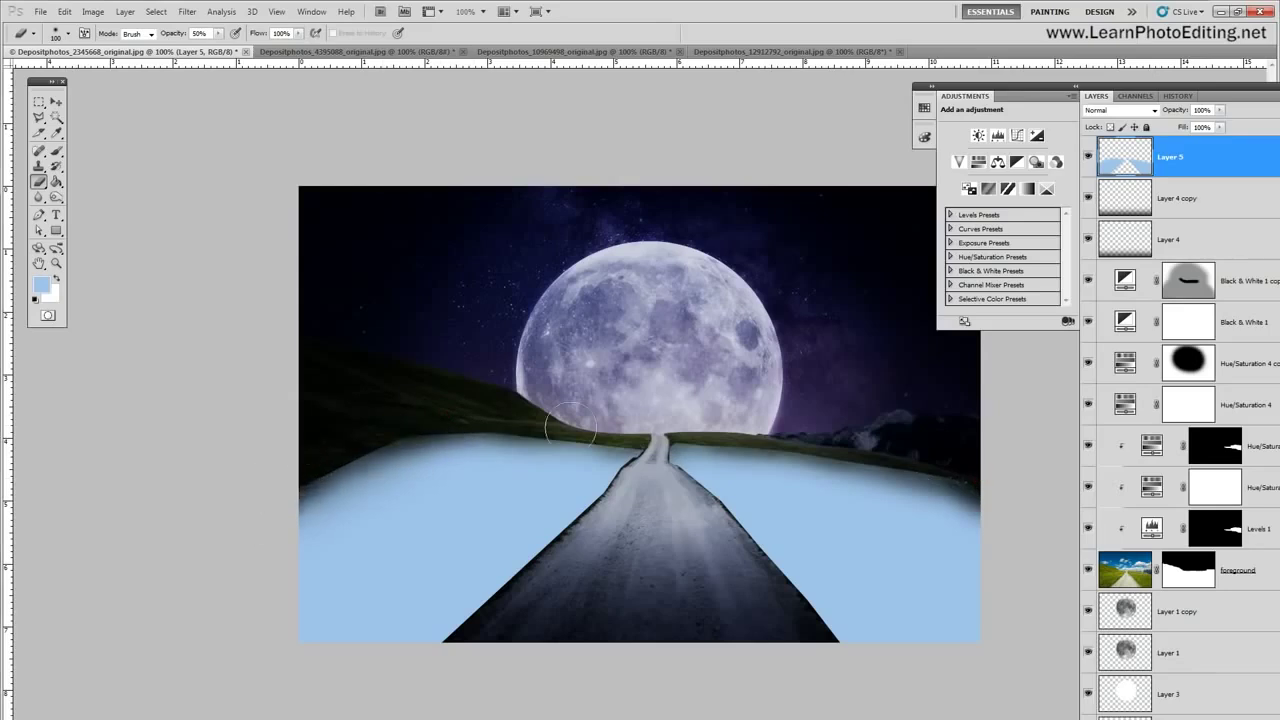
mouse_move(562, 423)
mouse_down()
mouse_move(643, 409)
mouse_move(672, 425)
mouse_up()
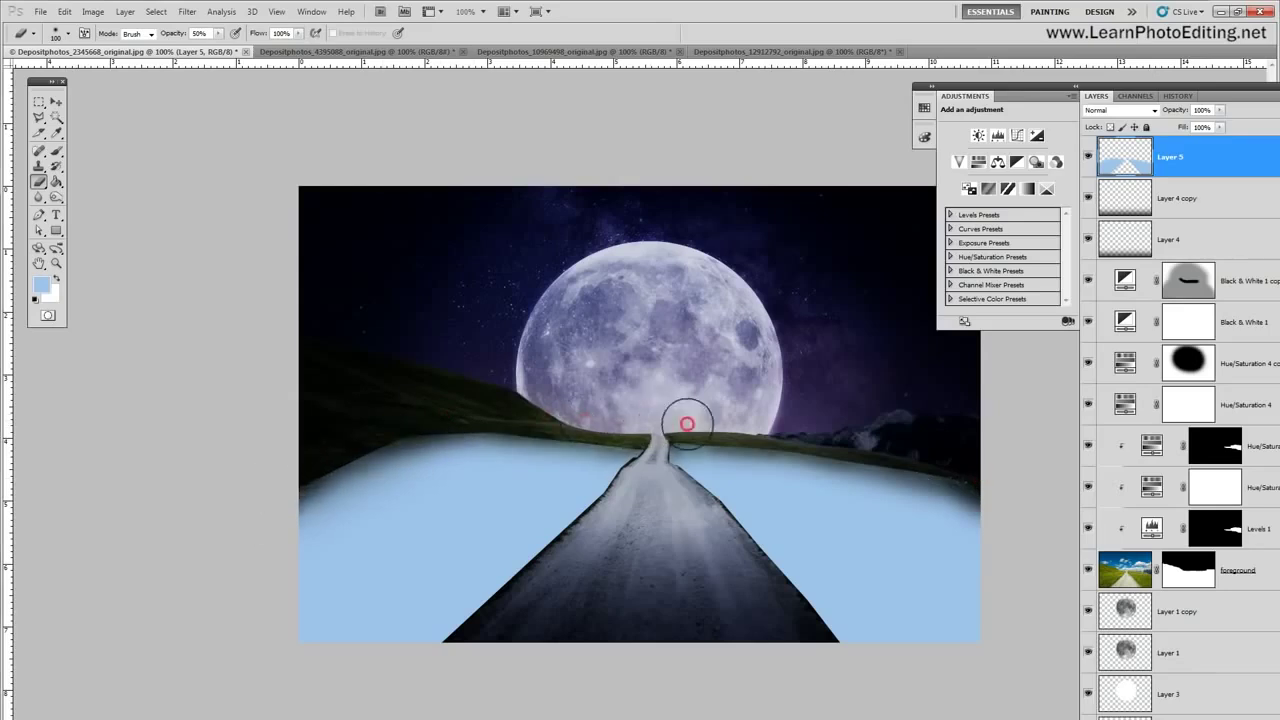
Step: Set Layer 5's blend mode to Multiply and compare the image with the layer hidden and shown
click(1140, 110)
click(1110, 165)
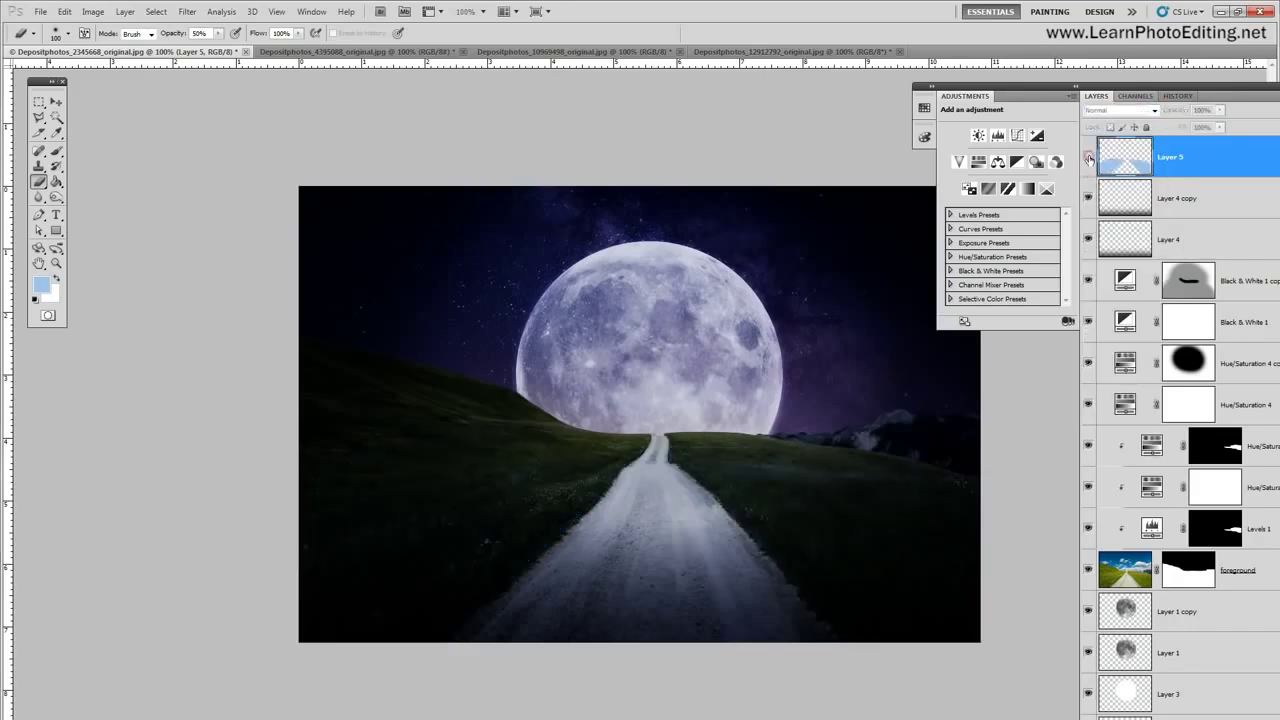
click(1089, 158)
click(1089, 158)
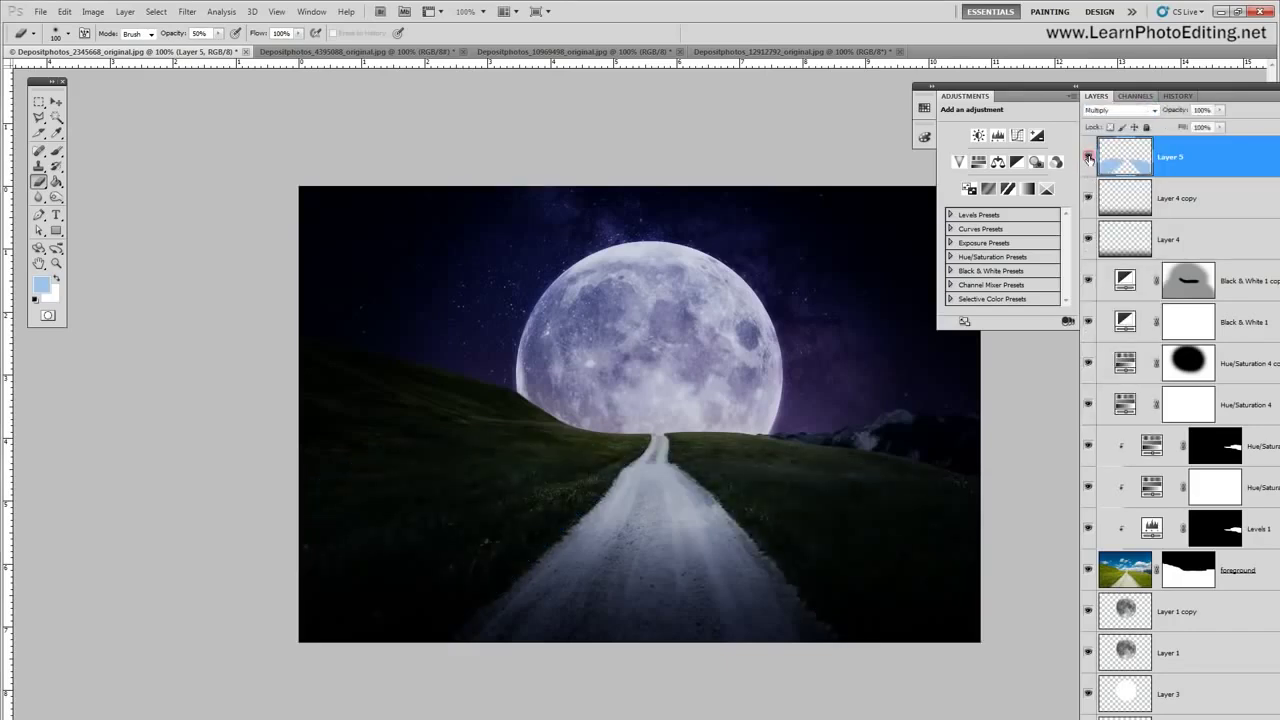
click(1089, 158)
click(1089, 158)
Step: Erase lightly along the upper edges of both fields with a 200 px Eraser at 30% opacity, and toggle Layer 5's visibility to compare
click(69, 34)
text(200)
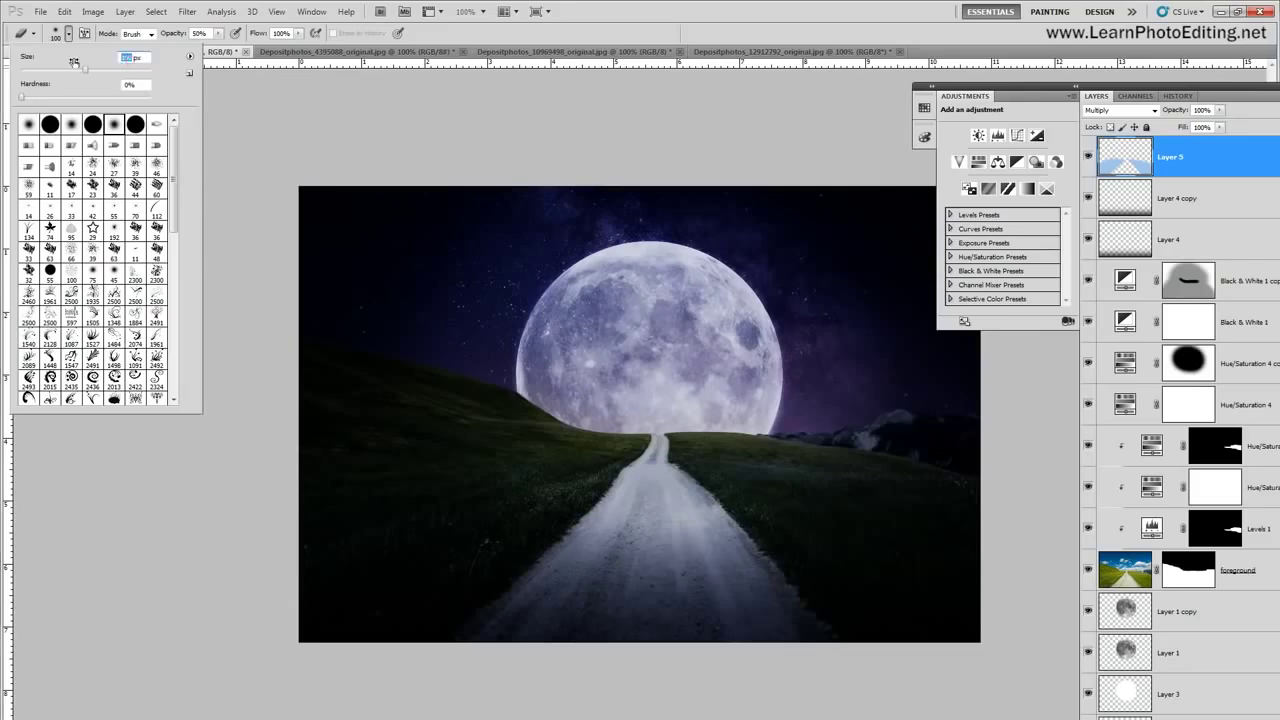
double_click(200, 33)
text(30)
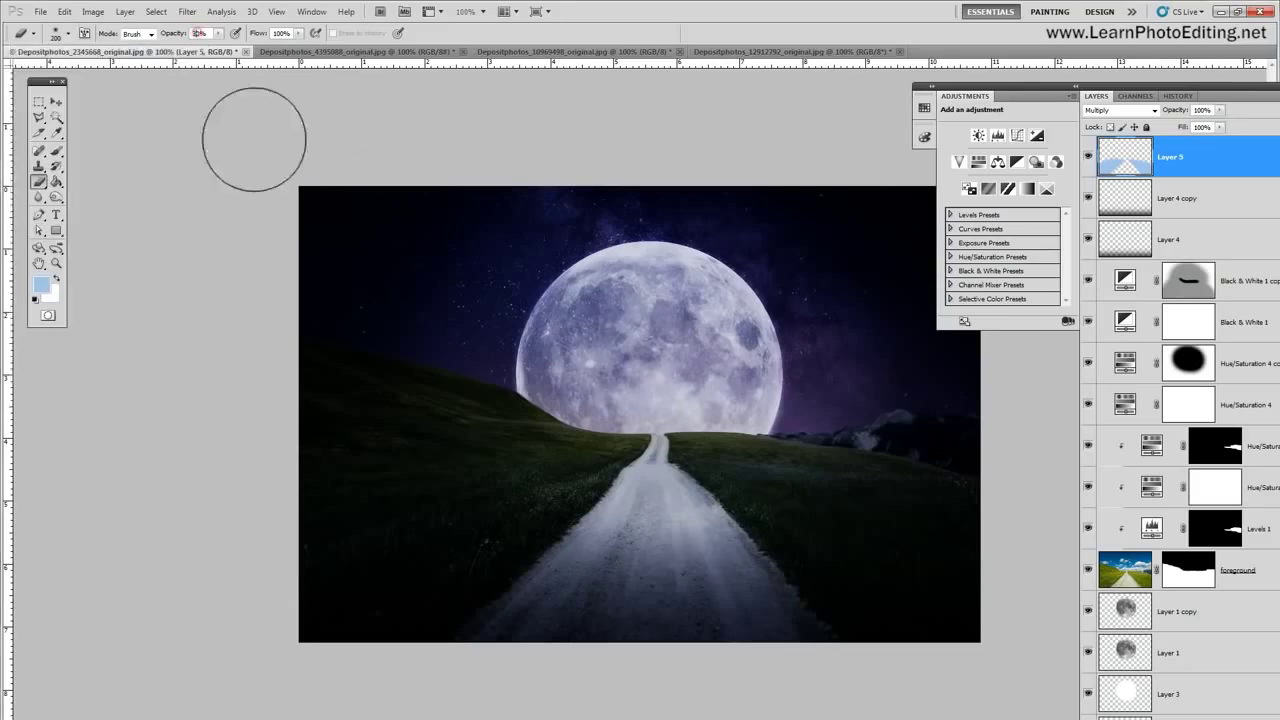
mouse_move(706, 420)
mouse_down()
mouse_move(802, 442)
mouse_move(902, 441)
mouse_move(991, 466)
mouse_up()
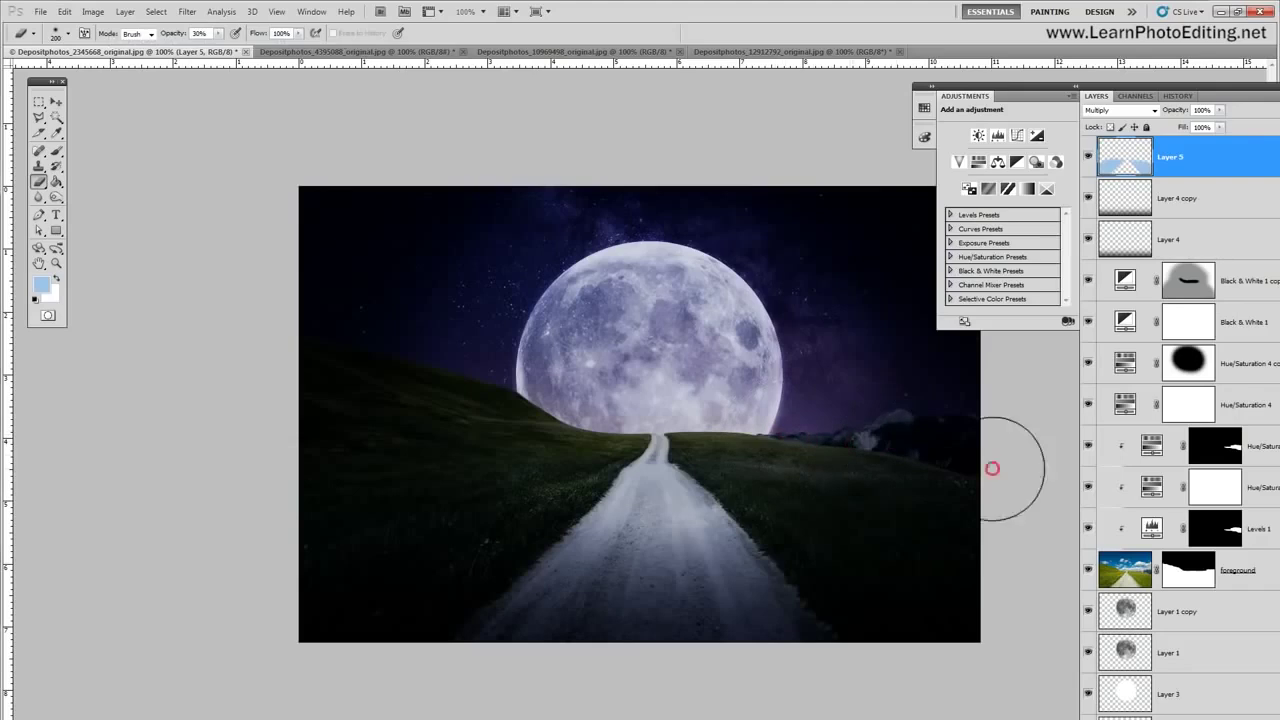
drag(503, 409, 361, 410)
click(1087, 157)
click(1087, 157)
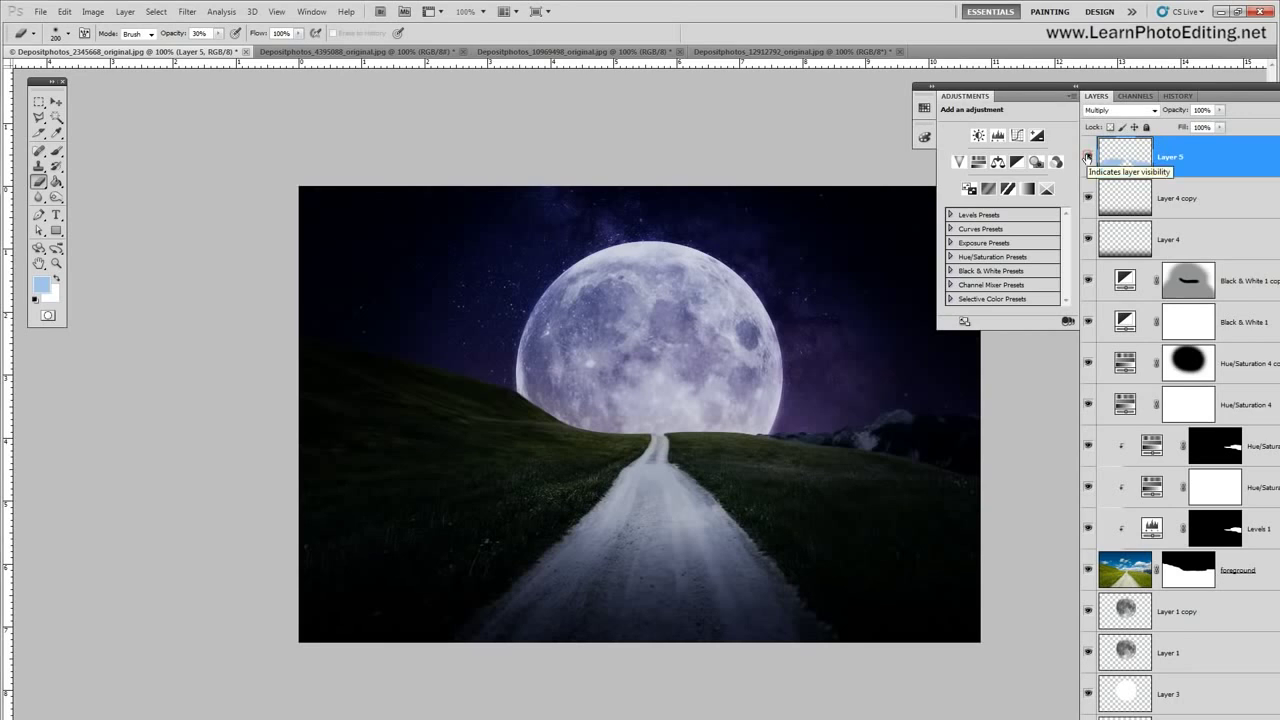
Step: Toggle Layer 5's visibility to compare the grass fields with and without the blue Multiply tint
click(1087, 157)
click(1087, 157)
click(1087, 157)
click(1087, 157)
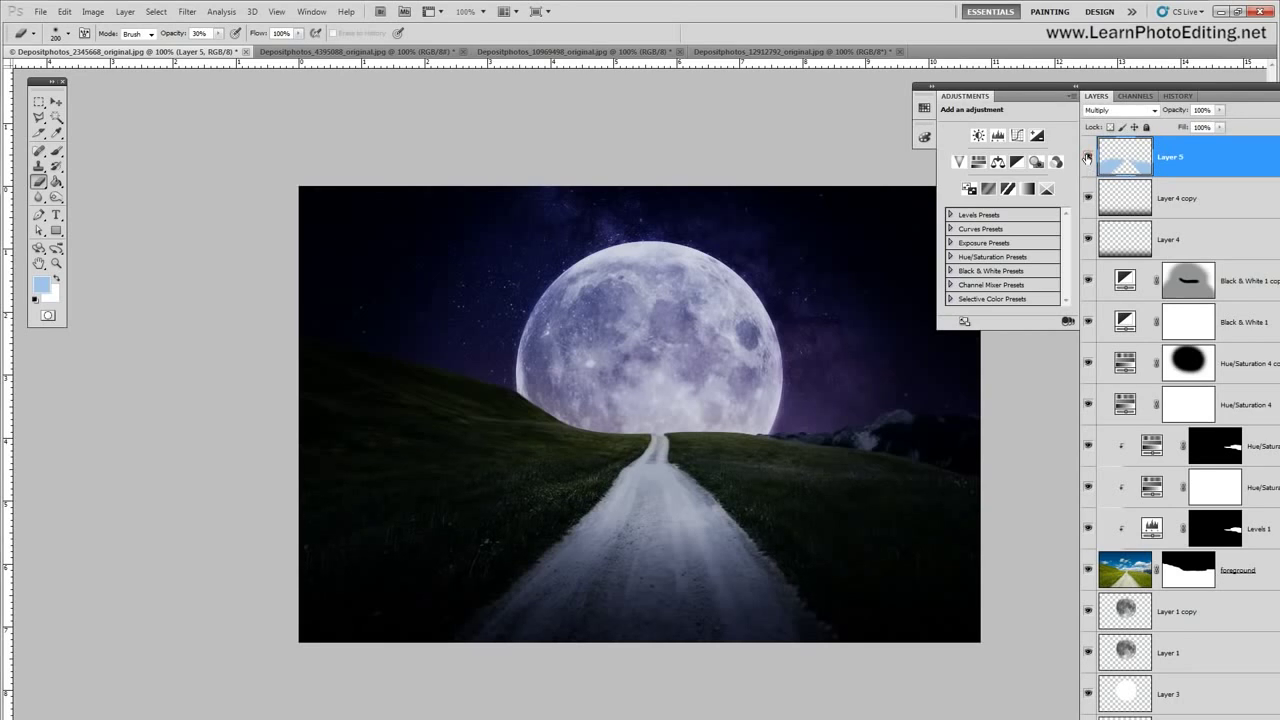
click(1087, 157)
click(1087, 157)
click(1087, 157)
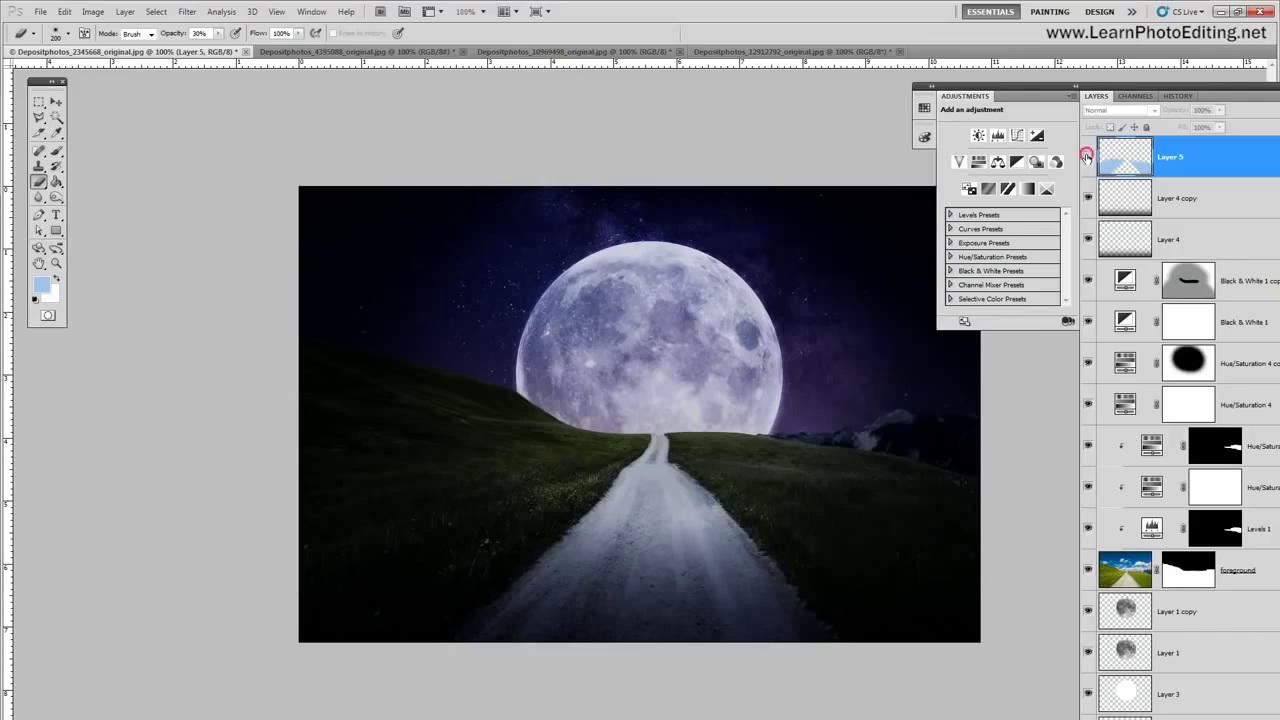
click(1087, 157)
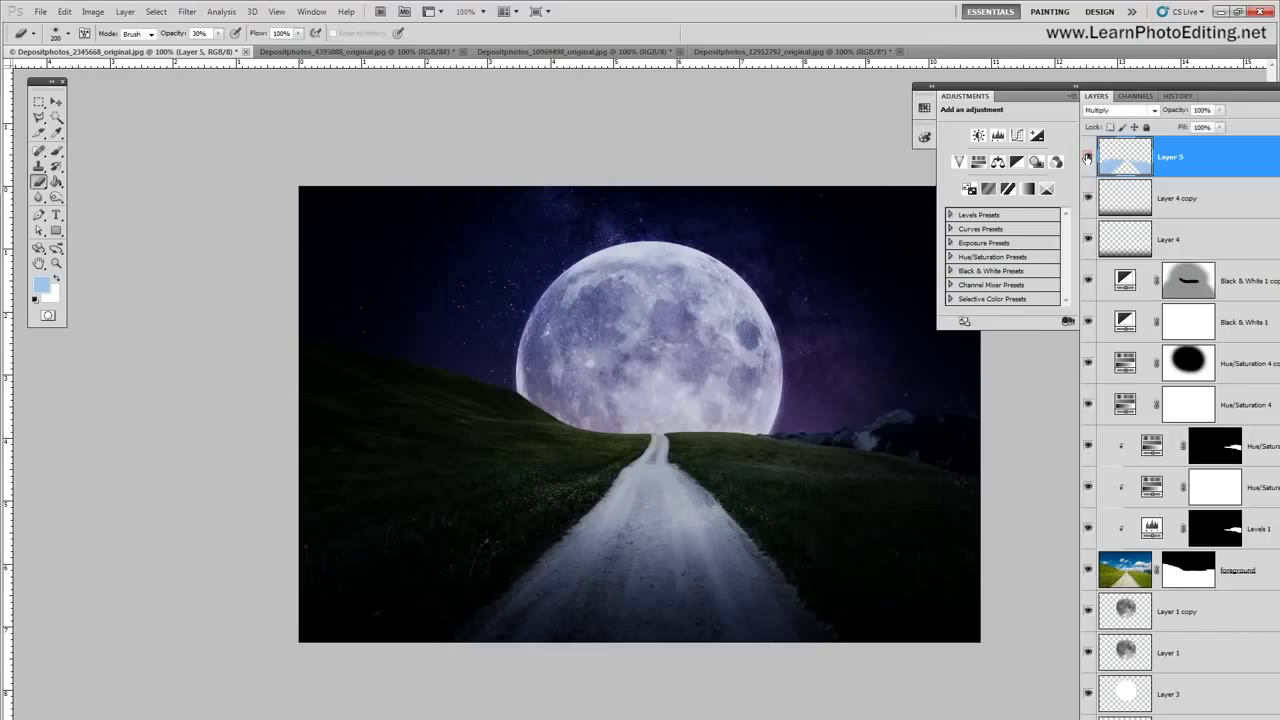
click(1087, 157)
click(1087, 157)
Step: In the dog photo, select the white background with the Magic Wand at tolerance 25 and invert the selection to the dog
click(57, 103)
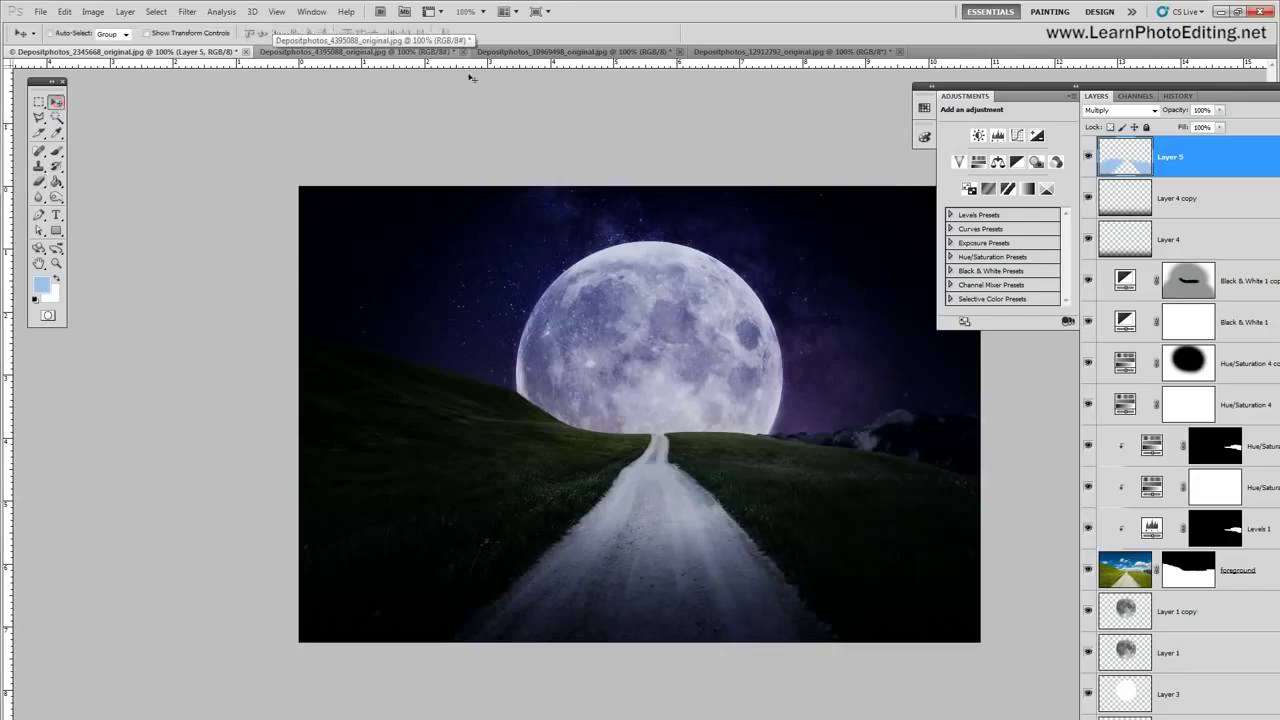
click(572, 51)
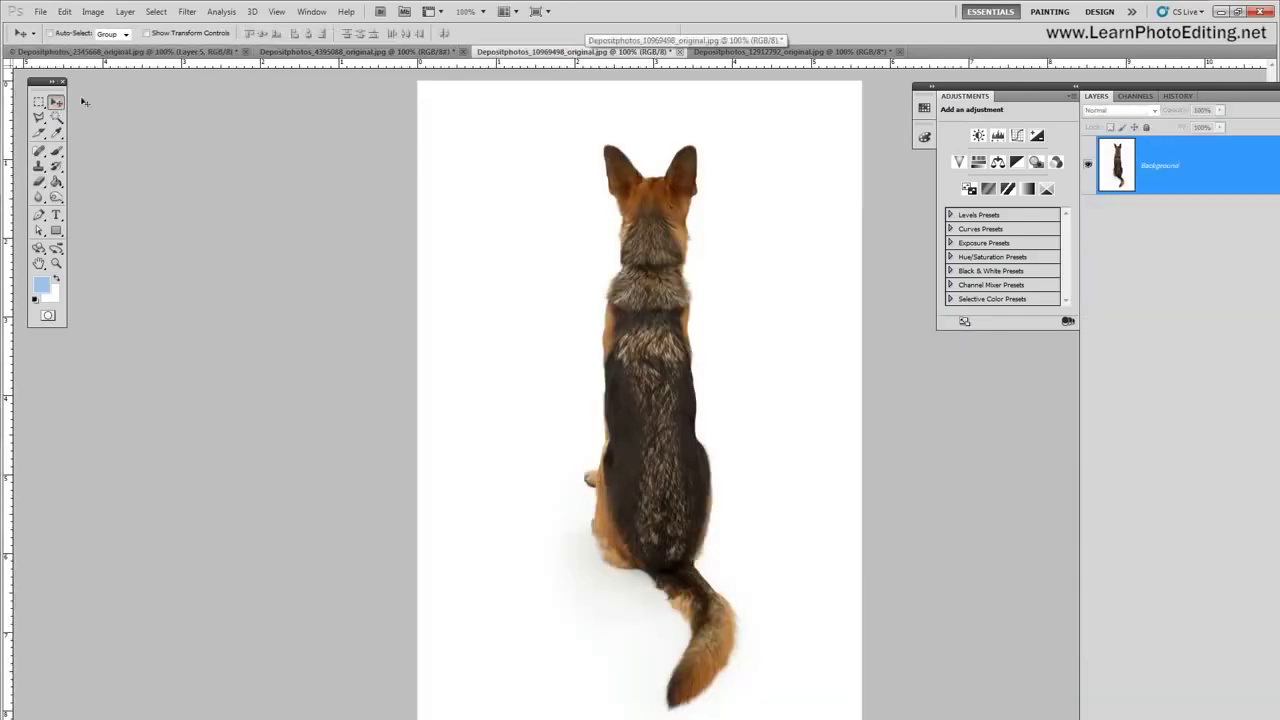
click(56, 117)
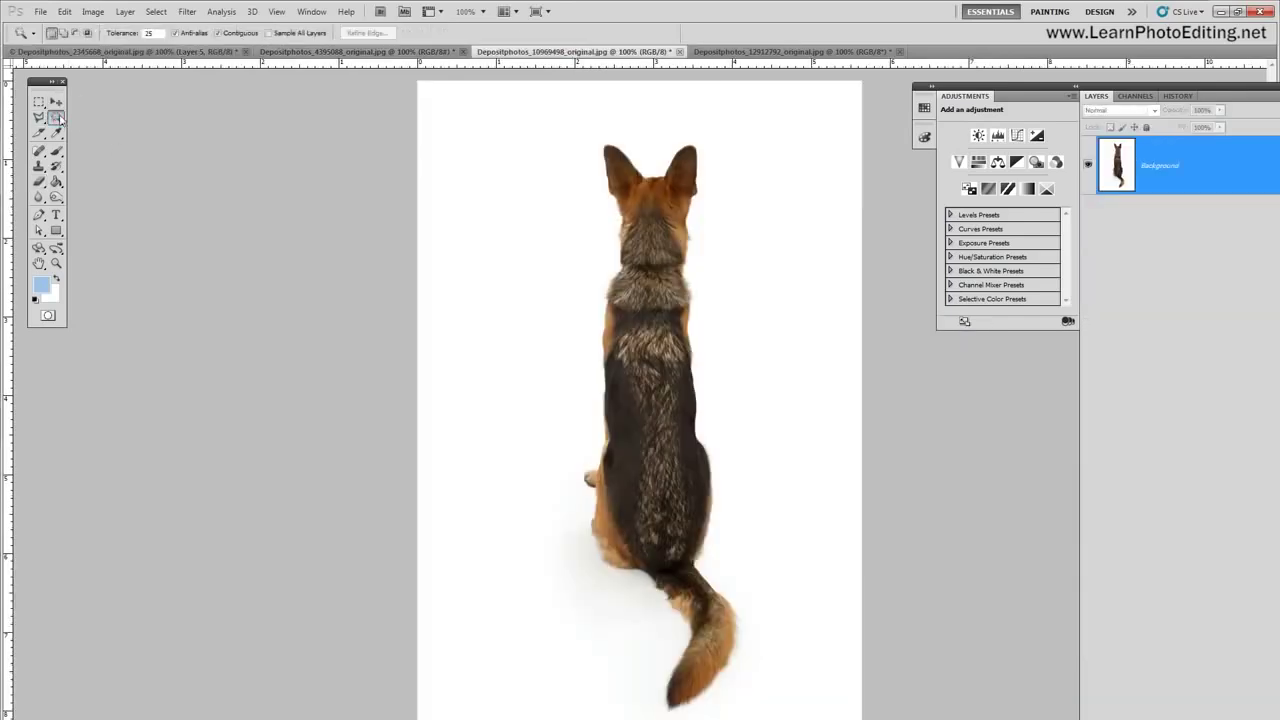
click(801, 197)
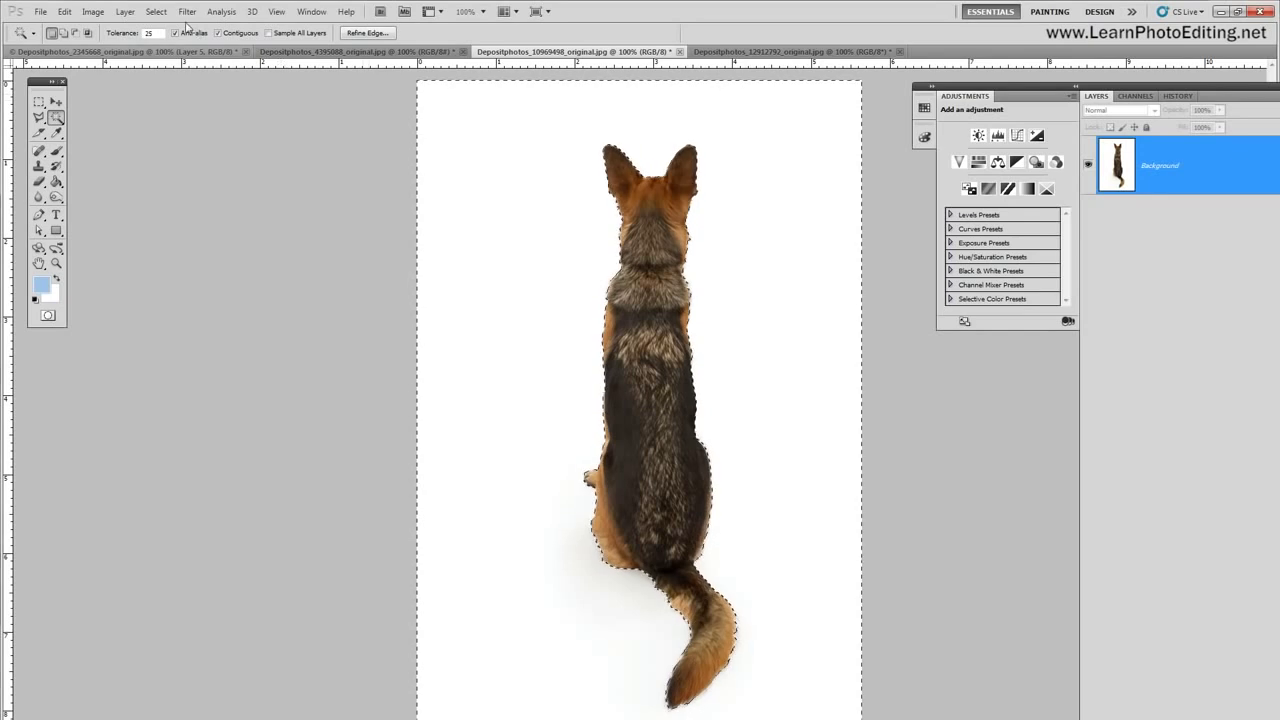
click(158, 14)
click(175, 64)
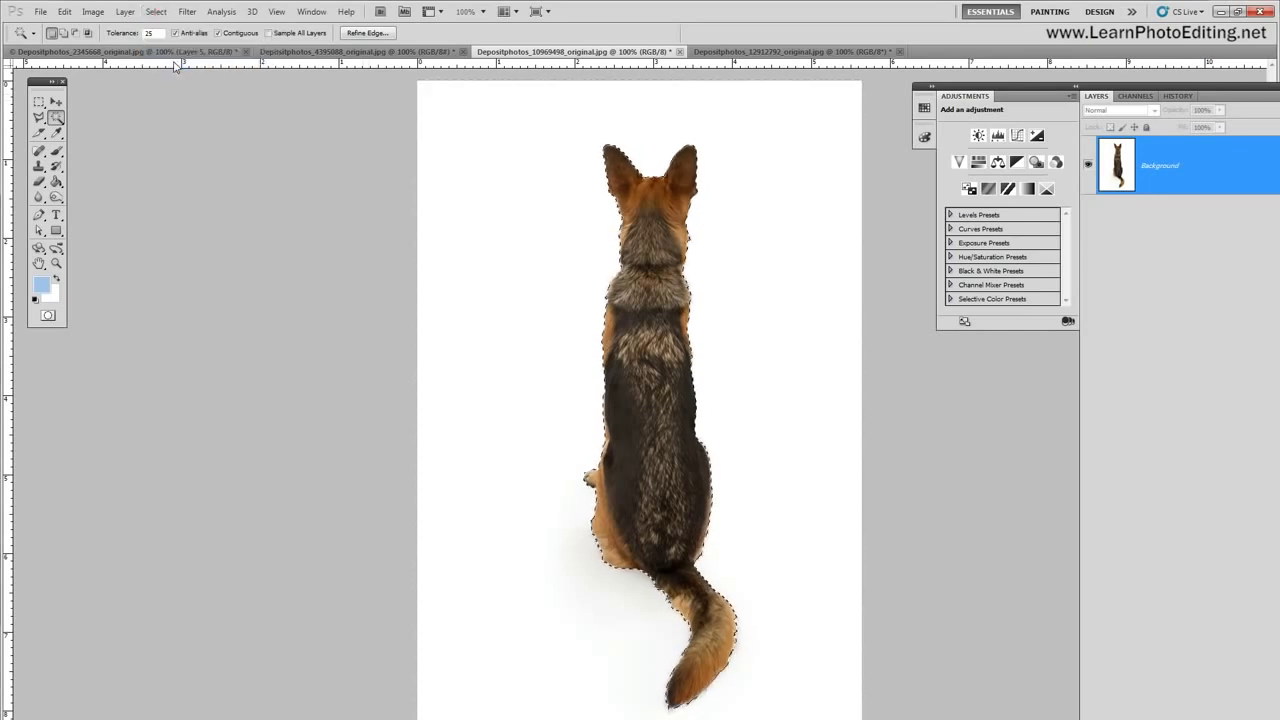
Step: Add a new layer, reset the colours to default, and fill the dog selection with black using the Paint Bucket
click(125, 12)
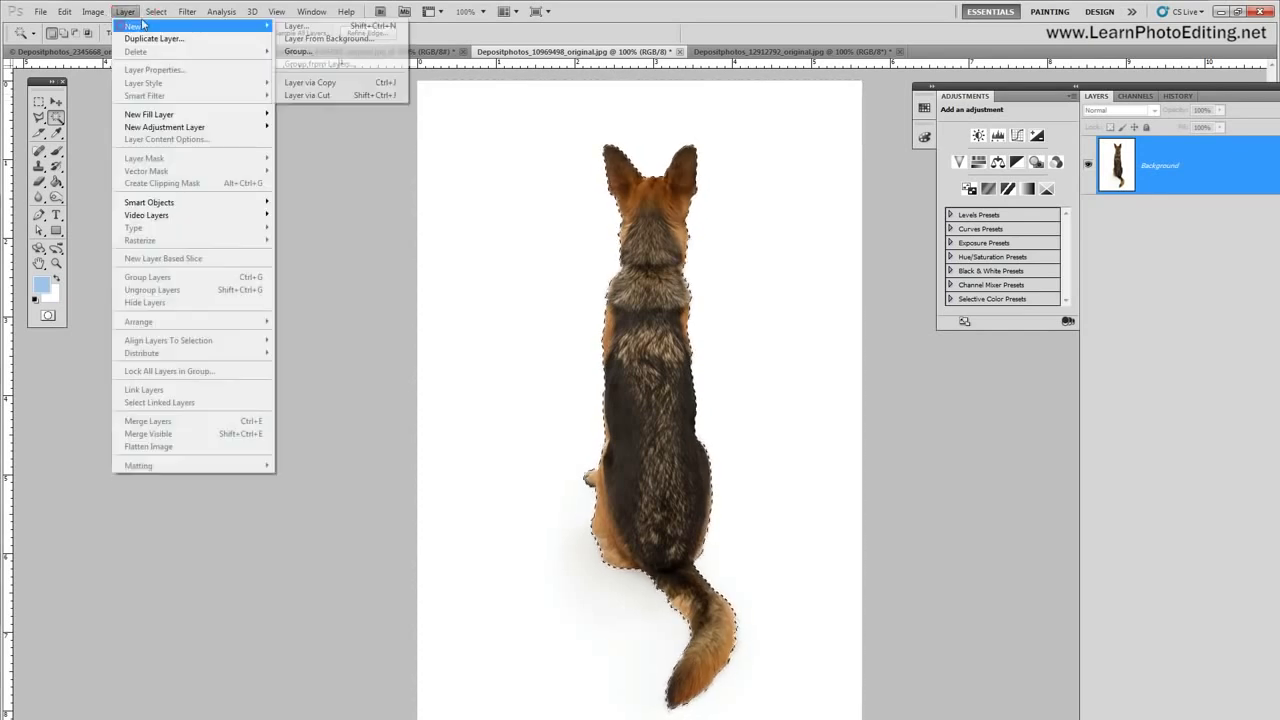
mouse_move(125, 12)
click(300, 26)
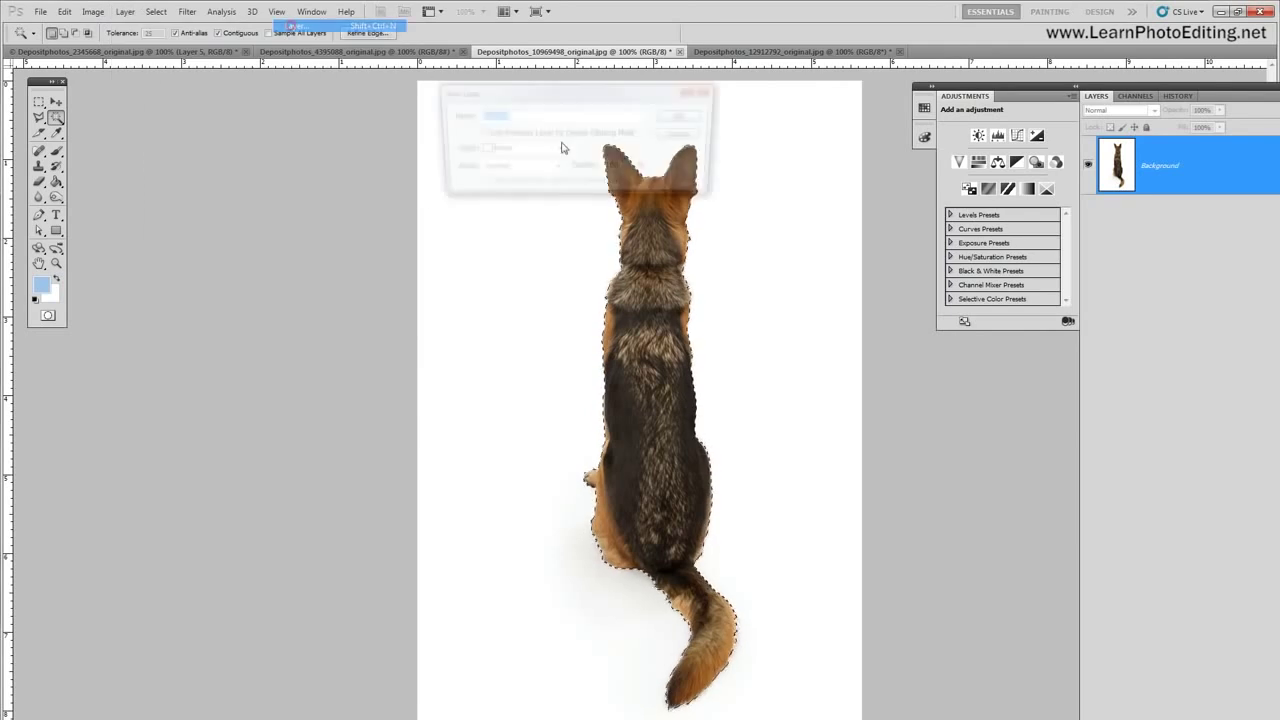
click(683, 116)
click(38, 298)
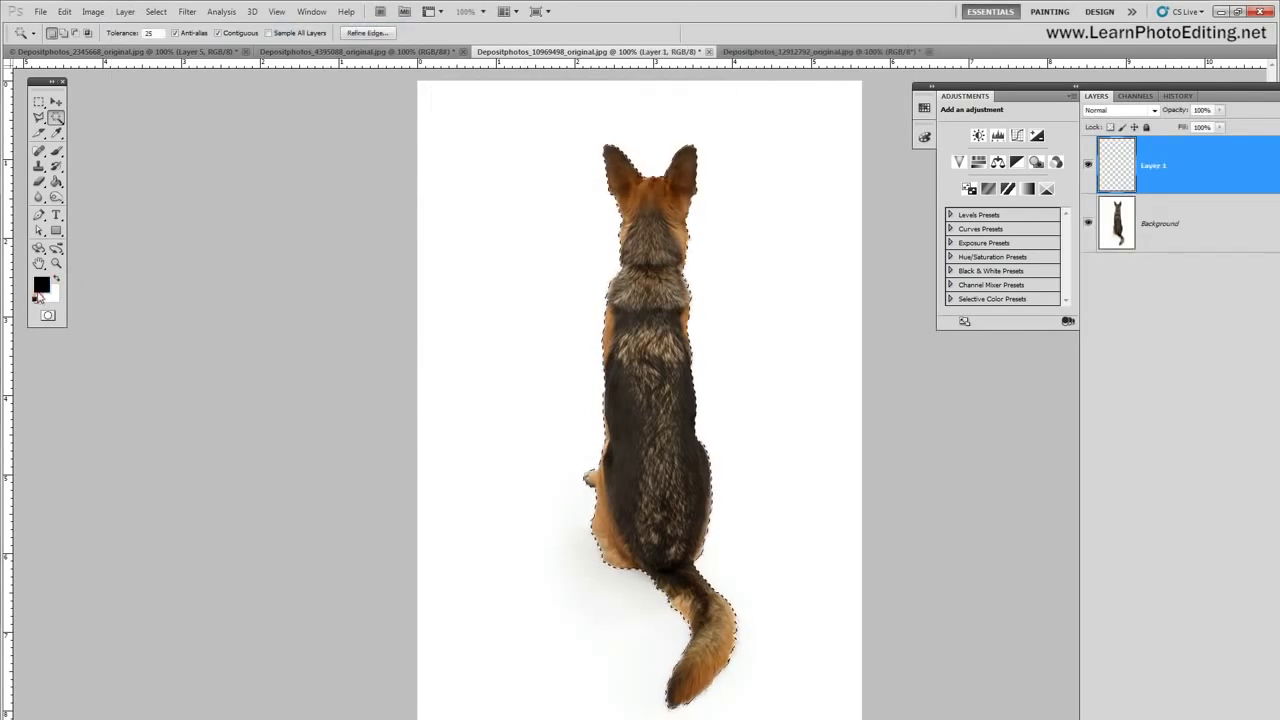
click(56, 181)
click(634, 212)
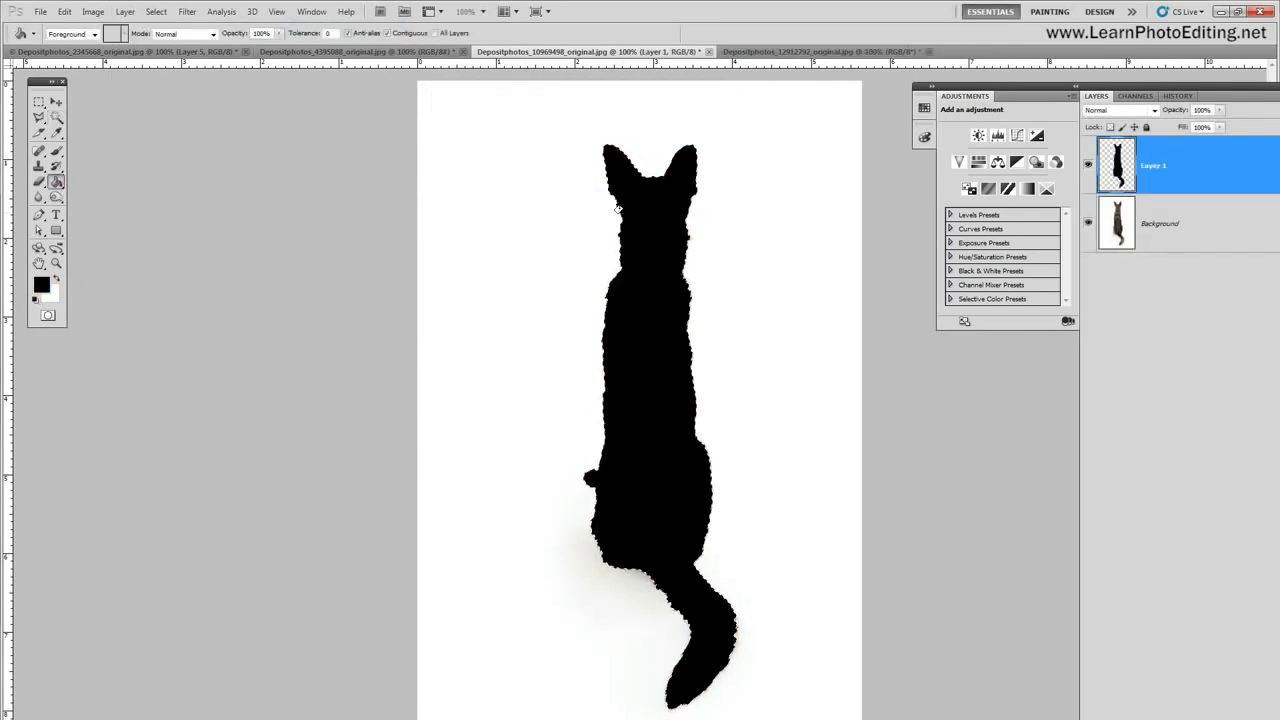
Step: Copy the black dog silhouette and paste it into the moonlit road composite
click(64, 11)
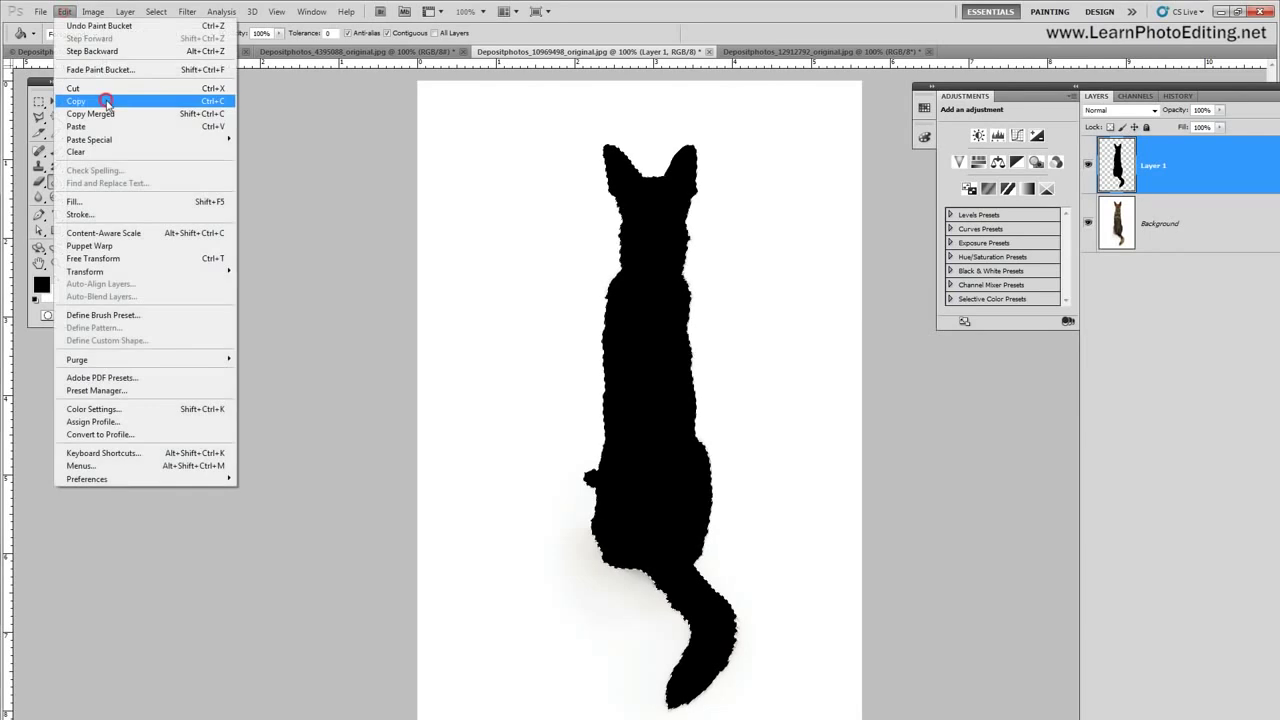
click(97, 54)
click(97, 54)
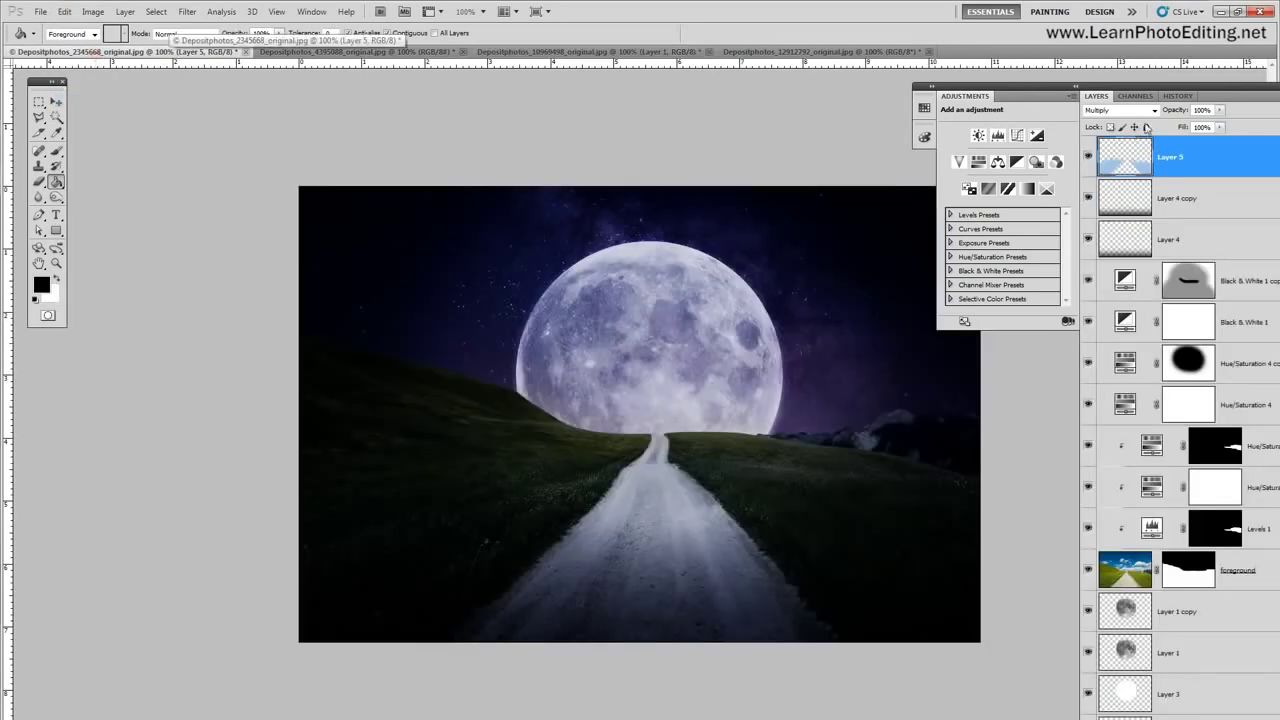
click(64, 11)
click(104, 108)
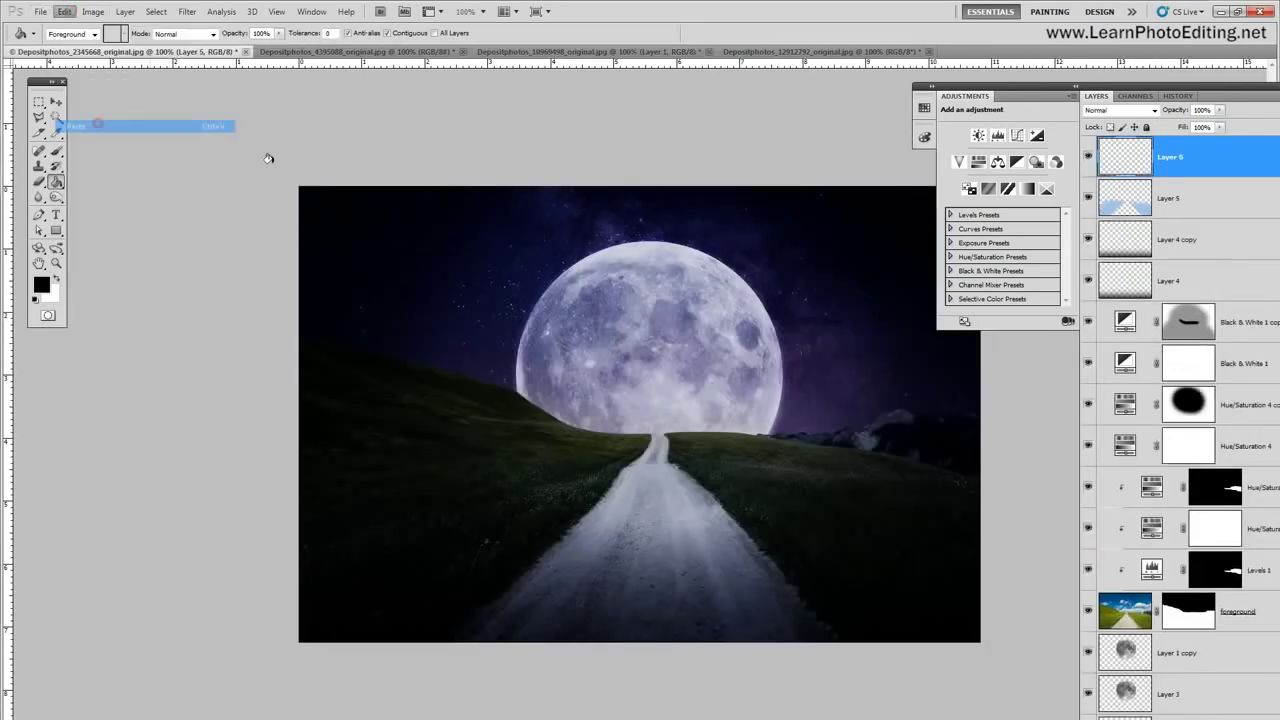
key(ctrl+v)
Step: Scale the dog silhouette proportionally to about 17% and place it in the middle of the road below the moon
click(64, 11)
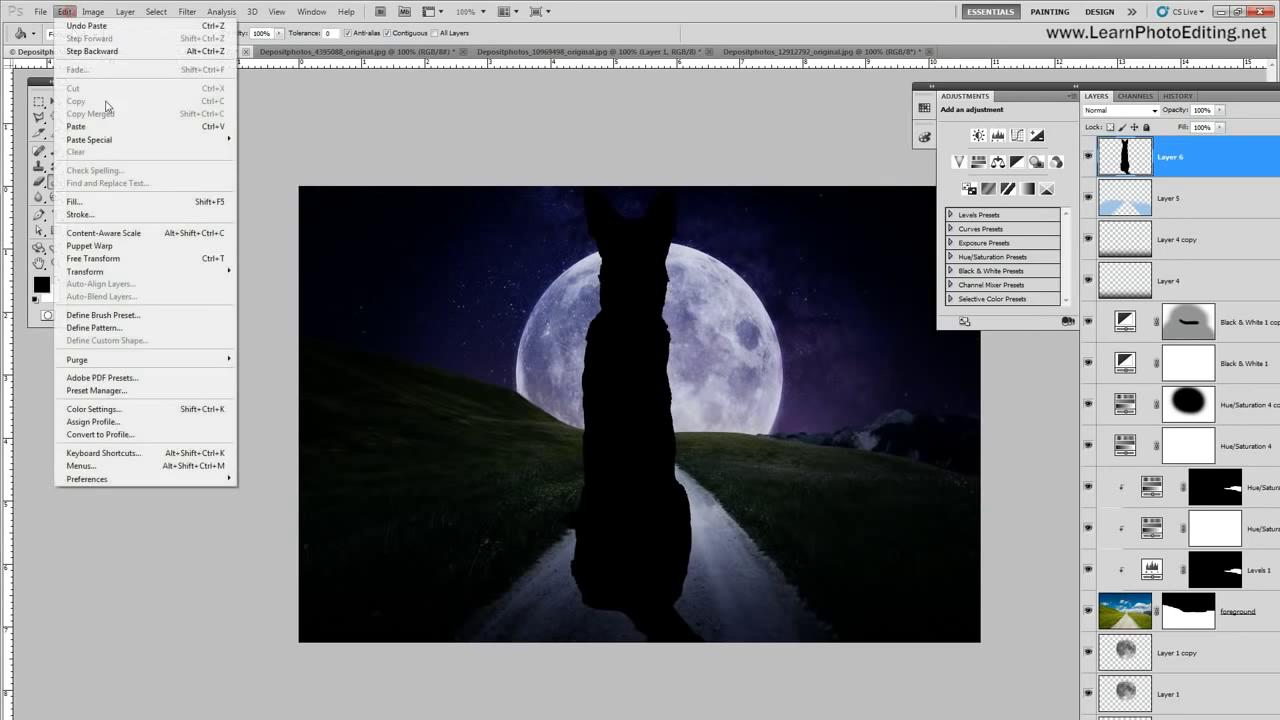
mouse_move(112, 272)
click(243, 295)
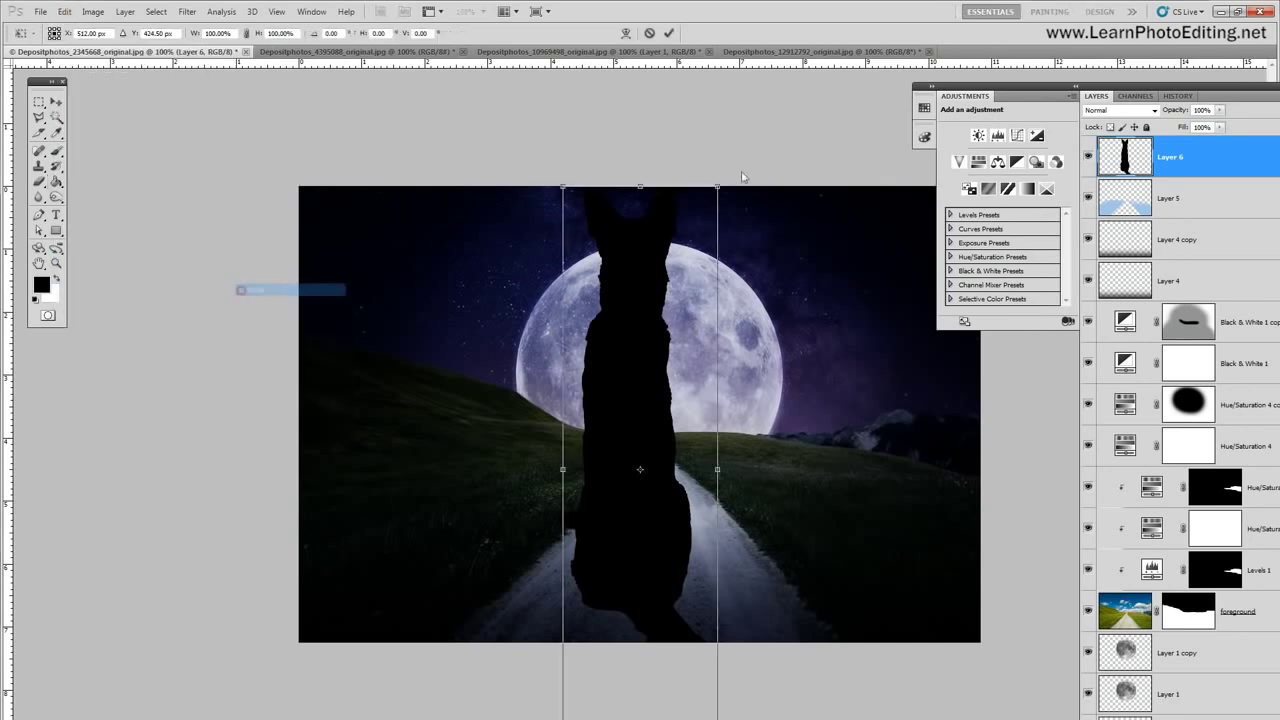
drag(719, 190, 622, 470)
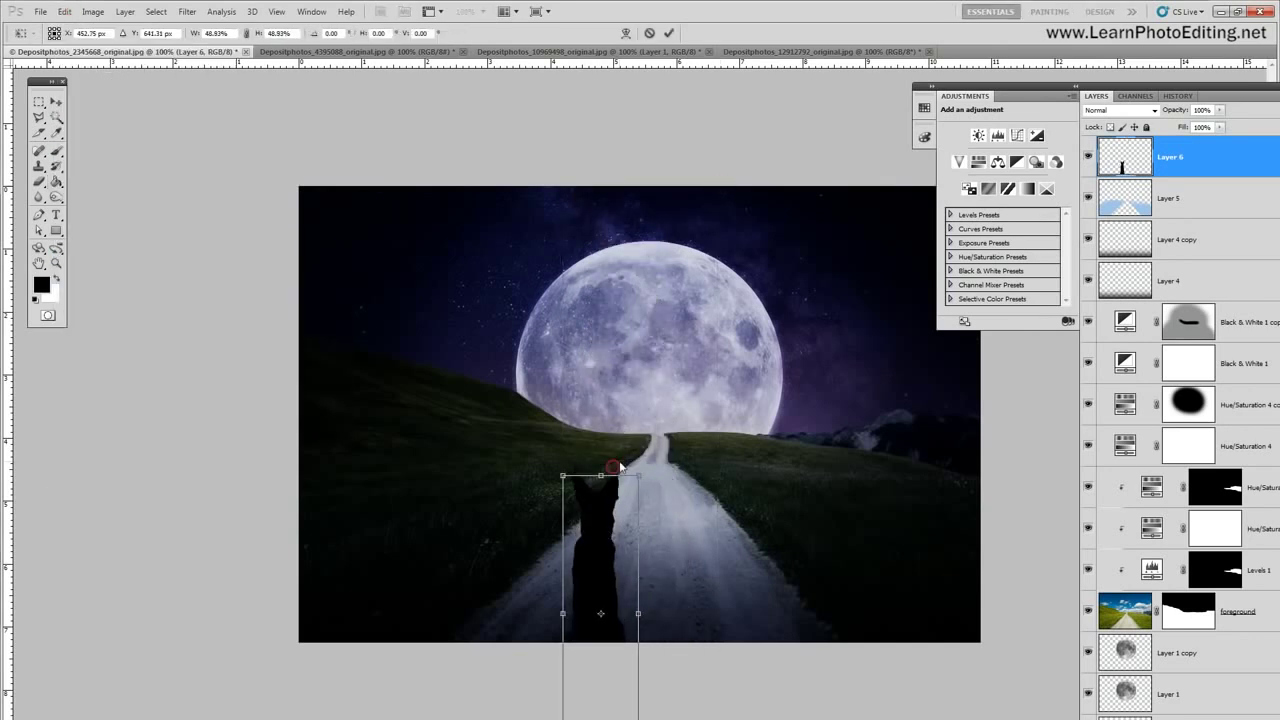
drag(600, 540, 660, 379)
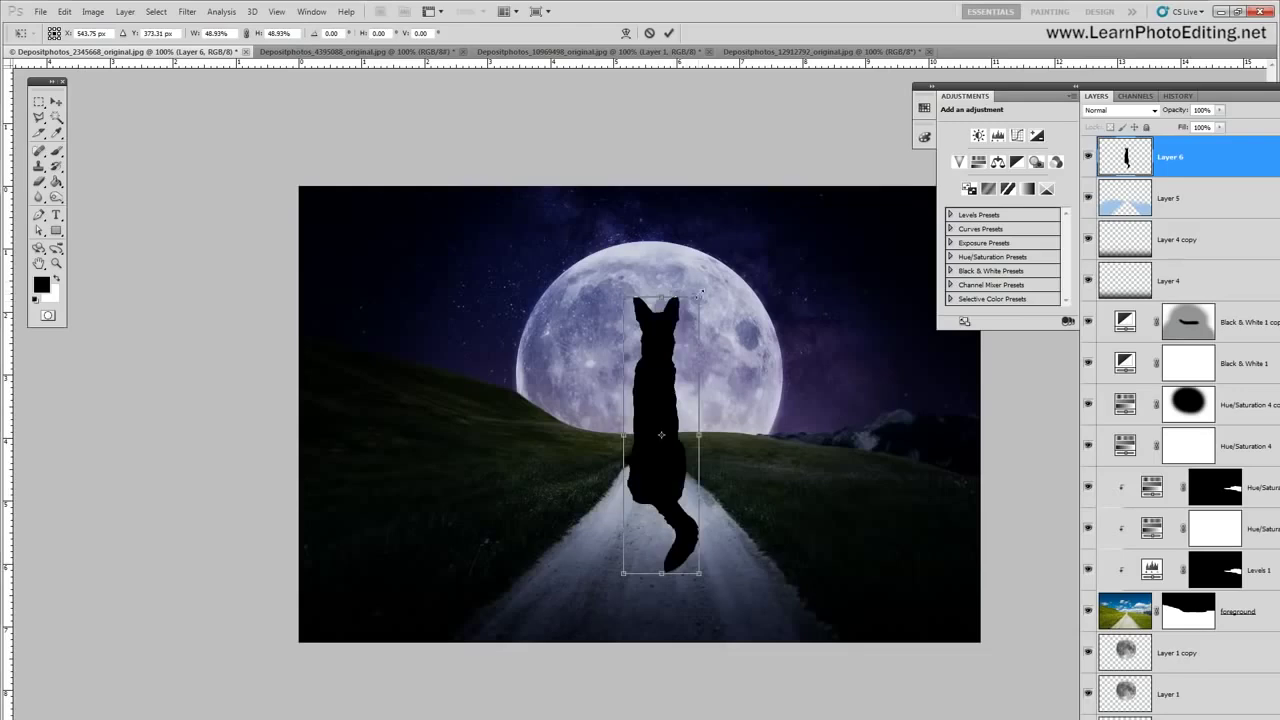
drag(700, 293, 656, 492)
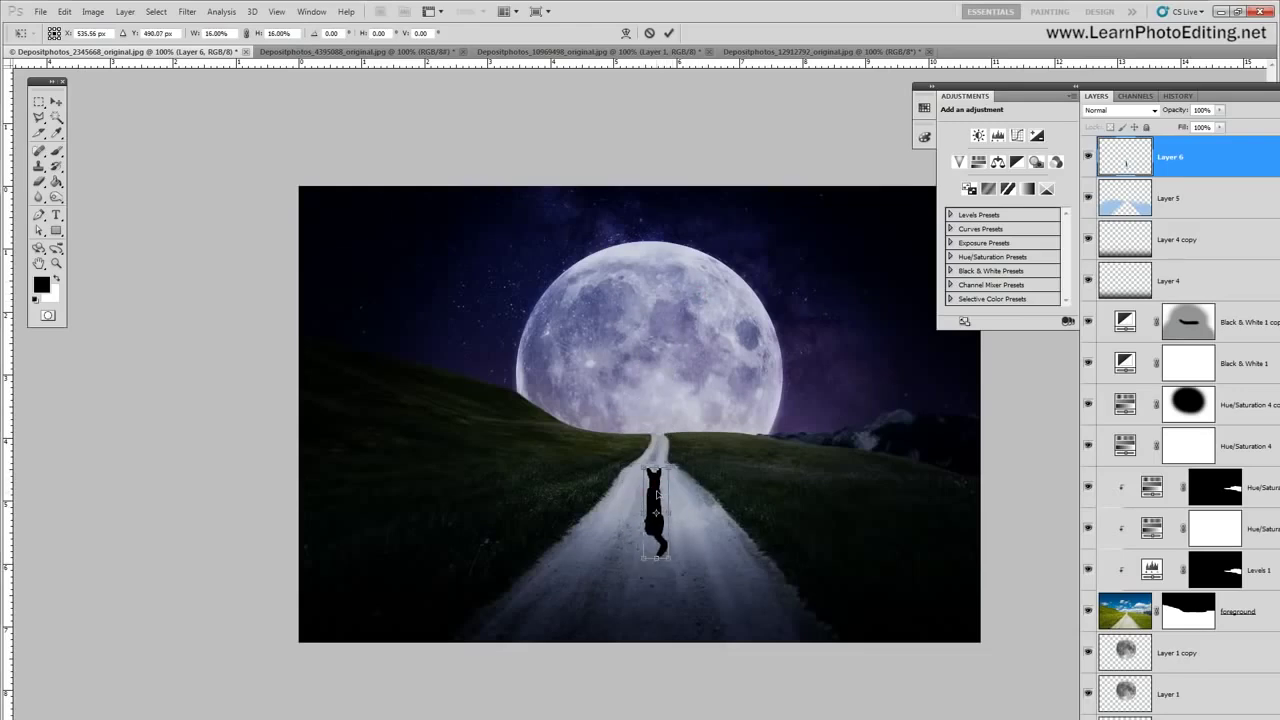
drag(656, 498, 673, 462)
click(658, 489)
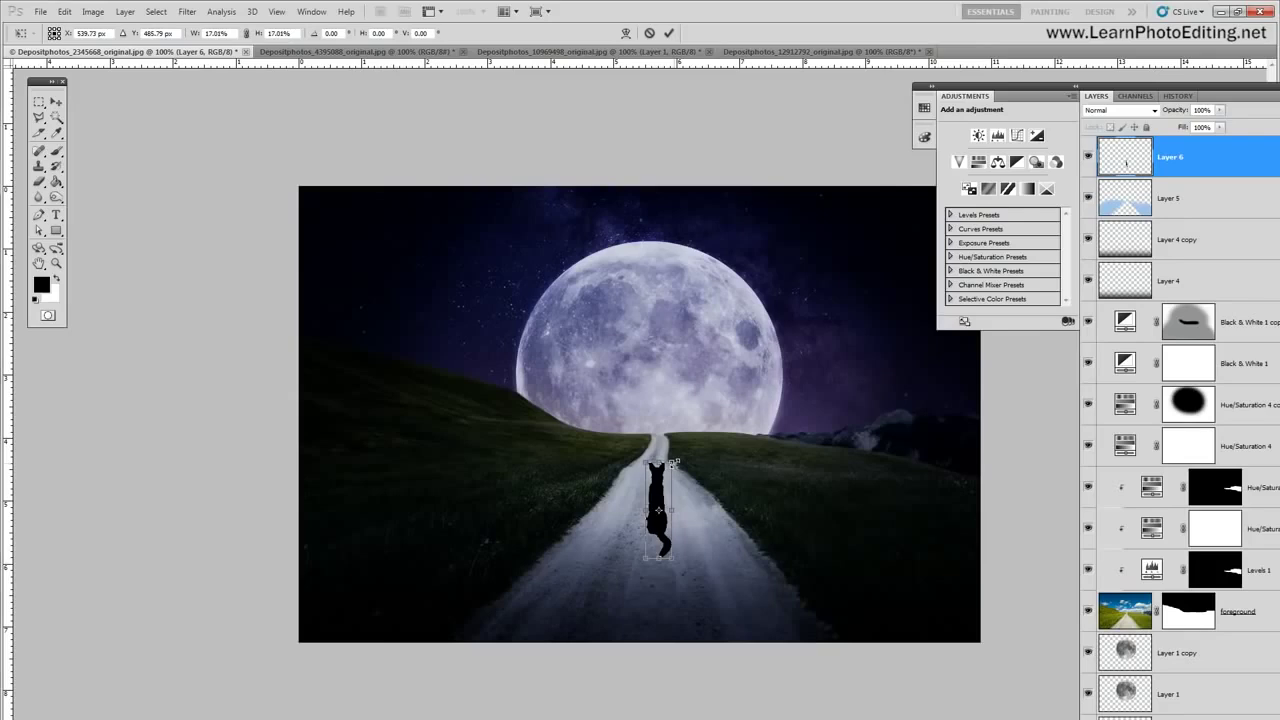
click(673, 463)
click(55, 102)
click(570, 291)
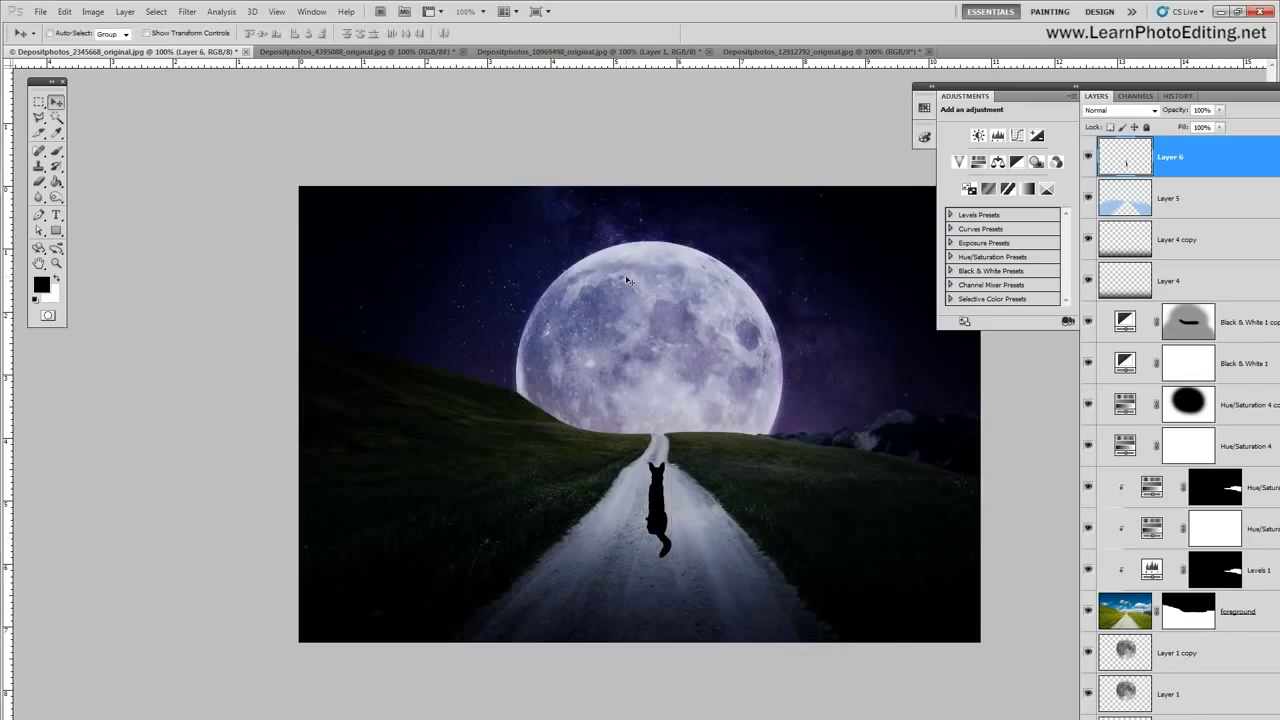
Step: Rename the silhouette's layer "dog"
double_click(1169, 157)
text(dog)
key(Return)
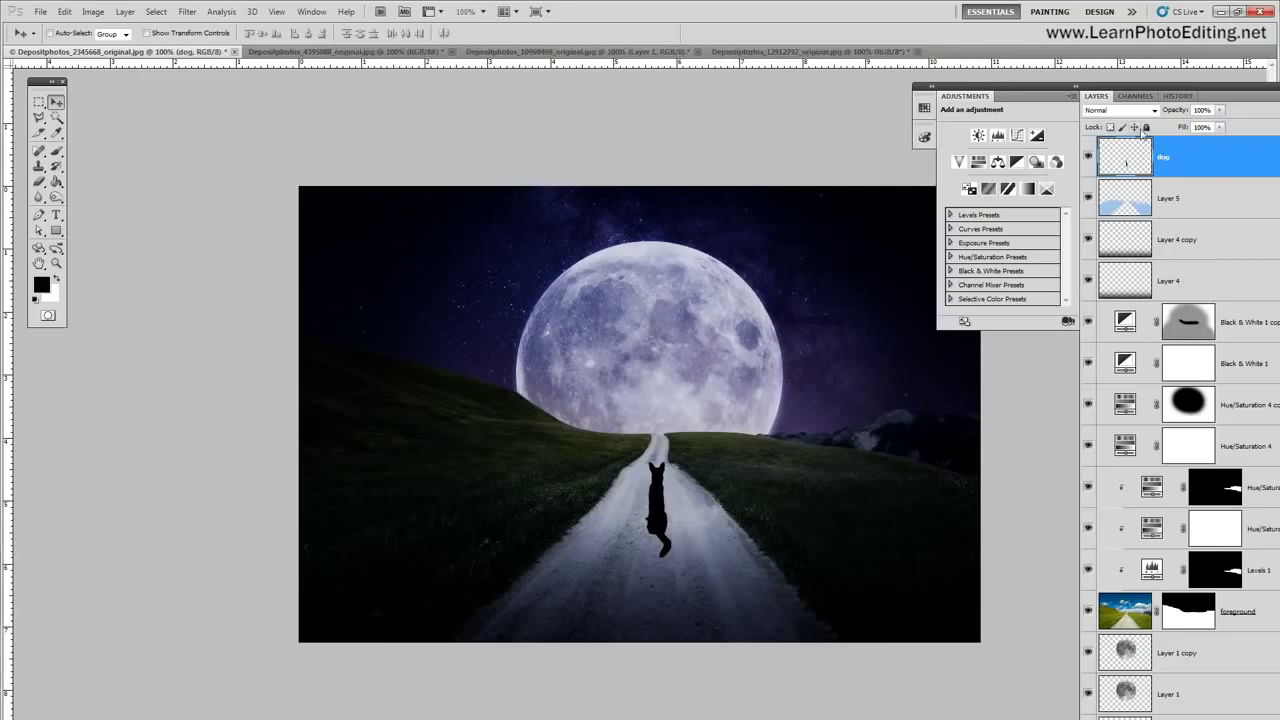
Step: Add a new empty layer between Layer 5 and the dog layer
click(1180, 196)
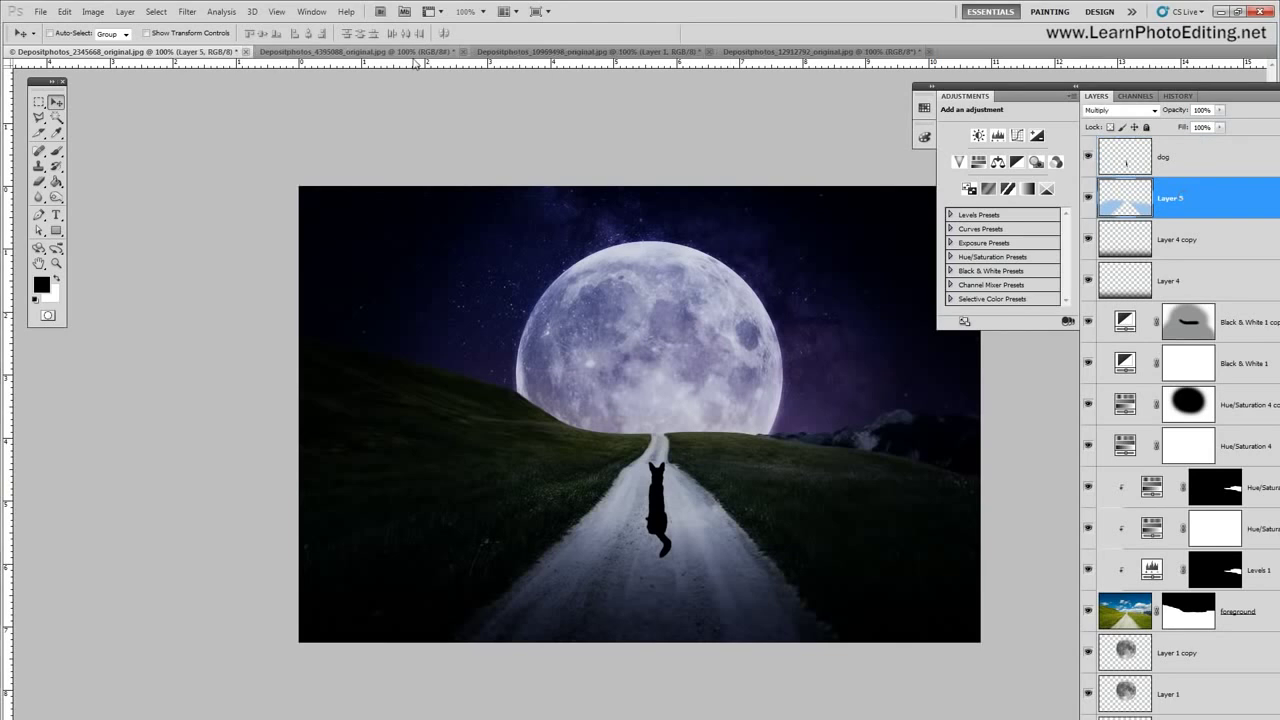
click(126, 13)
mouse_move(130, 27)
click(300, 26)
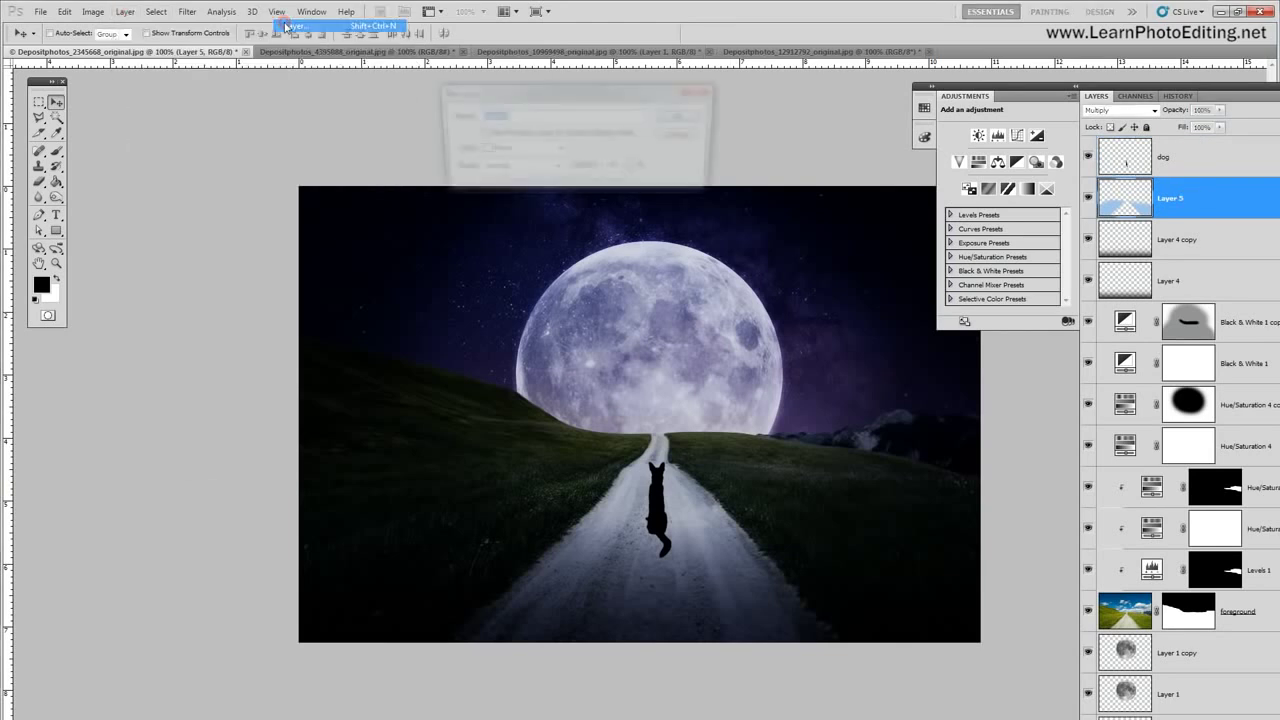
click(684, 118)
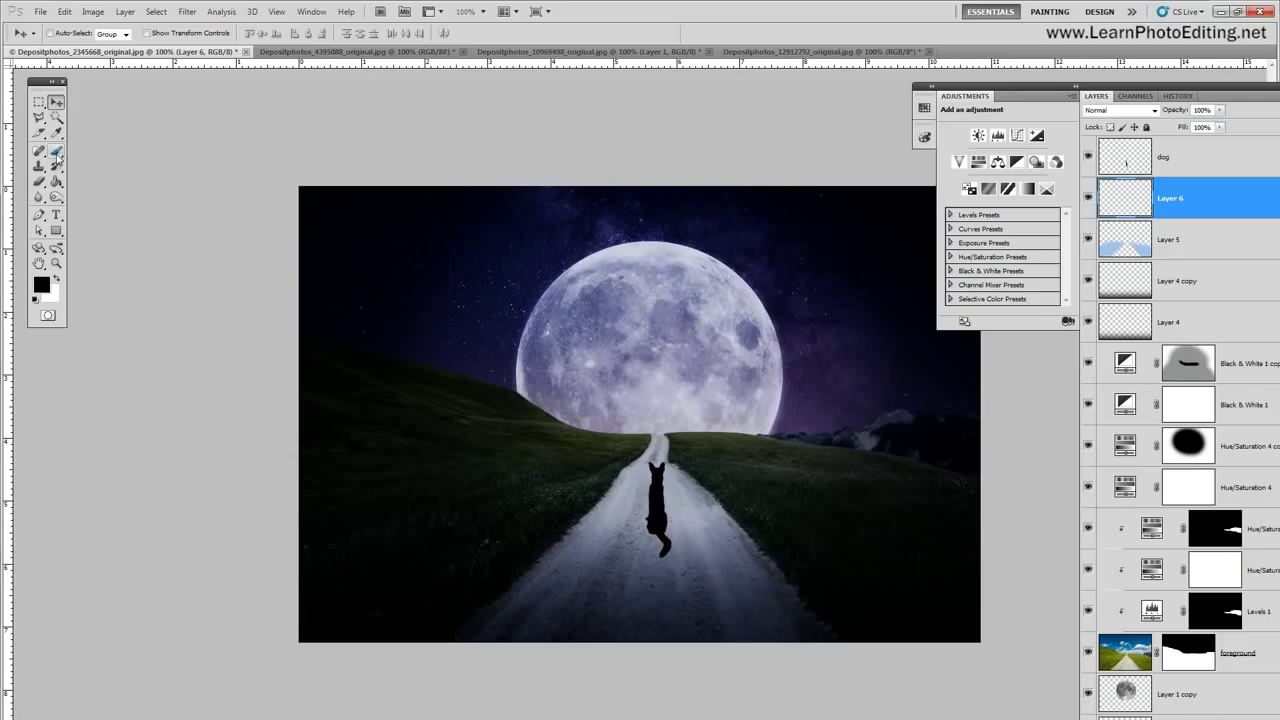
Step: Paint a soft black shadow around the dog's base with a 70 px Brush at 40% opacity
click(56, 152)
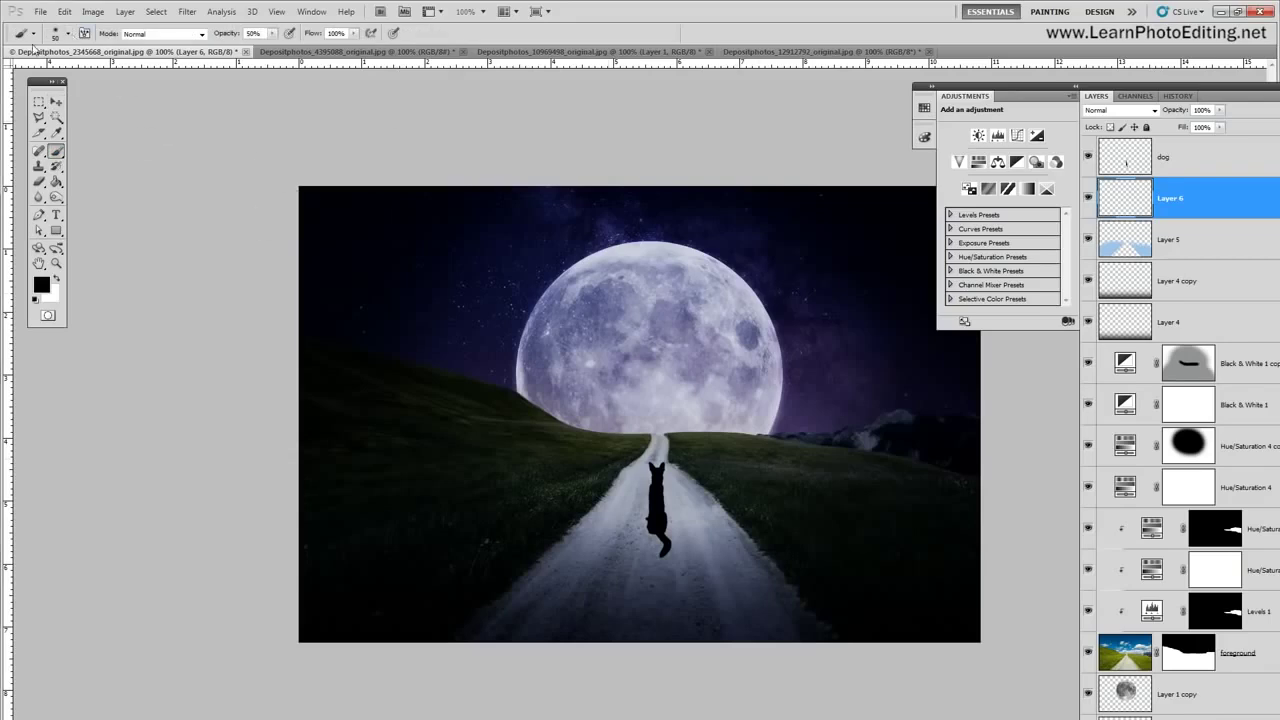
click(67, 33)
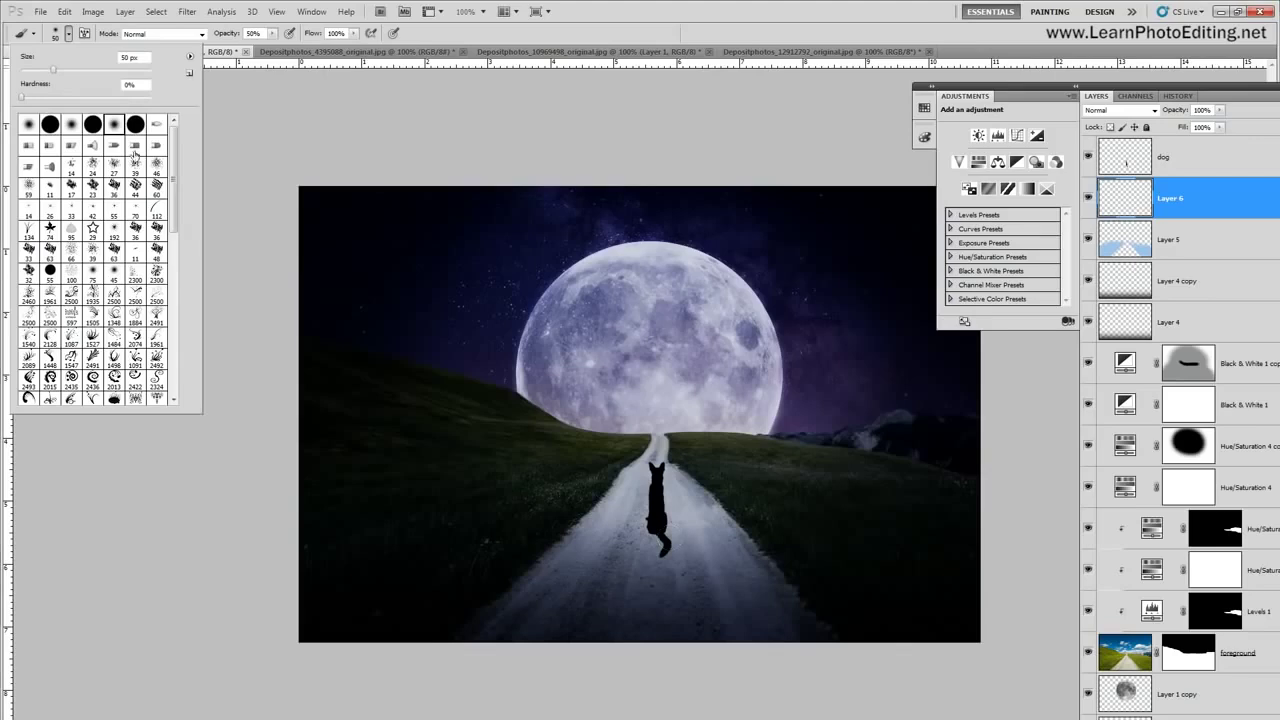
key(bracketright)
key(bracketright)
click(250, 34)
text(40)
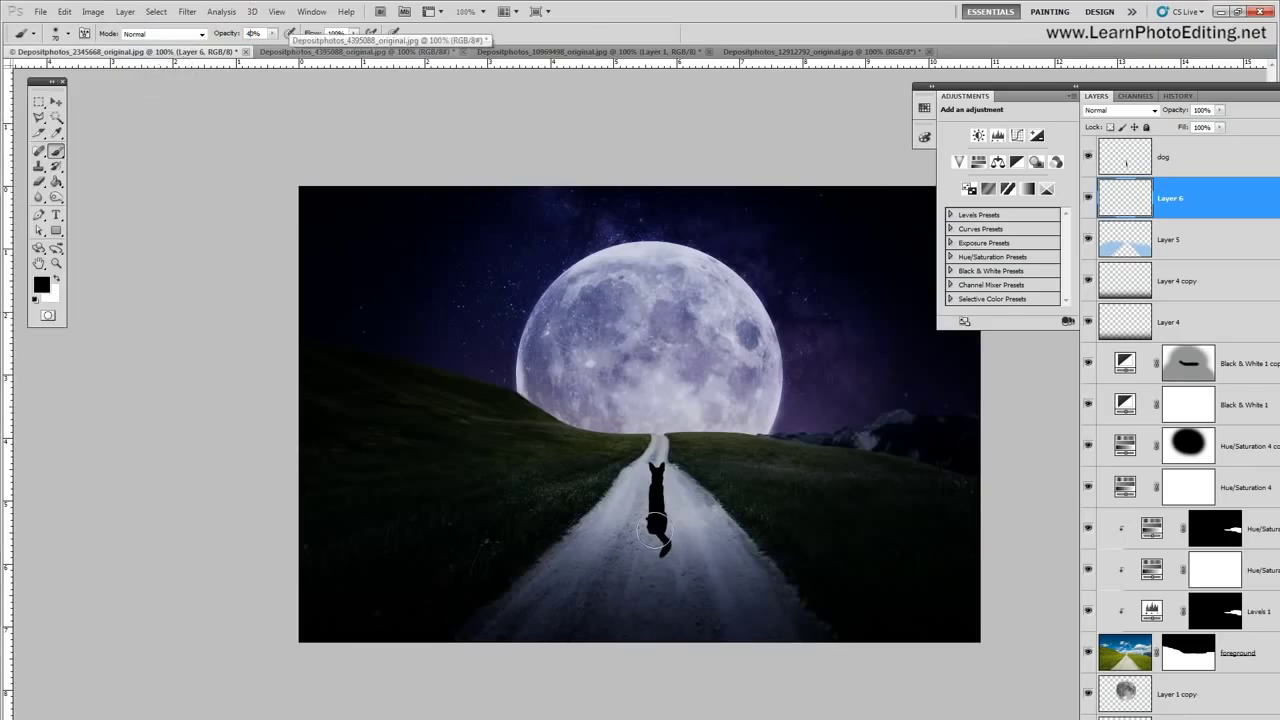
drag(655, 530, 660, 532)
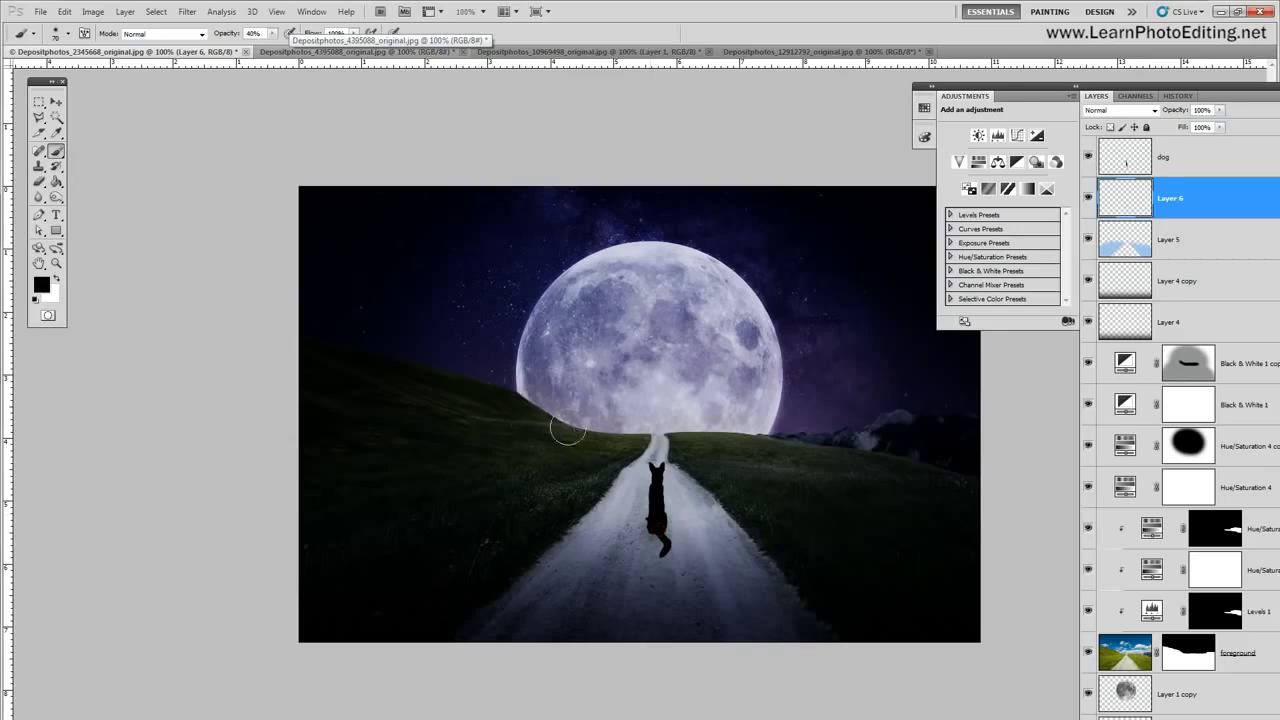
Step: Paint more black shadow close around the dog's base with a 30 px Brush and set the brush opacity to 40%
click(68, 33)
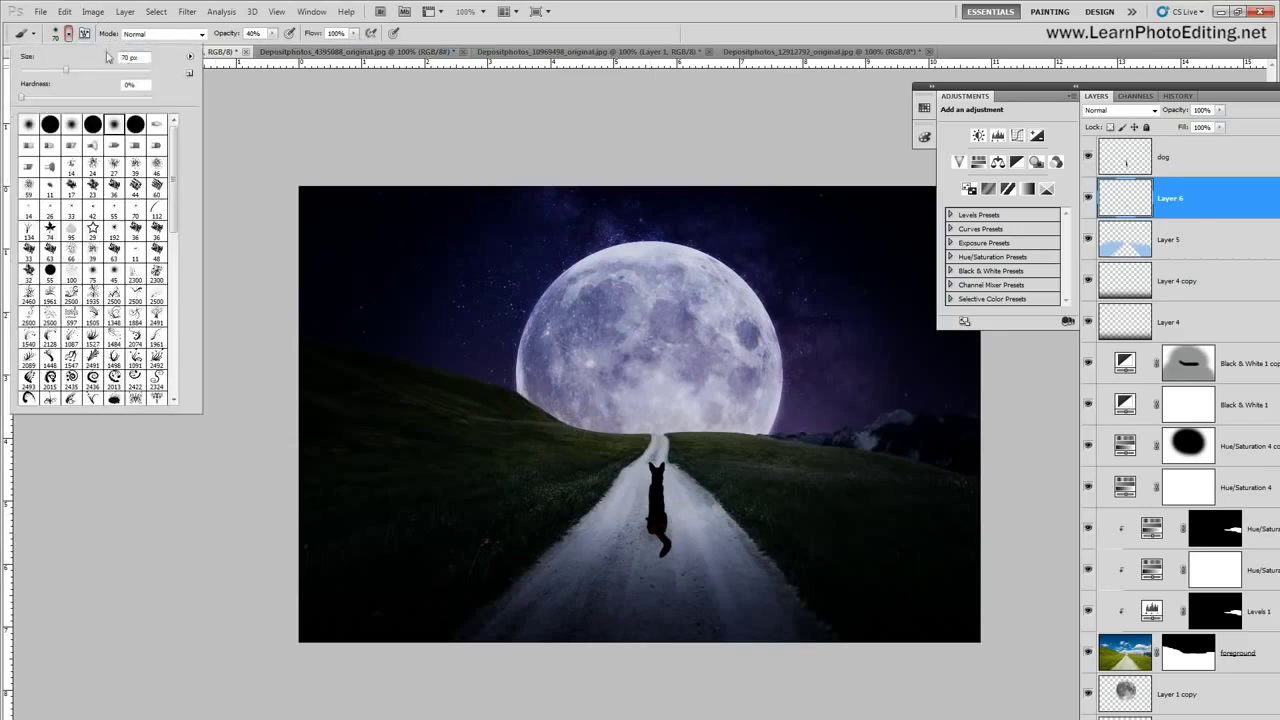
double_click(128, 57)
text(30)
click(252, 34)
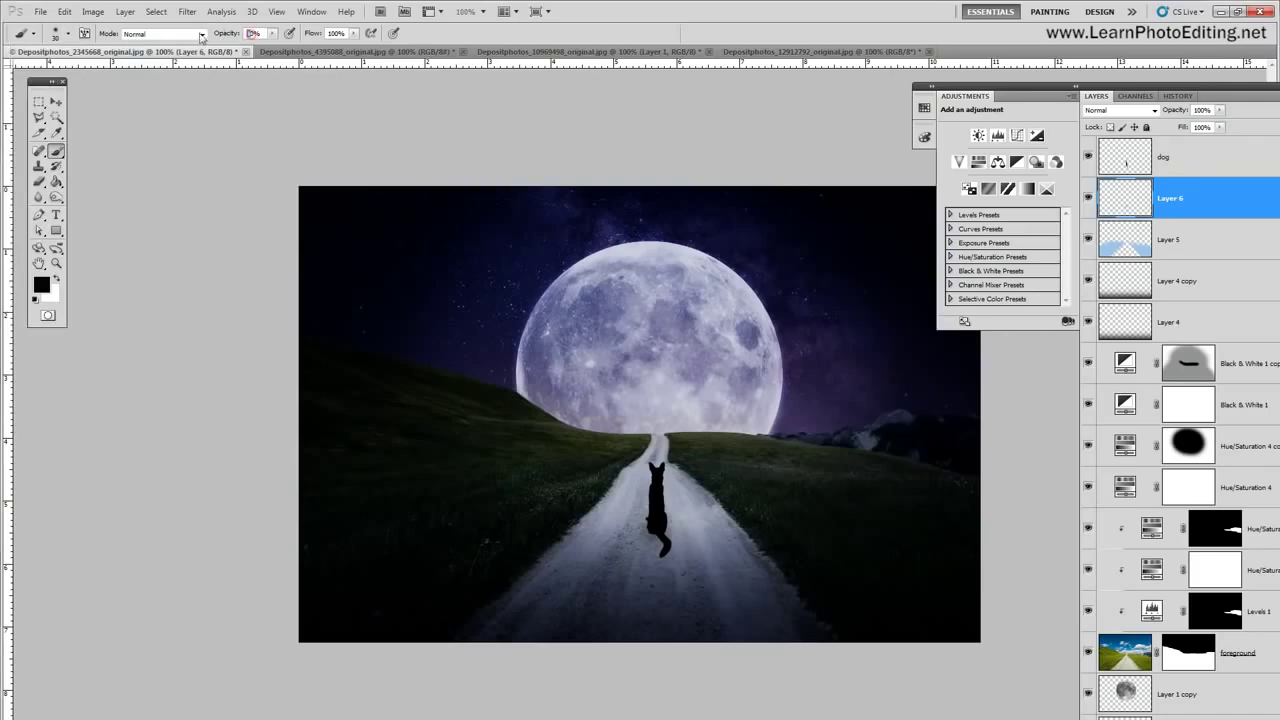
text(5)
click(277, 11)
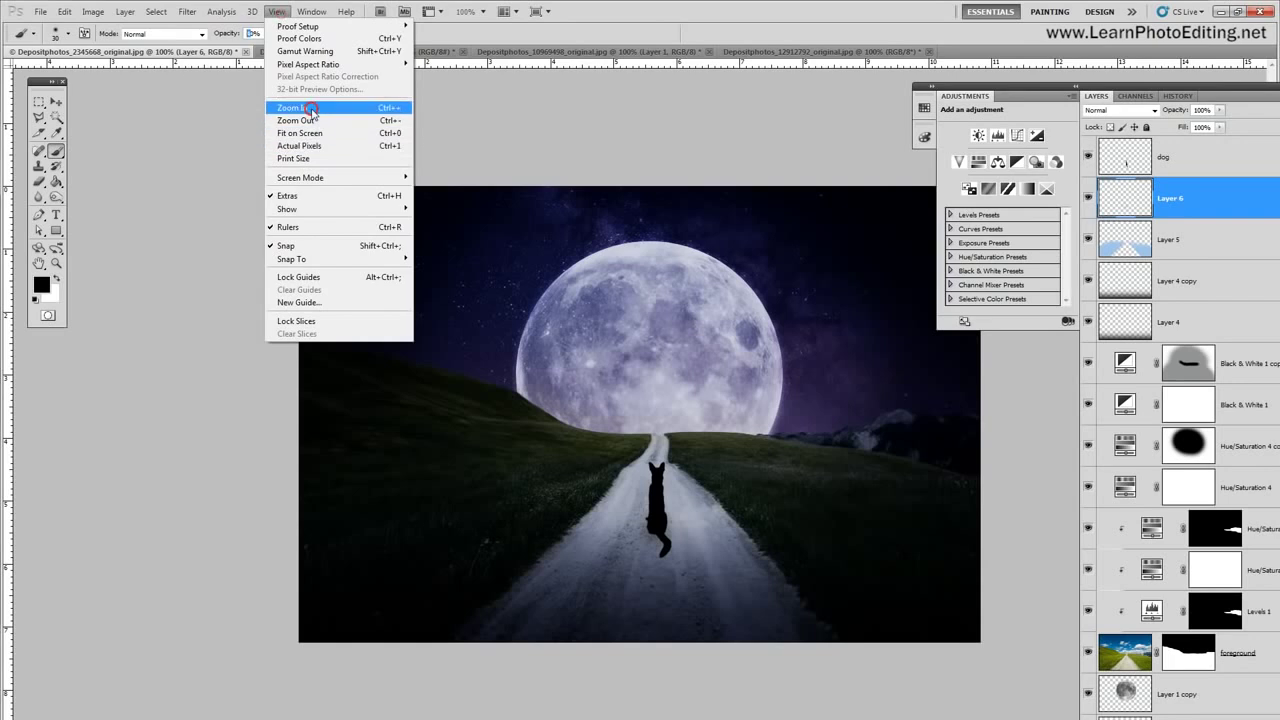
click(295, 107)
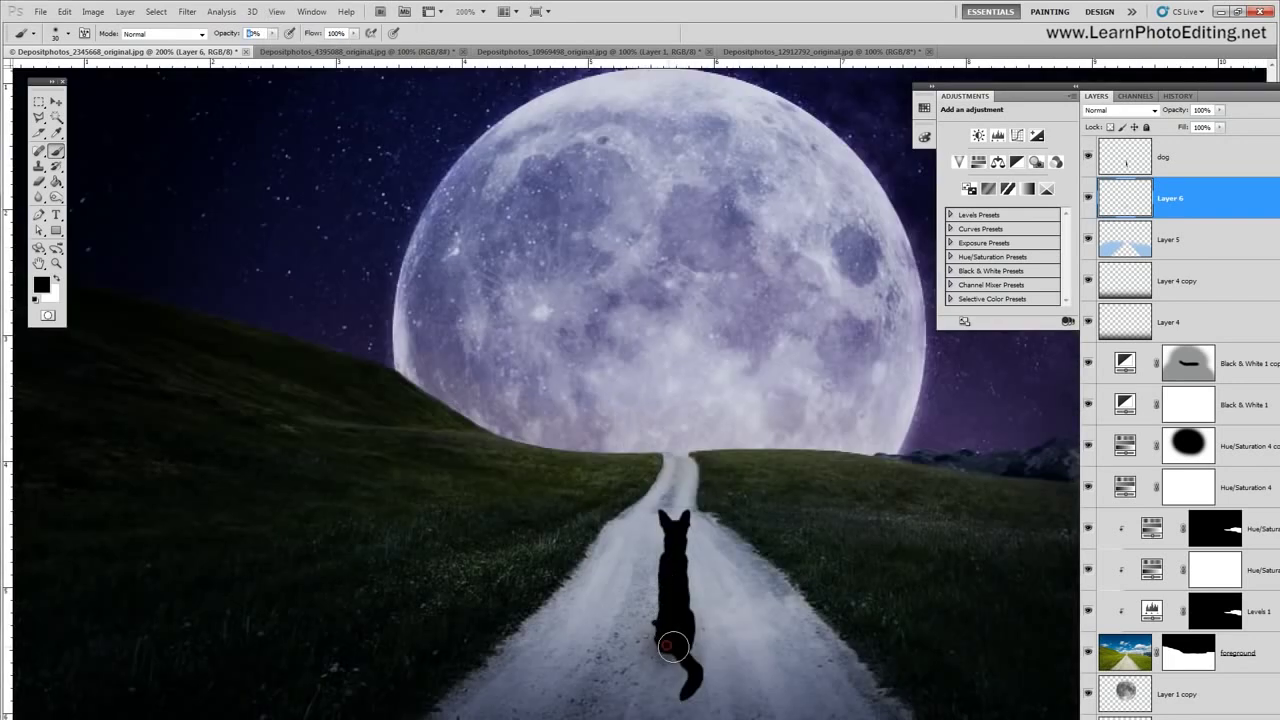
drag(680, 645, 686, 645)
key(4)
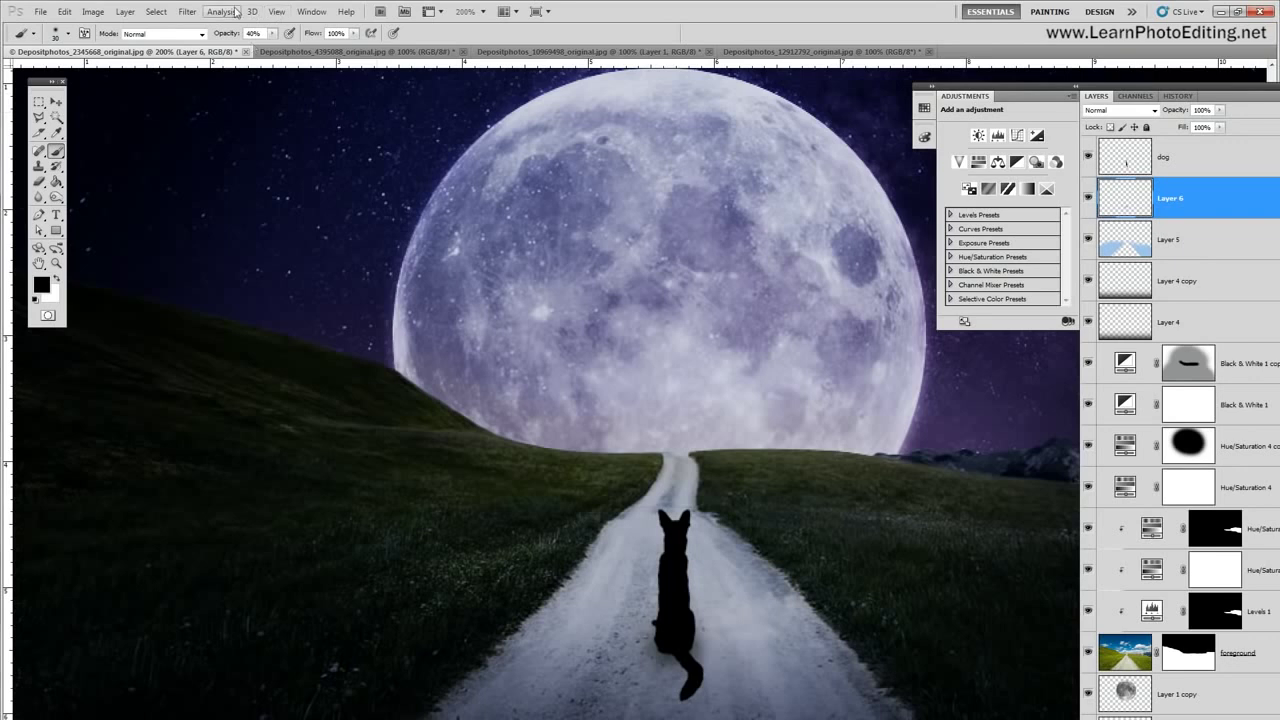
Step: Compare the image at actual pixels with the painted shadow on Layer 6 hidden and shown
click(276, 11)
click(320, 145)
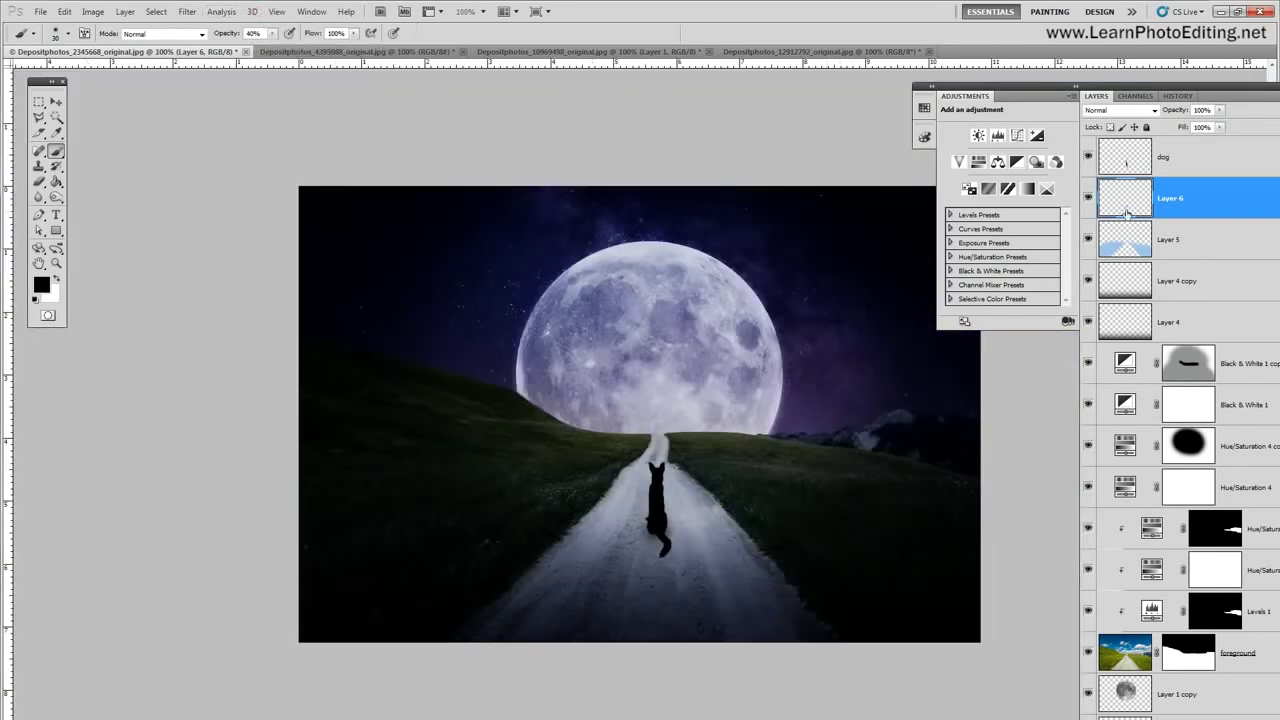
click(1088, 198)
click(1088, 198)
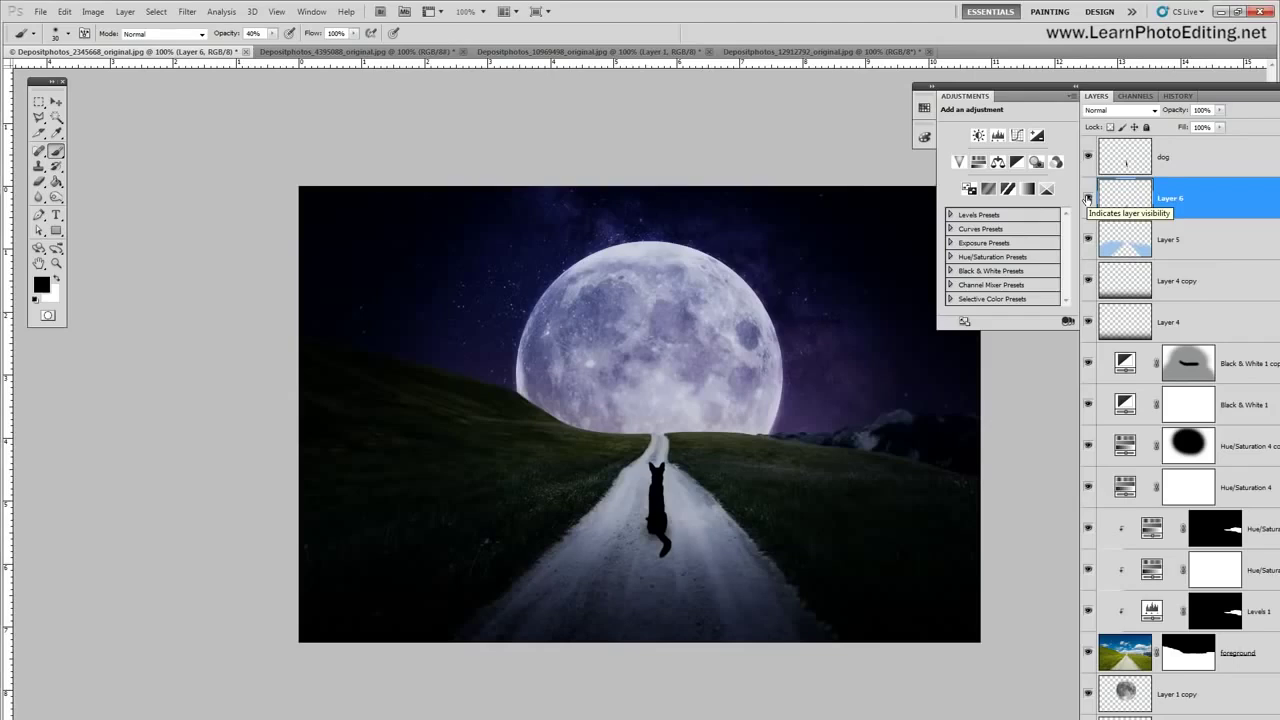
click(1087, 199)
click(1087, 199)
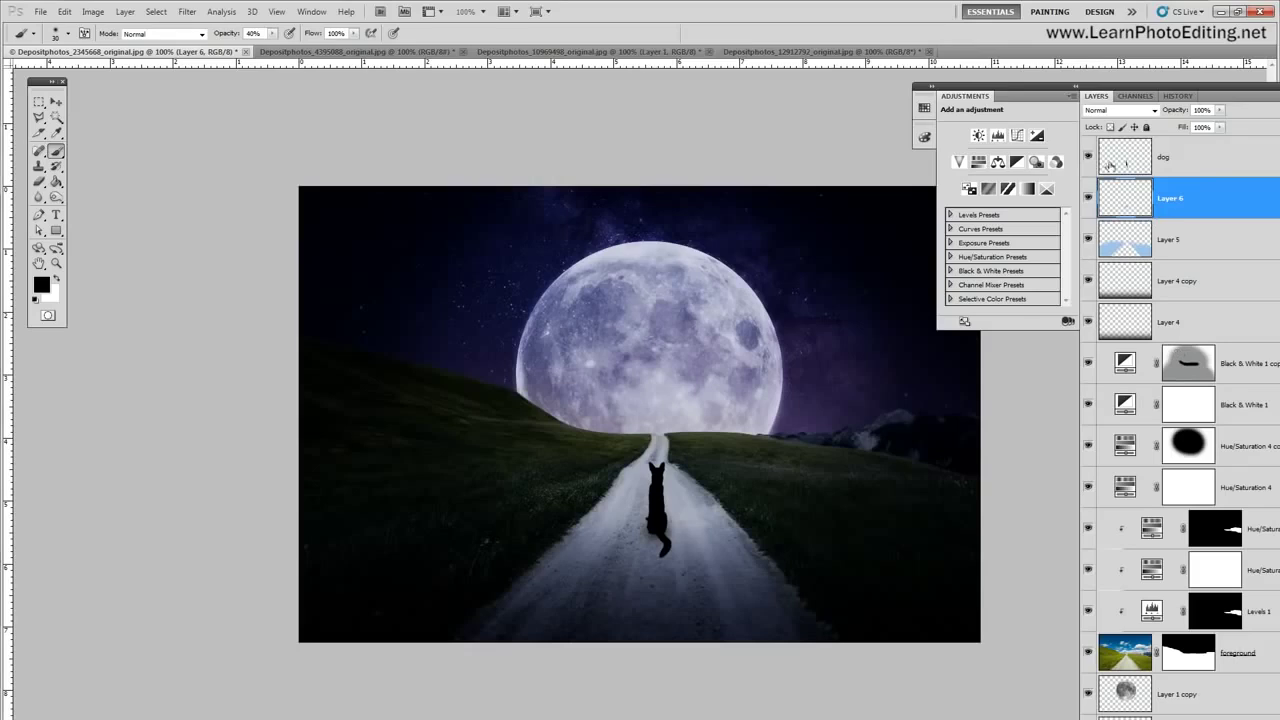
Step: Duplicate the dog layer within the same document under the name "dog copy"
click(1189, 173)
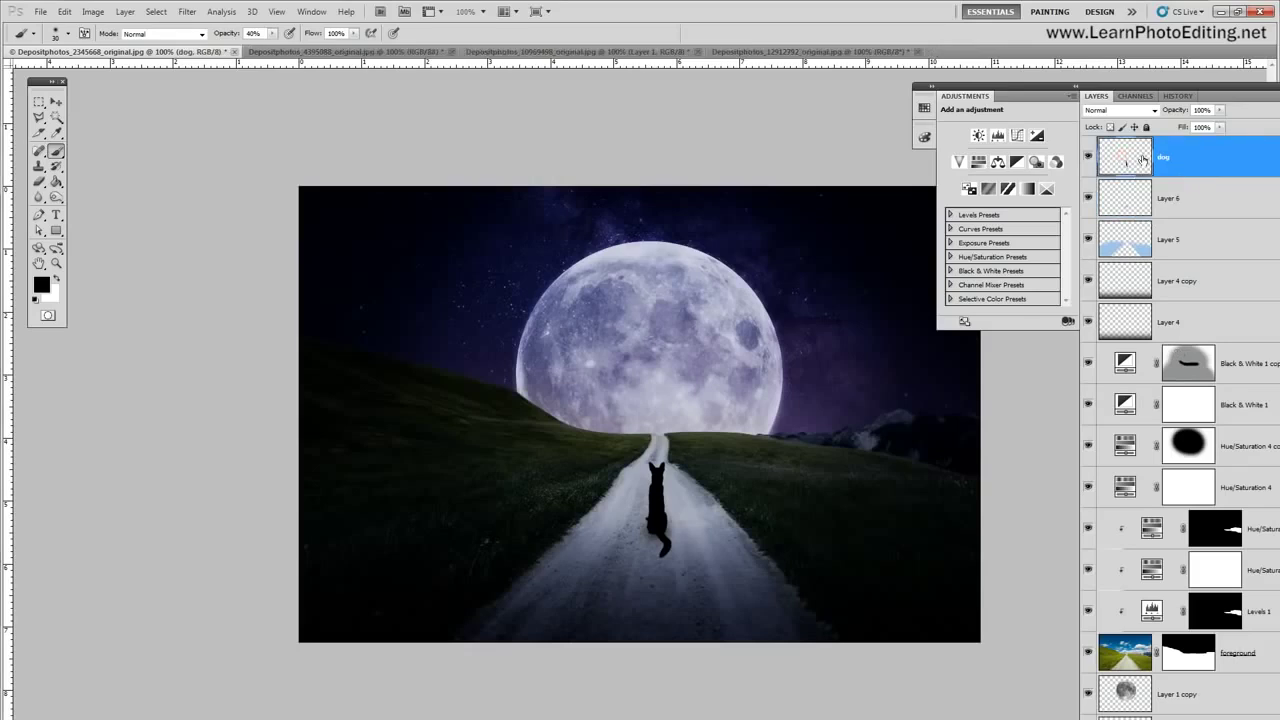
ctrl+click(1141, 172)
click(152, 11)
click(168, 38)
click(126, 12)
click(150, 38)
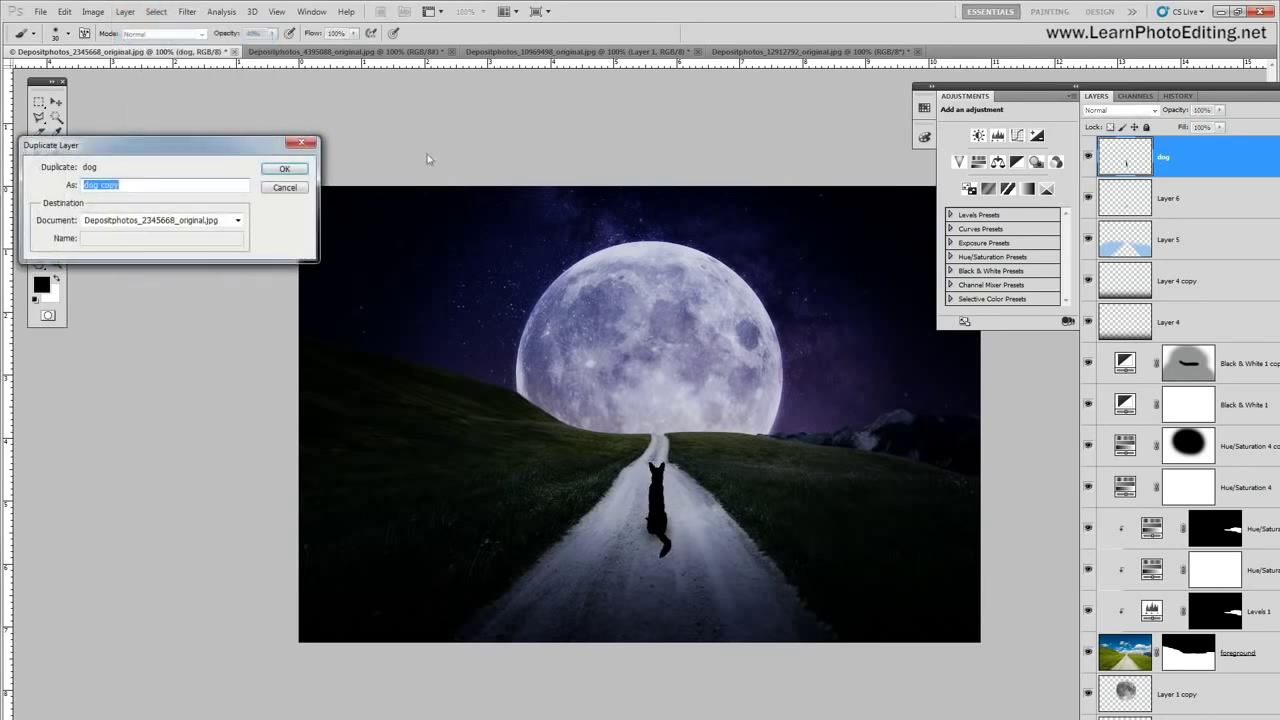
click(278, 164)
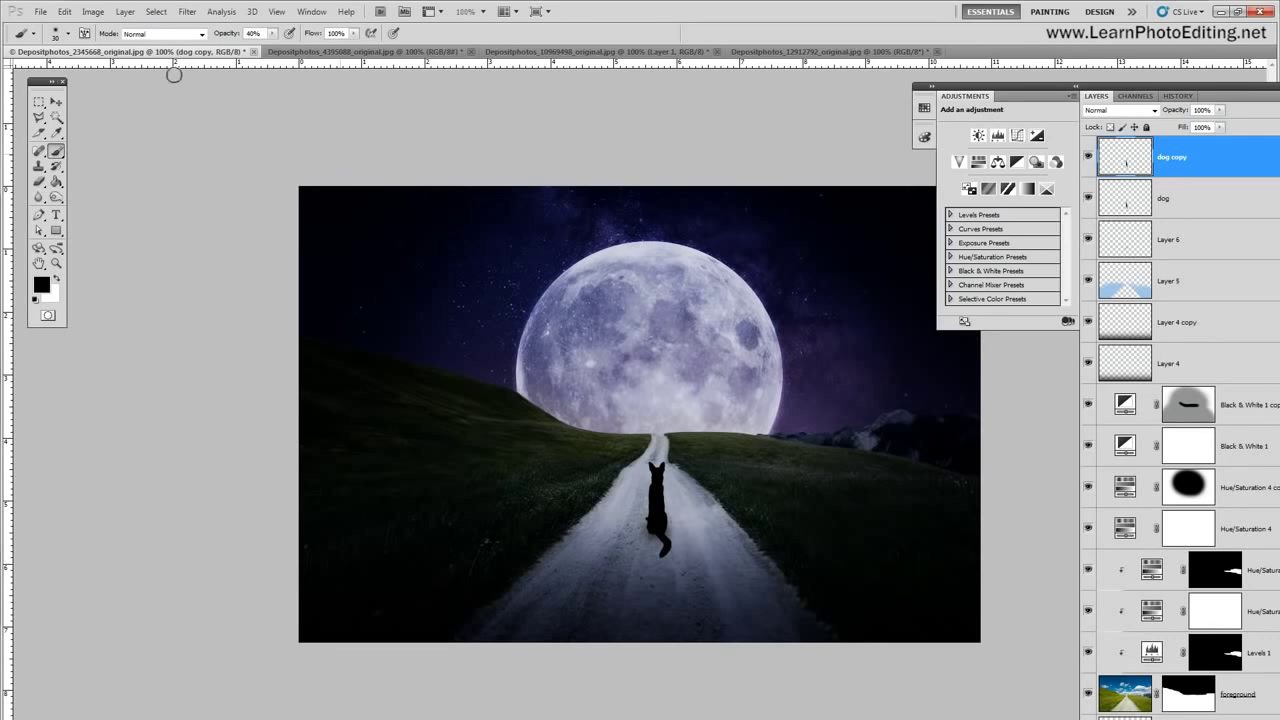
Step: Flip the dog copy vertically and move it down so it extends from the dog's base along the road
click(64, 11)
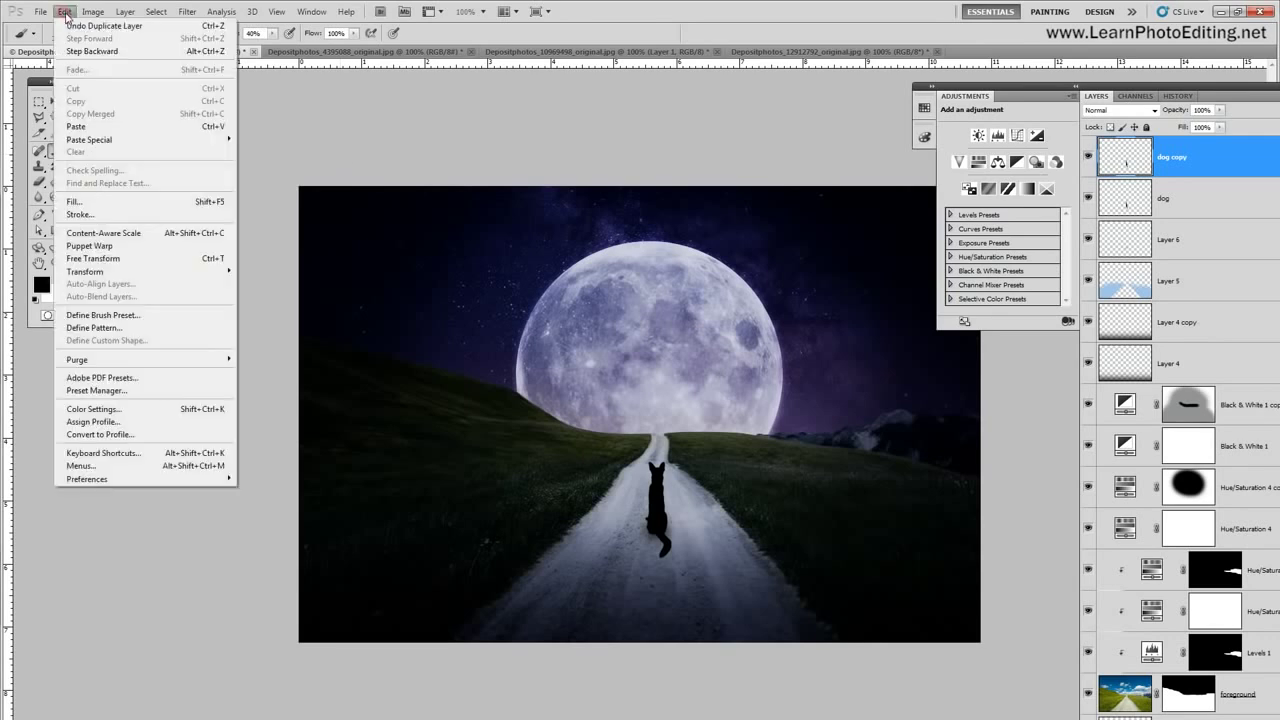
mouse_move(121, 272)
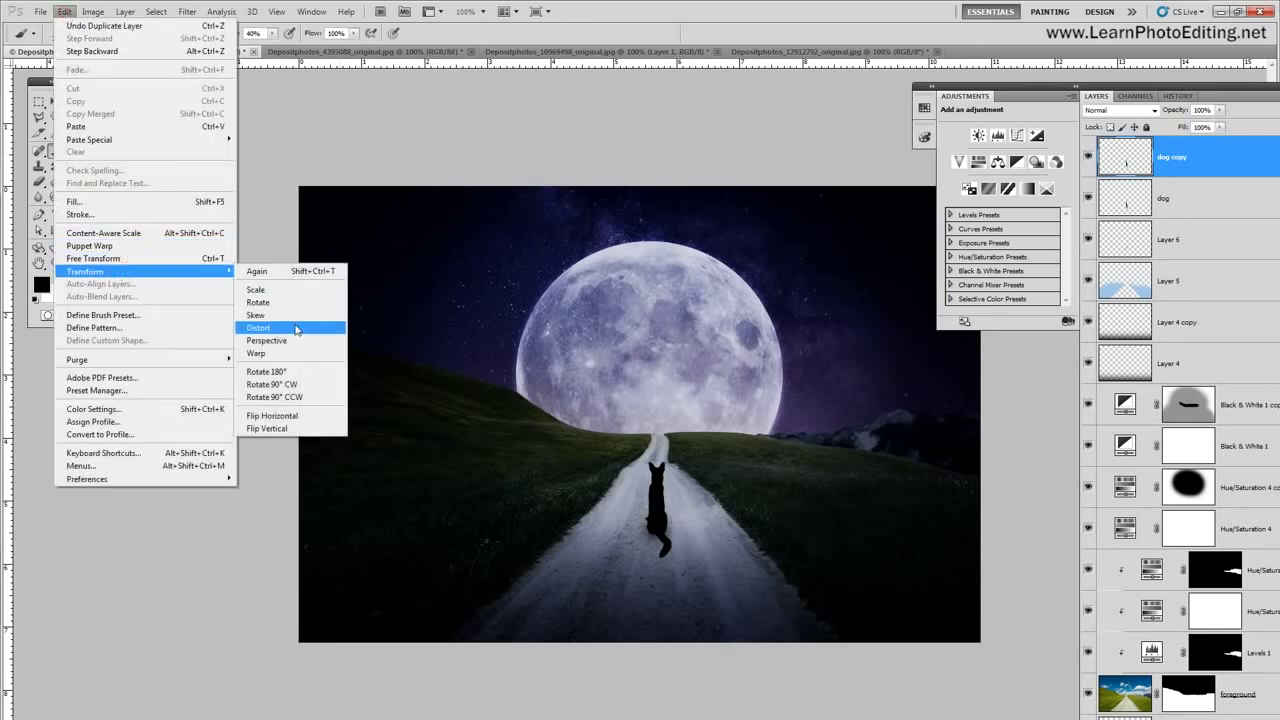
click(290, 428)
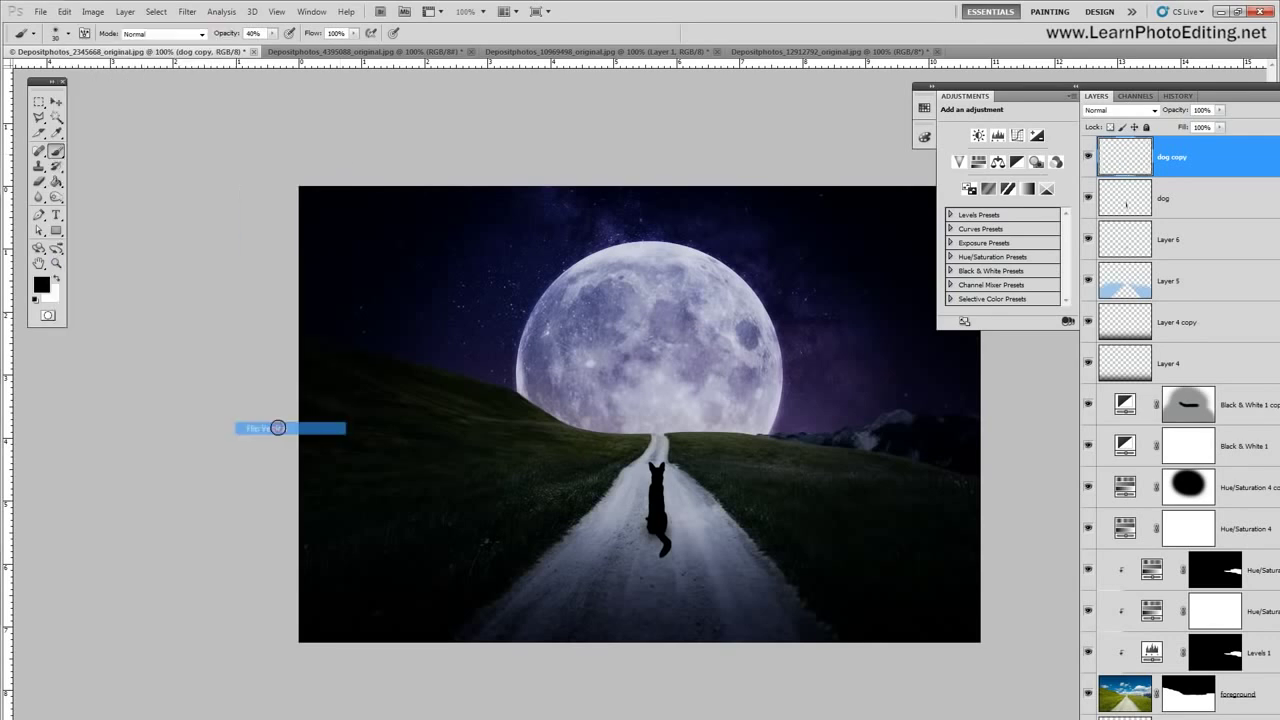
click(55, 101)
drag(605, 335, 612, 366)
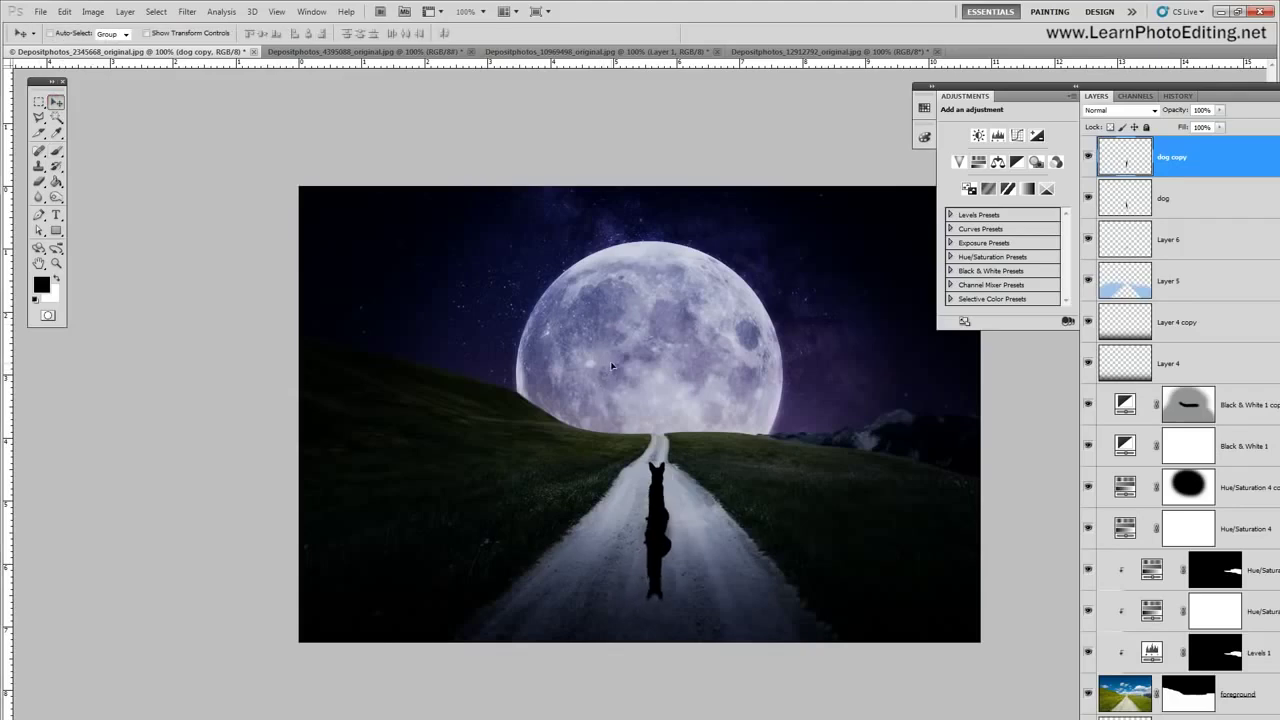
Step: Slant the flipped dog copy about 7.3° and stretch its height to about 107% with a Perspective transform
click(64, 11)
mouse_move(124, 276)
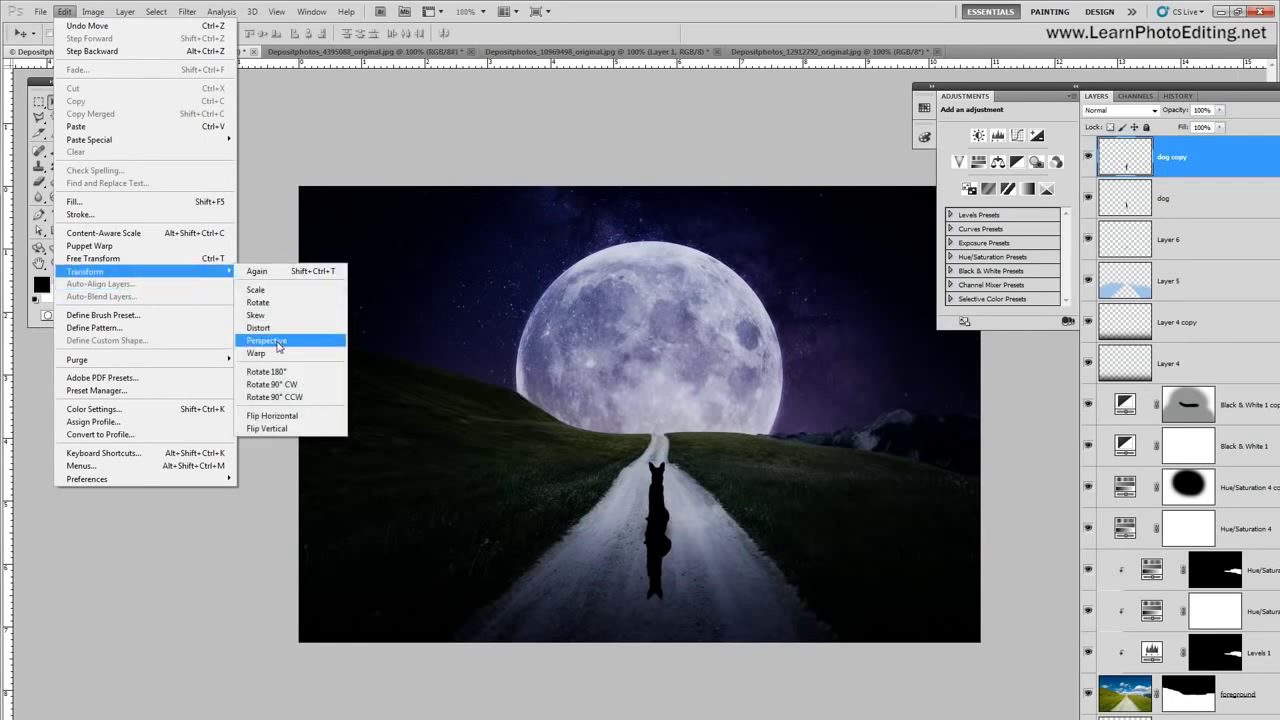
click(266, 341)
drag(649, 606, 665, 583)
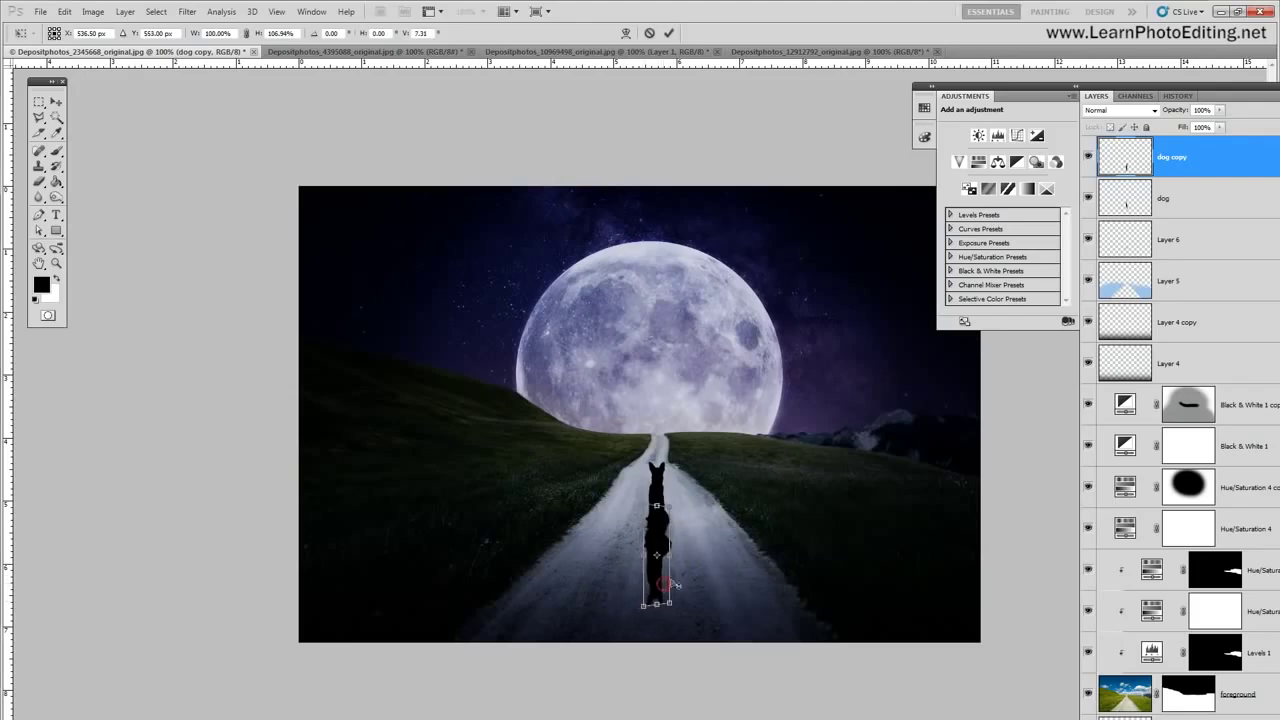
Step: Rotate the flipped dog copy about 17° so its head end points toward the road's left side
click(63, 12)
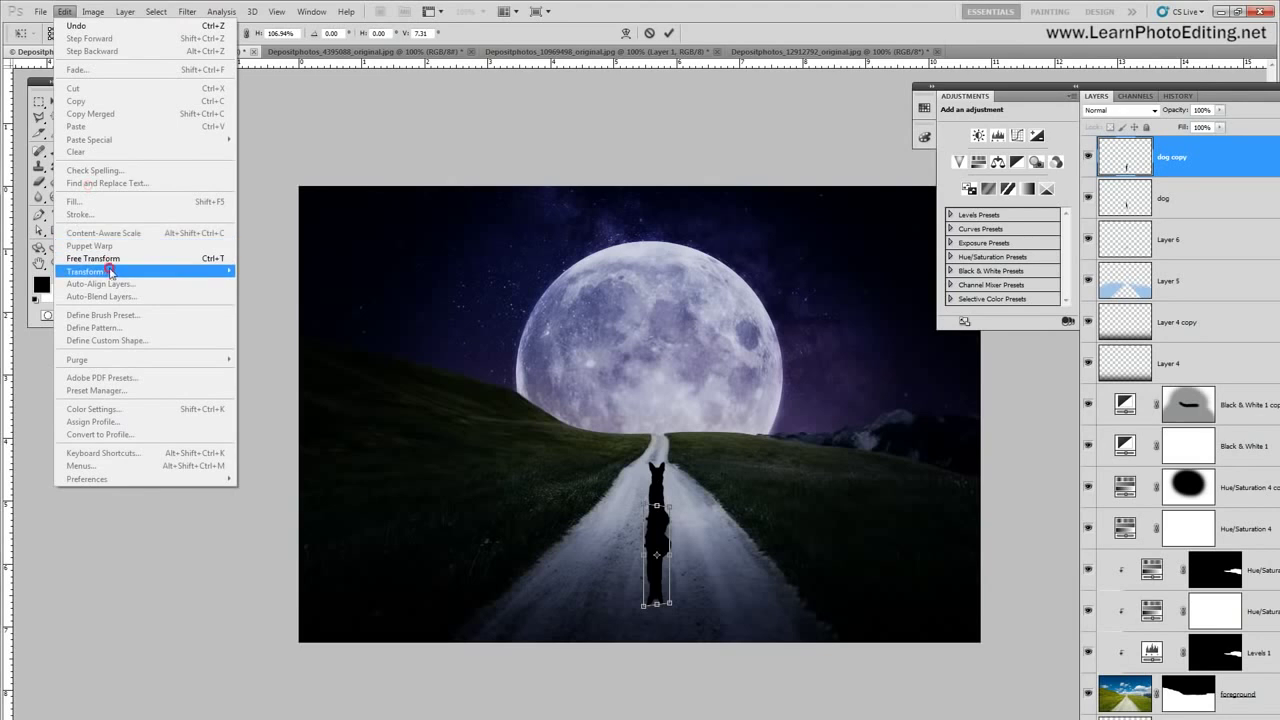
click(226, 270)
click(257, 291)
mouse_move(584, 466)
mouse_down()
mouse_move(575, 456)
mouse_move(598, 452)
mouse_up()
mouse_move(652, 517)
mouse_down()
mouse_move(605, 536)
mouse_move(654, 533)
mouse_up()
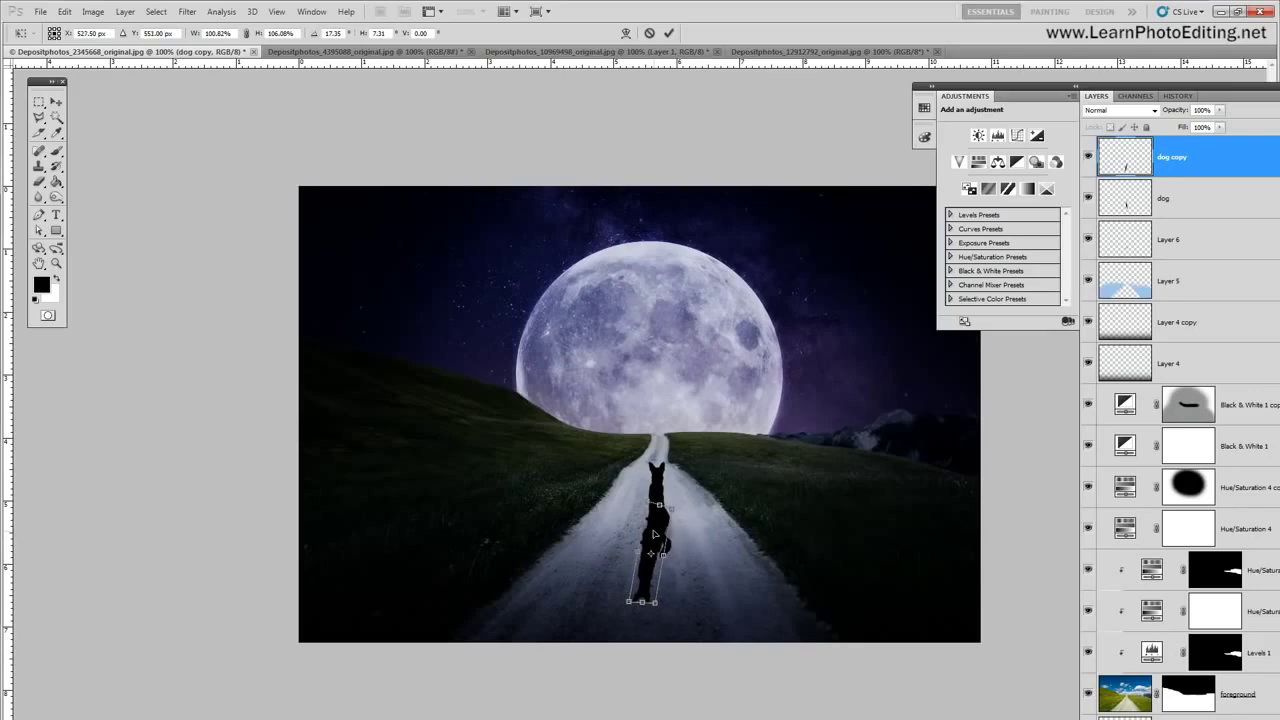
Step: Distort the flipped dog copy into a long shadow about 146% high, align it with the dog's base and apply the transform
click(64, 11)
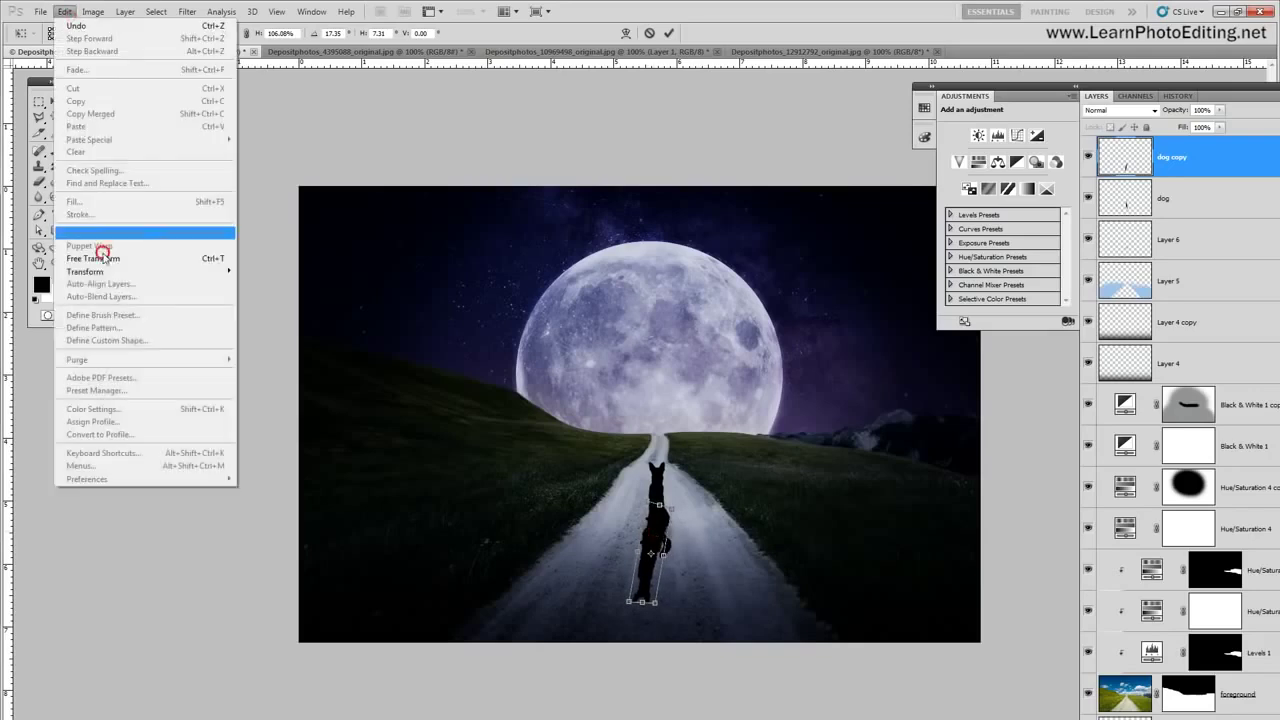
mouse_move(125, 273)
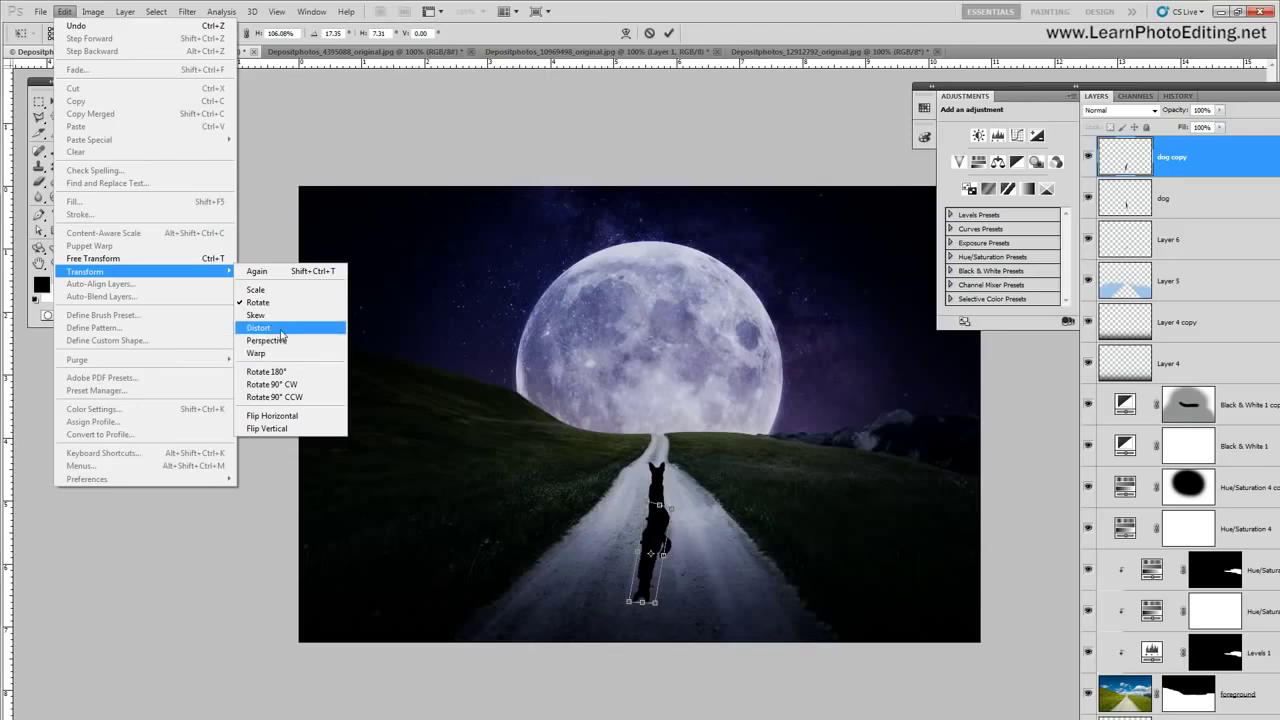
click(280, 330)
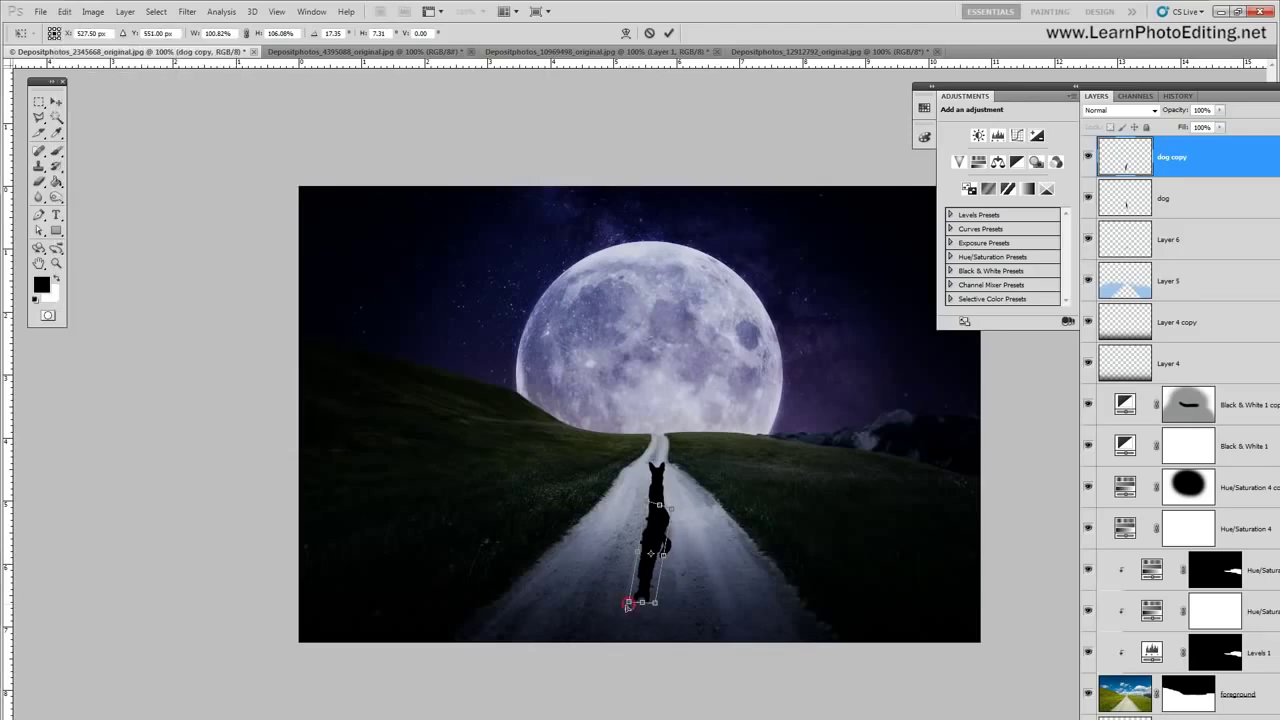
drag(628, 604, 622, 632)
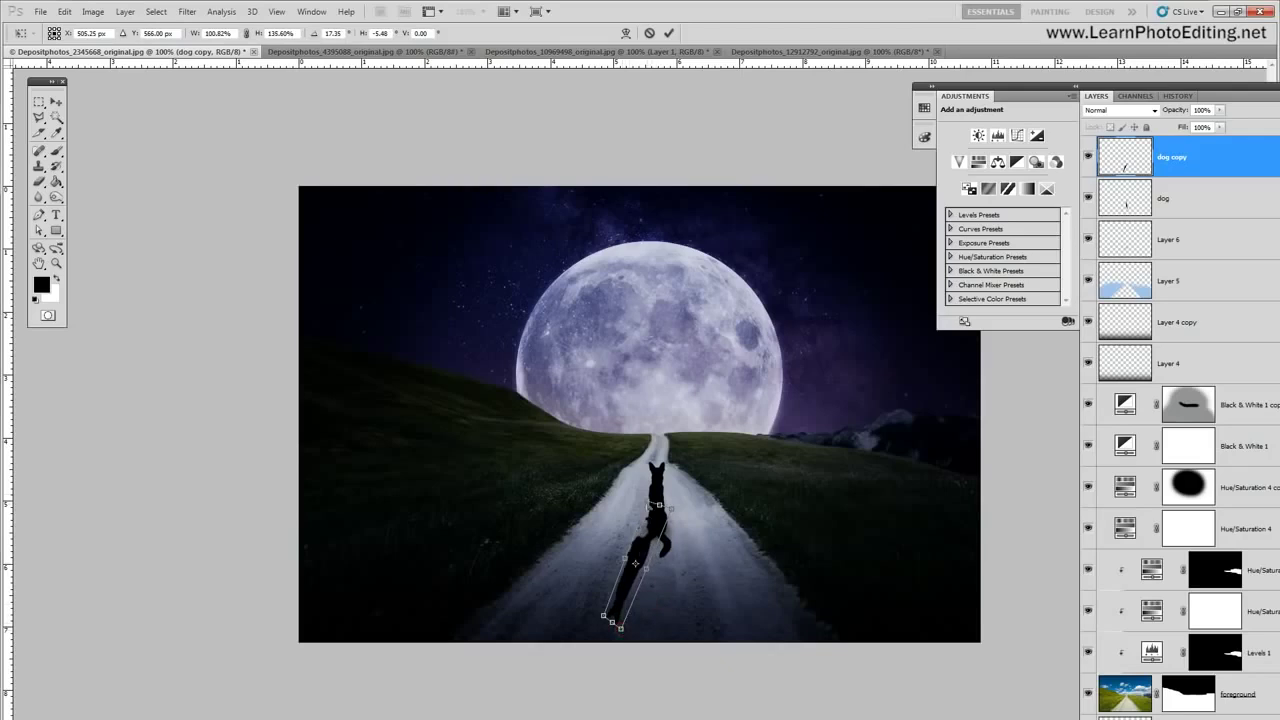
drag(652, 539, 658, 532)
mouse_move(624, 607)
mouse_down()
mouse_move(606, 611)
mouse_move(642, 630)
mouse_move(622, 615)
mouse_move(644, 594)
mouse_move(630, 612)
mouse_move(640, 616)
mouse_move(644, 601)
mouse_up()
drag(645, 551, 639, 572)
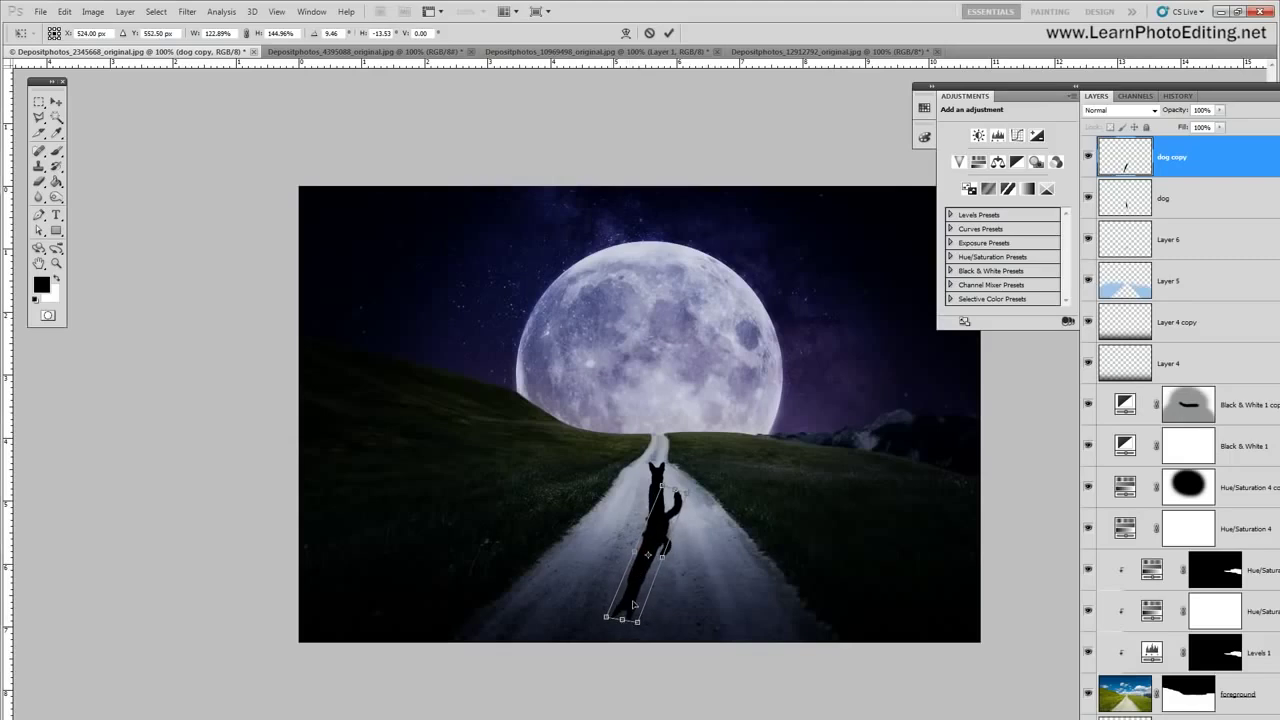
drag(632, 604, 630, 607)
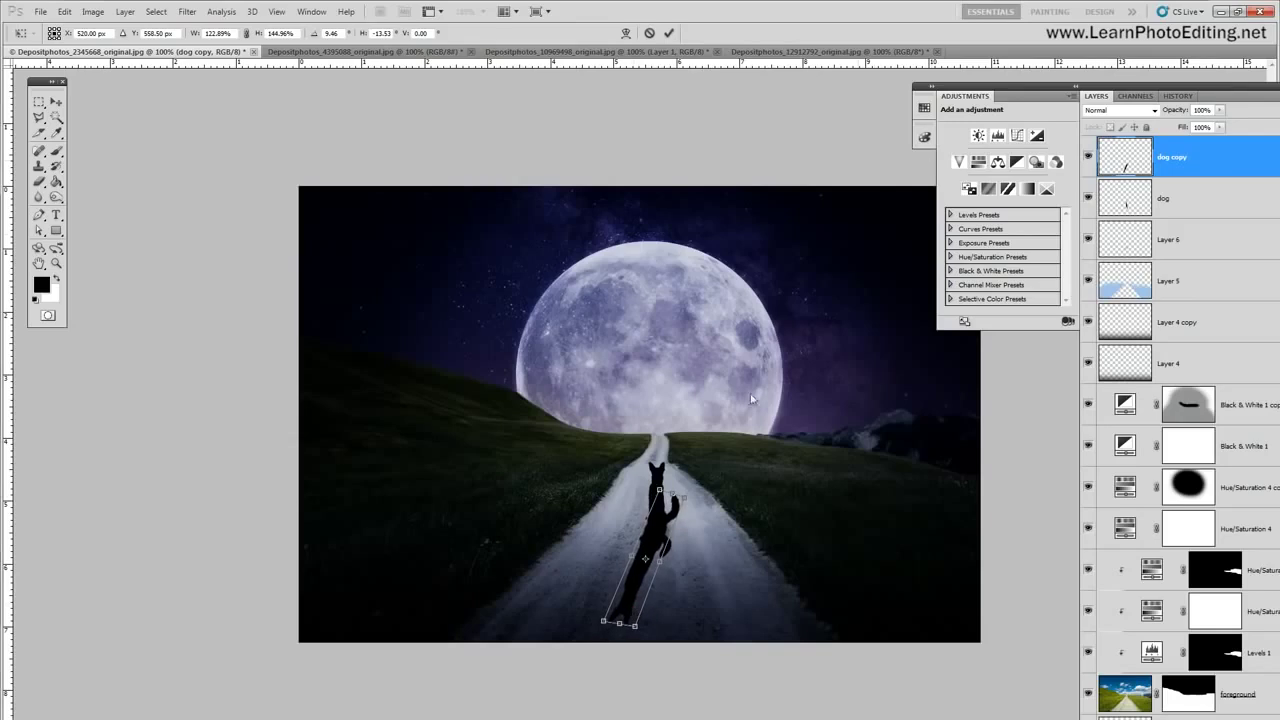
drag(636, 627, 607, 625)
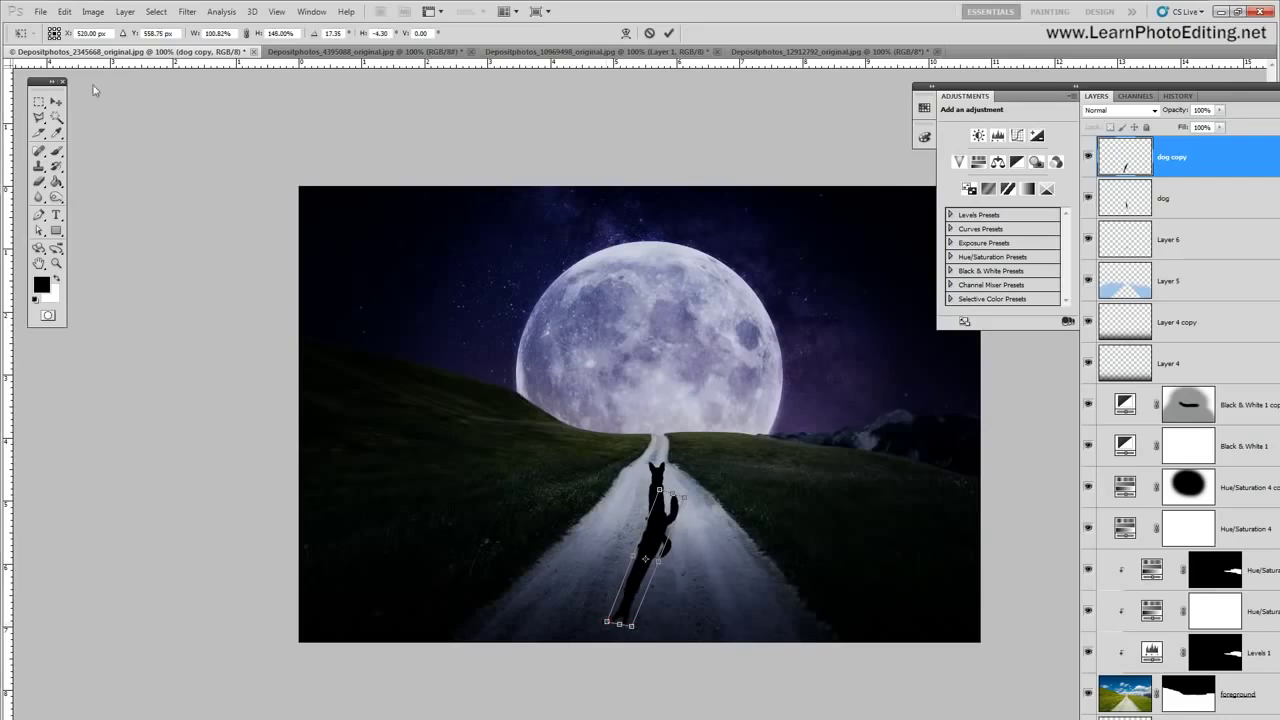
click(56, 101)
click(573, 291)
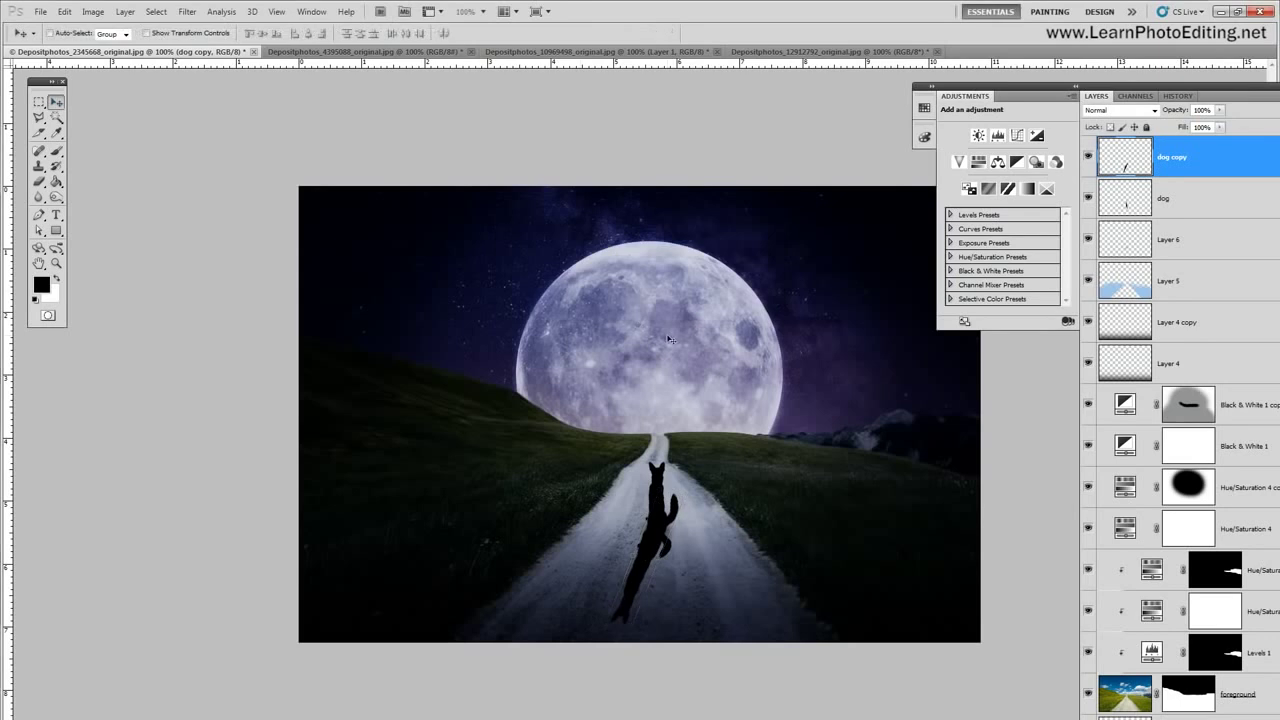
click(64, 11)
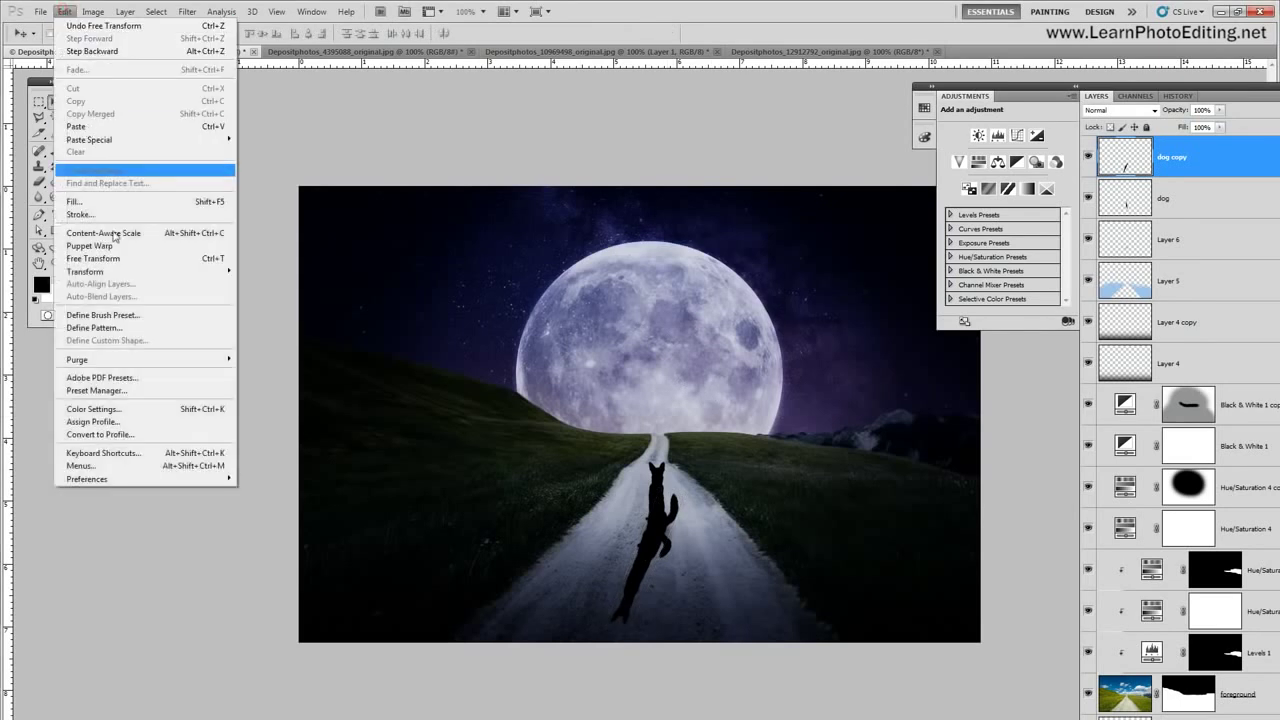
mouse_move(114, 271)
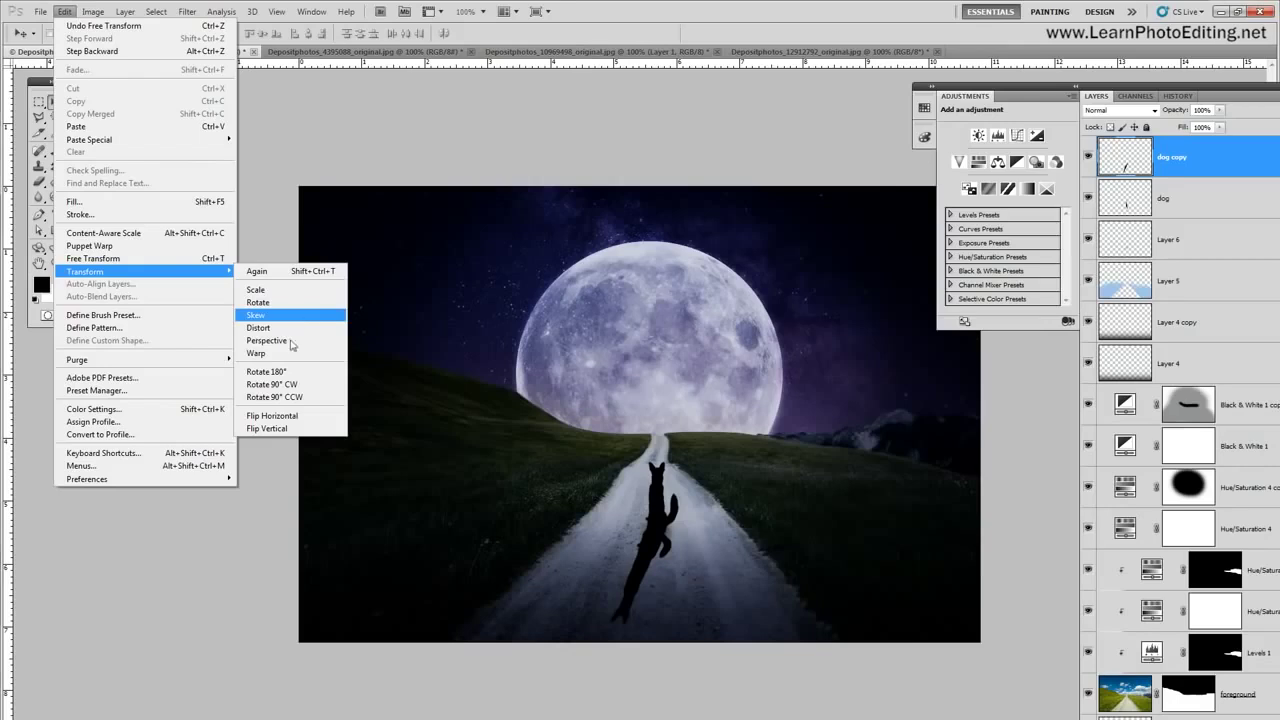
click(268, 353)
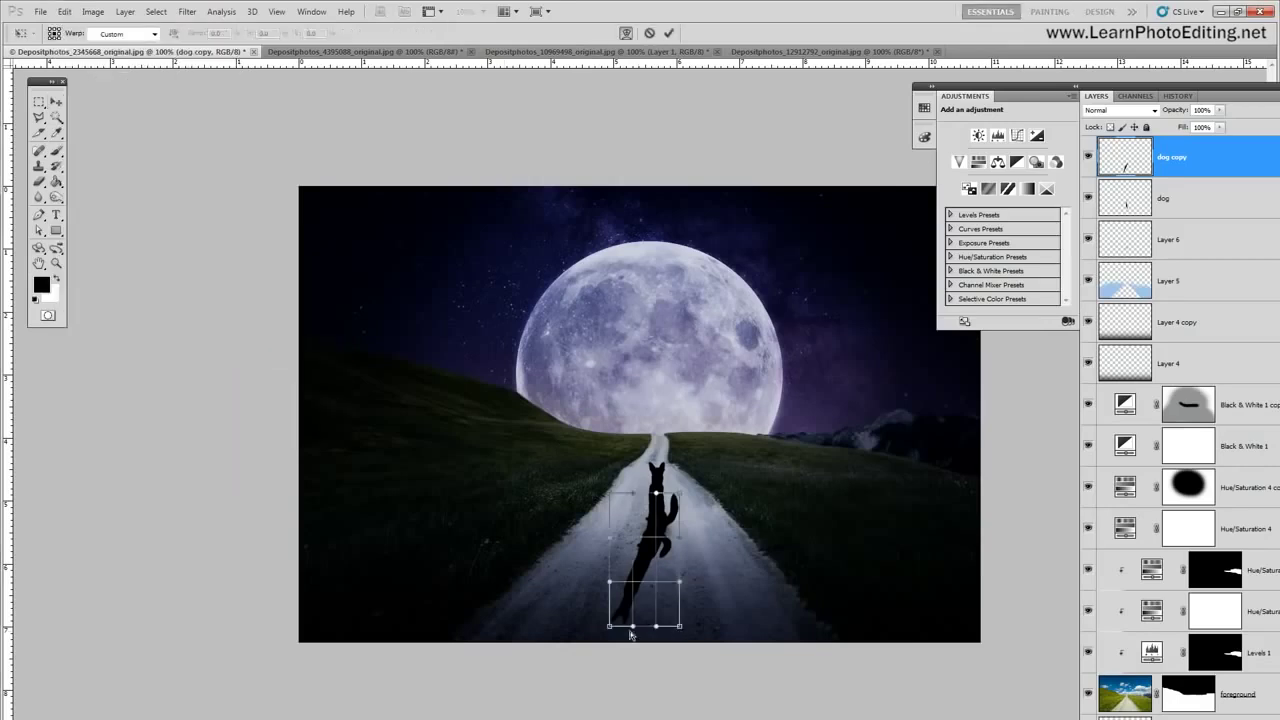
click(64, 11)
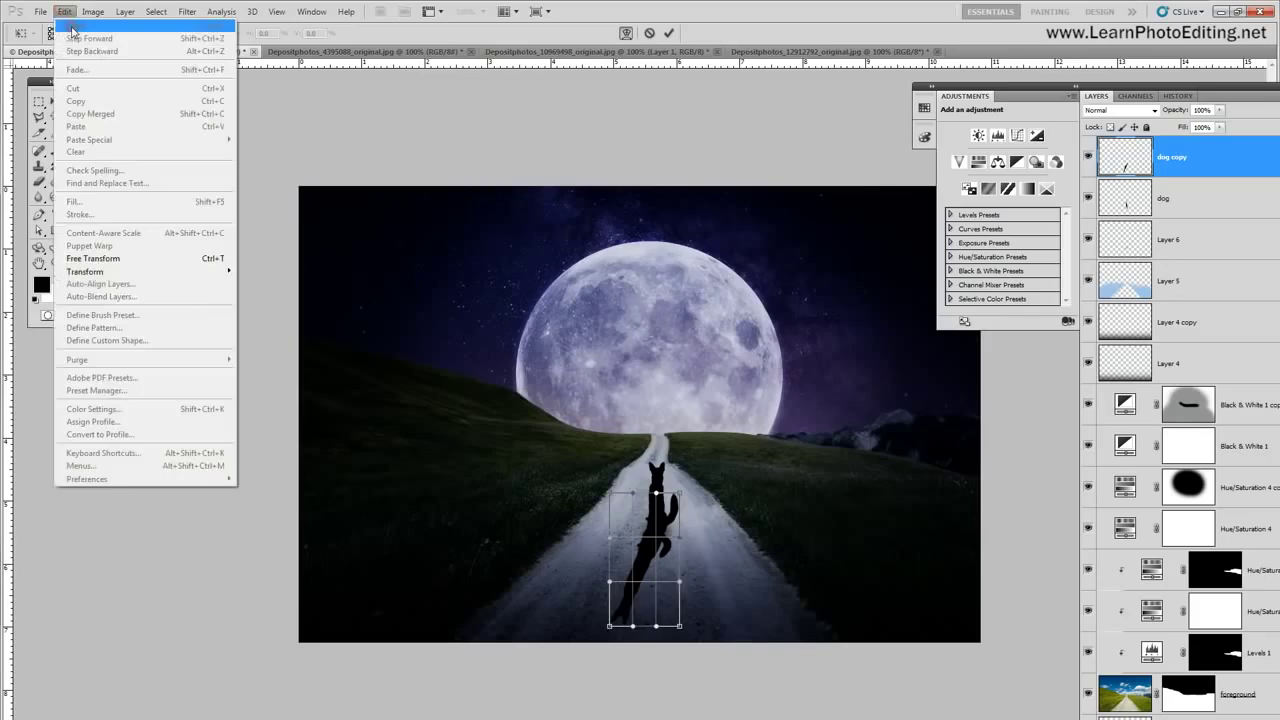
click(66, 10)
click(56, 101)
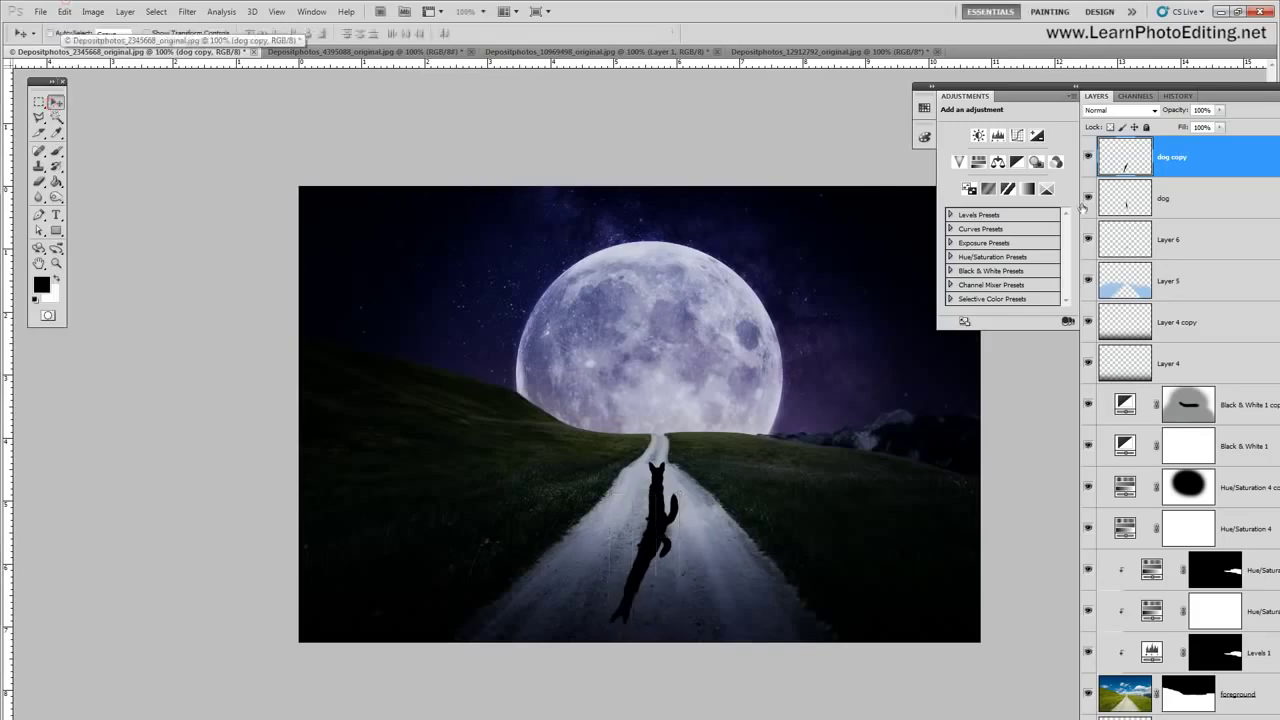
Step: Select the shadow's head end on the dog copy with a polygonal lasso and warp it longer toward the image's lower edge
click(38, 117)
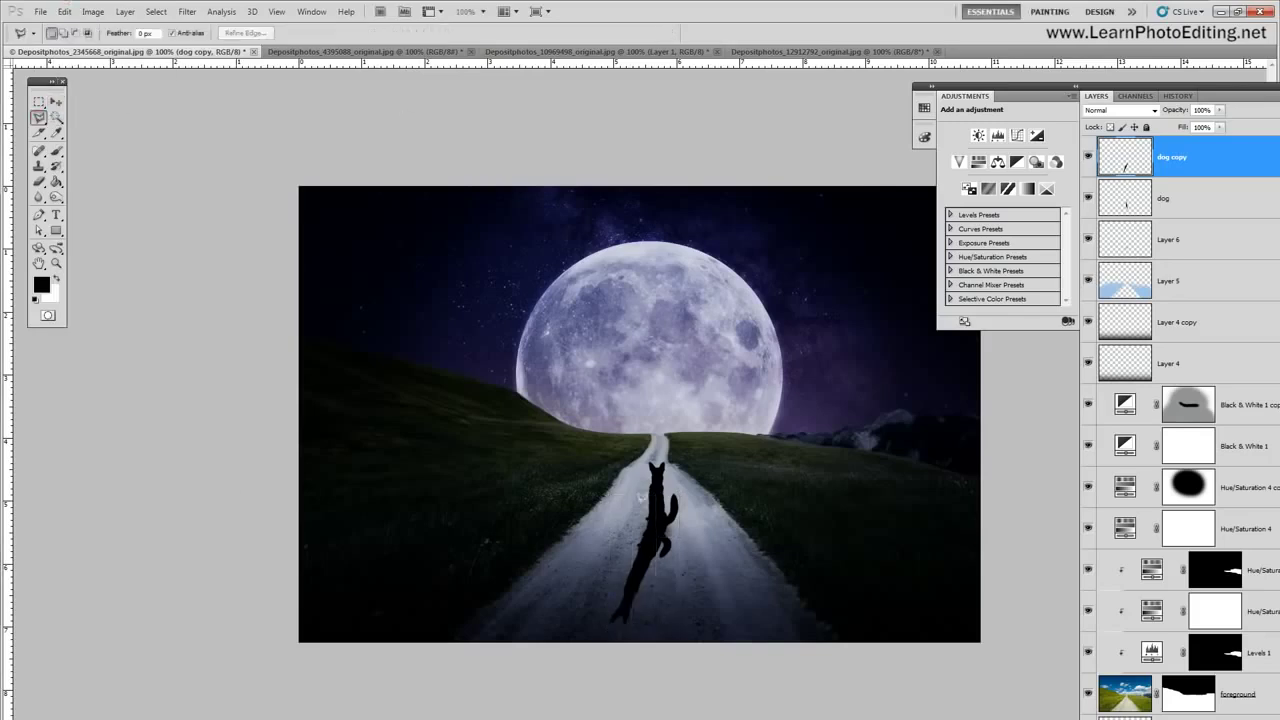
drag(634, 588, 649, 592)
click(596, 627)
double_click(586, 599)
click(64, 11)
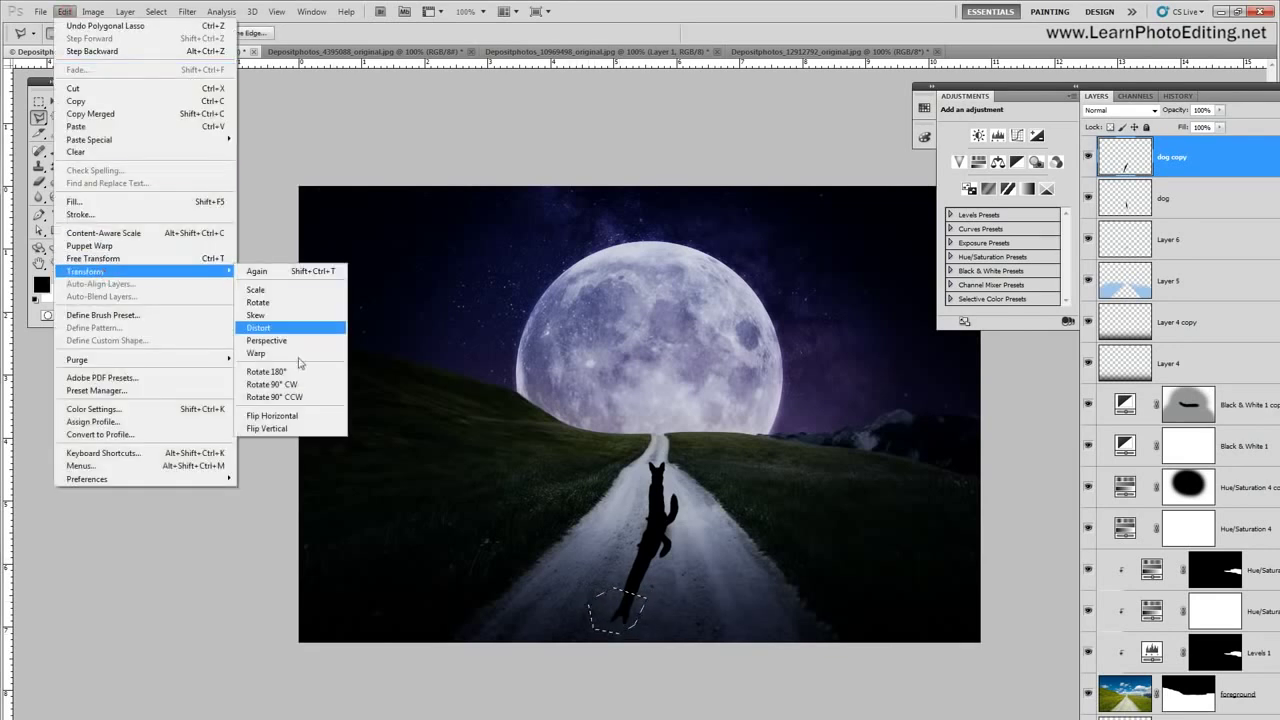
click(283, 353)
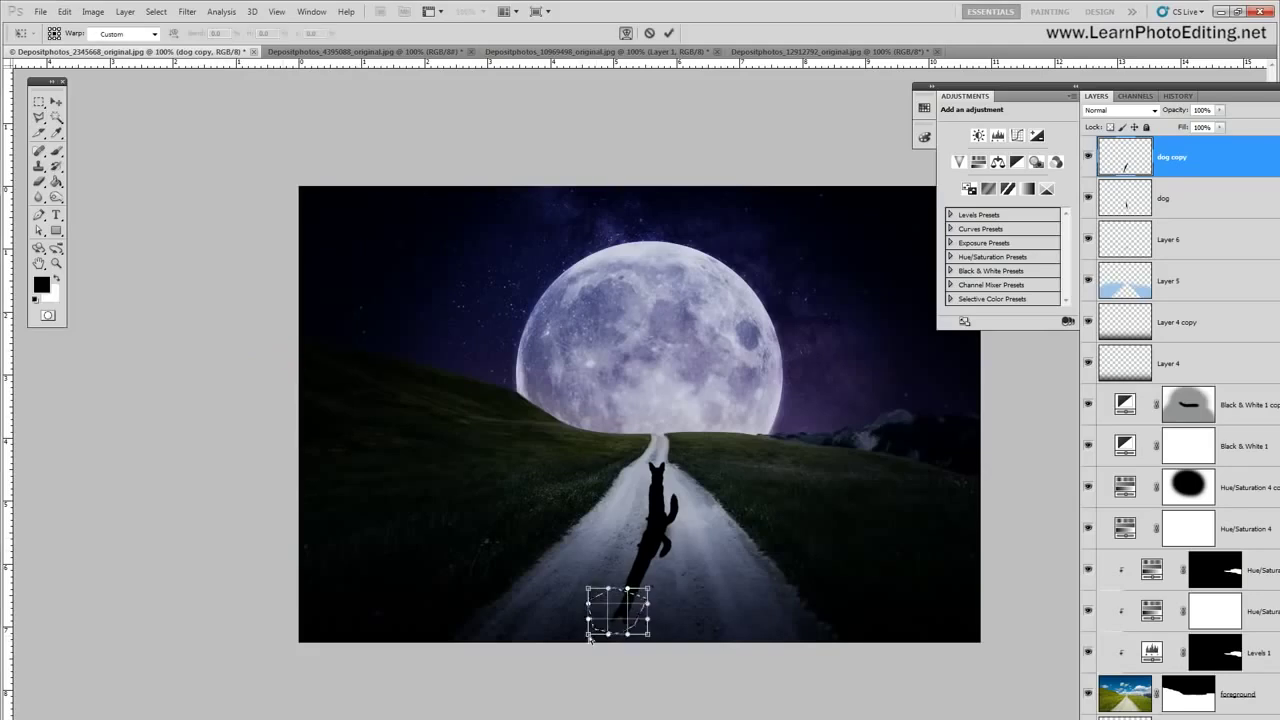
drag(590, 636, 653, 653)
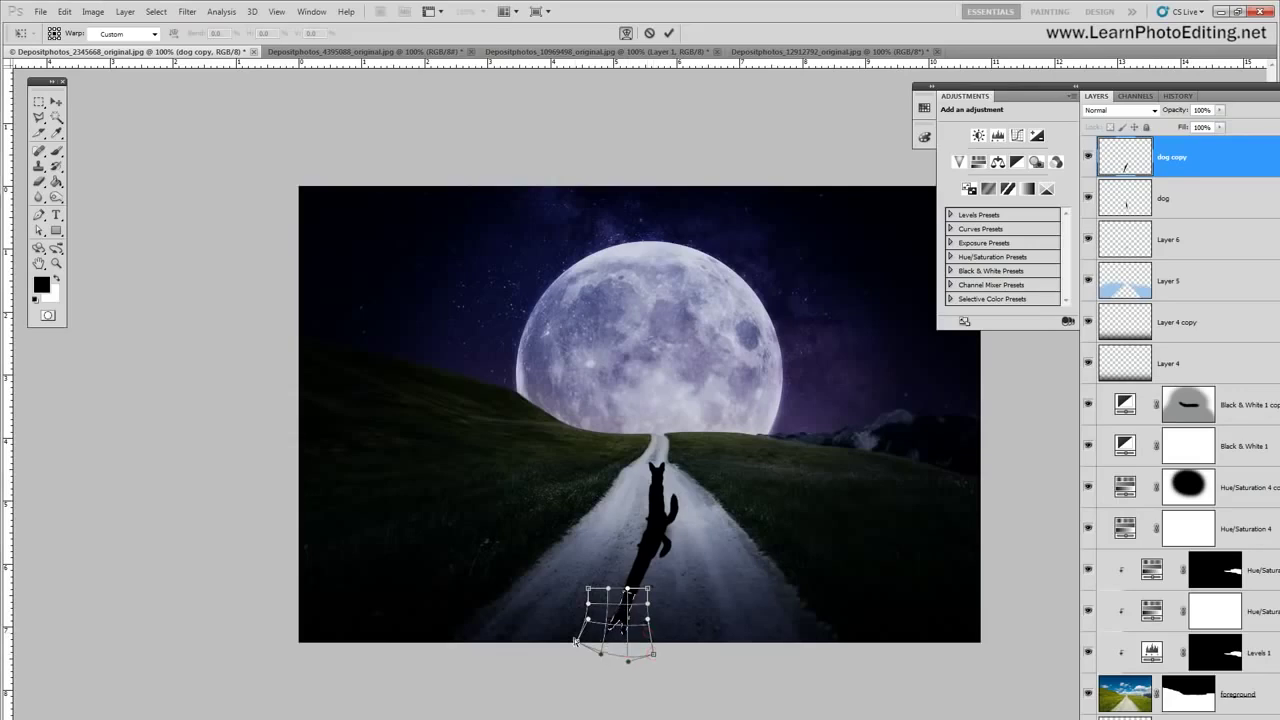
drag(577, 641, 547, 657)
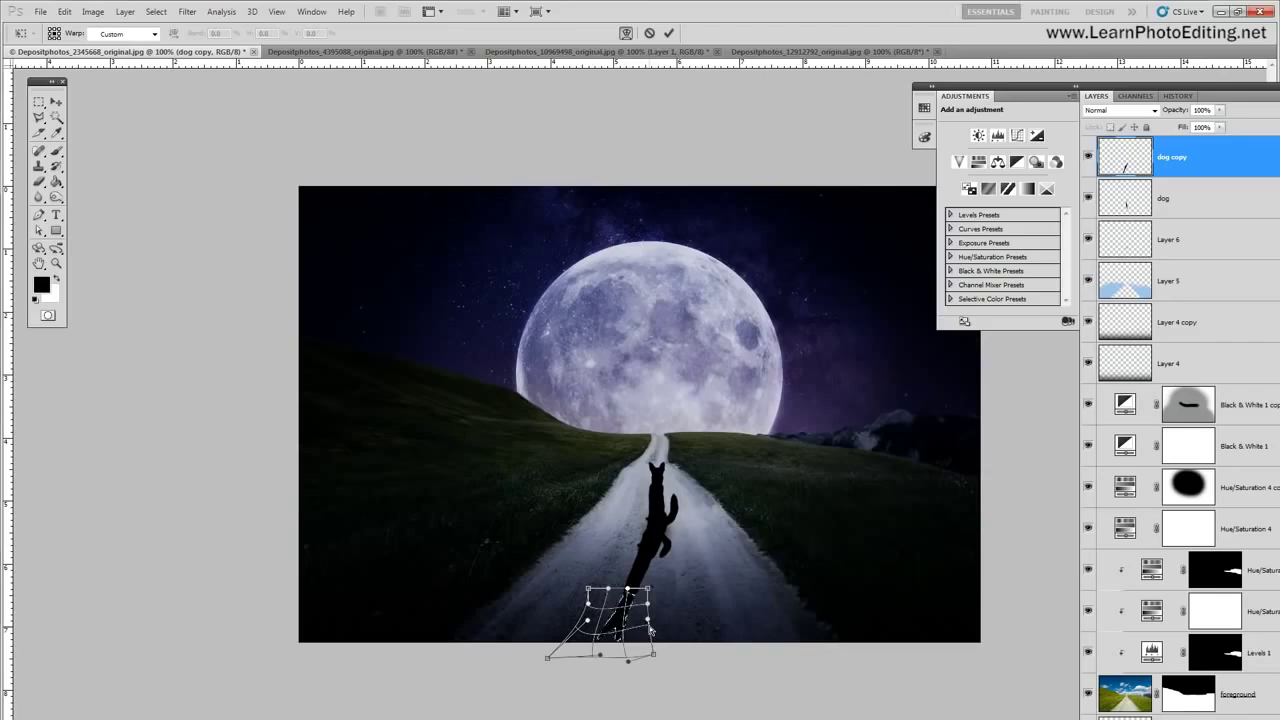
drag(631, 665, 577, 656)
drag(654, 656, 641, 657)
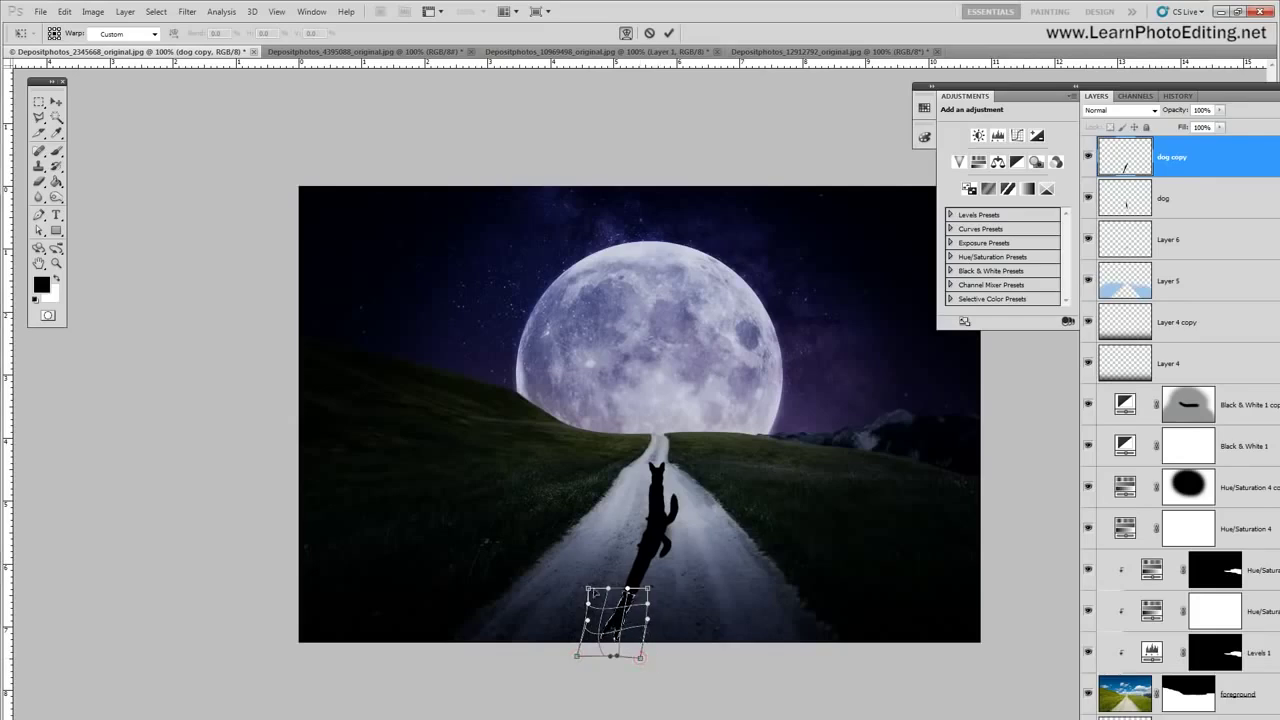
click(54, 103)
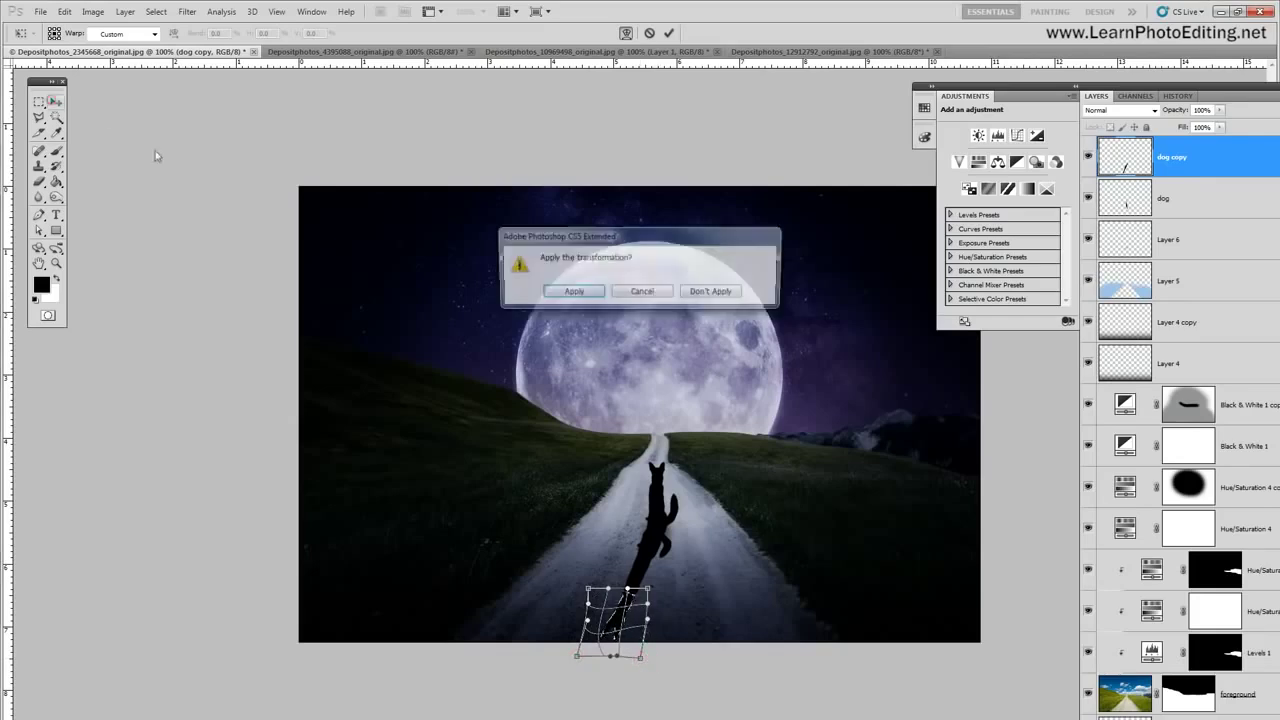
key(Return)
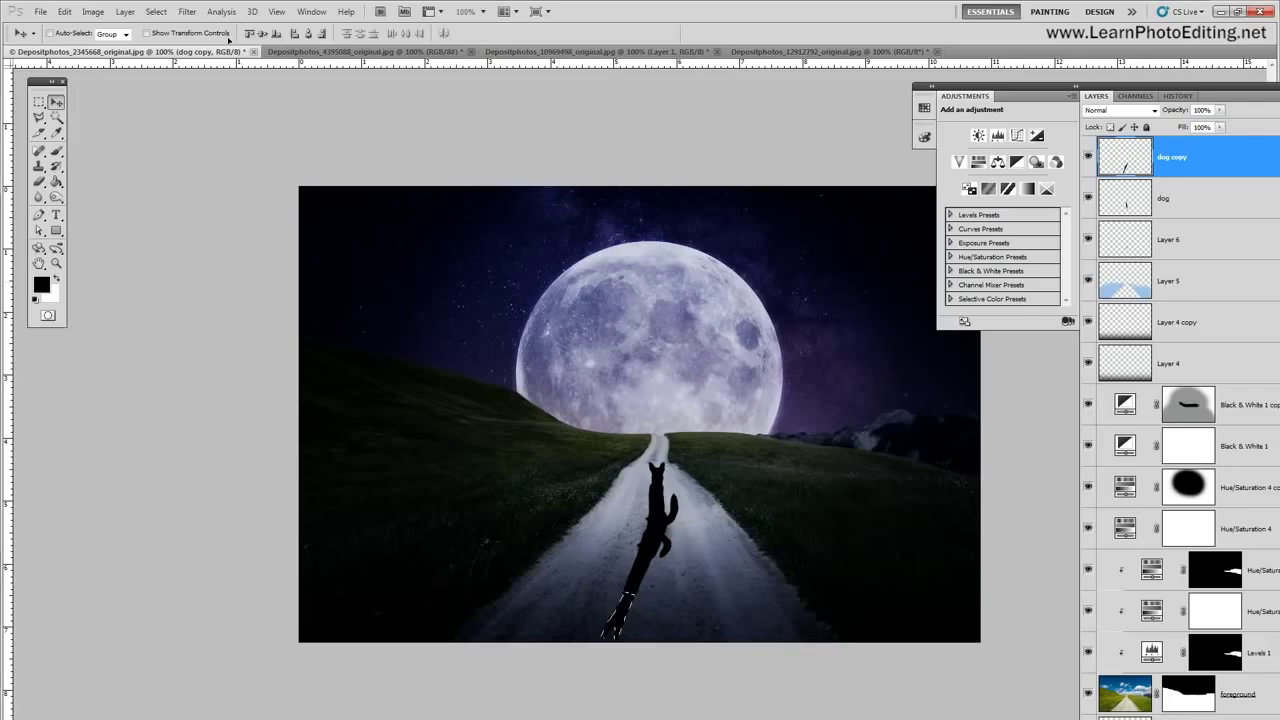
Step: Deselect the warped area and toggle the dog copy layer's visibility to check the long shadow
click(156, 11)
click(165, 44)
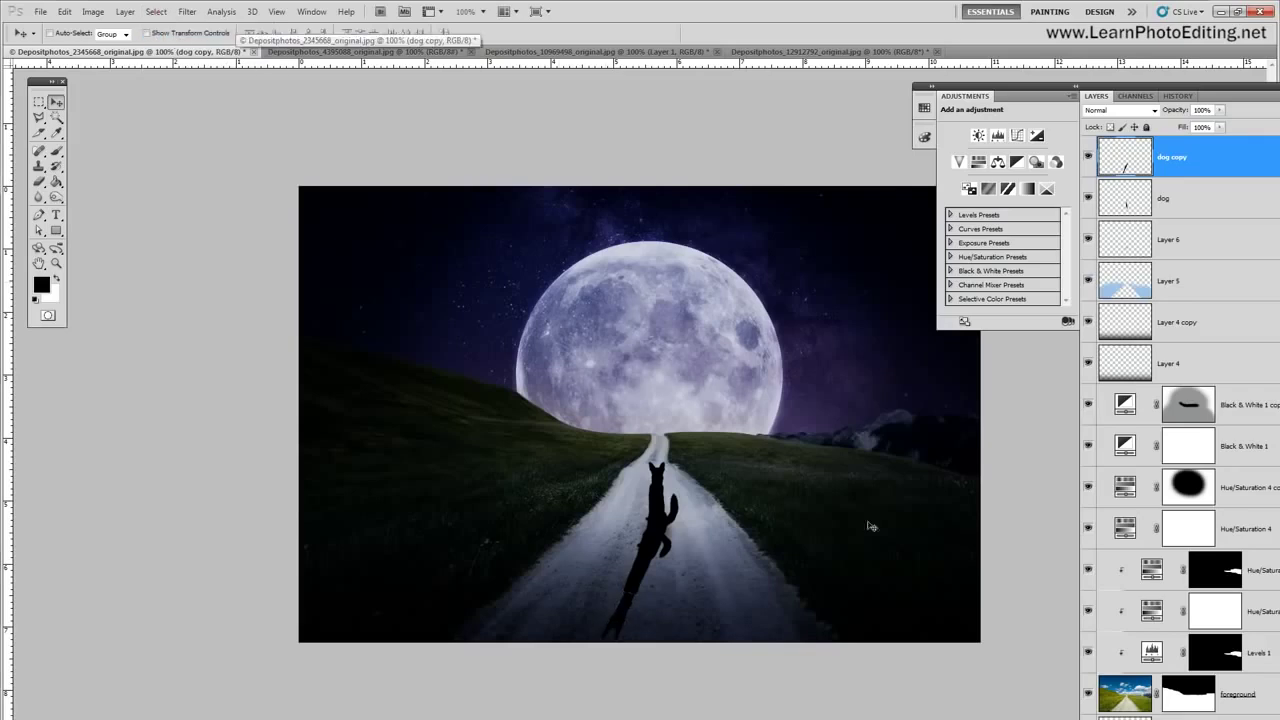
click(1088, 157)
click(1088, 157)
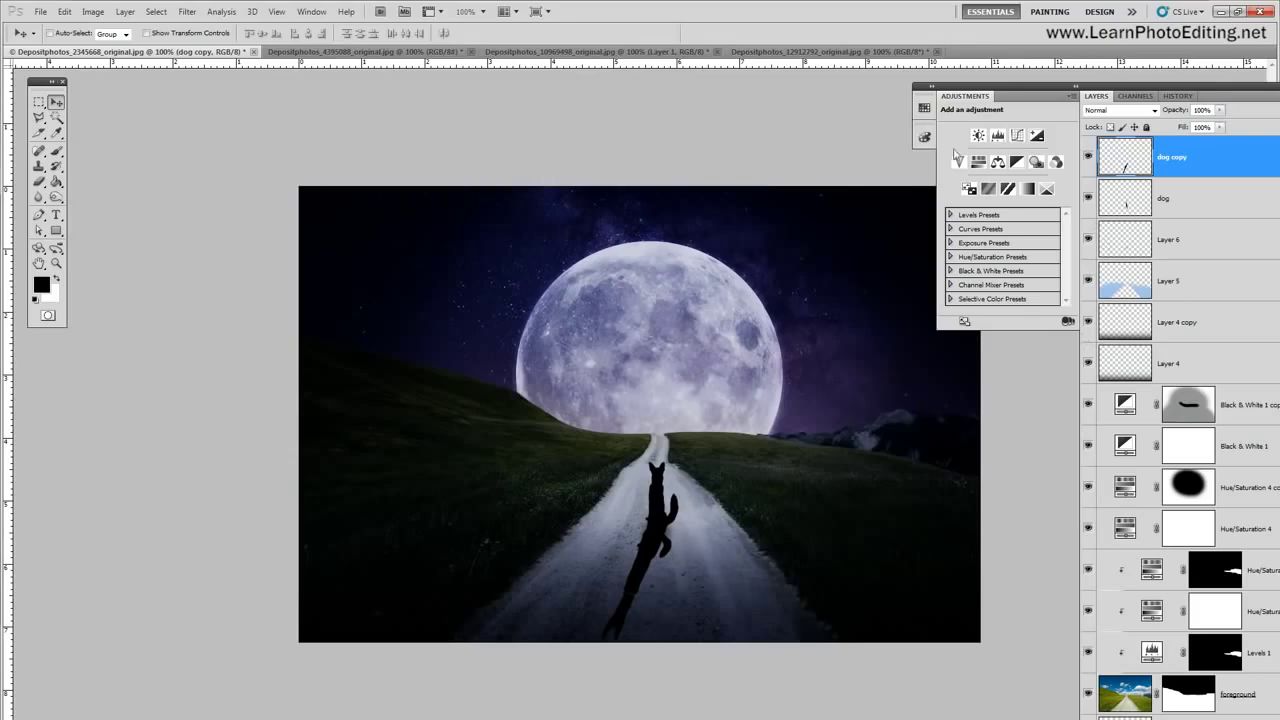
Step: Lasso the shadow's head end again, cut it from the dog copy and paste it as a new layer
click(39, 118)
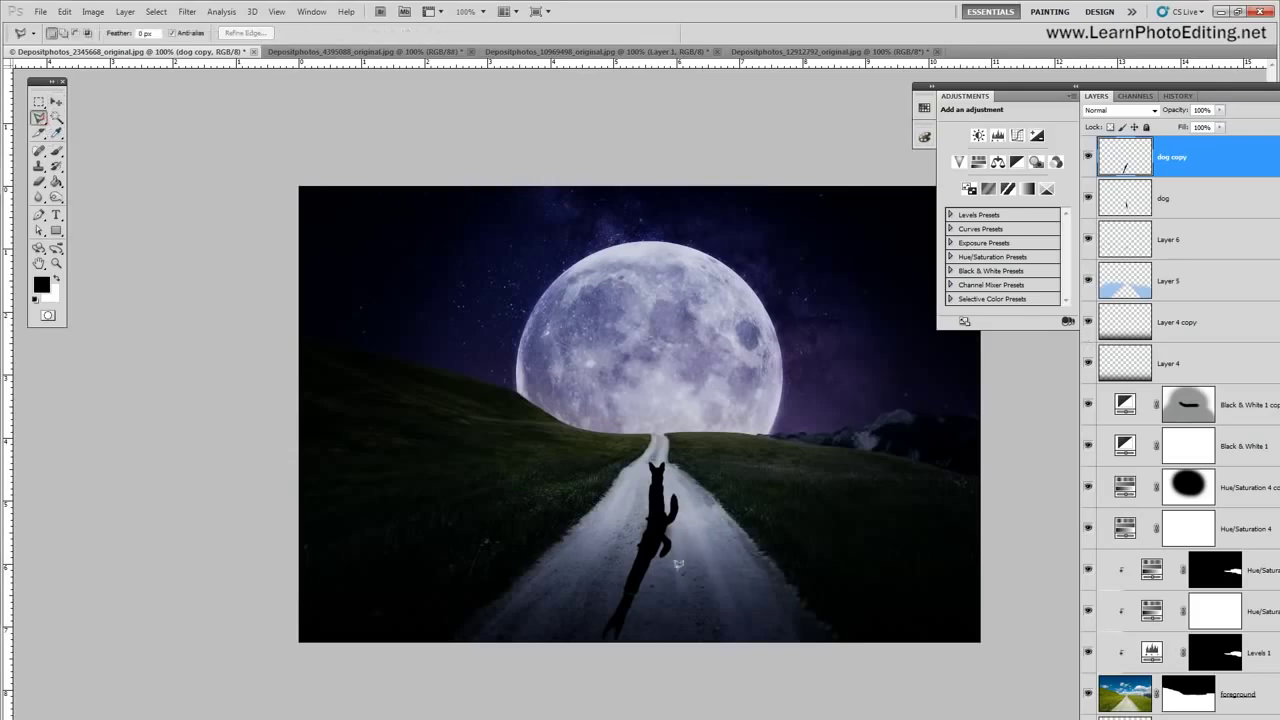
click(596, 583)
click(668, 652)
key(Escape)
click(573, 595)
click(601, 583)
click(648, 600)
double_click(619, 671)
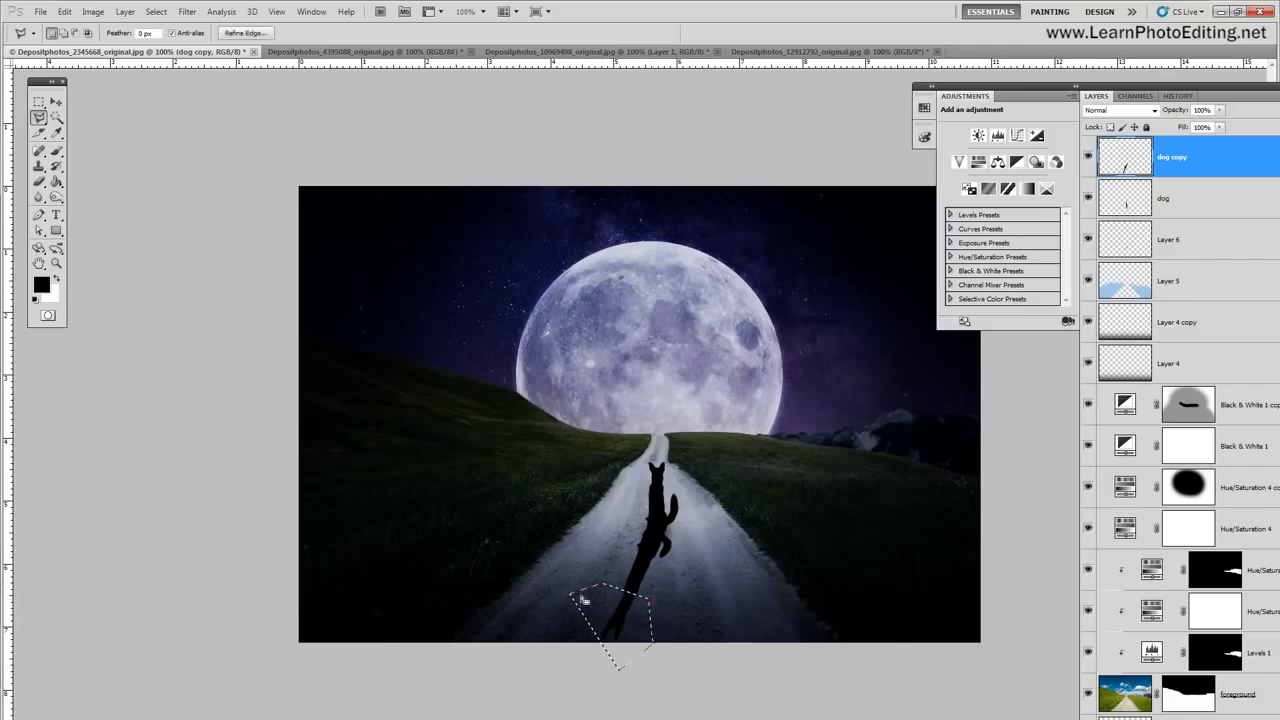
click(64, 11)
click(89, 93)
click(64, 11)
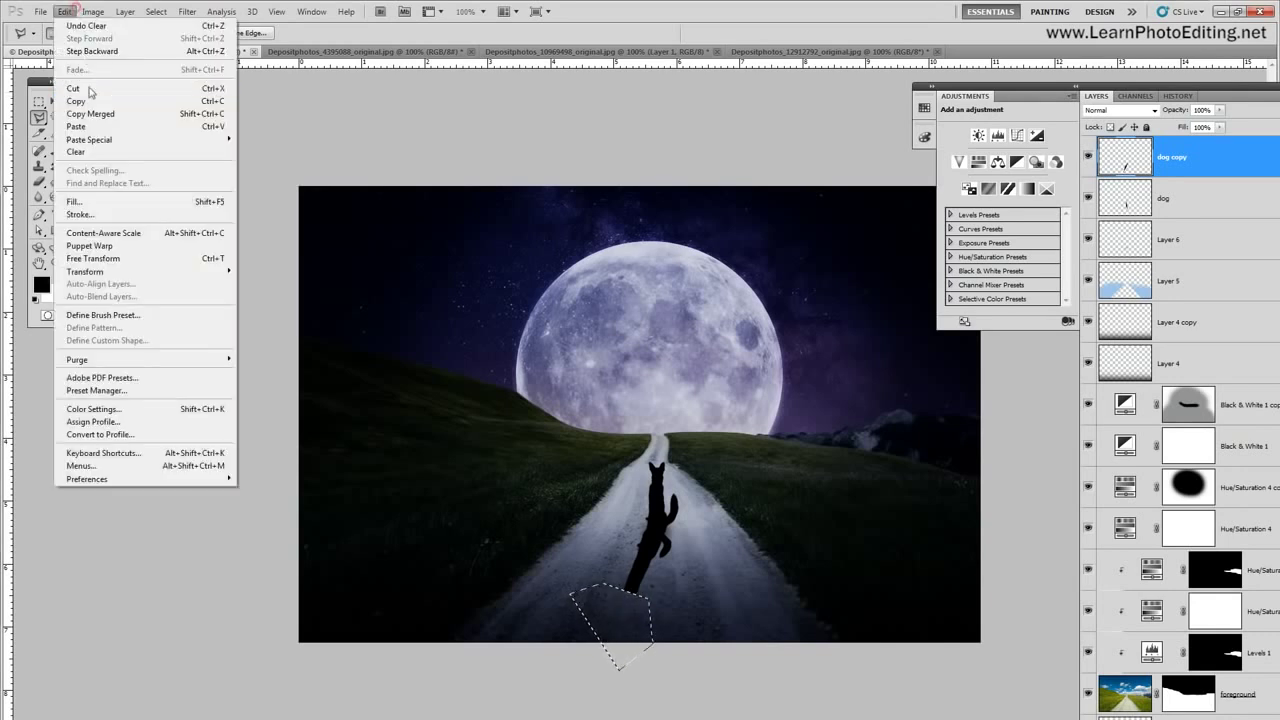
click(123, 128)
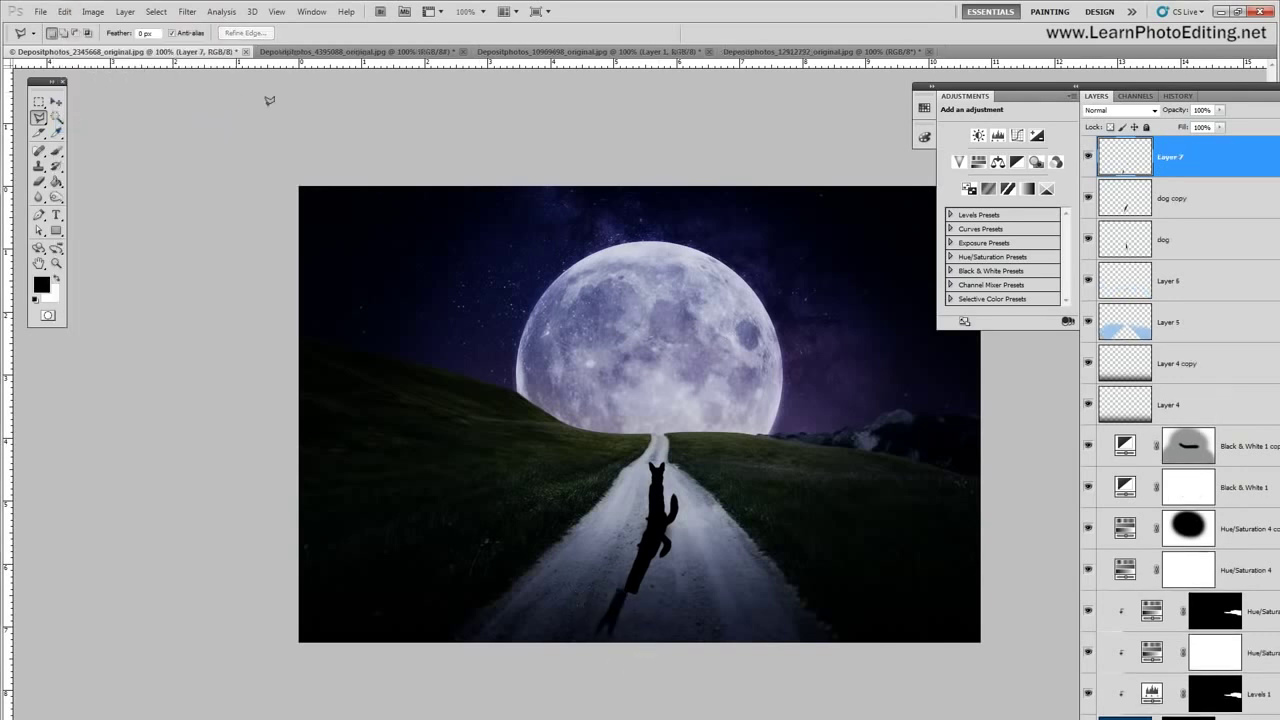
Step: Move the pasted head end so it lines up with the rest of the shadow and compare the alignment
click(57, 102)
drag(560, 343, 567, 347)
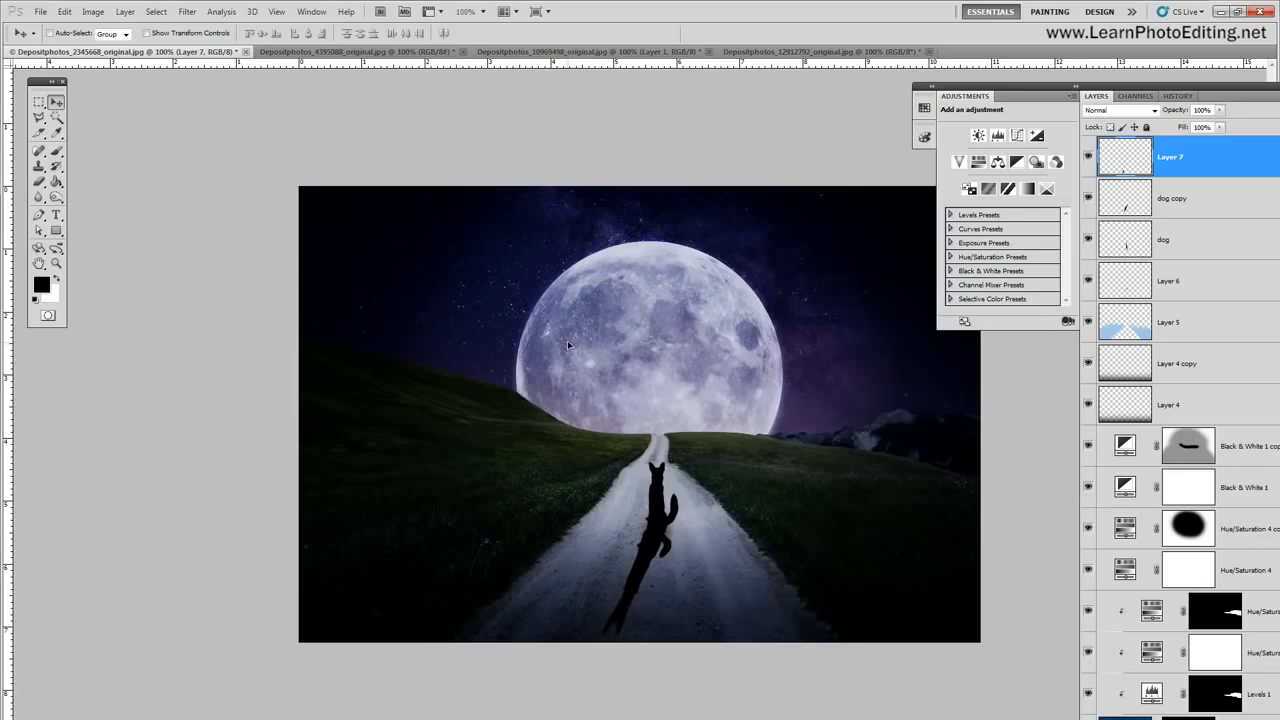
key(ctrl+z)
key(ctrl+z)
click(1087, 198)
click(1087, 198)
Step: Merge the pasted head end with the dog copy layer and set the merged shadow's opacity to 50%
click(1160, 200)
shift+click(1172, 160)
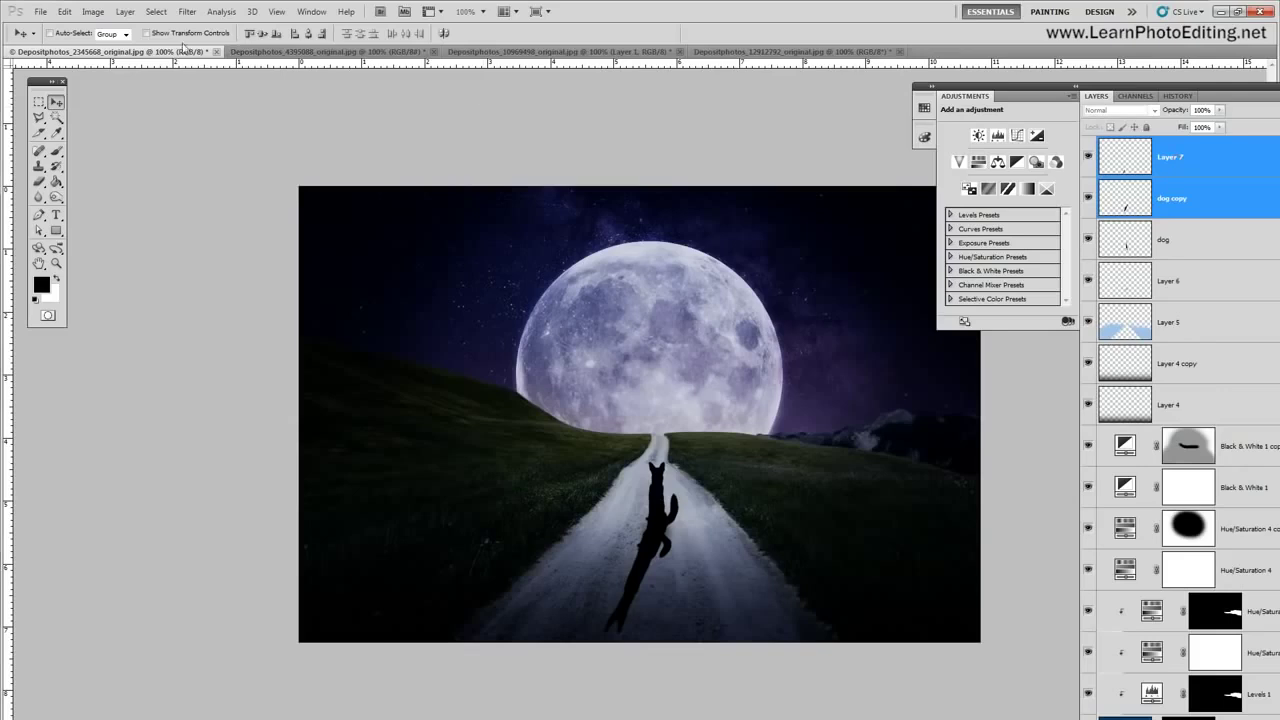
click(124, 11)
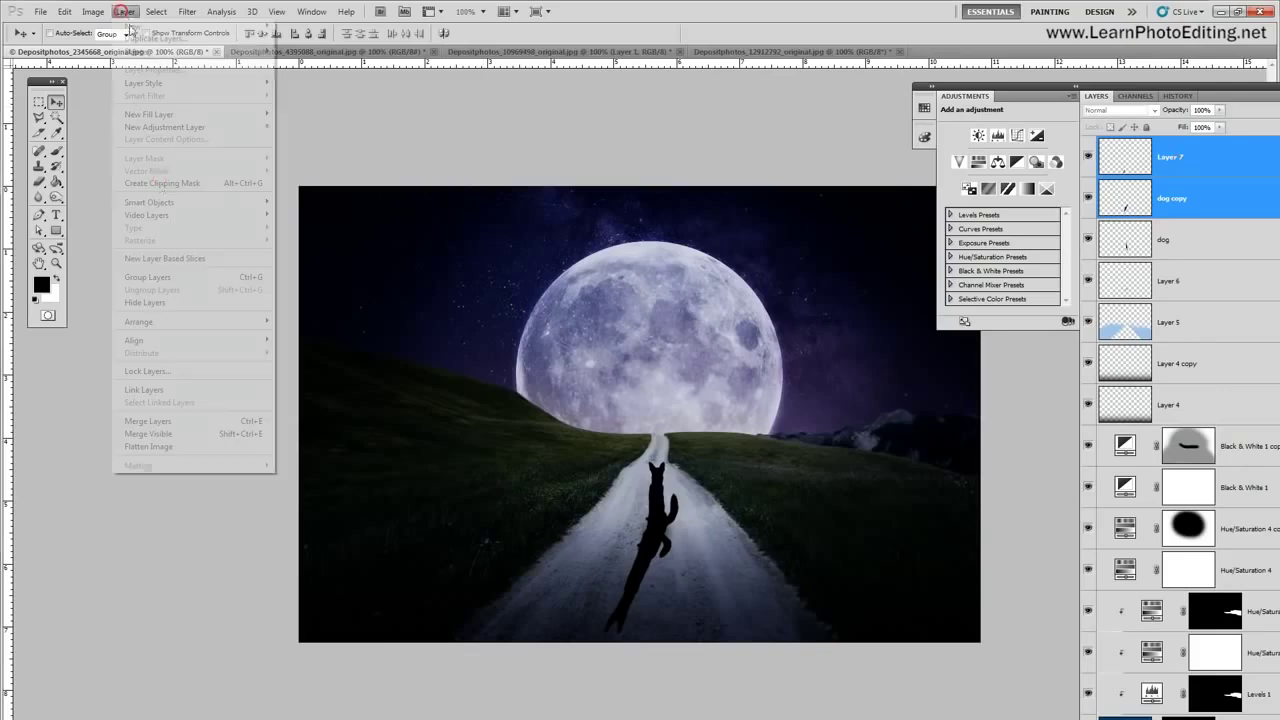
click(171, 424)
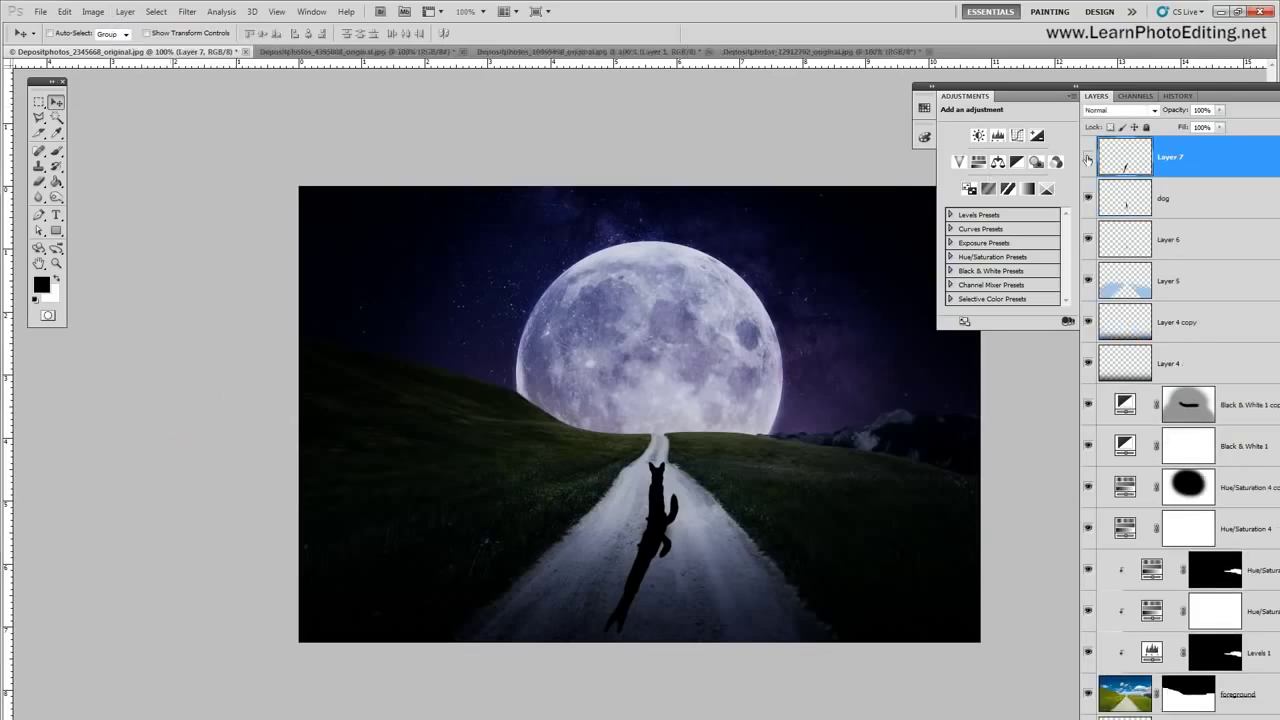
click(1088, 160)
click(1087, 159)
text(50)
key(Return)
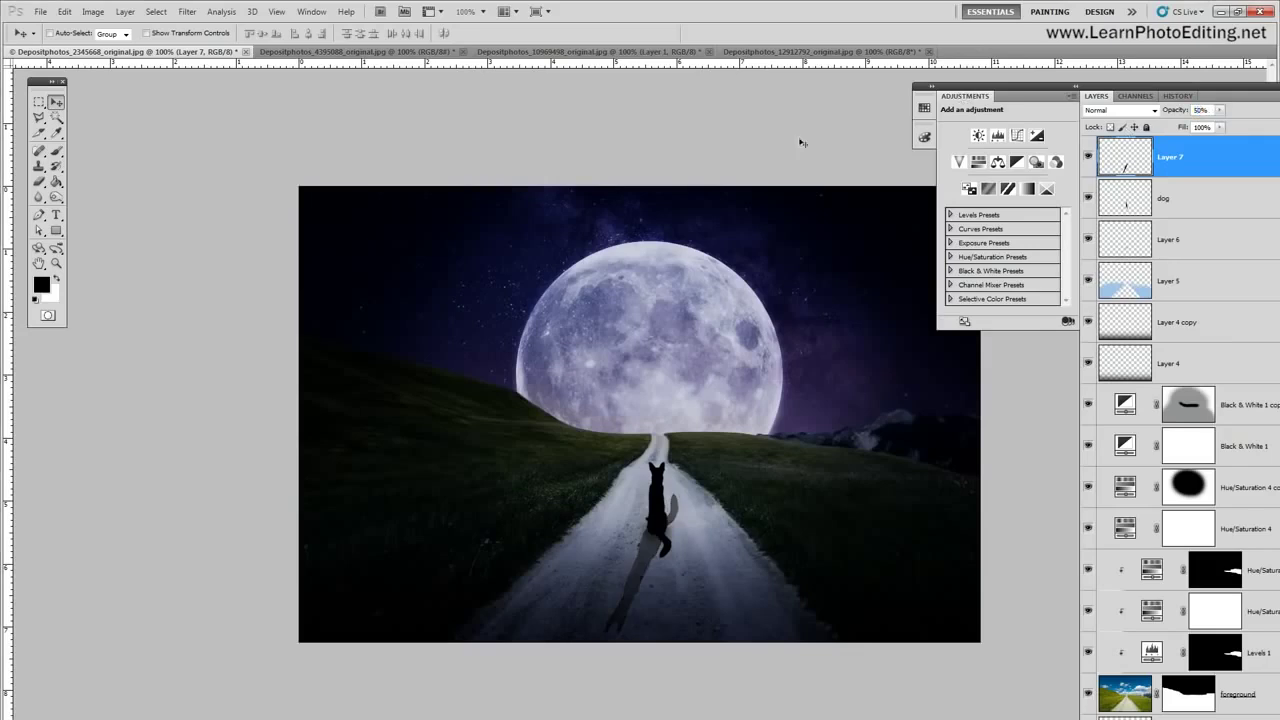
Step: Lasso the stray tail shadow beside the dog, delete it from Layer 7, deselect and compare with the layer hidden
click(38, 117)
click(668, 507)
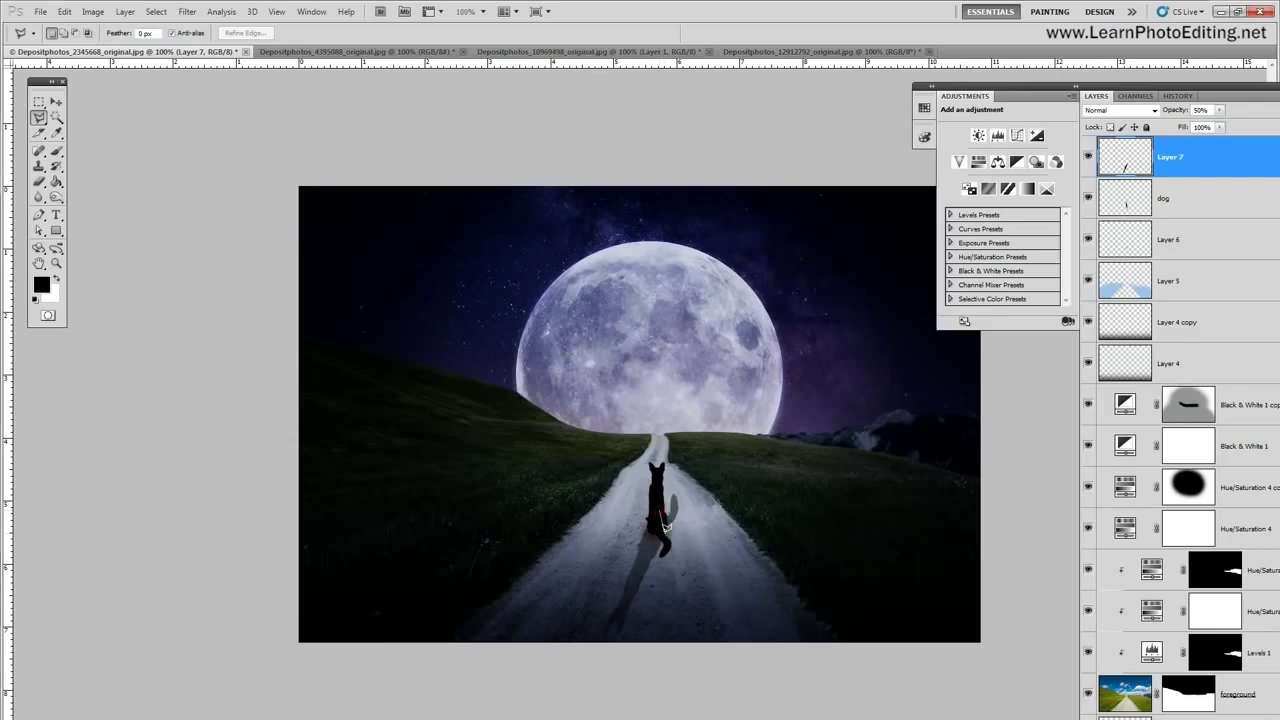
click(688, 542)
click(710, 486)
double_click(676, 470)
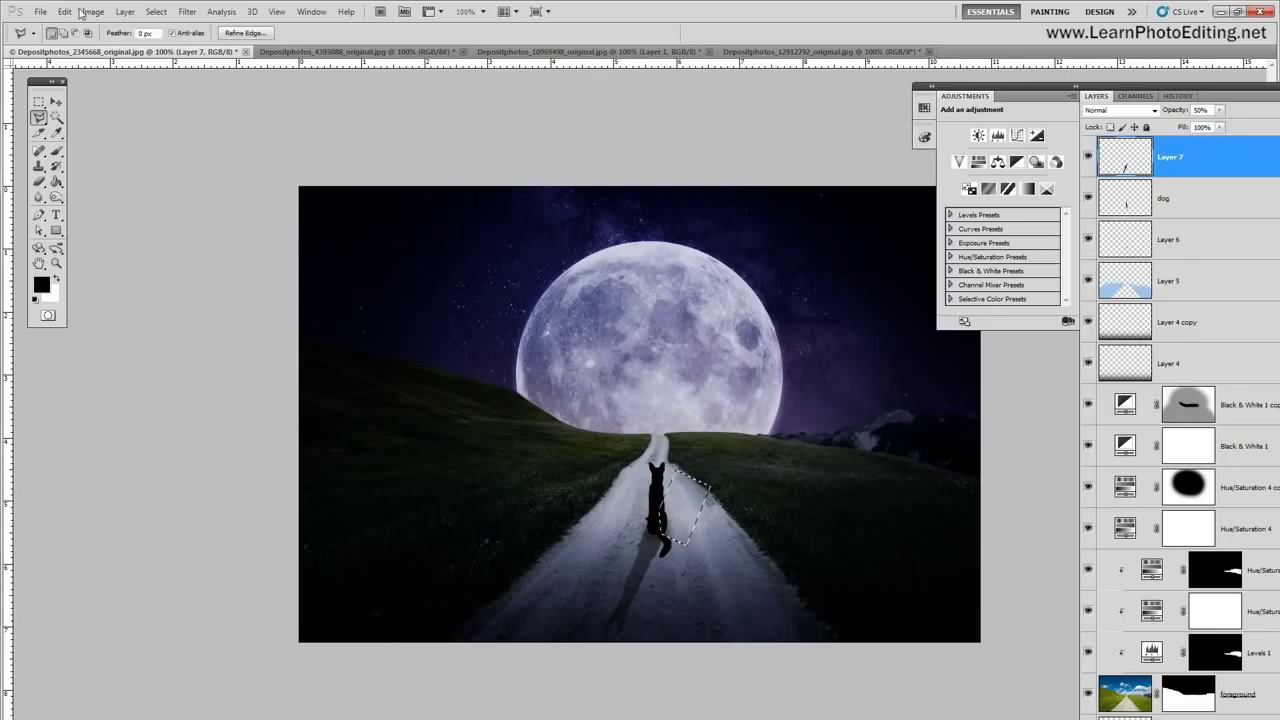
click(159, 12)
click(165, 45)
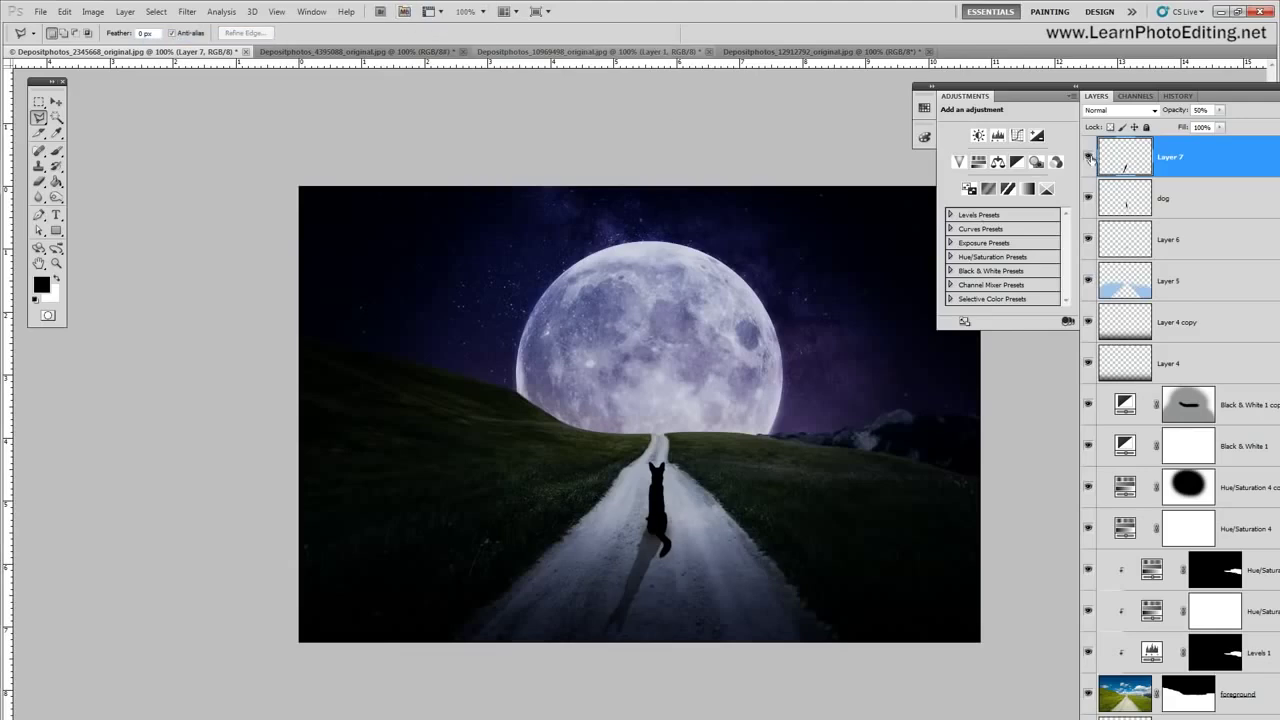
click(1088, 157)
click(1088, 157)
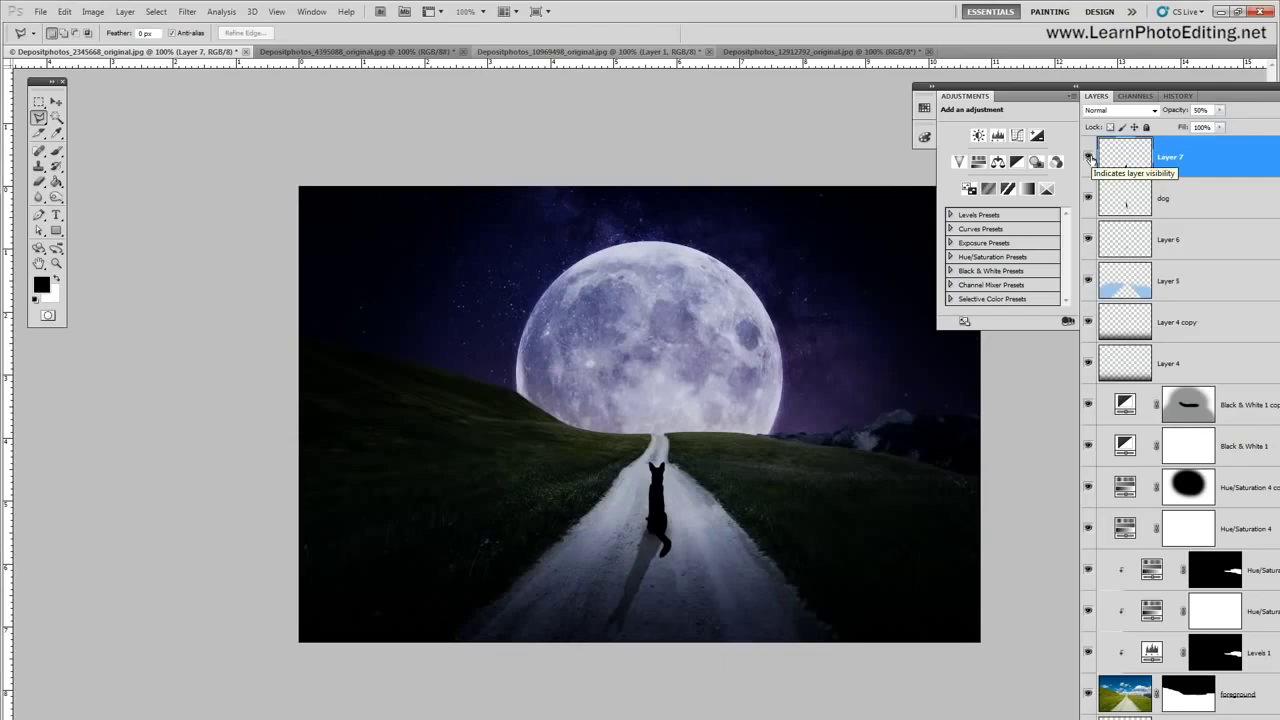
click(1088, 157)
click(1088, 157)
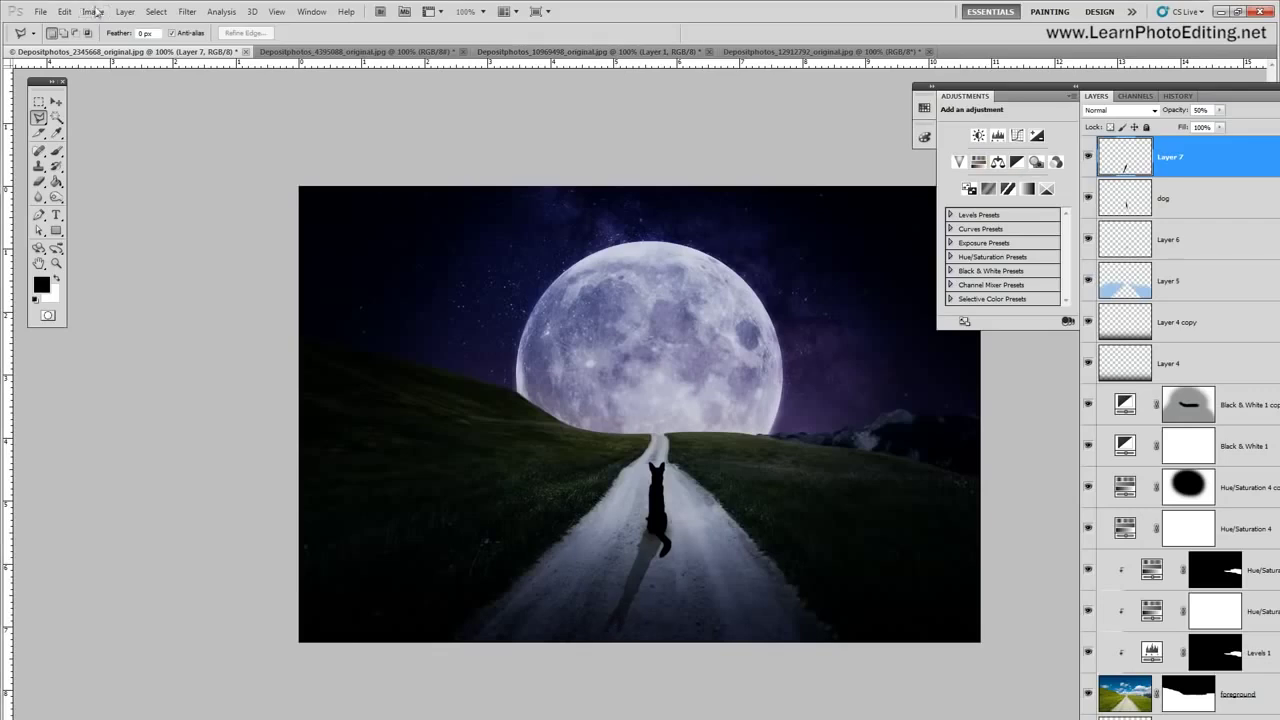
Step: Duplicate the Layer 7 shadow as Layer 7 copy and set the copy's opacity to 60%
click(125, 11)
click(130, 38)
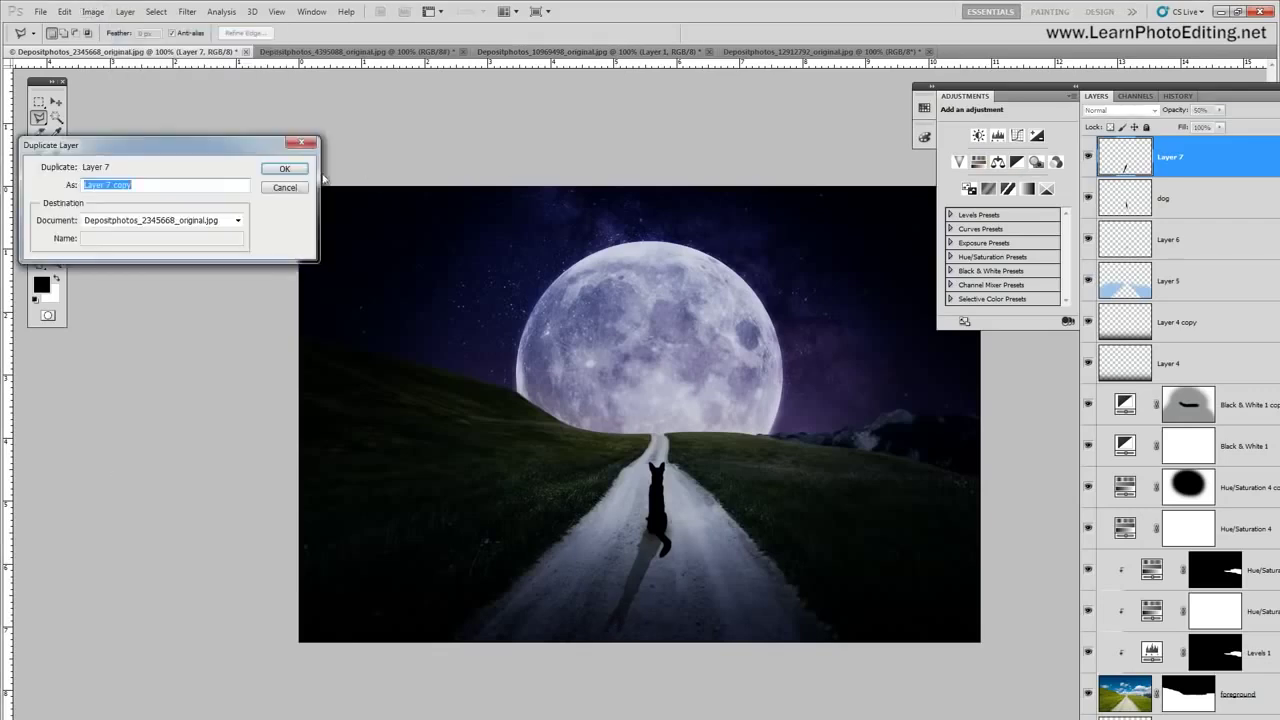
click(285, 167)
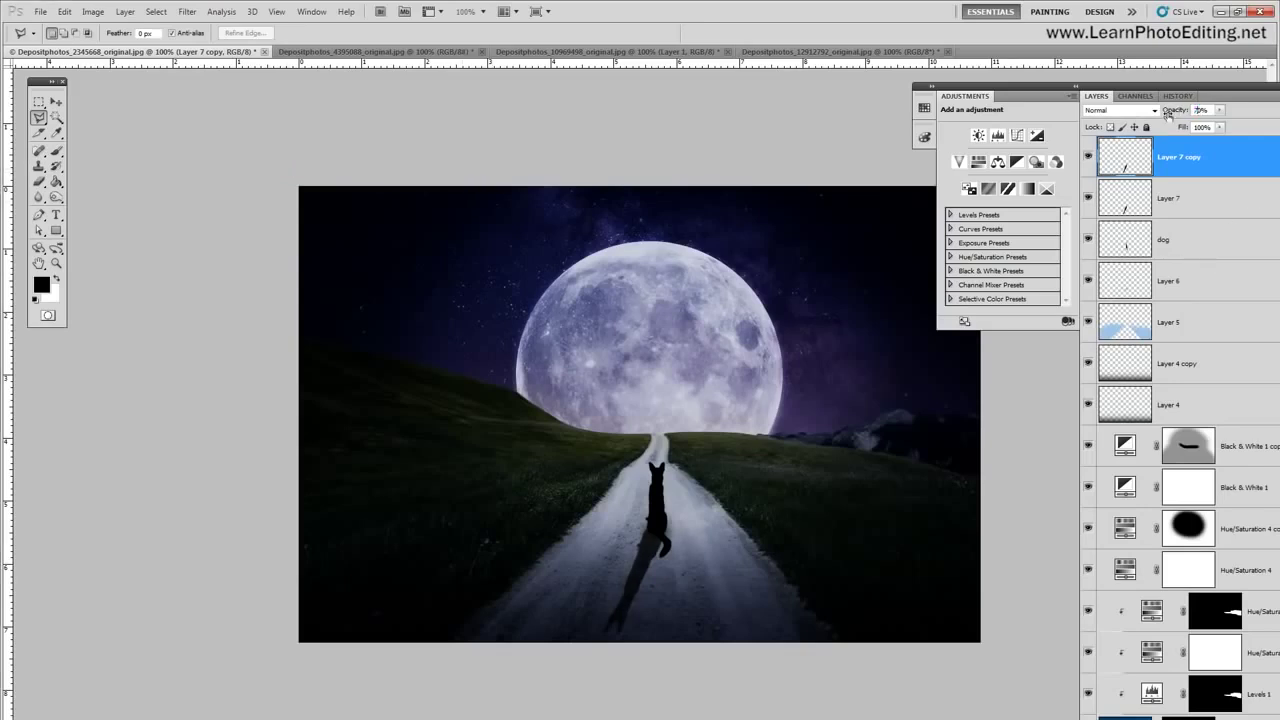
drag(1167, 115, 1185, 121)
Step: Add a layer mask to the Layer 7 copy shadow
drag(1163, 87, 1056, 12)
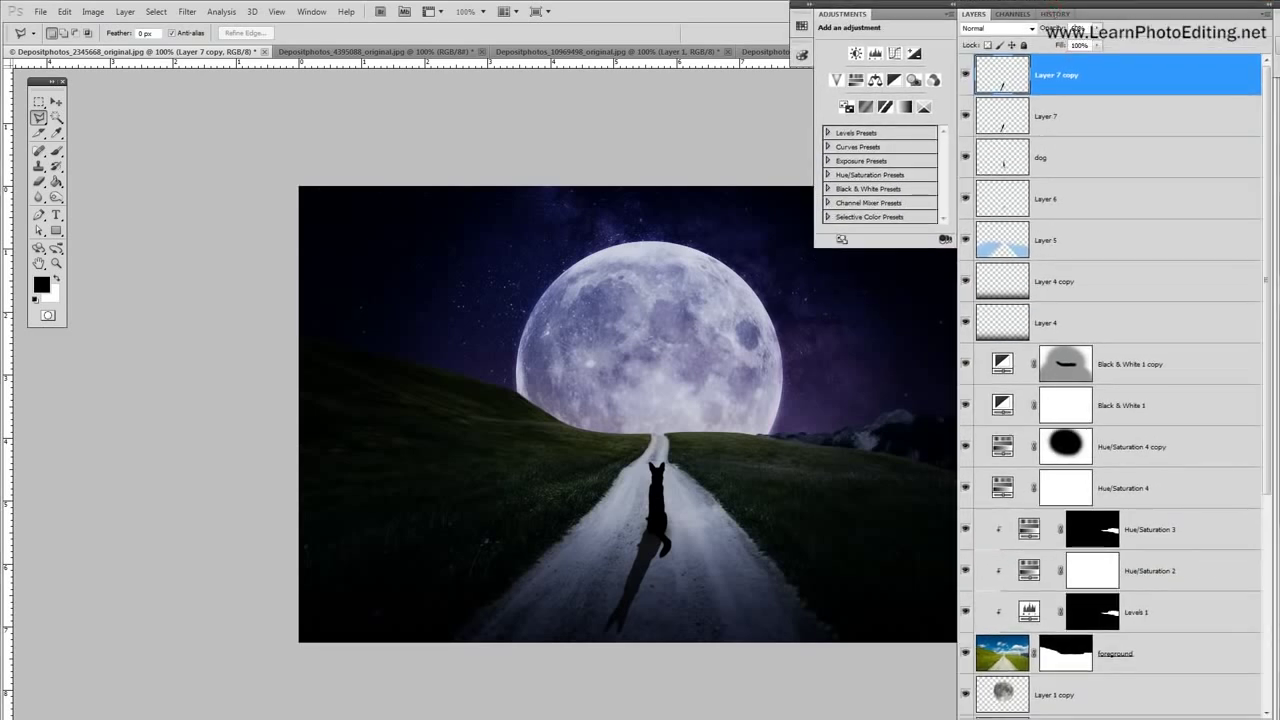
drag(1143, 716, 1148, 508)
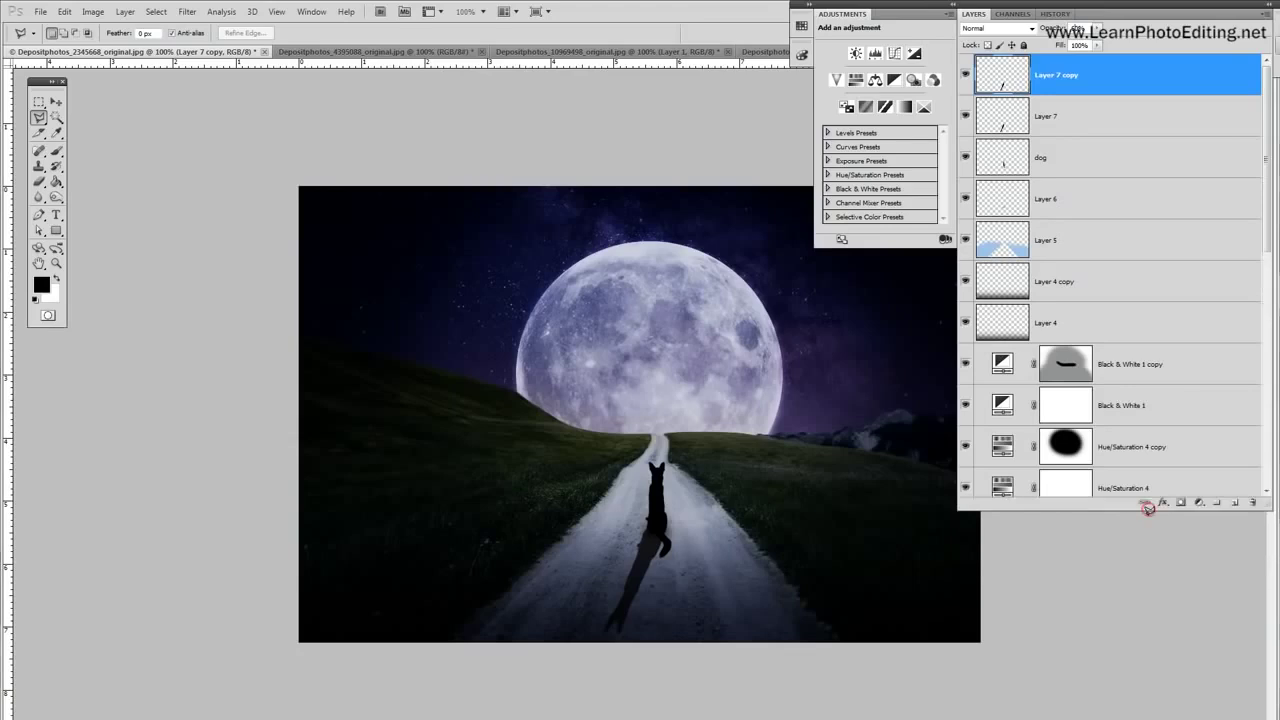
drag(1000, 8, 1036, 22)
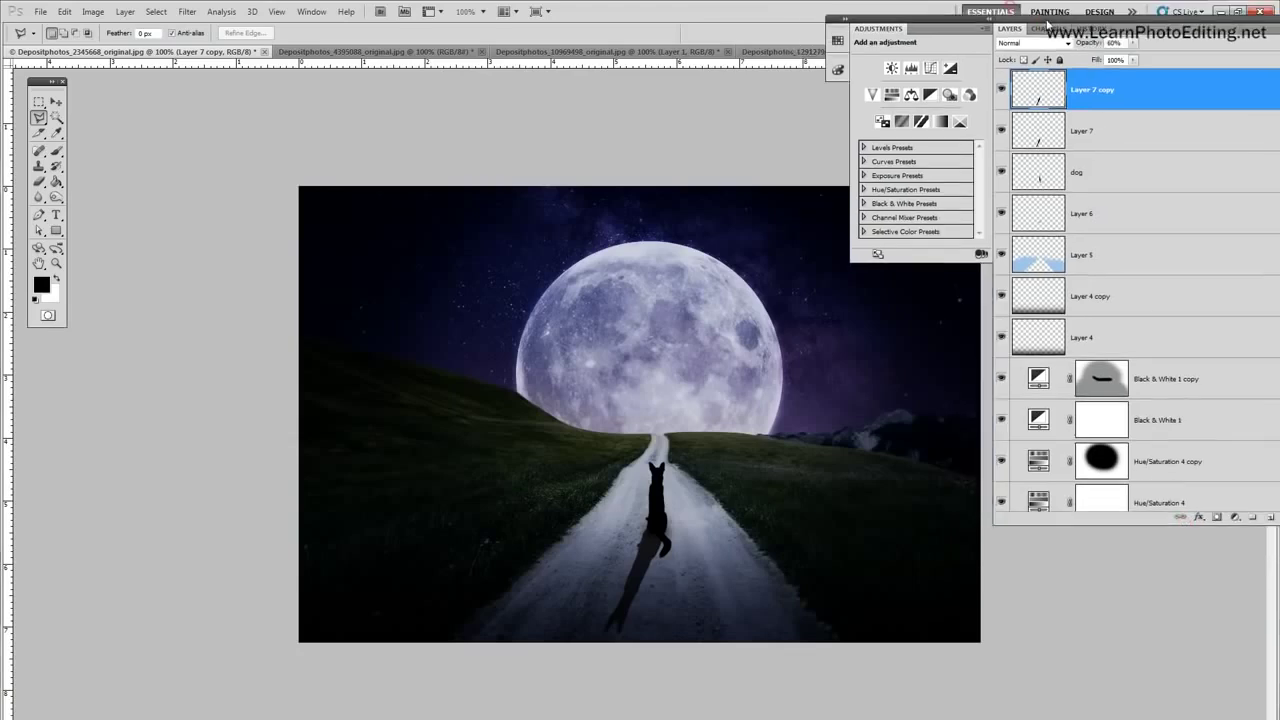
click(1217, 517)
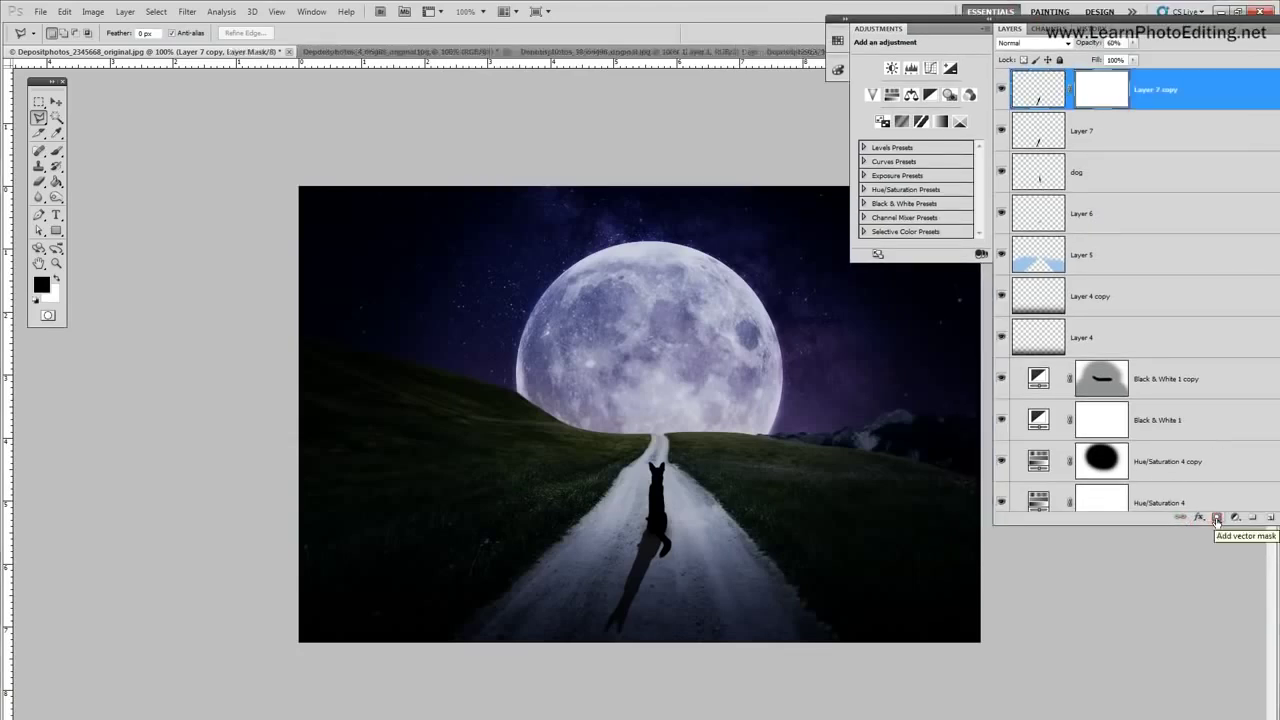
Step: Paint black over the shadow's far end on the Layer 7 copy mask with a soft 300 px brush to fade it
click(57, 164)
click(57, 150)
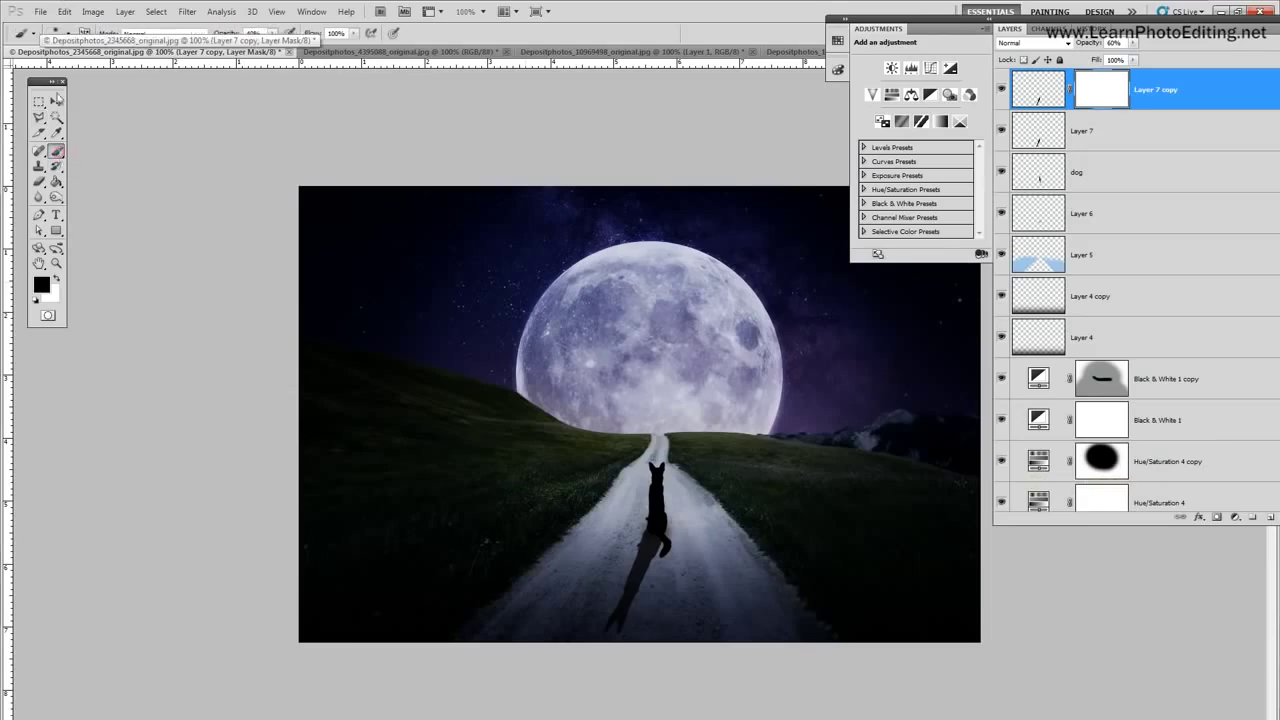
click(67, 33)
drag(127, 58, 38, 91)
text(100)
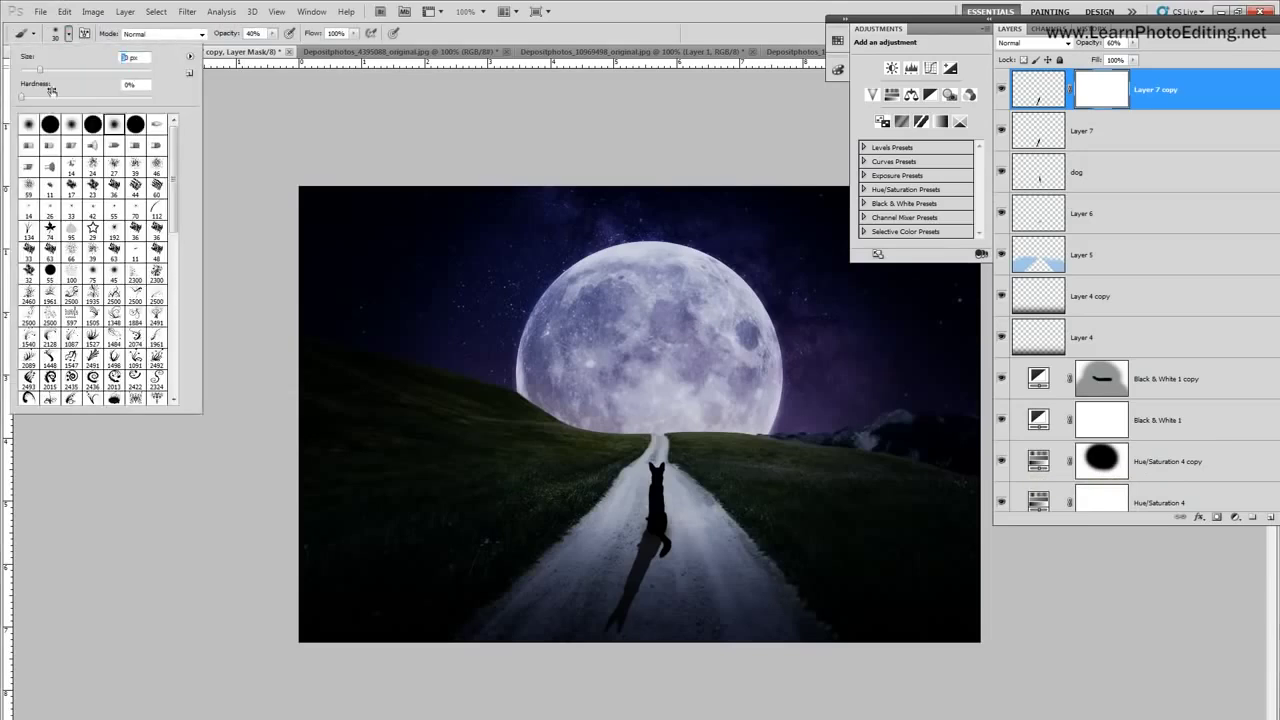
text(0)
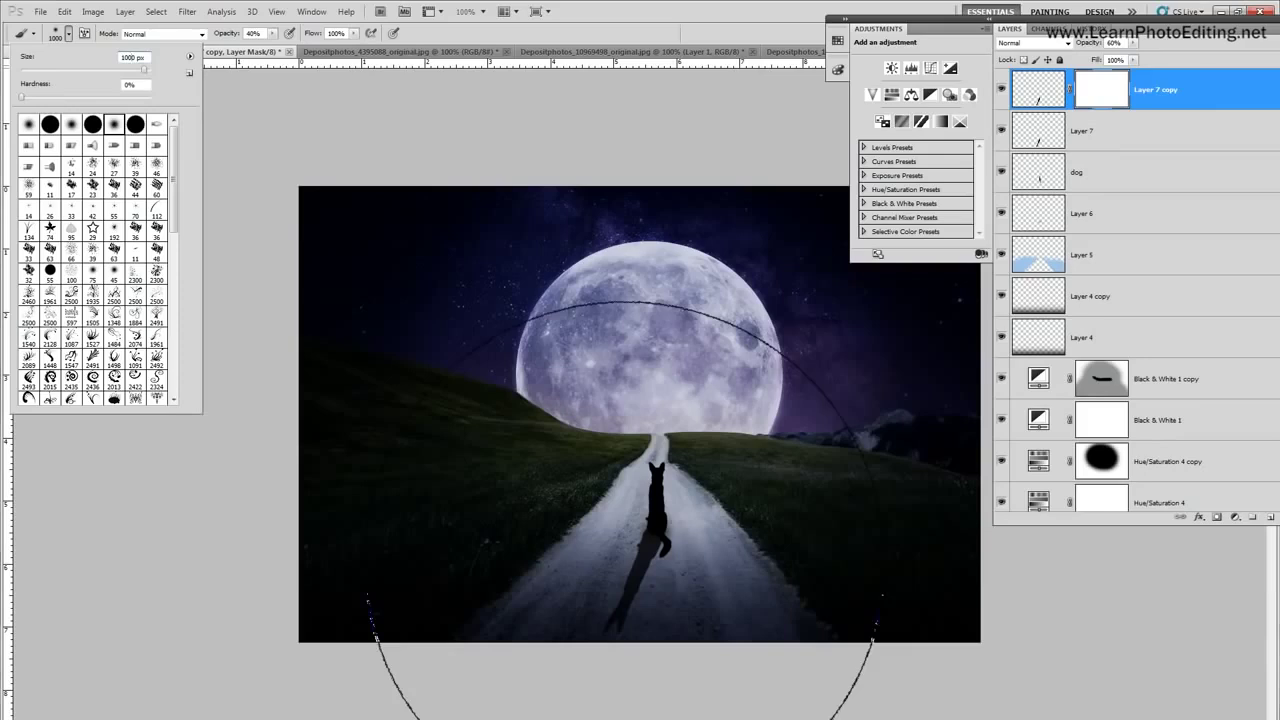
key(BackSpace)
key(BackSpace)
key(BackSpace)
key(BackSpace)
text(200)
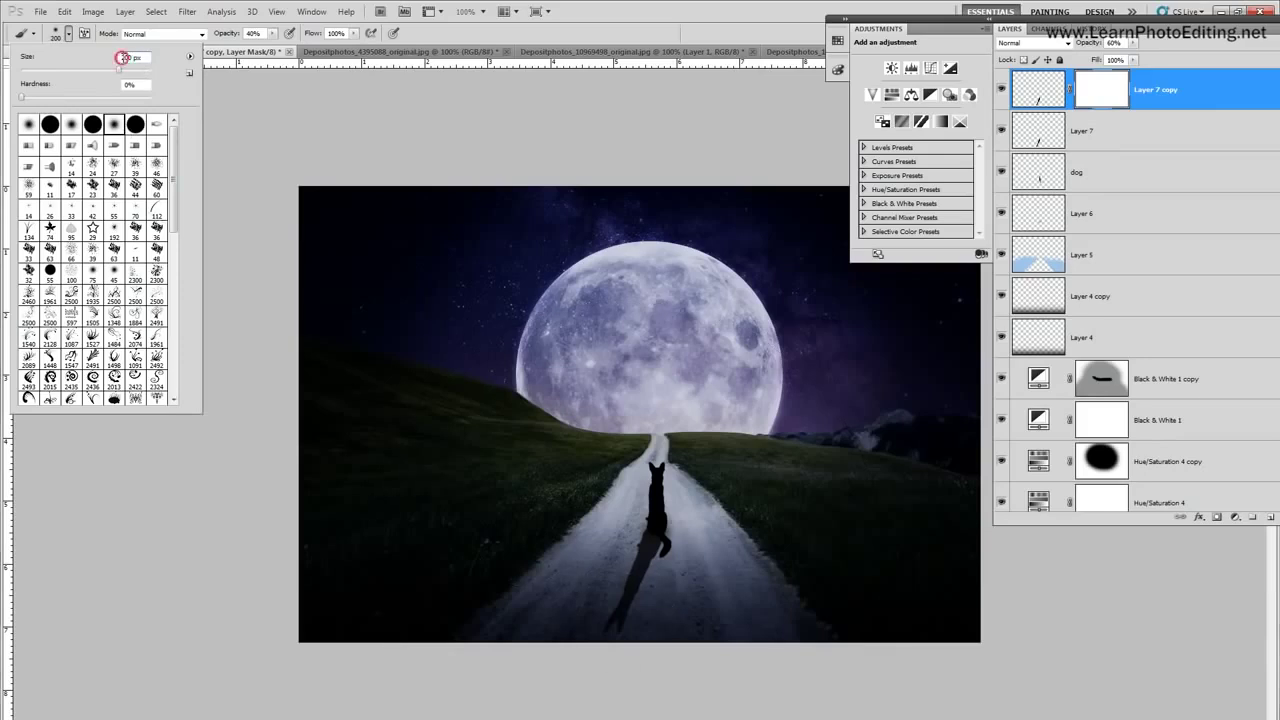
text(3)
click(603, 665)
drag(603, 665, 611, 636)
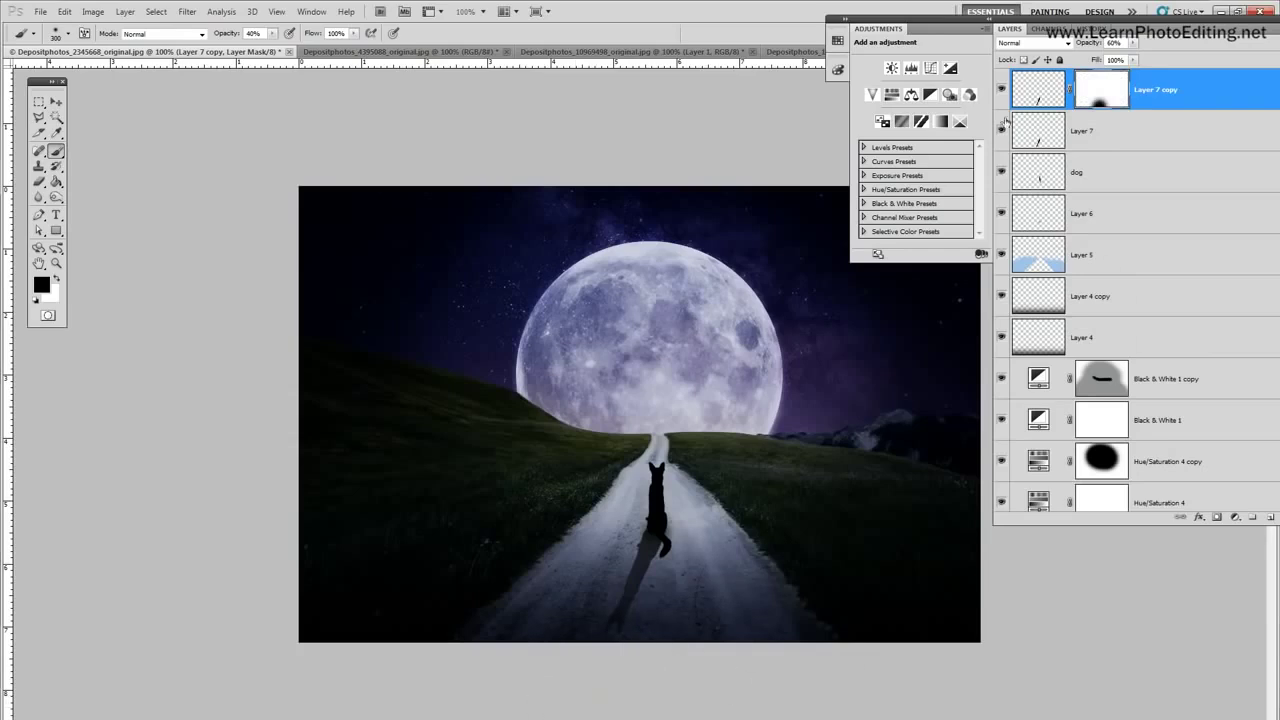
Step: Set the Layer 7 copy shadow's opacity to 70% and compare the image with the shadow and dog layers hidden and shown
click(1000, 90)
click(1000, 90)
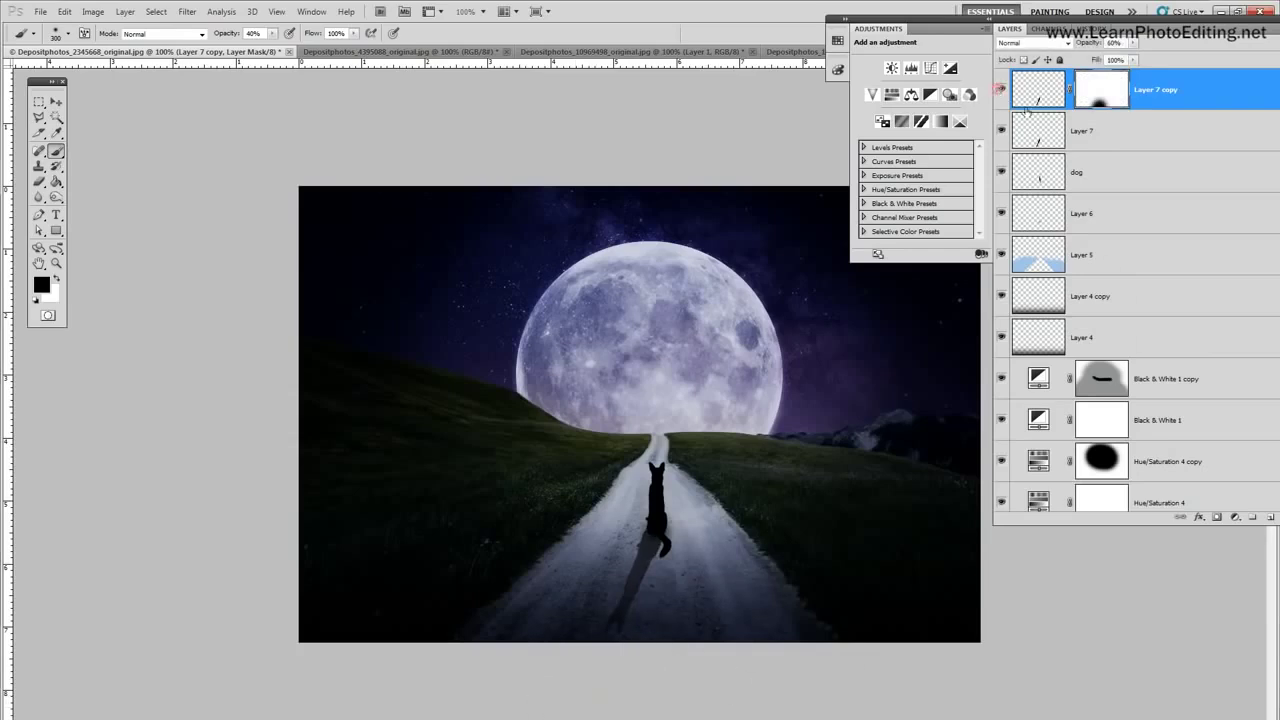
click(1112, 43)
text(75)
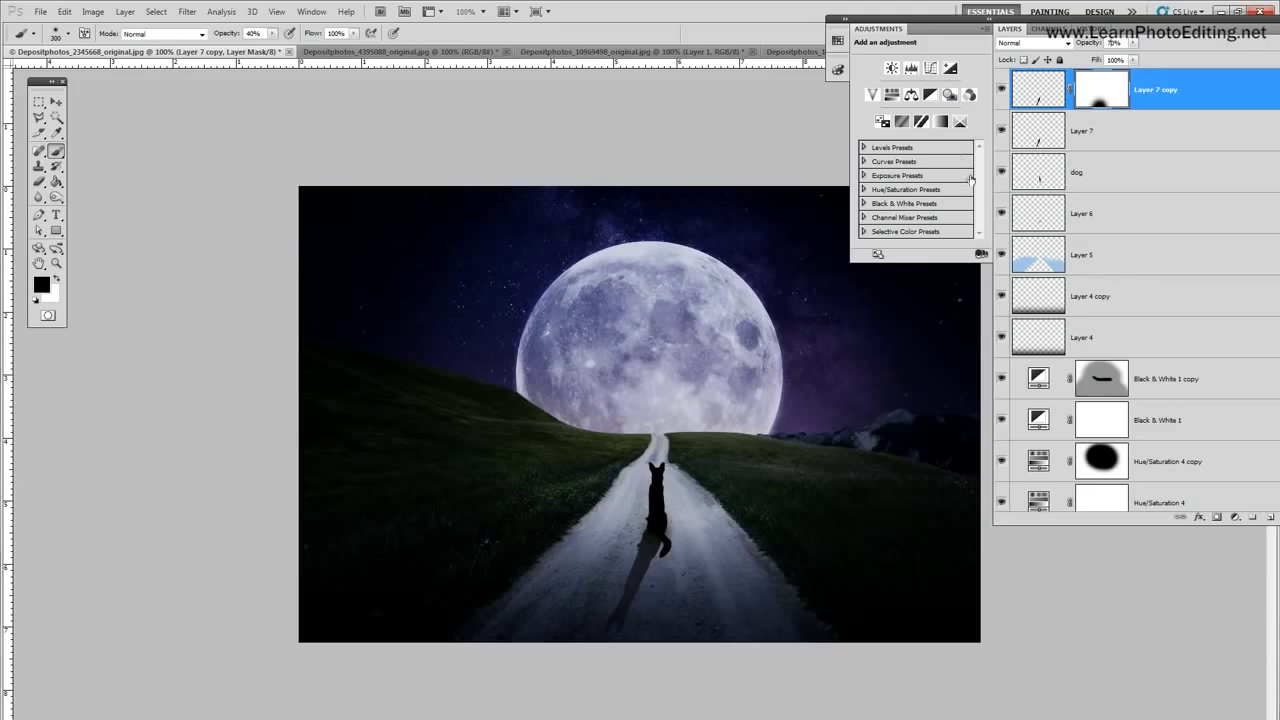
click(1001, 131)
click(1001, 131)
click(1002, 173)
click(1002, 174)
Step: Load the dog layer's outline as a selection and create a new layer placed directly below the dog layer
ctrl+click(1041, 177)
click(124, 11)
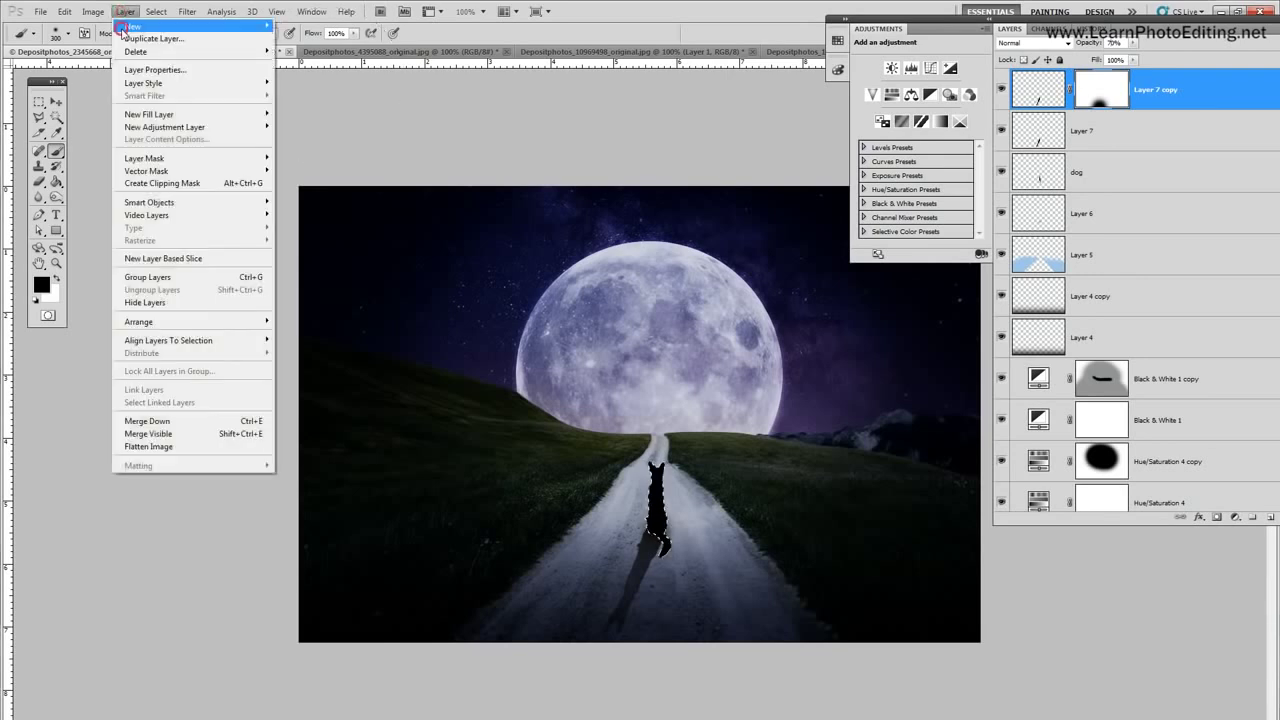
mouse_move(140, 24)
click(335, 25)
key(Return)
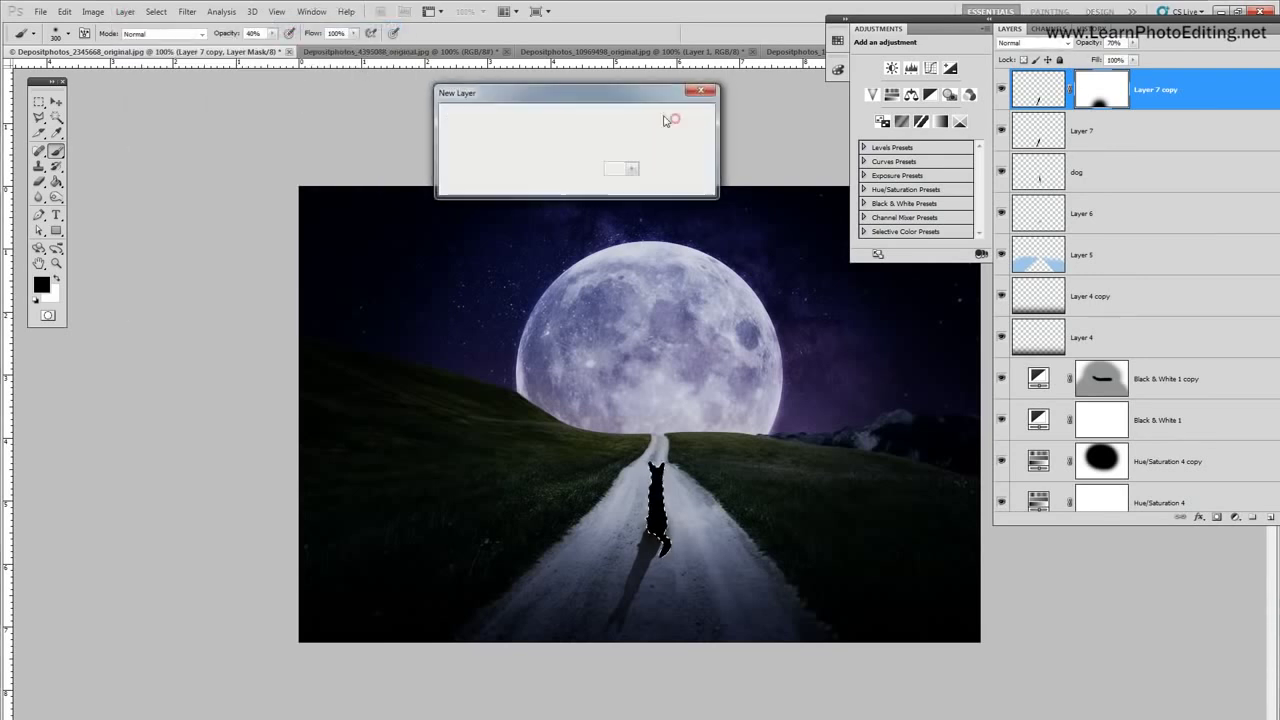
drag(1115, 92, 1113, 240)
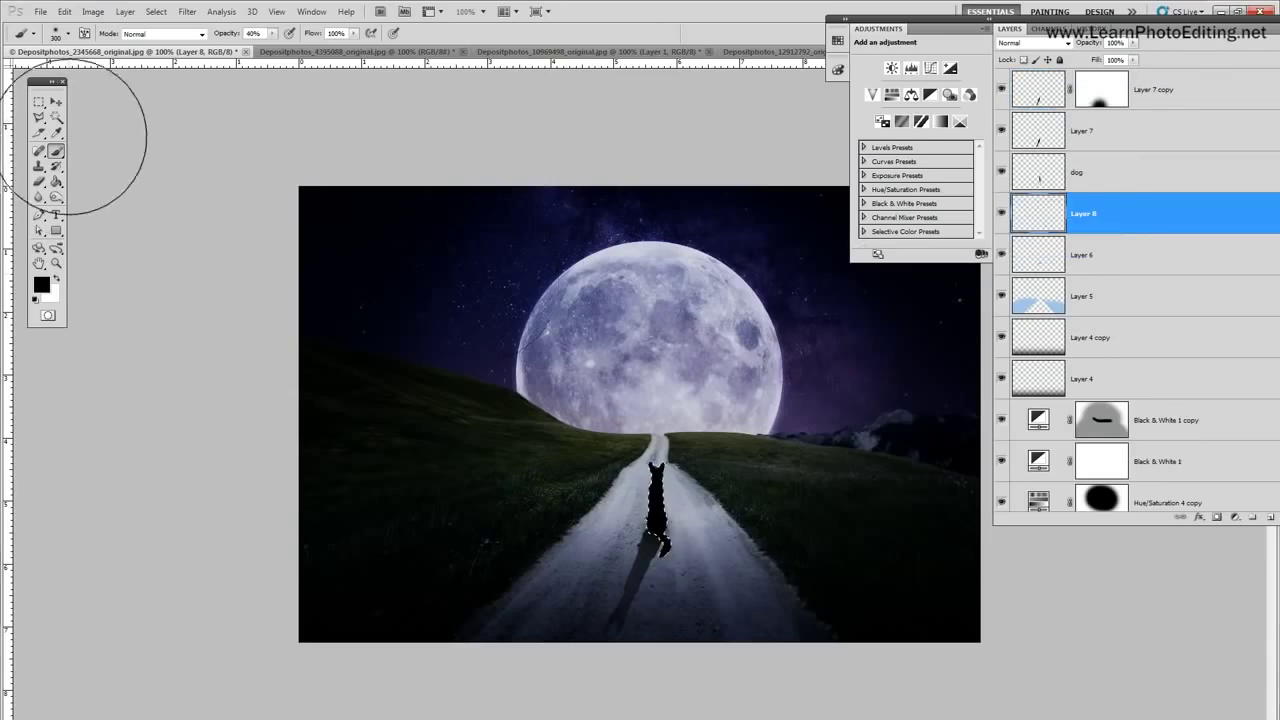
Step: Fill the dog-shaped selection on Layer 8 with white using the Paint Bucket, and deselect
click(56, 181)
click(63, 290)
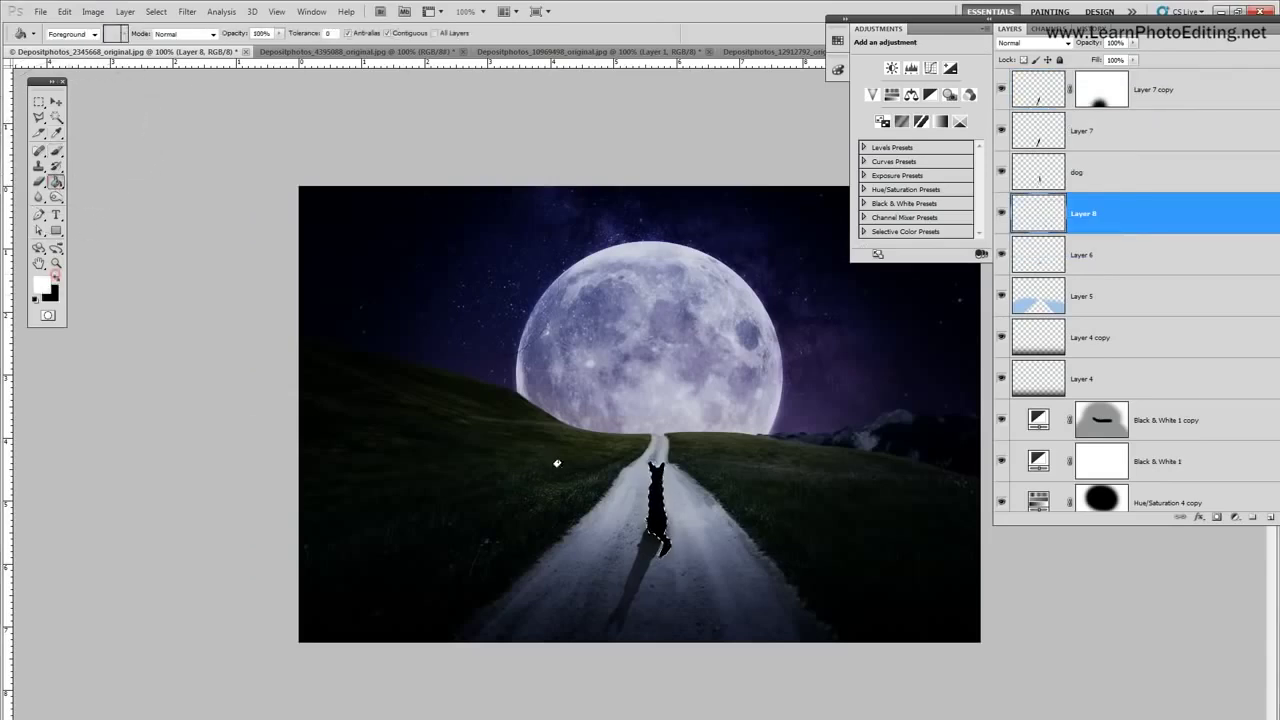
click(156, 11)
click(165, 40)
Step: Apply a 1-pixel Gaussian Blur to the white dog shape on Layer 8 and compare with the layer hidden
click(186, 12)
mouse_move(250, 211)
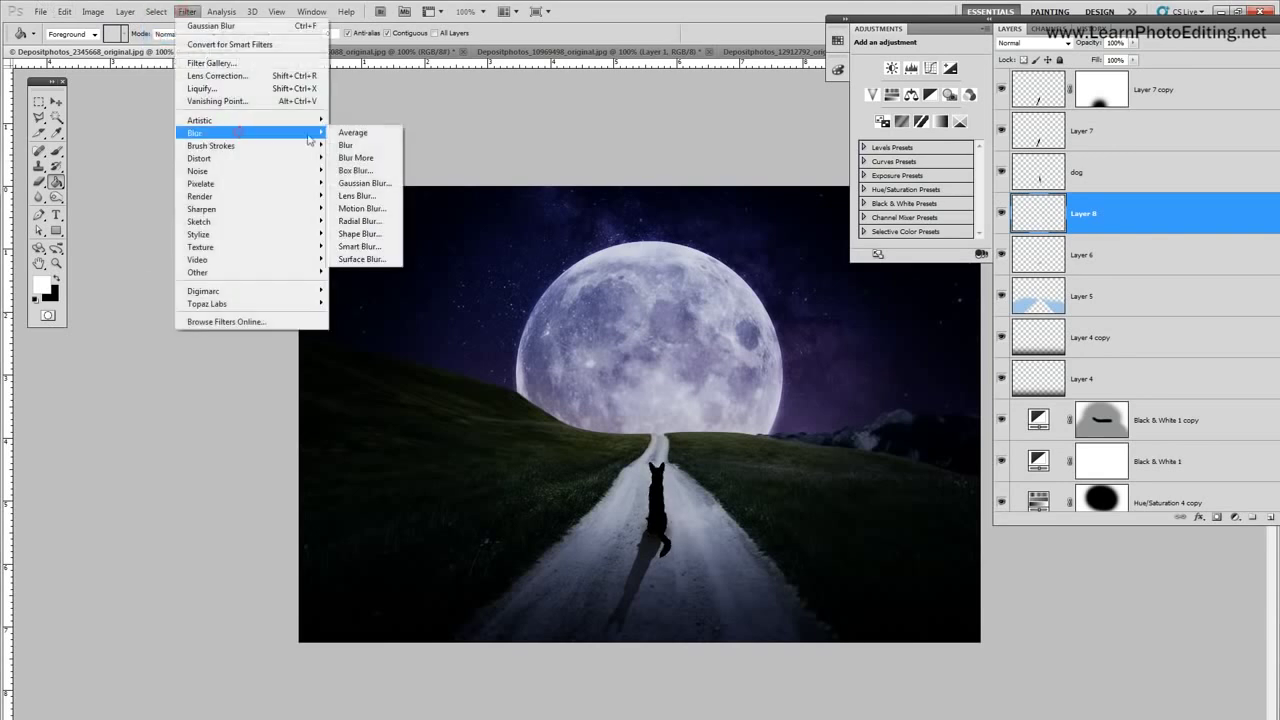
click(363, 181)
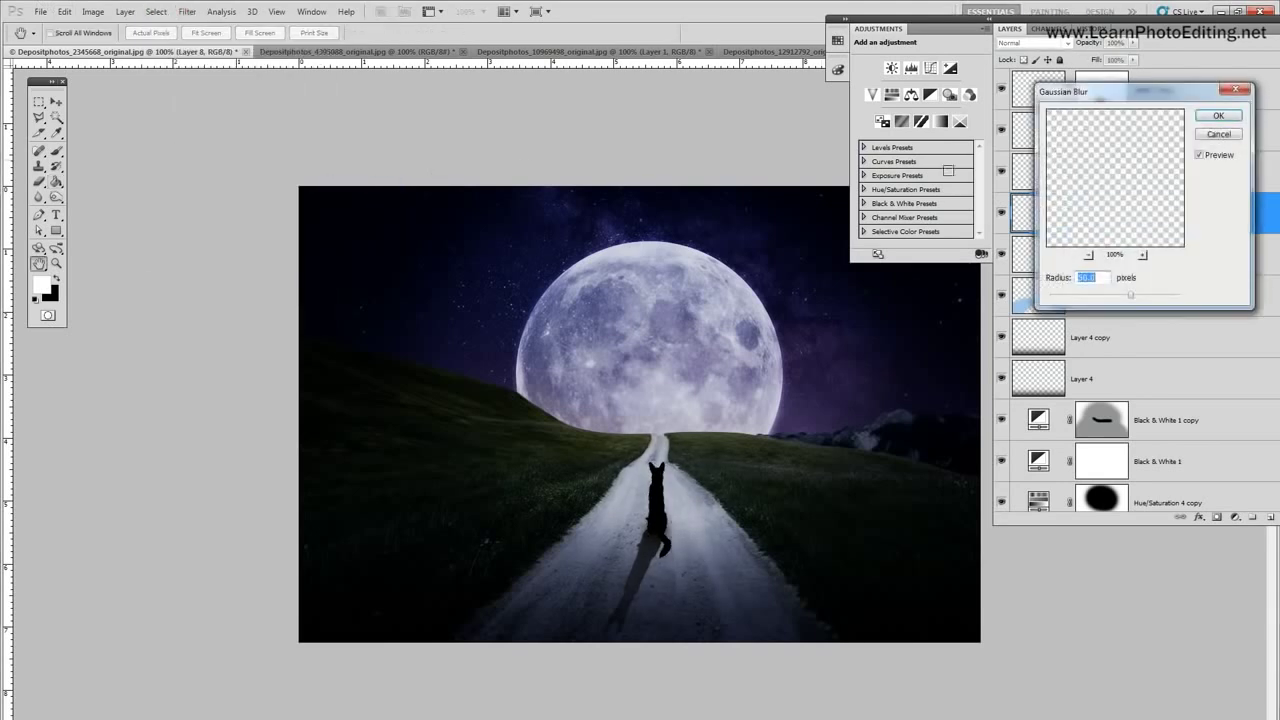
text(1)
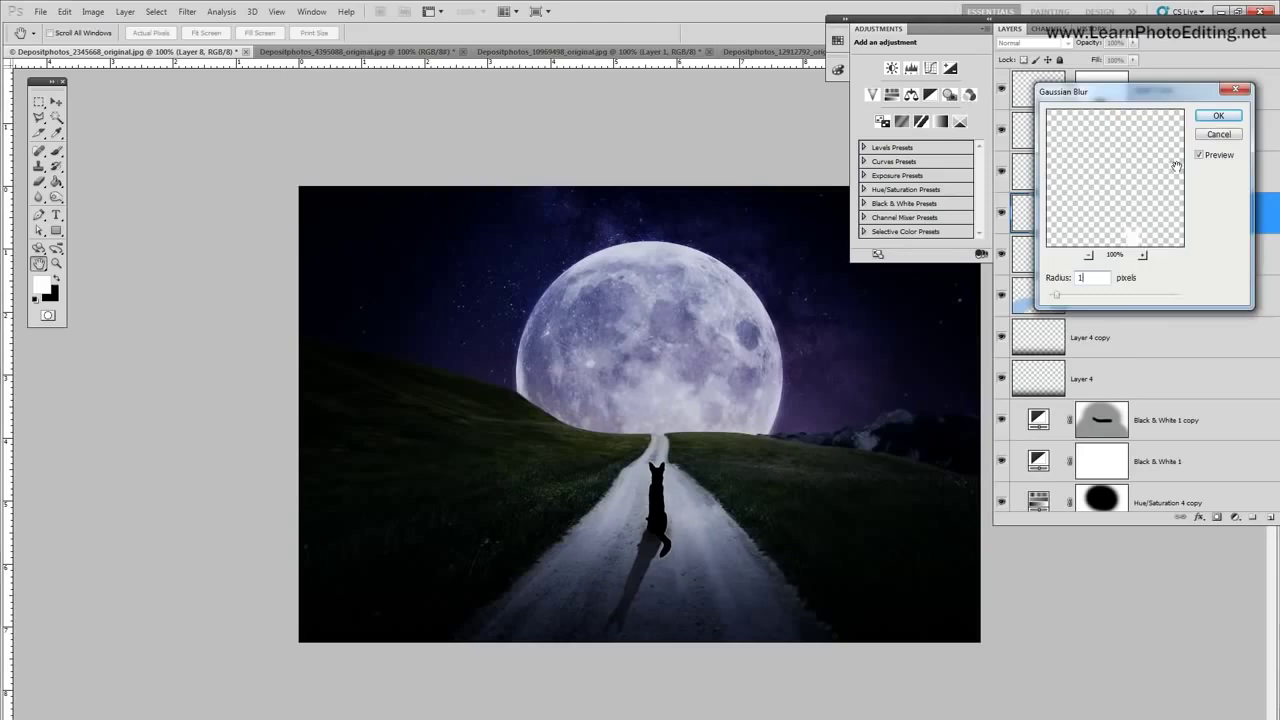
click(1216, 116)
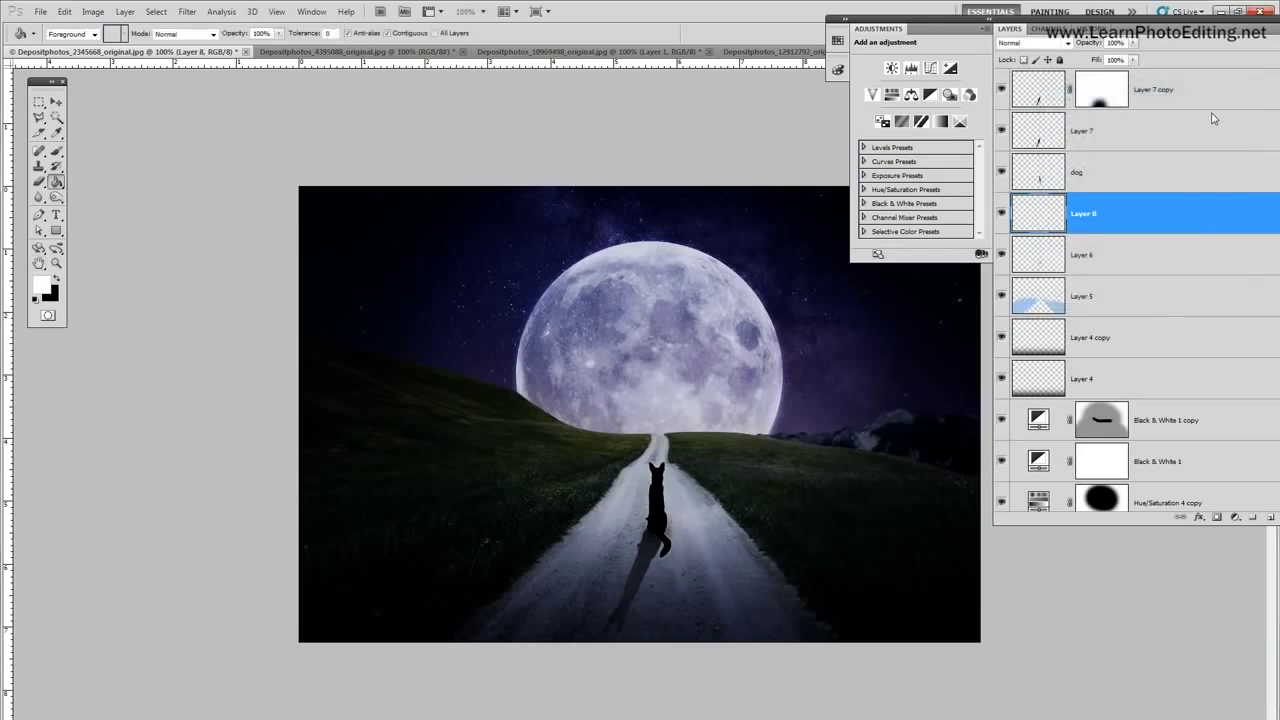
click(1002, 213)
click(1002, 213)
Step: Add a mask to Layer 8 and paint black around the dog's tail with a soft 20 px brush at 100% opacity
click(1217, 517)
click(56, 151)
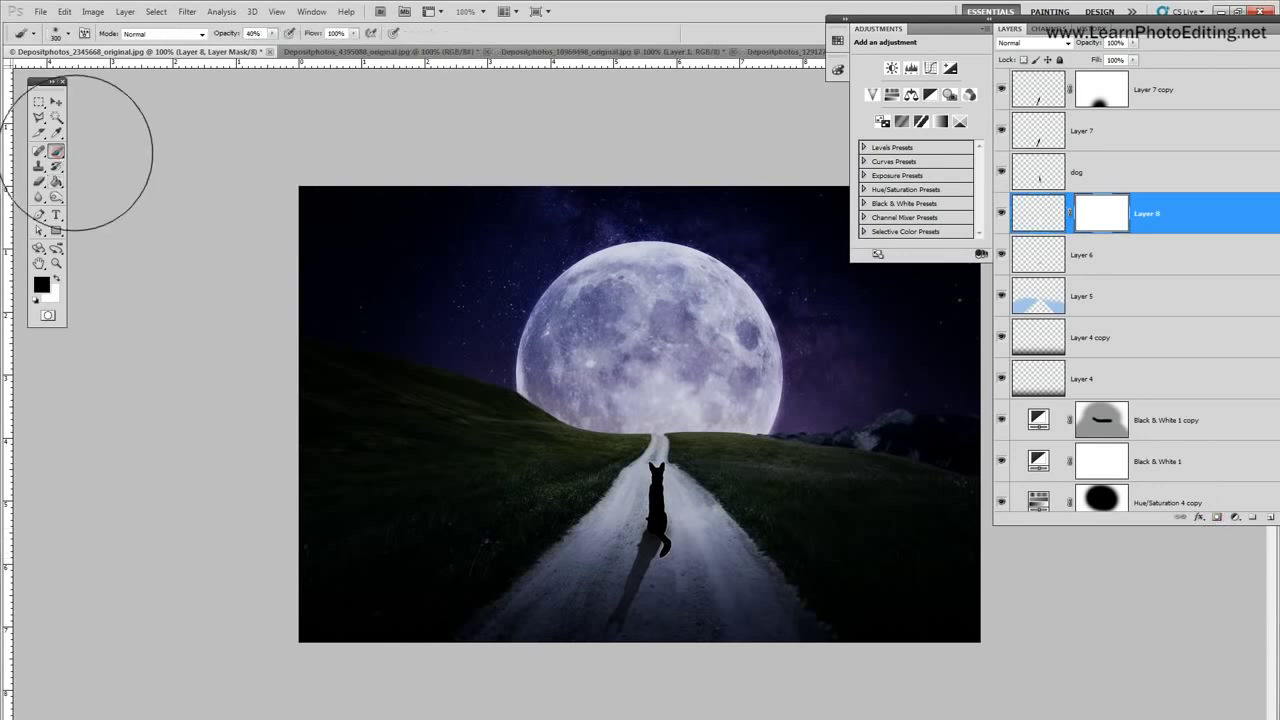
click(255, 33)
text(100)
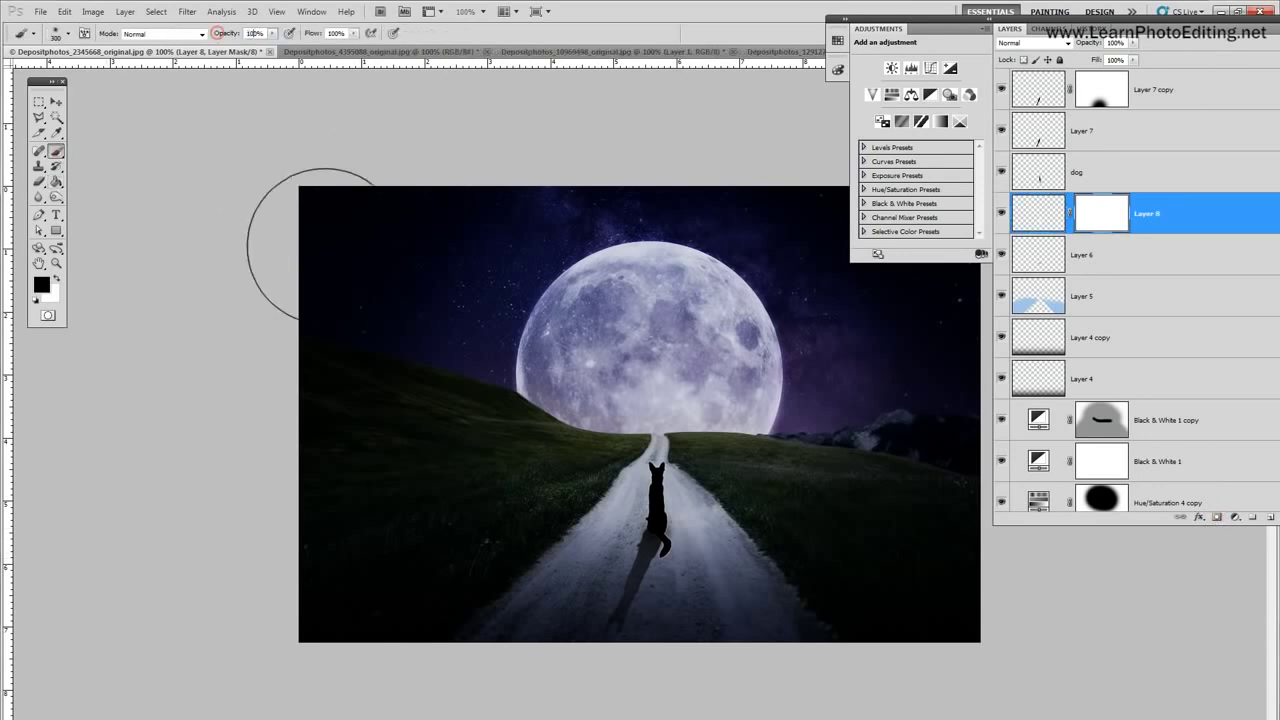
click(68, 33)
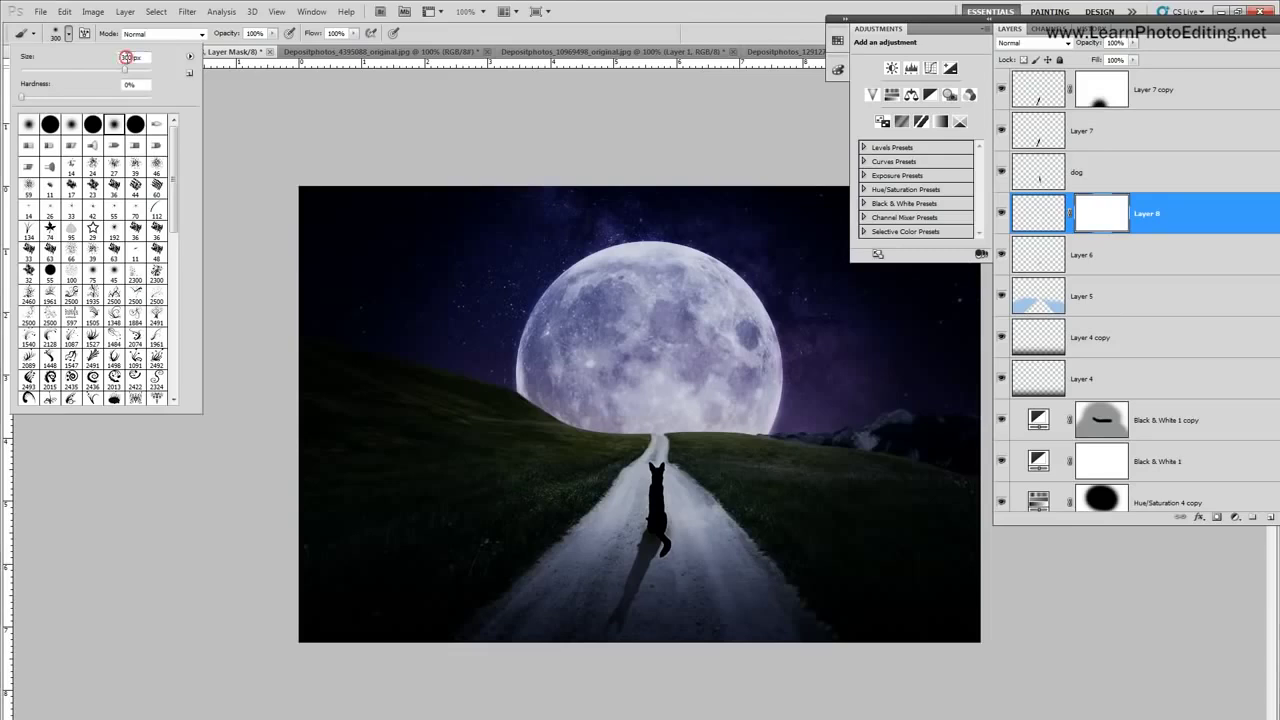
double_click(126, 57)
text(200)
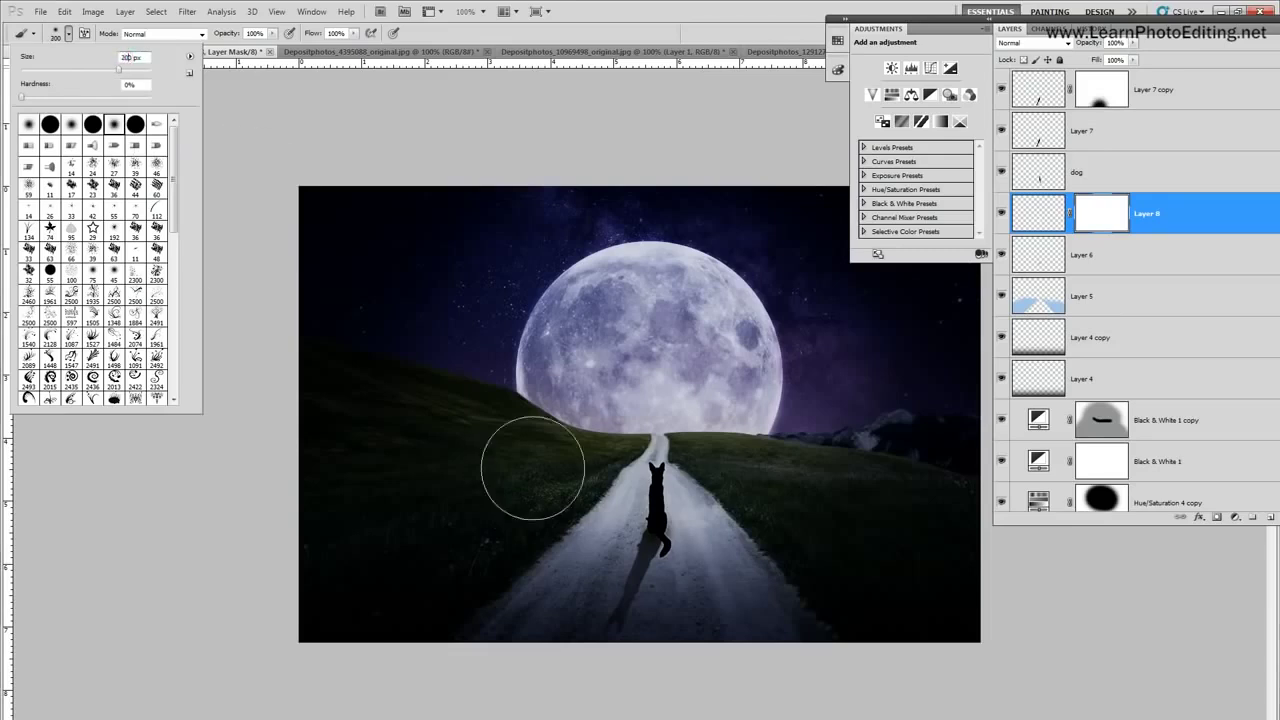
key(Return)
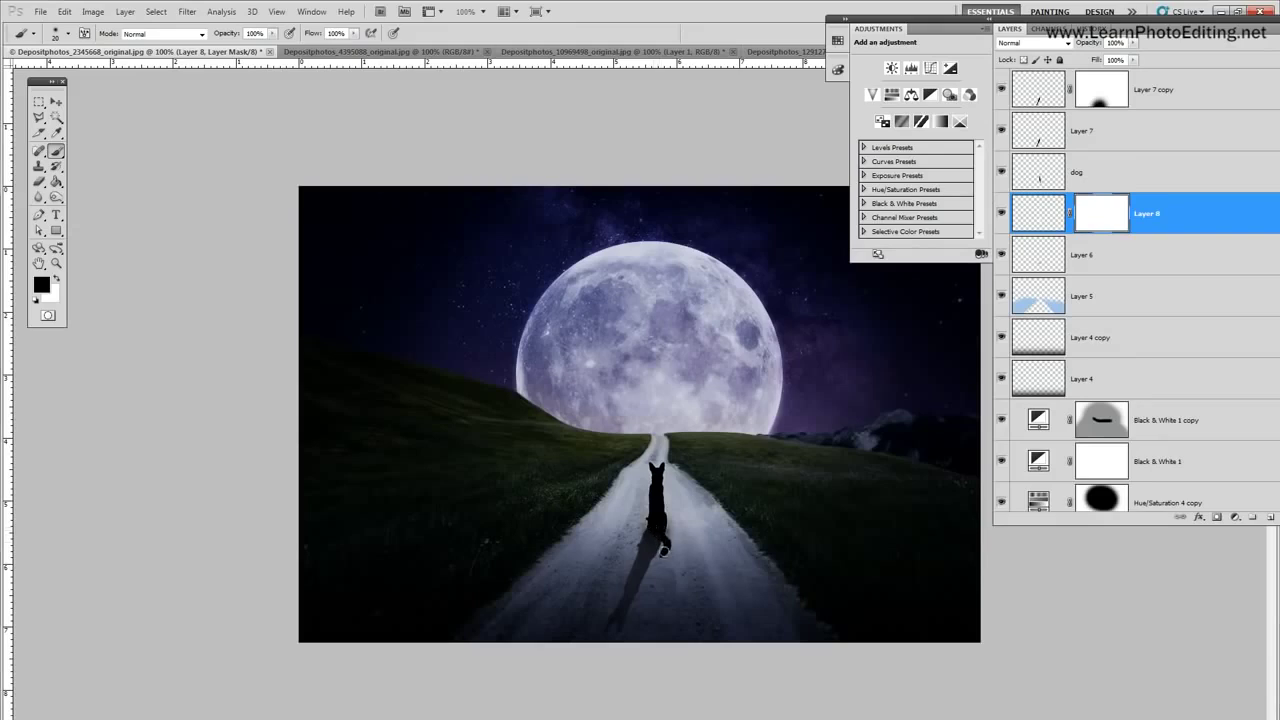
click(661, 536)
Step: Adjust the opacity of the Layer 8 glow and check its effect by toggling the layer's visibility
click(1041, 200)
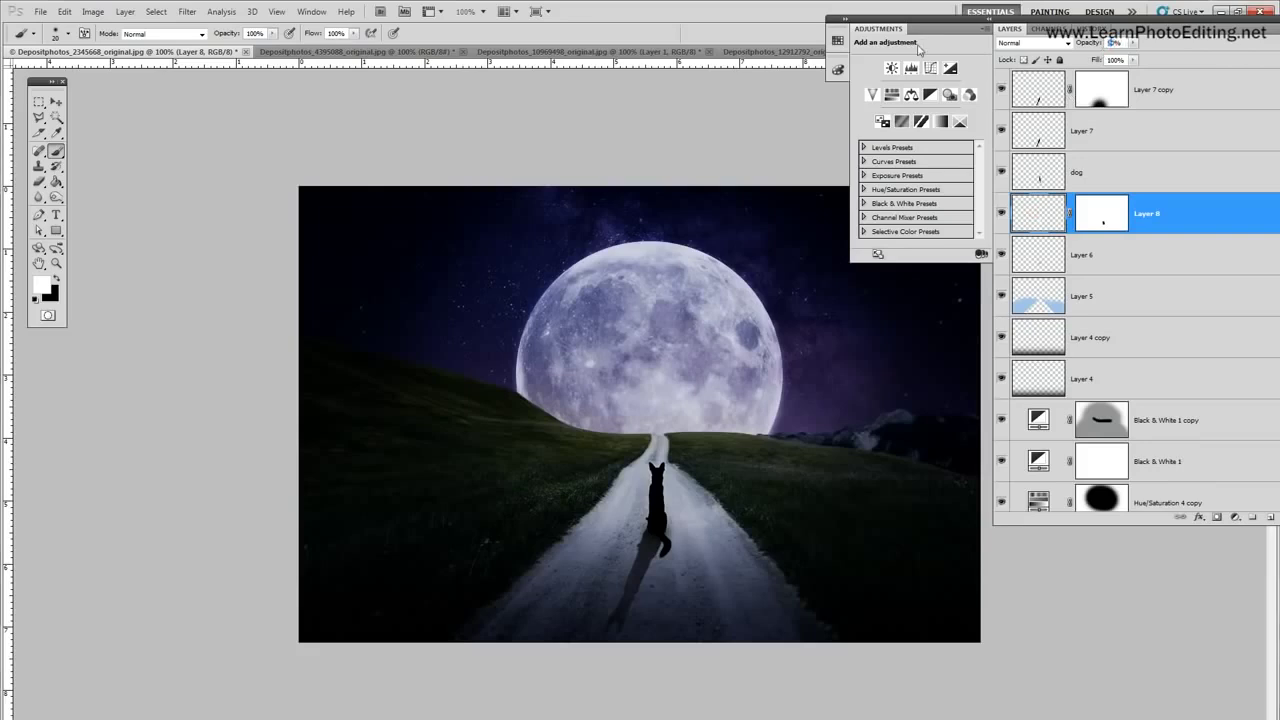
drag(1085, 43, 1112, 45)
click(1001, 215)
Step: Load the dog layer's outline as a selection and create a new layer named "dog color" above the dog layer
click(1077, 178)
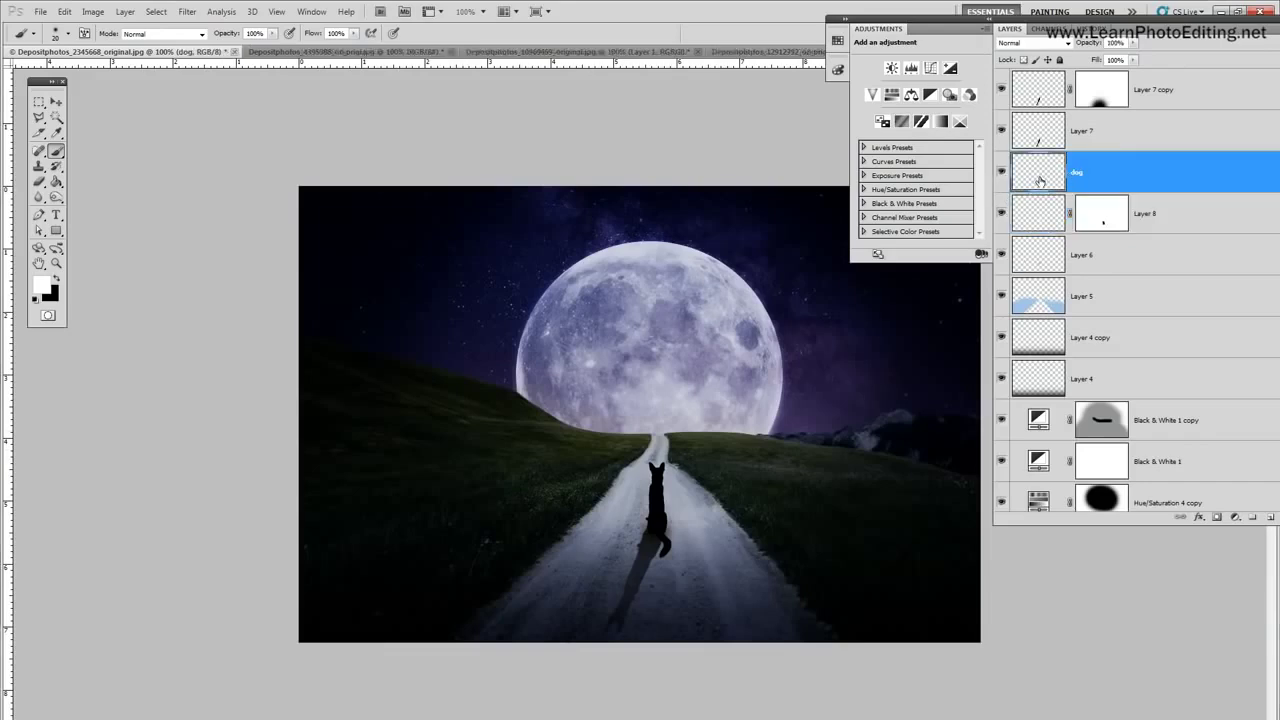
ctrl+click(1040, 178)
click(125, 11)
mouse_move(150, 19)
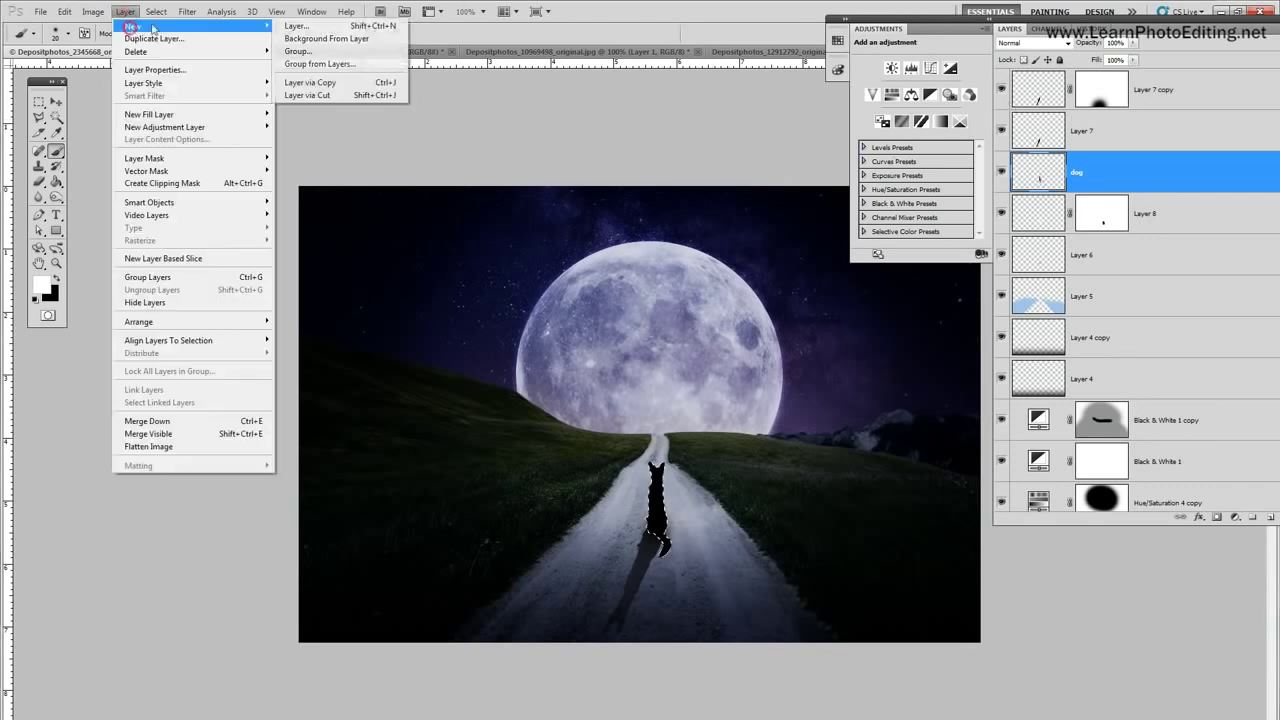
click(320, 28)
click(677, 117)
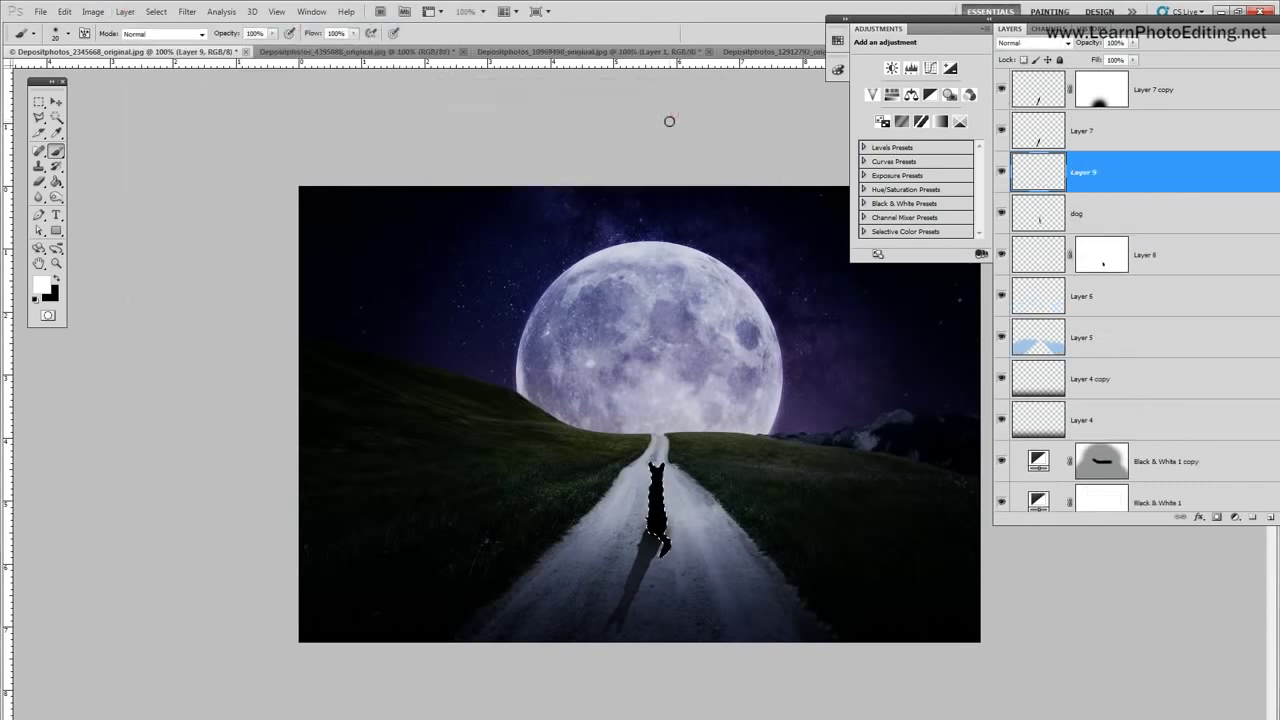
double_click(1080, 173)
key(BackSpace)
text(dog color)
key(Return)
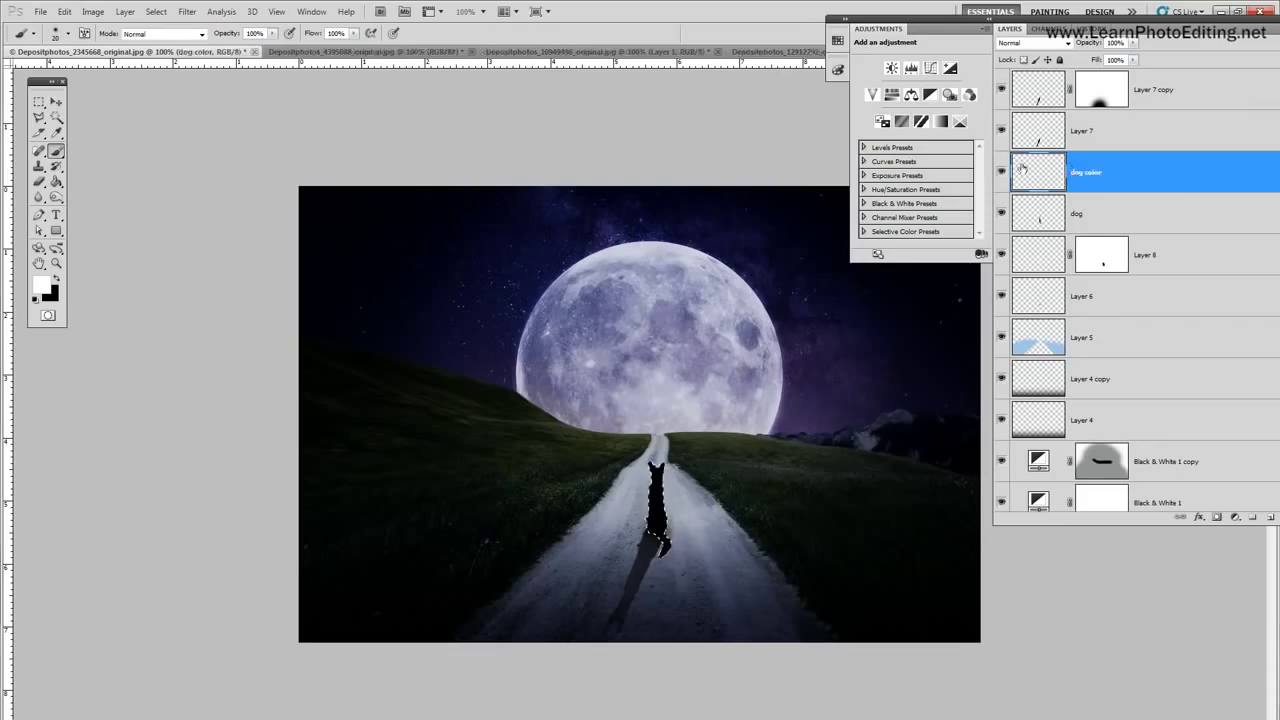
Step: Fill the dog shape on the dog color layer with #bfa26c, deselect, and move the layer to the top of the stack
click(56, 182)
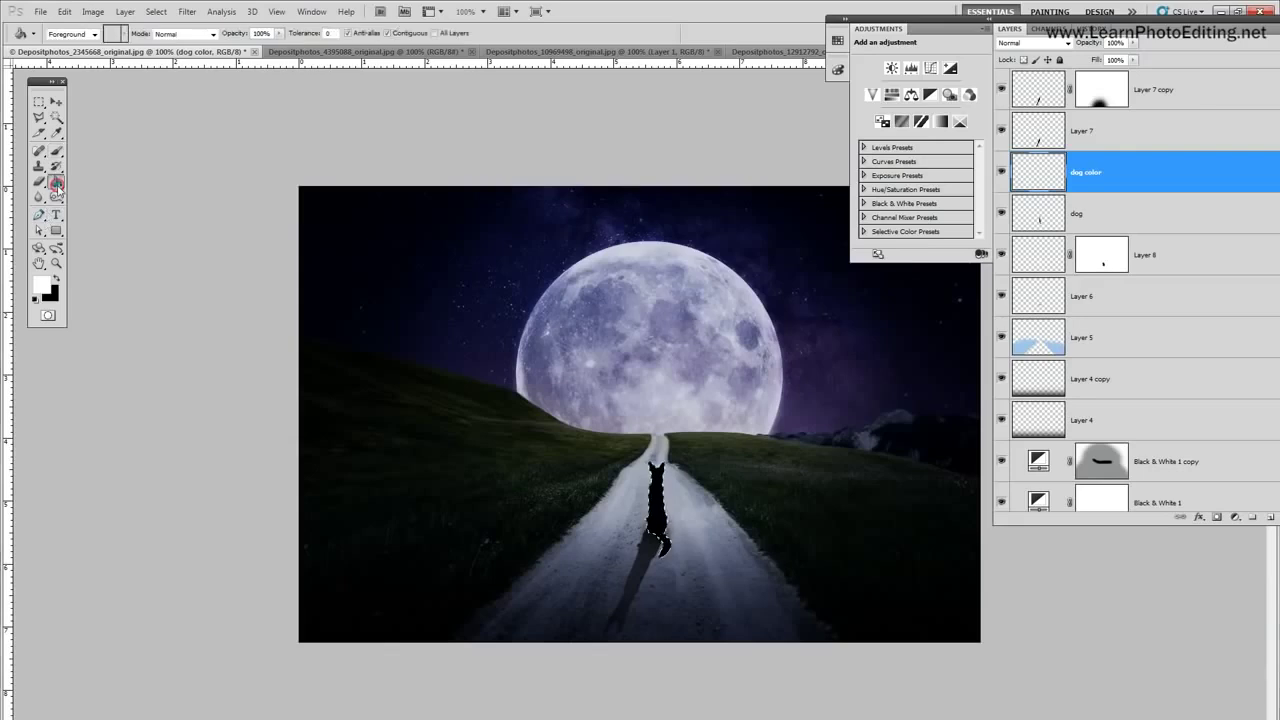
click(41, 285)
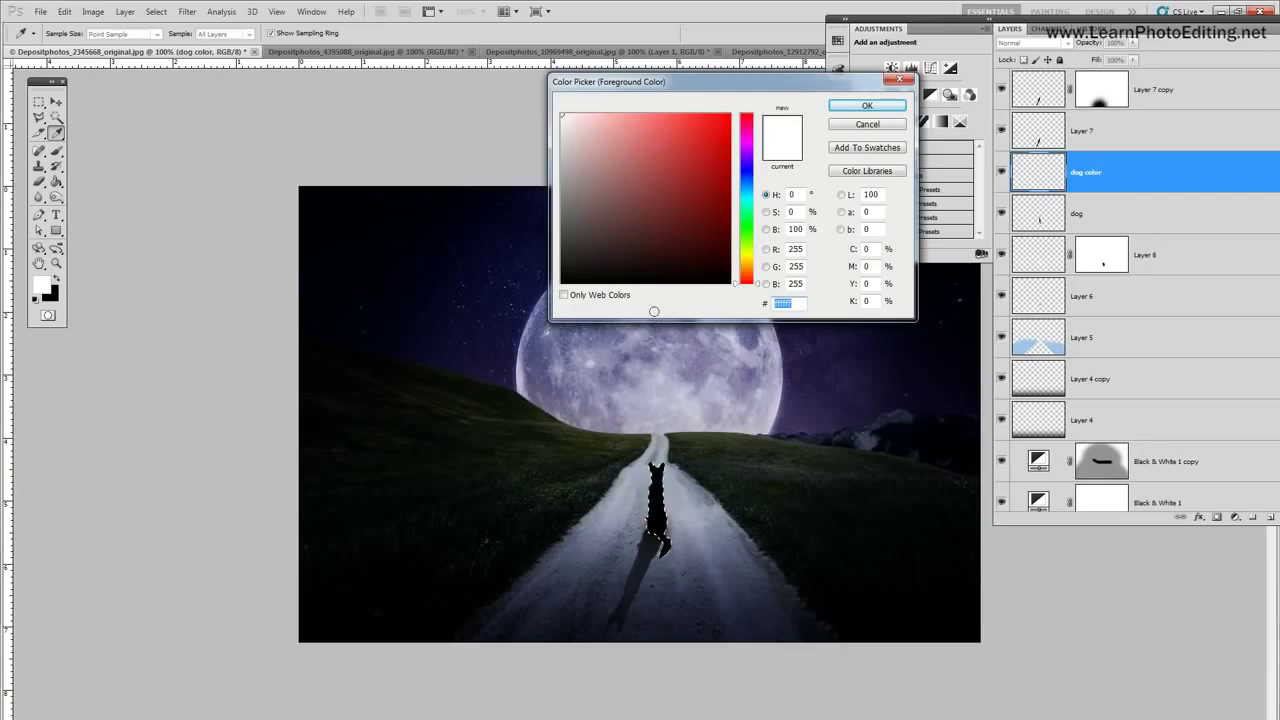
text(bf)
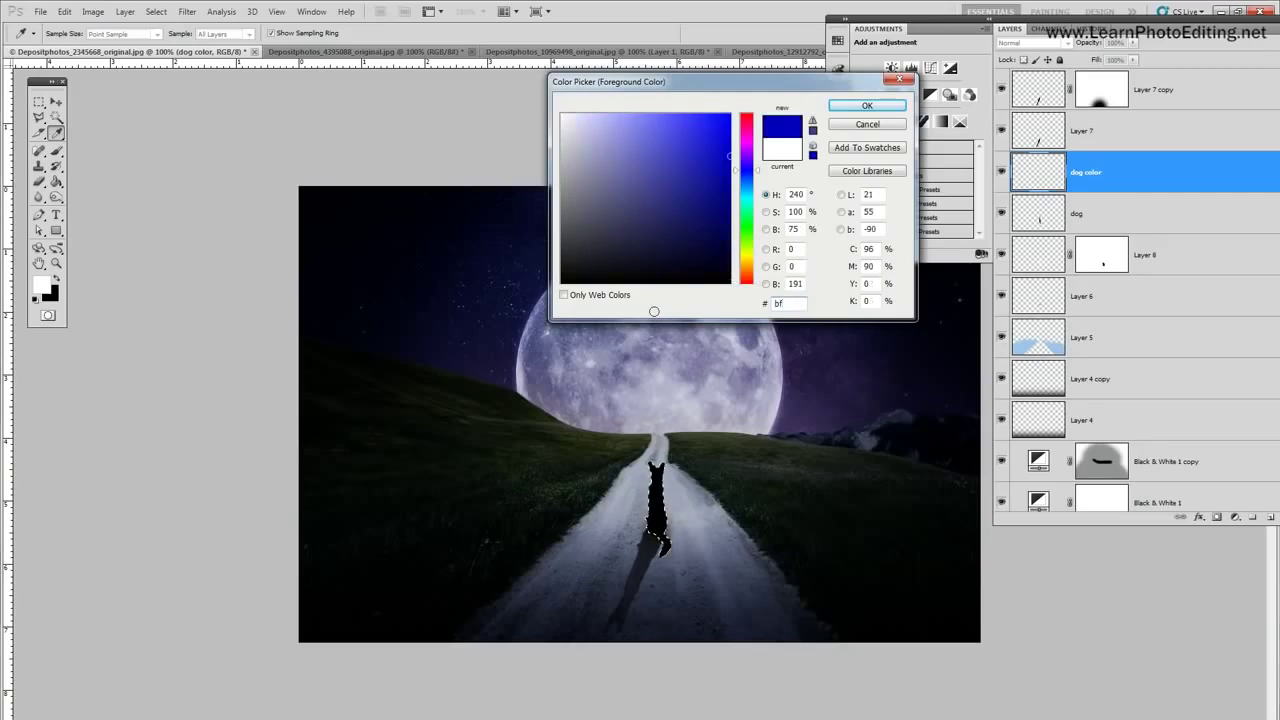
text(a)
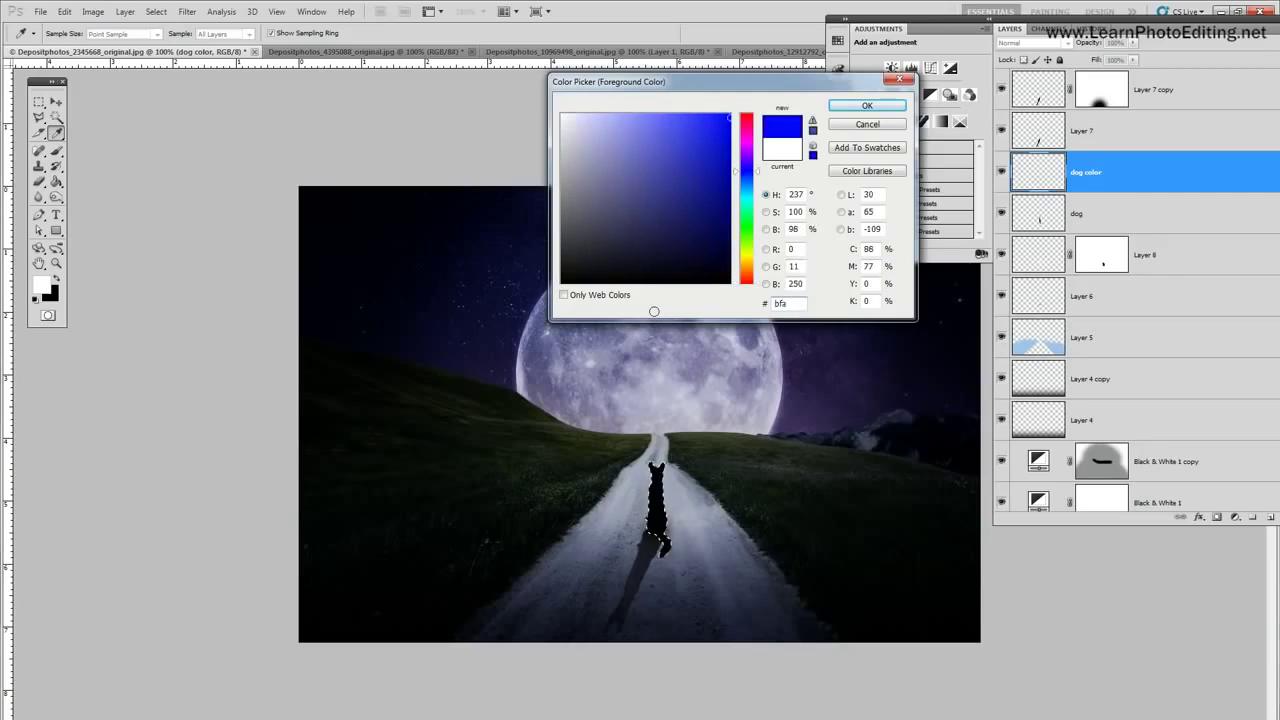
text(2)
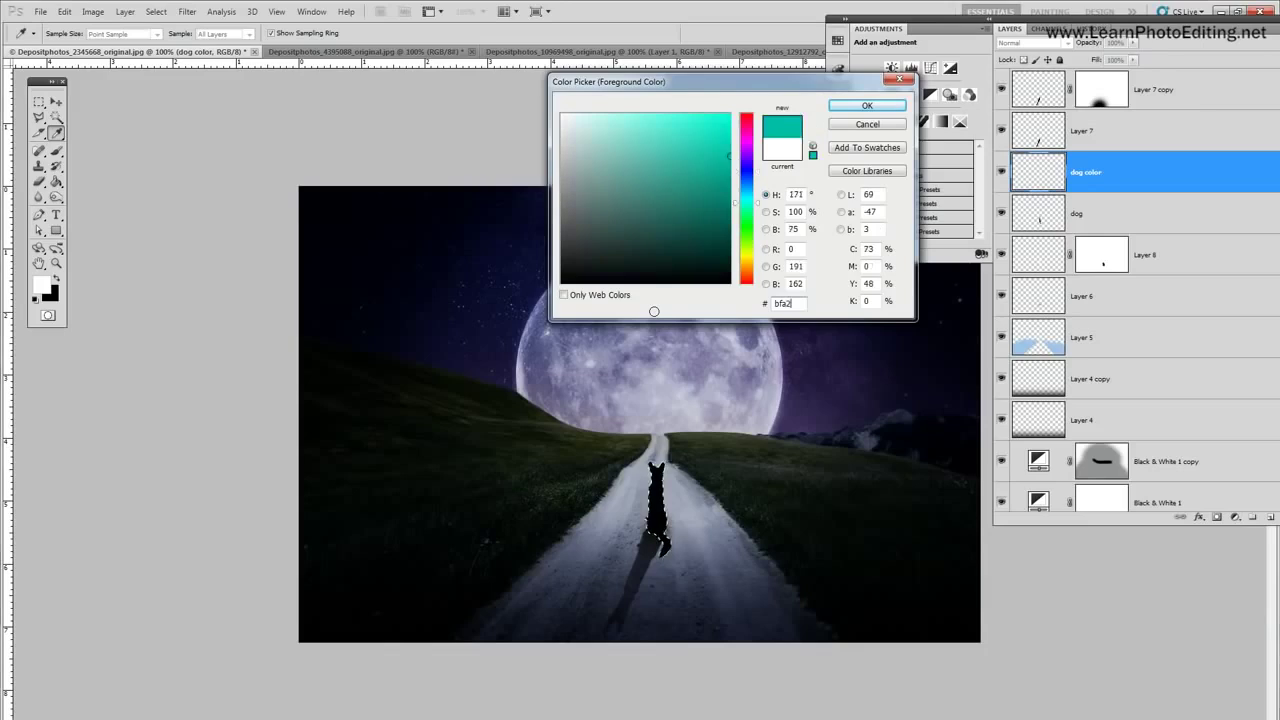
text(6d)
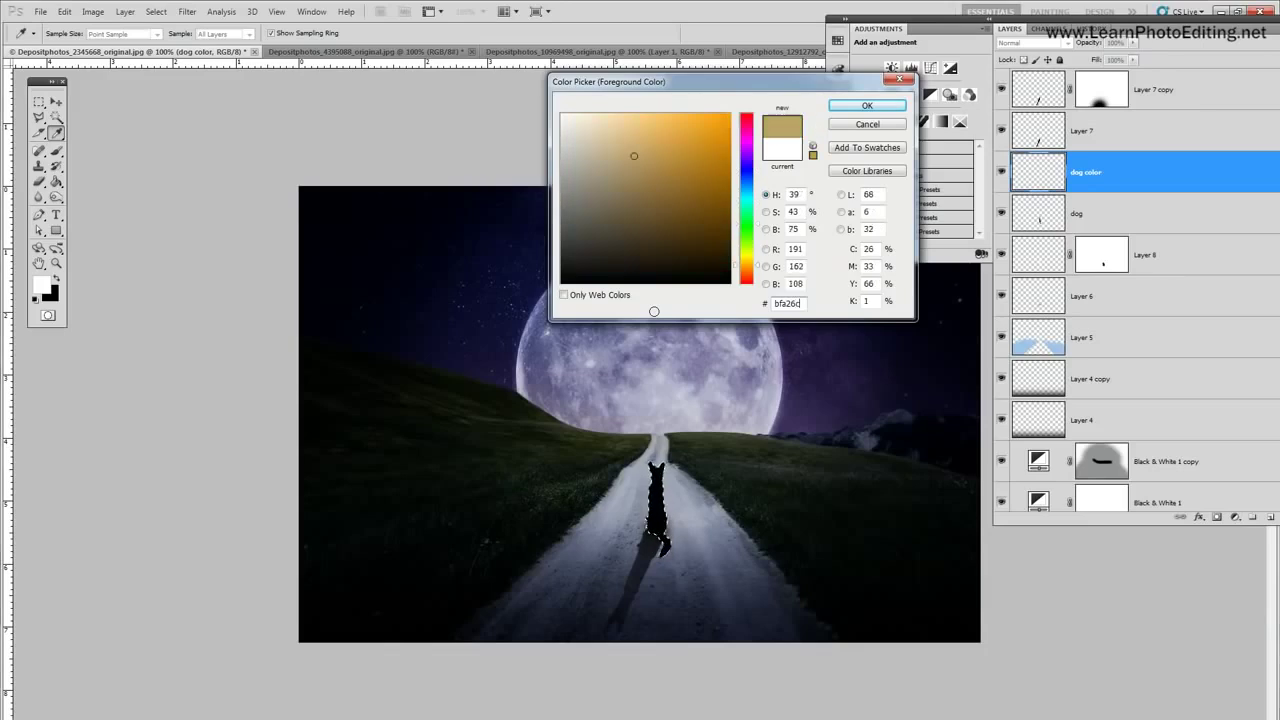
click(867, 105)
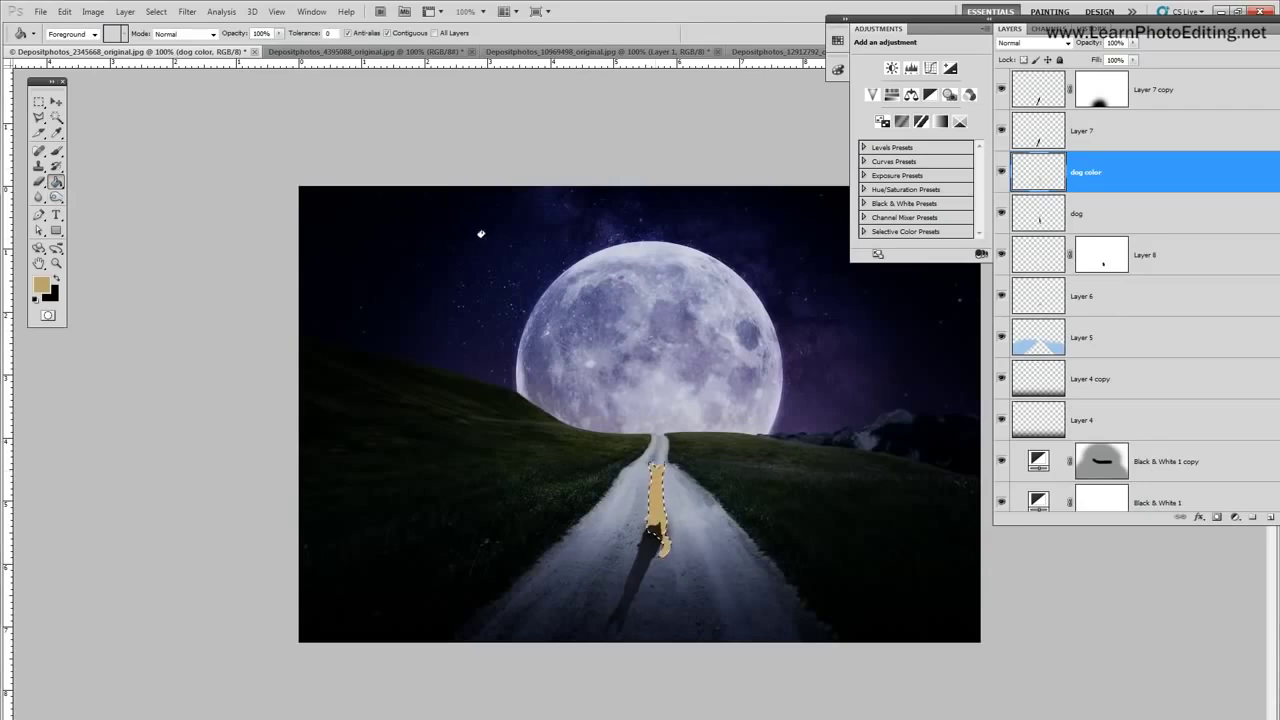
click(156, 11)
click(158, 39)
drag(1093, 137, 1104, 90)
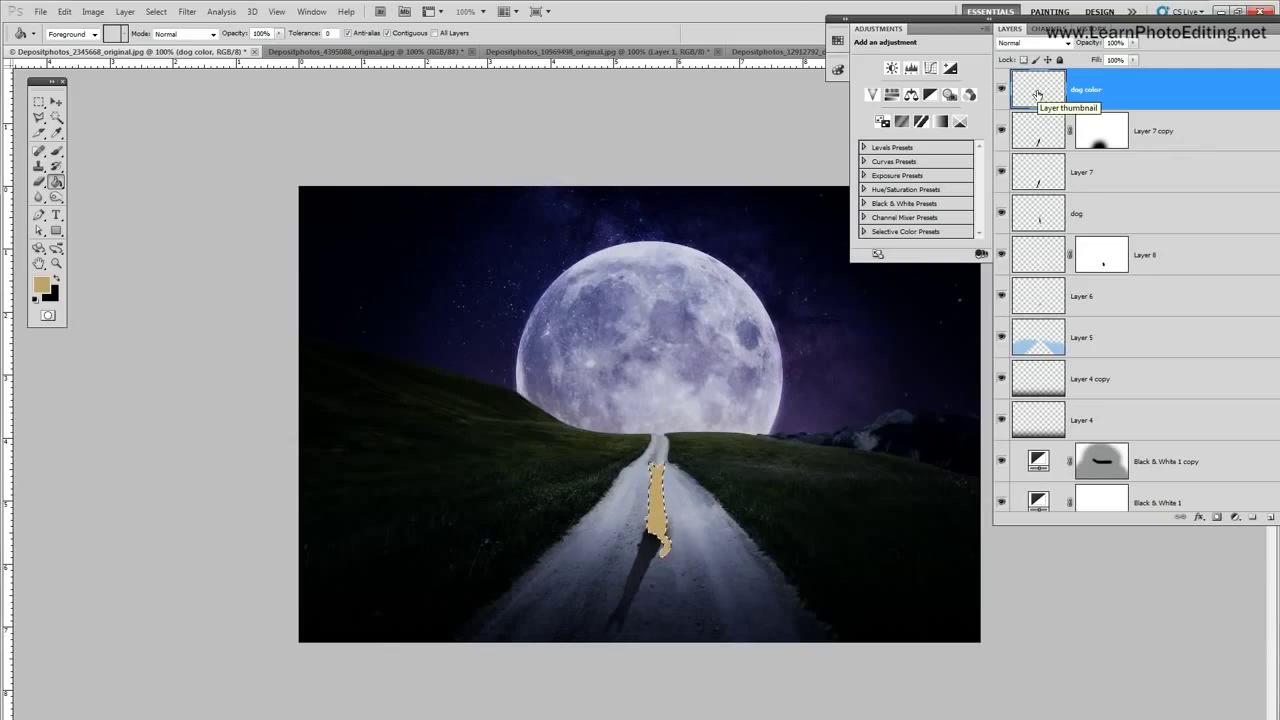
Step: Contract the dog-shaped selection by 3 pixels, delete the tan fill inside it and deselect, leaving only a thin outline
click(158, 12)
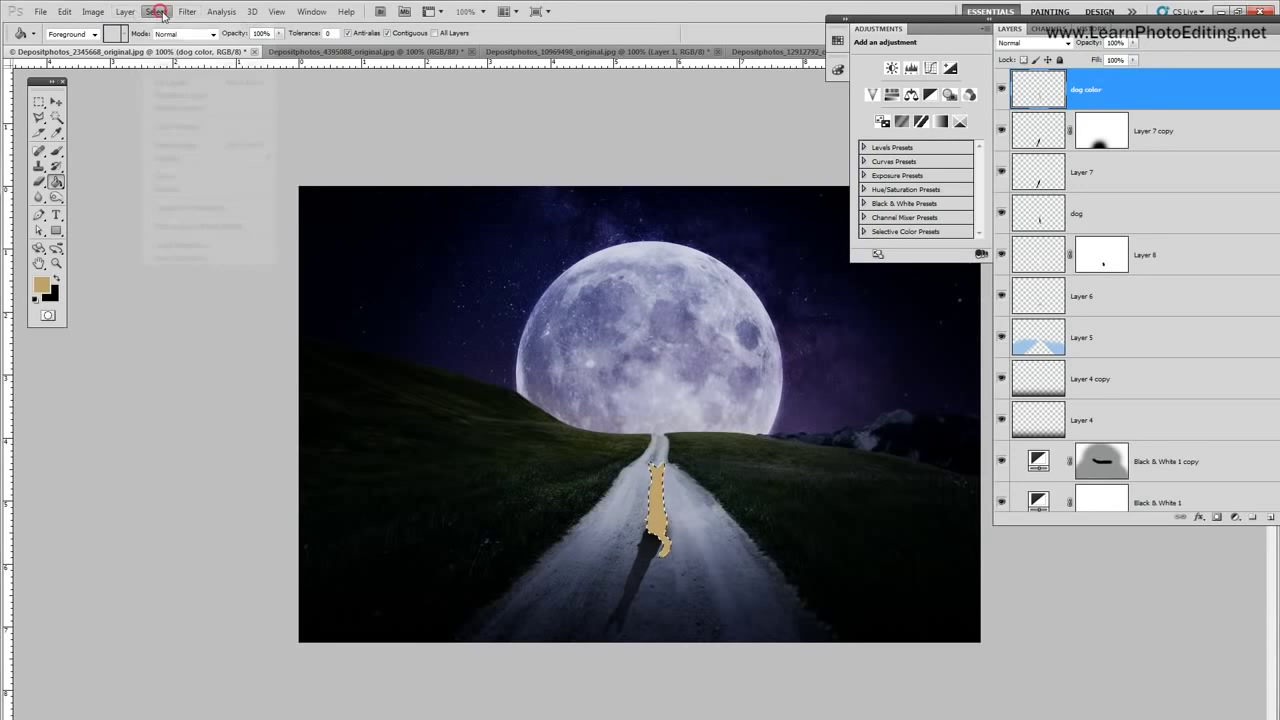
mouse_move(208, 158)
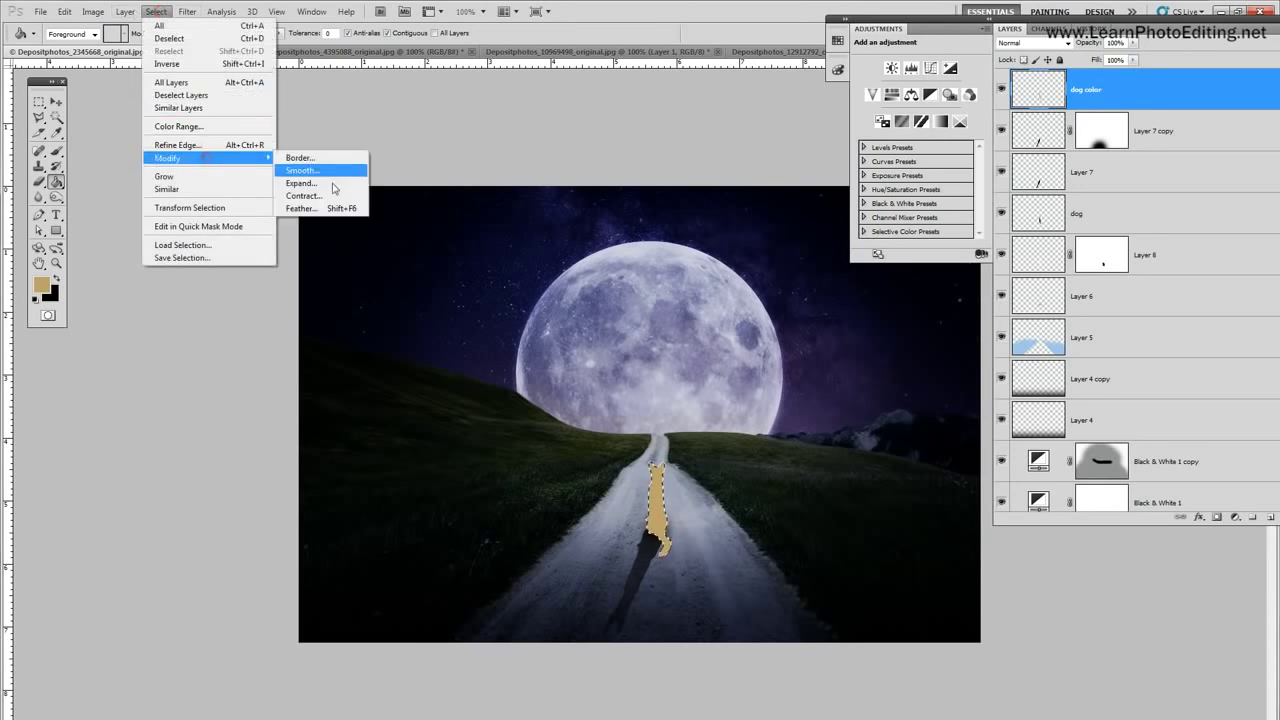
click(306, 195)
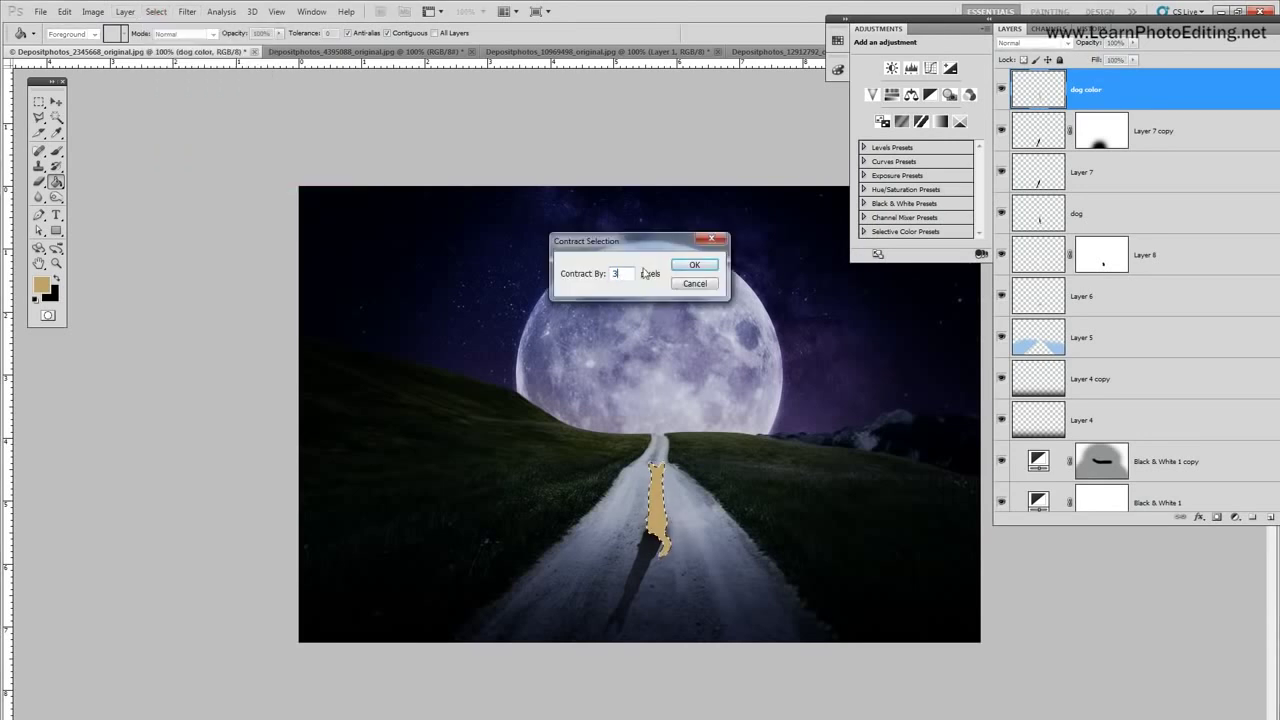
click(694, 264)
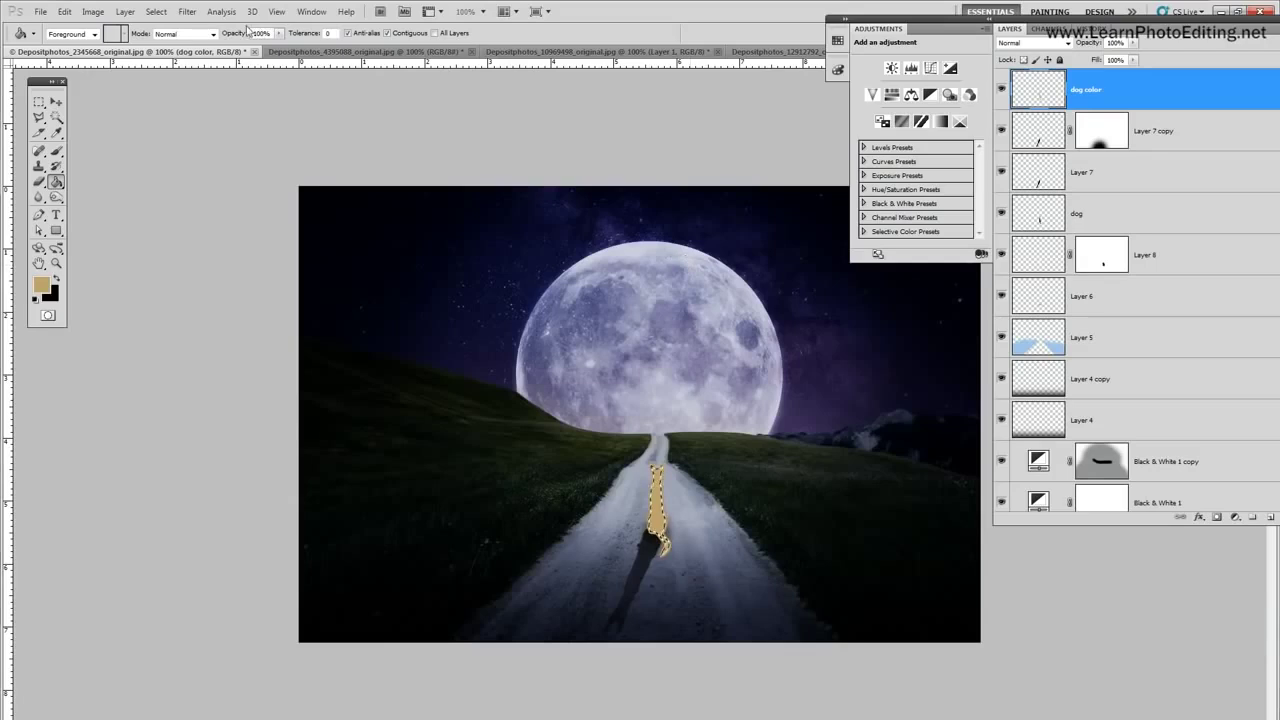
key(Delete)
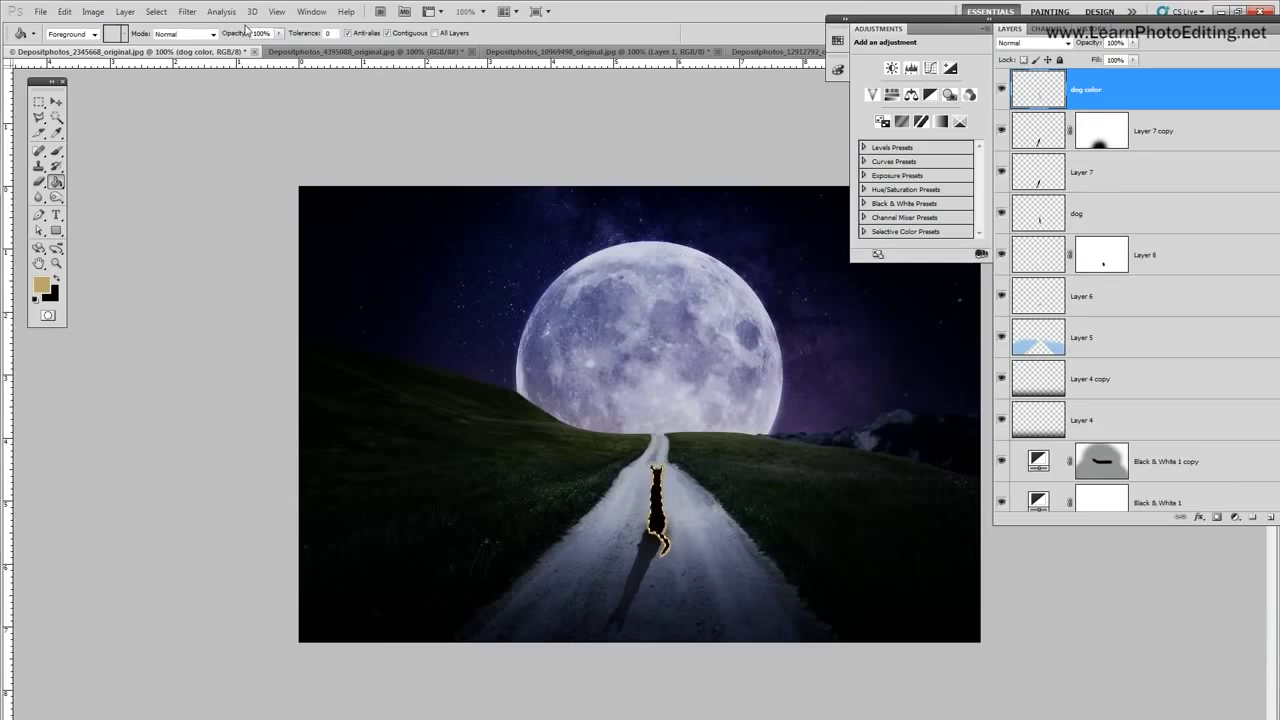
click(156, 11)
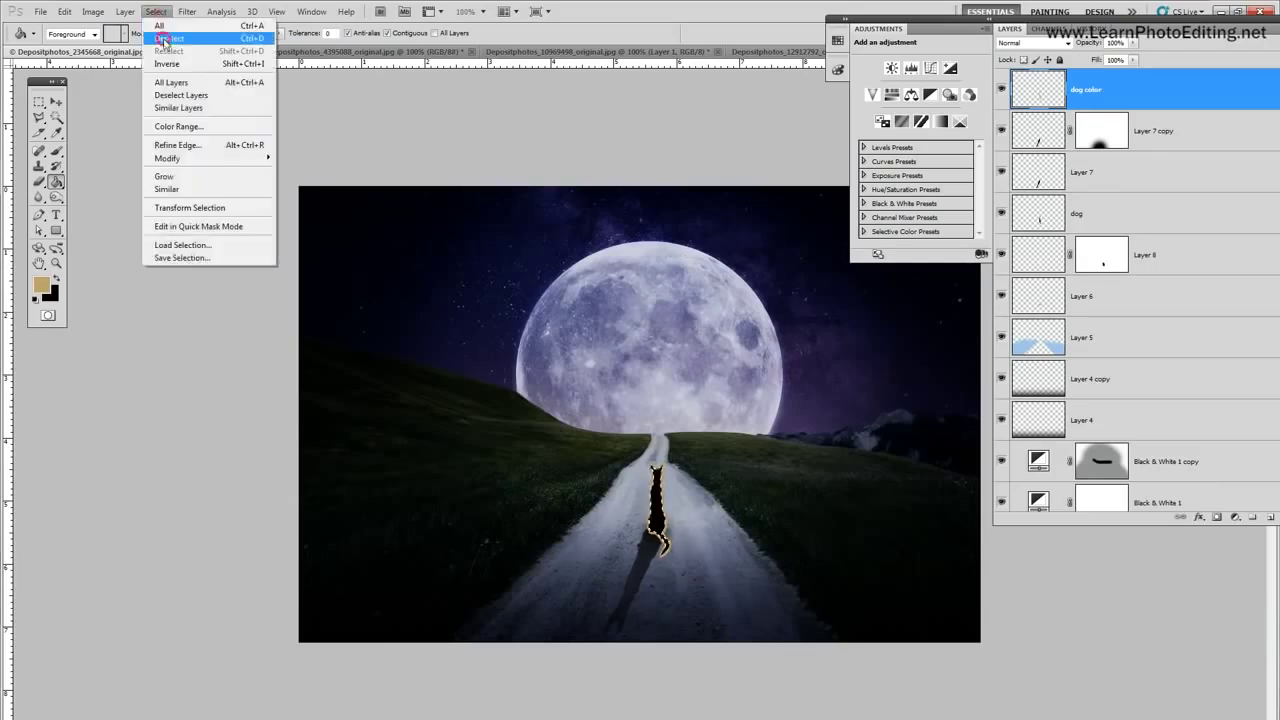
click(163, 38)
Step: Soften the thin dog outline on the dog color layer with a 2-pixel Gaussian Blur
click(187, 11)
mouse_move(228, 133)
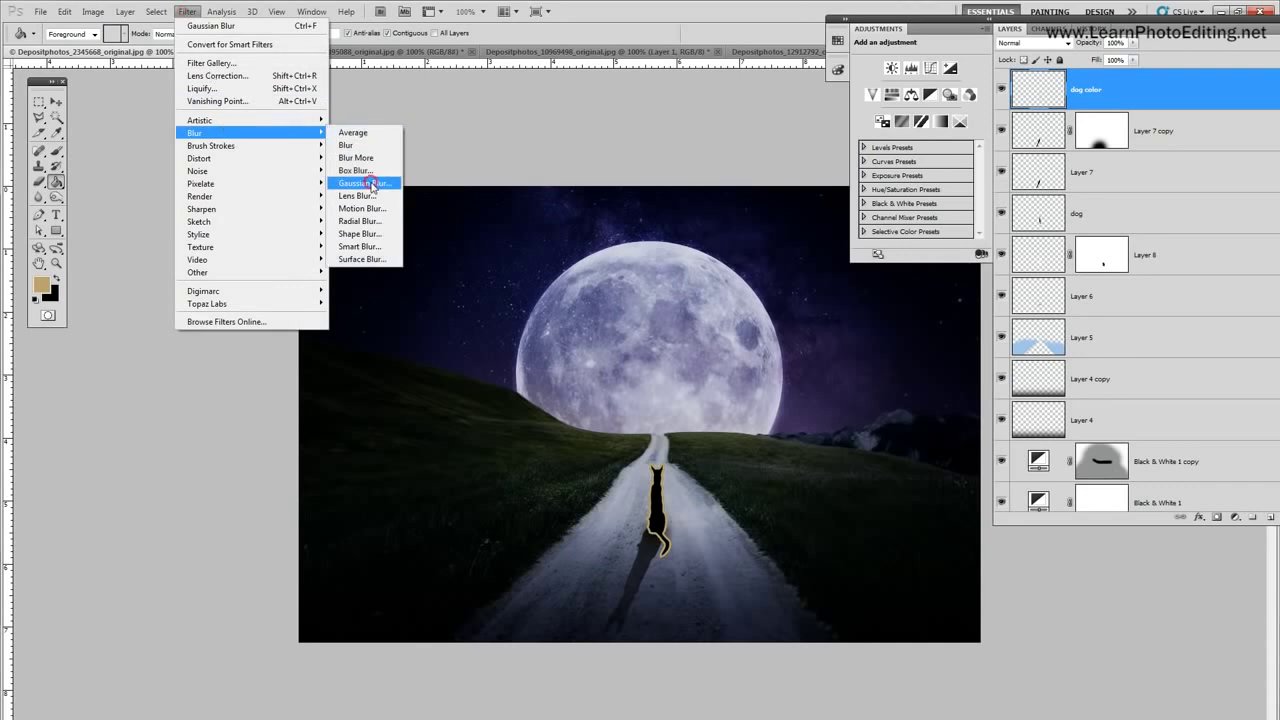
click(366, 183)
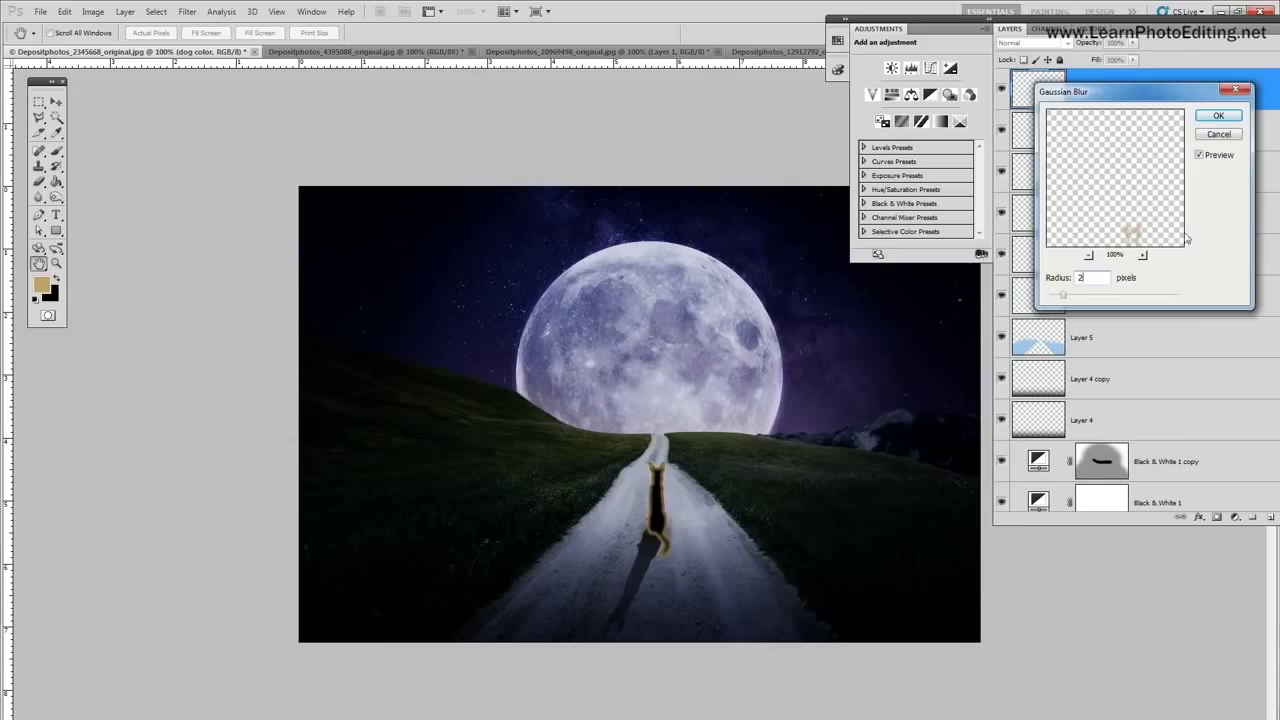
click(1218, 116)
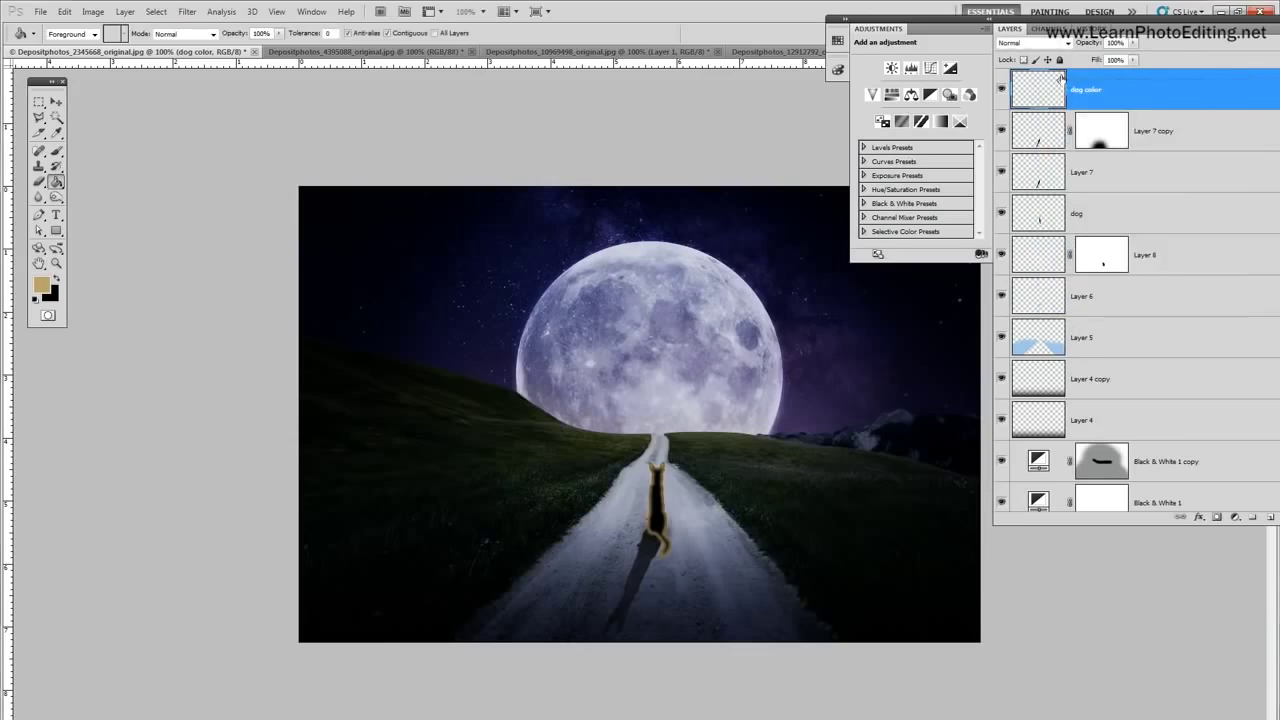
Step: Lower the dog color layer's opacity to 30%
click(1113, 43)
text(20)
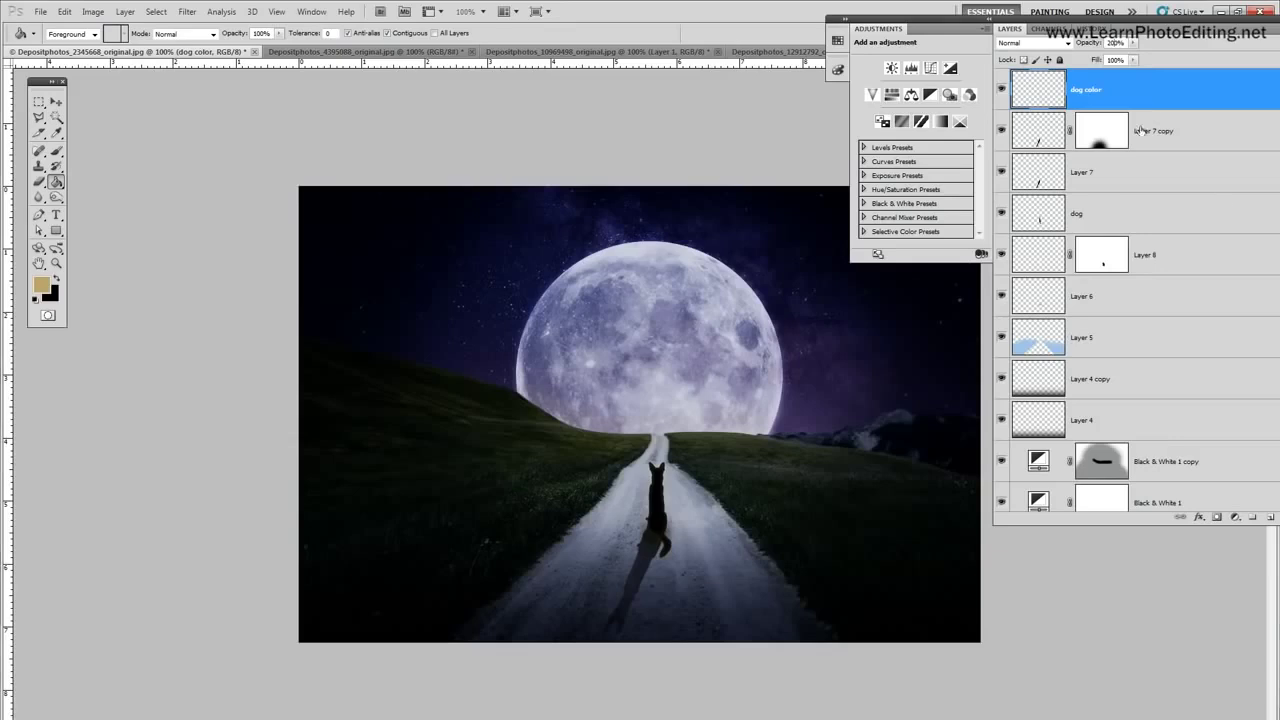
drag(1115, 43, 1076, 44)
text(3)
Step: Erase the tan outline around the dog's tail with a 100-pixel eraser at 100% opacity and check the dog color layer's effect
click(56, 151)
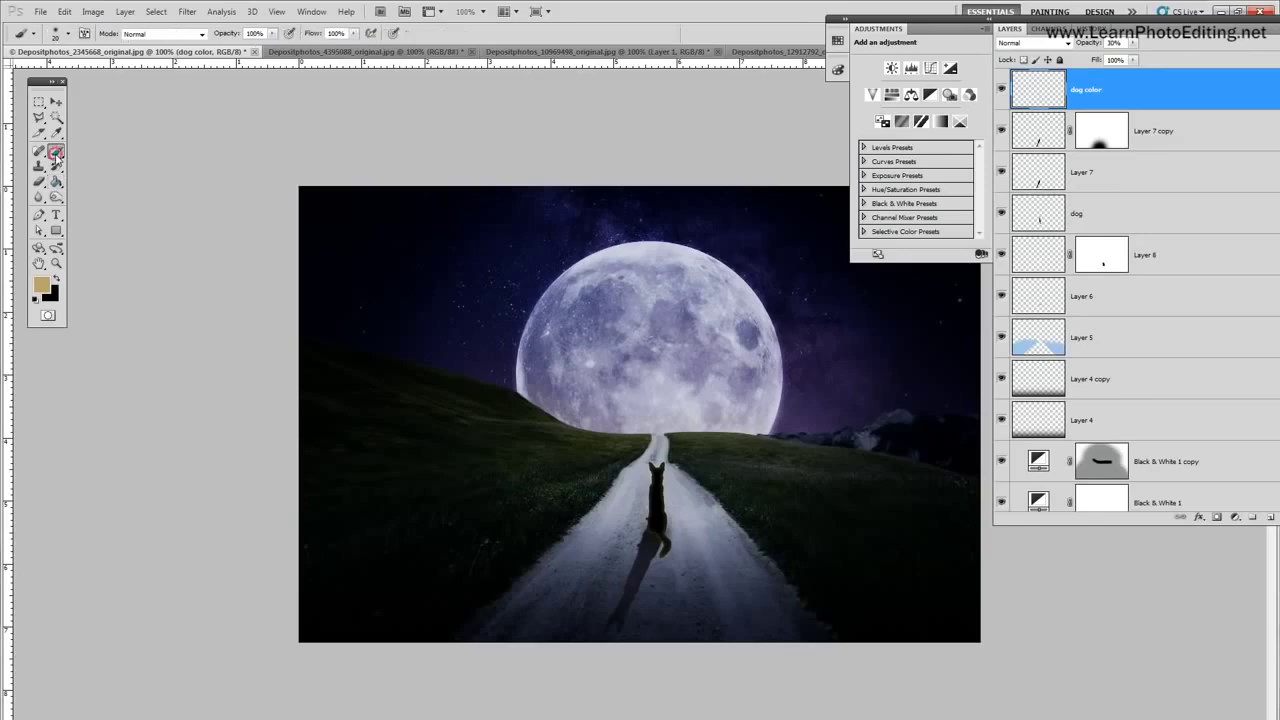
click(47, 183)
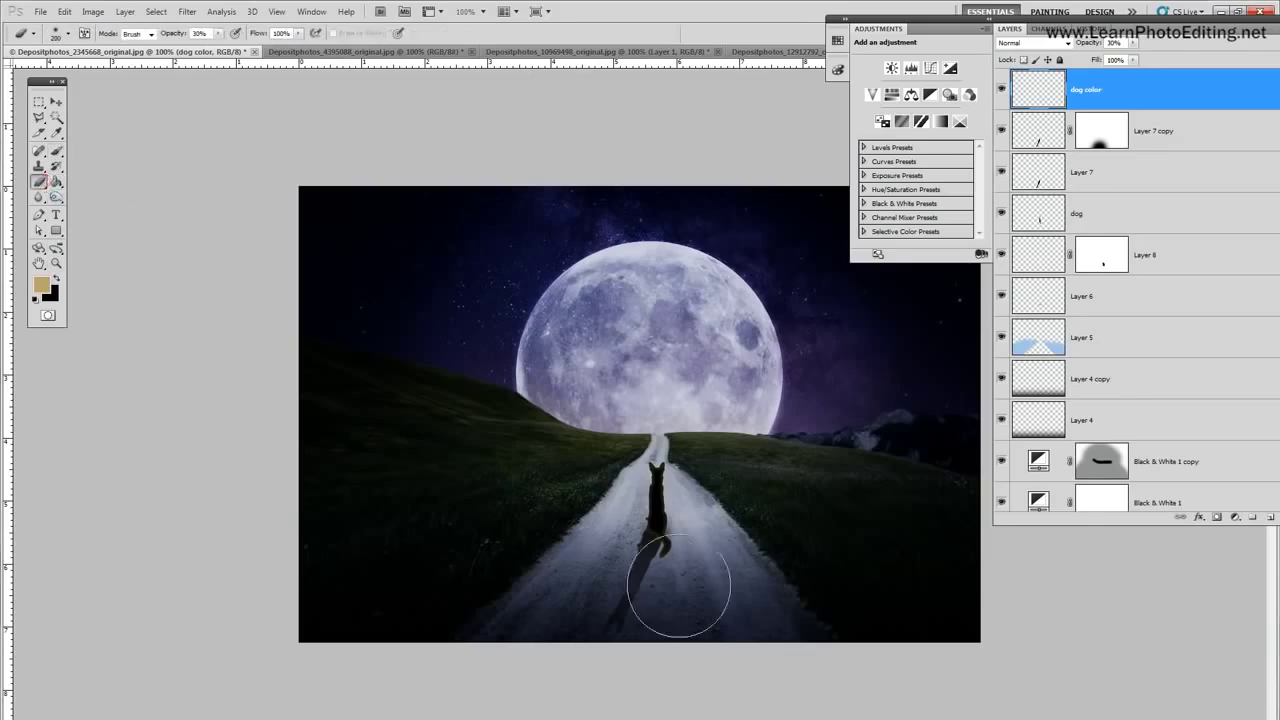
click(66, 30)
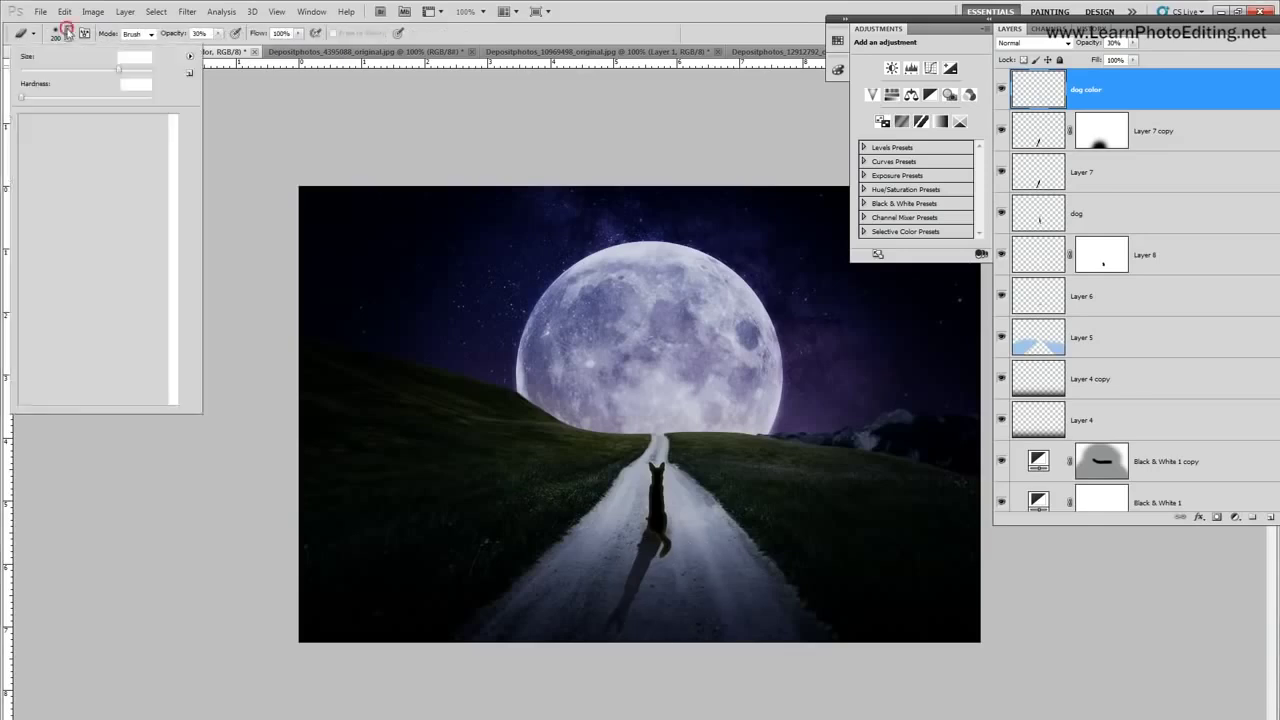
click(196, 32)
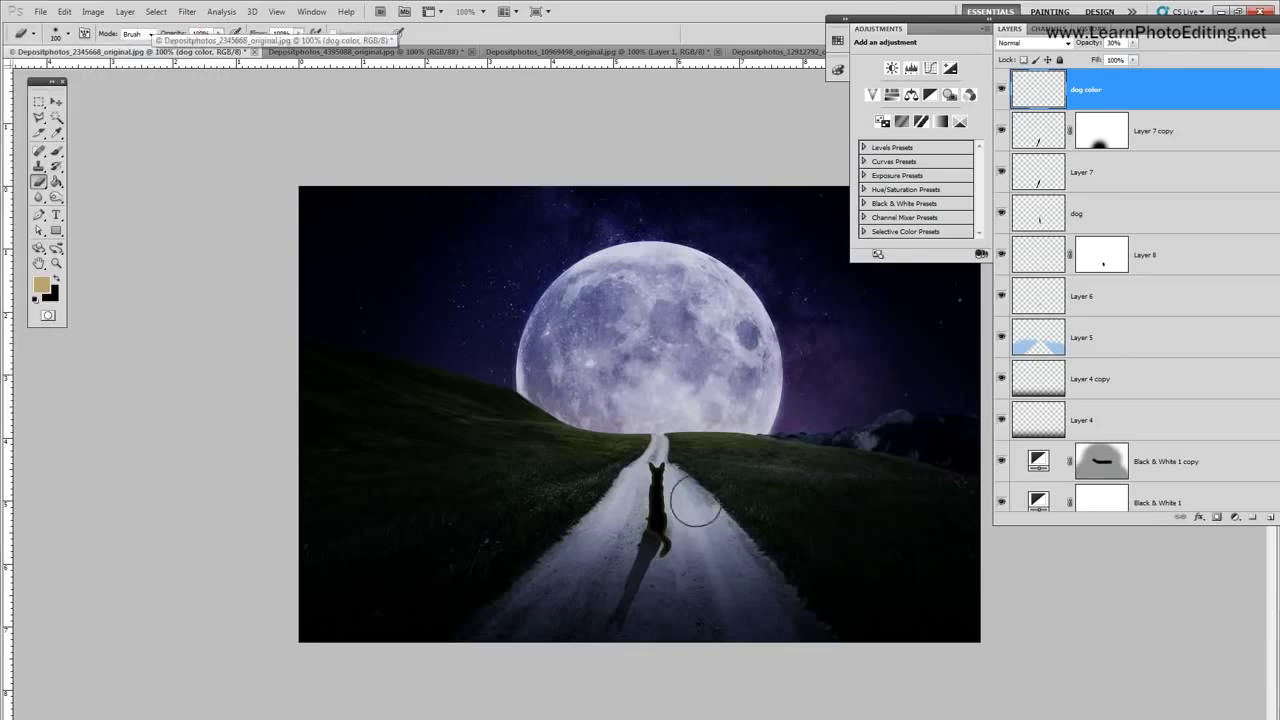
mouse_move(674, 583)
mouse_down()
mouse_move(671, 551)
mouse_move(666, 569)
mouse_move(667, 582)
mouse_up()
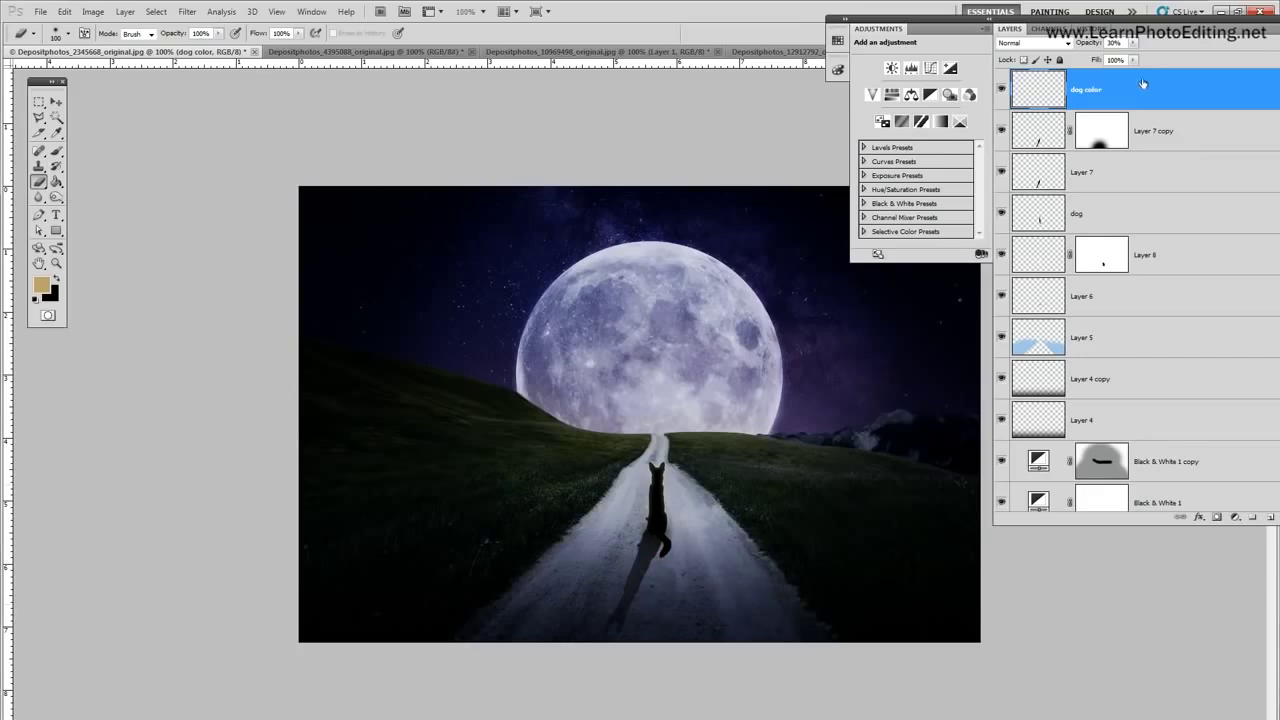
click(1002, 91)
Step: Rename Layer 8 as "rim light", compare the image with and without it, and set its opacity to 80%
double_click(1150, 255)
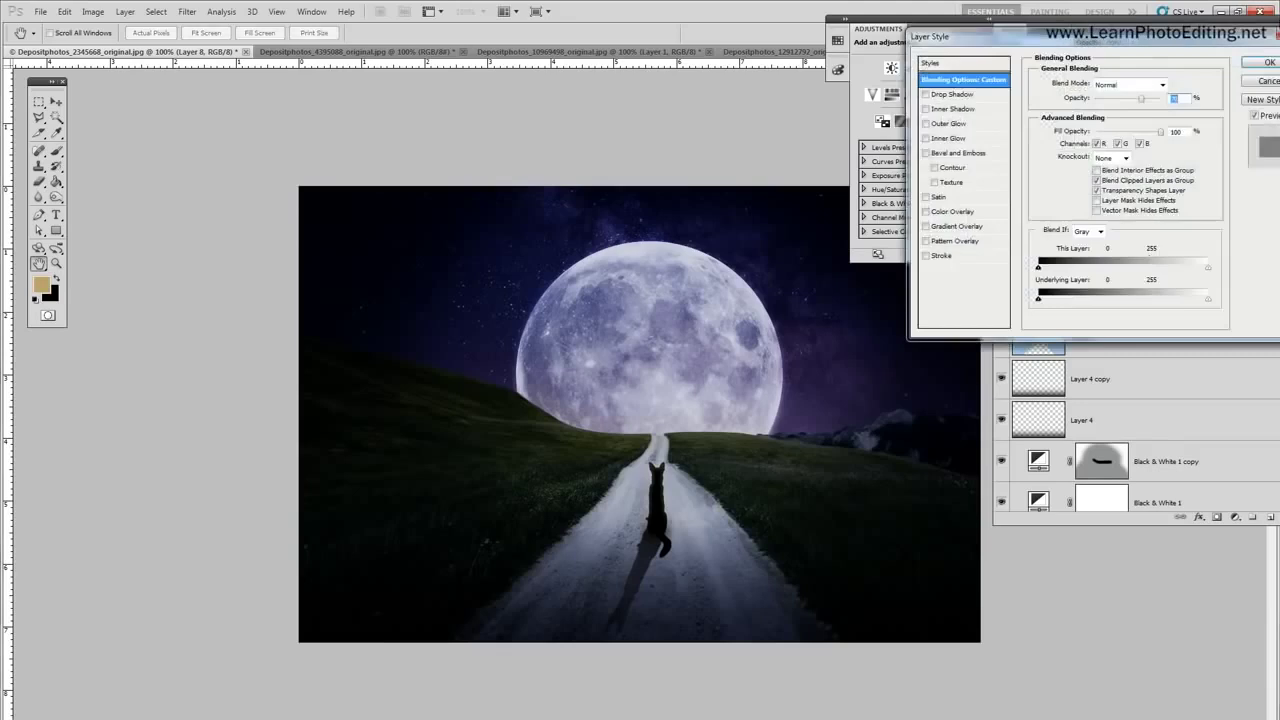
click(1265, 76)
double_click(1147, 255)
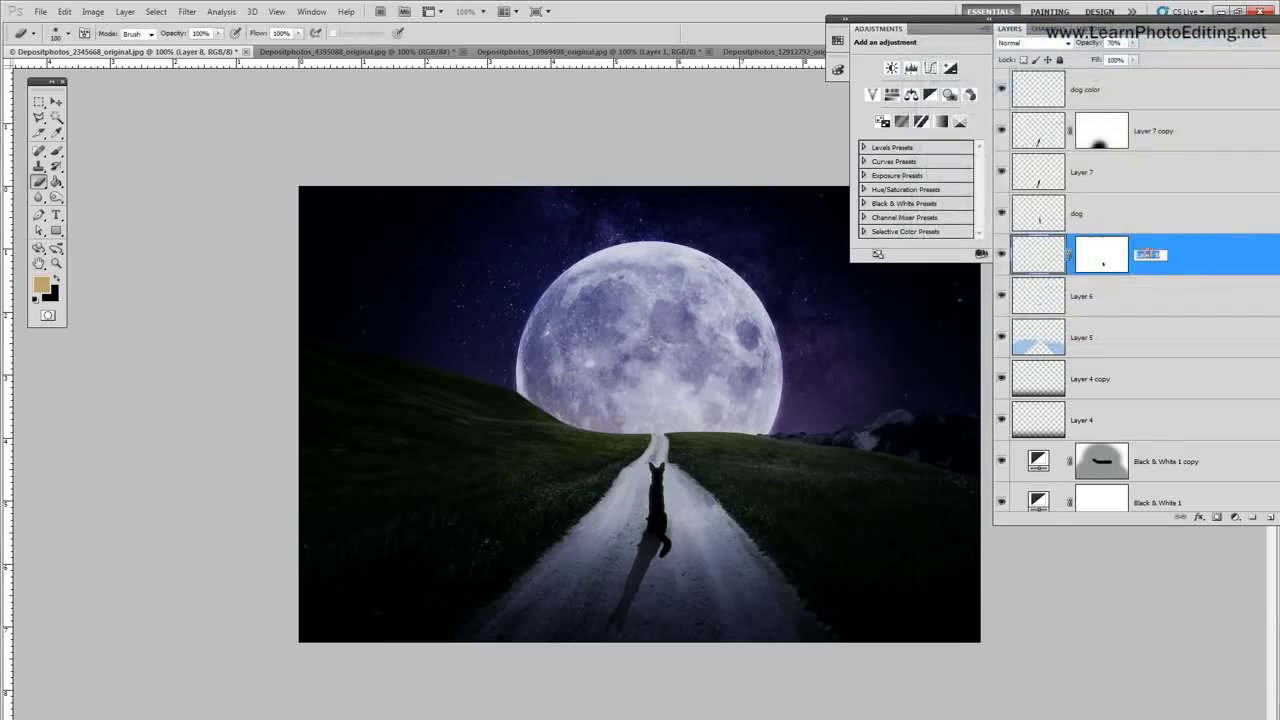
key(BackSpace)
key(Return)
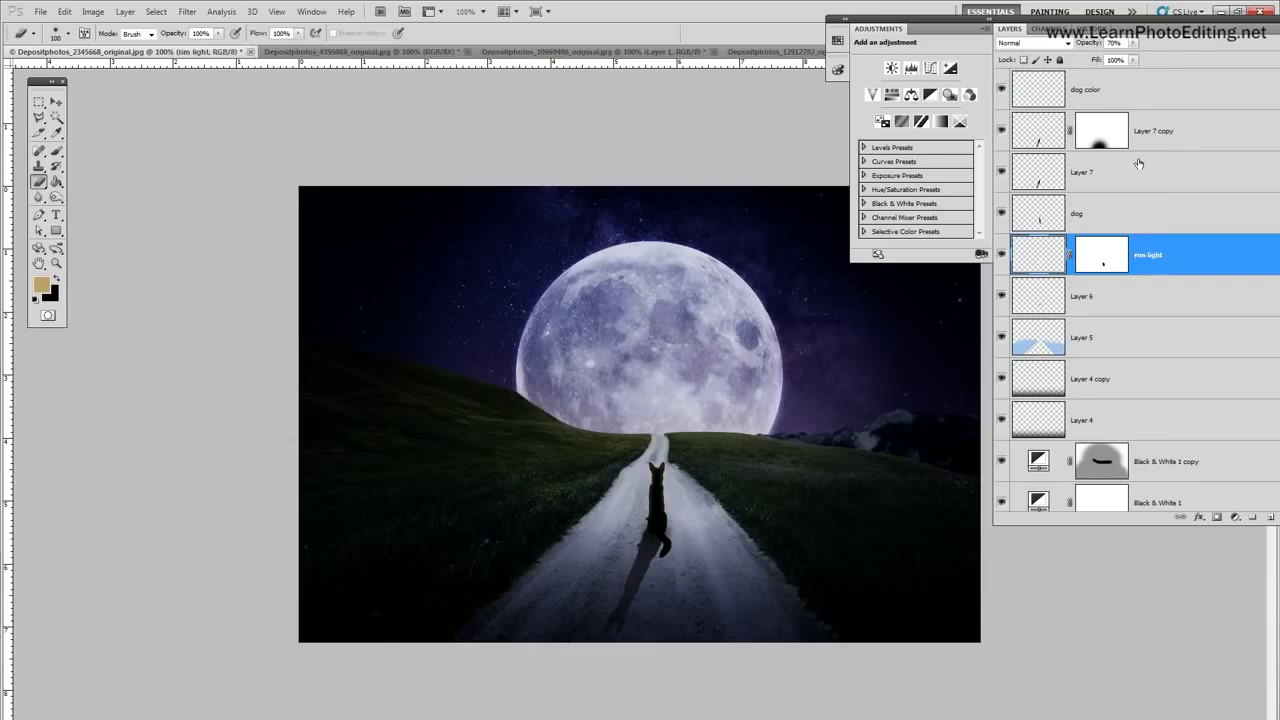
click(1001, 257)
click(1001, 257)
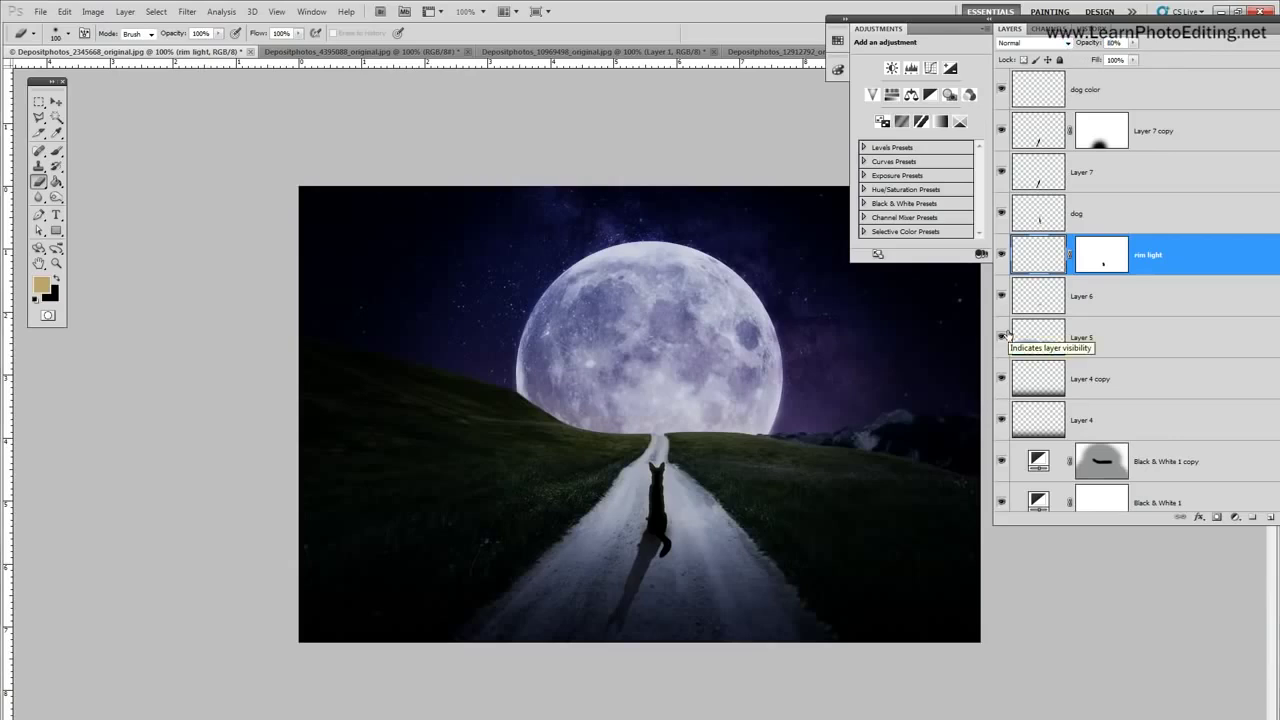
Step: Add a Curves adjustment layer directly above the dog color layer
click(1114, 84)
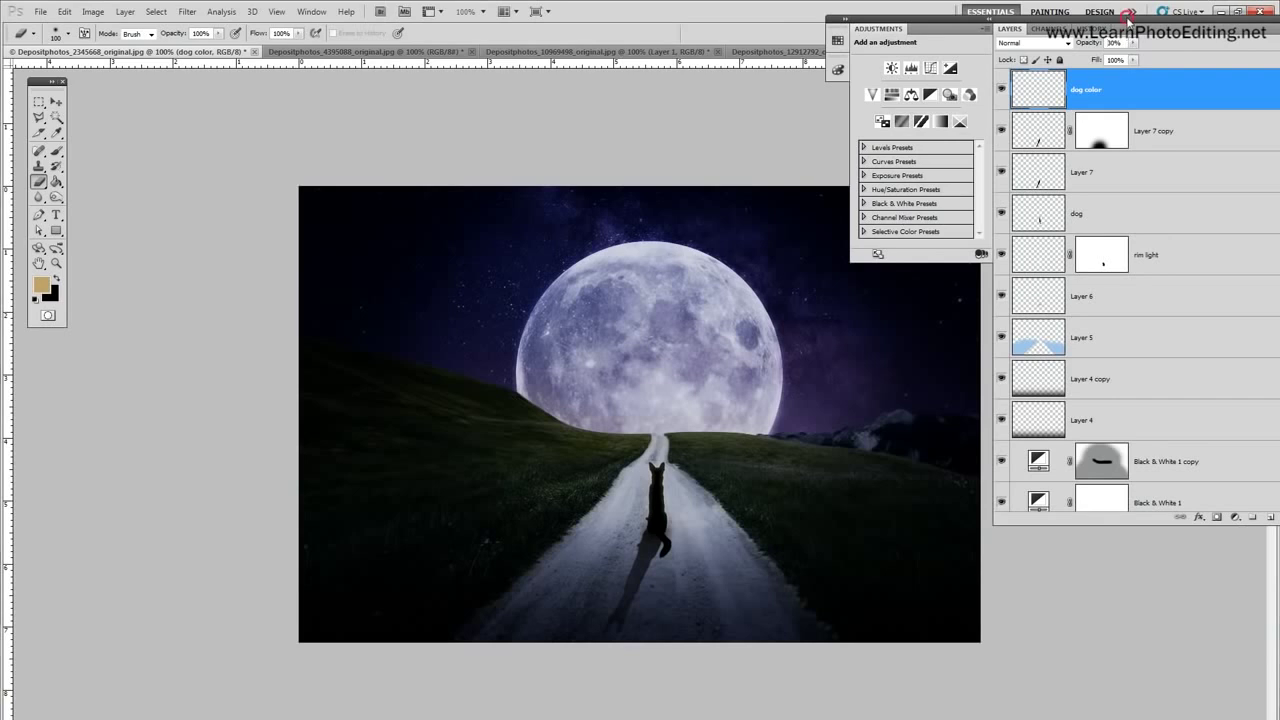
click(125, 11)
mouse_move(160, 127)
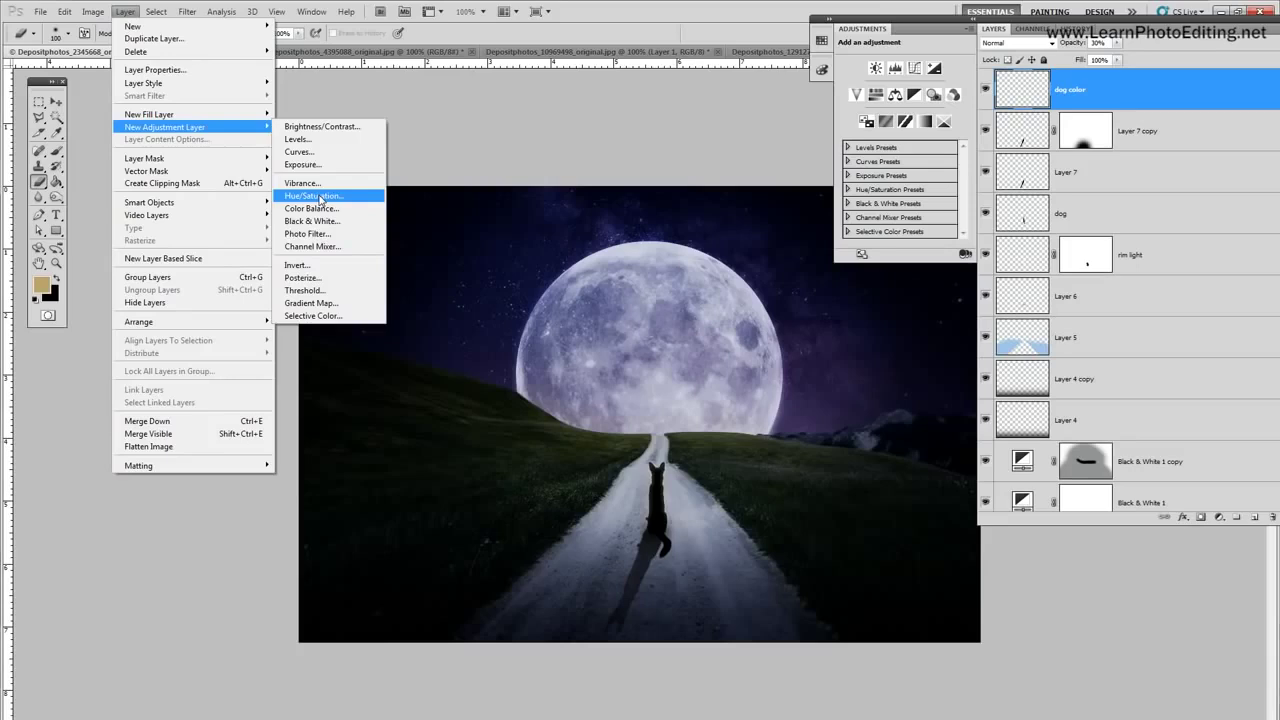
click(315, 153)
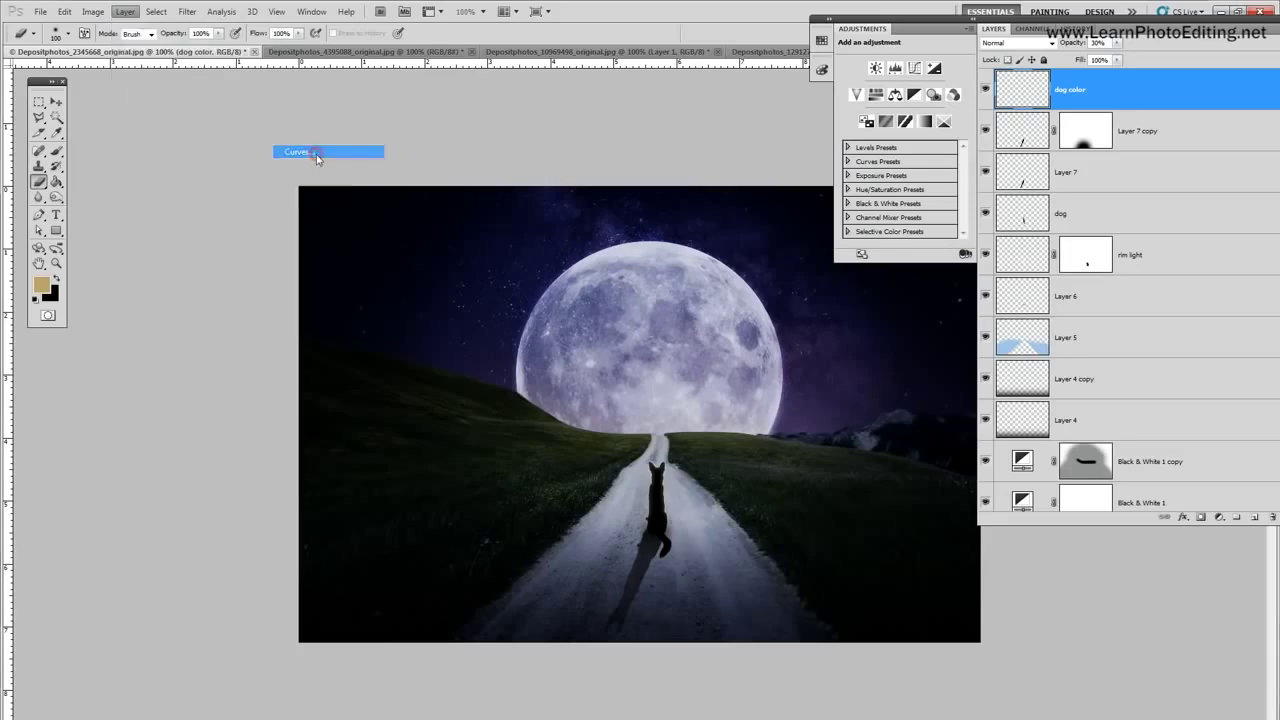
click(686, 117)
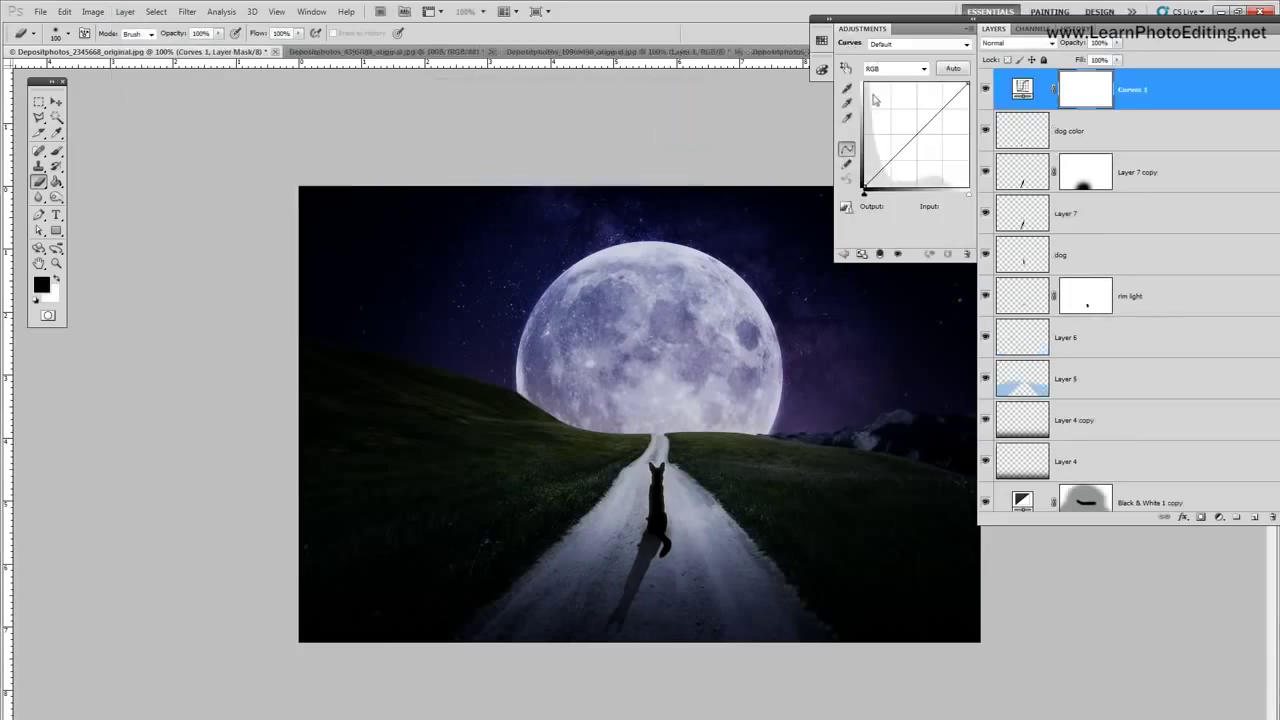
Step: Place three evenly spaced points on the Blue channel curve for shadows, midtones and highlights
click(922, 69)
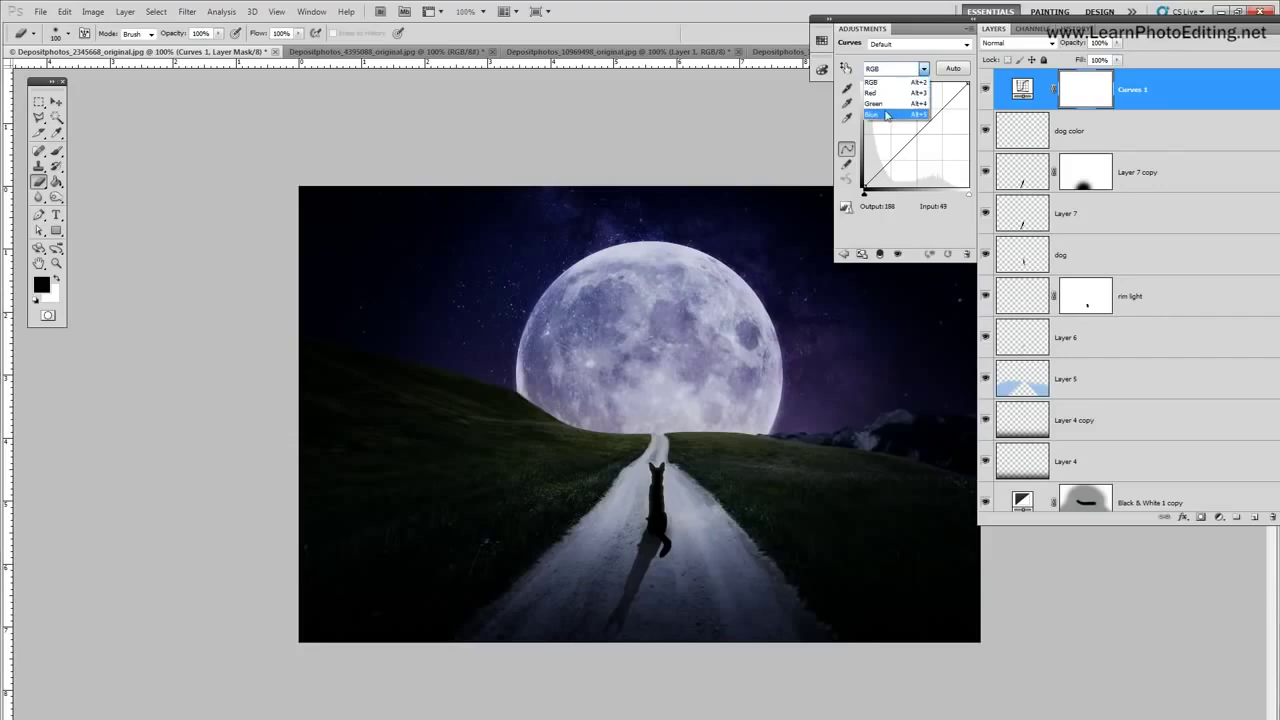
click(877, 118)
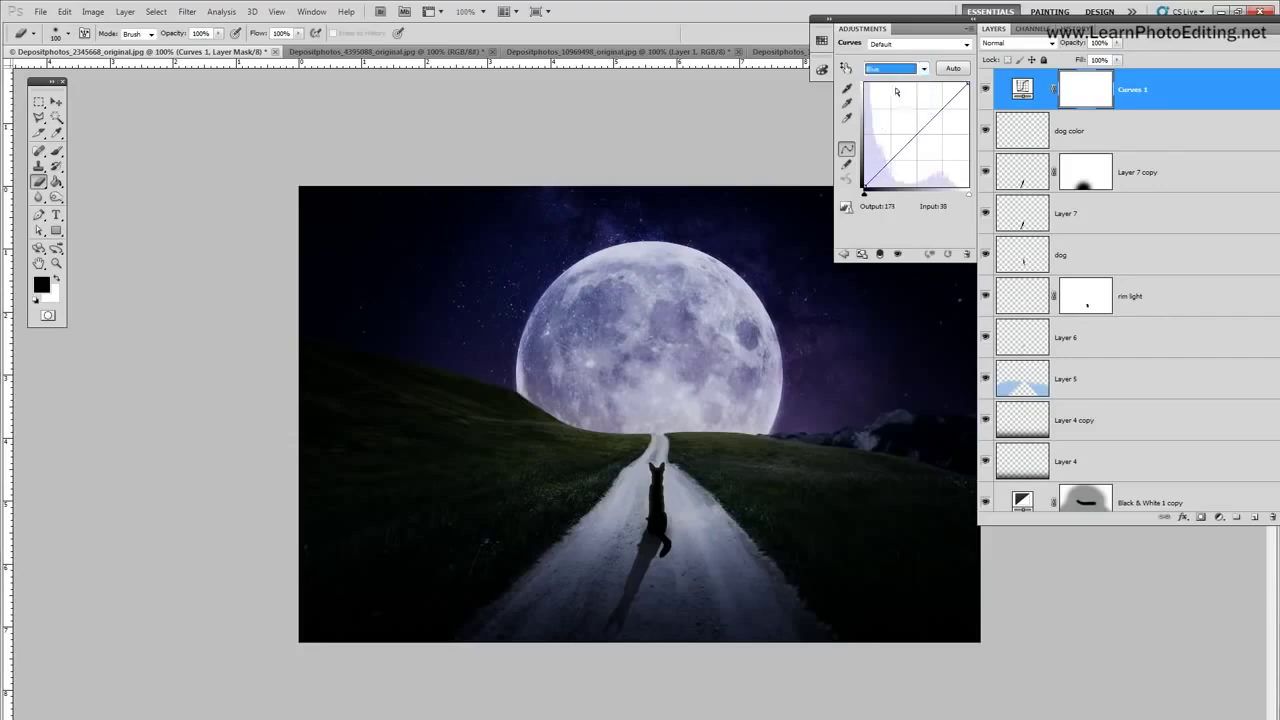
click(890, 160)
click(917, 133)
click(943, 109)
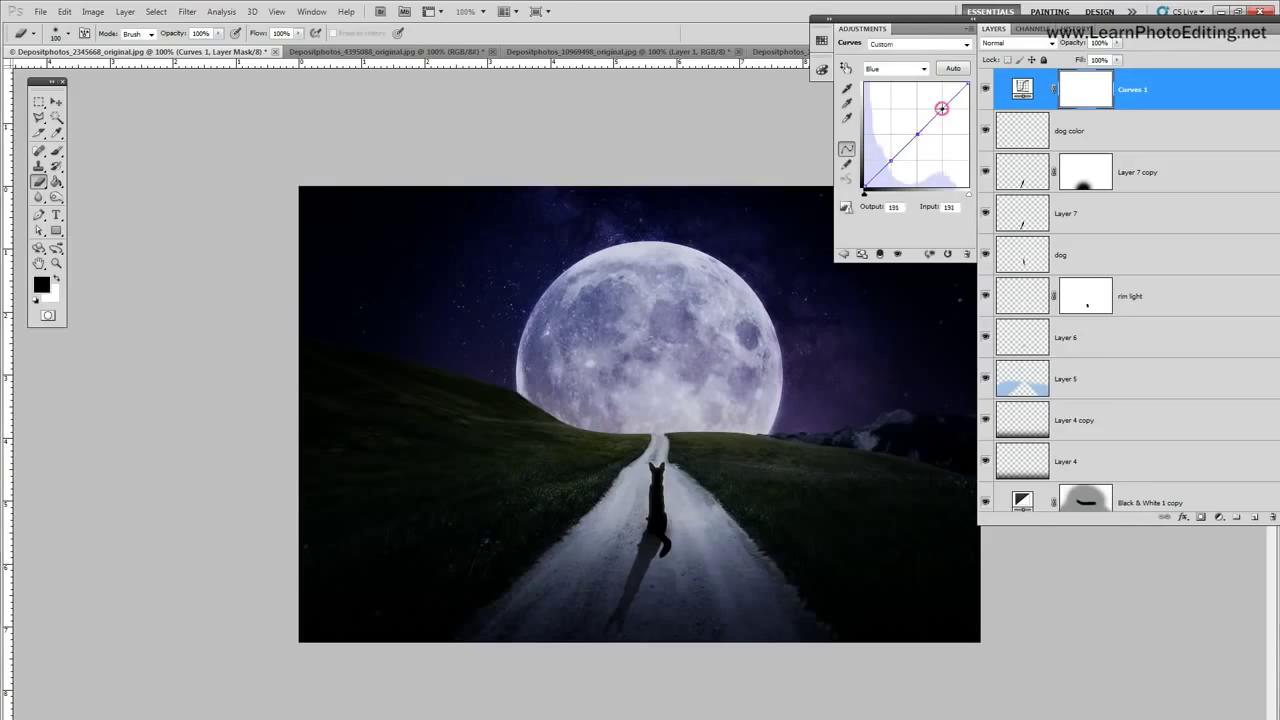
Step: Set the shadow point of the Blue curve to output 59 and input 66
click(890, 160)
drag(890, 160, 892, 157)
text(59)
double_click(946, 207)
text(66)
Step: Set the midtone point of the Blue curve to output 125 and input 120
click(918, 135)
drag(916, 134, 916, 132)
double_click(896, 207)
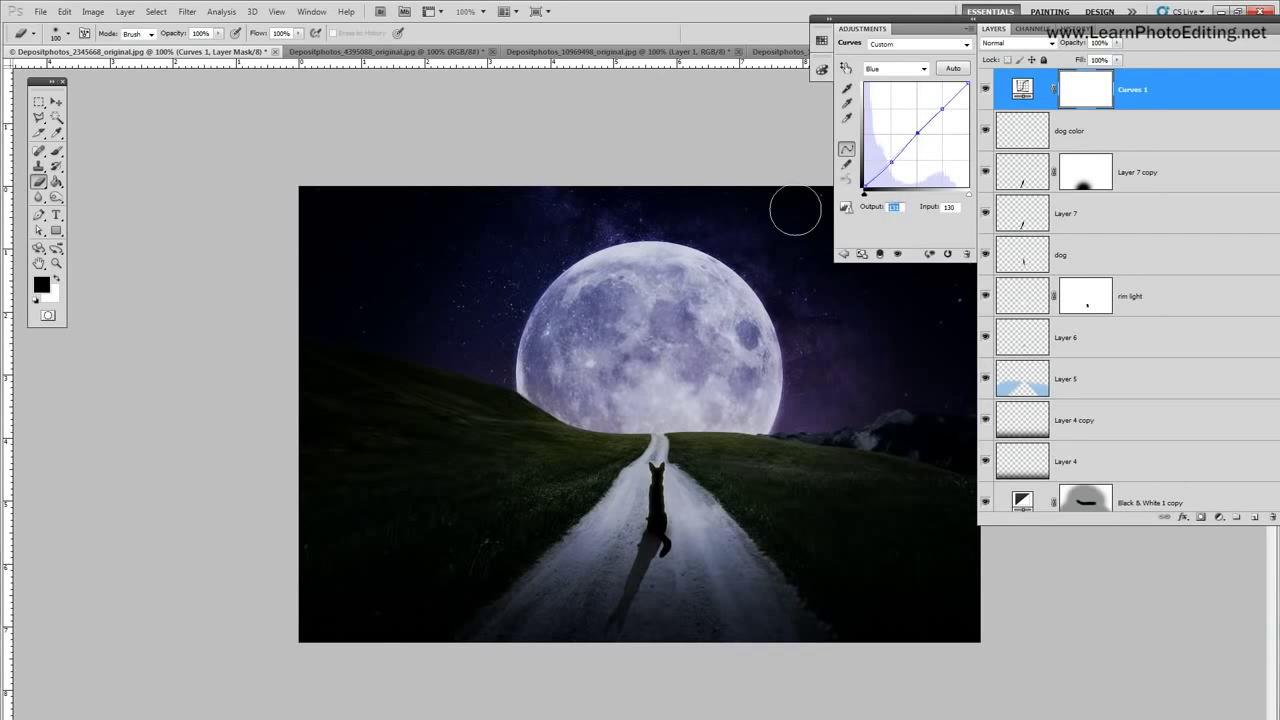
text(125)
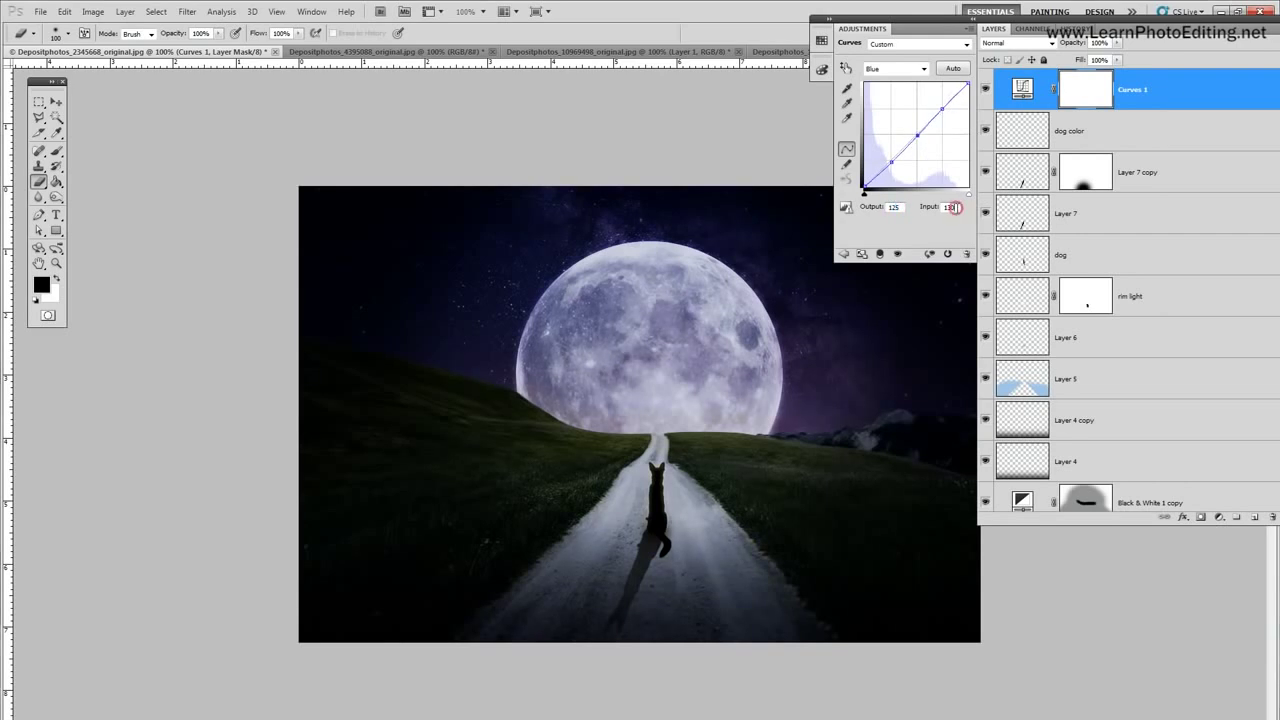
double_click(955, 207)
text(120)
Step: Set the highlight point of the Blue curve to output 201 and input 189
click(940, 112)
double_click(896, 207)
text(201)
key(Tab)
text(1)
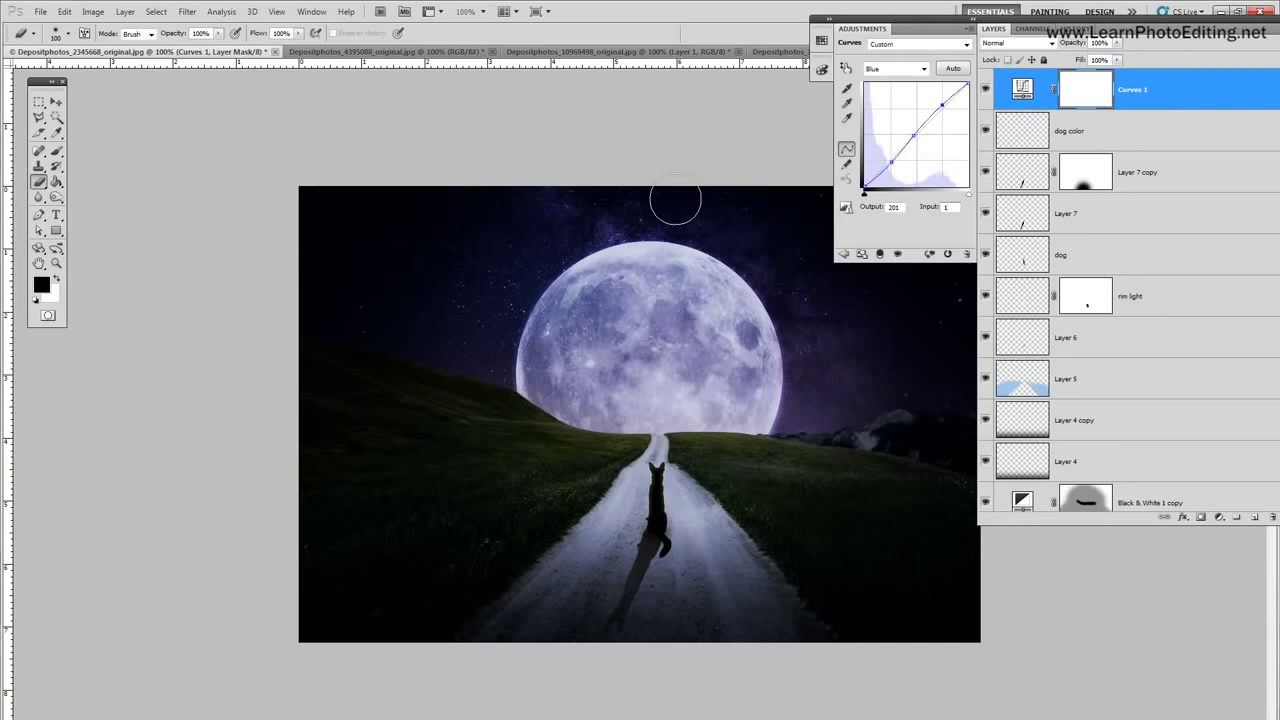
text(89)
Step: Compare the image with and without the Curves adjustment by repeatedly switching the layer's visibility
click(984, 92)
click(984, 92)
click(984, 92)
click(984, 92)
click(984, 92)
click(984, 92)
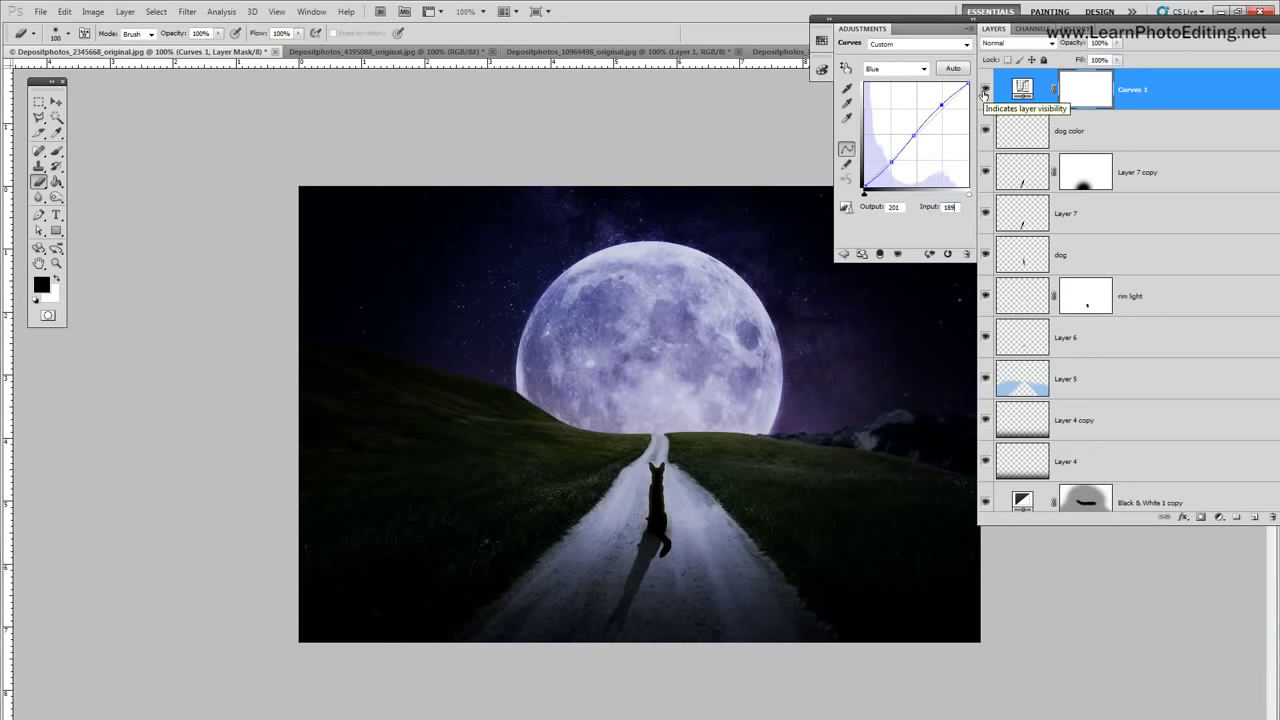
click(984, 92)
click(984, 92)
click(984, 92)
click(984, 92)
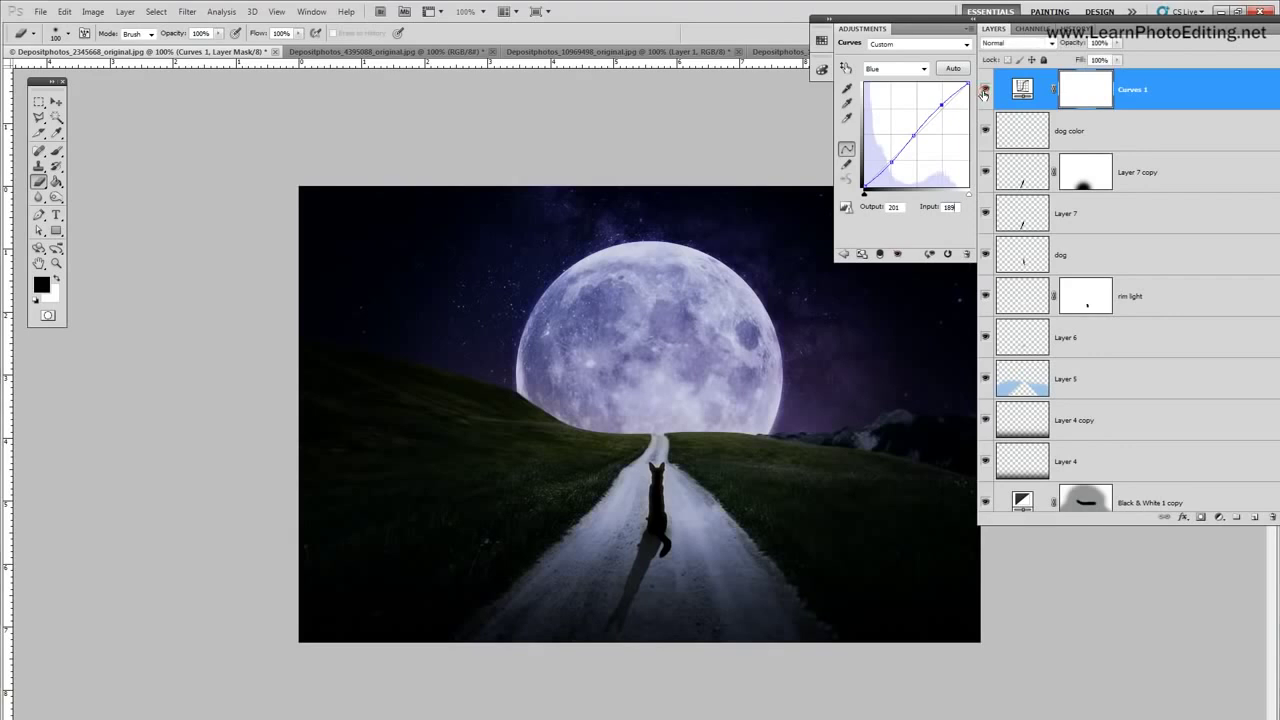
click(984, 92)
click(984, 92)
Step: Add a Photo Filter adjustment layer above the Curves layer, using the Deep Blue filter at 50% density
click(125, 12)
mouse_move(170, 127)
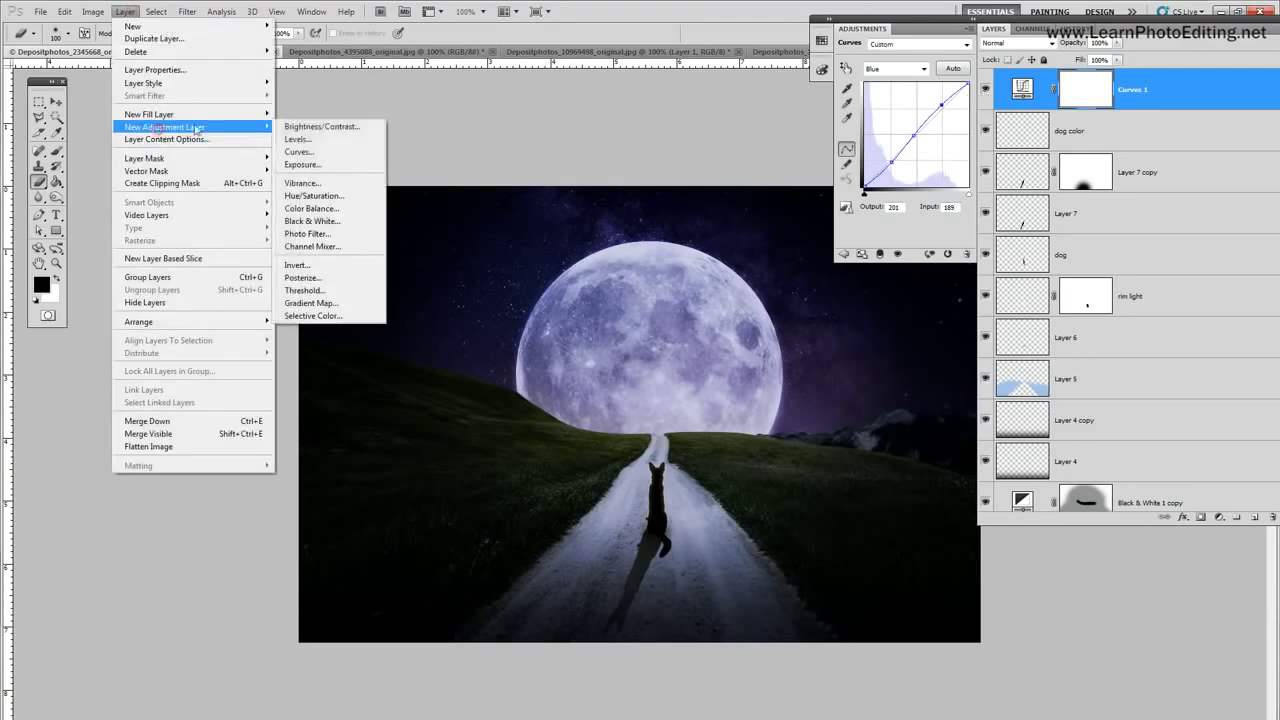
click(323, 236)
click(676, 116)
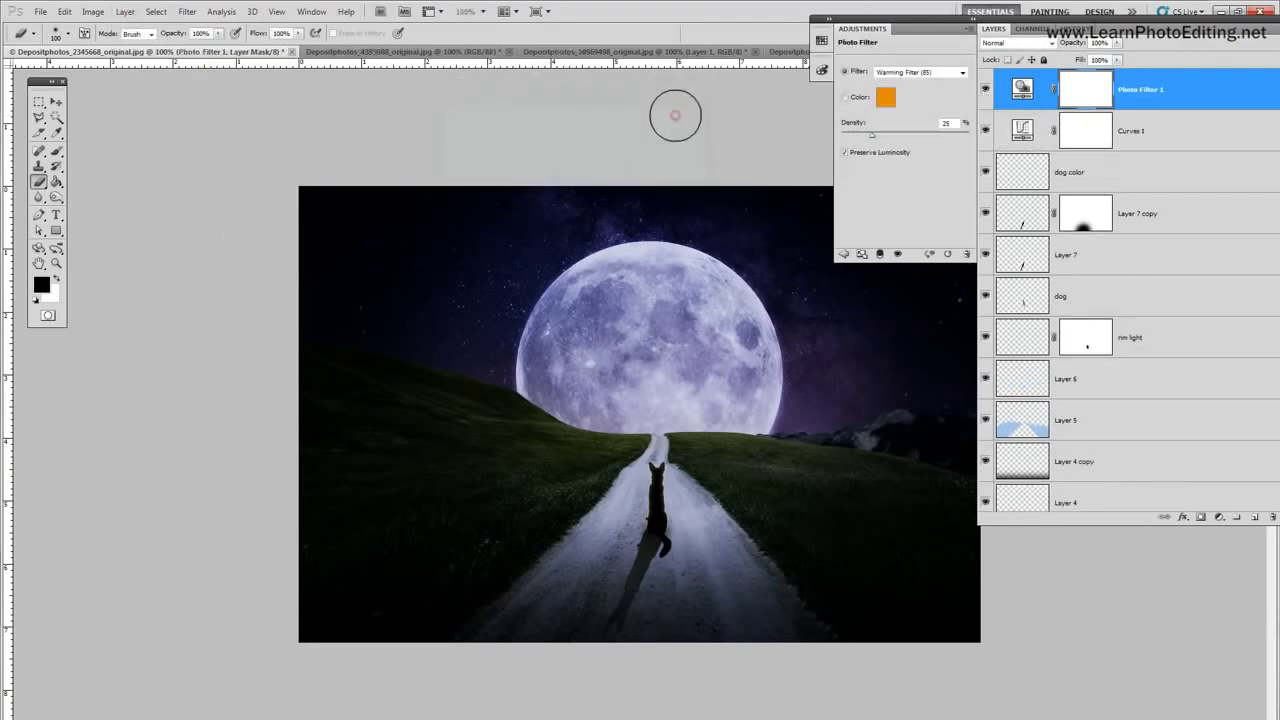
click(943, 70)
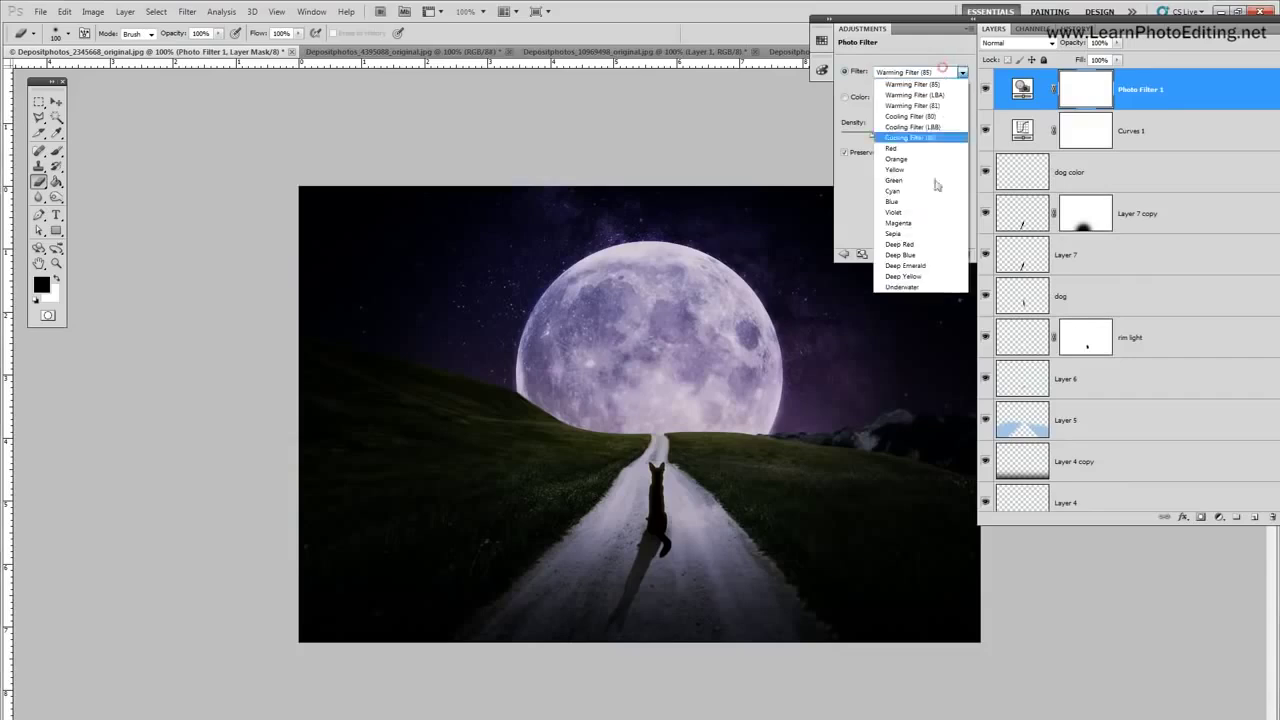
click(918, 255)
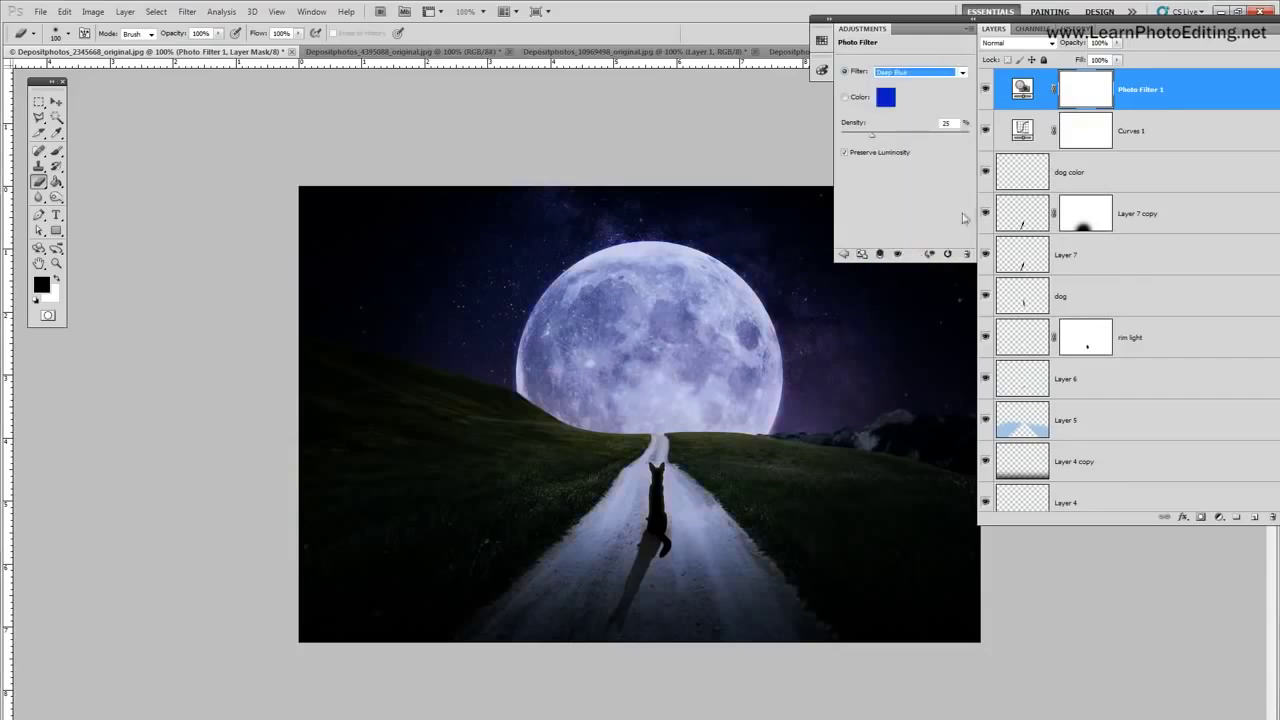
click(952, 123)
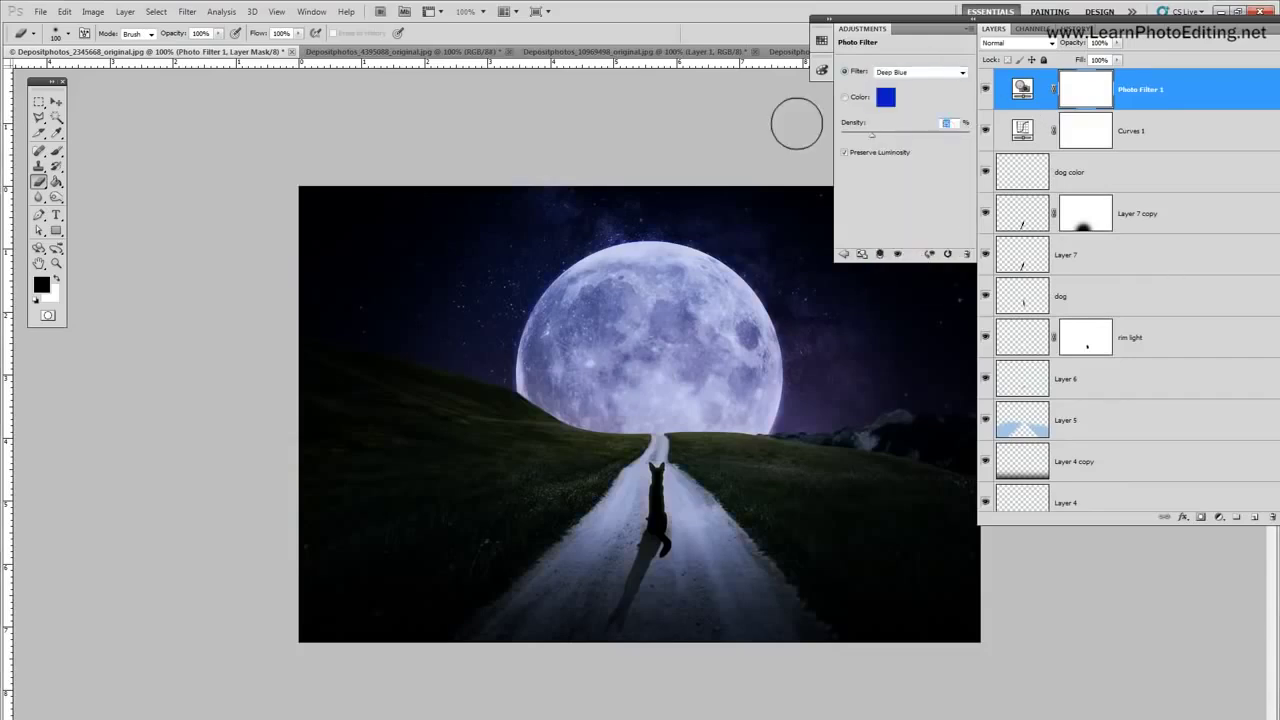
text(50)
key(Return)
Step: Move the panels off the document tabs, copy the entire cloudy sky texture from its own document, and return to the moonlit road composite
drag(962, 28, 1022, 36)
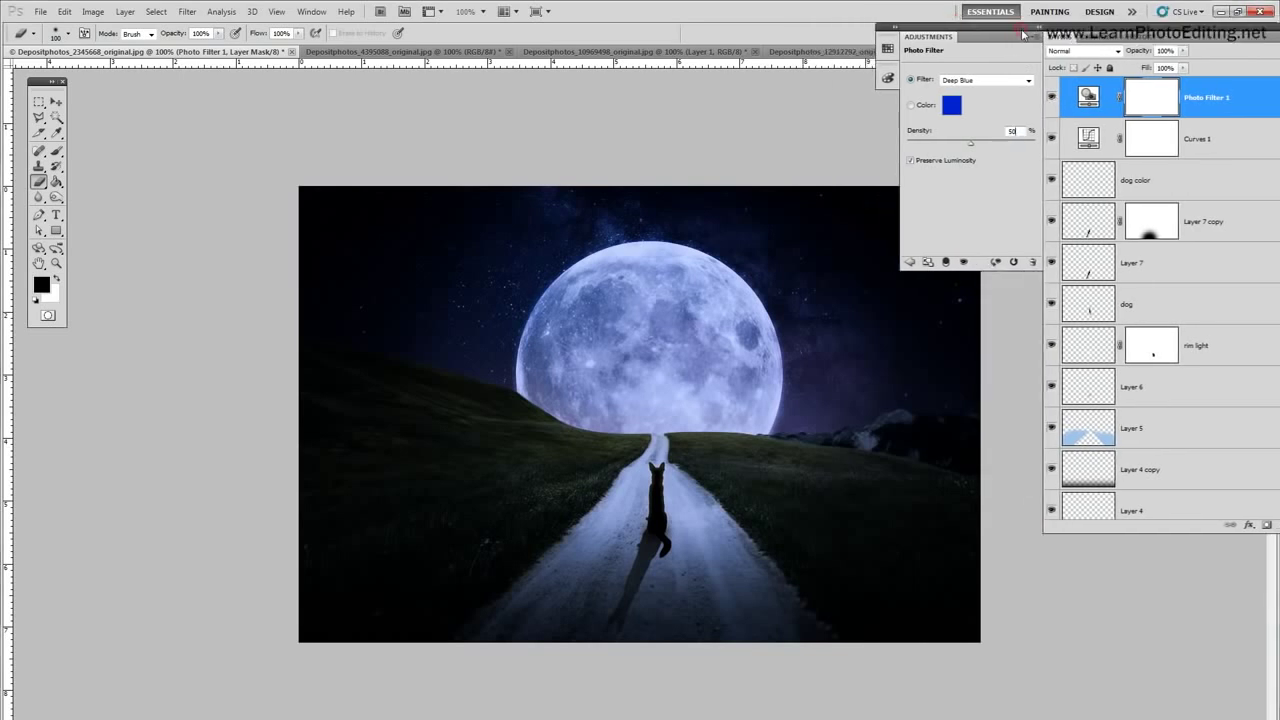
key(v)
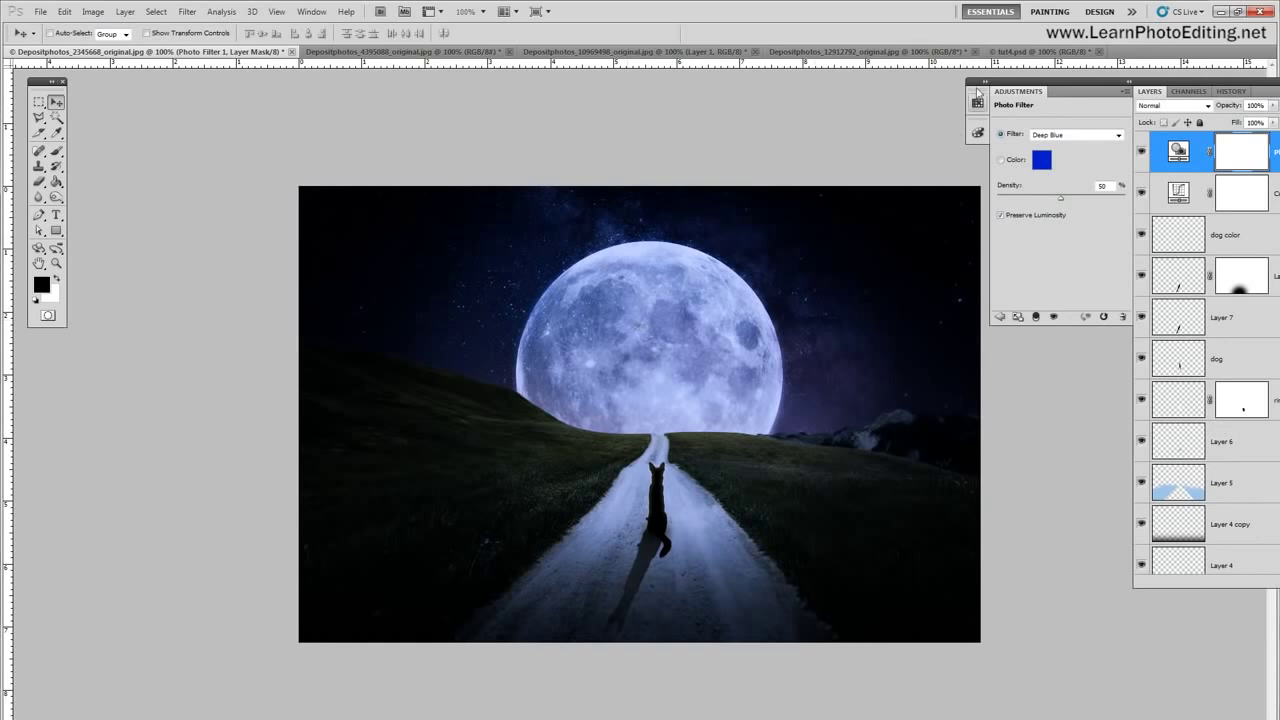
click(1030, 51)
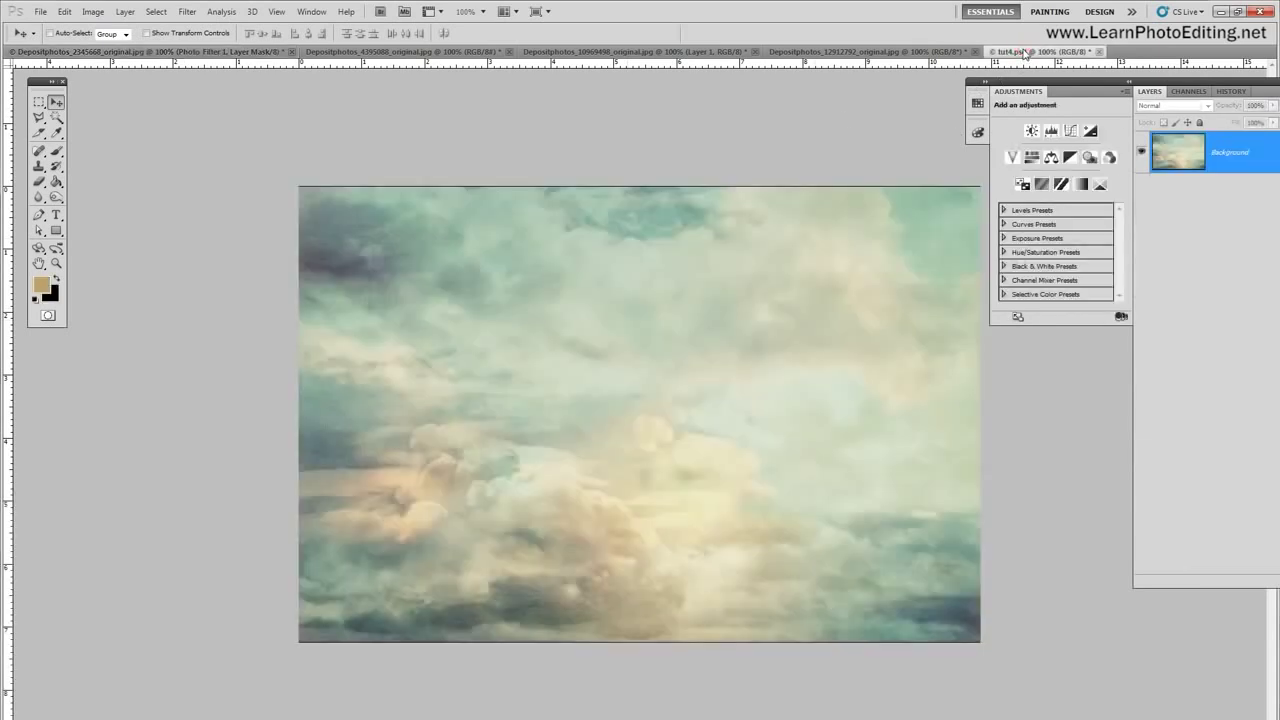
click(156, 11)
click(157, 25)
click(64, 11)
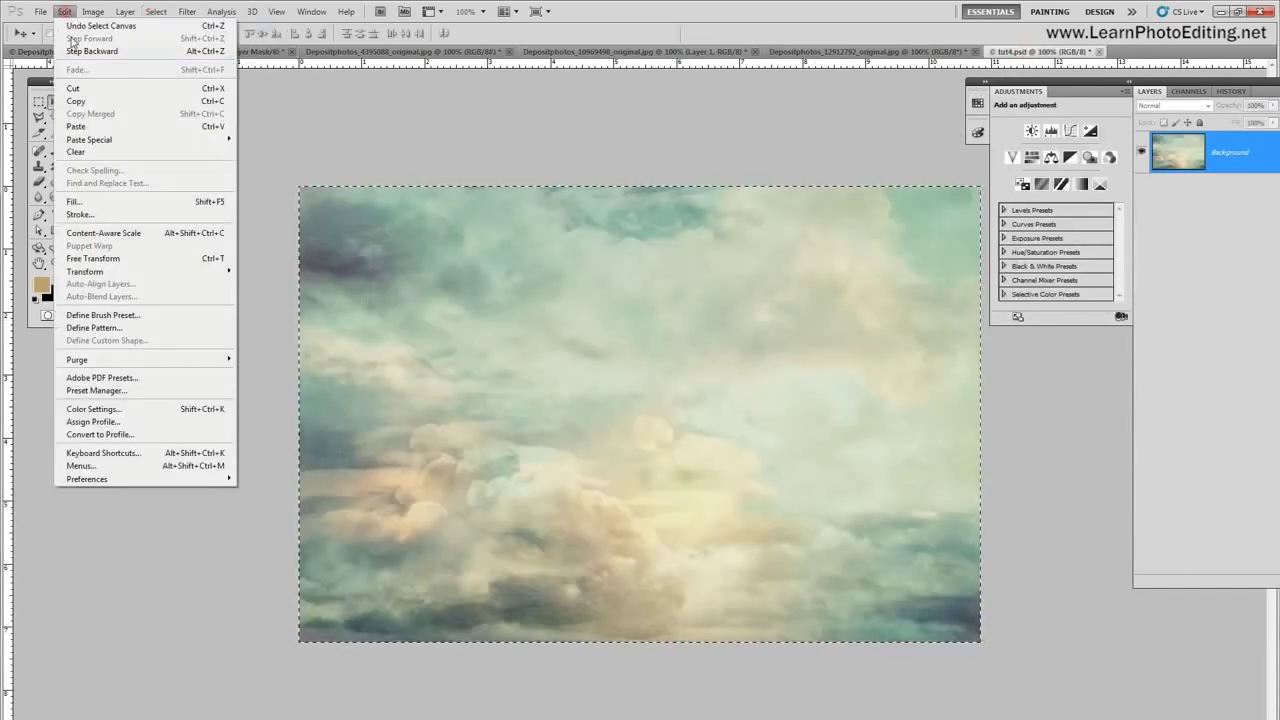
click(75, 101)
click(150, 51)
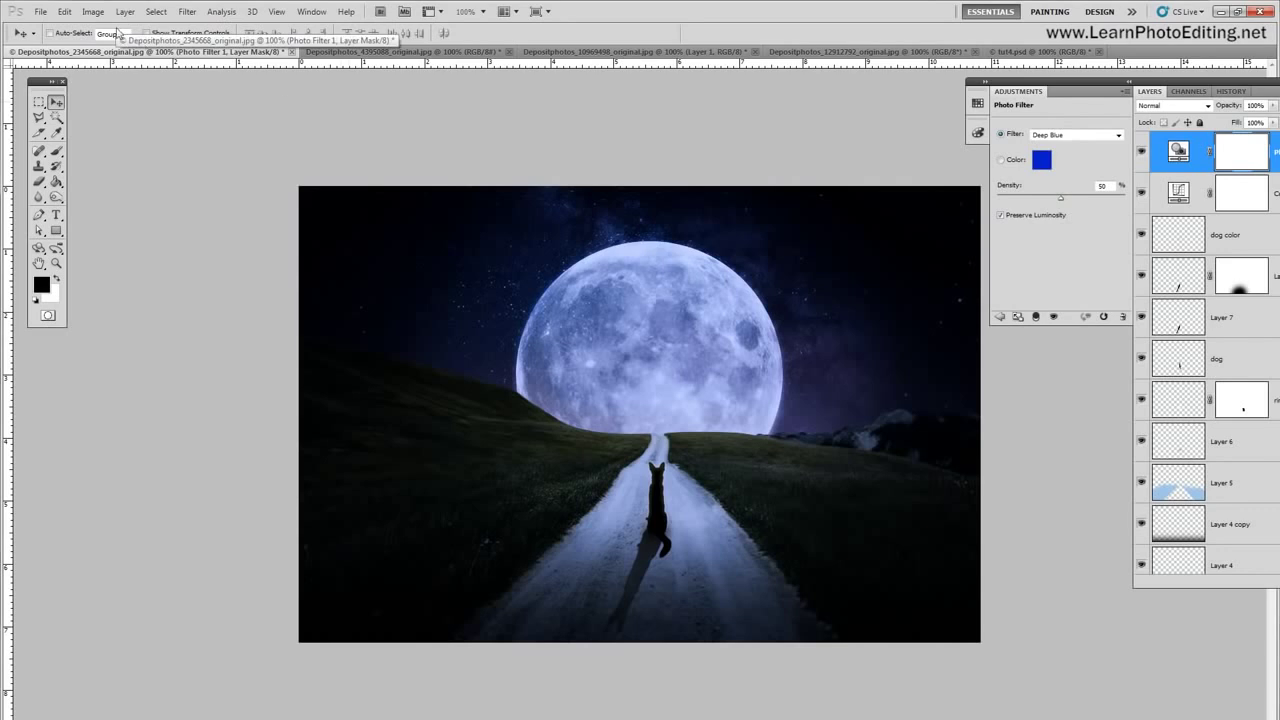
Step: Paste the cloud texture above the Photo Filter layer, blend it in Soft Light mode, and compare the image with and without it
click(64, 11)
click(114, 127)
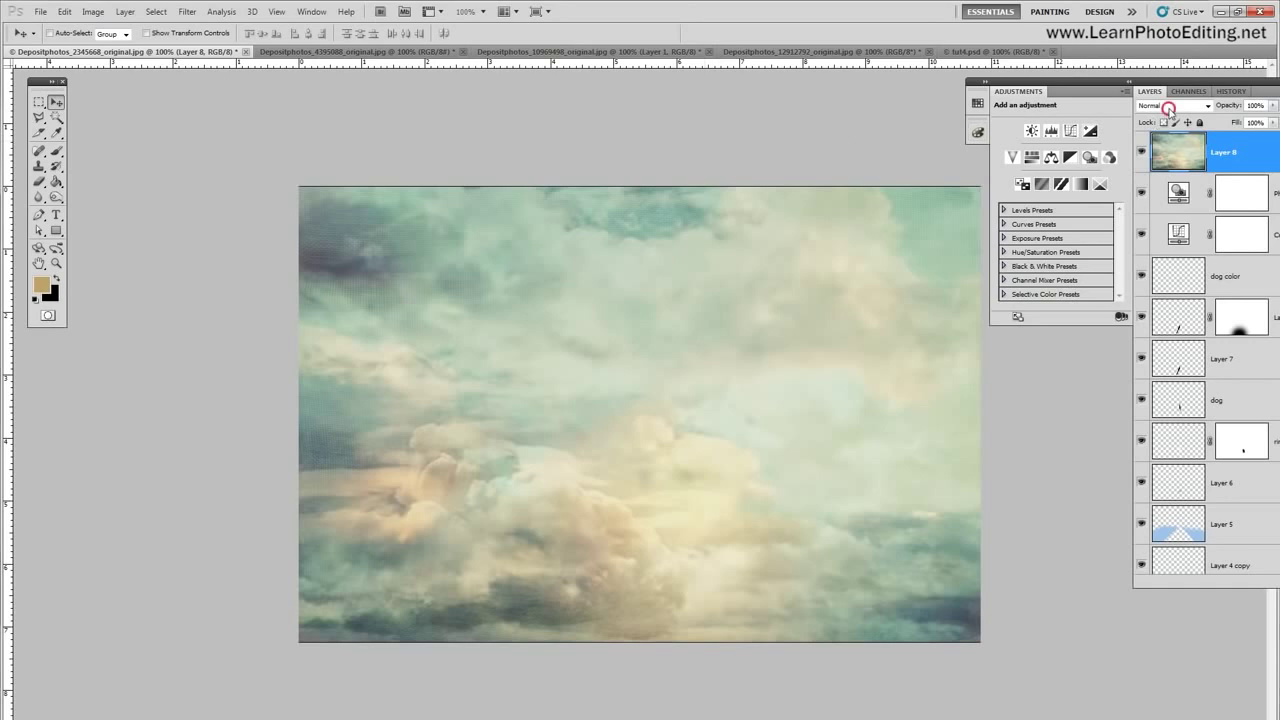
click(1165, 106)
click(1166, 288)
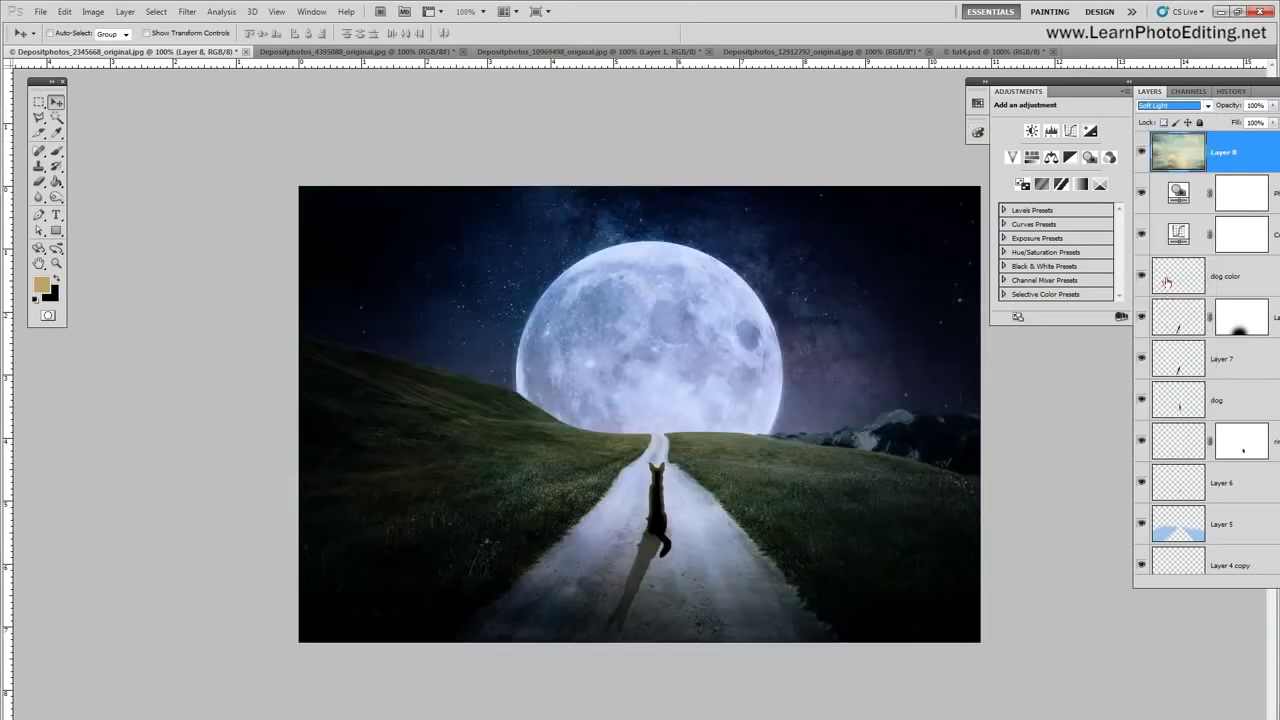
click(1141, 154)
click(1141, 154)
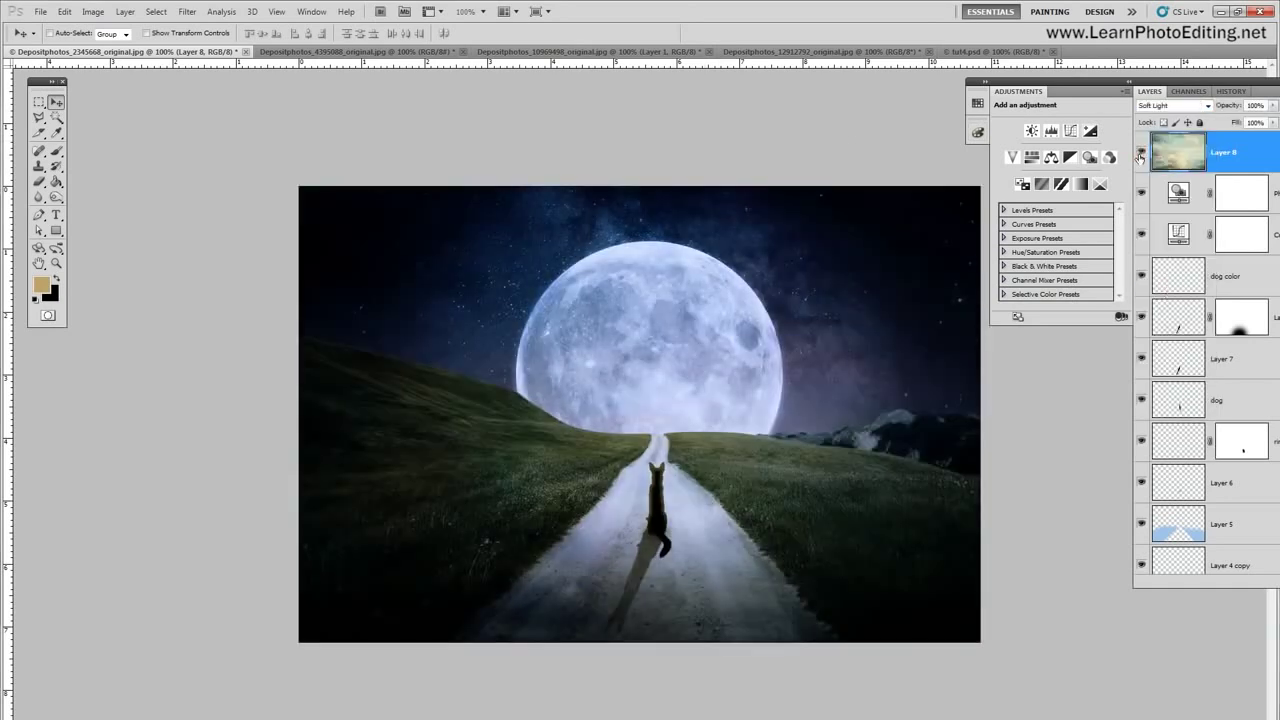
click(1141, 155)
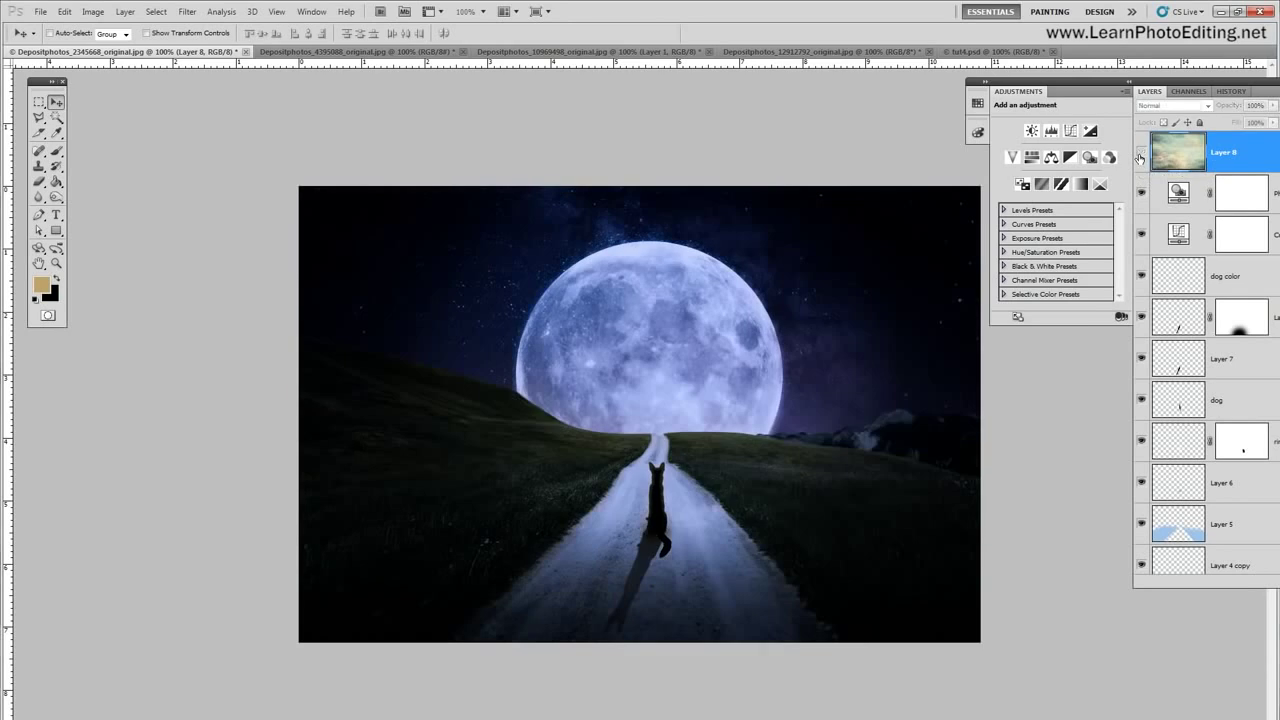
click(1141, 155)
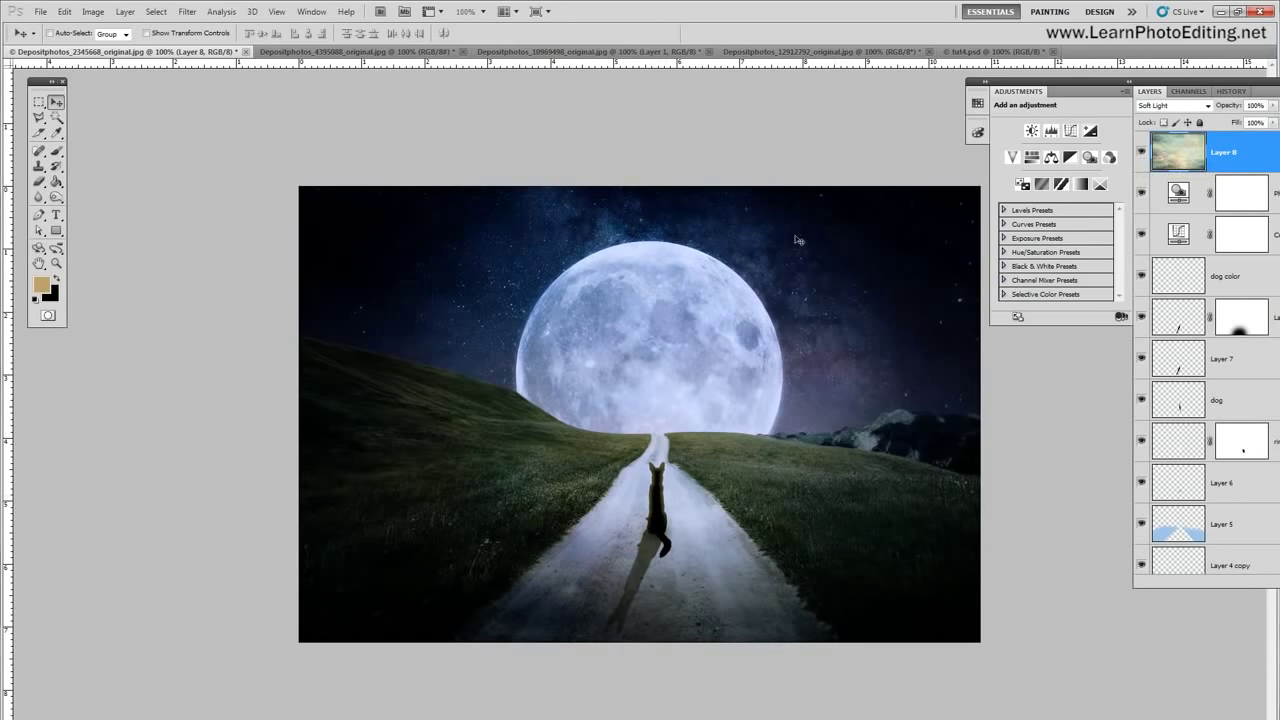
Step: Reduce the dog color layer's opacity to 15% and check its effect on the dog by toggling its visibility
drag(1161, 82, 1051, 53)
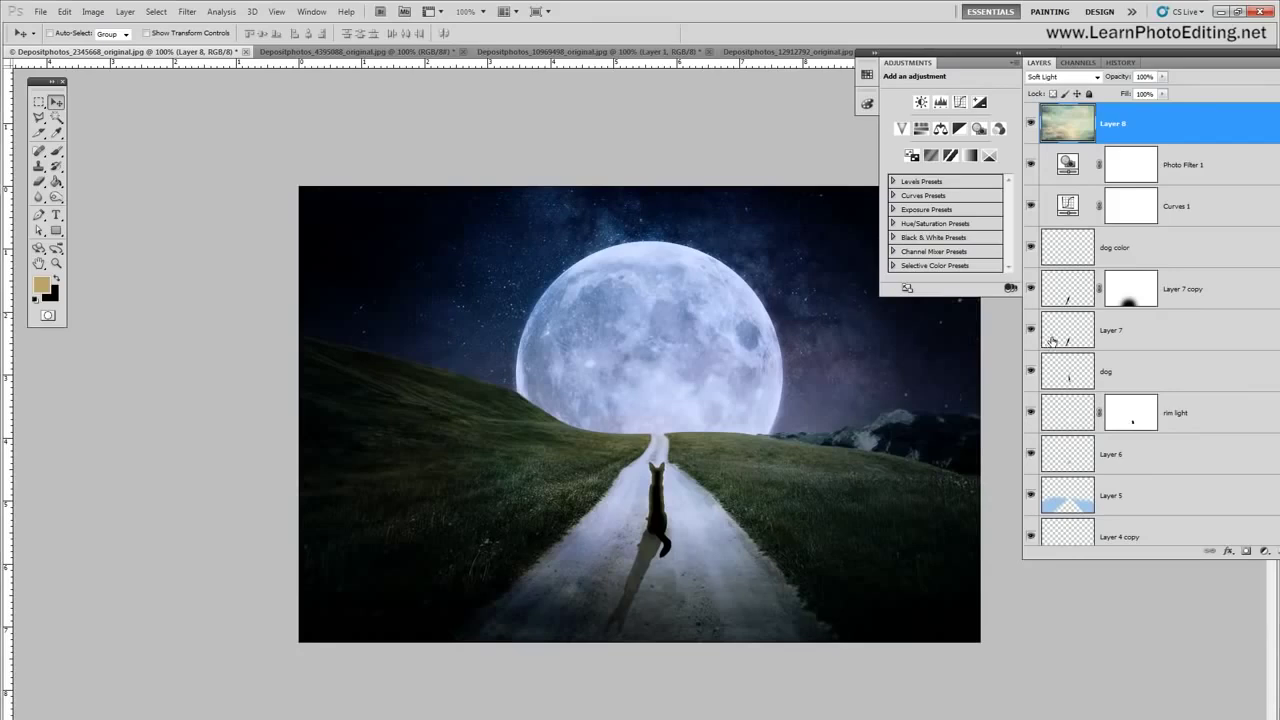
click(1130, 248)
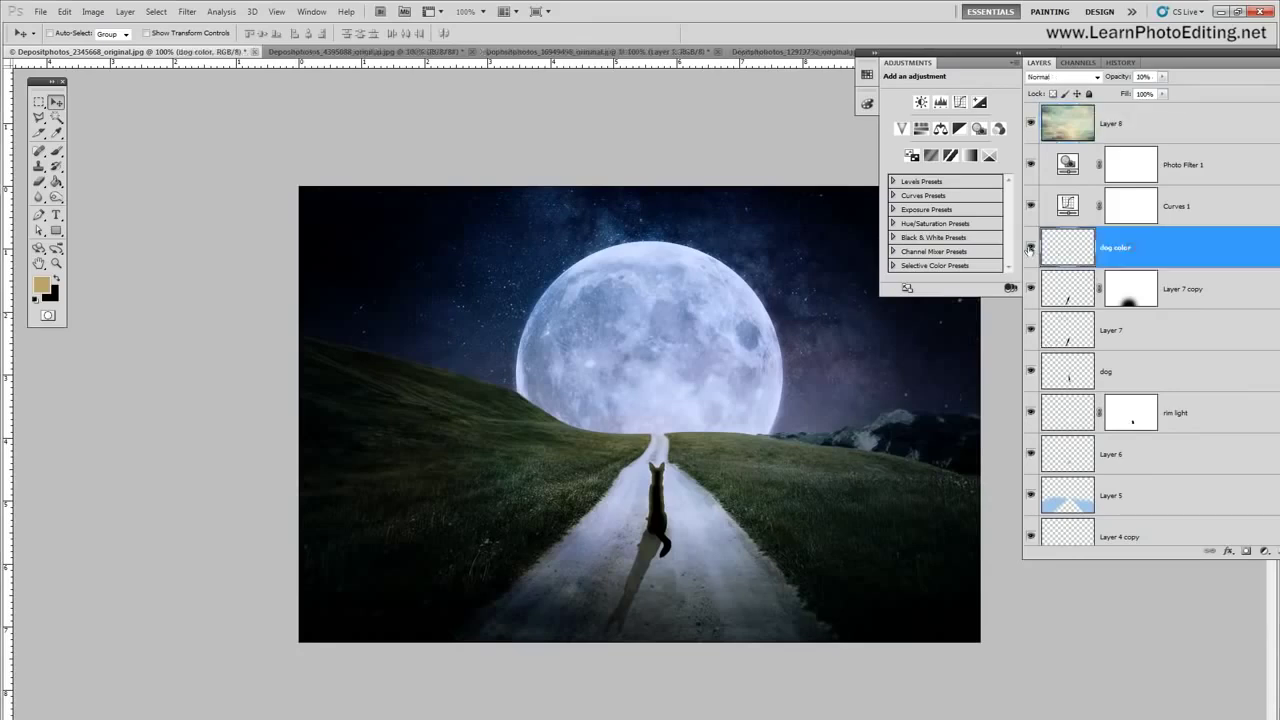
click(1030, 249)
click(1030, 249)
click(1030, 249)
click(1030, 249)
double_click(1142, 77)
text(15)
click(1033, 252)
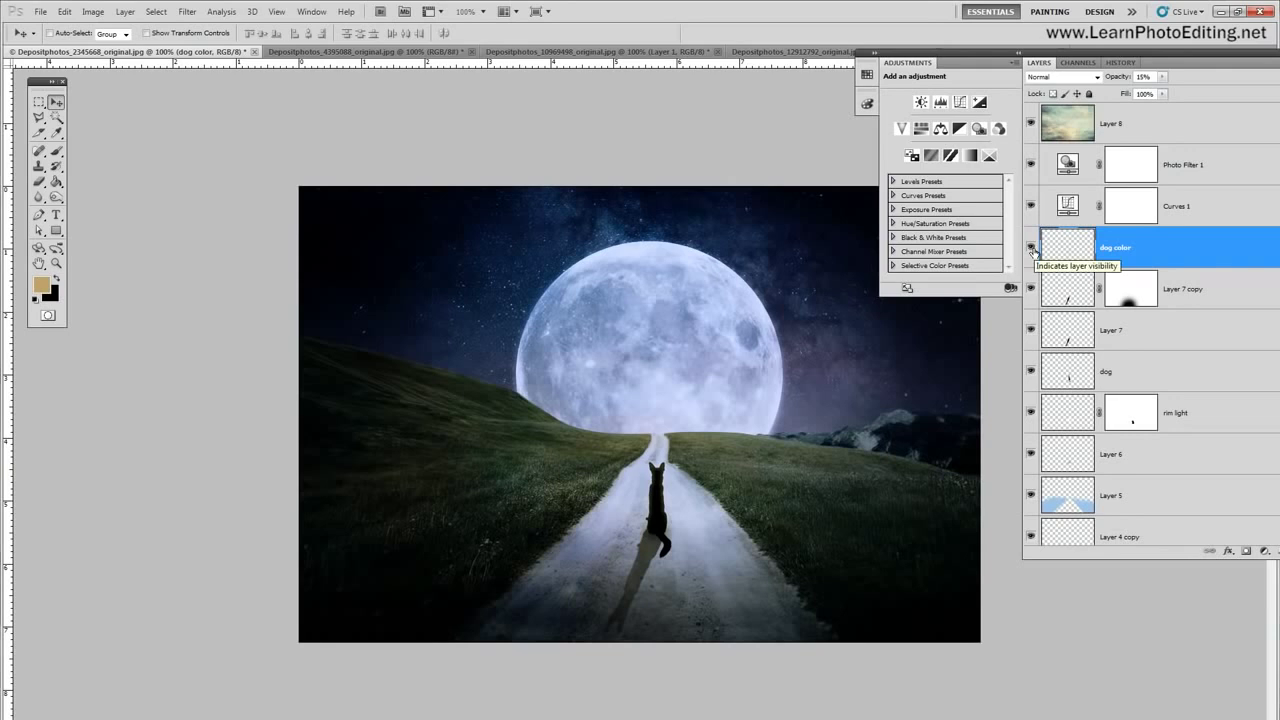
Step: Add a new empty layer directly above the cloud texture layer
drag(1094, 53, 1090, 79)
click(1132, 138)
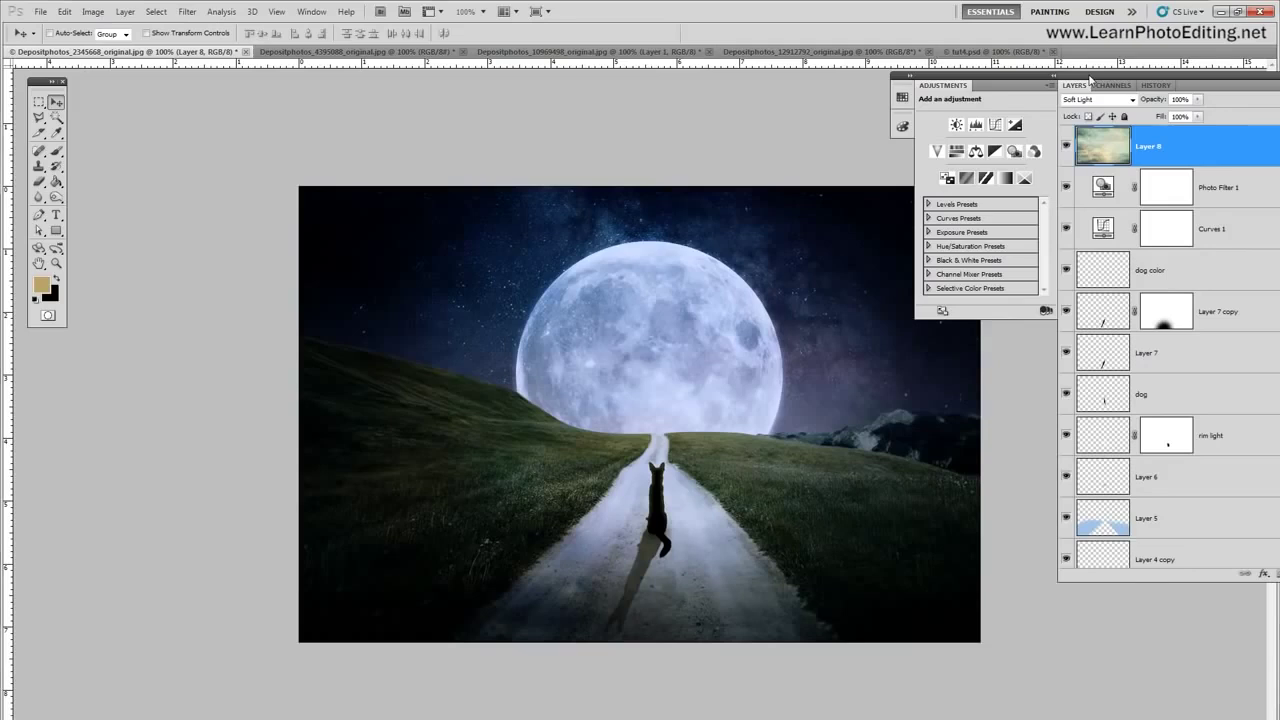
click(124, 12)
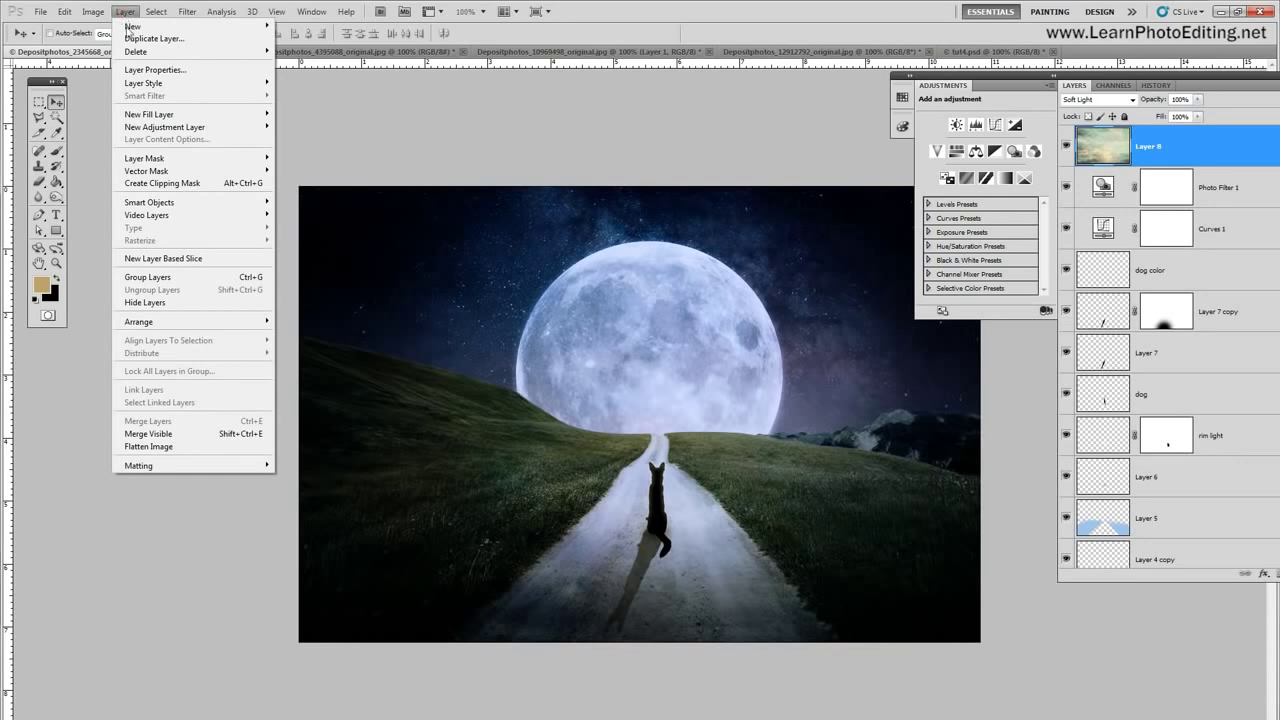
mouse_move(134, 27)
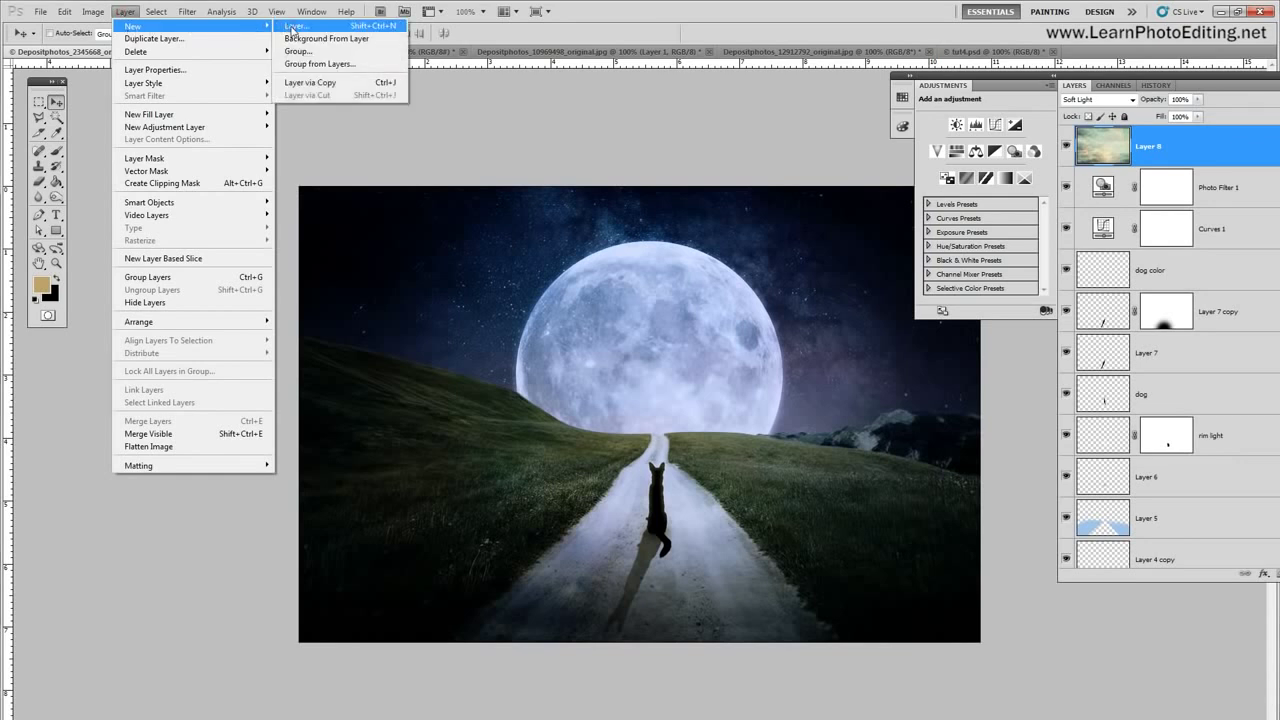
click(291, 27)
click(686, 113)
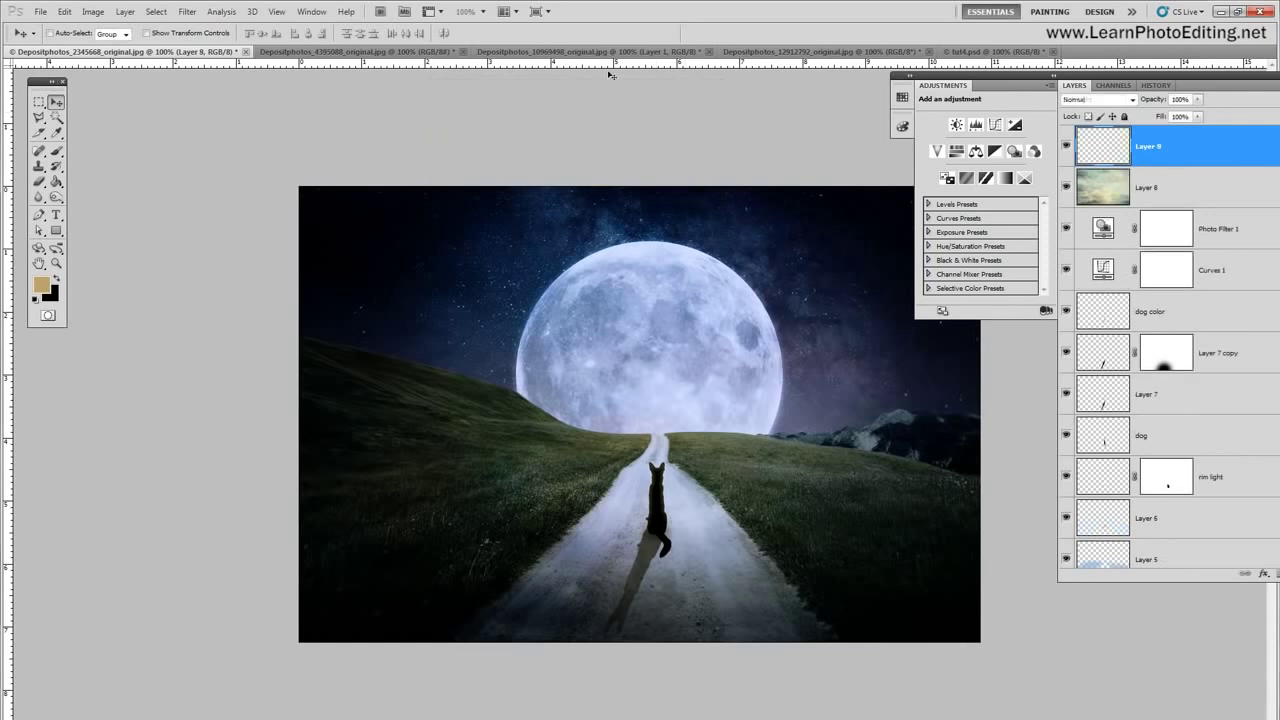
Step: Draw an elliptical selection spanning the full canvas from corner to corner and invert it to select the image corners
click(40, 104)
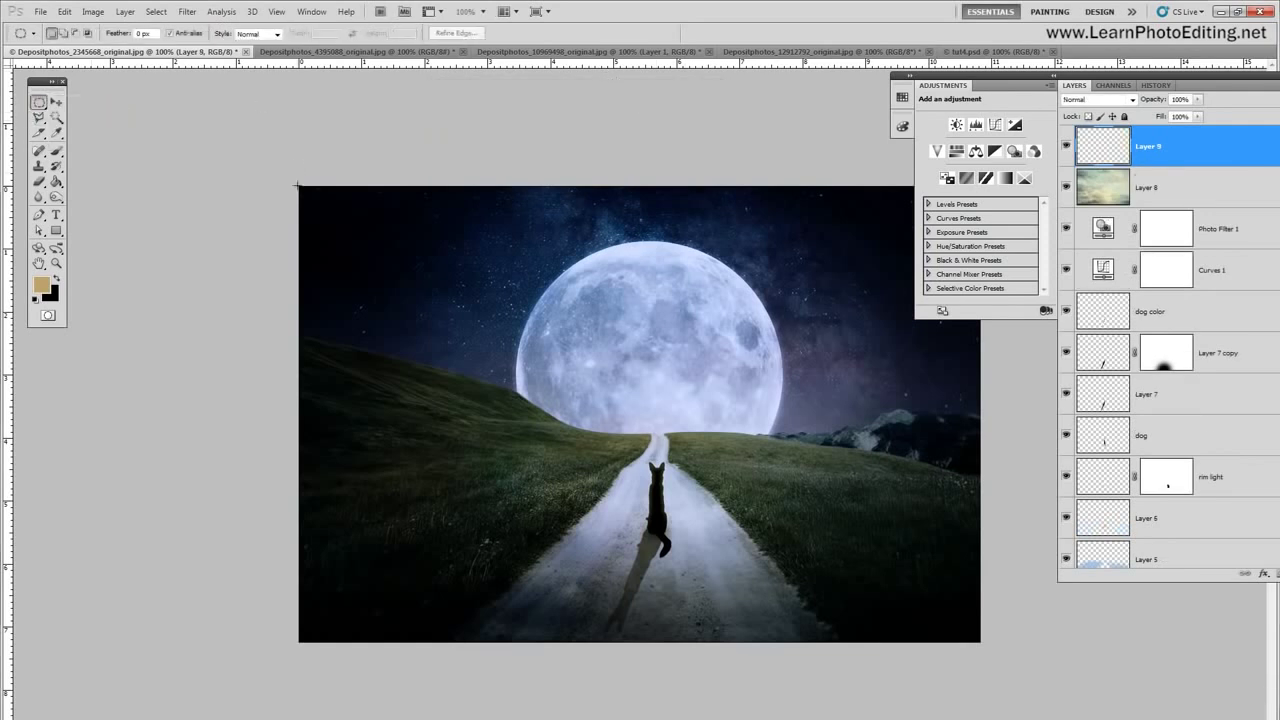
drag(298, 187, 517, 323)
drag(979, 641, 979, 641)
click(156, 11)
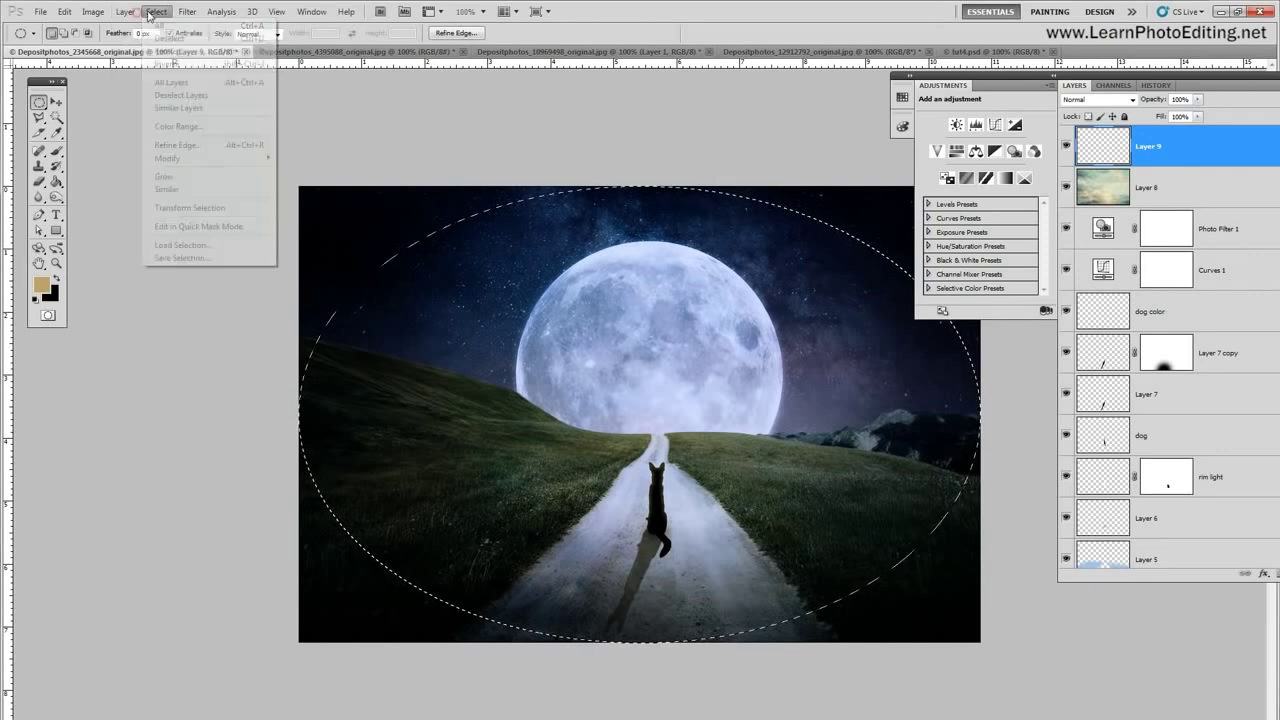
click(163, 64)
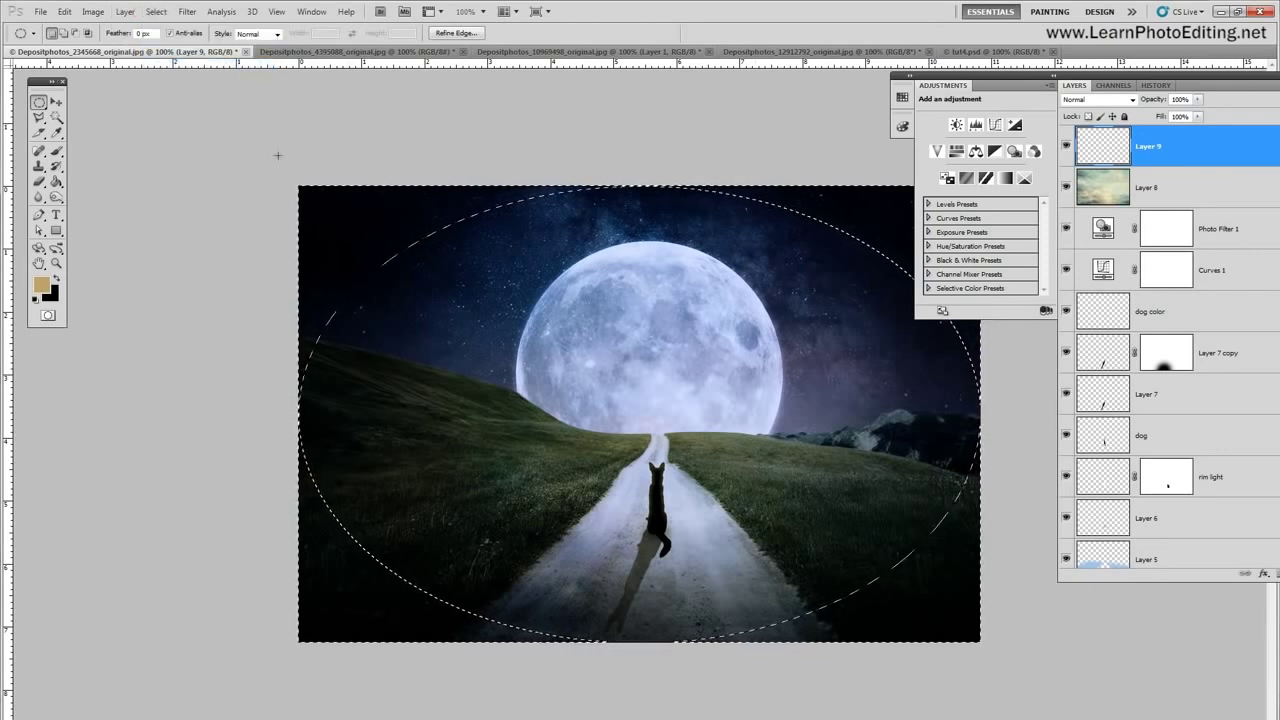
Step: Fill the selected corners with black on the new top layer using the Paint Bucket, and deselect
key(g)
key(x)
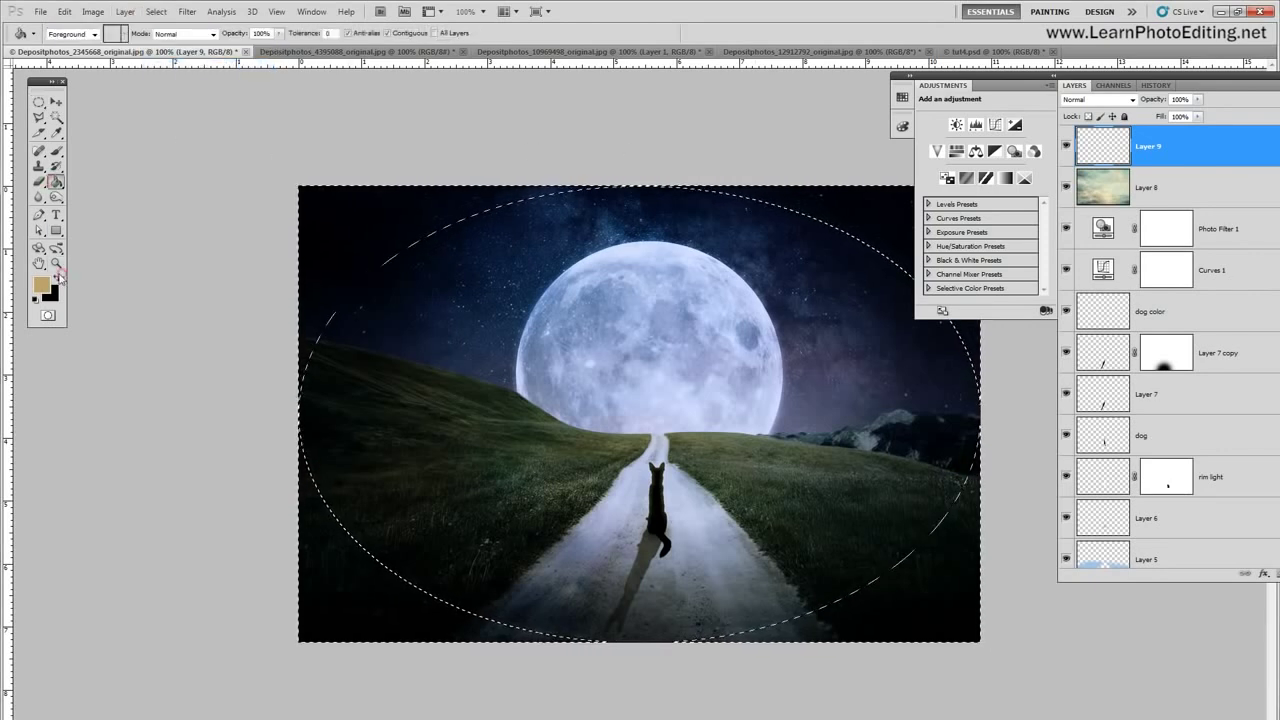
click(326, 238)
click(156, 11)
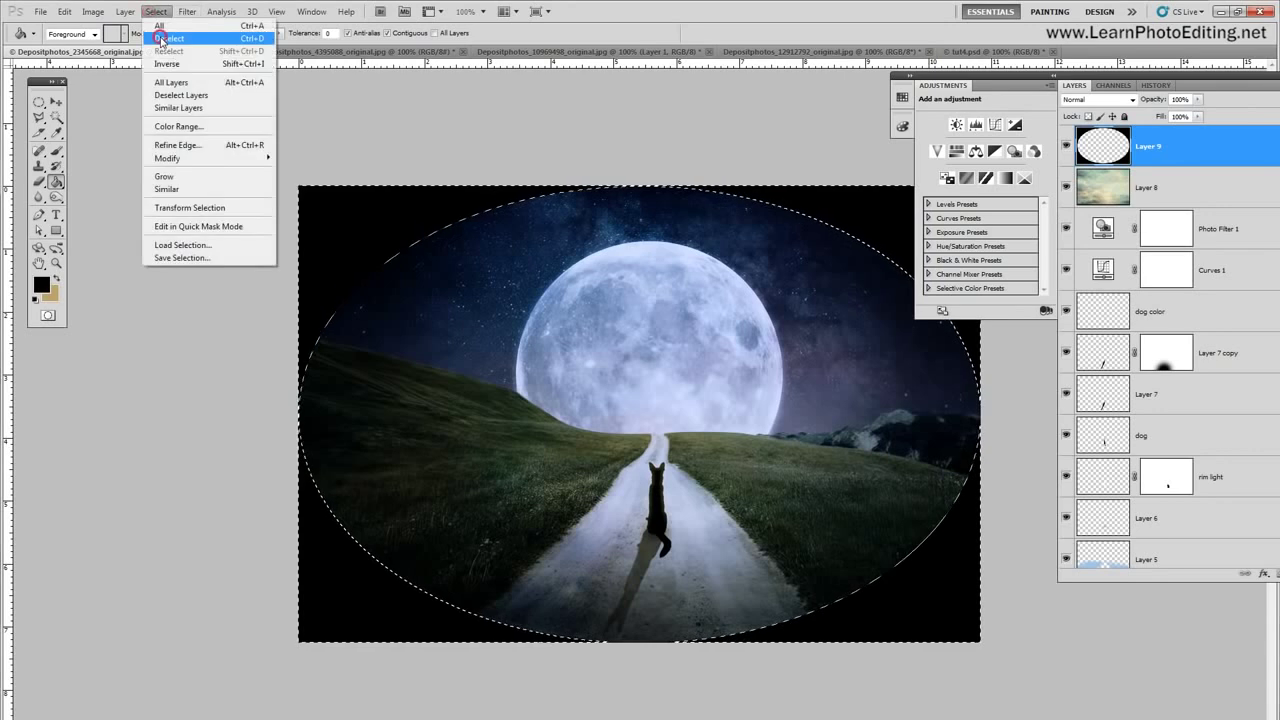
click(165, 38)
Step: Soften the black vignette with a Gaussian Blur of 80 pixels radius
click(190, 11)
mouse_move(230, 126)
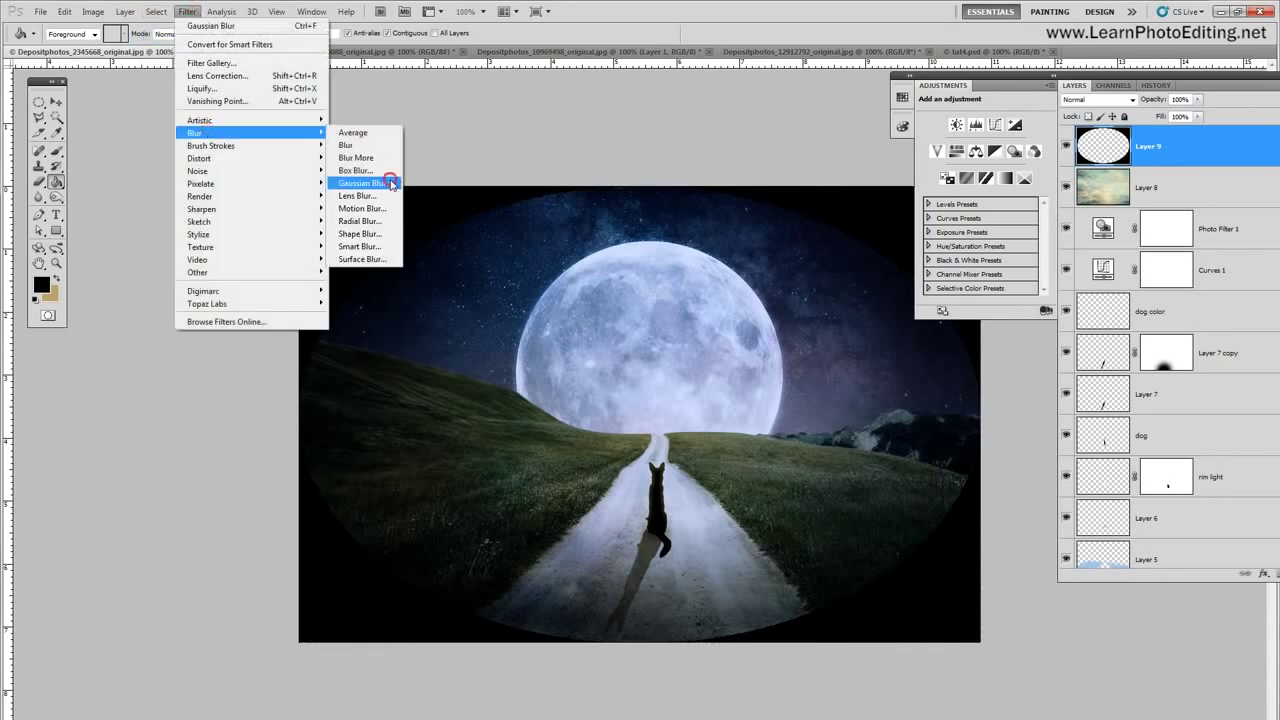
click(390, 180)
text(80)
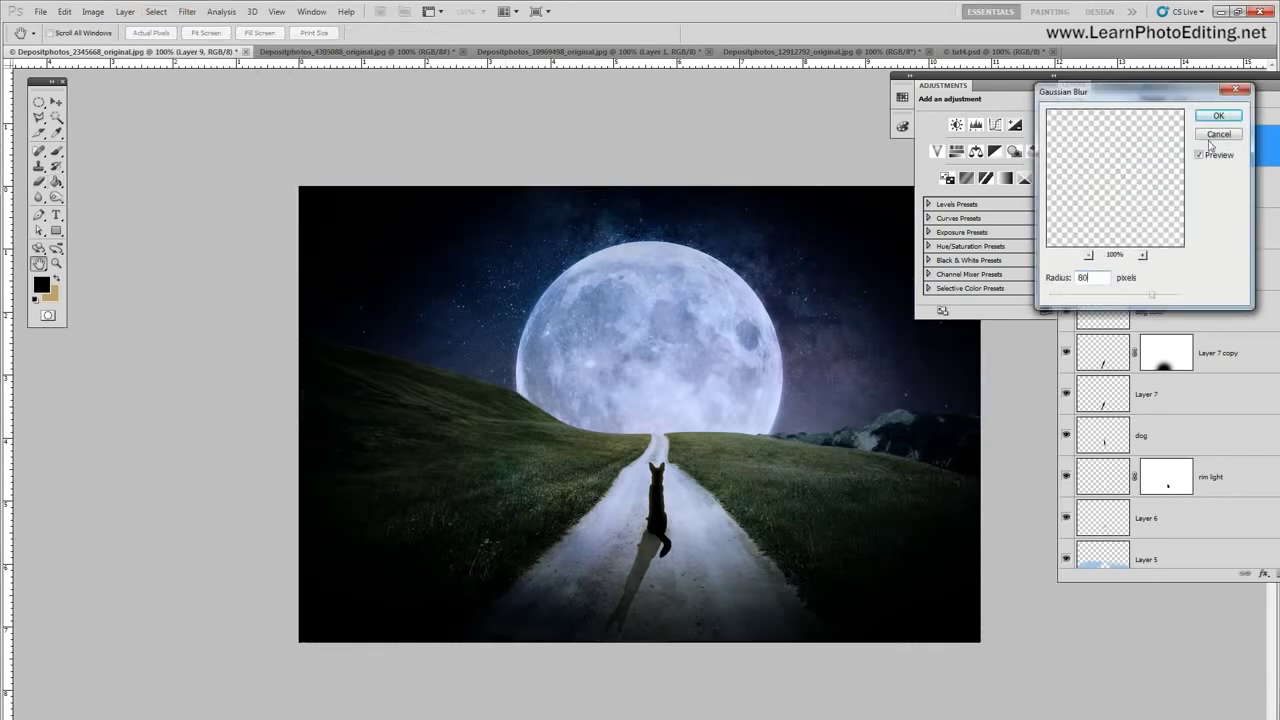
click(1219, 118)
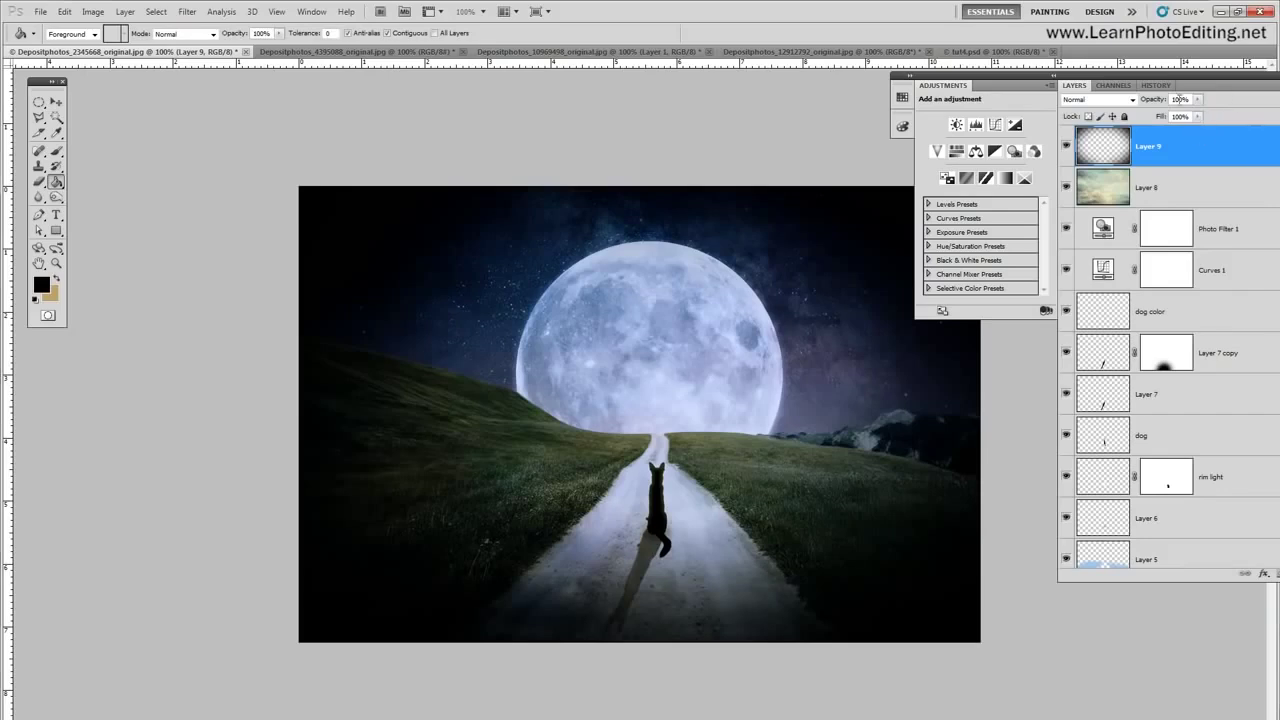
Step: Set the vignette layer's opacity to 40%
drag(1162, 100, 1062, 148)
click(1178, 99)
text(40)
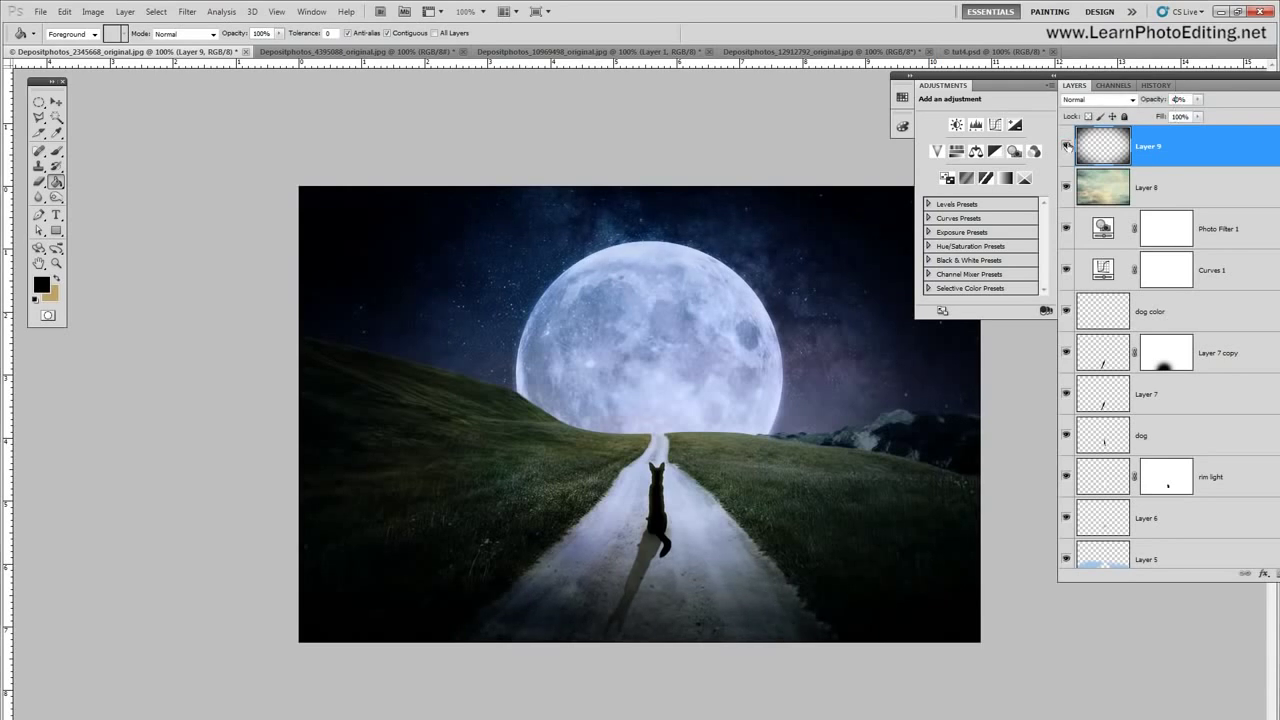
key(Return)
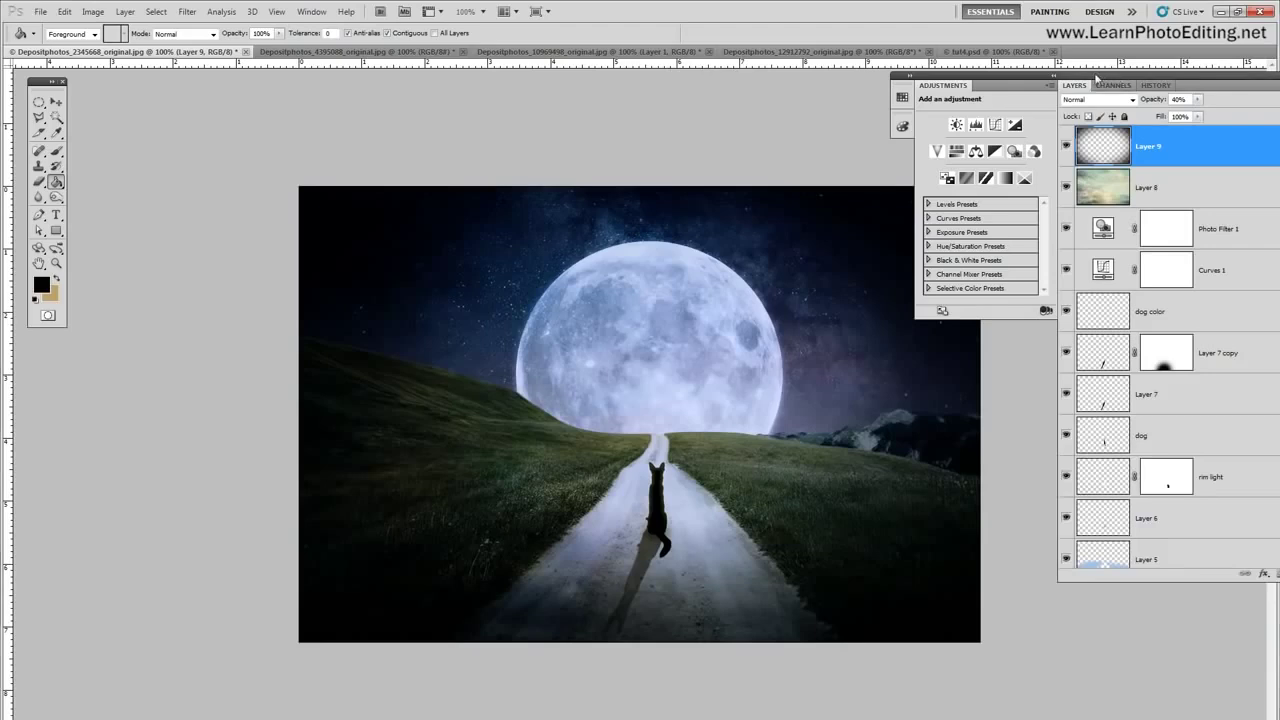
Step: Reveal the full layer list and examine what Layer 7 and Layer 7 copy each contribute to the dog's shadow
drag(1096, 77, 1122, 97)
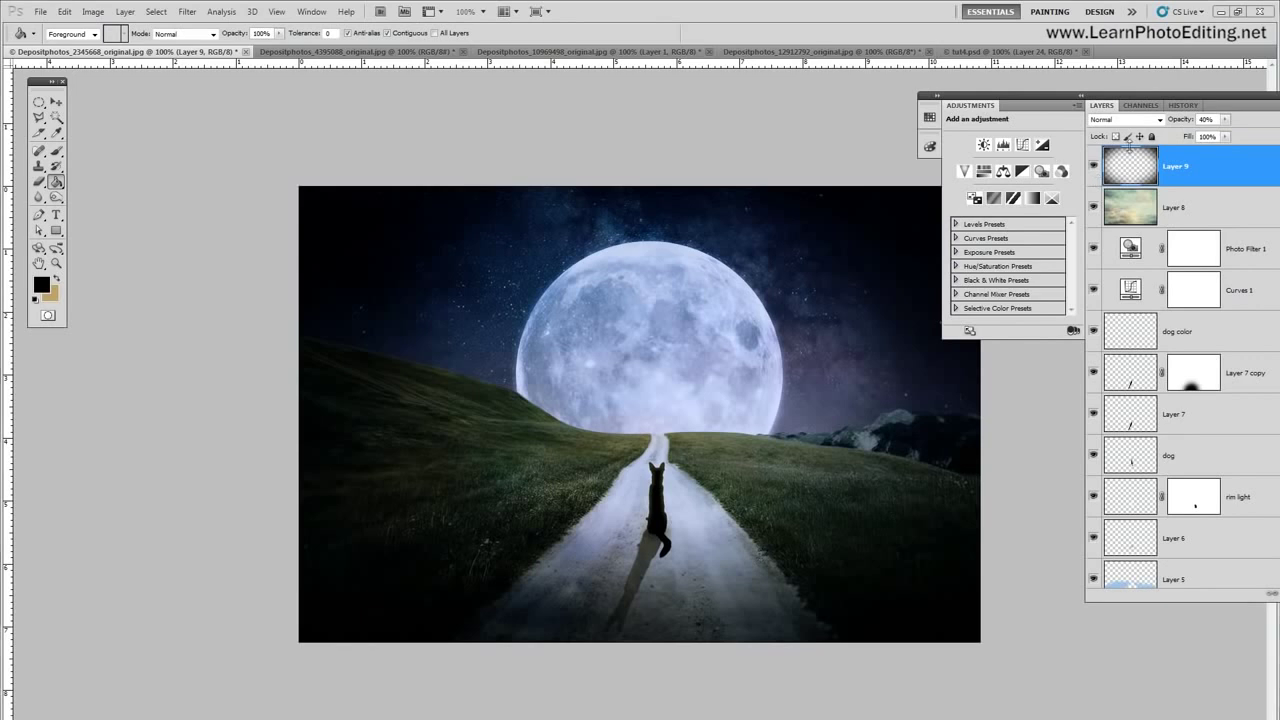
drag(1144, 99, 1034, 66)
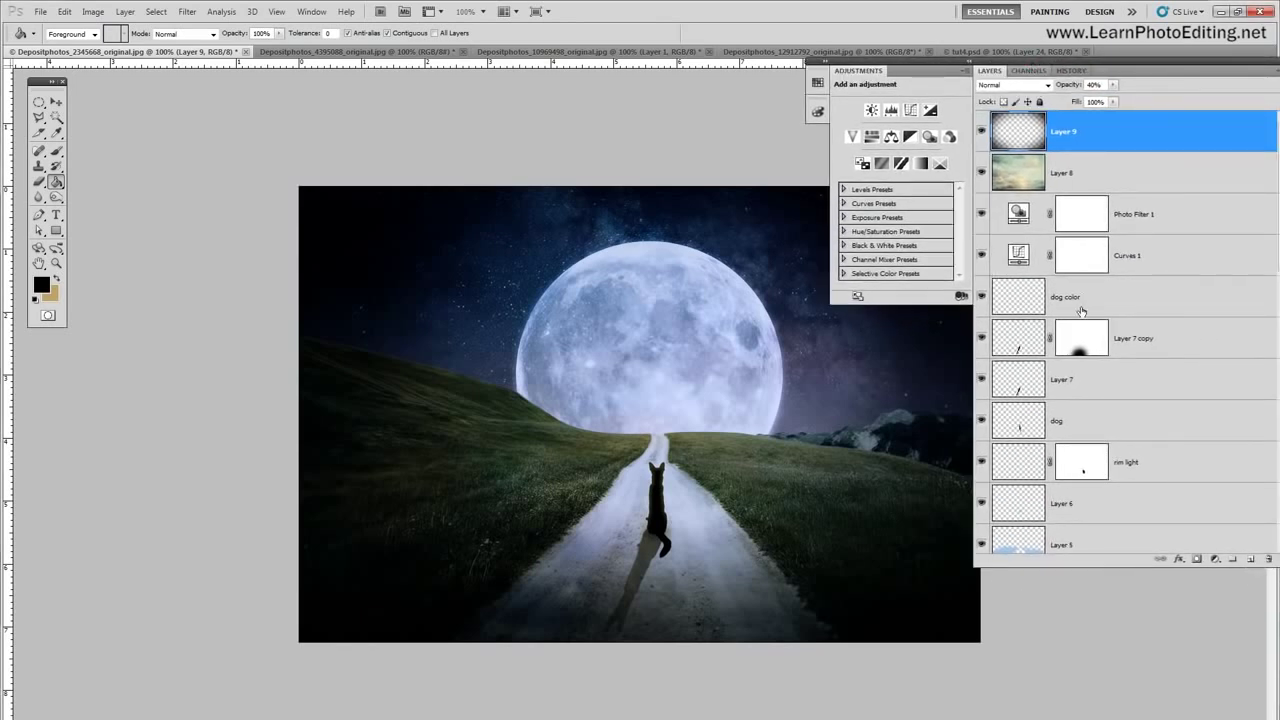
click(1127, 466)
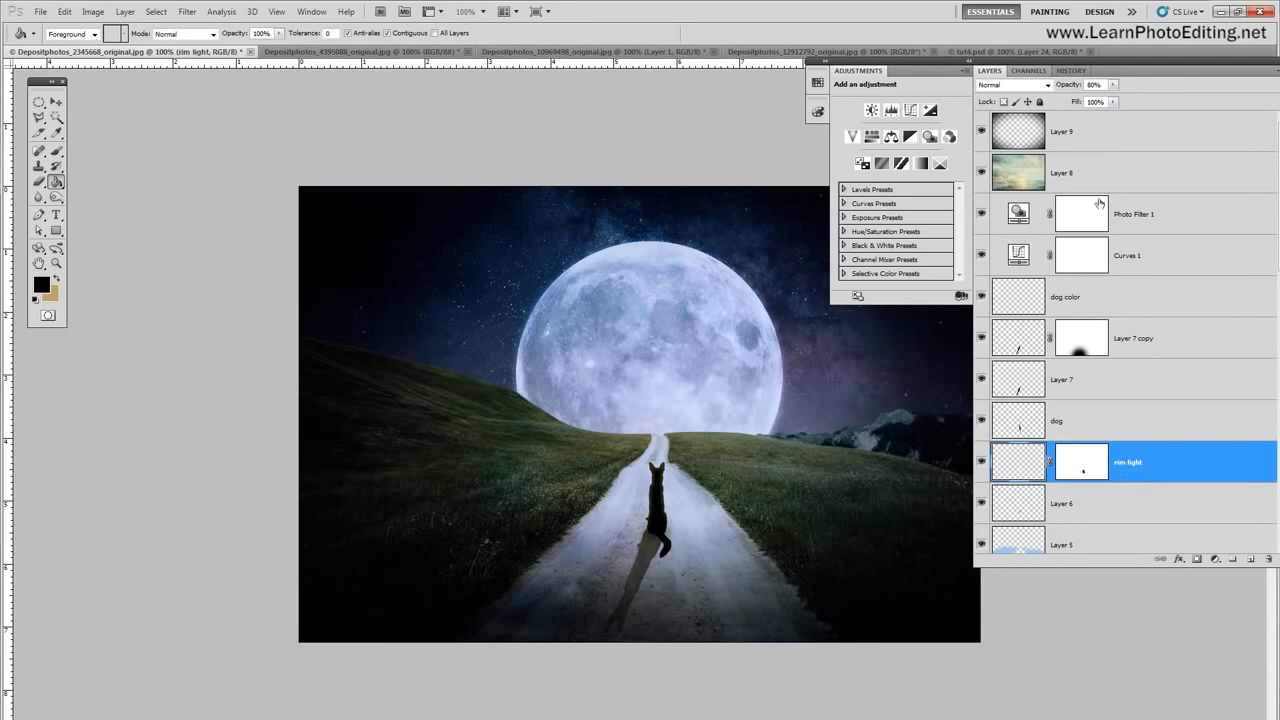
drag(1085, 63, 1037, 57)
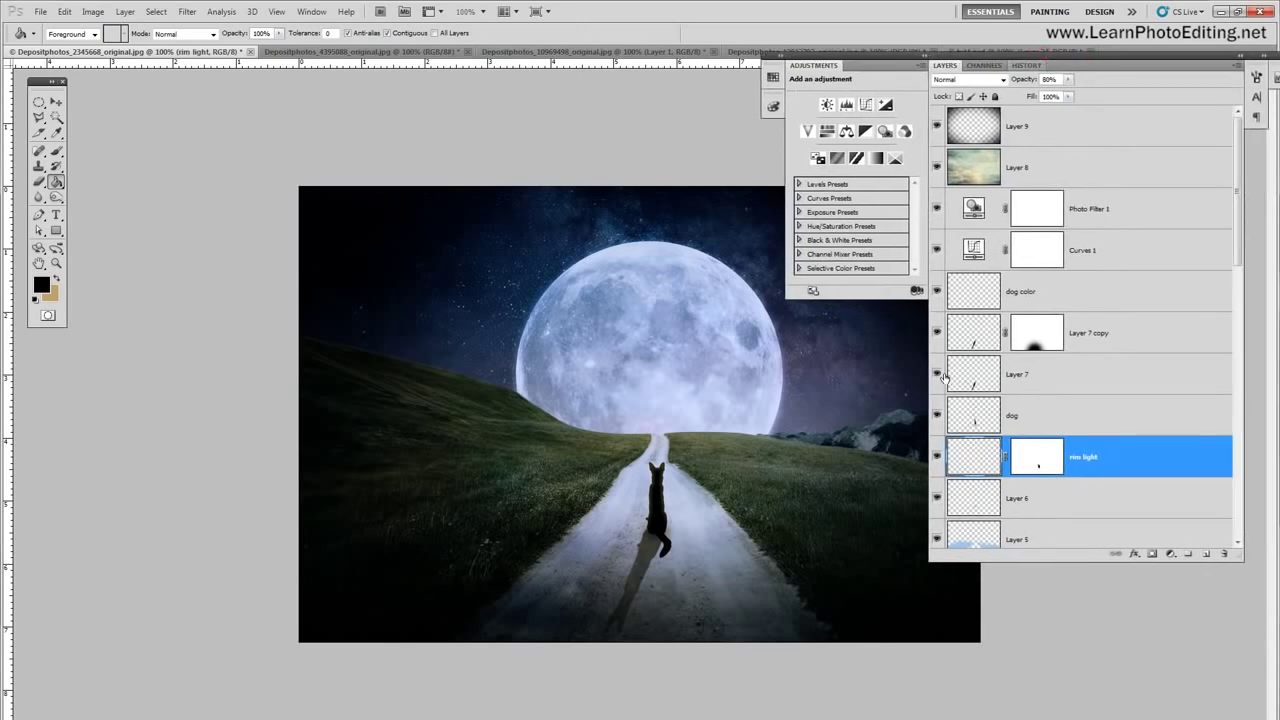
click(937, 374)
click(937, 374)
click(1046, 377)
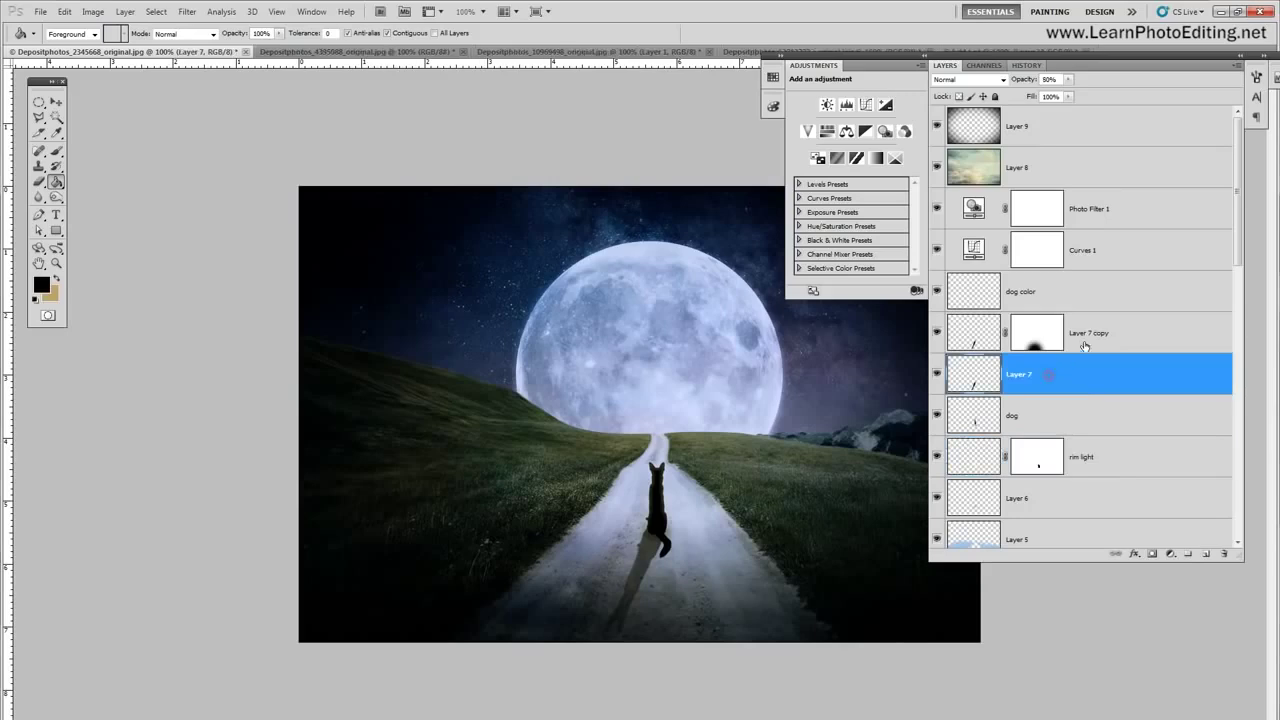
click(1085, 343)
click(937, 333)
click(937, 333)
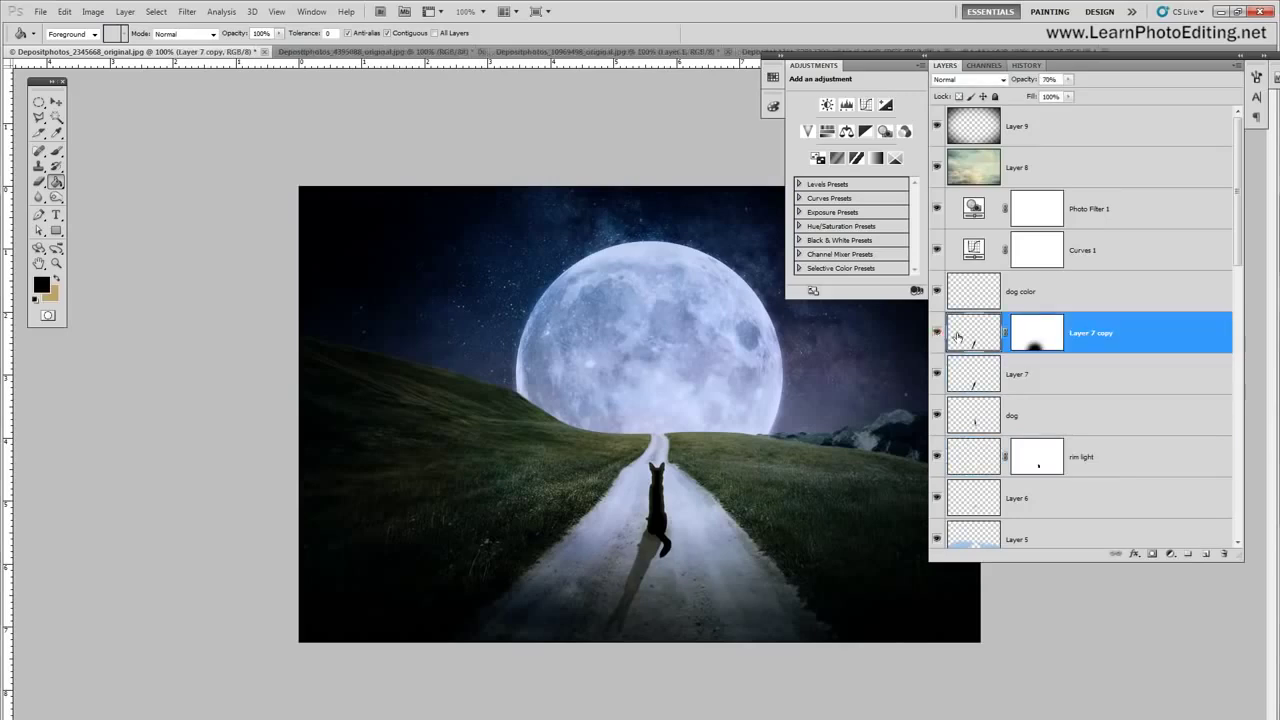
Step: Try 10% opacity on the masked Layer 7 copy and settle on 100%
click(1047, 80)
text(10)
key(Return)
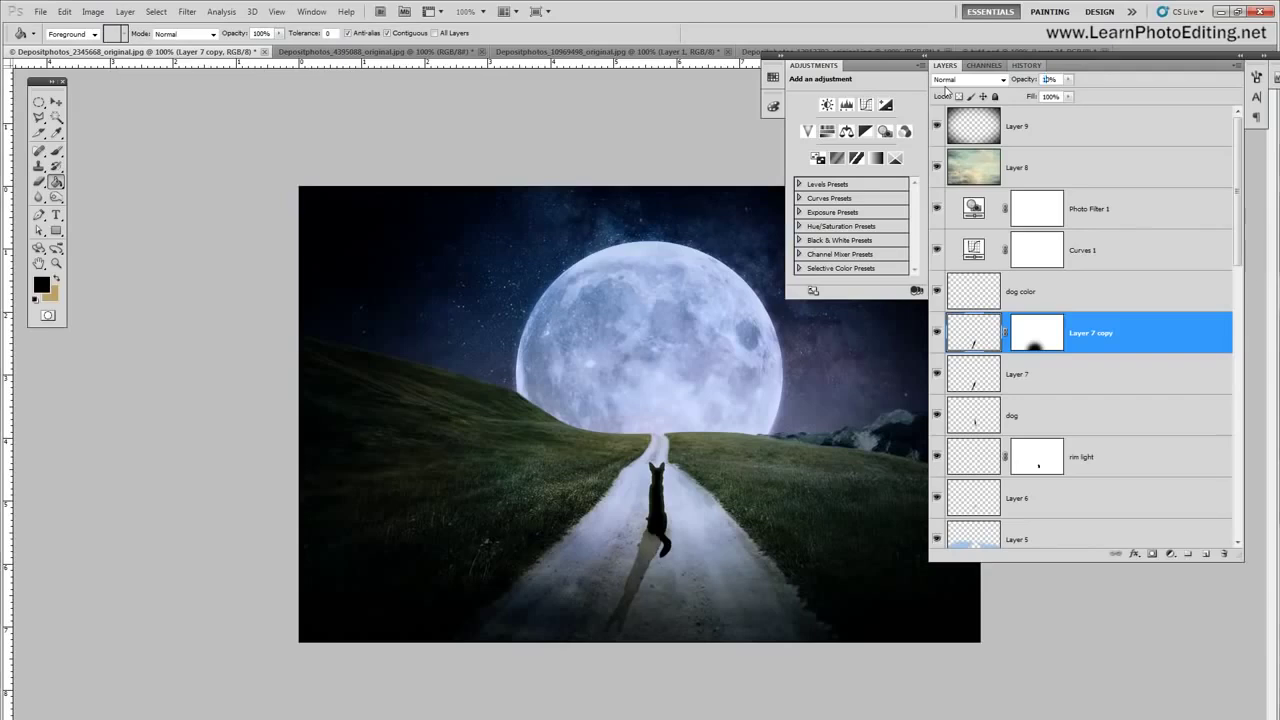
text(100)
key(Return)
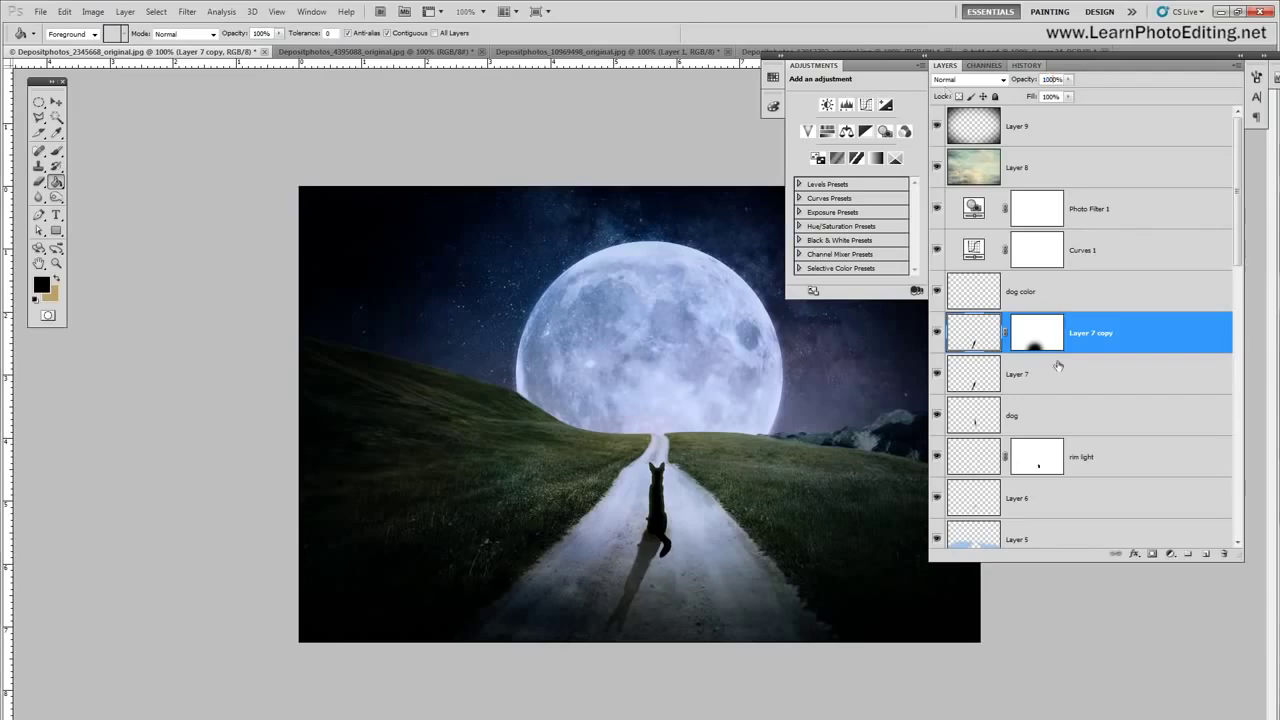
Step: Set the opacity of the Layer 7 shadow to 60% and compare the image with and without it
click(937, 374)
click(937, 374)
click(1040, 382)
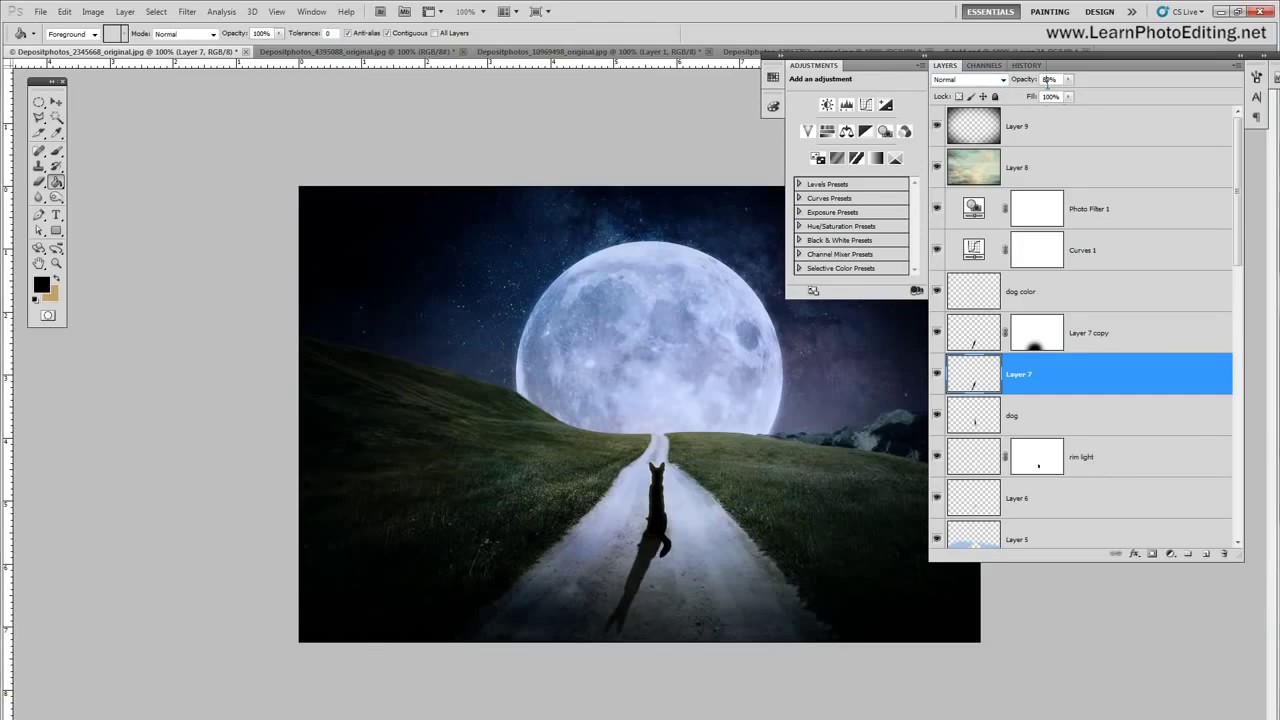
drag(1018, 82, 1013, 83)
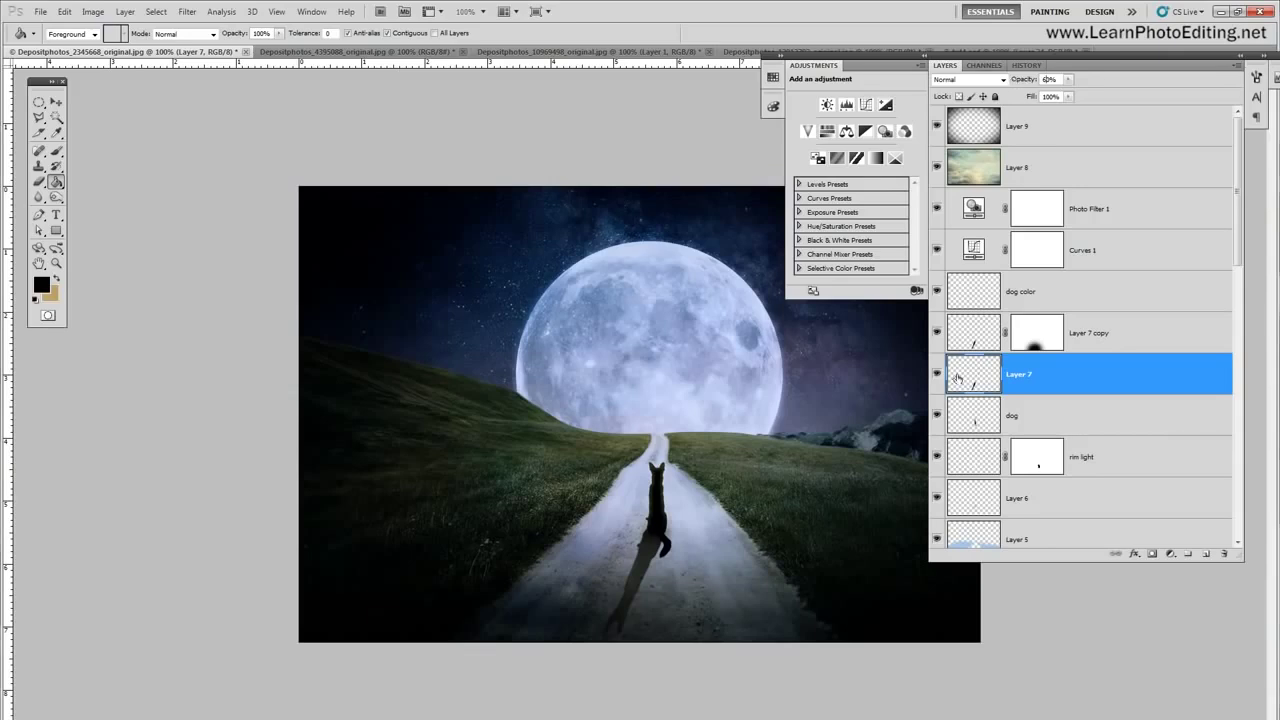
click(938, 374)
click(938, 374)
Step: Soften the Layer 7 shadow with a Gaussian Blur of 0.9 pixels radius
click(187, 11)
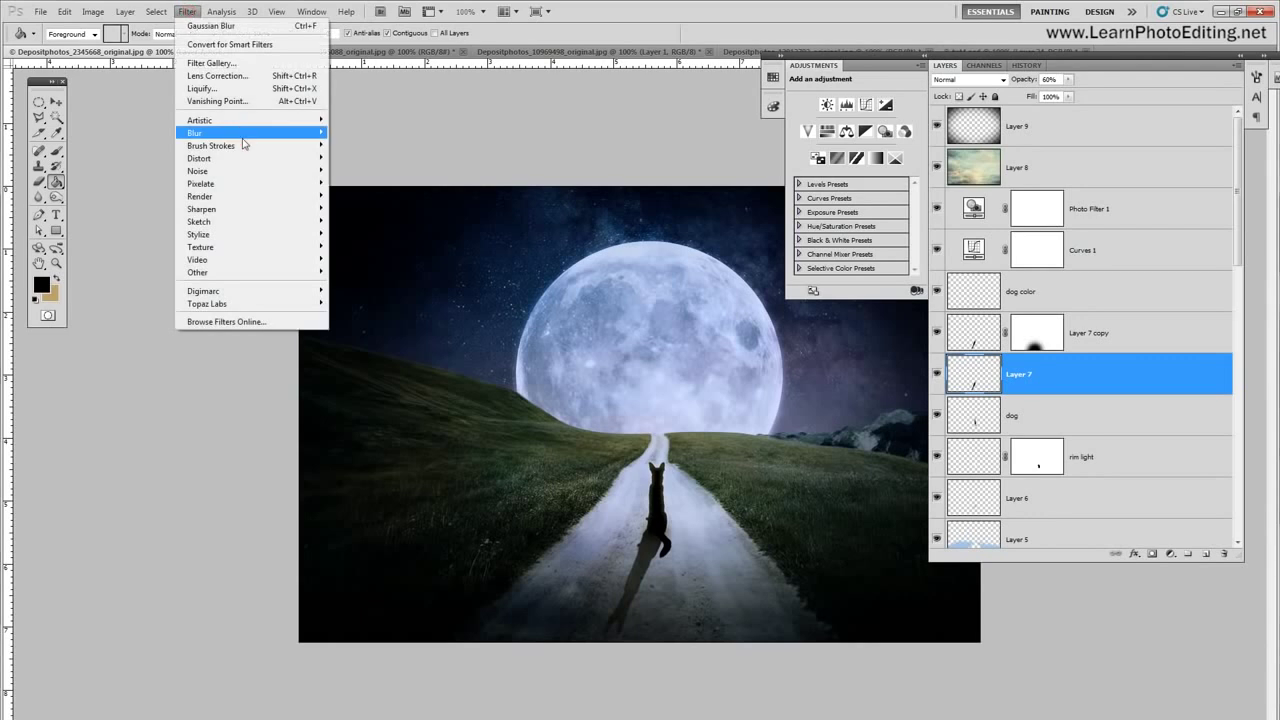
mouse_move(240, 137)
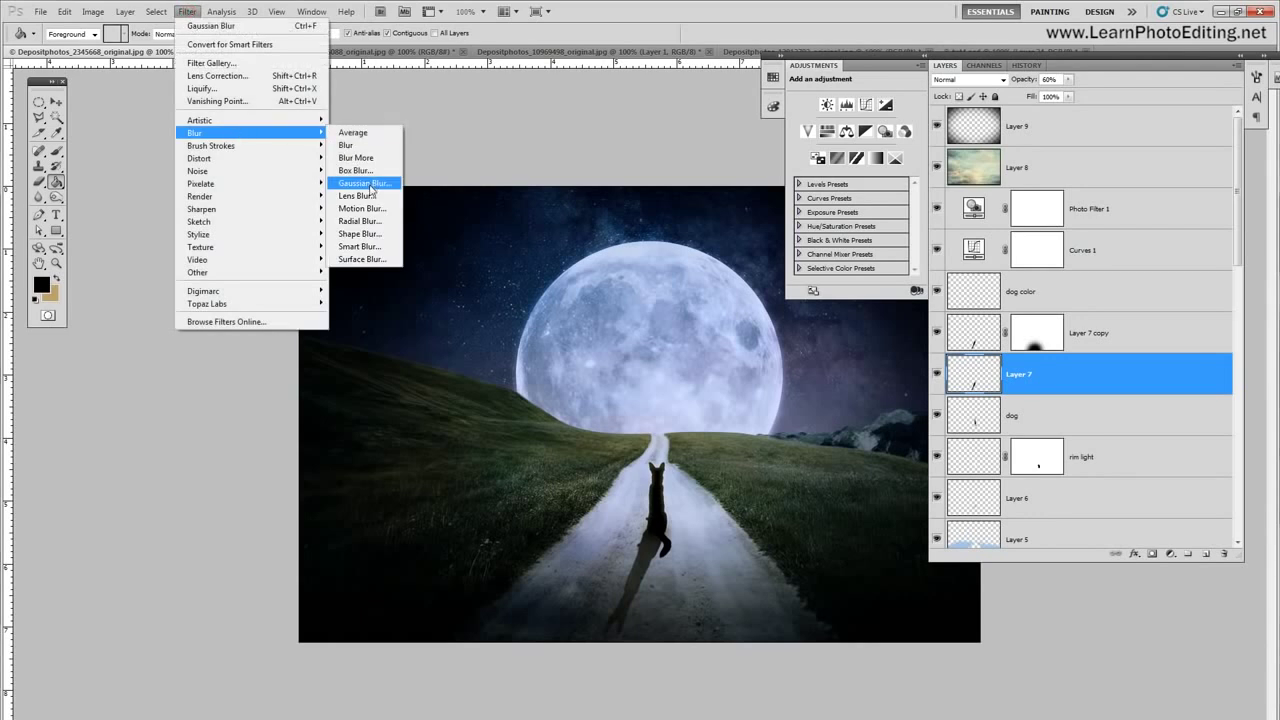
click(368, 184)
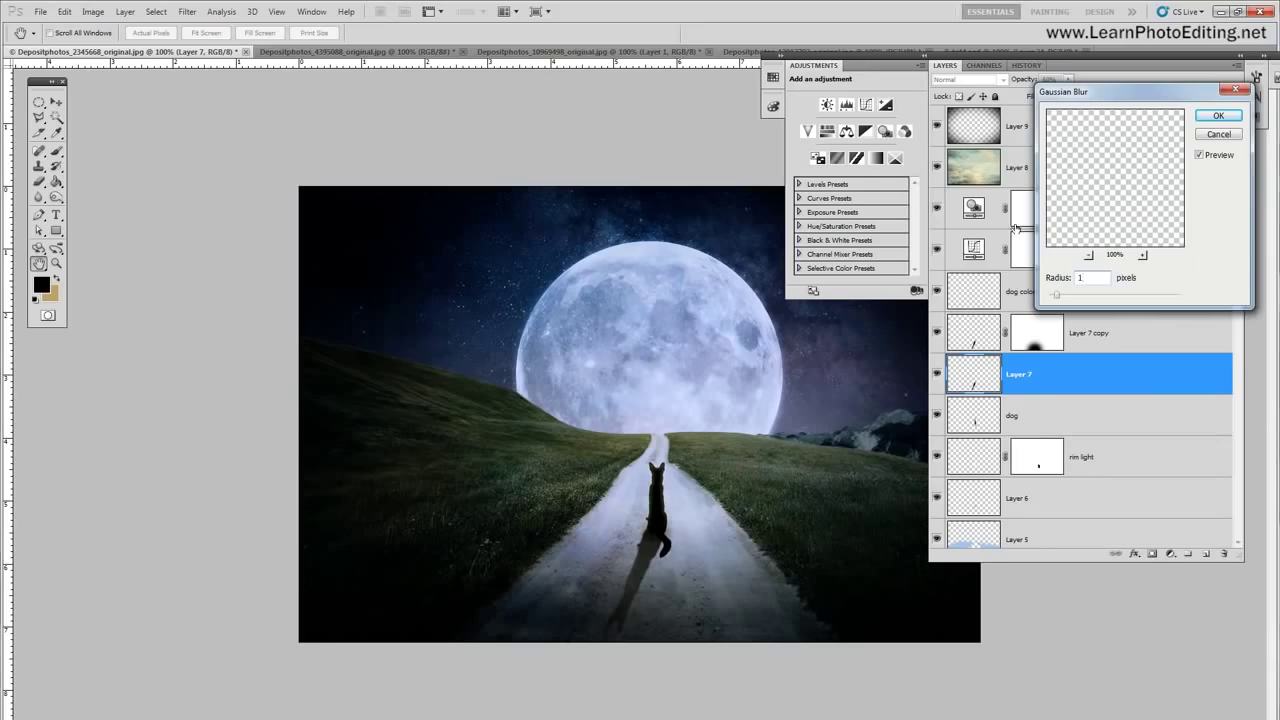
double_click(1085, 278)
text(.5)
key(Up)
key(Up)
key(Up)
key(Up)
click(1214, 116)
Step: Check the Layer 7 copy shadow on and off and soften it with a slight Gaussian Blur
click(936, 332)
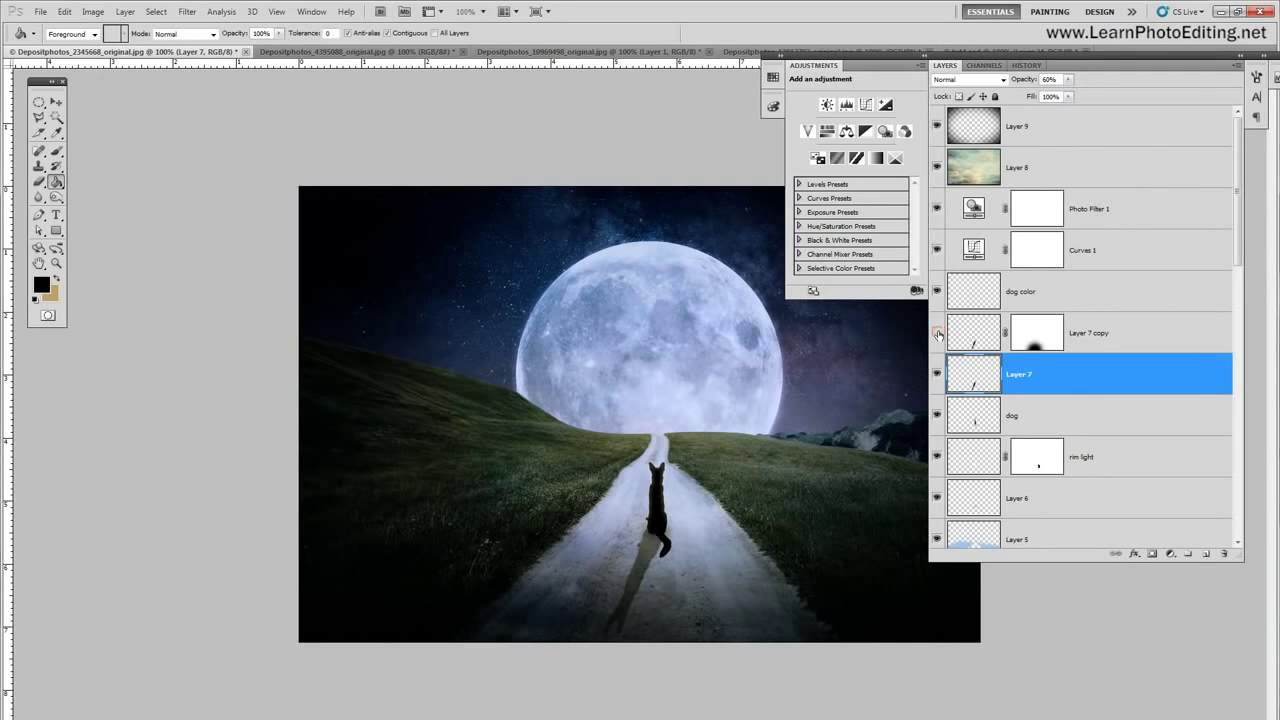
click(936, 332)
click(1097, 343)
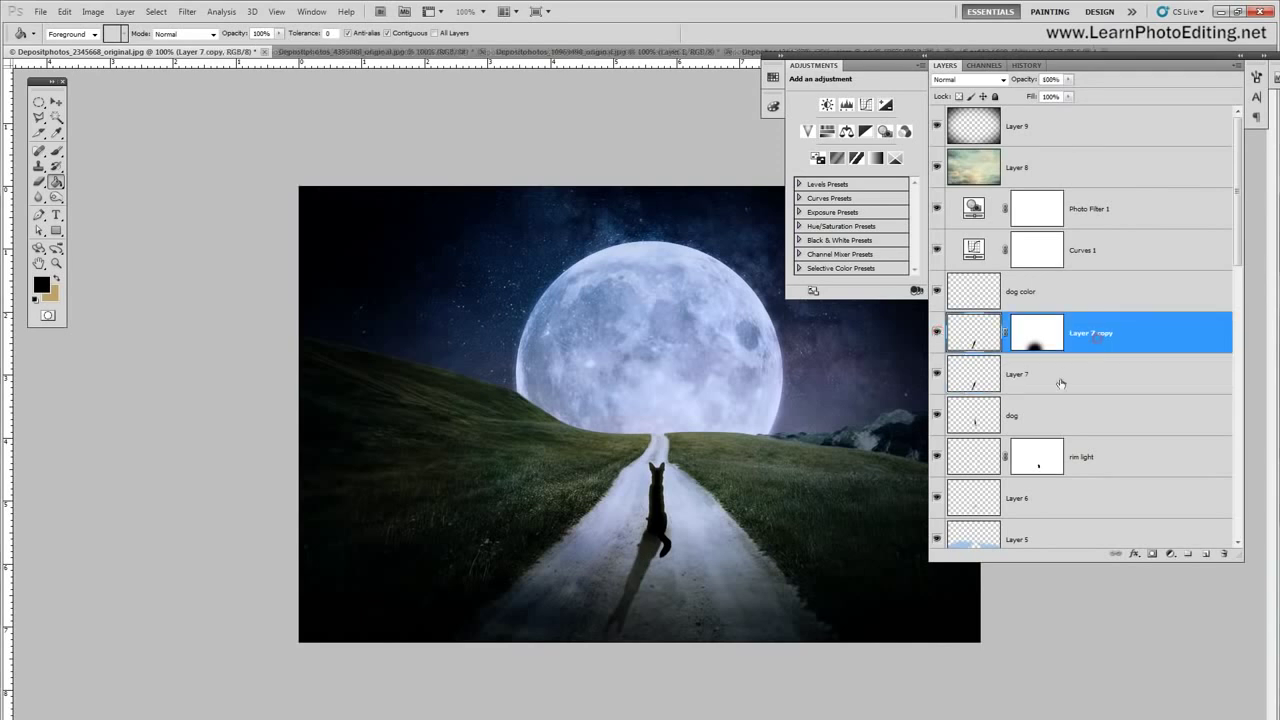
click(187, 11)
mouse_move(242, 140)
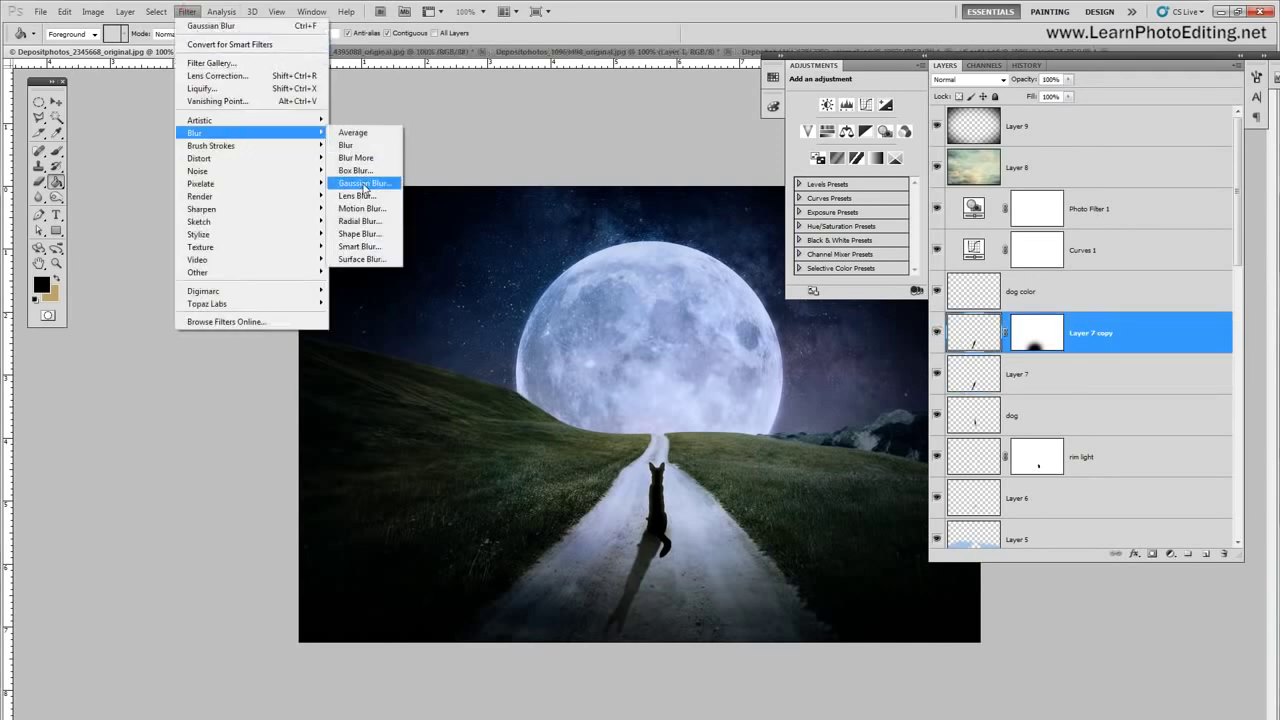
click(364, 186)
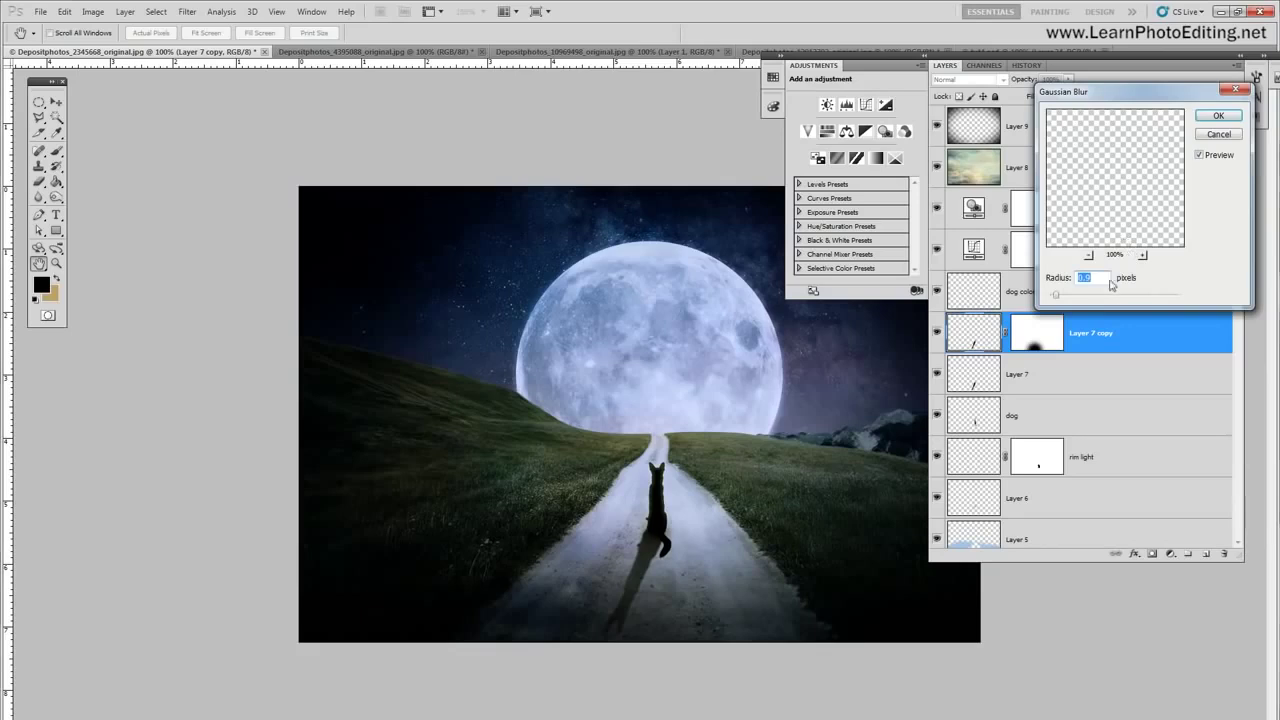
text(0.5)
key(BackSpace)
text(1)
text(2)
click(1218, 115)
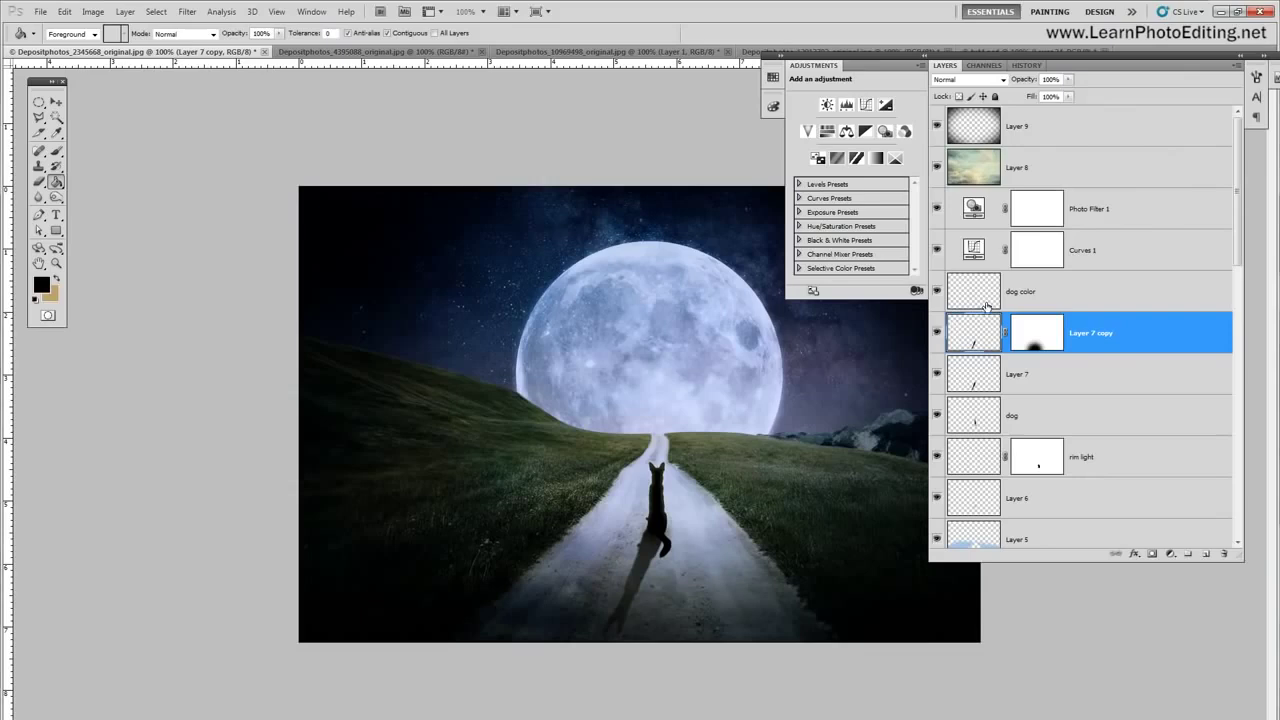
Step: Compare both shadow layers on and off, adjust Layer 7 copy's opacity and set Layer 7's opacity to 70%
click(936, 332)
click(936, 332)
drag(1022, 79, 988, 85)
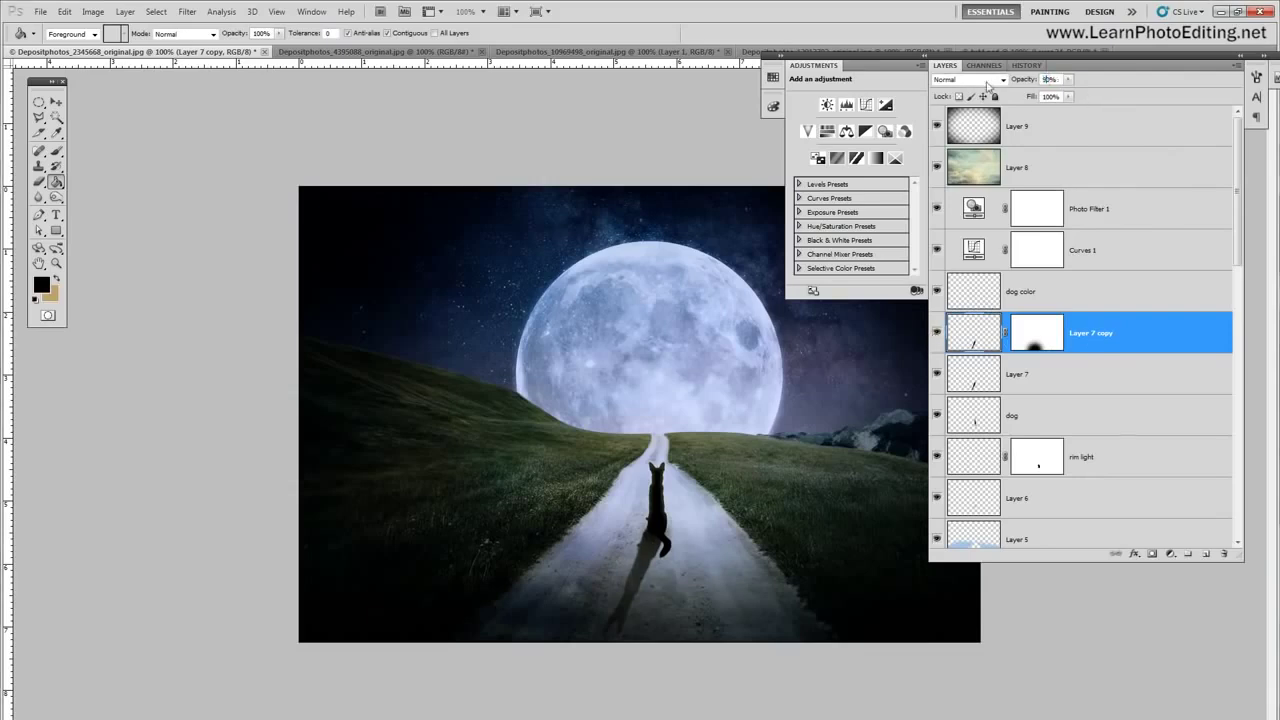
click(937, 374)
click(937, 374)
click(1058, 374)
drag(1030, 83, 1019, 82)
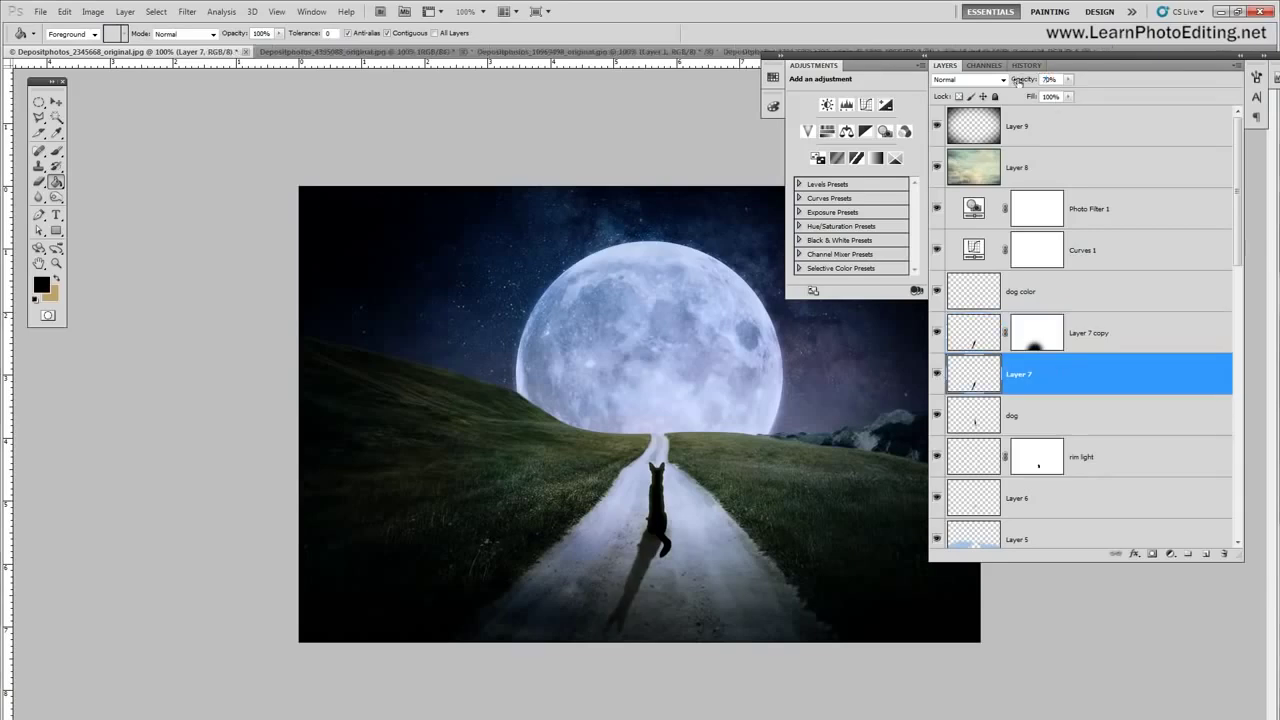
Step: Set the opacity of the Black & White 1 copy adjustment layer to 80%
drag(1238, 168, 1272, 306)
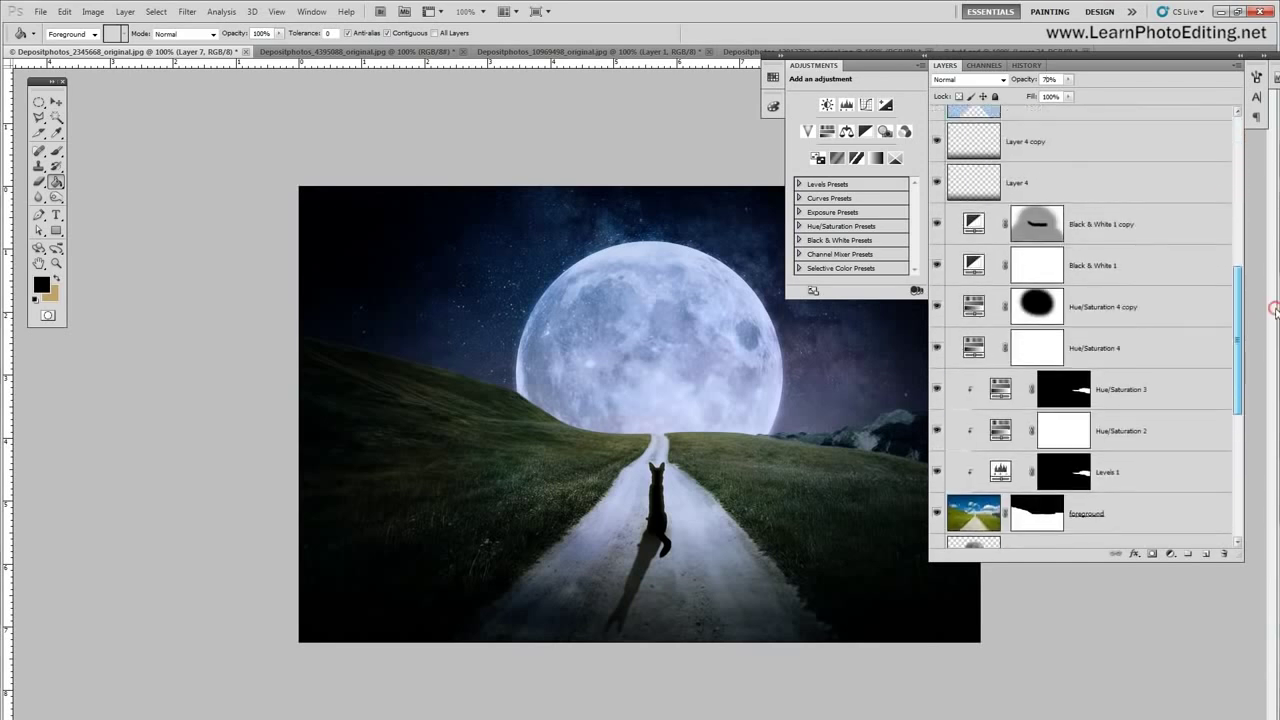
click(1100, 228)
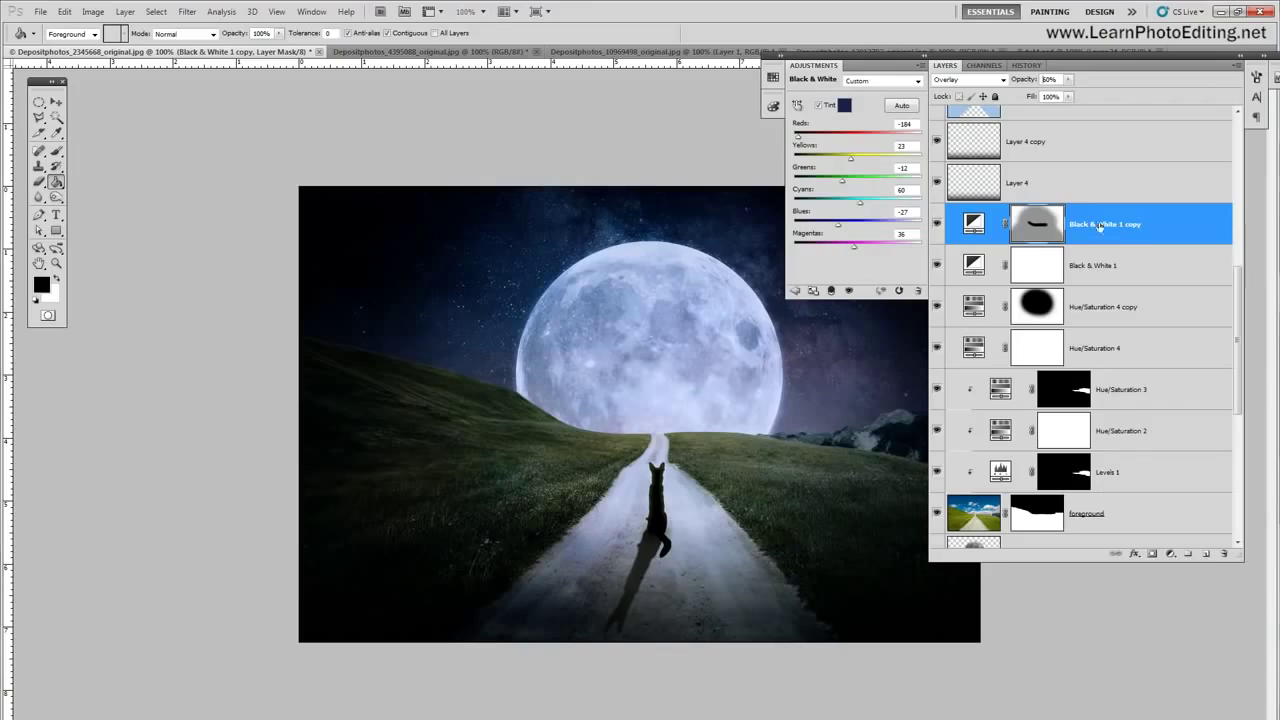
key(8)
Step: Compare the image with and without the sky layer and reduce that layer's opacity
drag(1237, 345, 1232, 470)
click(938, 446)
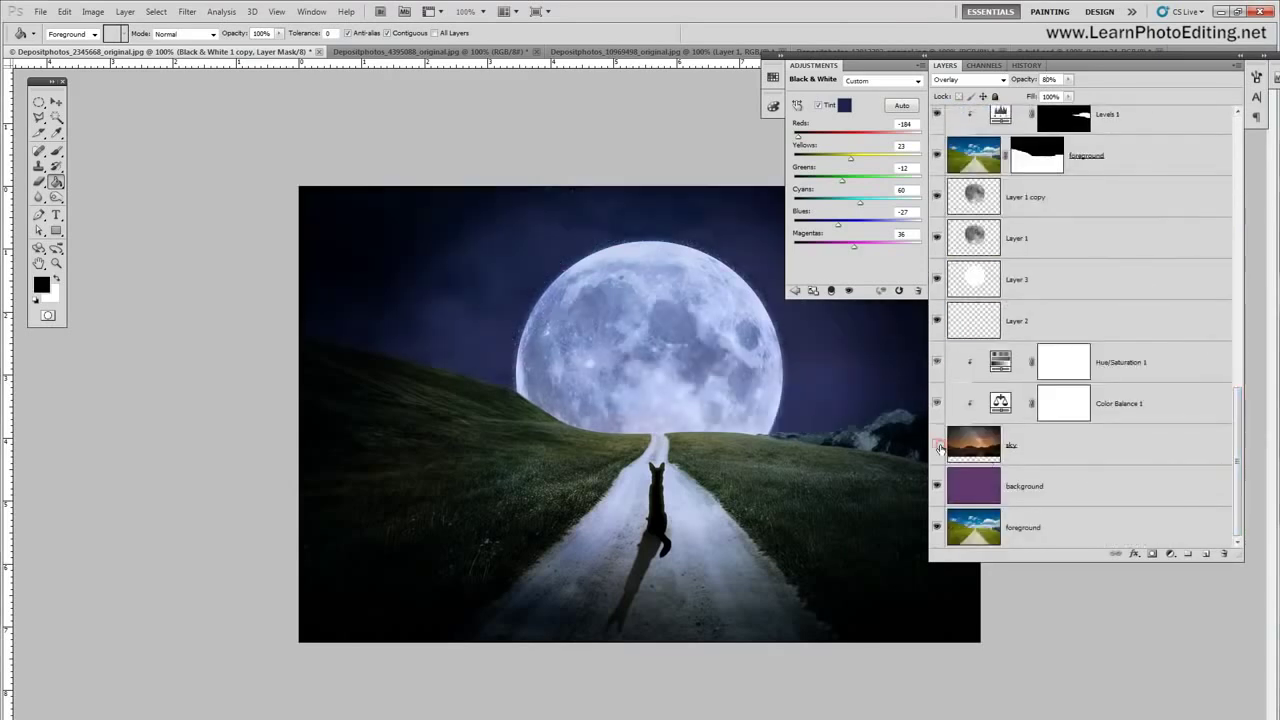
click(938, 446)
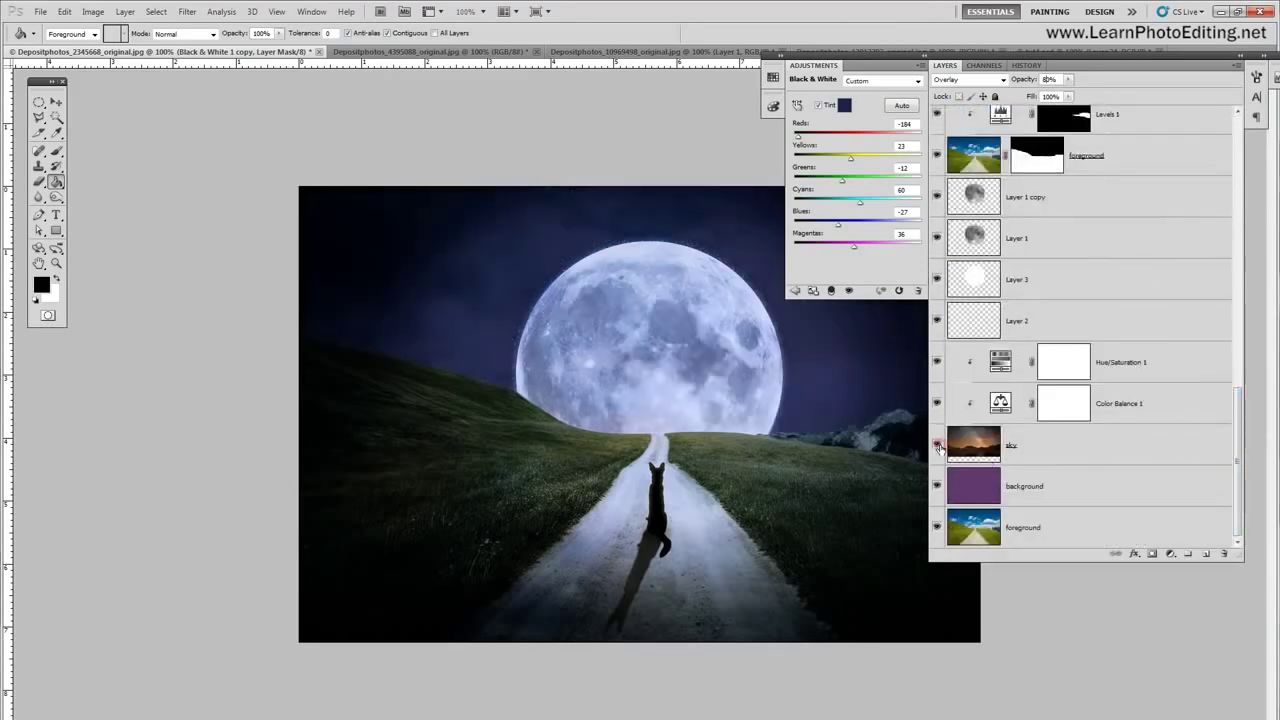
click(1047, 455)
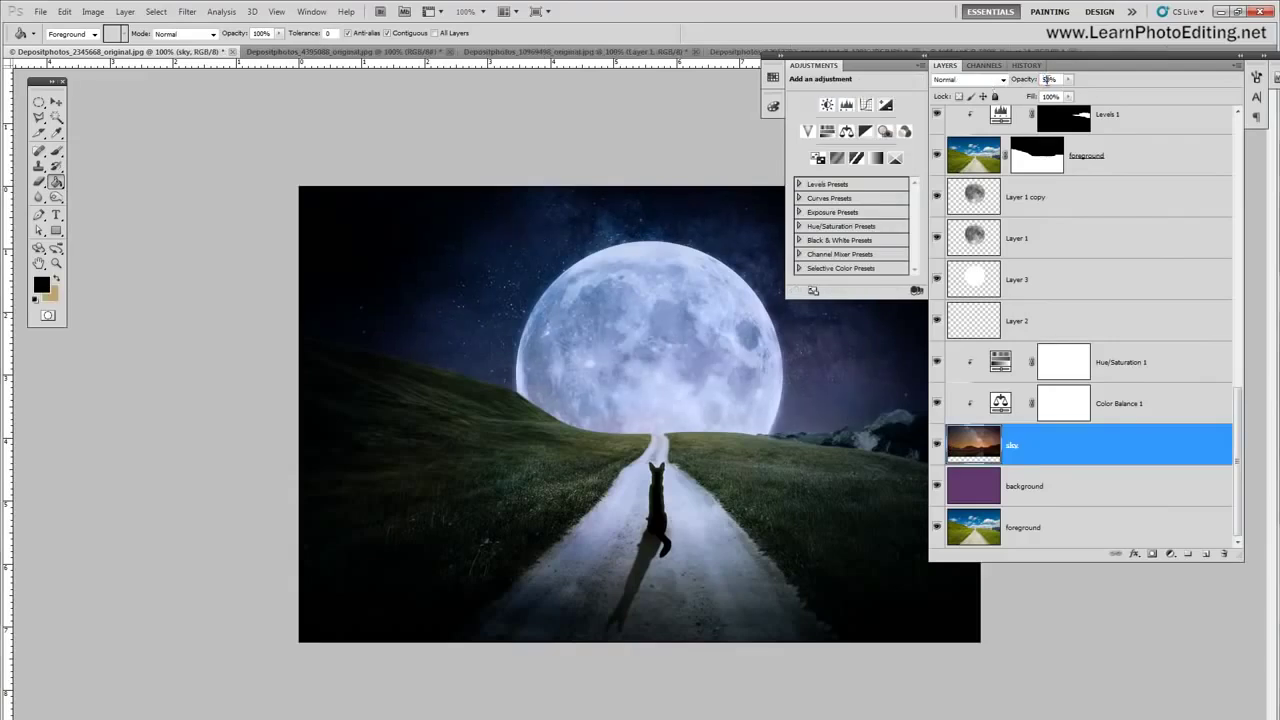
drag(1047, 80, 1020, 85)
mouse_move(1017, 83)
mouse_down()
mouse_move(1005, 104)
mouse_move(1030, 86)
mouse_up()
Step: Set the opacity of the Soft Light cloud texture on Layer 8 to 80%
drag(1238, 428, 1240, 125)
click(1058, 159)
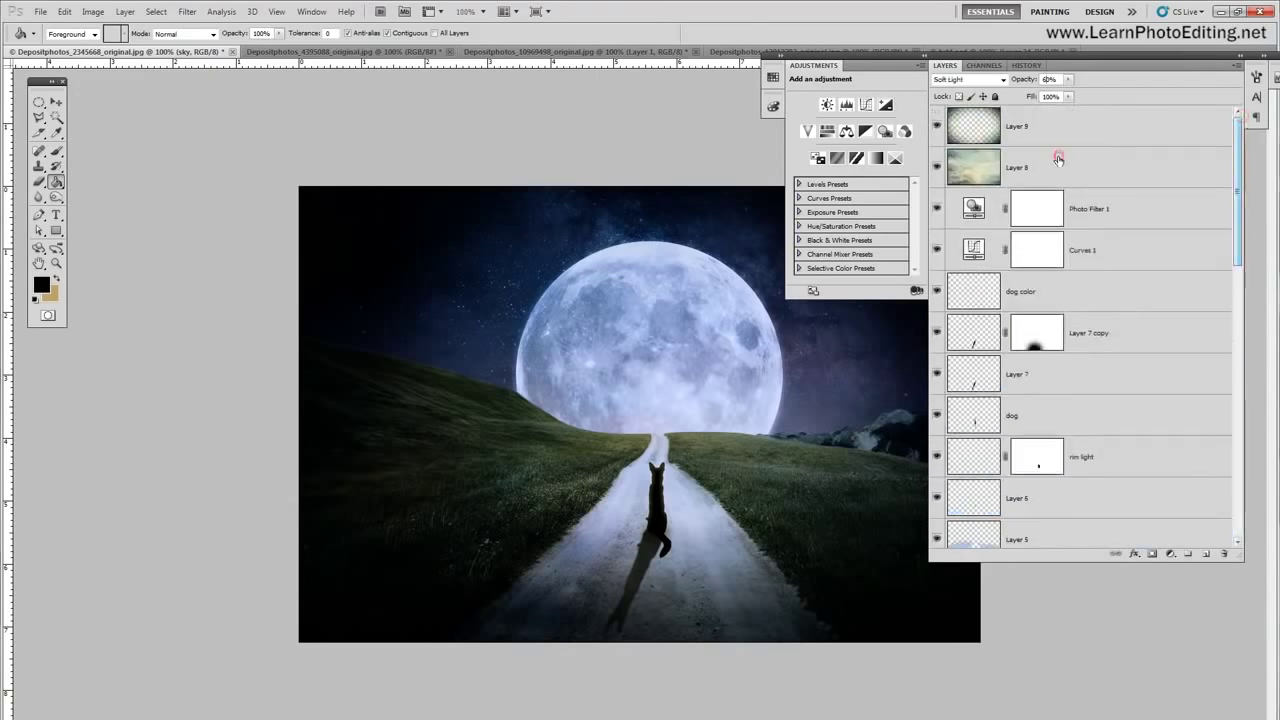
drag(1023, 54, 1115, 57)
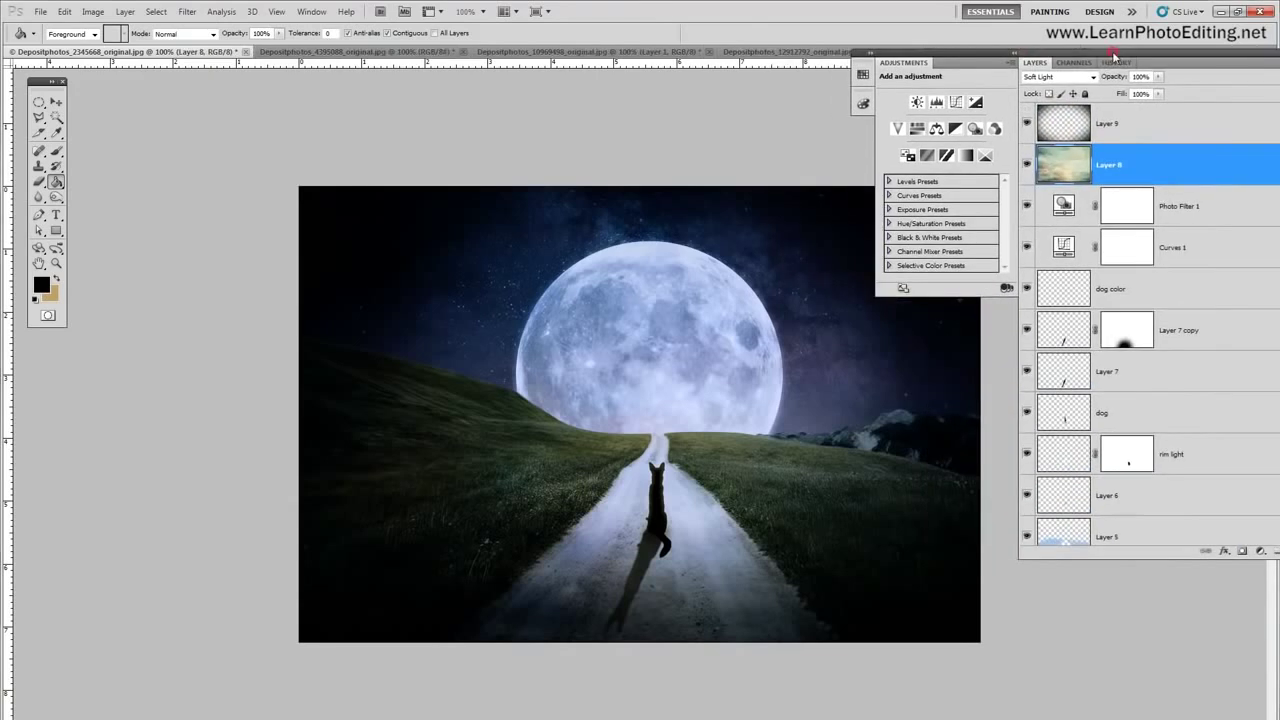
click(1140, 77)
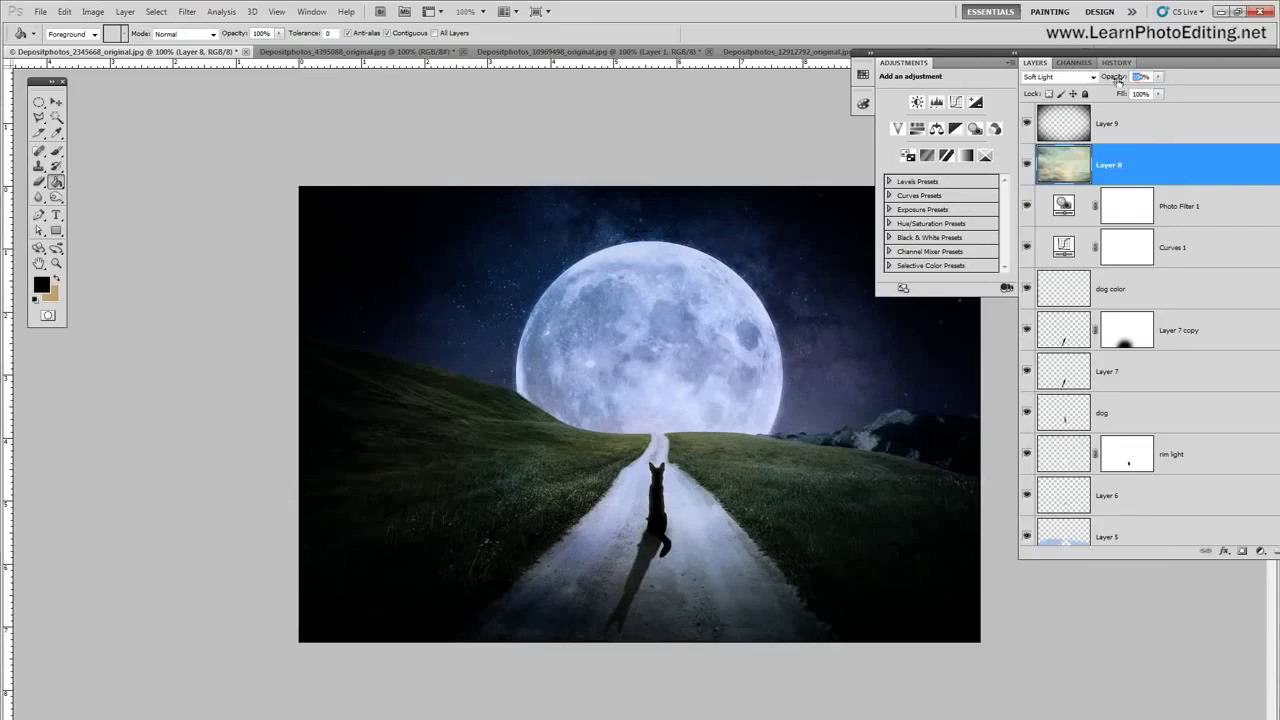
text(80)
key(Return)
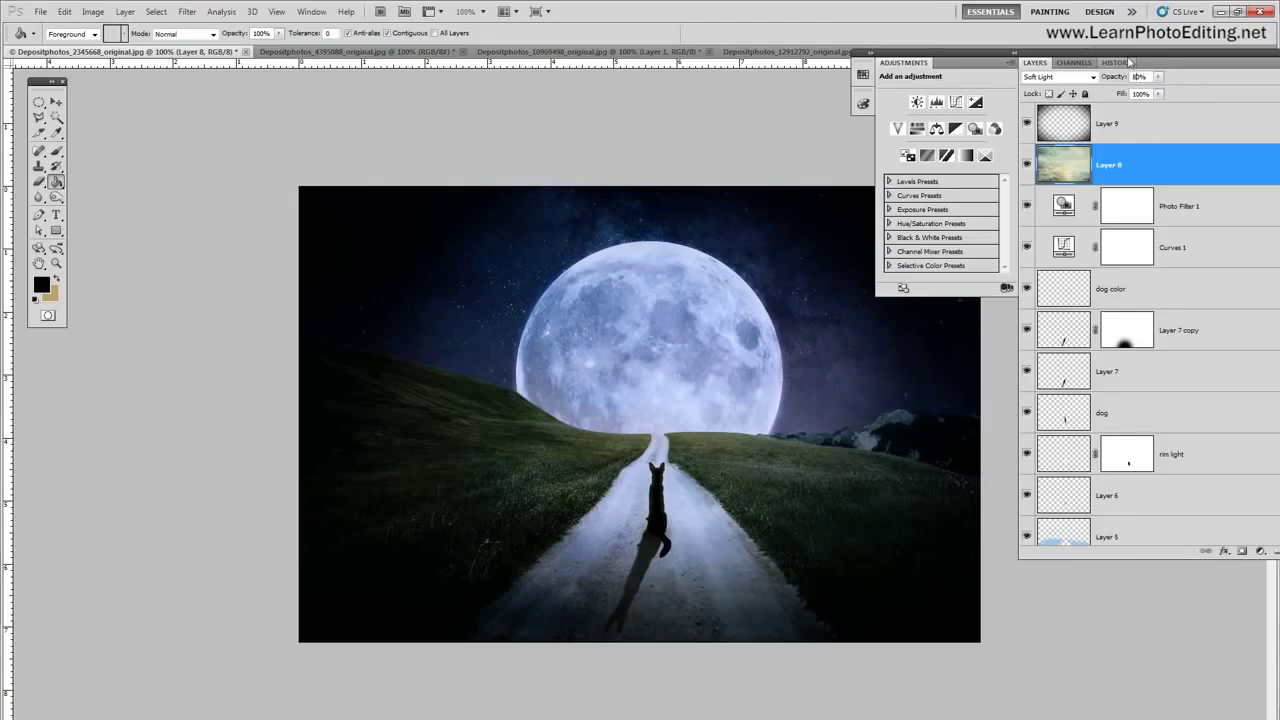
drag(1132, 57, 1042, 50)
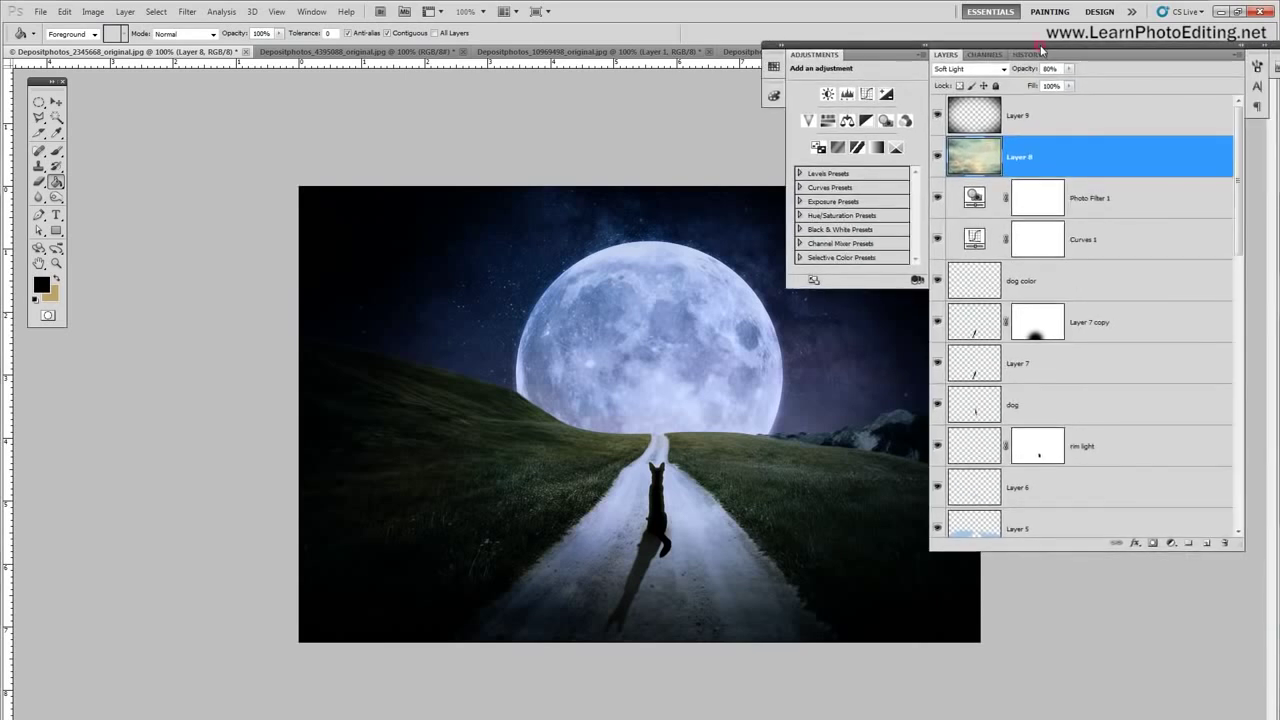
Step: Try to duplicate the whole stack of layers from Layer 9 downward
click(1070, 112)
mouse_move(1237, 118)
mouse_down()
mouse_move(1270, 468)
mouse_move(1247, 110)
mouse_up()
shift+click(1166, 503)
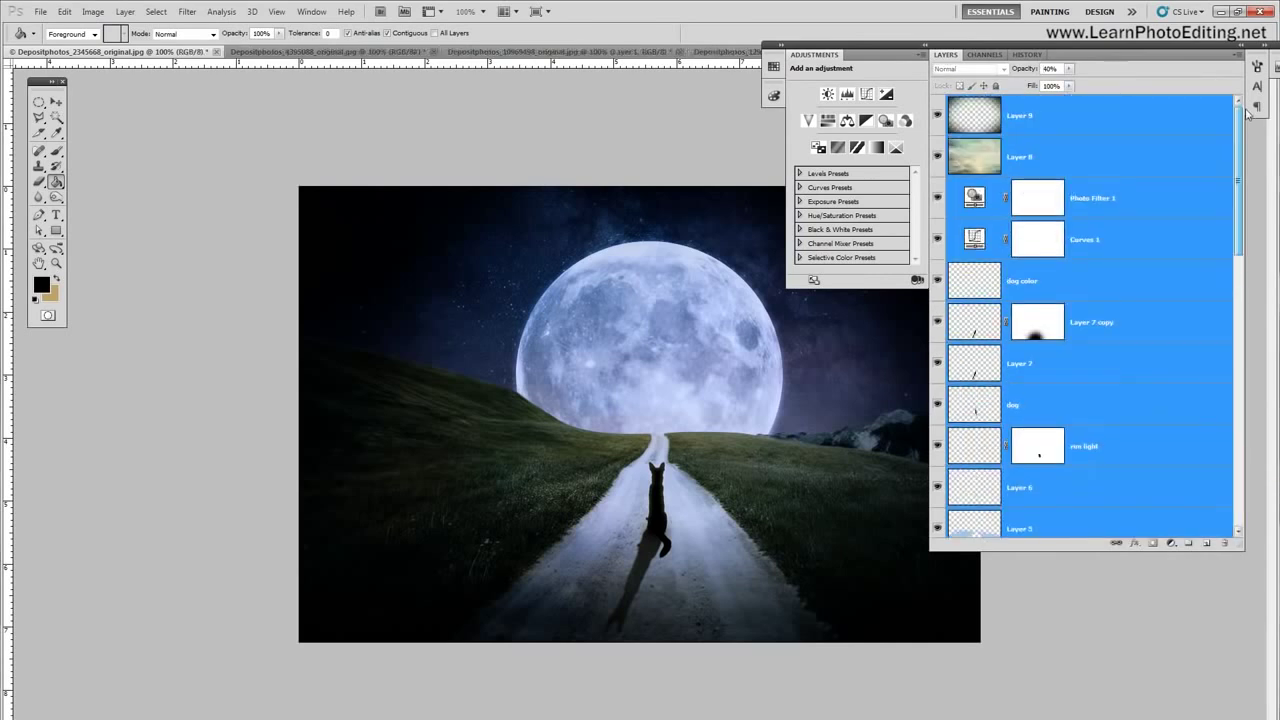
click(125, 11)
click(145, 40)
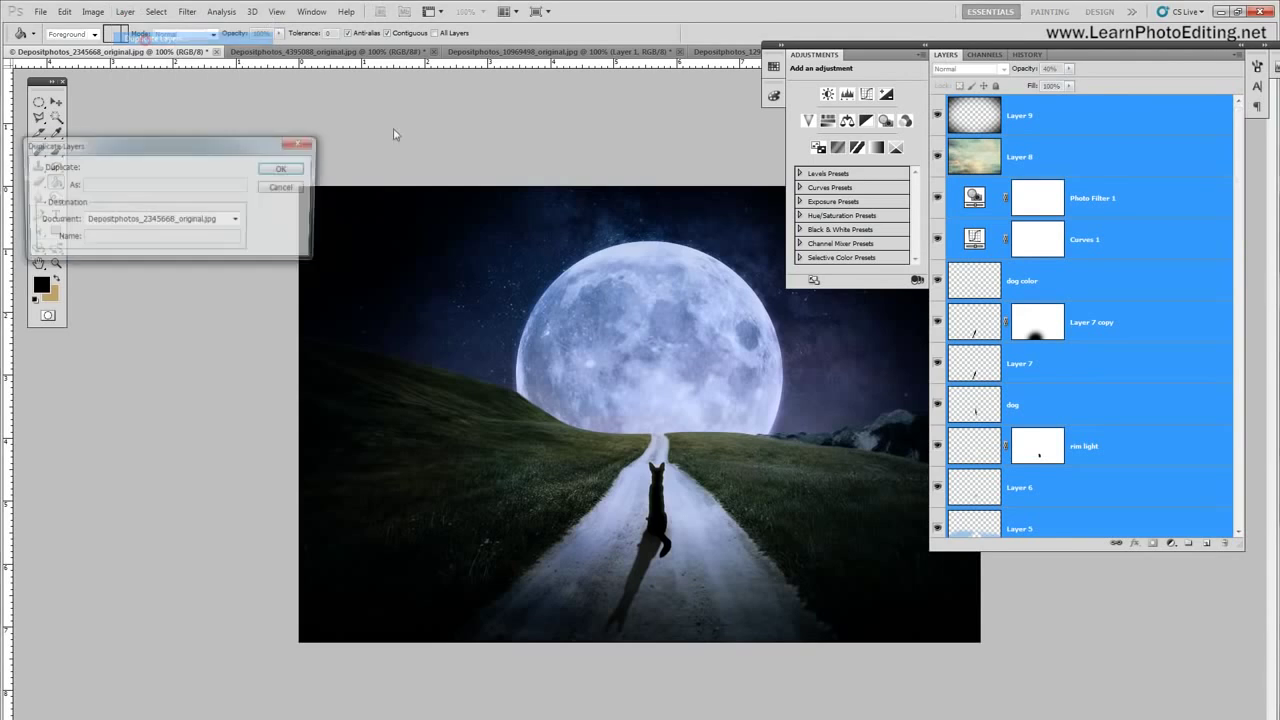
click(285, 170)
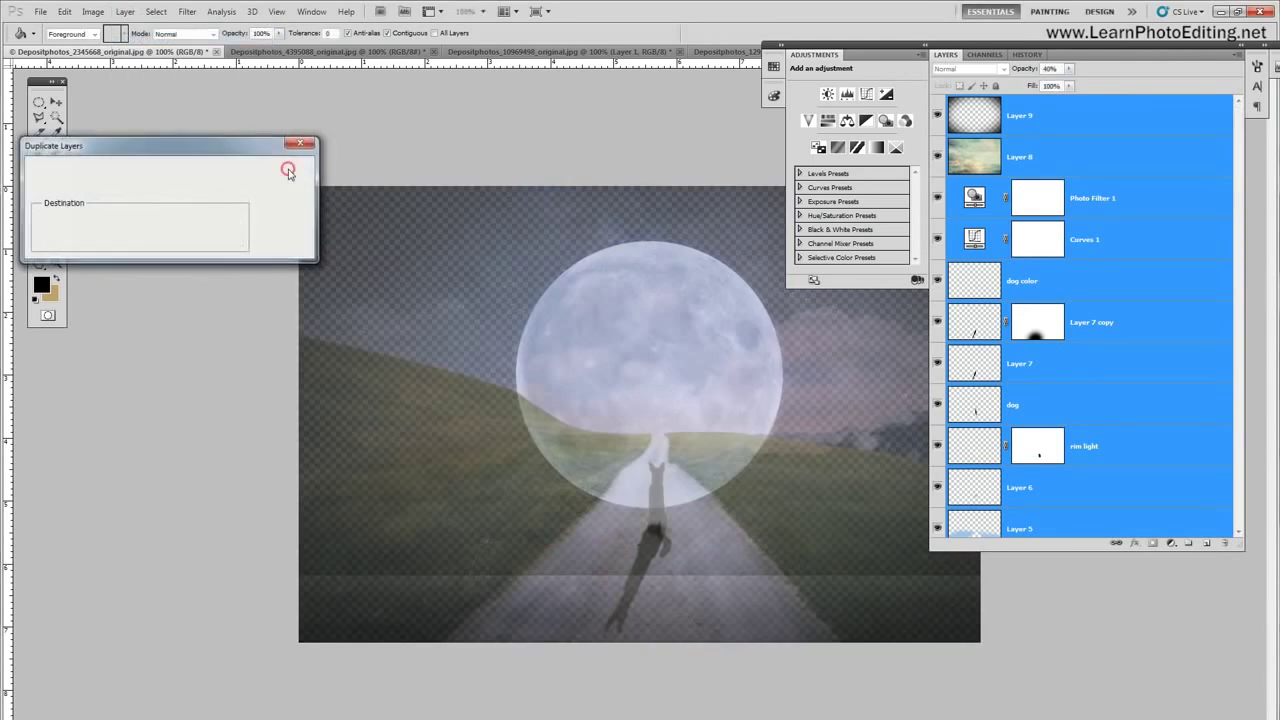
Step: Undo the layer duplication and return the document to an earlier opacity change in its history
click(66, 12)
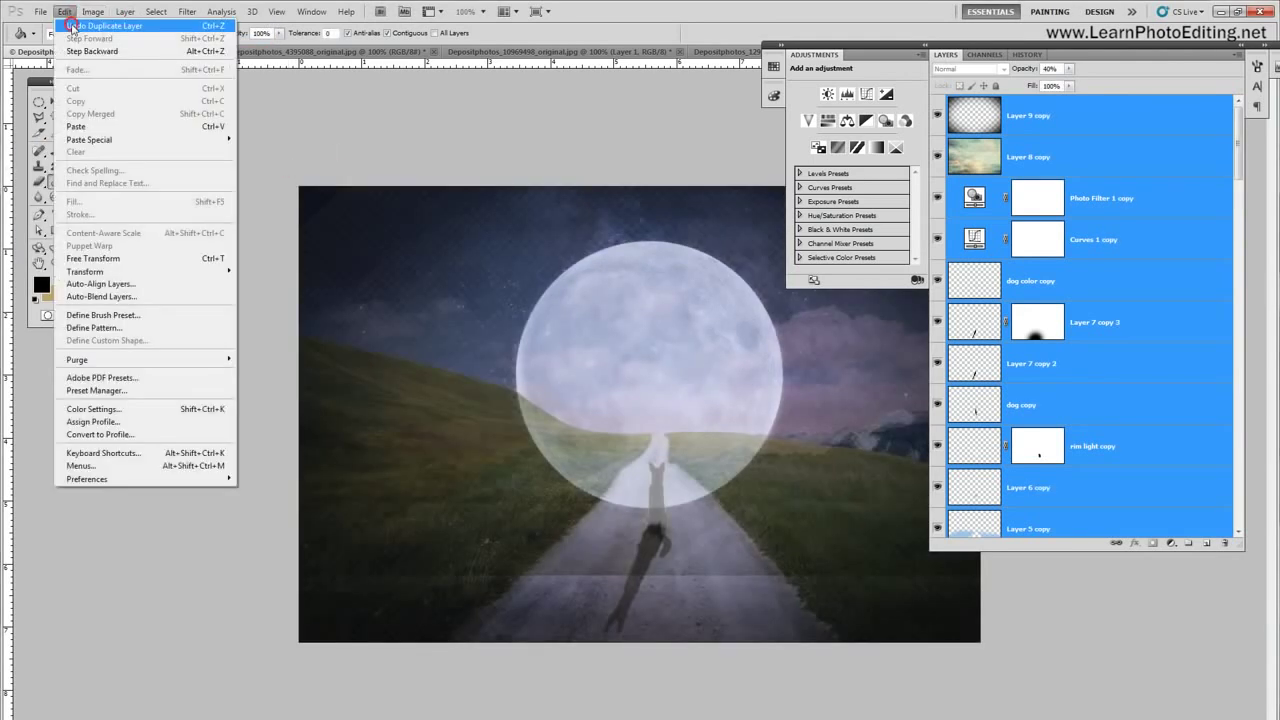
click(100, 28)
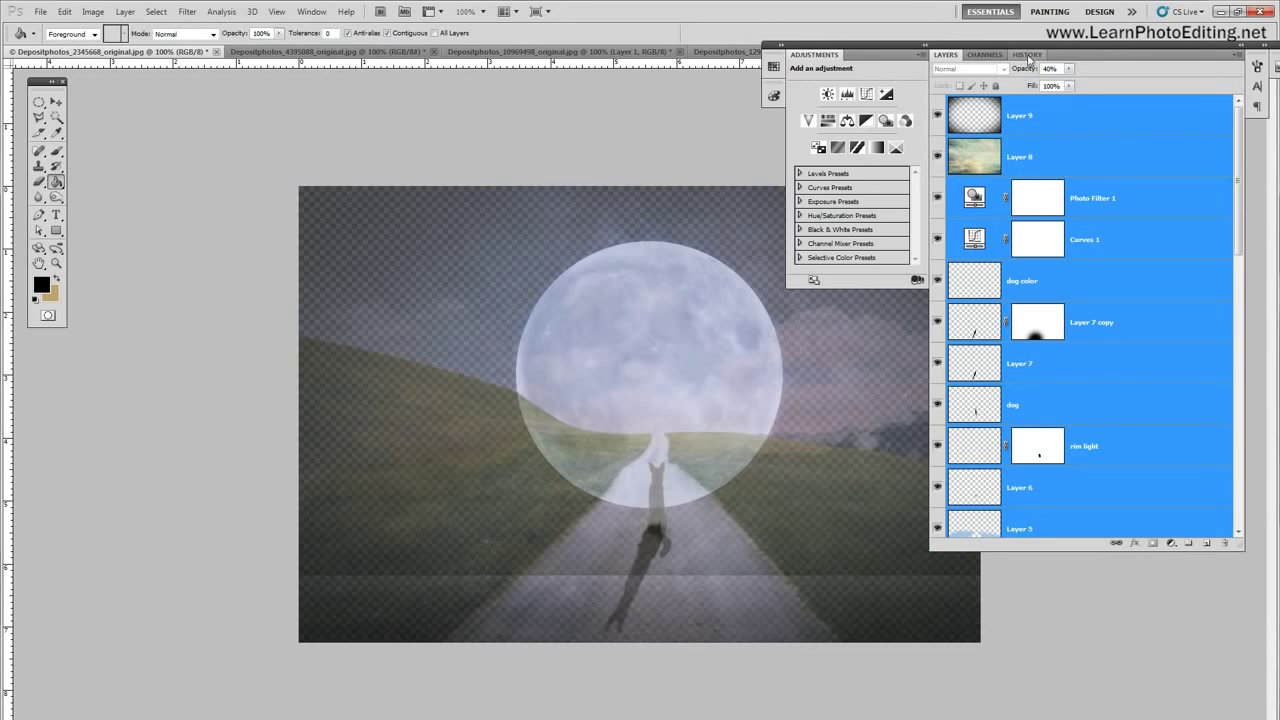
click(1027, 55)
click(1003, 329)
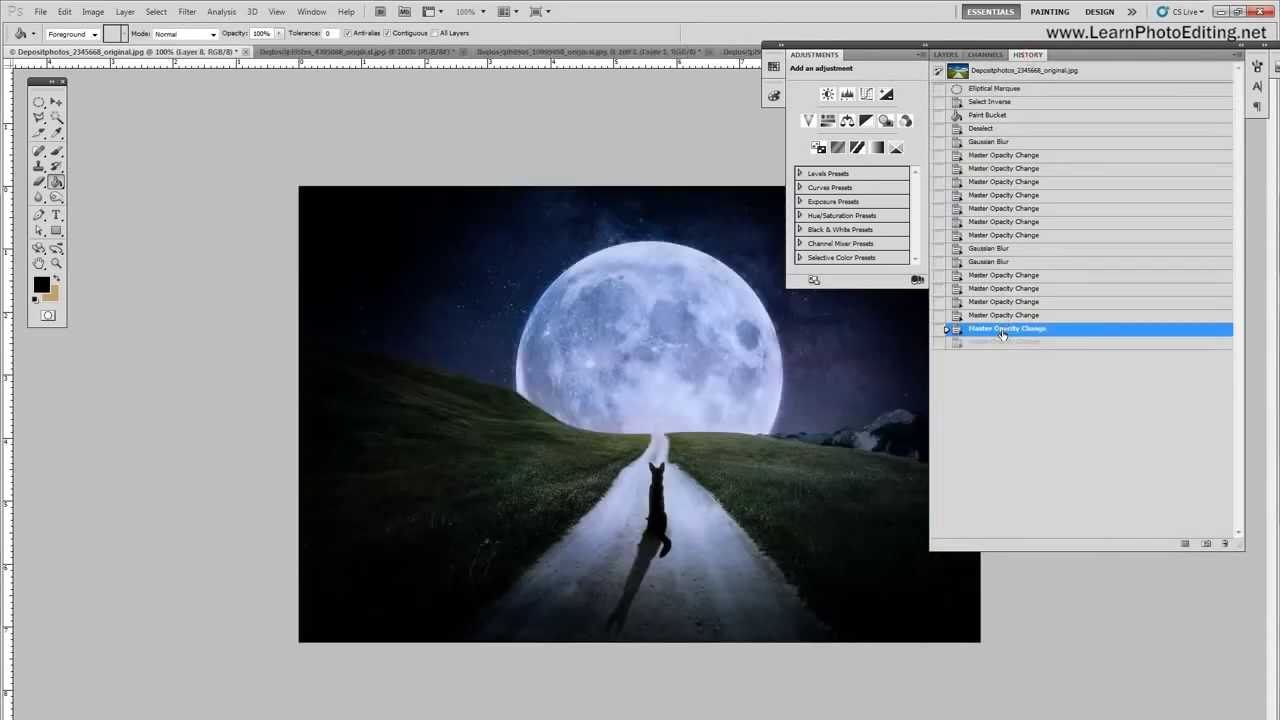
Step: Duplicate all layers from Layer 9 down to the lowest foreground layer within the same document
click(945, 55)
click(1073, 120)
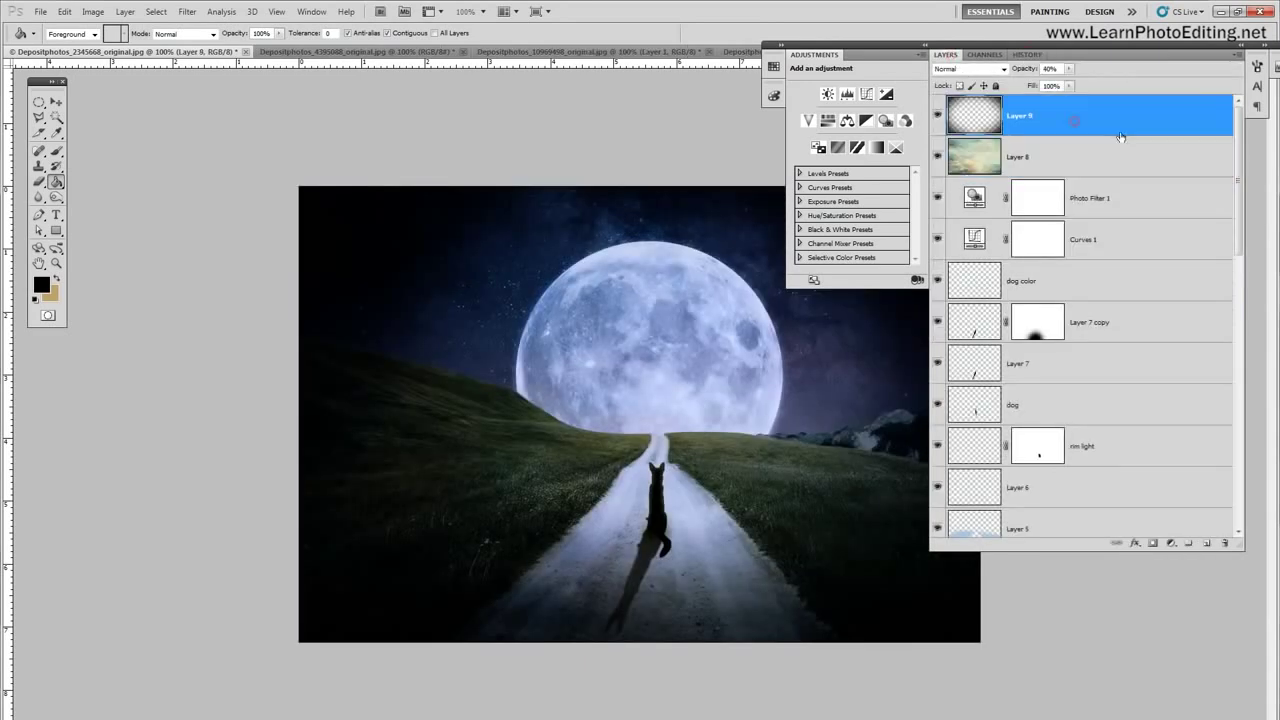
drag(1239, 146, 1238, 465)
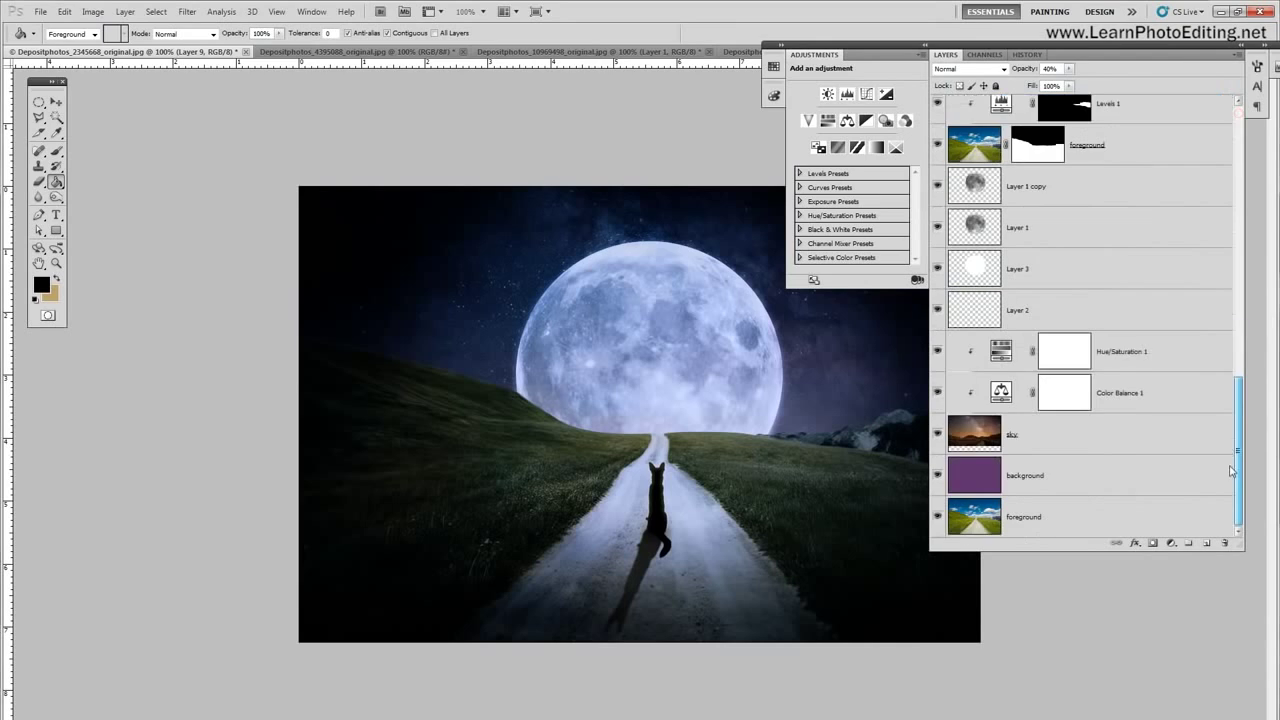
shift+click(1074, 521)
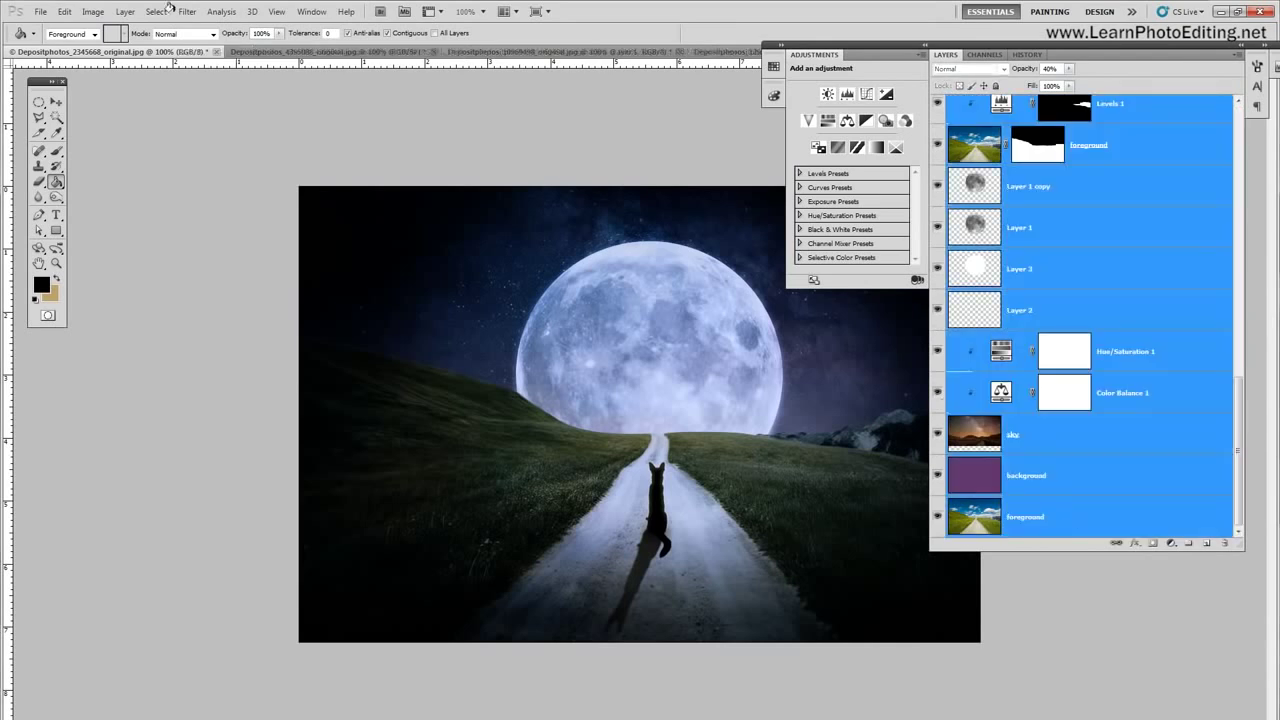
click(125, 11)
click(150, 46)
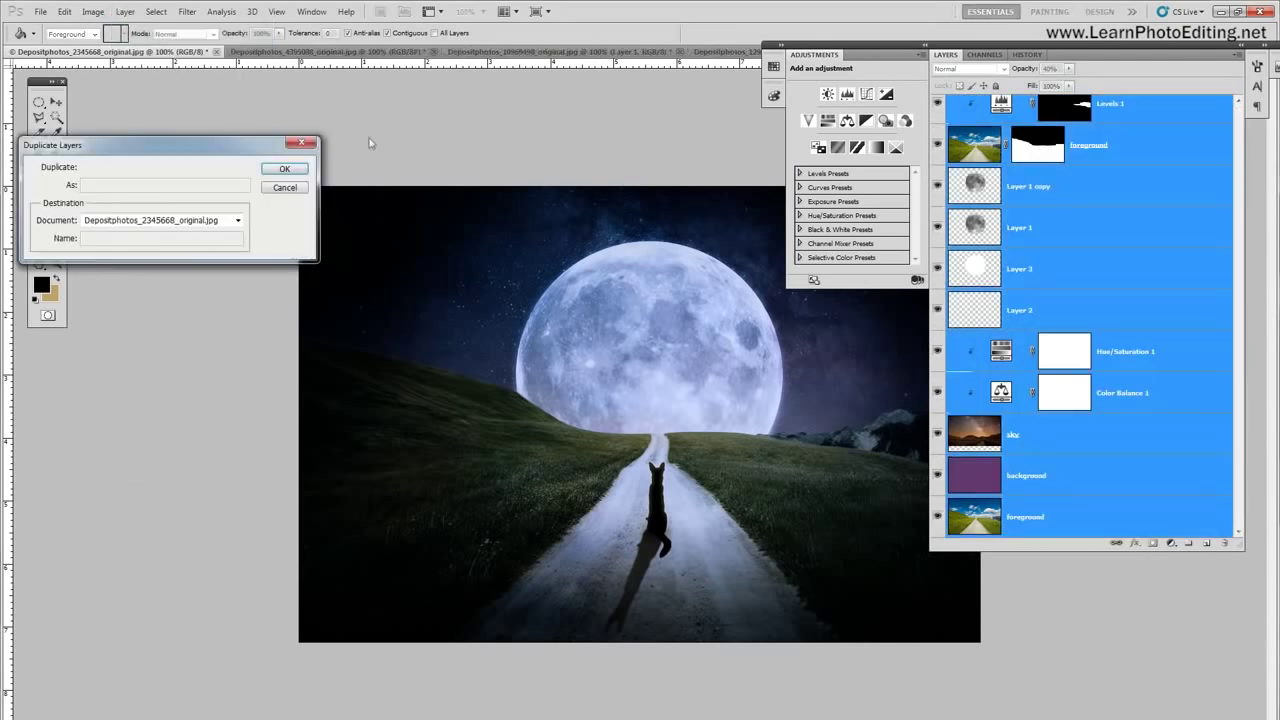
click(280, 167)
Step: Merge the duplicated layers into a single layer and compare the image with it hidden and shown
click(126, 11)
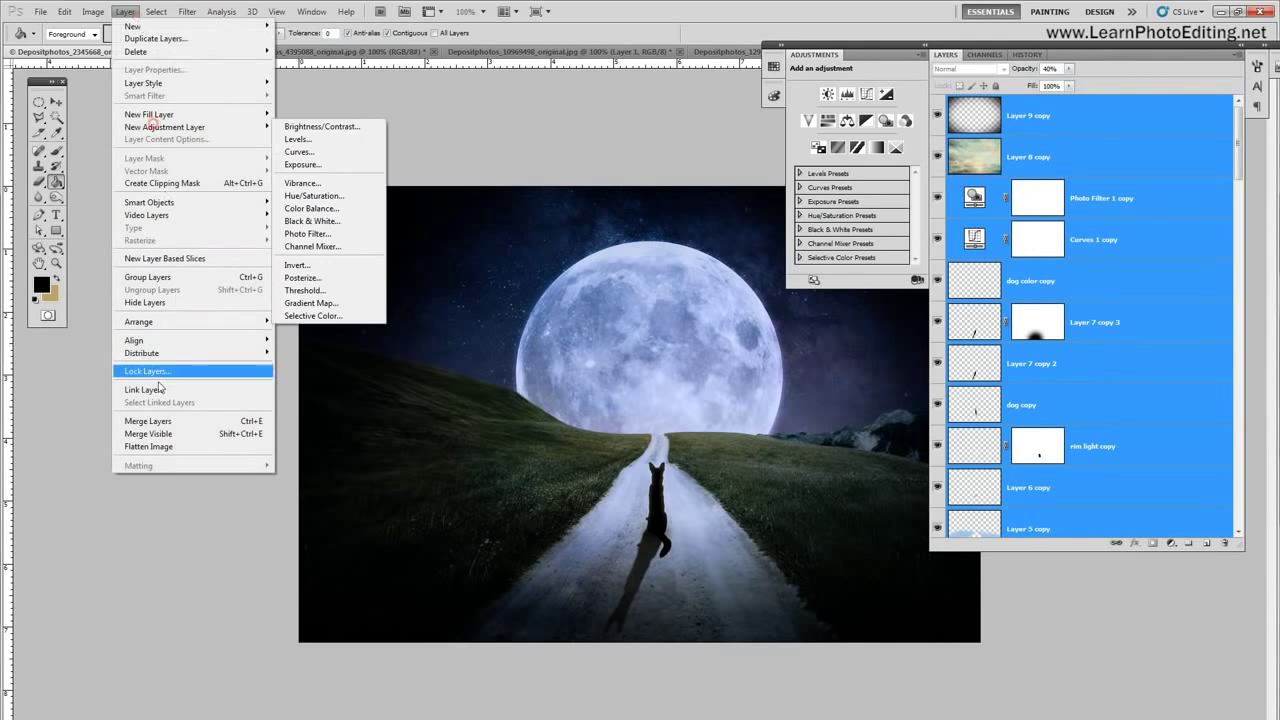
click(184, 421)
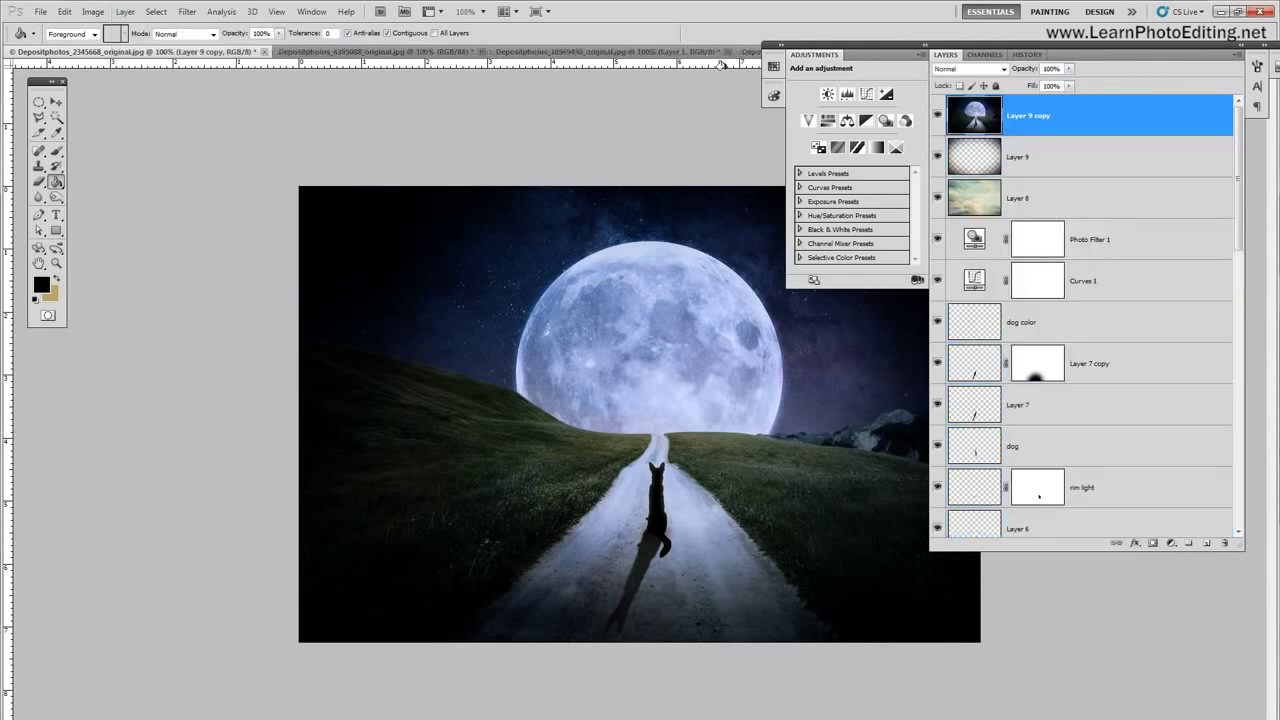
click(938, 116)
click(938, 116)
Step: Apply a Lens Blur with radius 10, blade curvature 75 and rotation 5 to the merged layer, then compare it hidden and shown
drag(950, 47, 1033, 50)
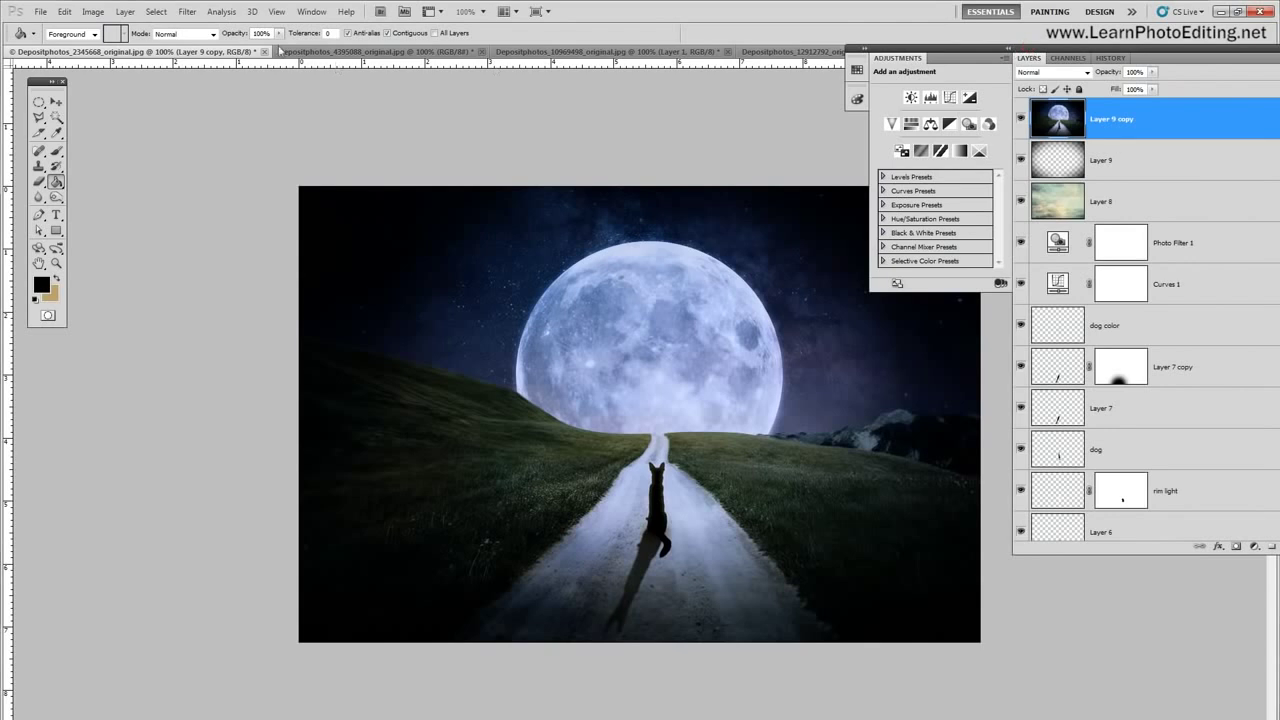
click(187, 11)
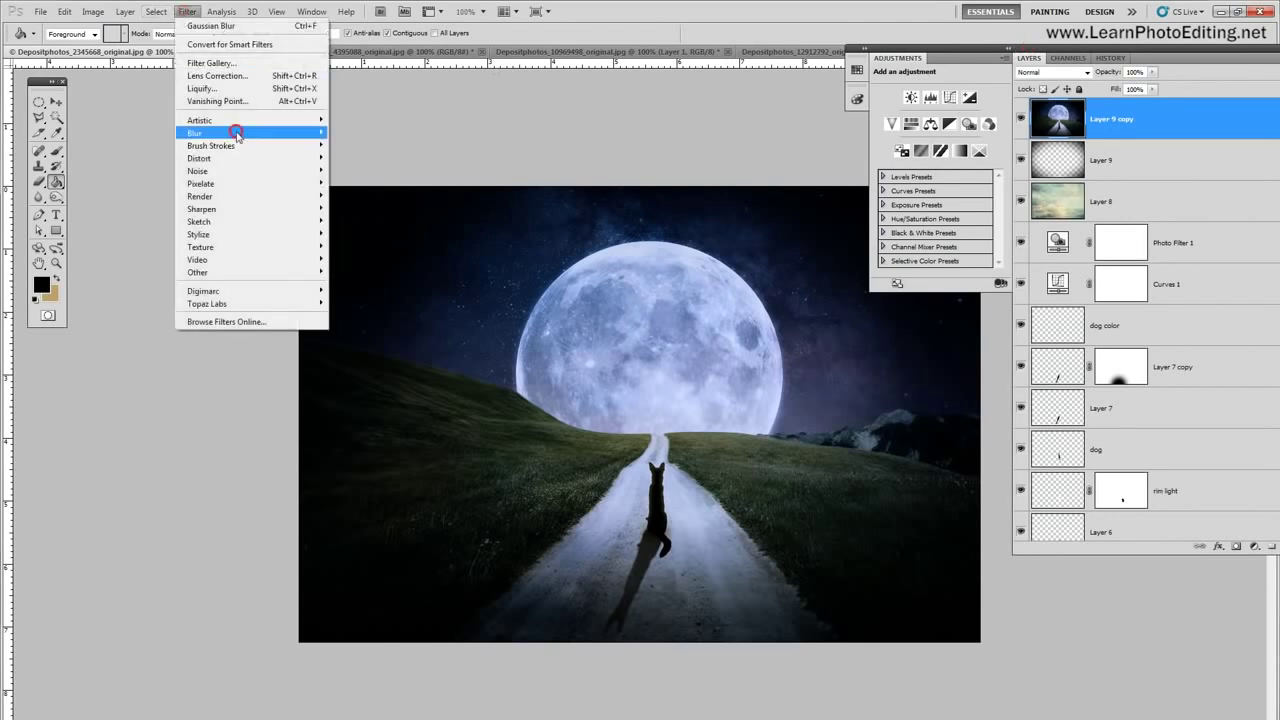
mouse_move(237, 132)
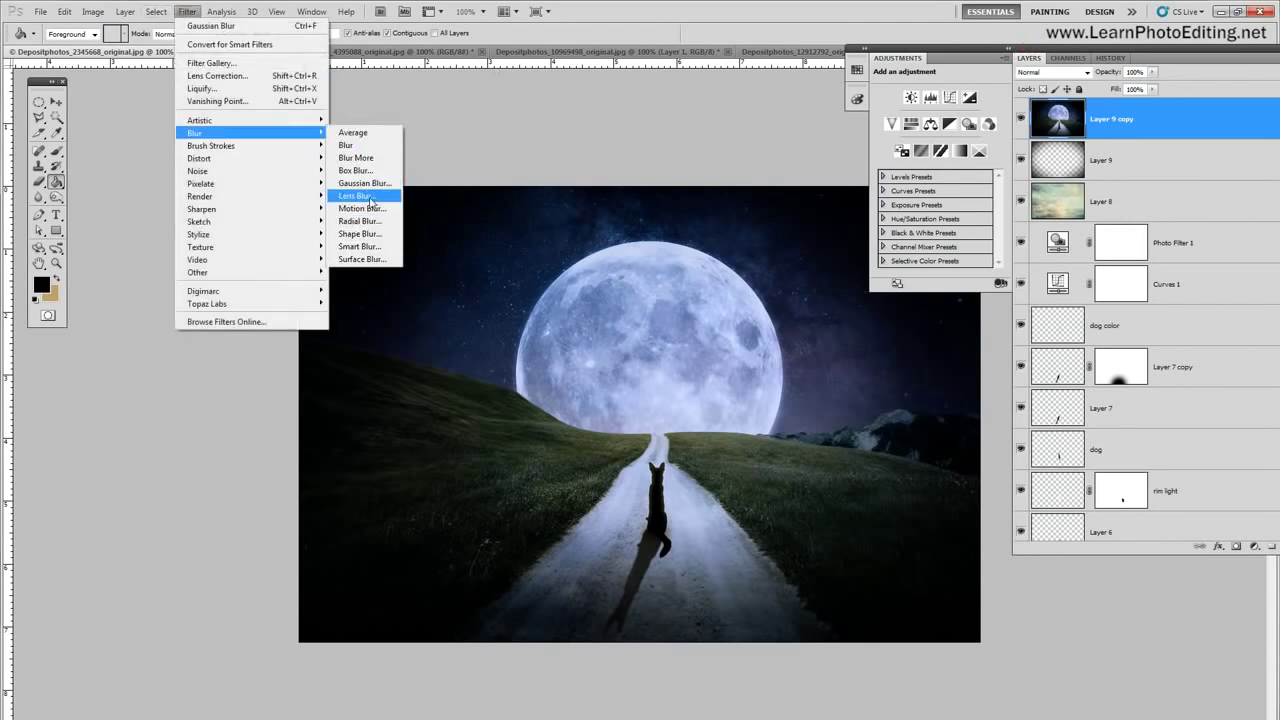
click(360, 196)
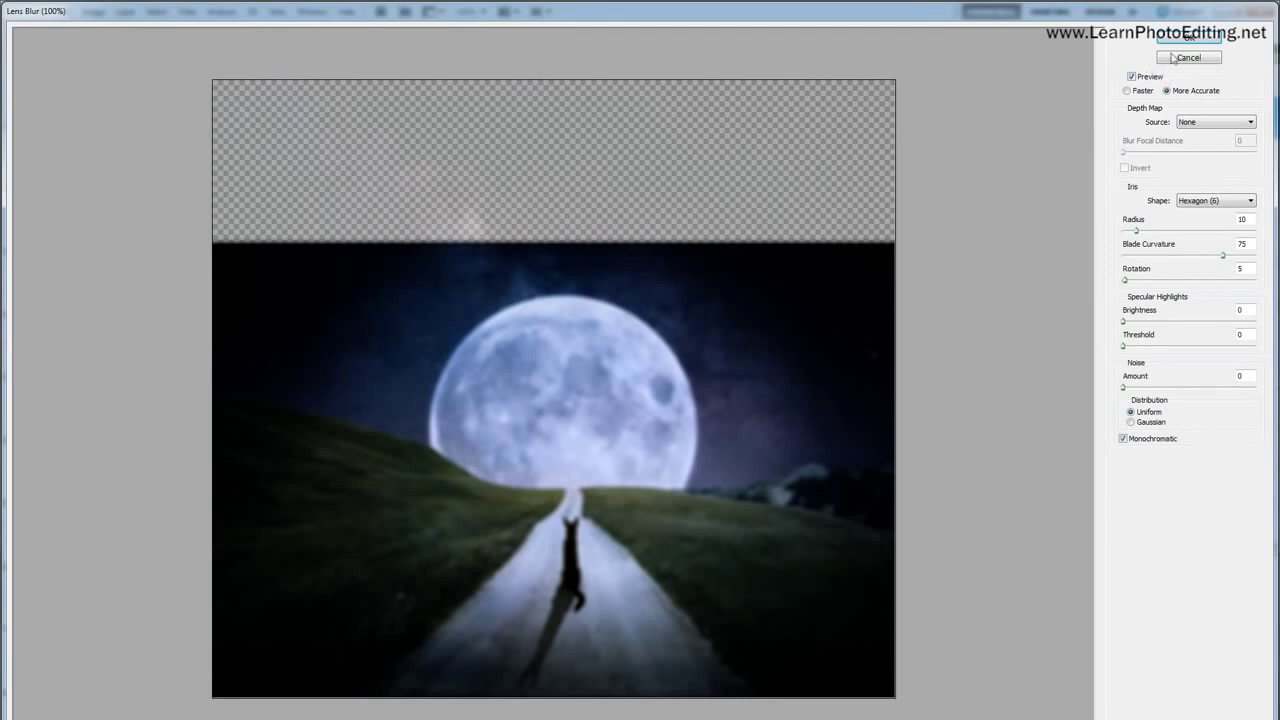
click(1185, 40)
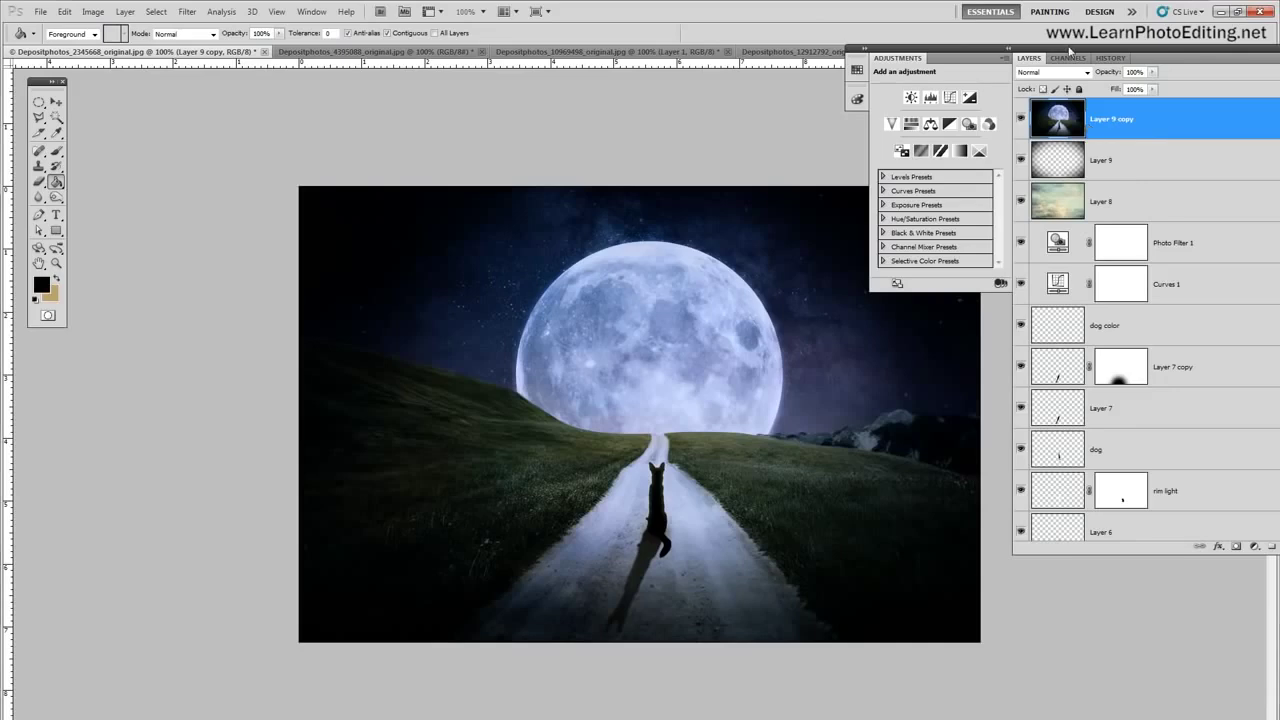
key(ctrl+f)
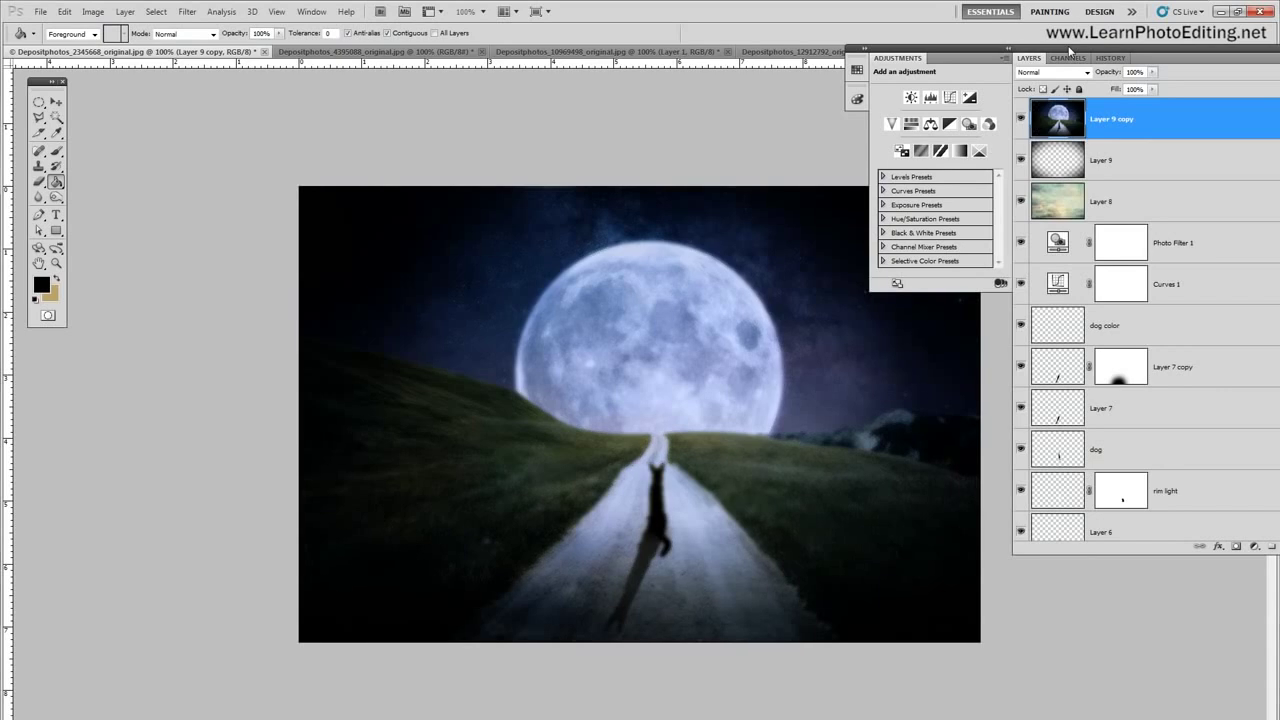
click(1020, 119)
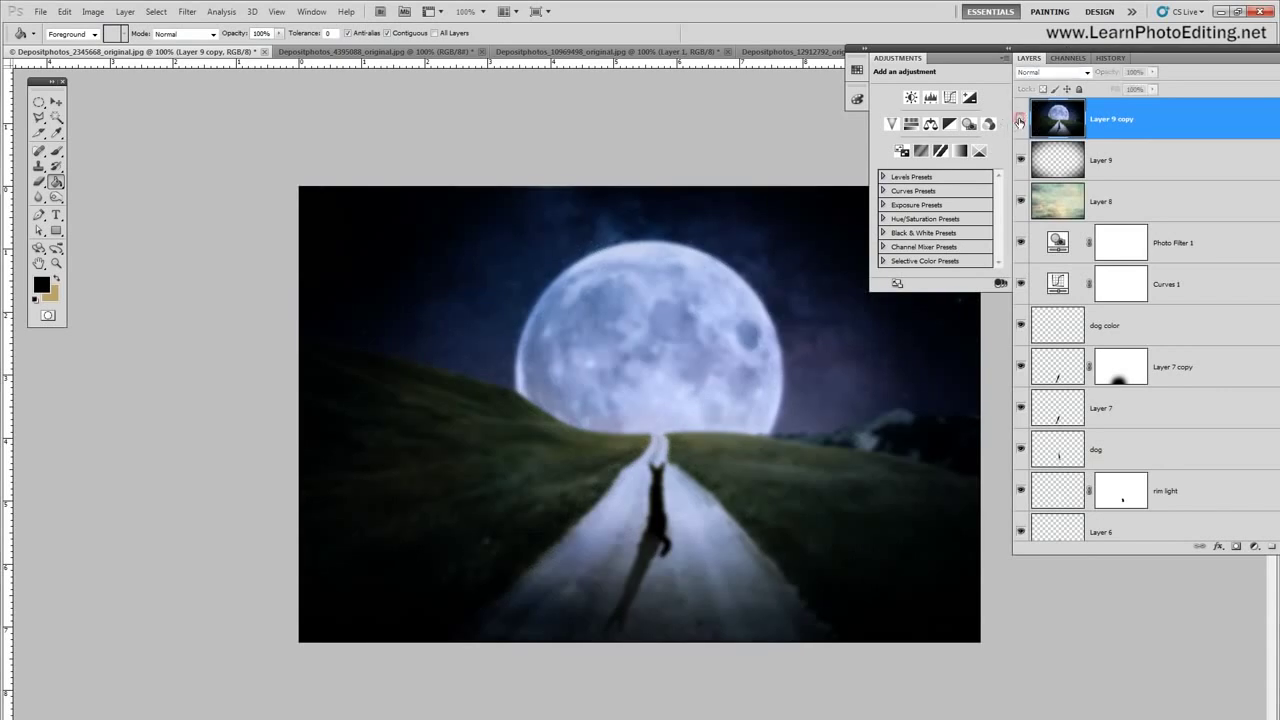
click(1020, 119)
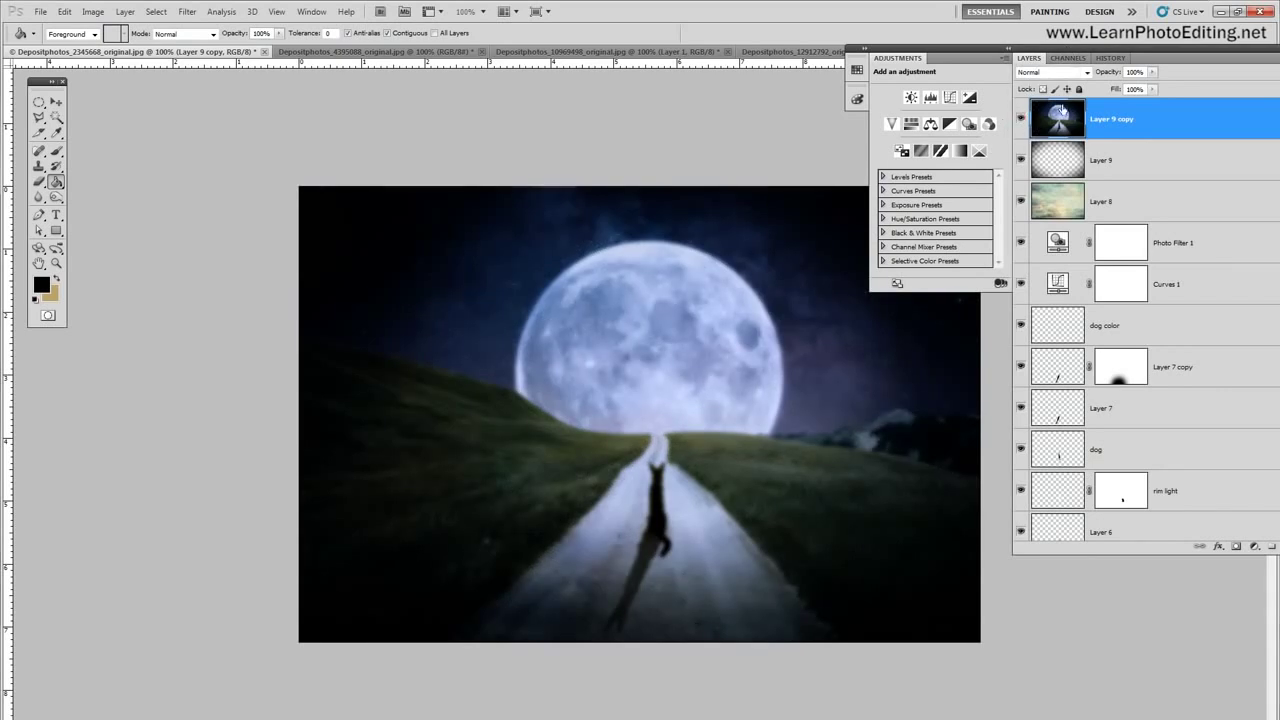
Step: Lower the blurred merged layer's opacity to 50% and add a white layer mask to it
click(1134, 72)
text(50)
key(Return)
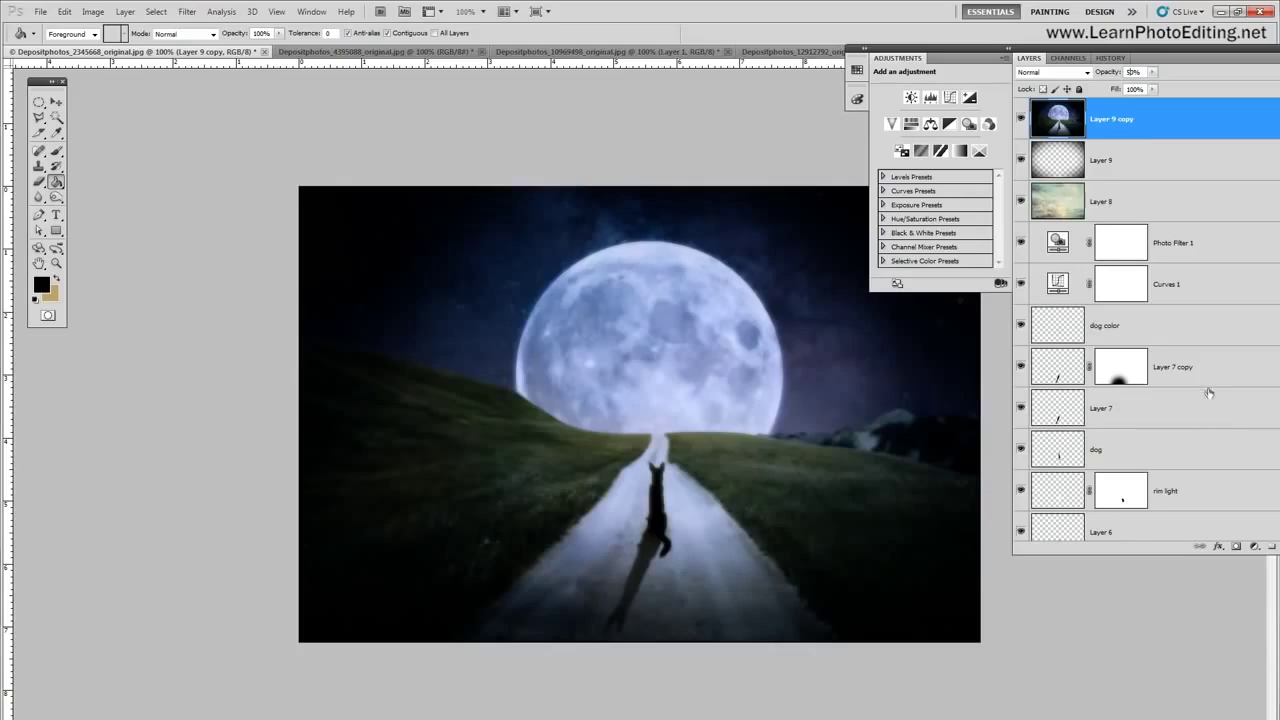
click(1237, 547)
click(1237, 547)
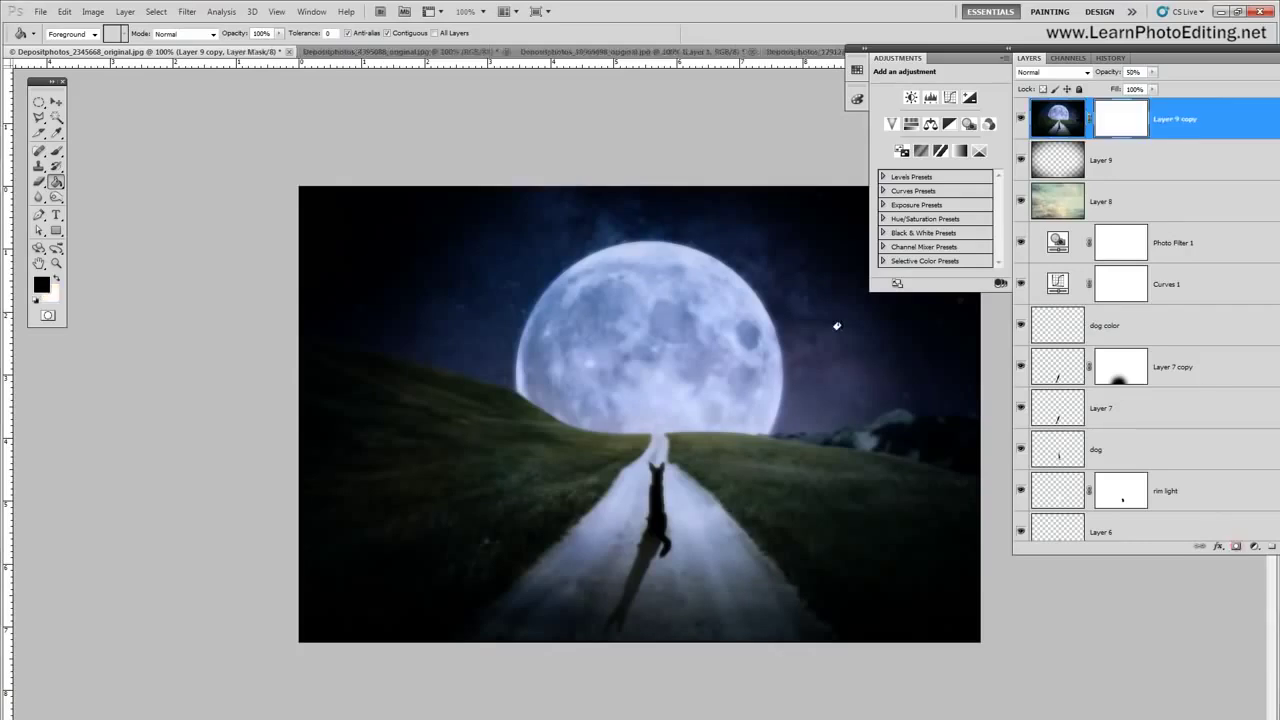
Step: Mask the blur off the road, dog and foreground grass by painting black with a soft 300 px brush at 0% hardness
click(56, 151)
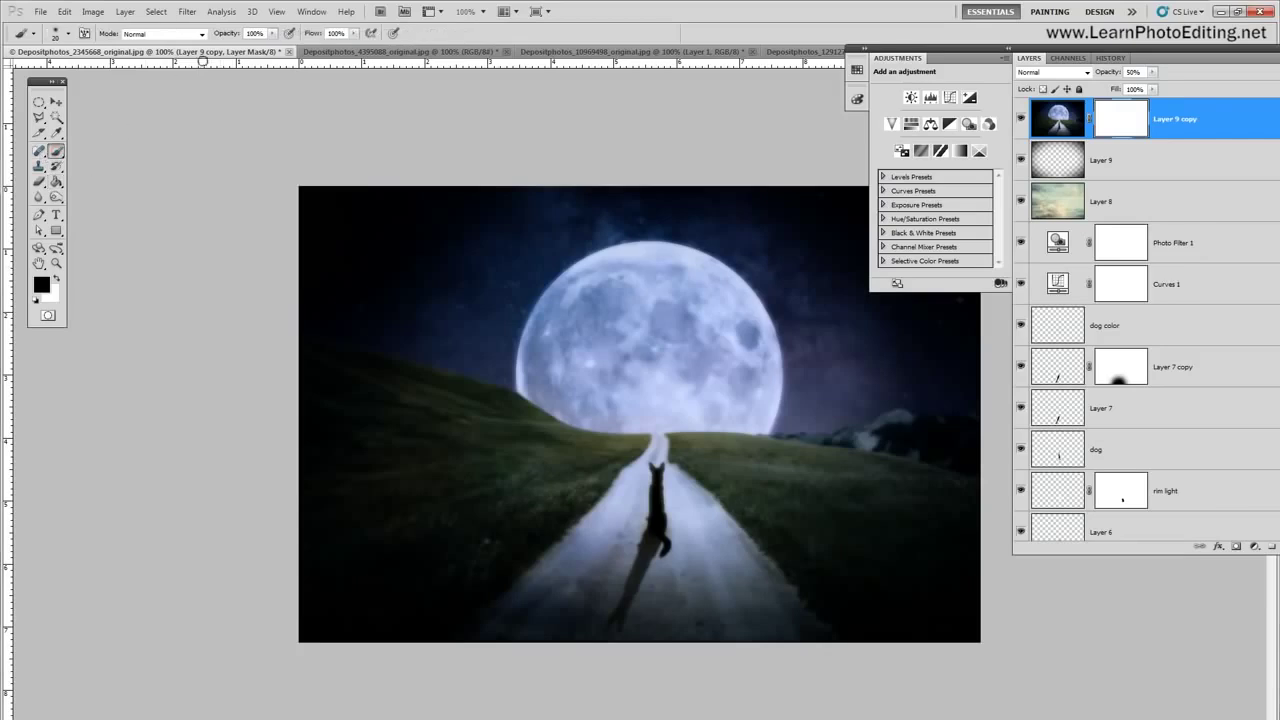
click(68, 37)
mouse_move(70, 69)
mouse_down()
mouse_move(155, 69)
mouse_move(110, 70)
mouse_move(125, 69)
mouse_up()
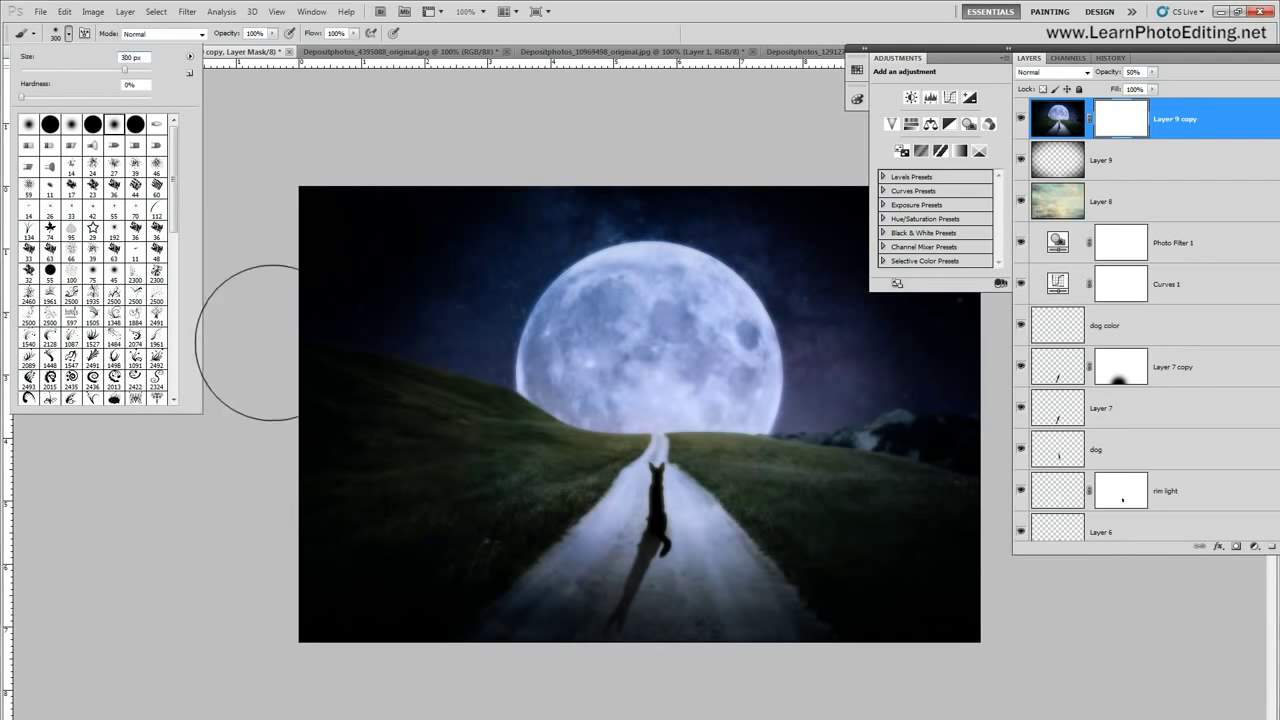
click(313, 555)
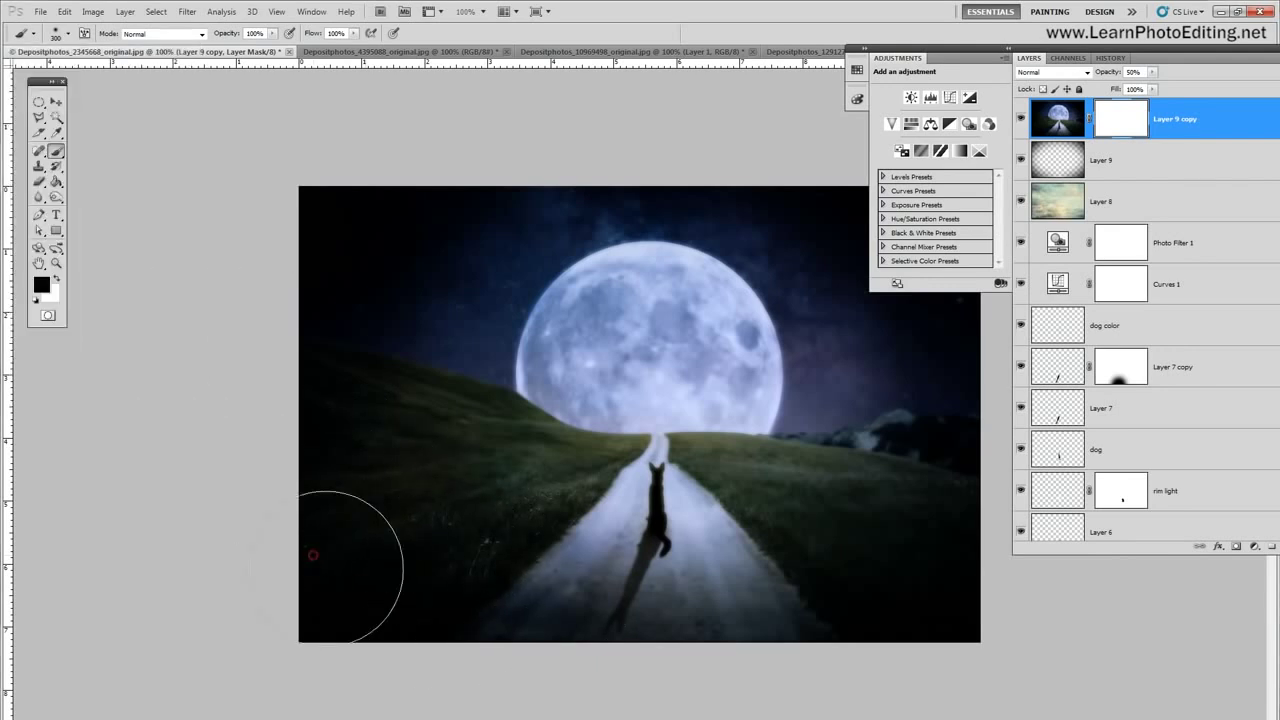
mouse_move(313, 555)
mouse_down()
mouse_move(848, 554)
mouse_move(782, 540)
mouse_move(937, 544)
mouse_move(608, 524)
mouse_move(632, 523)
mouse_move(256, 523)
mouse_move(757, 533)
mouse_move(972, 553)
mouse_move(465, 573)
mouse_move(309, 557)
mouse_up()
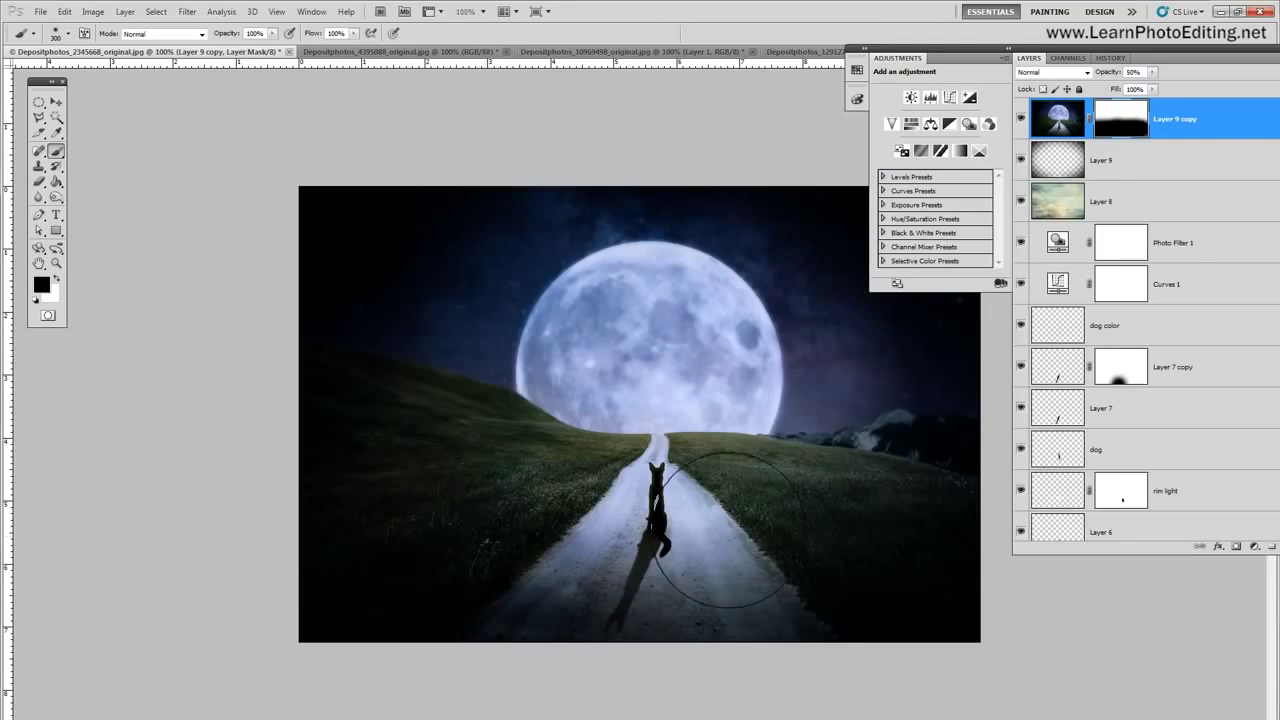
Step: Set the brush opacity to 50% and partially mask the blur across the upper sky
click(255, 33)
drag(985, 45, 1119, 40)
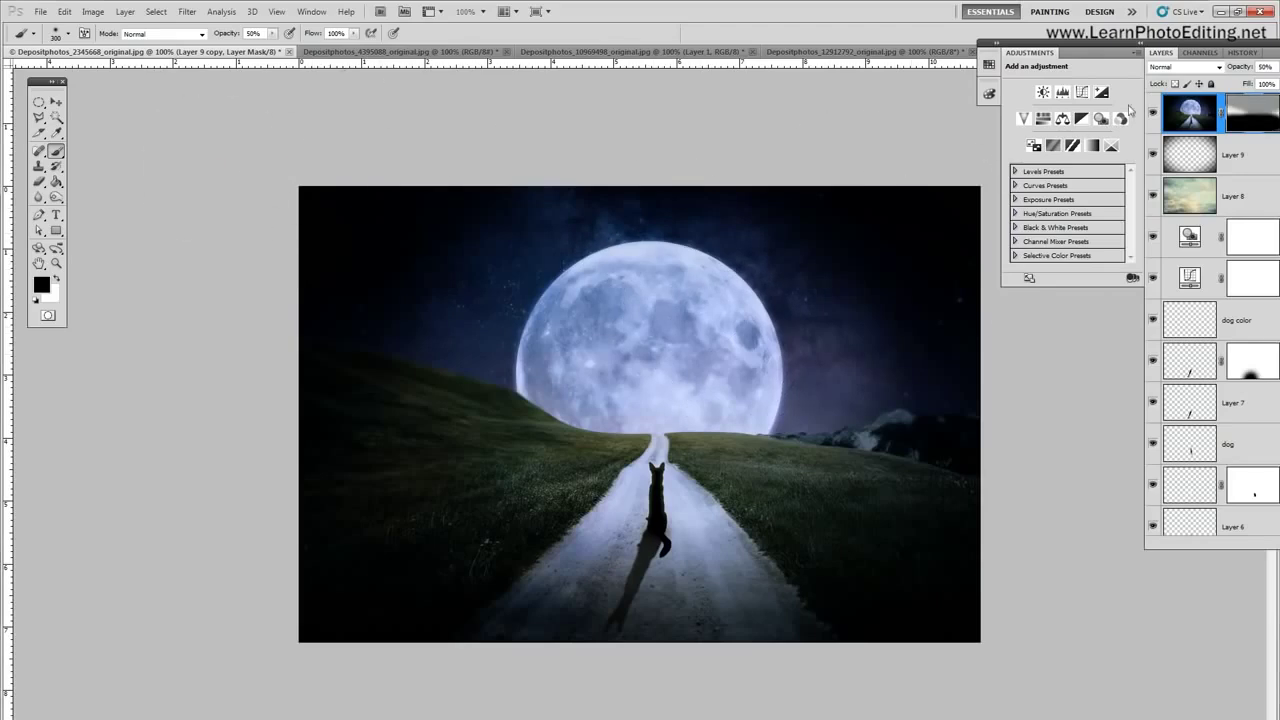
drag(1150, 44, 1052, 44)
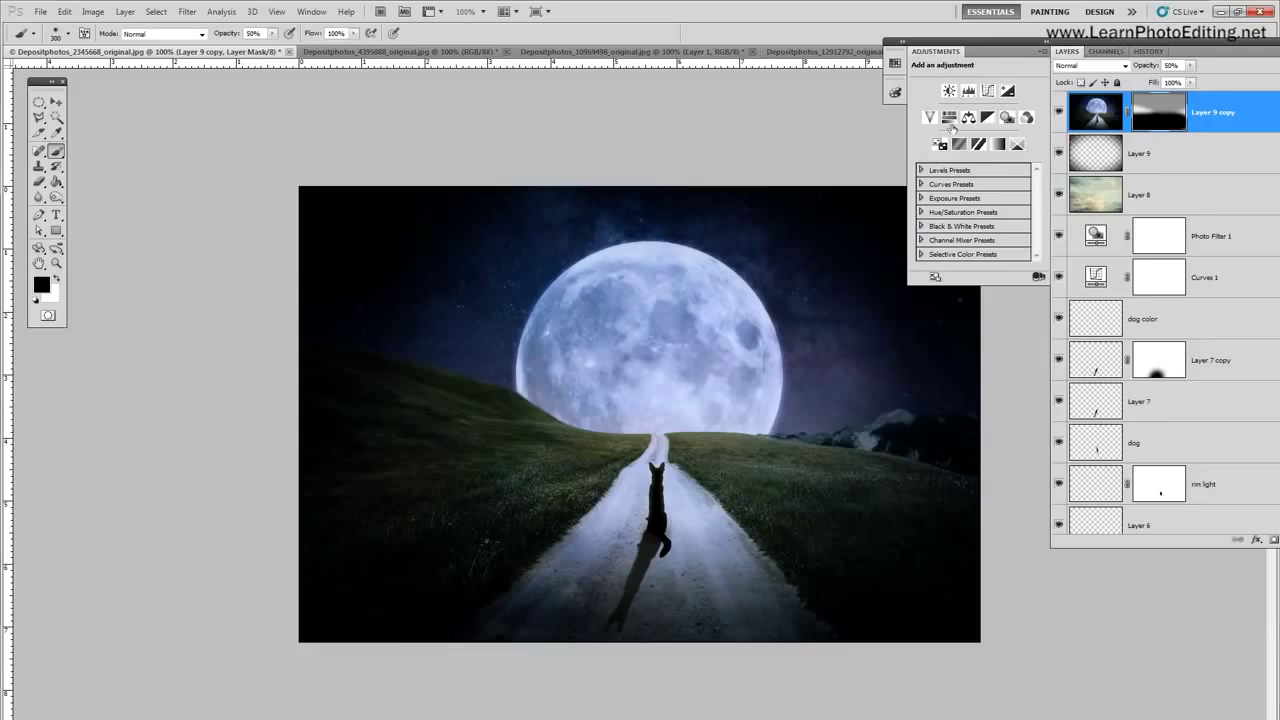
Step: Compare the final image with the masked blur layer hidden and shown
click(1060, 114)
click(1060, 114)
click(1060, 114)
click(1060, 114)
drag(988, 51, 1074, 64)
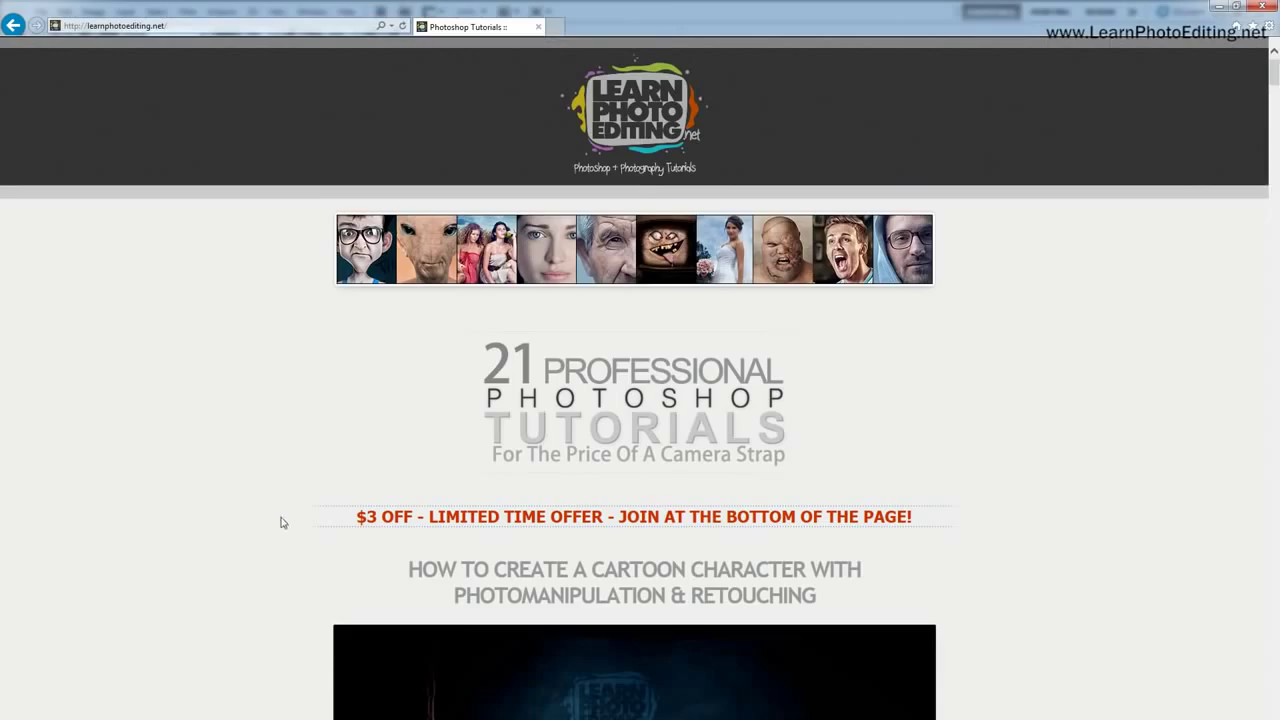
Step: Look through the Photoshop tutorials offered on the learnphotoediting.net page in the web browser
scroll(296, 532, down, 5)
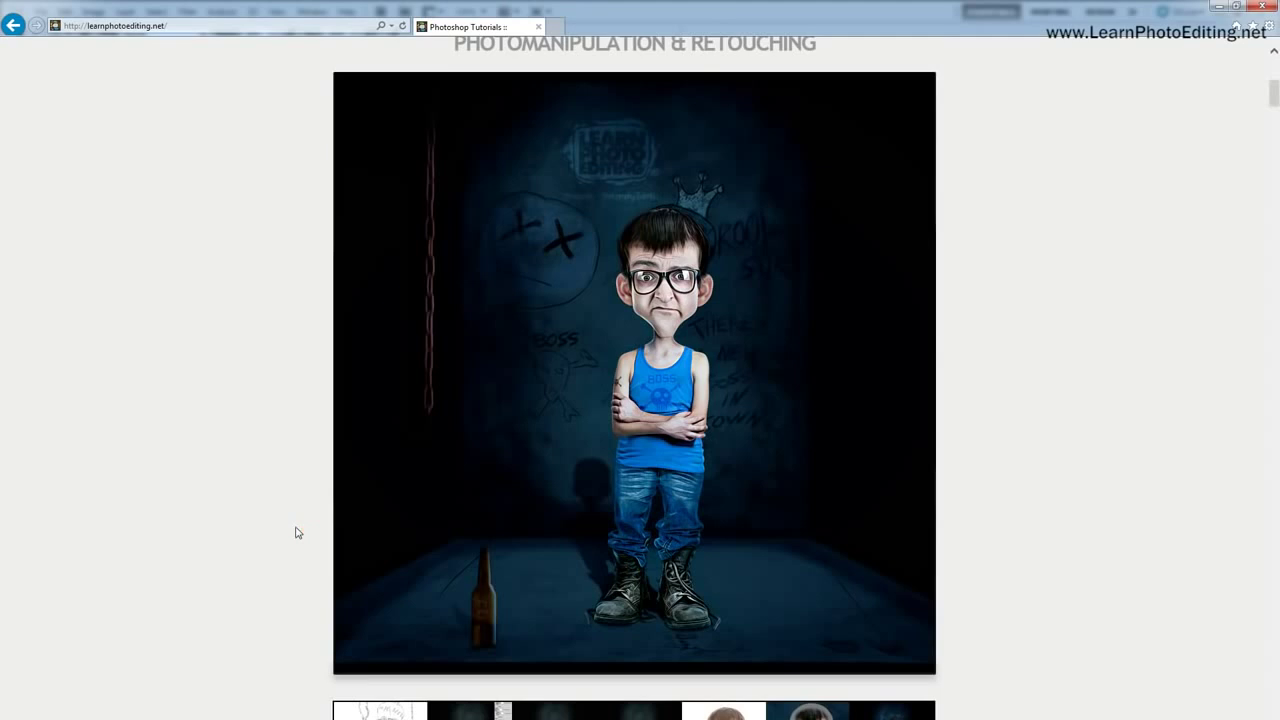
scroll(296, 532, down, 9)
scroll(296, 532, down, 10)
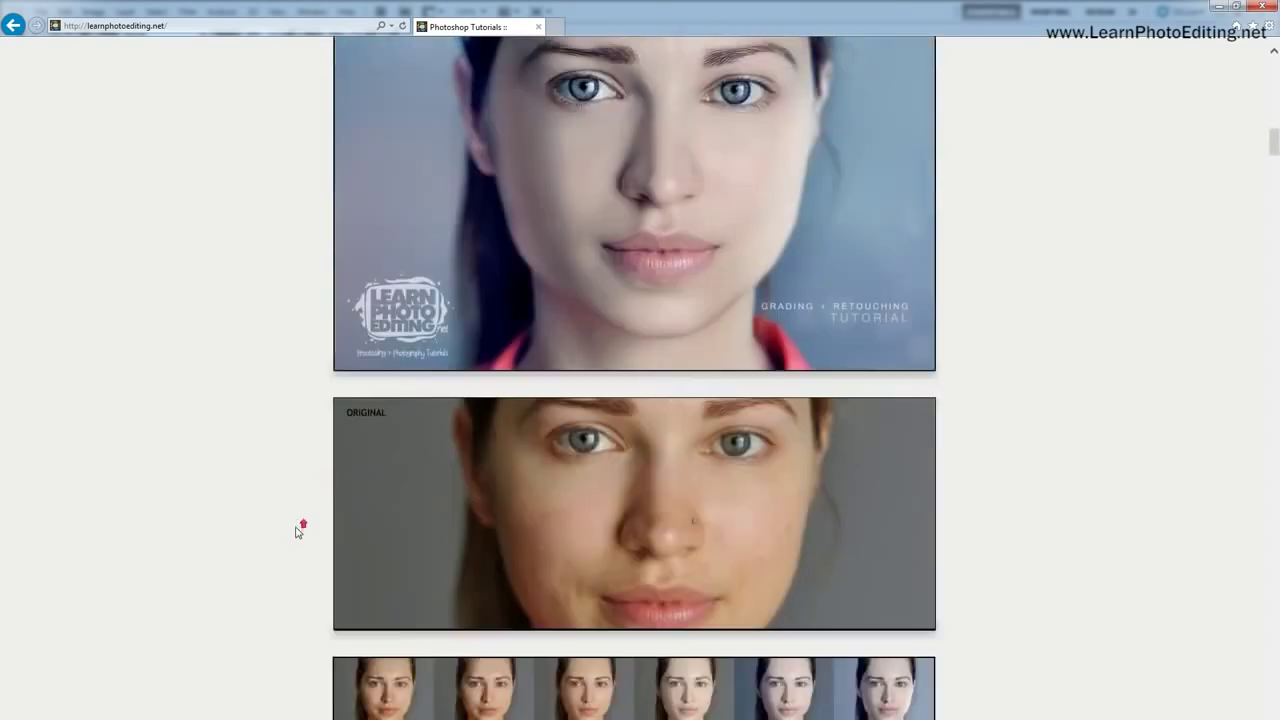
scroll(296, 532, down, 9)
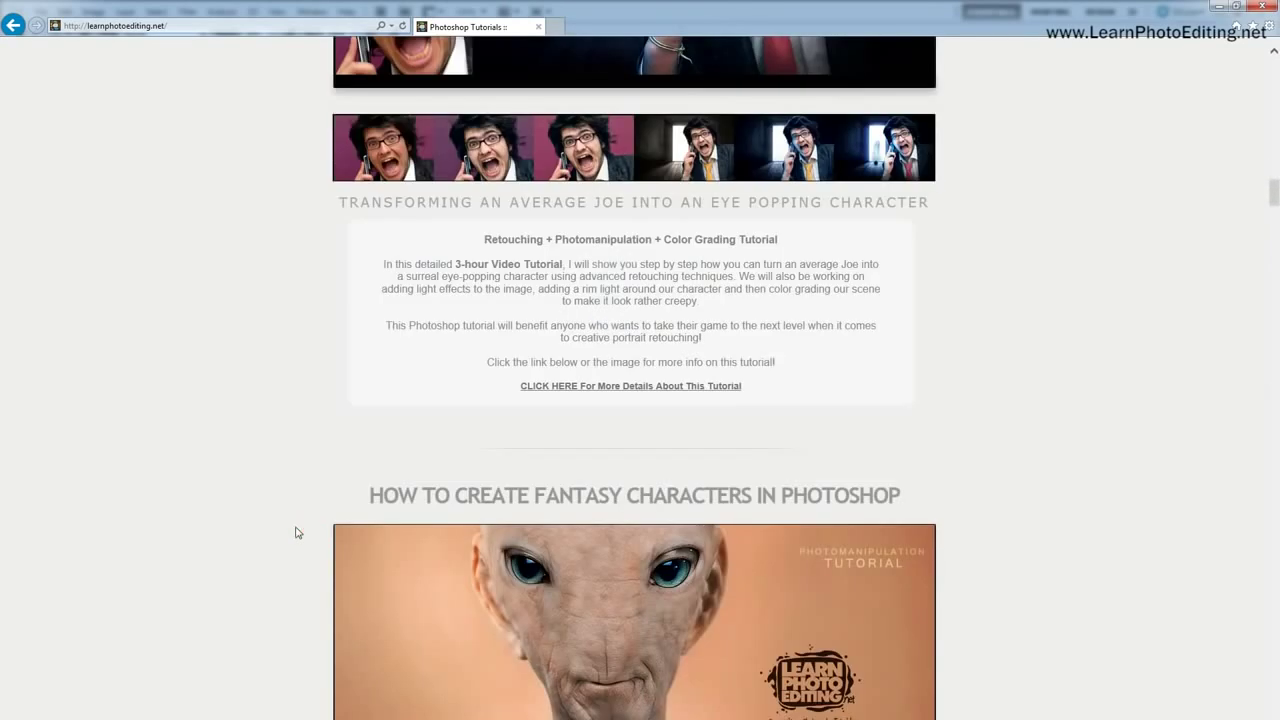
scroll(300, 532, down, 12)
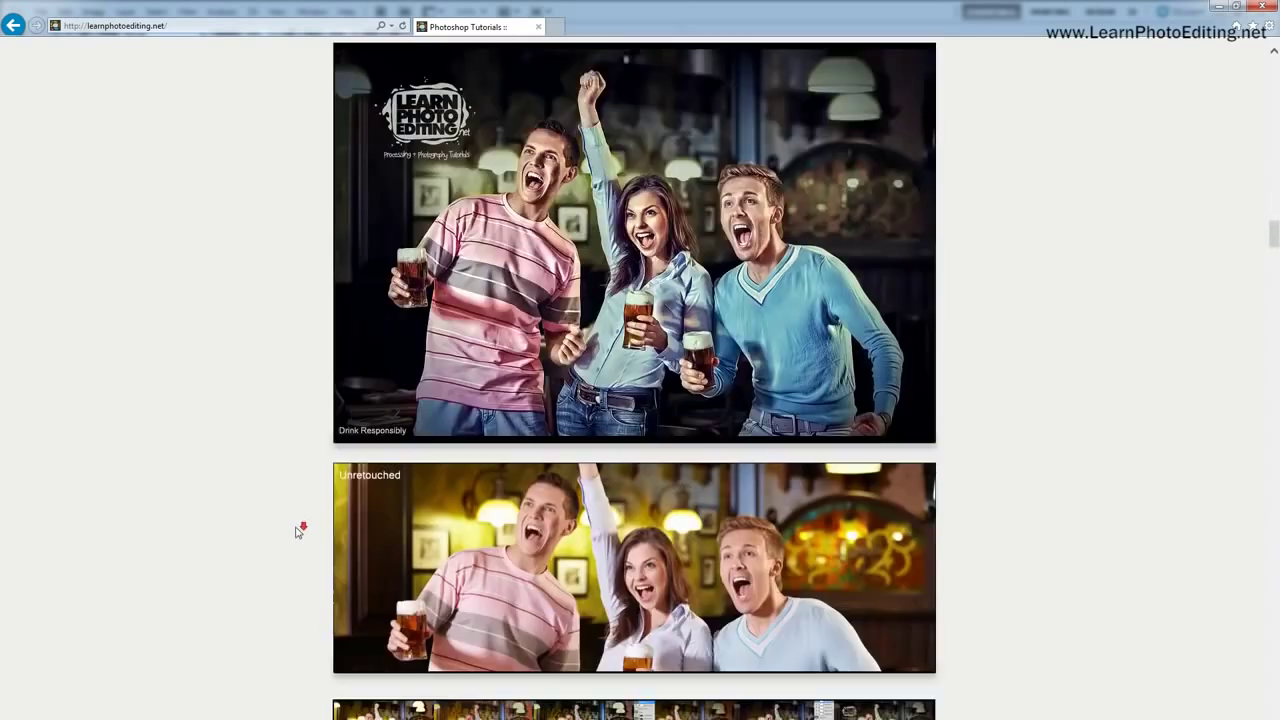
scroll(300, 532, down, 10)
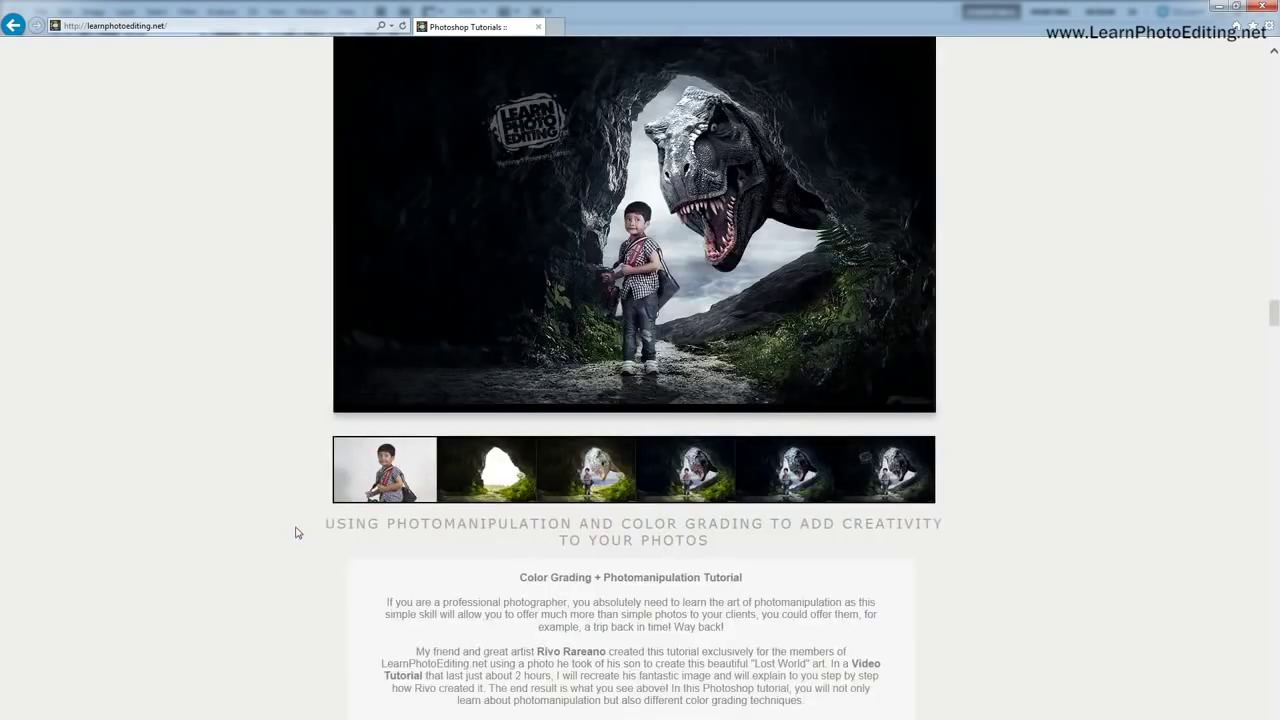
scroll(296, 532, down, 7)
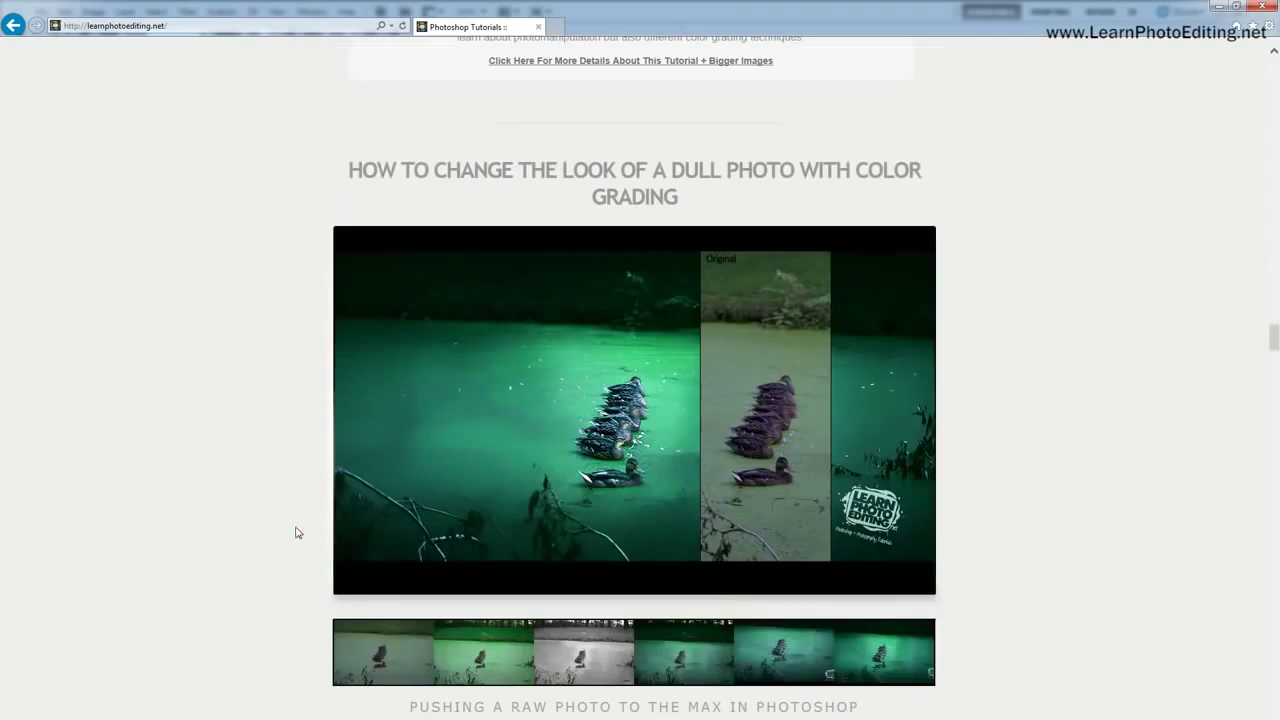